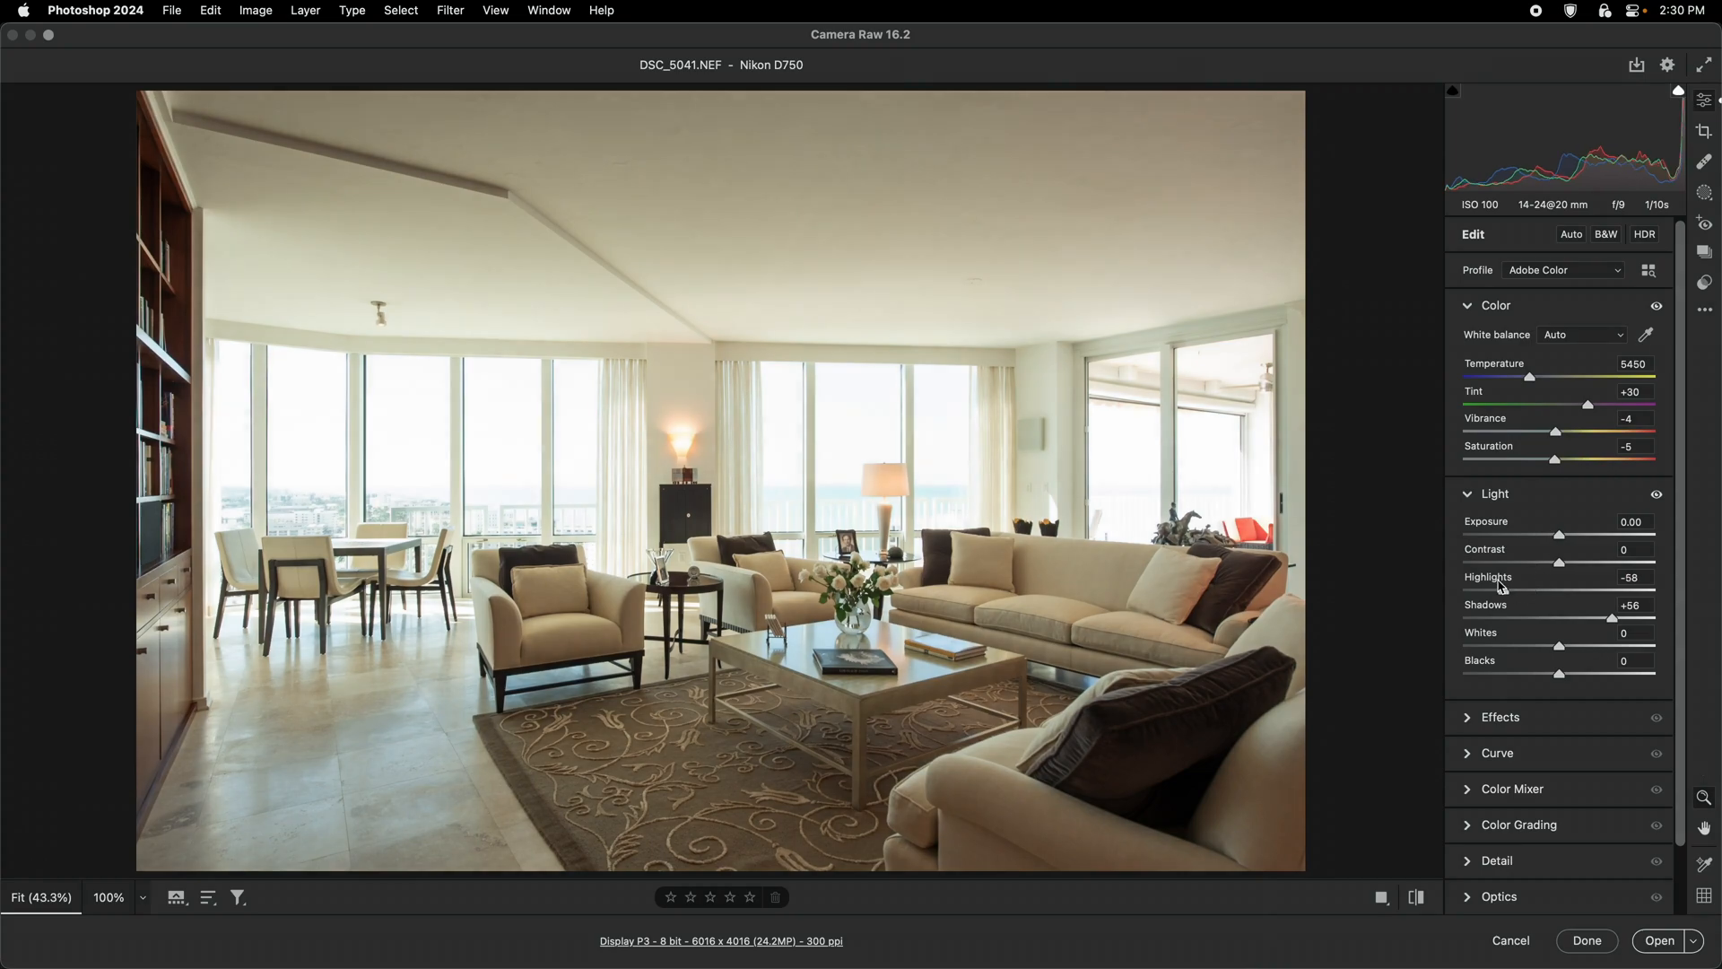
Set DSC_5041.NEF to temperature 4750, tint +39, exposure -0.20 and highlights -67, and open it as a normal image.
{"action": "left_click_drag", "start_coordinate": [1559, 536], "coordinate": [1555, 537]}
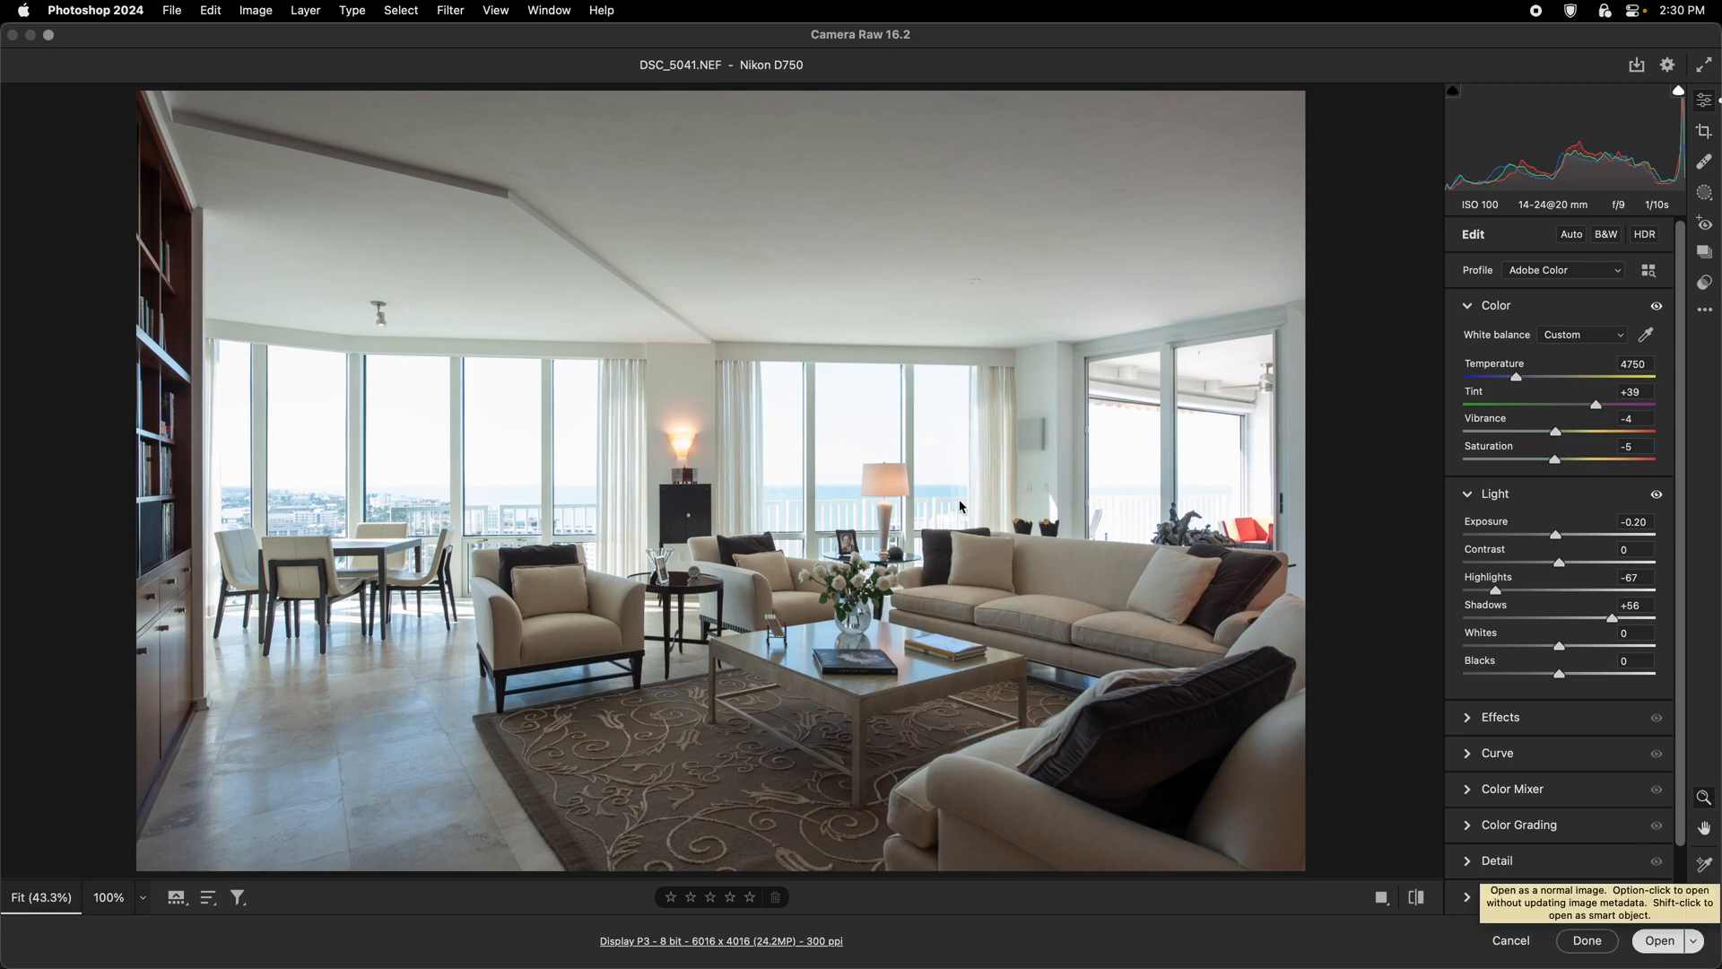
{"action": "left_click", "coordinate": [1660, 944]}
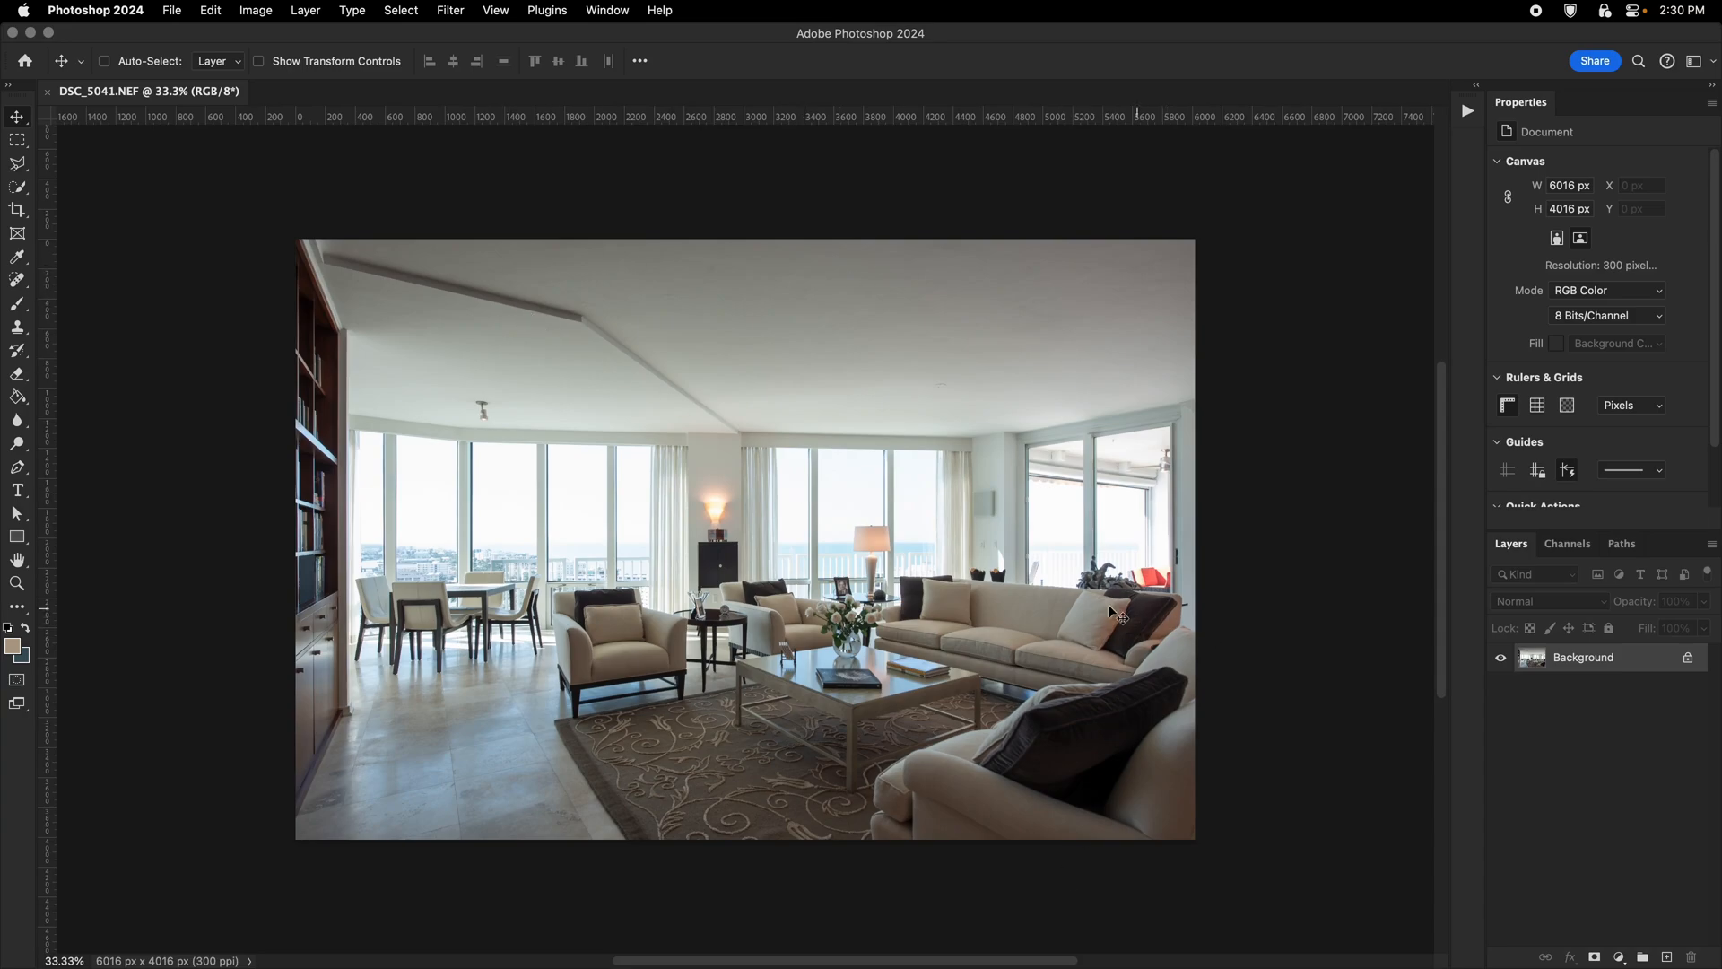
Examine the window views across the room photo, from the dining area over to the sliding doors.
{"action": "left_click_drag", "start_coordinate": [834, 522], "coordinate": [992, 492]}
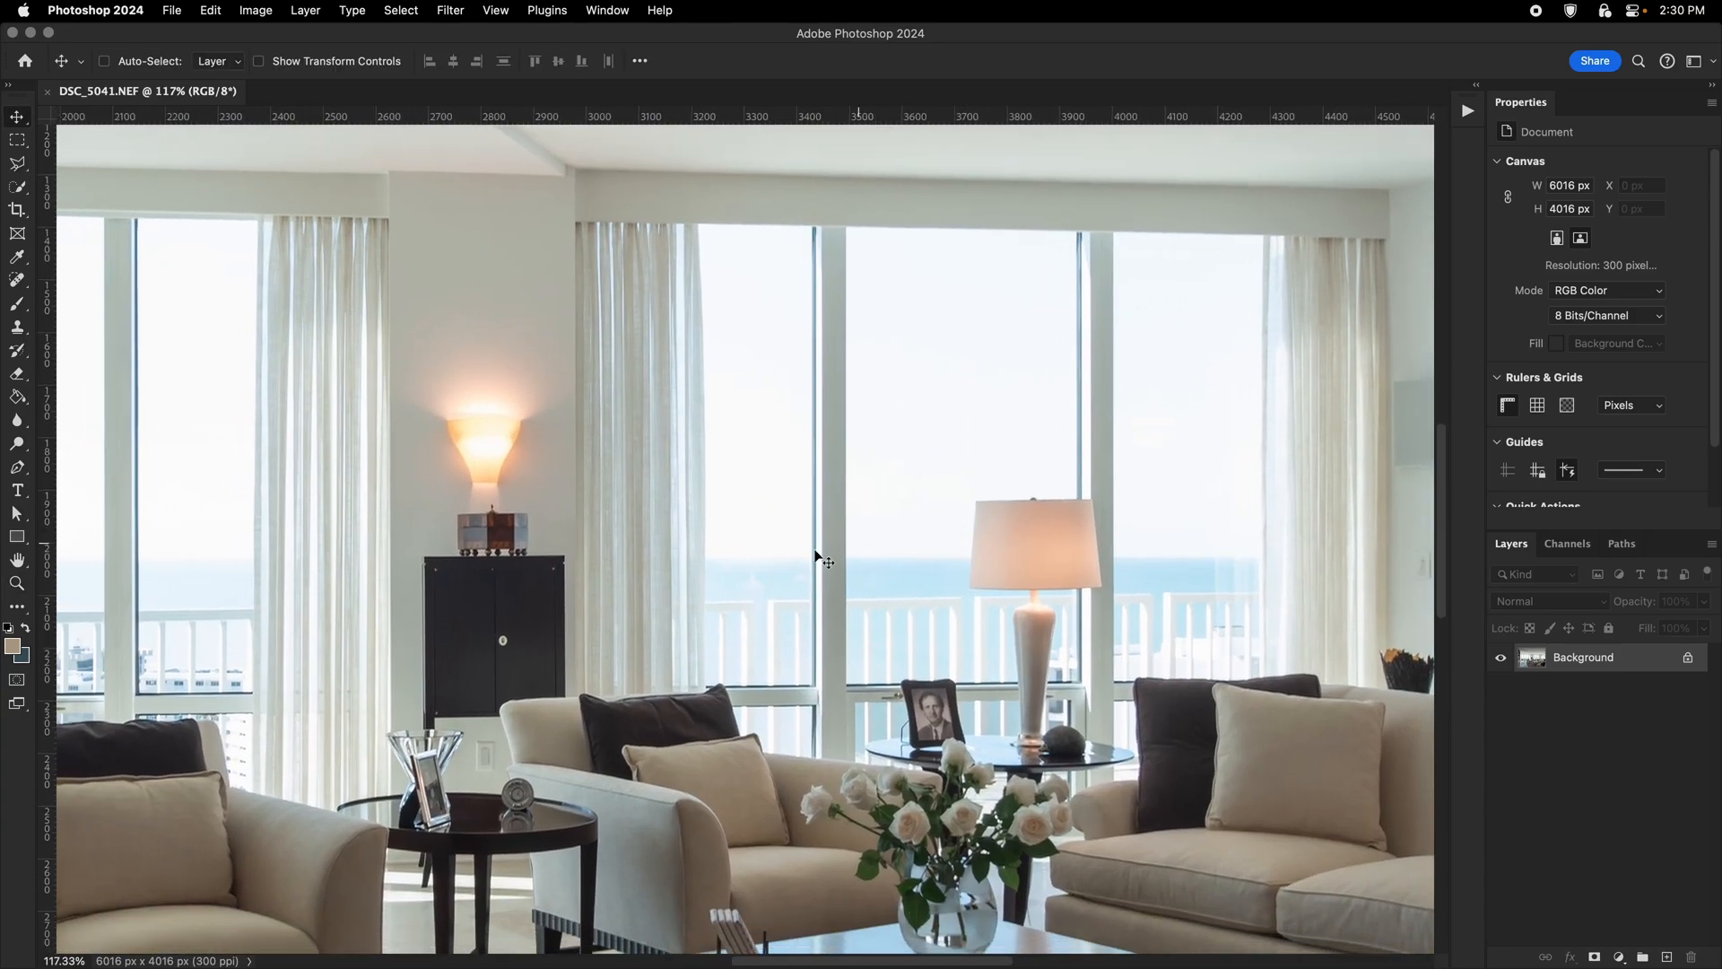
{"action": "left_click_drag", "start_coordinate": [819, 557], "coordinate": [1182, 550]}
{"action": "left_click_drag", "start_coordinate": [699, 600], "coordinate": [1108, 580]}
{"action": "left_click_drag", "start_coordinate": [908, 553], "coordinate": [800, 541]}
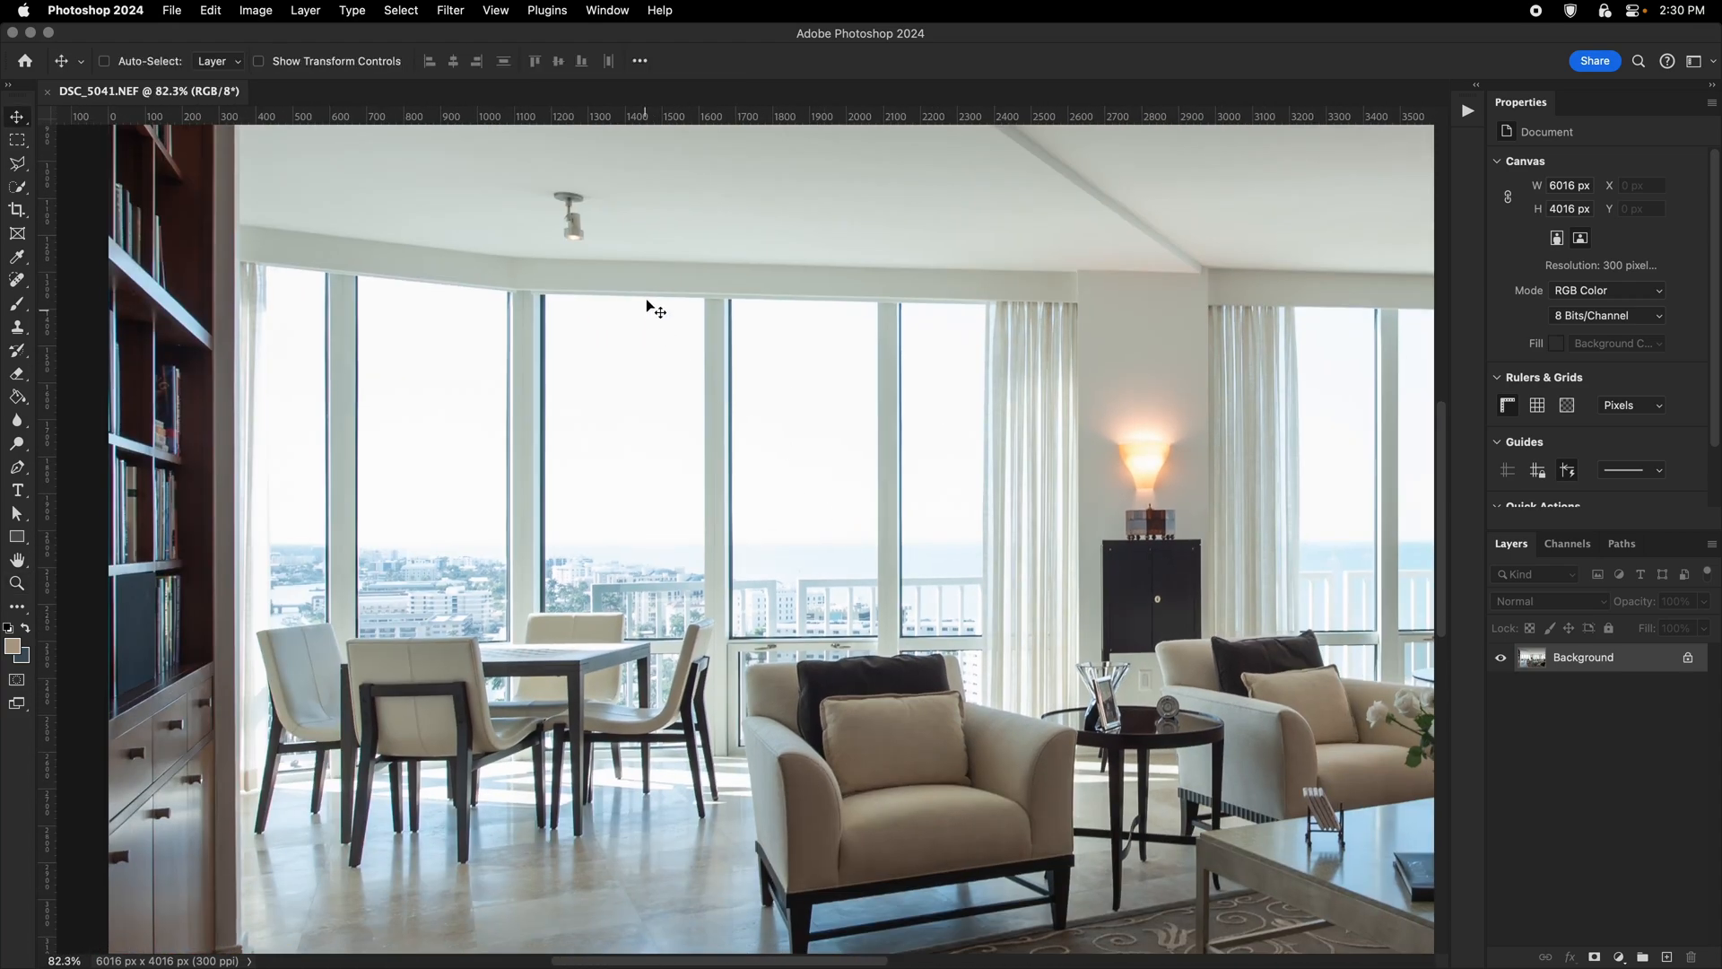
{"action": "scroll", "coordinate": [798, 545], "scroll_direction": "right", "scroll_amount": 10}
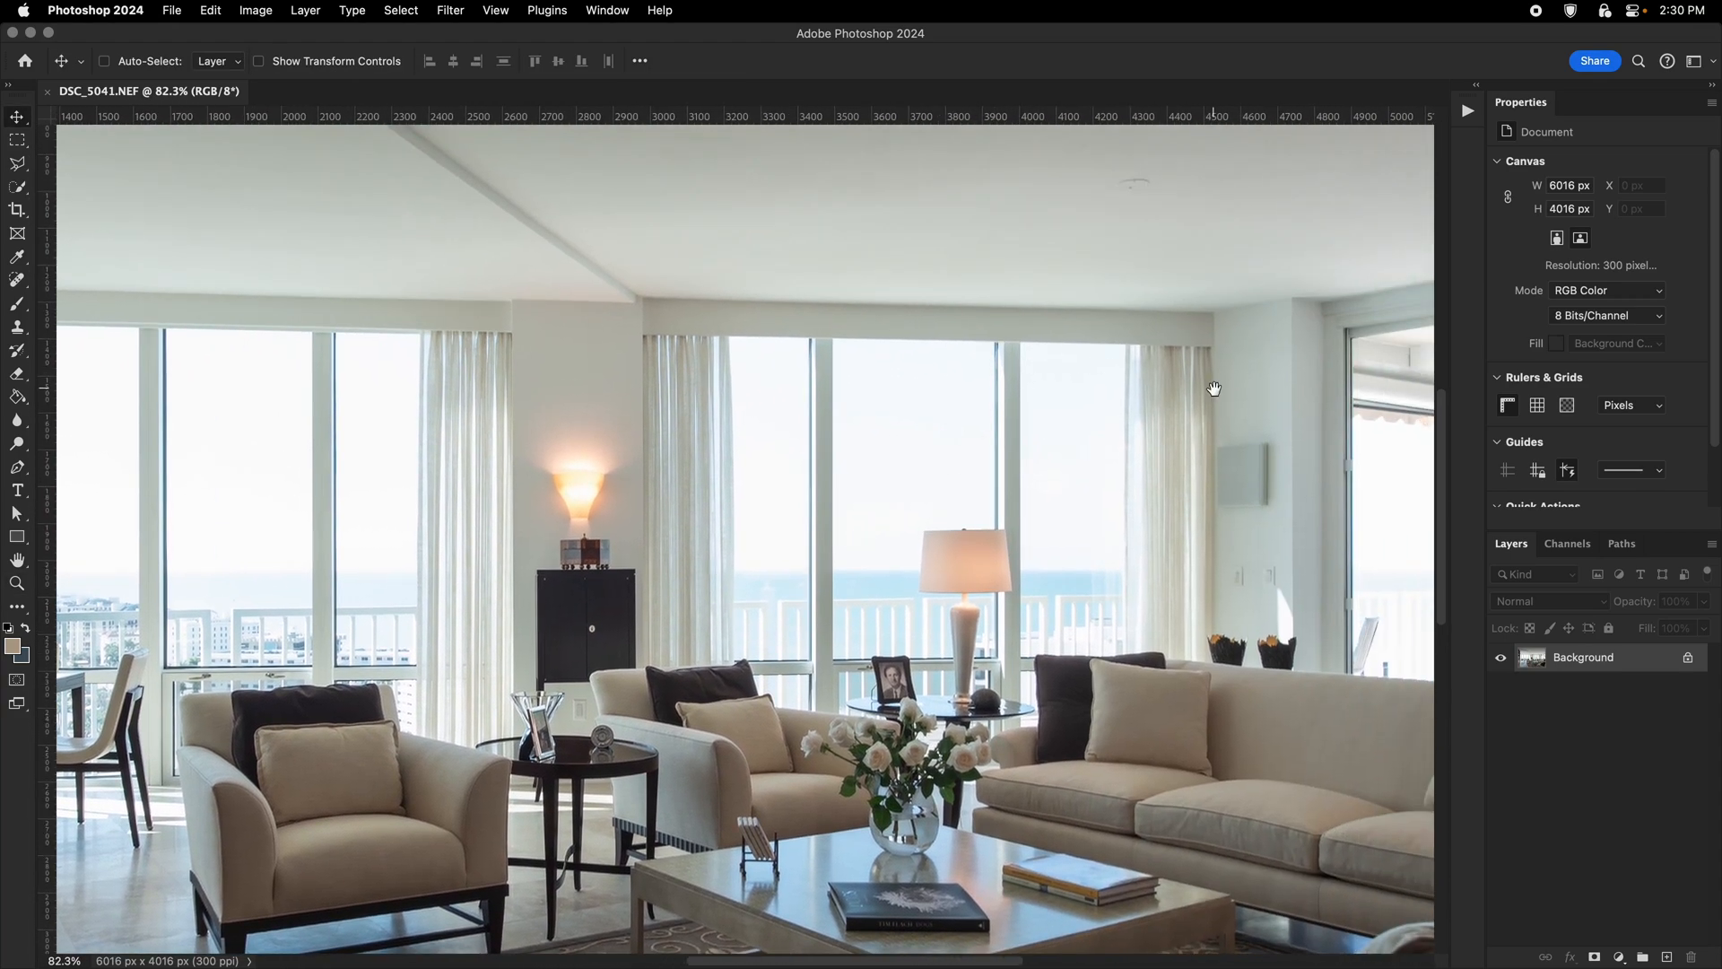
{"action": "left_click_drag", "start_coordinate": [1213, 389], "coordinate": [759, 386]}
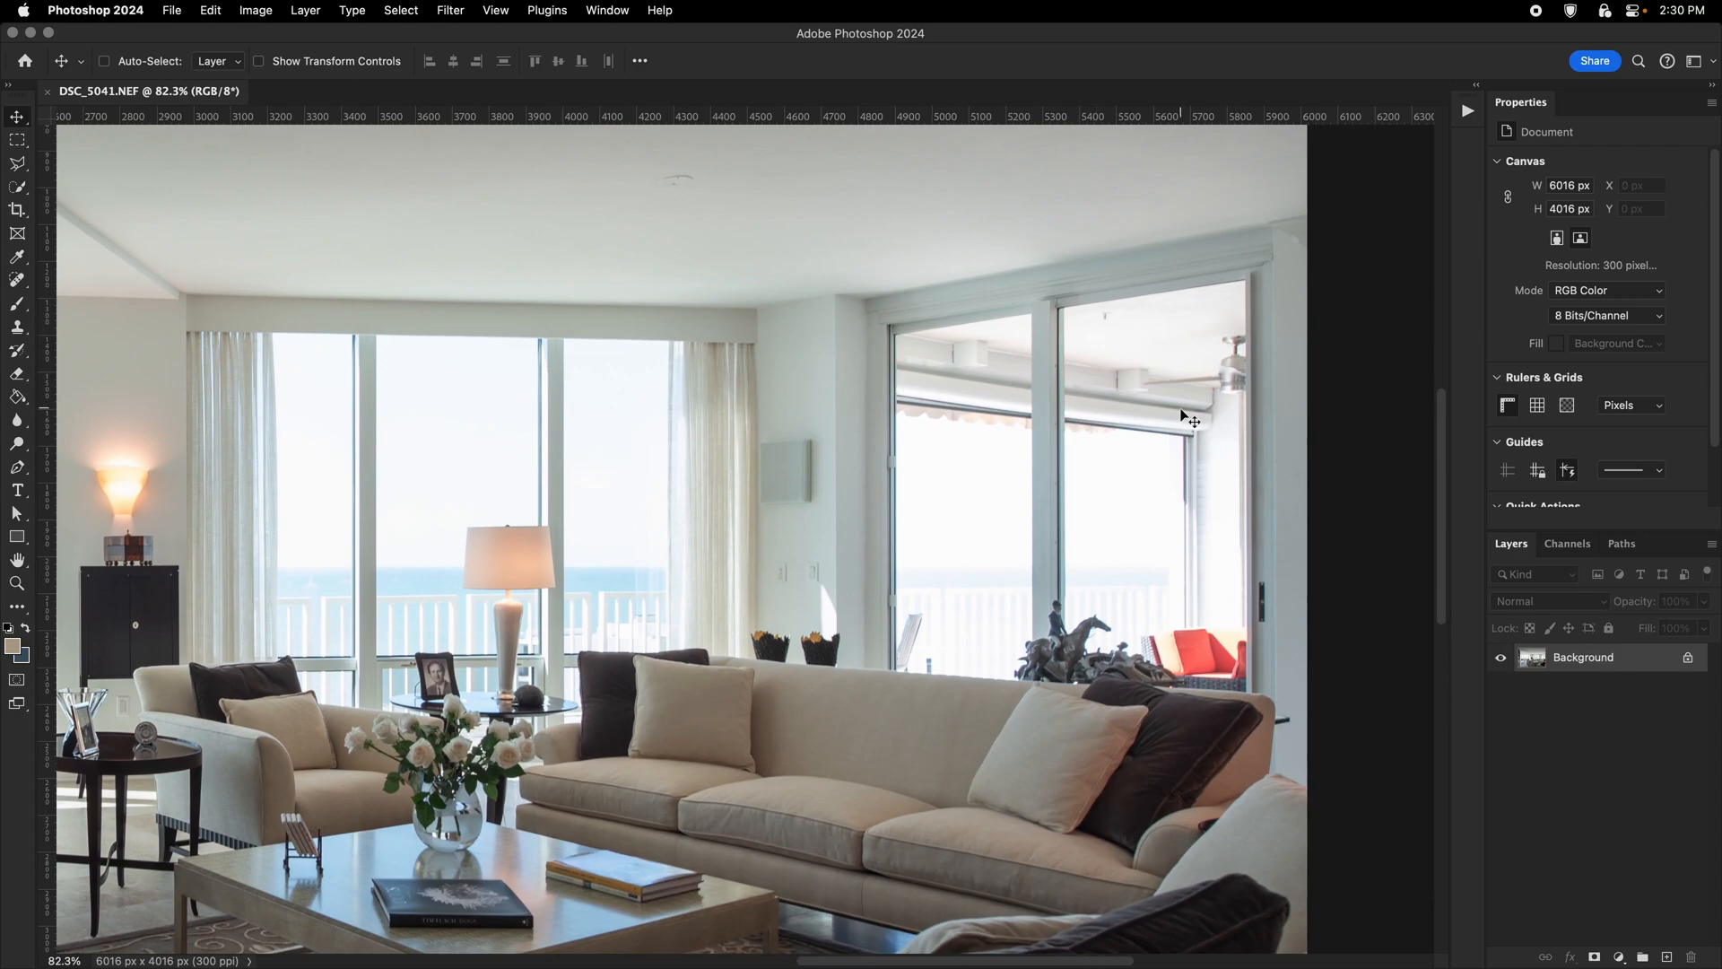
{"action": "left_click_drag", "start_coordinate": [1158, 434], "coordinate": [1113, 458]}
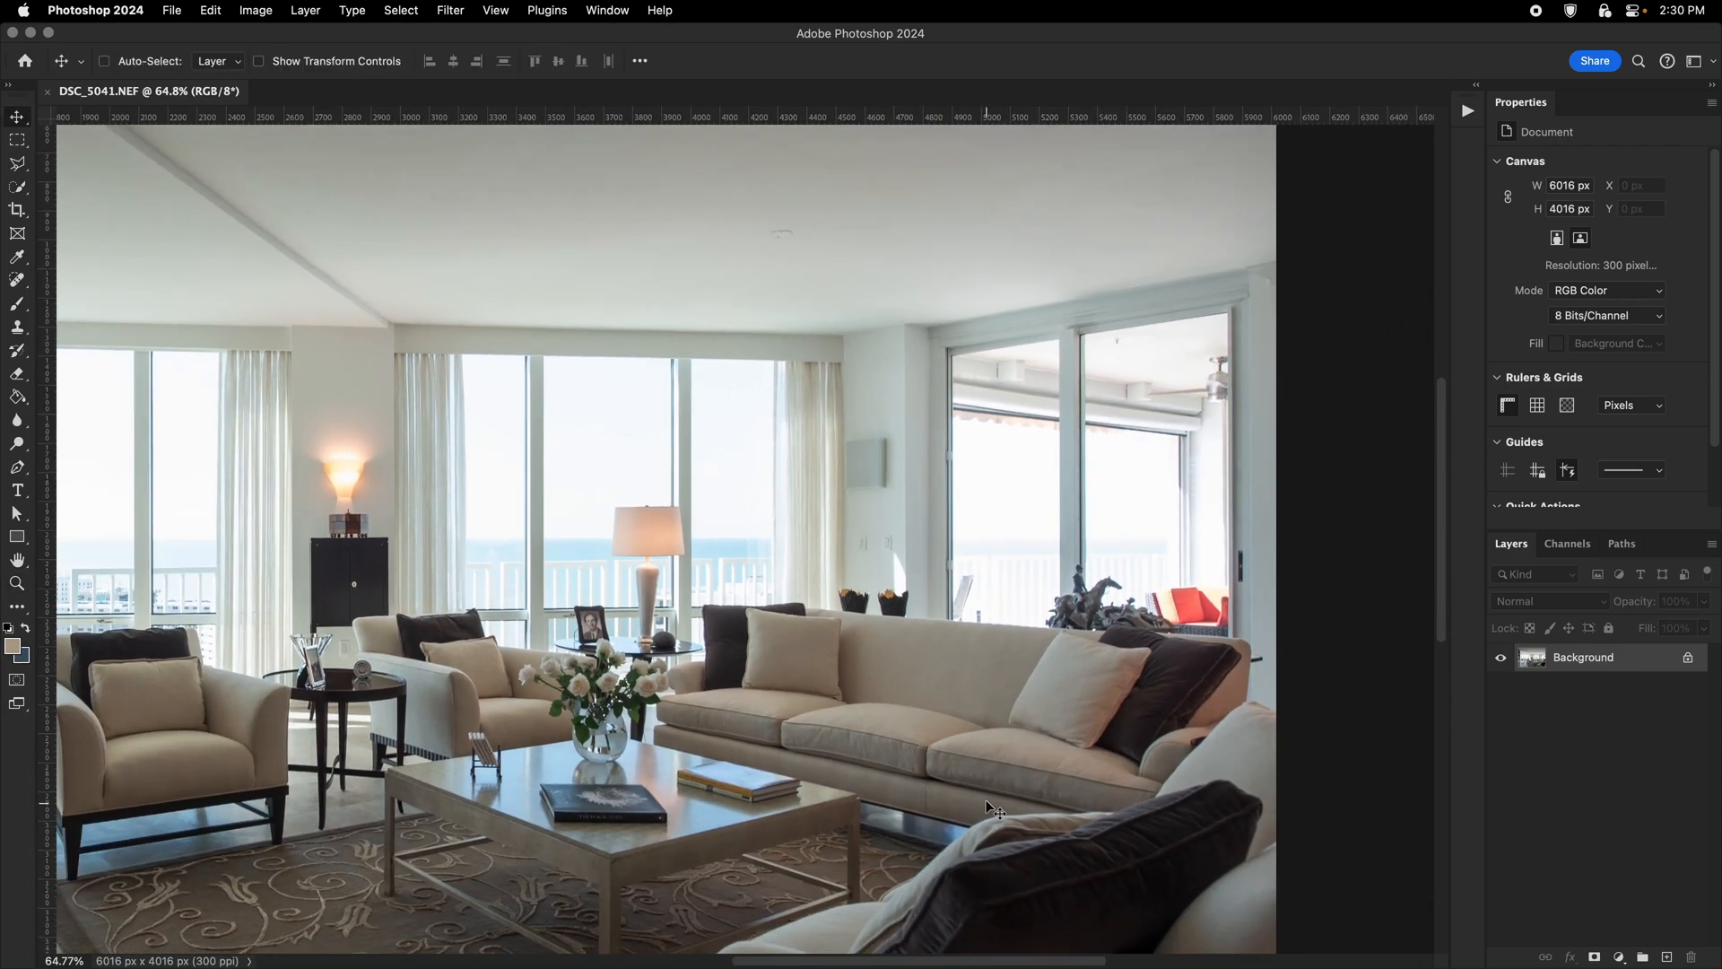
{"action": "key", "text": "z"}
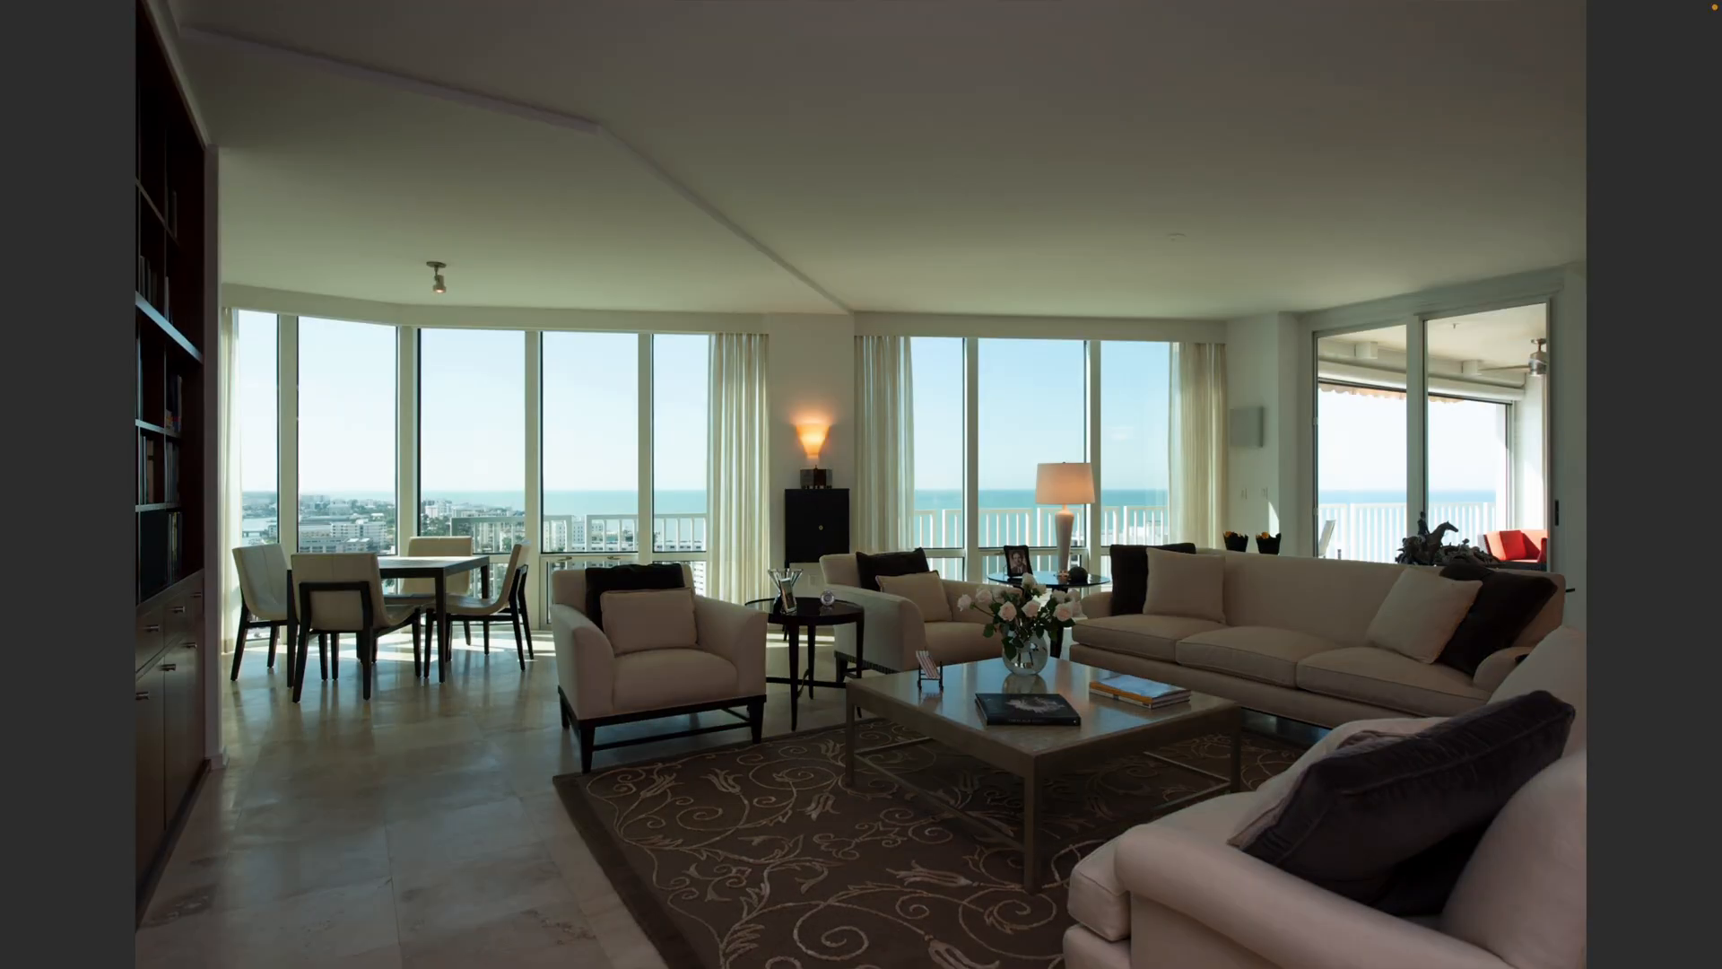
Compare the bracketed room exposures in full-screen preview and open DSC_5039.NEF in Camera Raw.
{"action": "key", "text": "Left"}
{"action": "key", "text": "Right"}
{"action": "key", "text": "Right"}
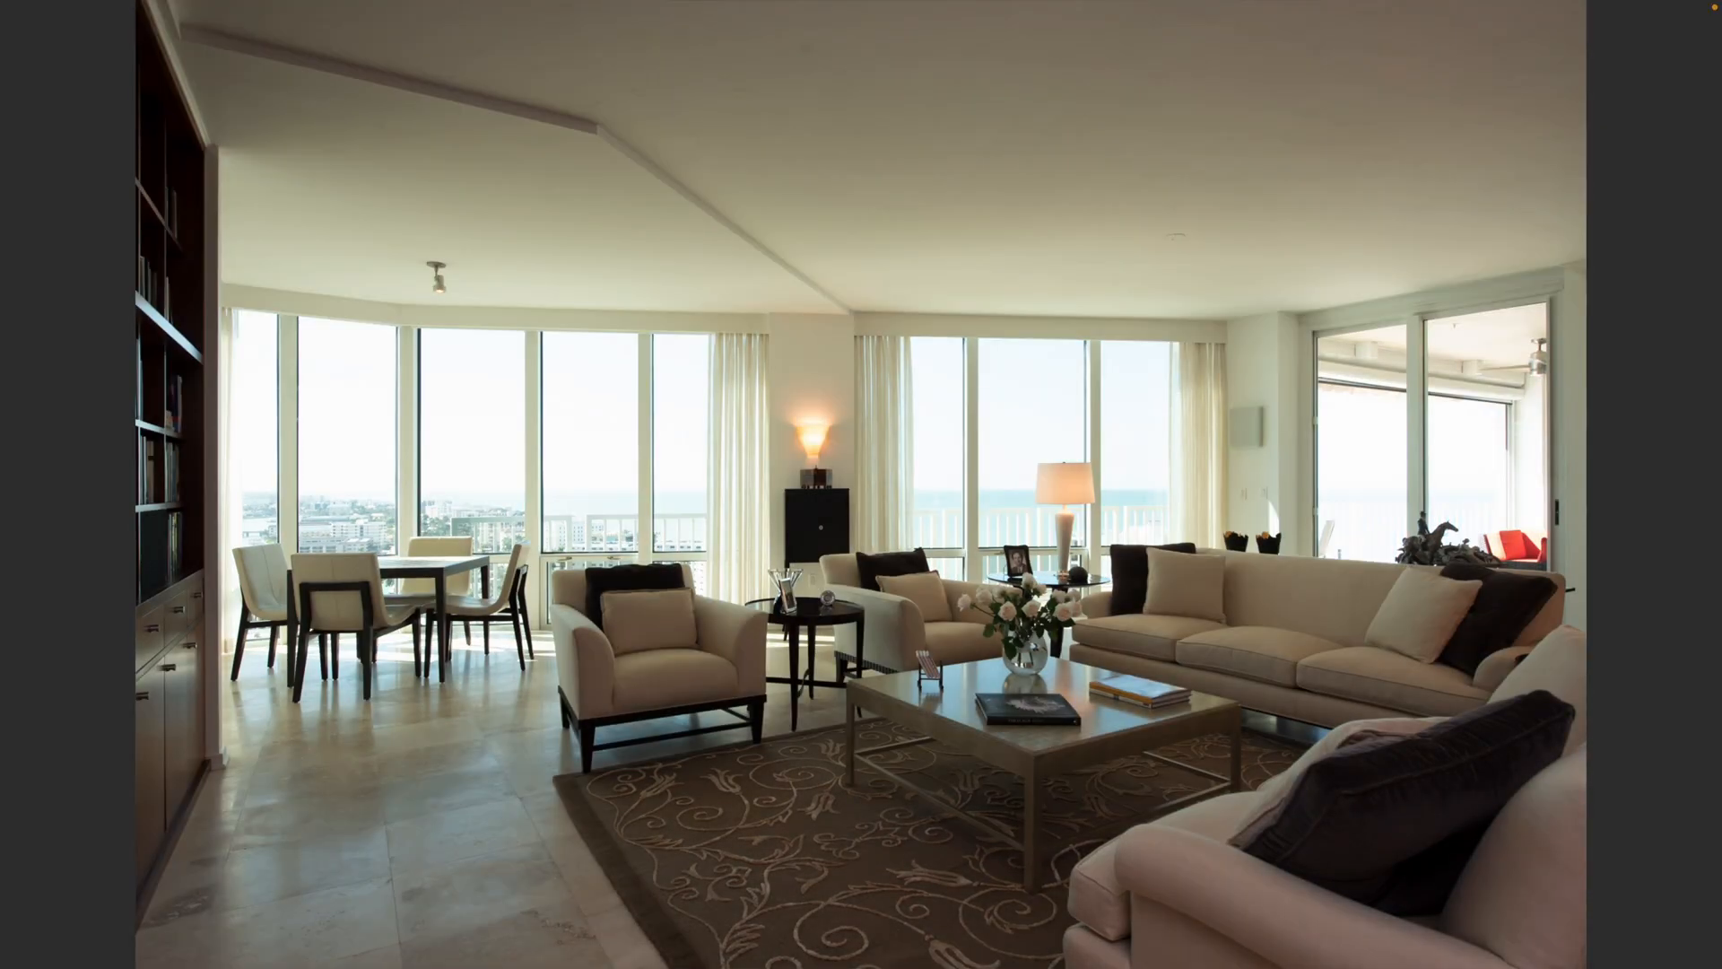
{"action": "key", "text": "Right"}
{"action": "key", "text": "Left"}
{"action": "key", "text": "Left"}
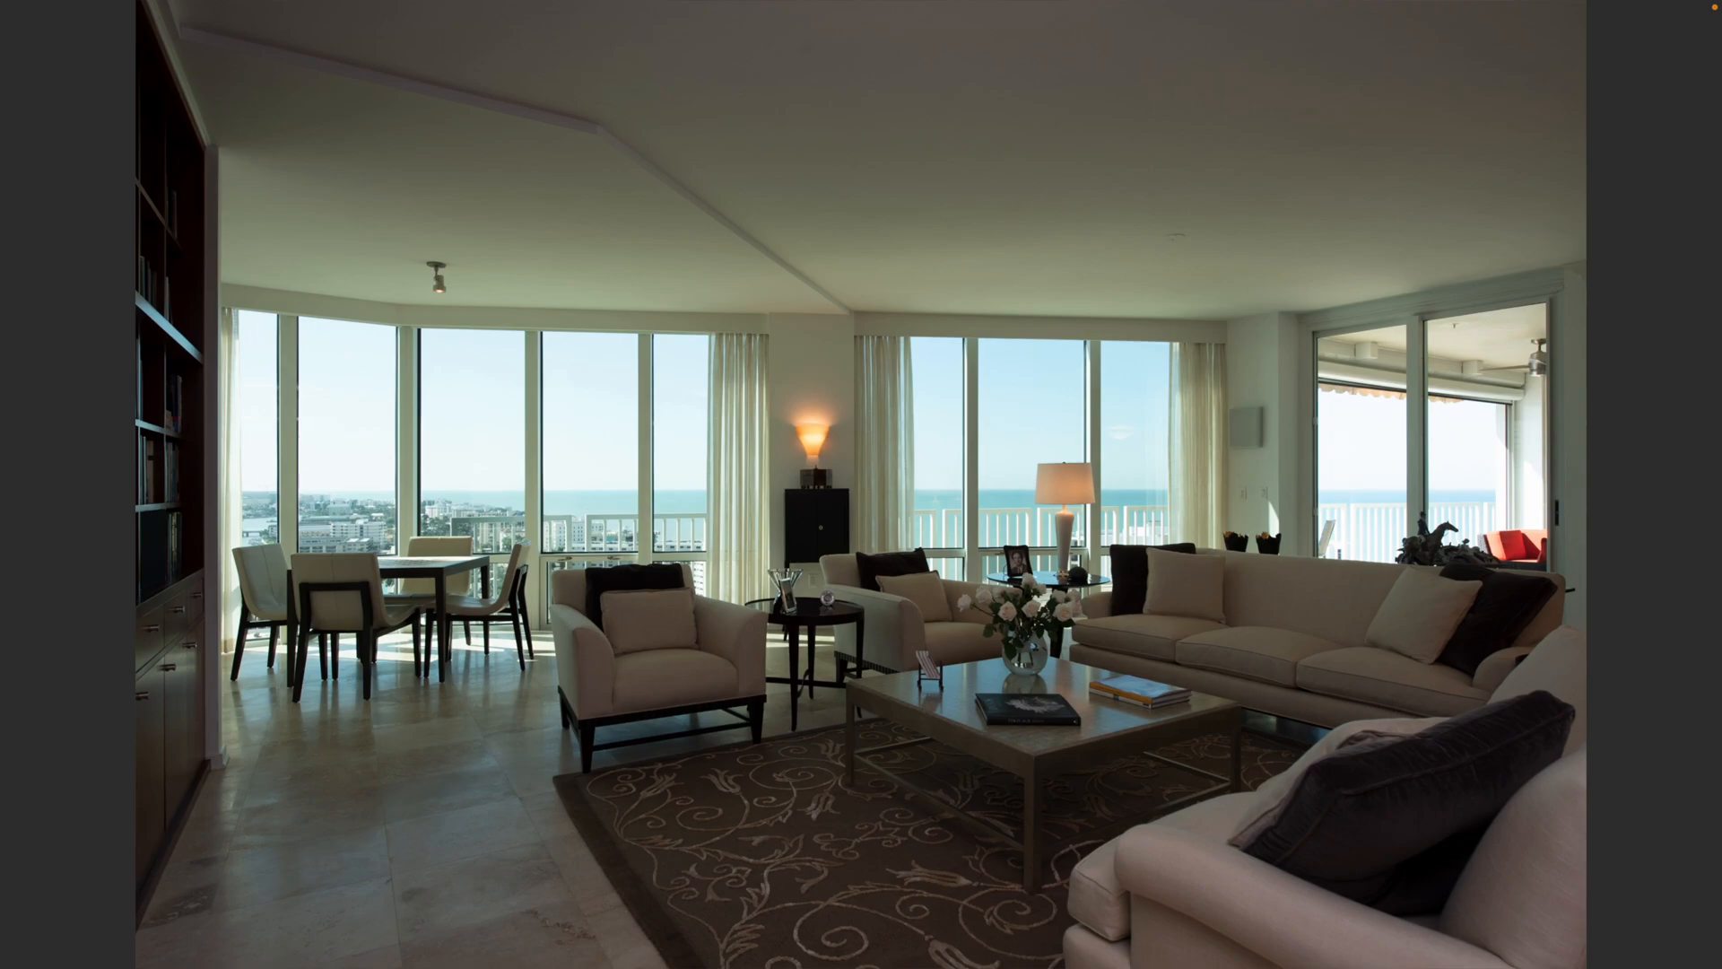
{"action": "key", "text": "Right"}
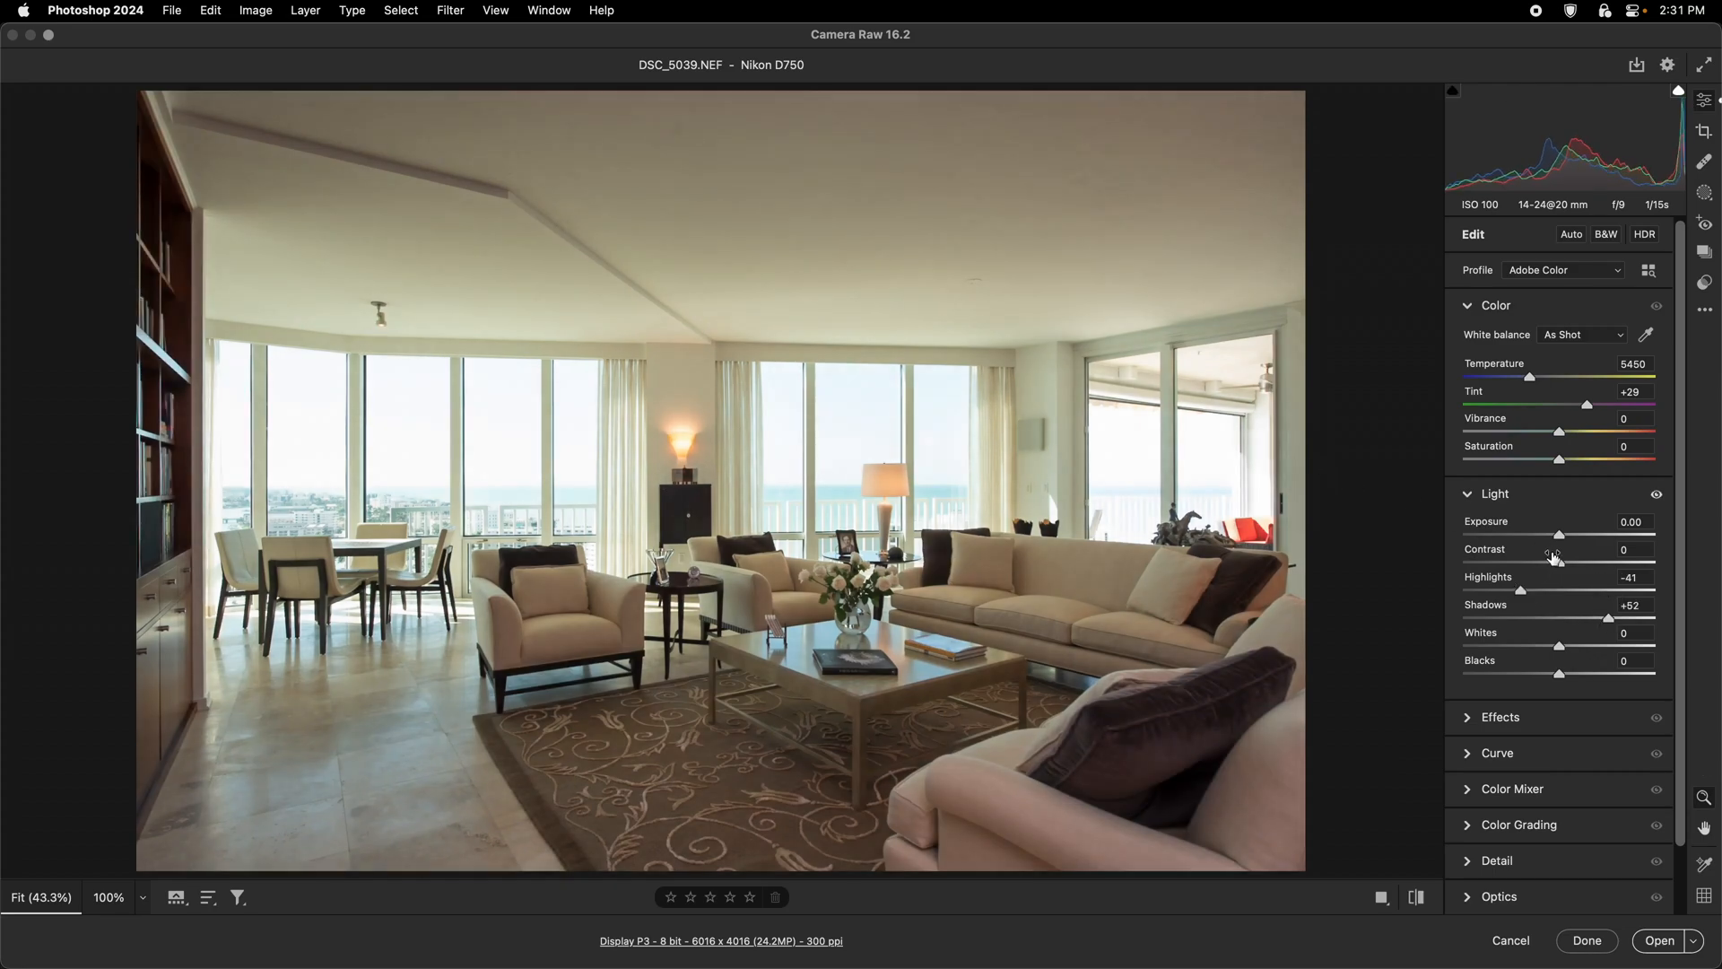
Set DSC_5039.NEF to temperature 5200 and exposure -0.40, judging the effect on the window views.
{"action": "left_click_drag", "start_coordinate": [1559, 535], "coordinate": [1556, 534]}
{"action": "left_click_drag", "start_coordinate": [914, 451], "coordinate": [1033, 557]}
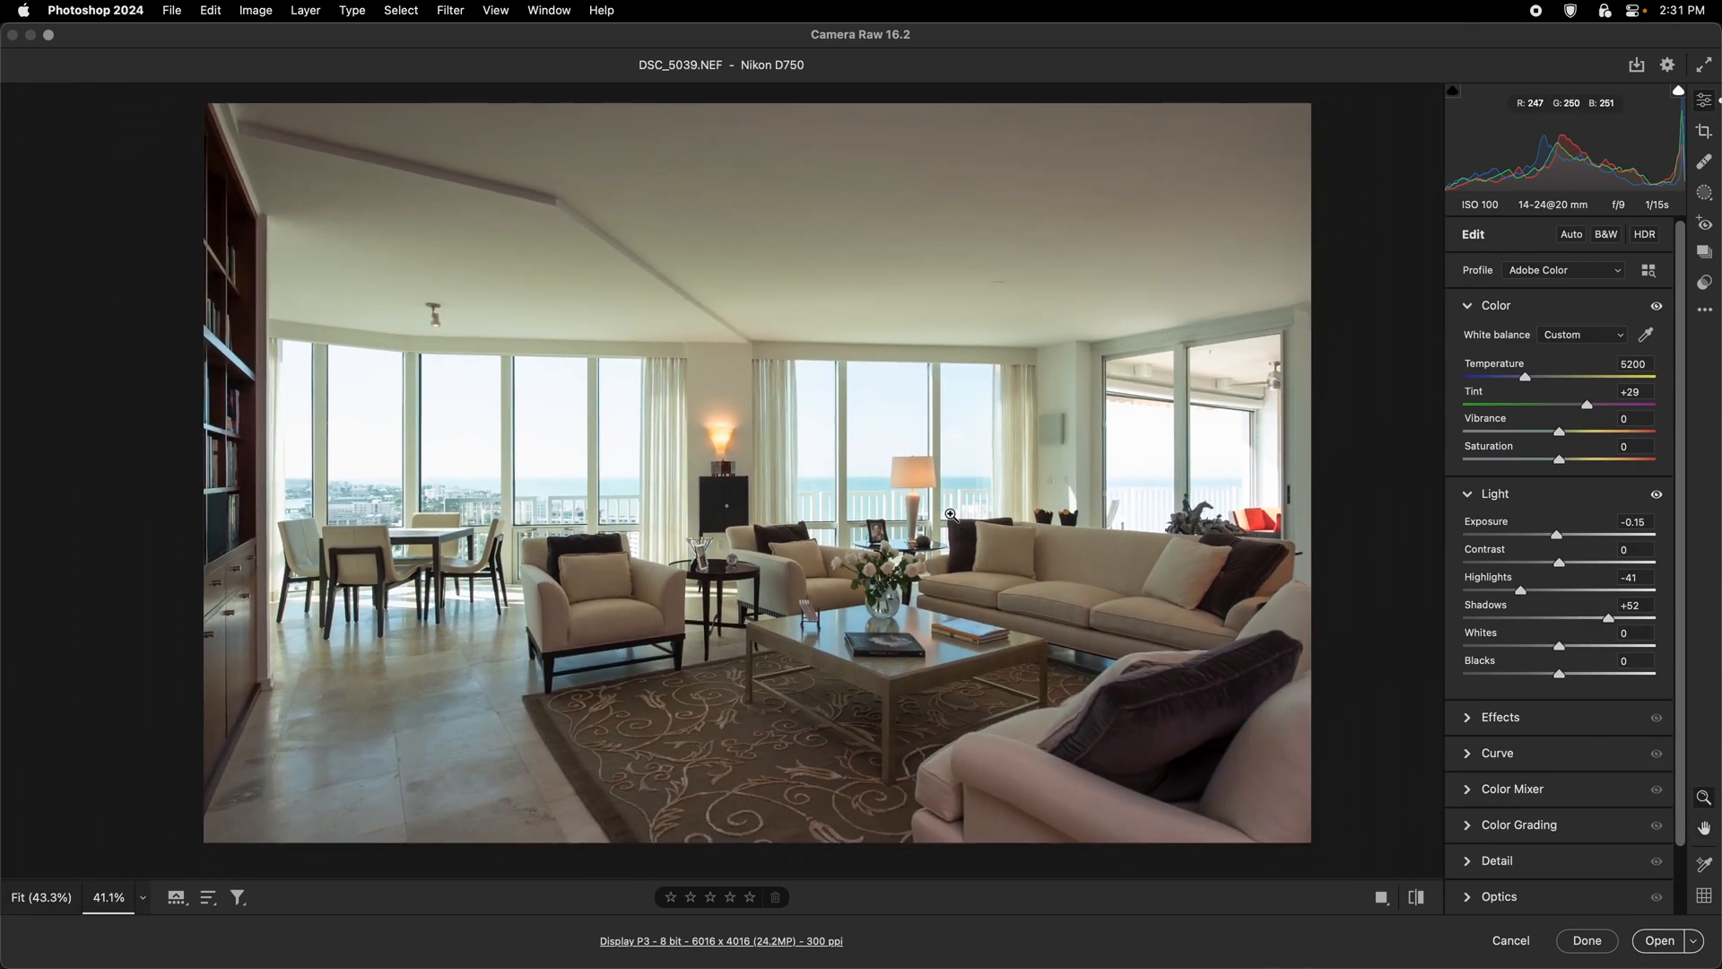
{"action": "left_click_drag", "start_coordinate": [846, 491], "coordinate": [973, 502]}
{"action": "key", "text": "space"}
{"action": "left_click_drag", "start_coordinate": [592, 535], "coordinate": [1088, 589]}
{"action": "left_click_drag", "start_coordinate": [880, 556], "coordinate": [929, 557]}
{"action": "left_click_drag", "start_coordinate": [1257, 527], "coordinate": [1070, 523]}
{"action": "key", "text": "space"}
{"action": "left_click_drag", "start_coordinate": [1559, 539], "coordinate": [1554, 539]}
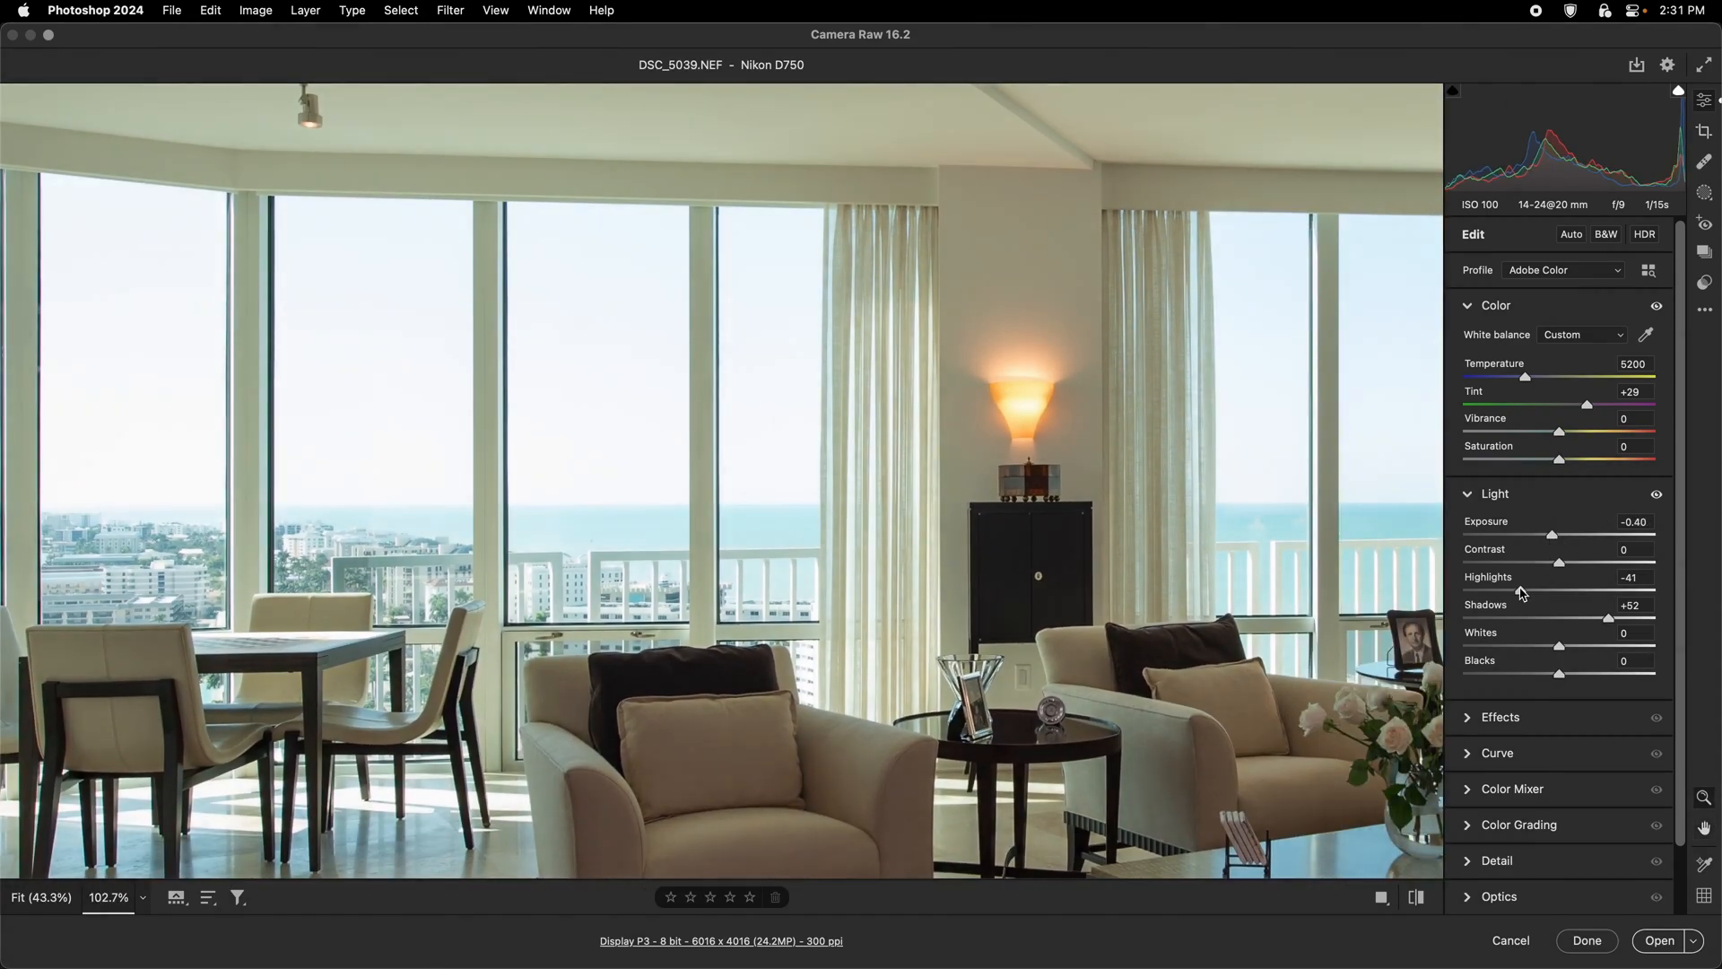
Set highlights to -54, temperature to 5050, tint to +25 and vibrance to +6, and open DSC_5039.NEF as a normal image.
{"action": "left_click_drag", "start_coordinate": [1297, 515], "coordinate": [1191, 480]}
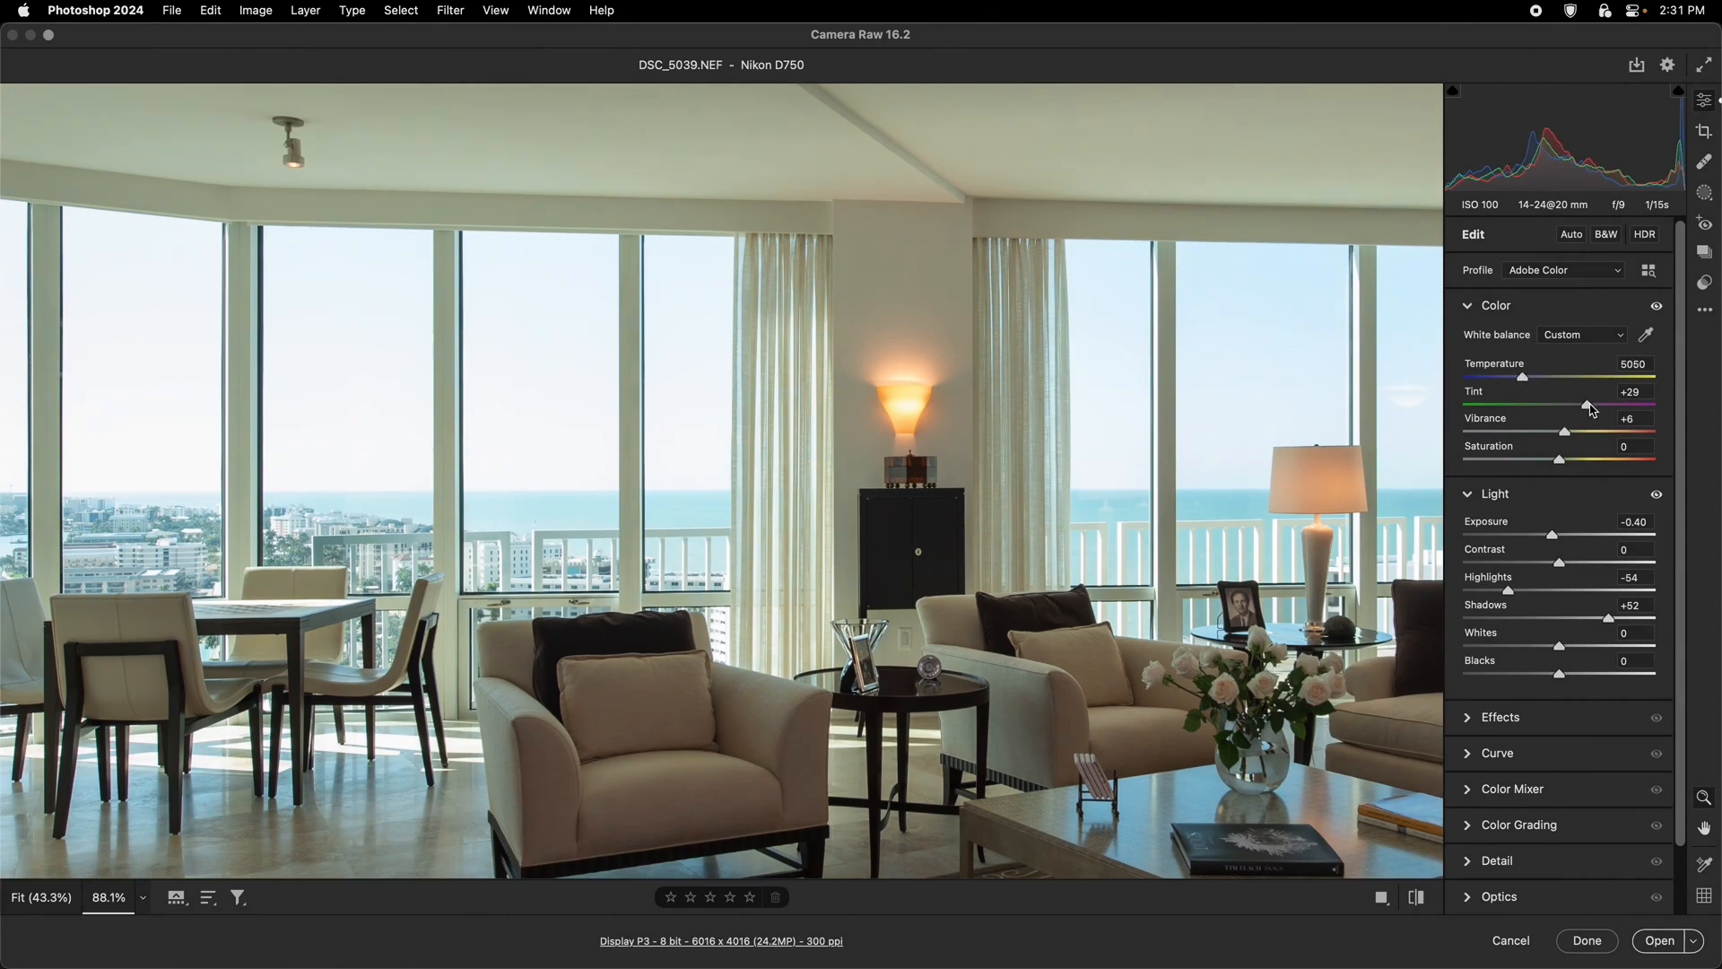
{"action": "key", "text": "space"}
{"action": "left_click_drag", "start_coordinate": [1246, 481], "coordinate": [988, 493]}
{"action": "key", "text": "space"}
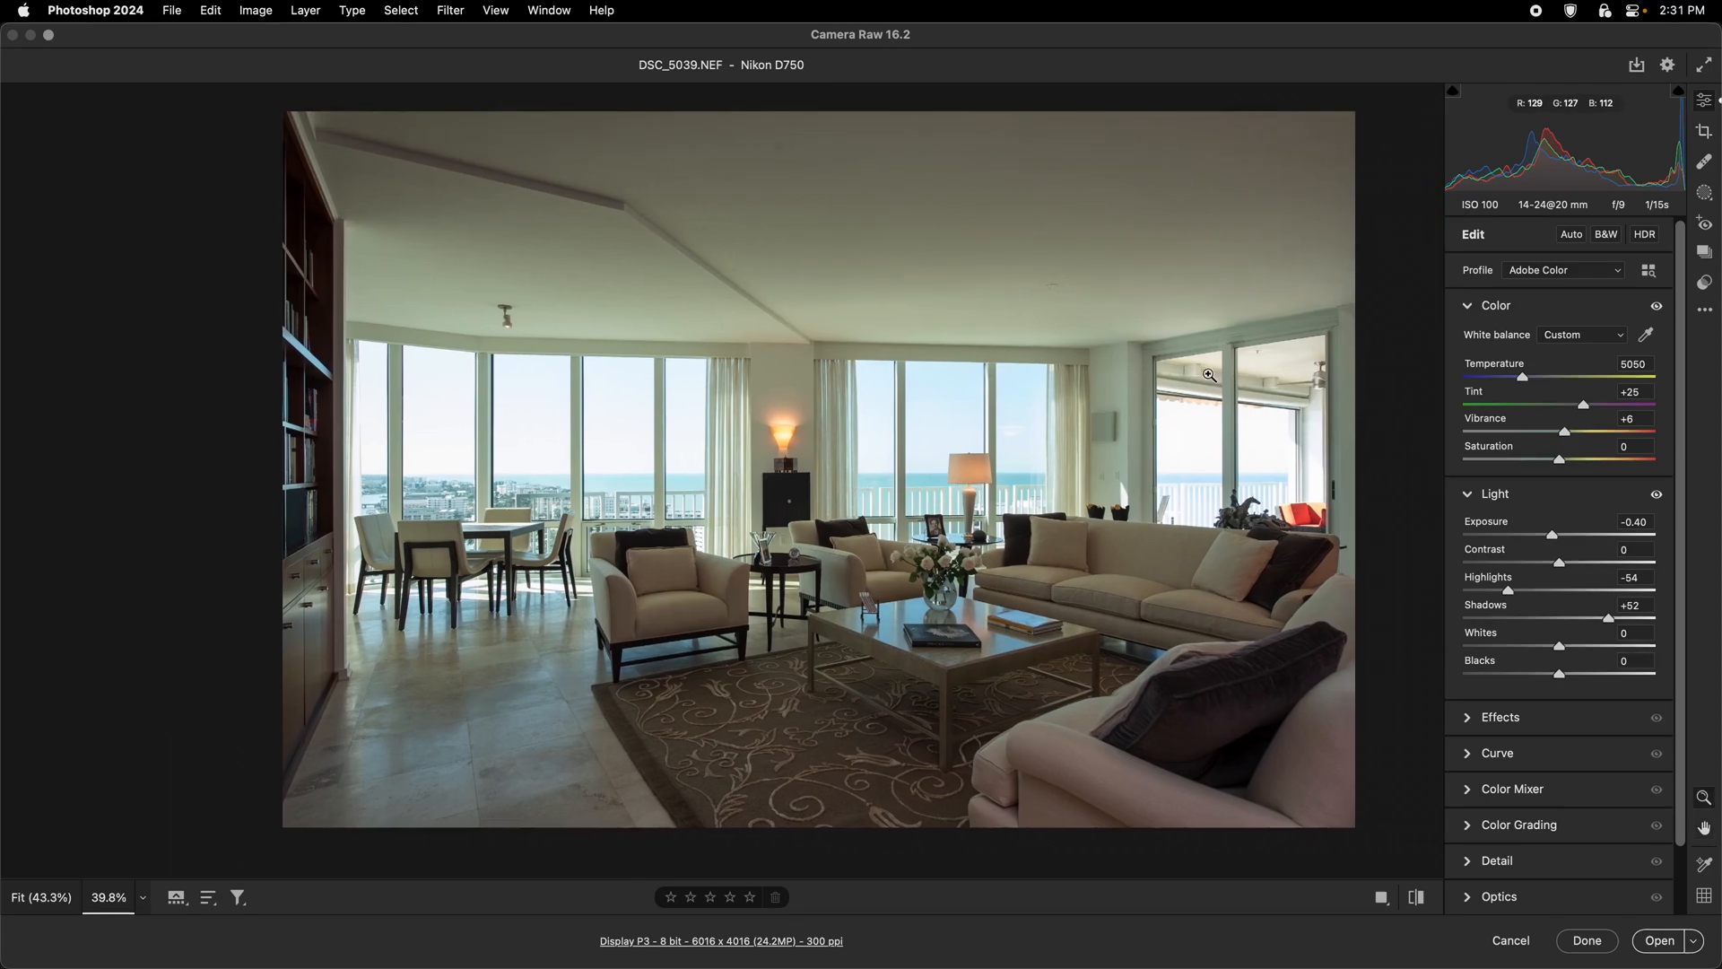
{"action": "key", "text": "space"}
{"action": "left_click_drag", "start_coordinate": [1005, 470], "coordinate": [753, 497]}
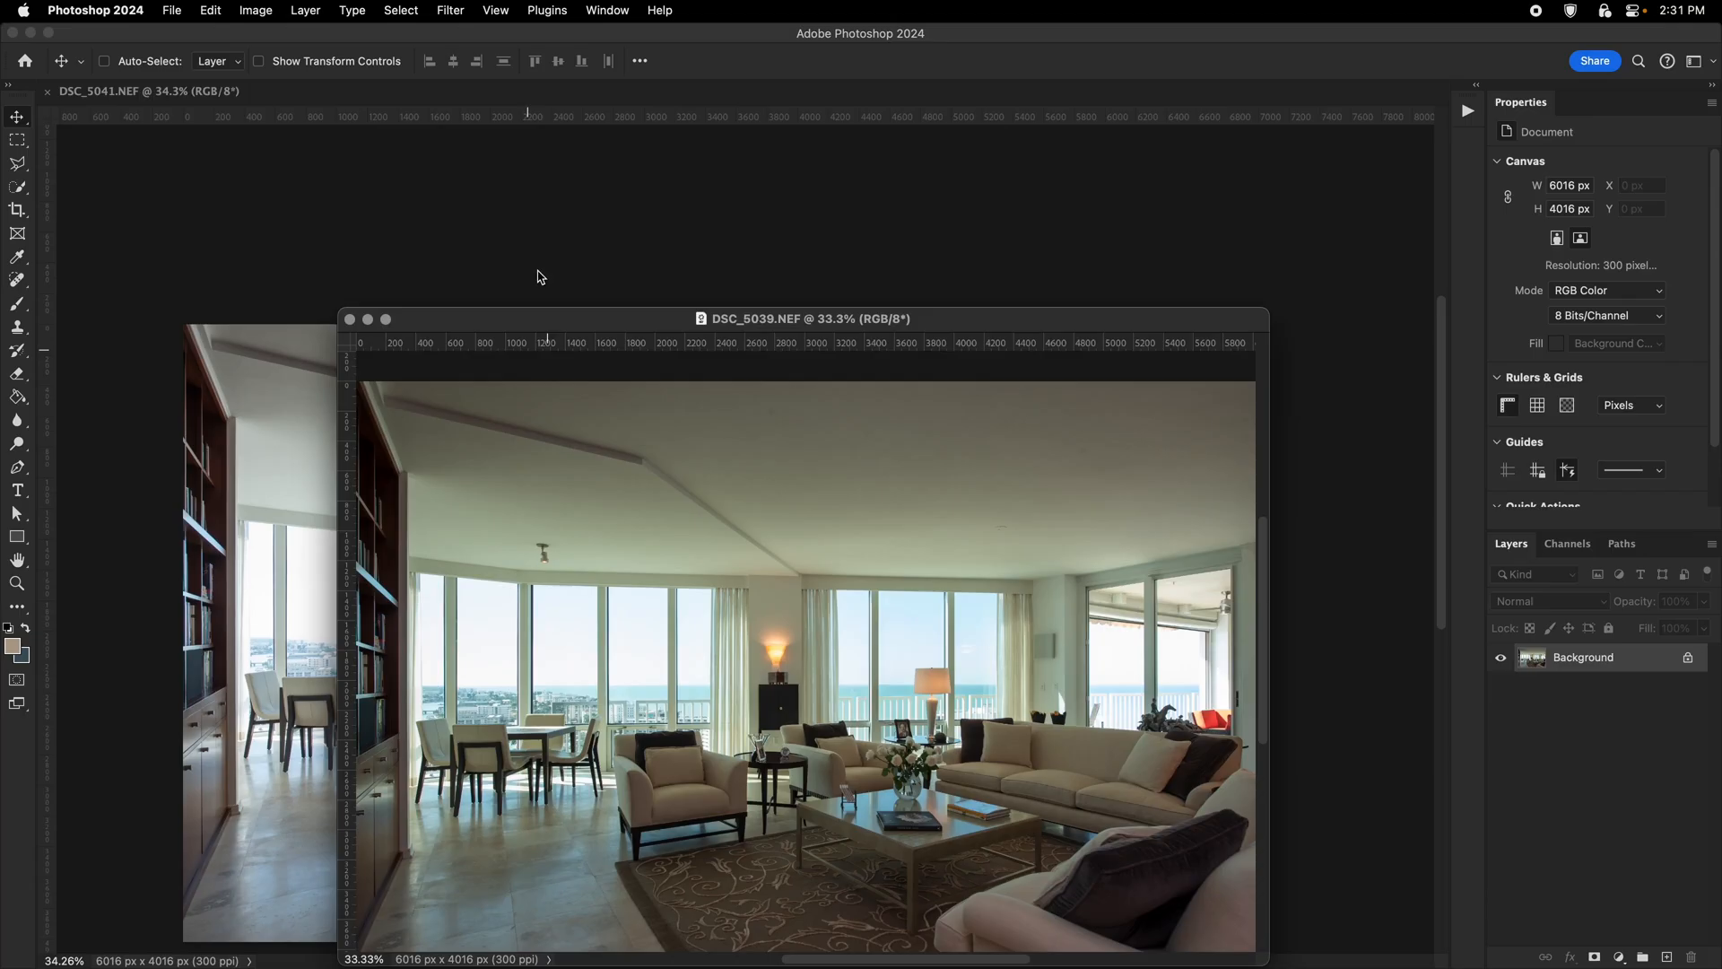
Place the DSC_5039.NEF image as a new layer aligned over DSC_5041.NEF and compare the two exposures.
{"action": "left_click_drag", "start_coordinate": [535, 277], "coordinate": [593, 451]}
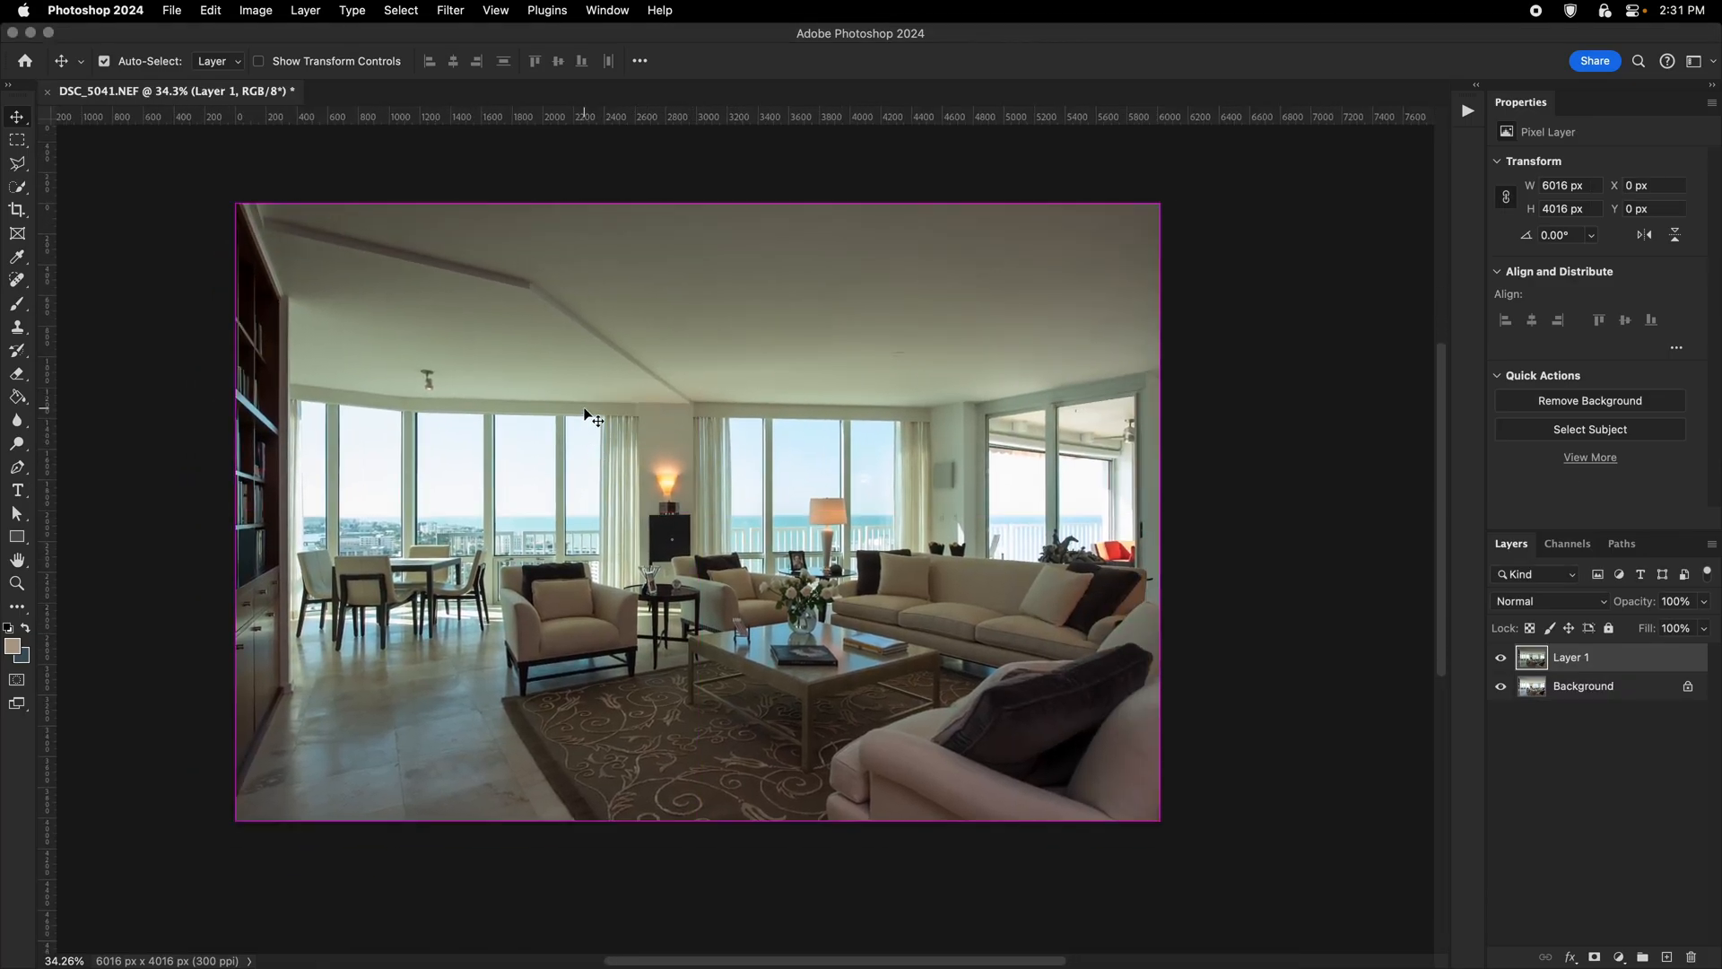
{"action": "key", "text": "super+0"}
{"action": "key", "text": "super+space"}
{"action": "left_click_drag", "start_coordinate": [794, 504], "coordinate": [776, 504]}
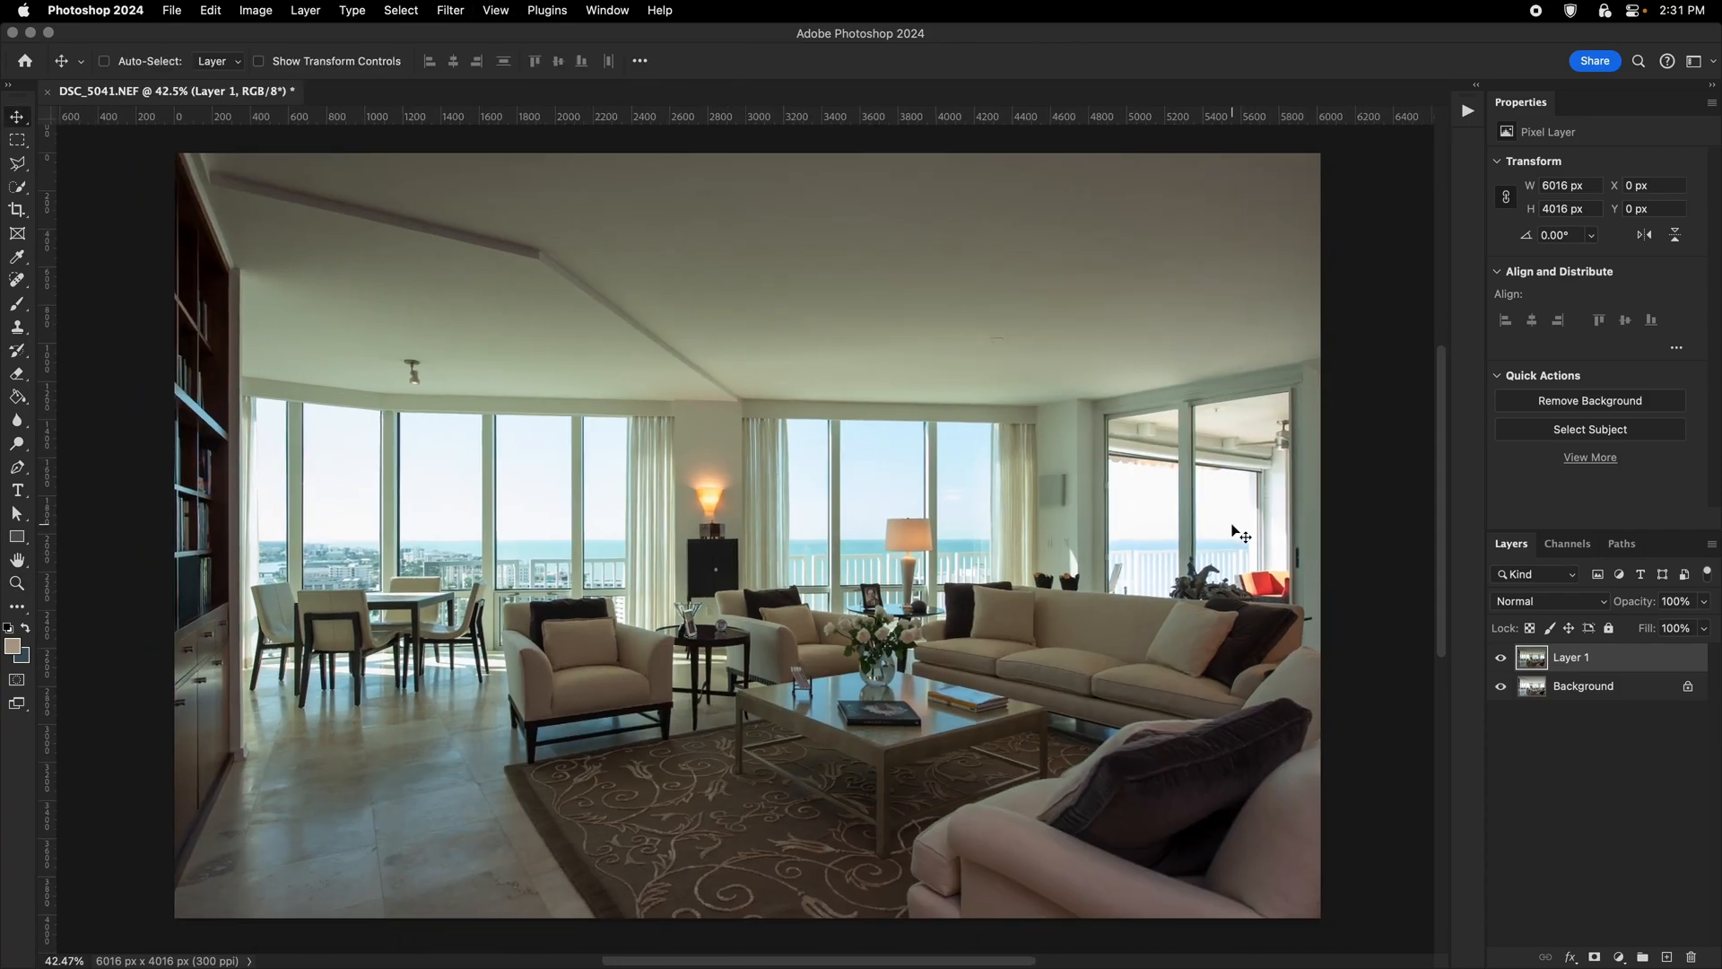
{"action": "left_click", "coordinate": [1501, 658]}
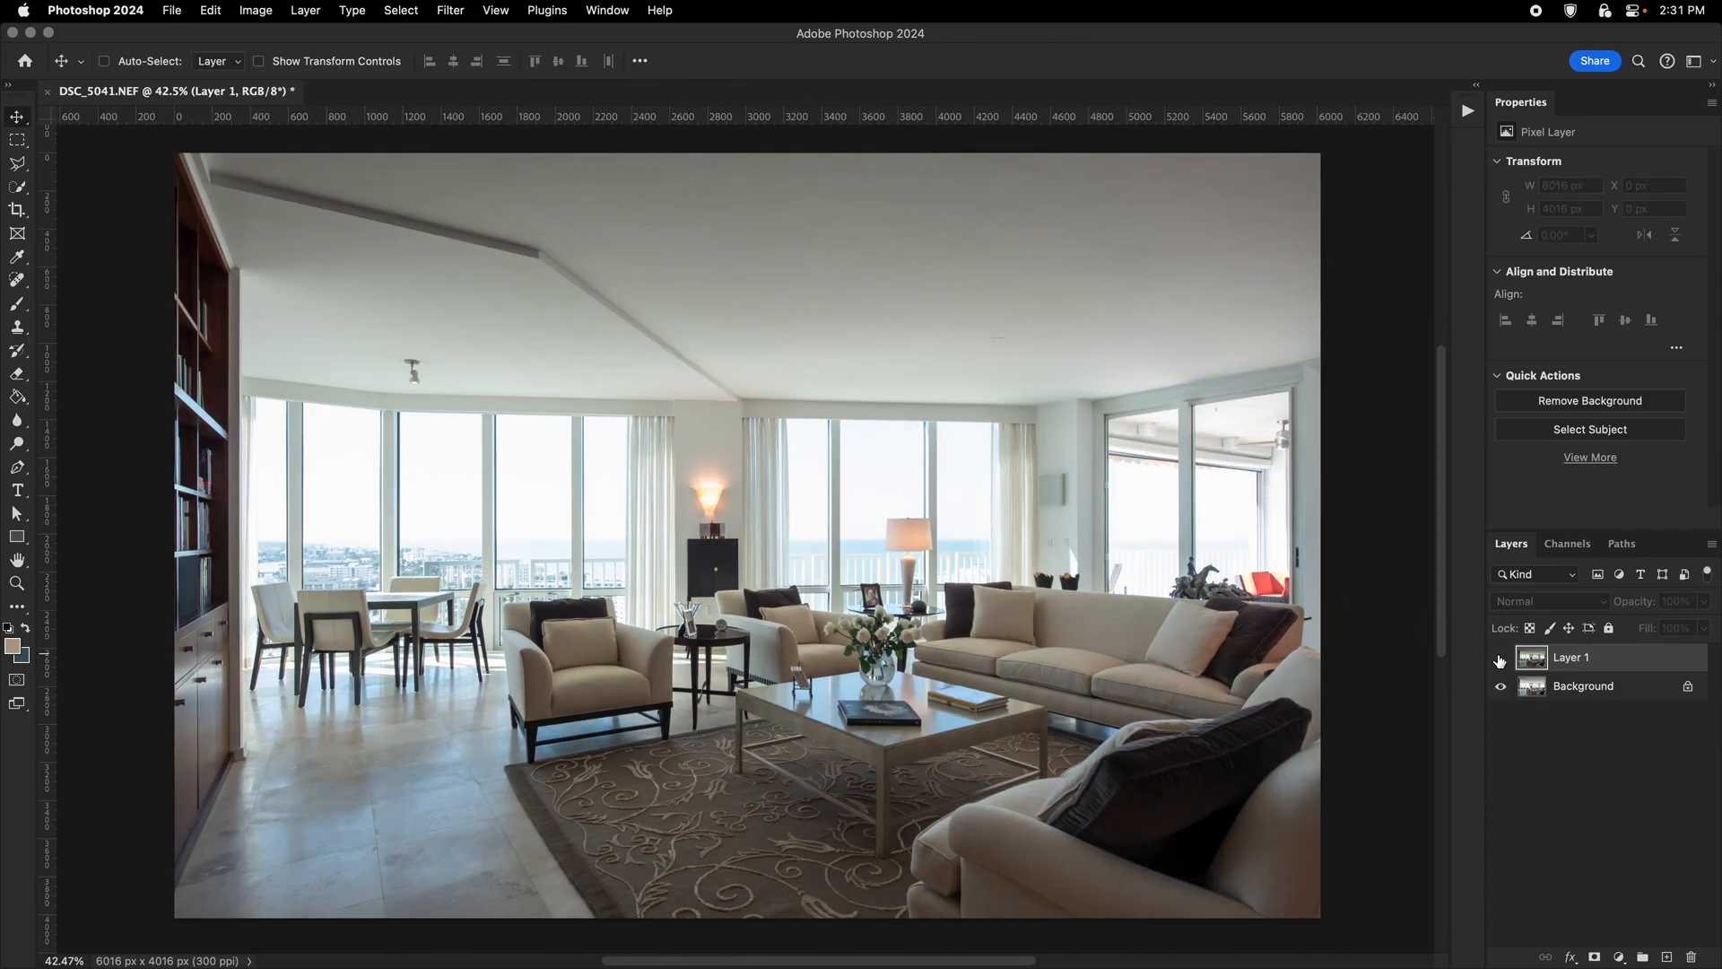
{"action": "left_click", "coordinate": [1501, 659]}
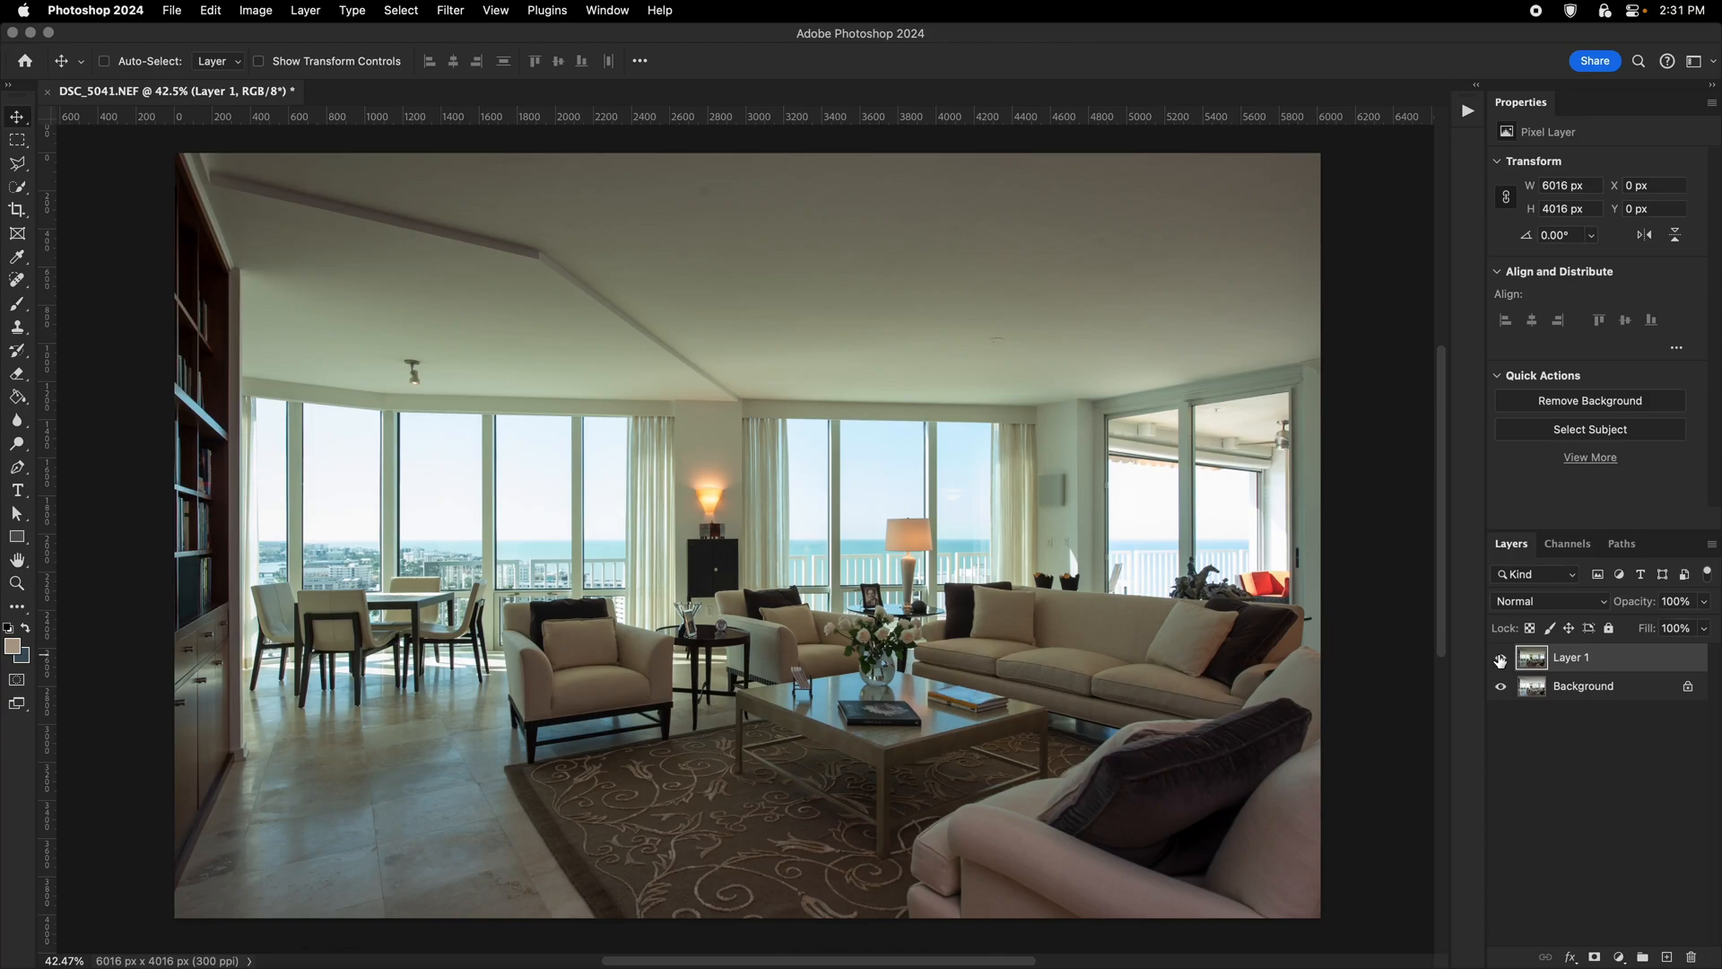
Add a layer mask to Layer 1 and fill it with black.
{"action": "left_click", "coordinate": [1501, 660]}
{"action": "left_click", "coordinate": [1595, 957]}
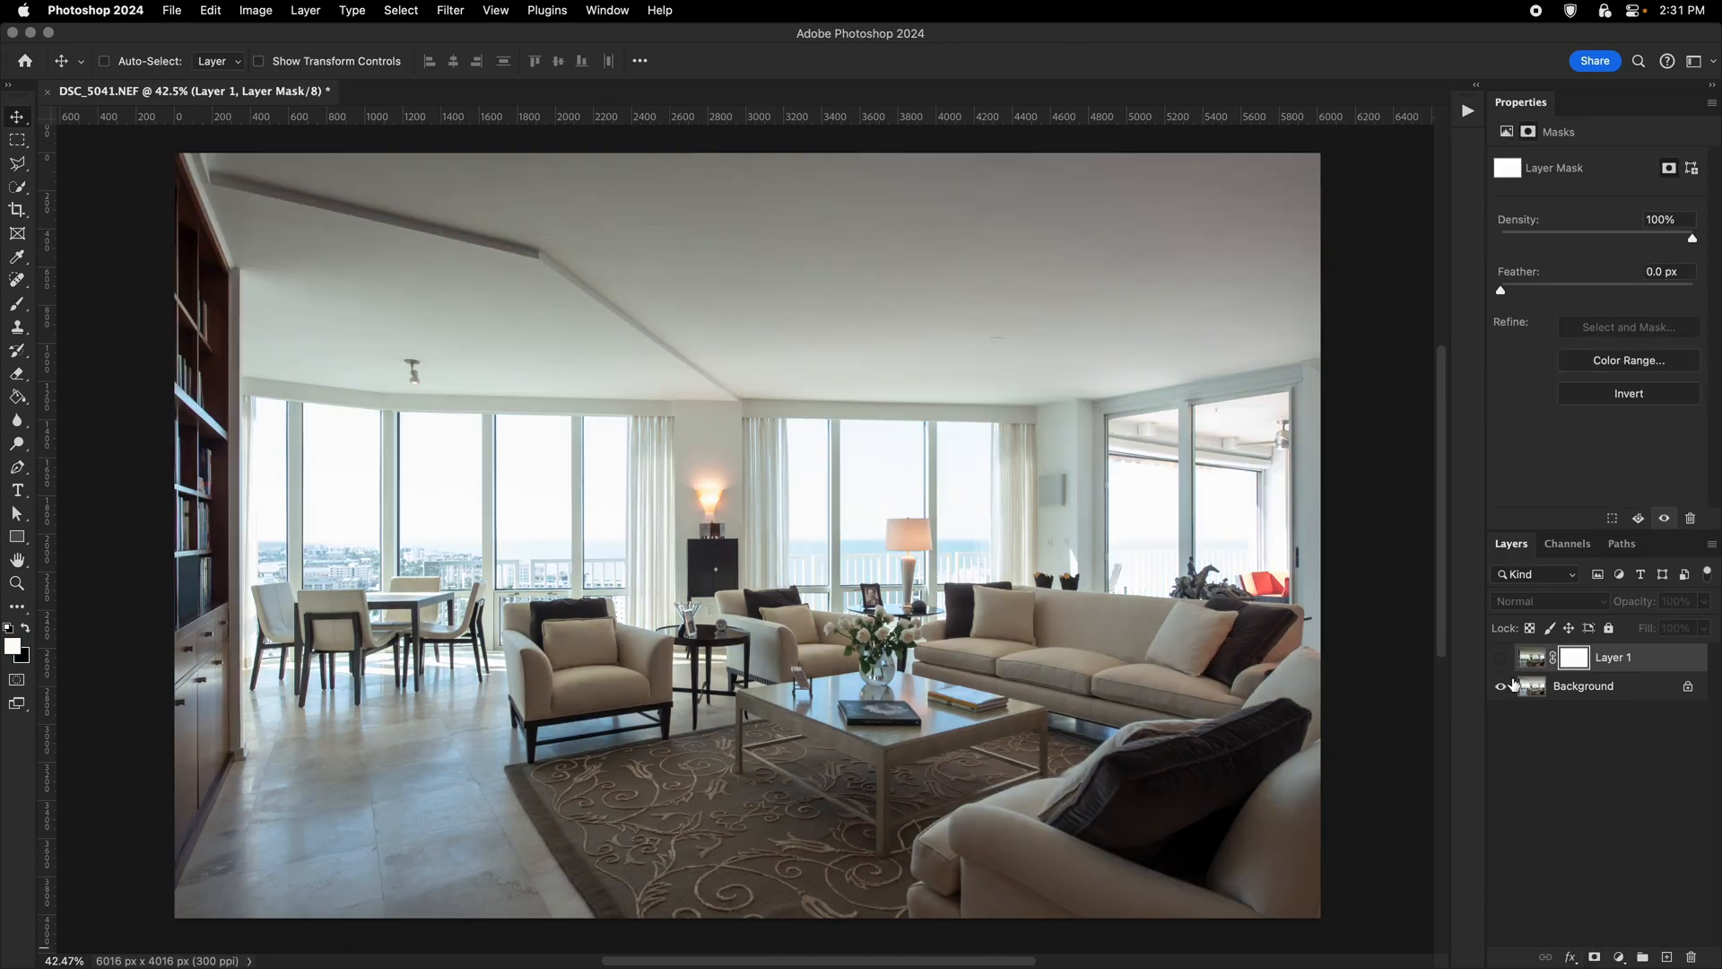
{"action": "left_click", "coordinate": [1500, 659]}
{"action": "key", "text": "g"}
{"action": "key", "text": "x"}
{"action": "left_click", "coordinate": [924, 556]}
Choose the My Soft Brush preset, enlarge the brush and make white the foreground color.
{"action": "key", "text": "b"}
{"action": "left_click_drag", "start_coordinate": [841, 545], "coordinate": [1030, 548]}
{"action": "right_click", "coordinate": [1030, 549]}
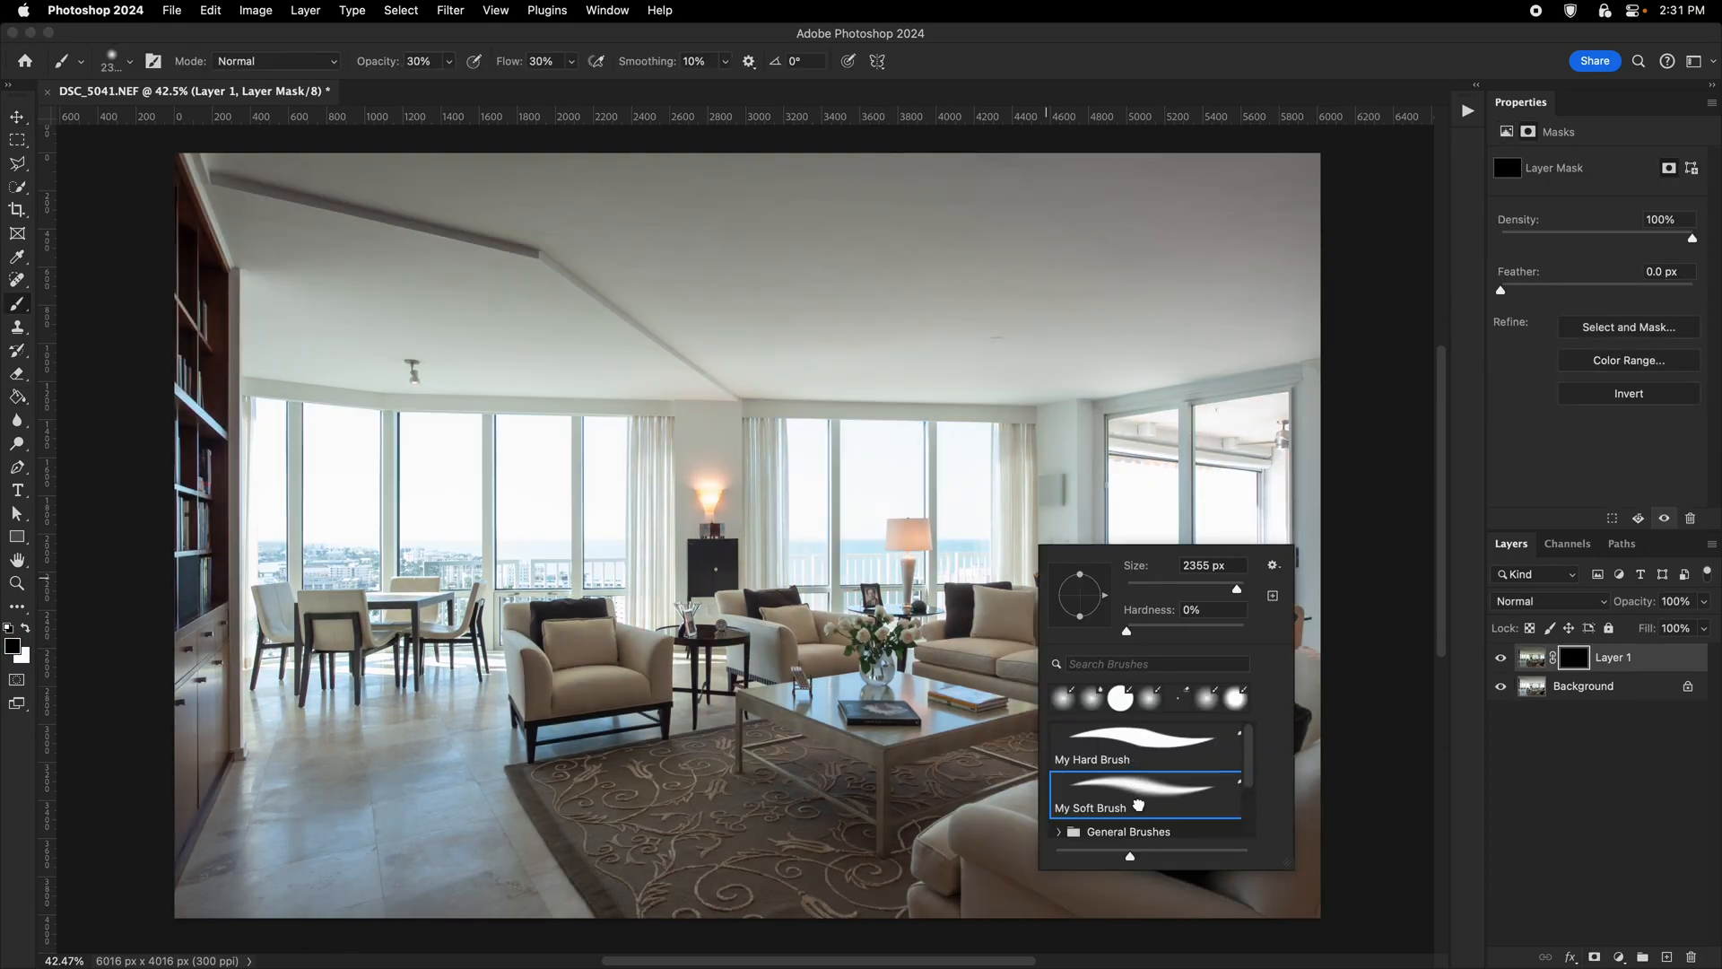
{"action": "double_click", "coordinate": [1137, 804]}
{"action": "left_click_drag", "start_coordinate": [594, 514], "coordinate": [774, 511]}
{"action": "key", "text": "x"}
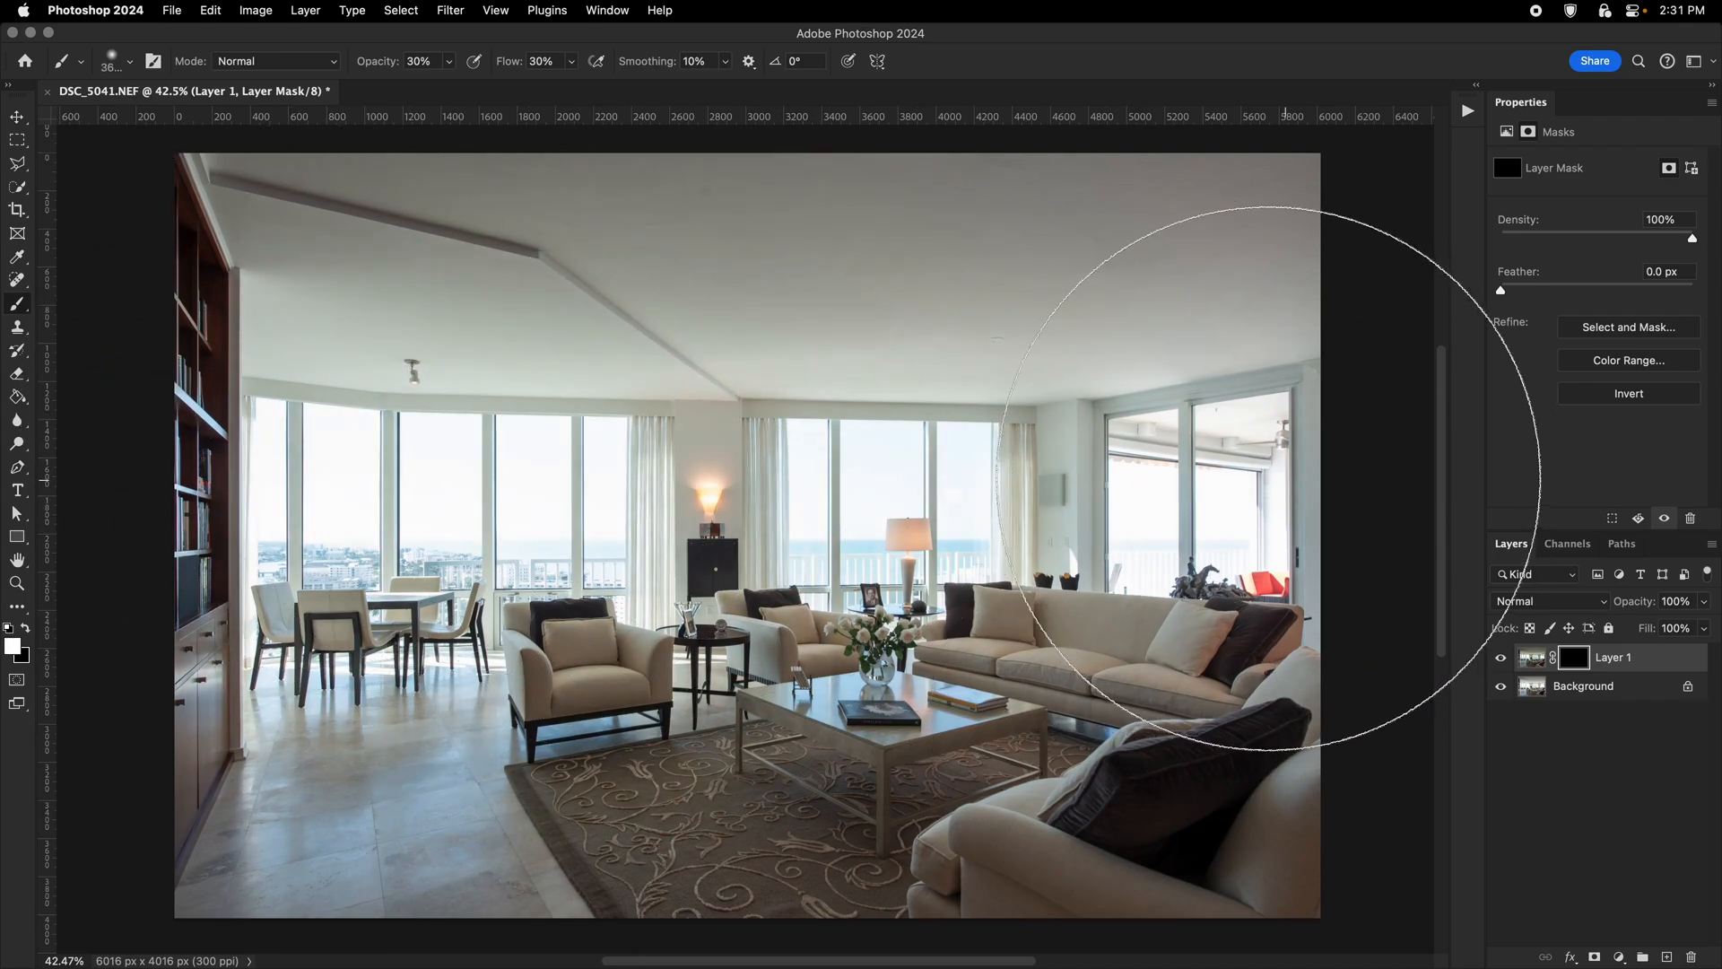
Paint white on Layer 1's mask across the windows with a very large soft brush at 30% opacity.
{"action": "left_click_drag", "start_coordinate": [628, 441], "coordinate": [693, 442]}
{"action": "left_click", "coordinate": [653, 442]}
{"action": "left_click_drag", "start_coordinate": [1175, 570], "coordinate": [1144, 569]}
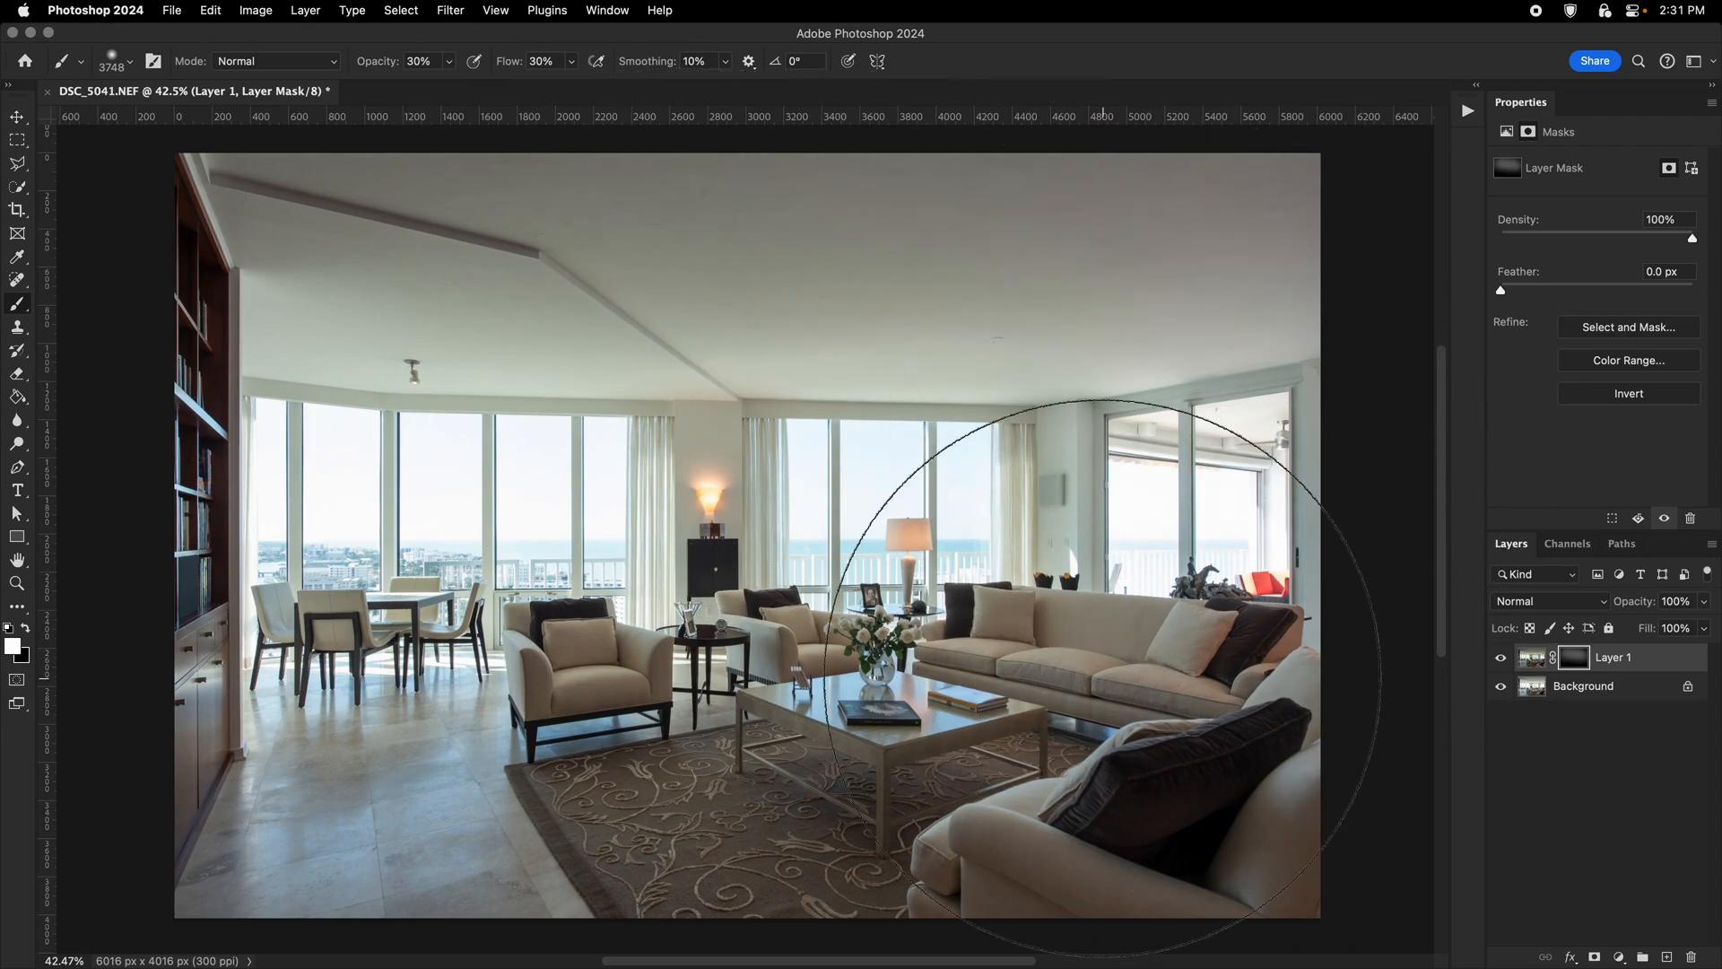
{"action": "left_click_drag", "start_coordinate": [1111, 673], "coordinate": [1005, 673]}
{"action": "left_click", "coordinate": [1007, 607]}
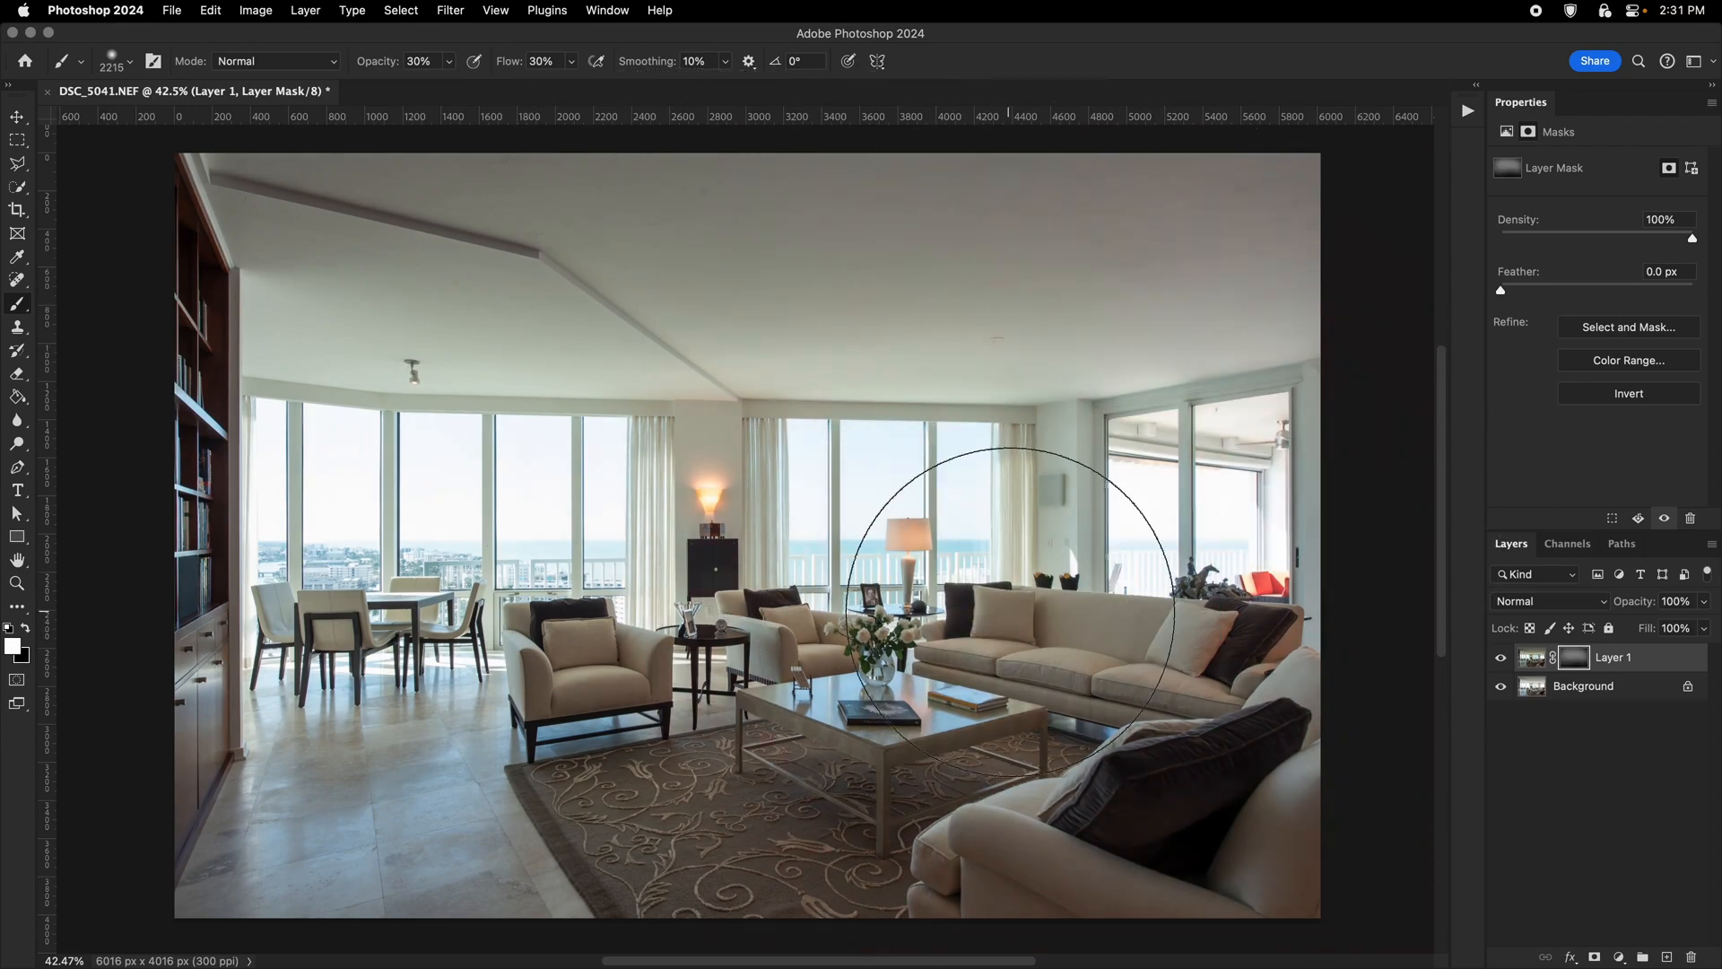
Delete Layer 1's mask and give the layer a fresh black mask.
{"action": "right_click", "coordinate": [1576, 661]}
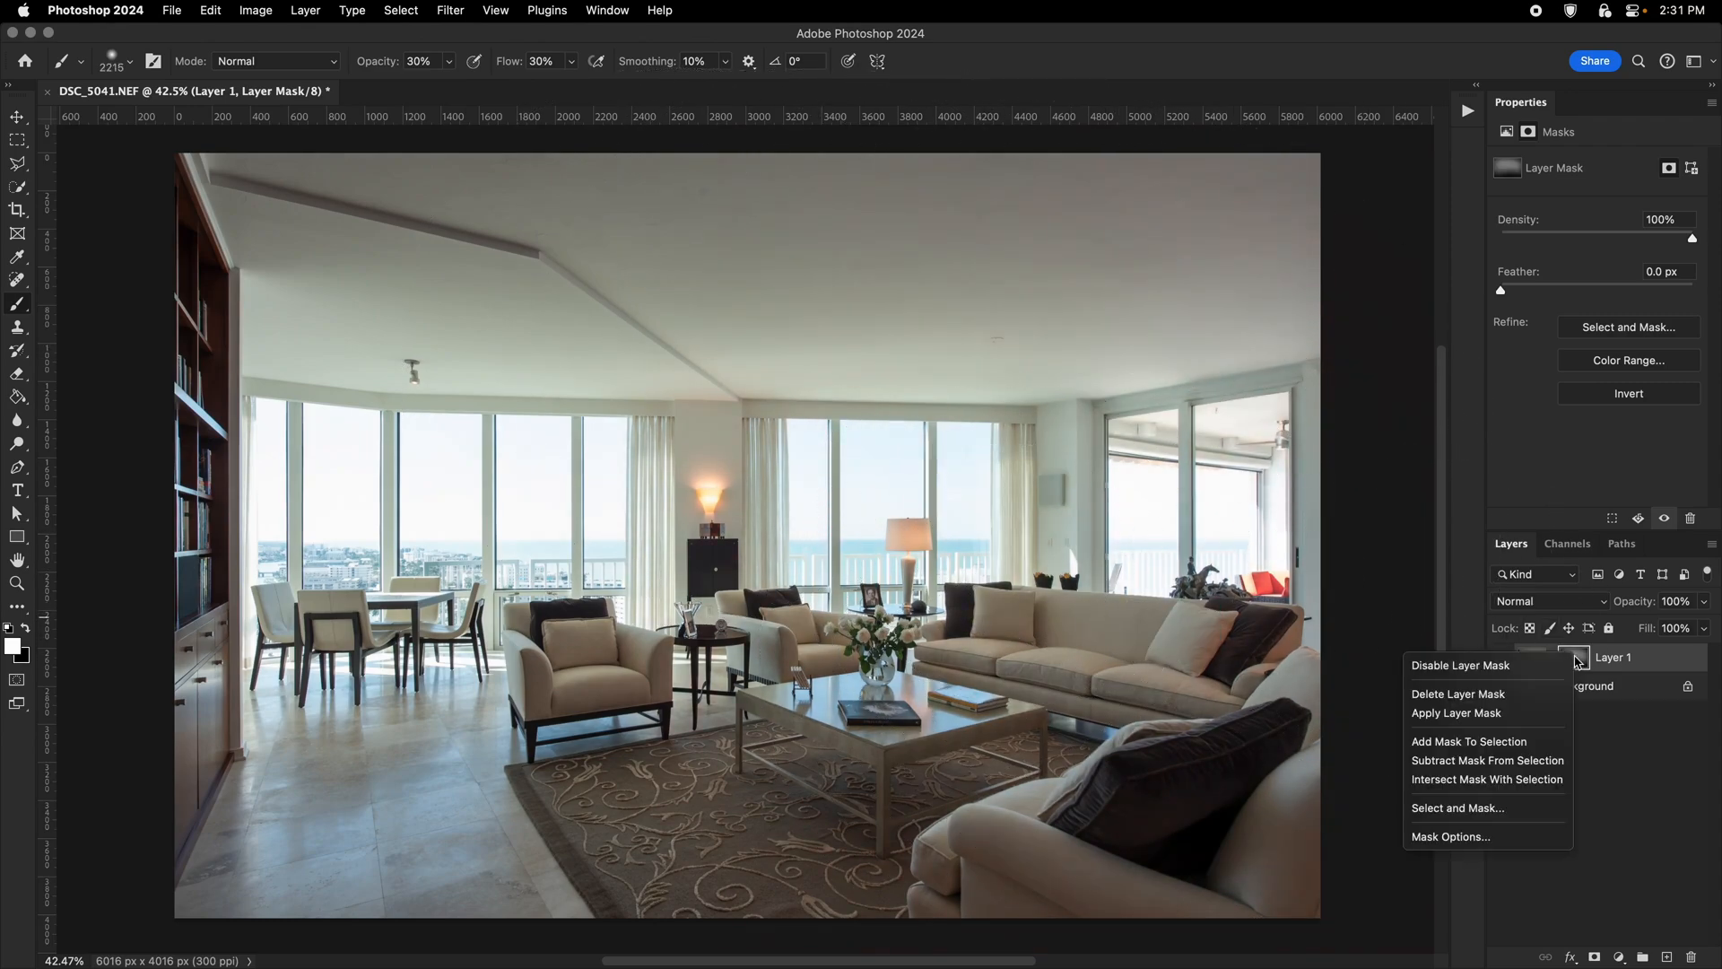
{"action": "left_click", "coordinate": [1503, 694]}
{"action": "left_click", "coordinate": [1595, 957], "text": "alt"}
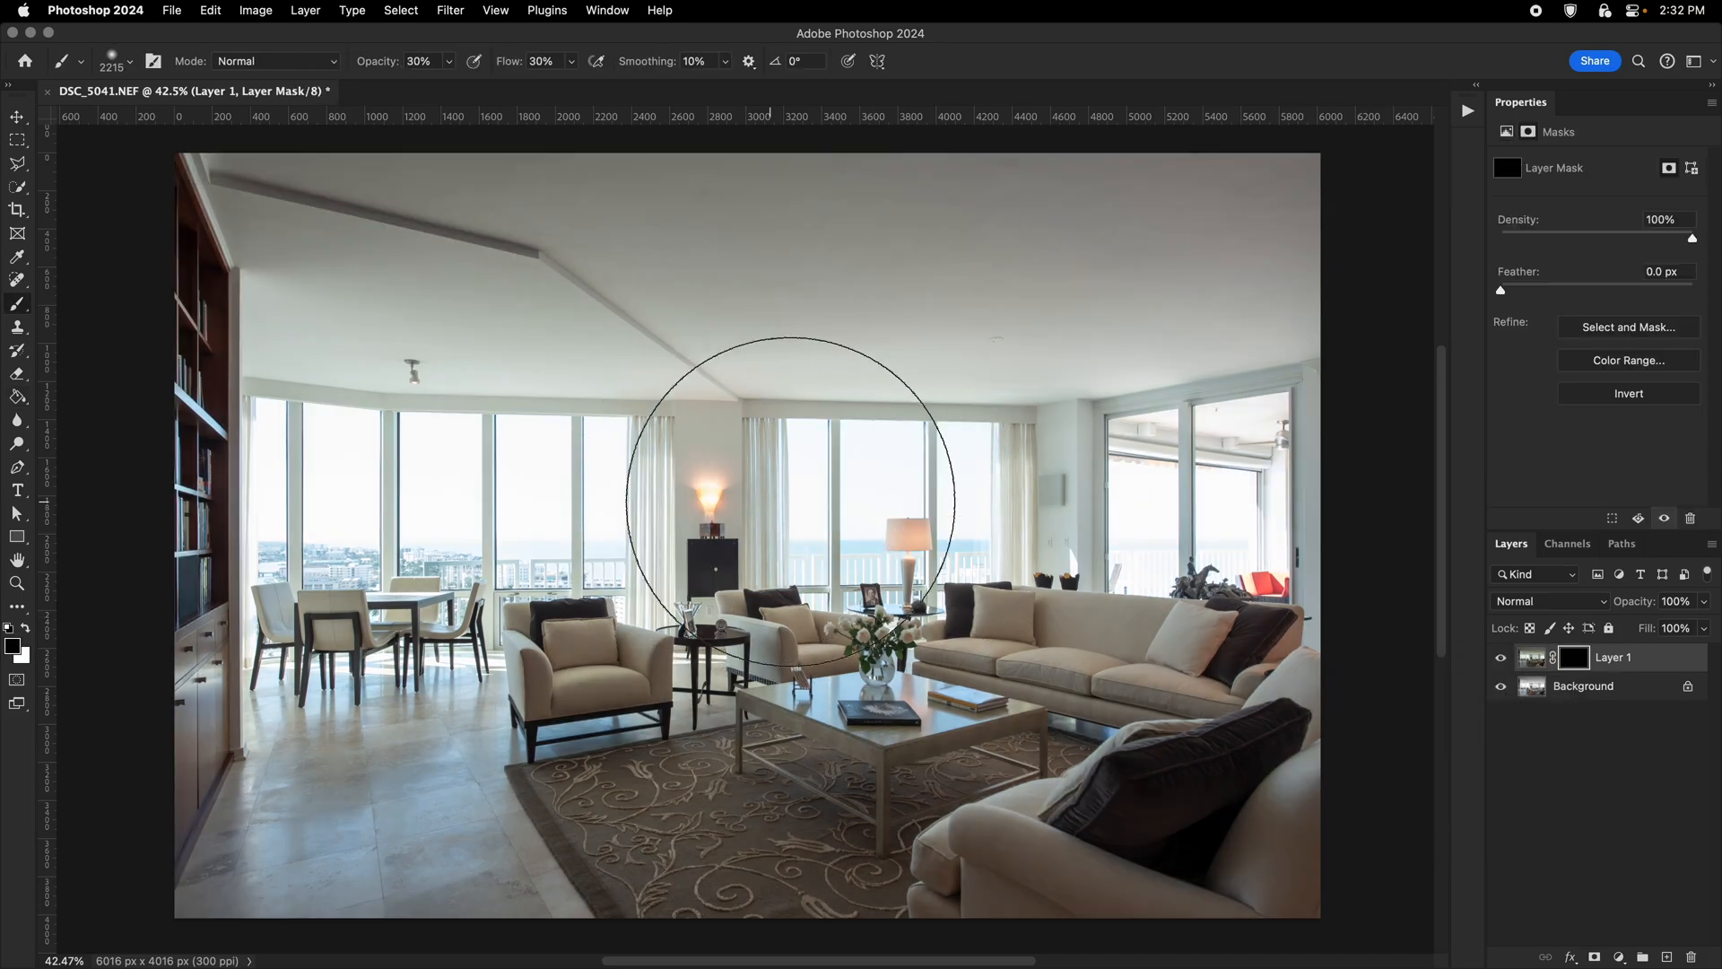
Outline the dining area's windows with a Polygonal Lasso selection.
{"action": "mouse_move", "coordinate": [456, 522]}
{"action": "left_mouse_down"}
{"action": "mouse_move", "coordinate": [611, 484]}
{"action": "mouse_move", "coordinate": [628, 448]}
{"action": "left_mouse_up"}
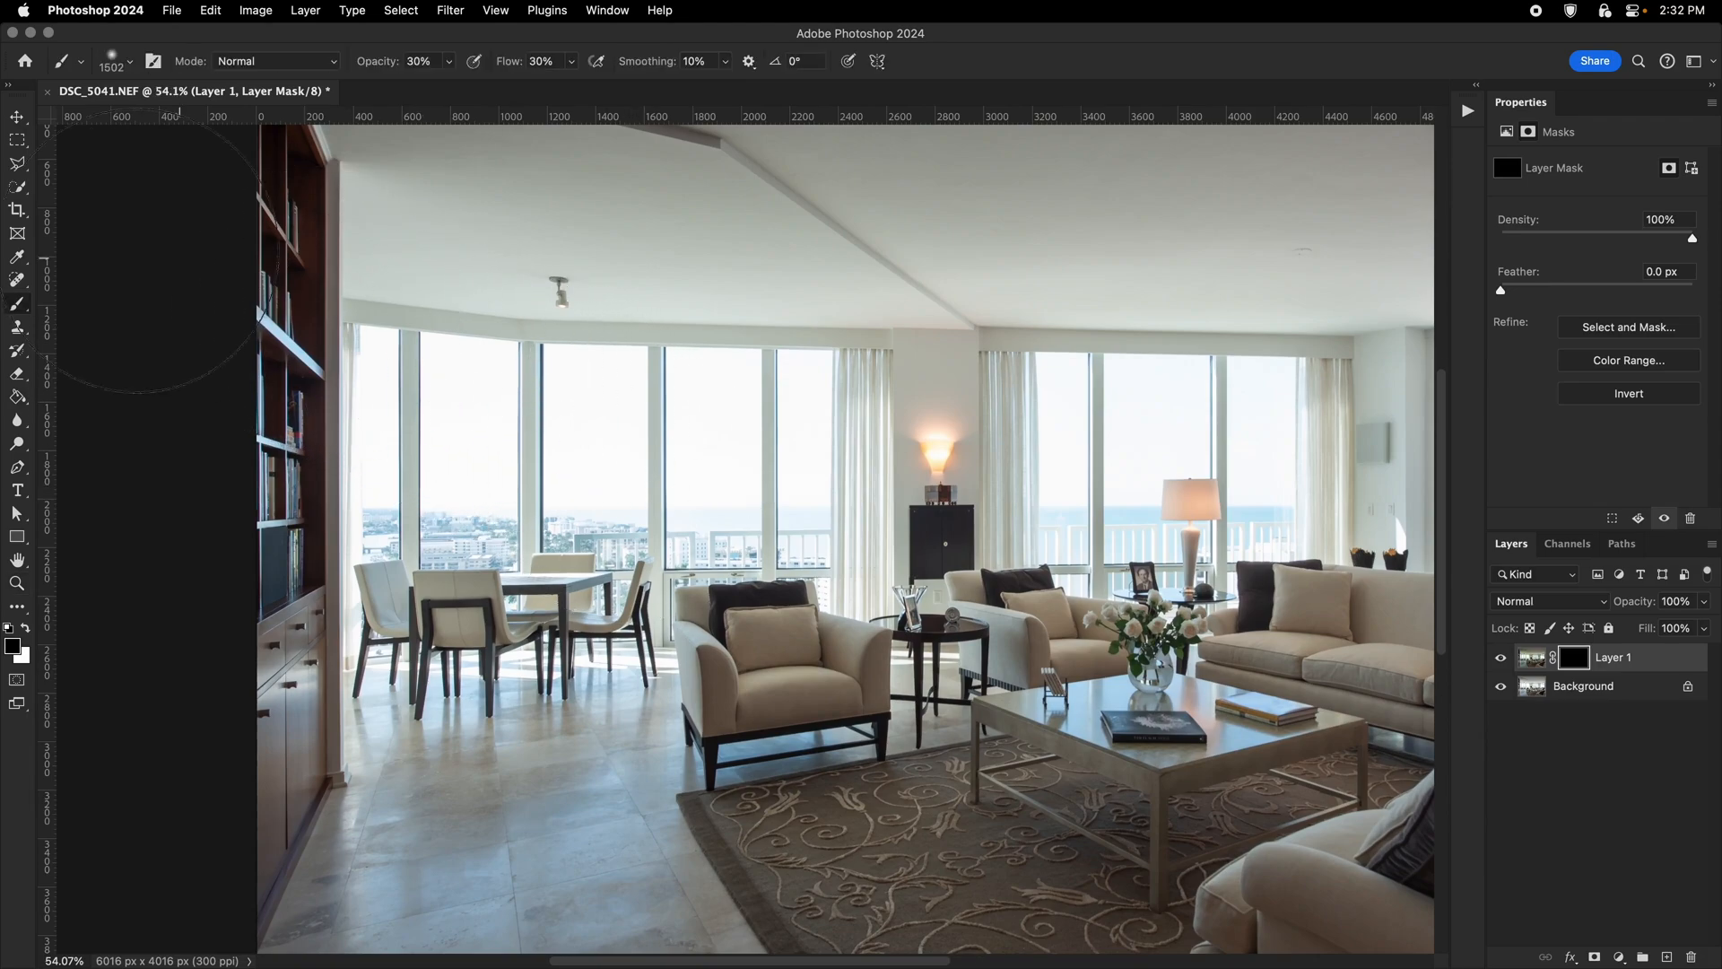
{"action": "left_click", "coordinate": [19, 171]}
{"action": "left_click", "coordinate": [283, 267]}
{"action": "left_click", "coordinate": [861, 309]}
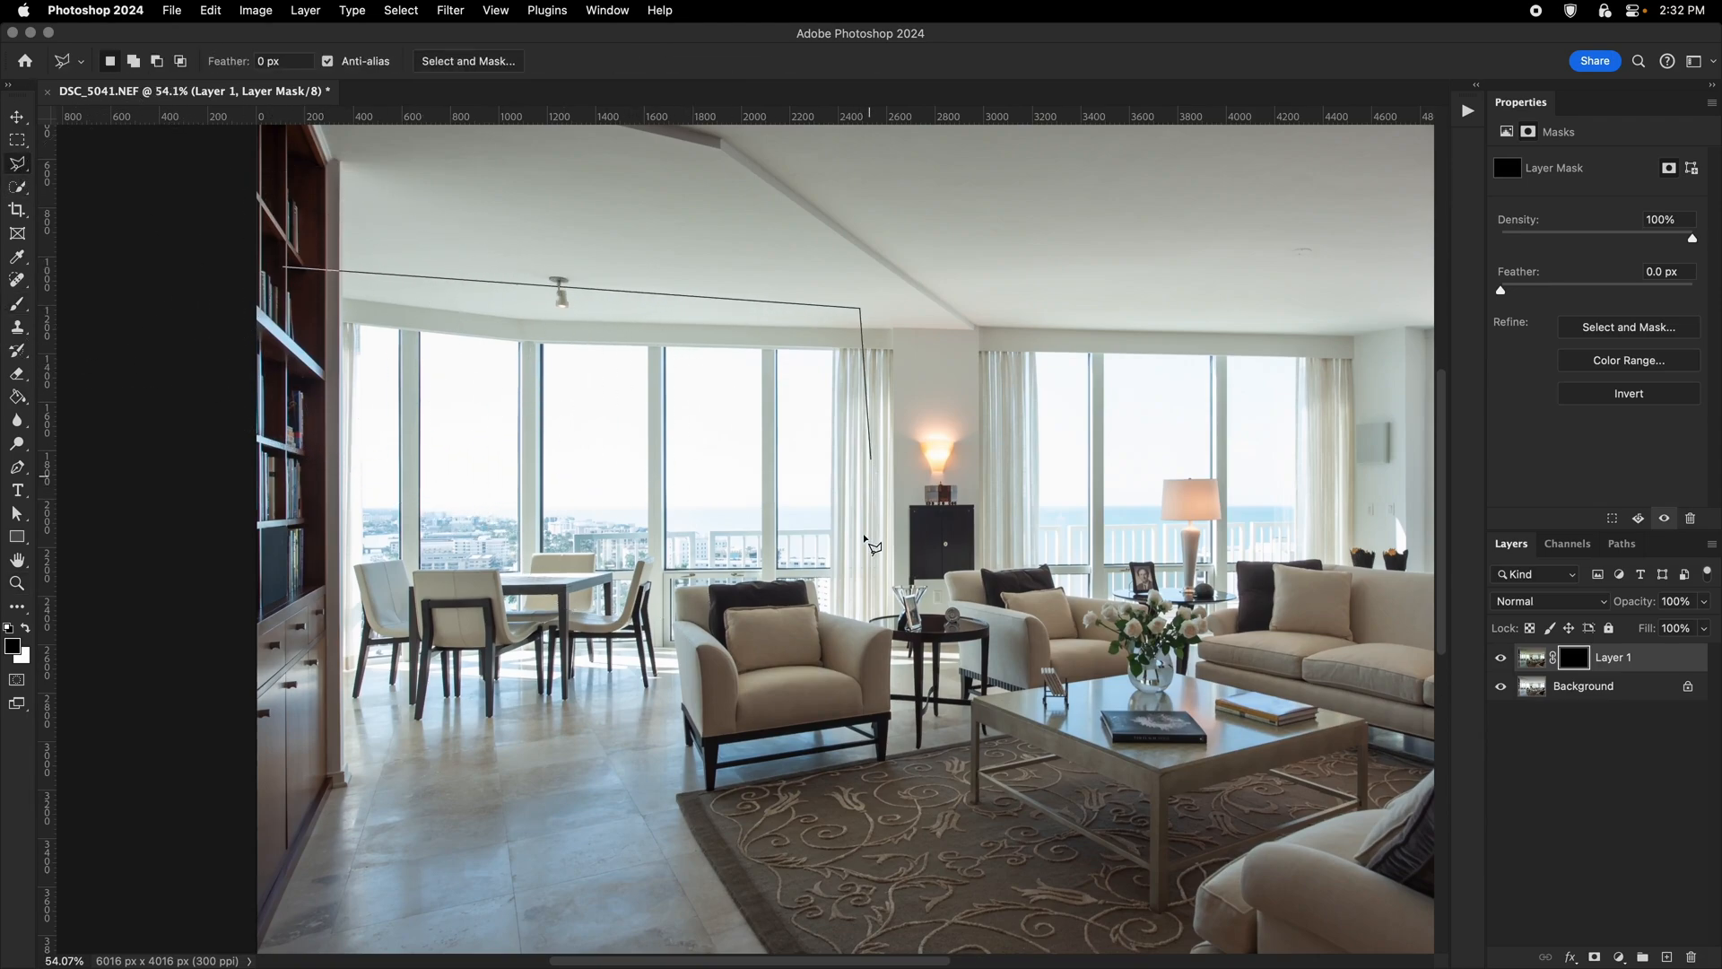
{"action": "left_click", "coordinate": [877, 668]}
{"action": "left_click", "coordinate": [267, 692]}
{"action": "left_click", "coordinate": [283, 267]}
Add a polygonal outline around the middle windows behind the lamp to the selection.
{"action": "left_click_drag", "start_coordinate": [651, 364], "coordinate": [365, 377]}
{"action": "left_click", "coordinate": [657, 329]}
{"action": "left_click", "coordinate": [1079, 362]}
{"action": "left_click", "coordinate": [1074, 619]}
{"action": "left_click", "coordinate": [1027, 700]}
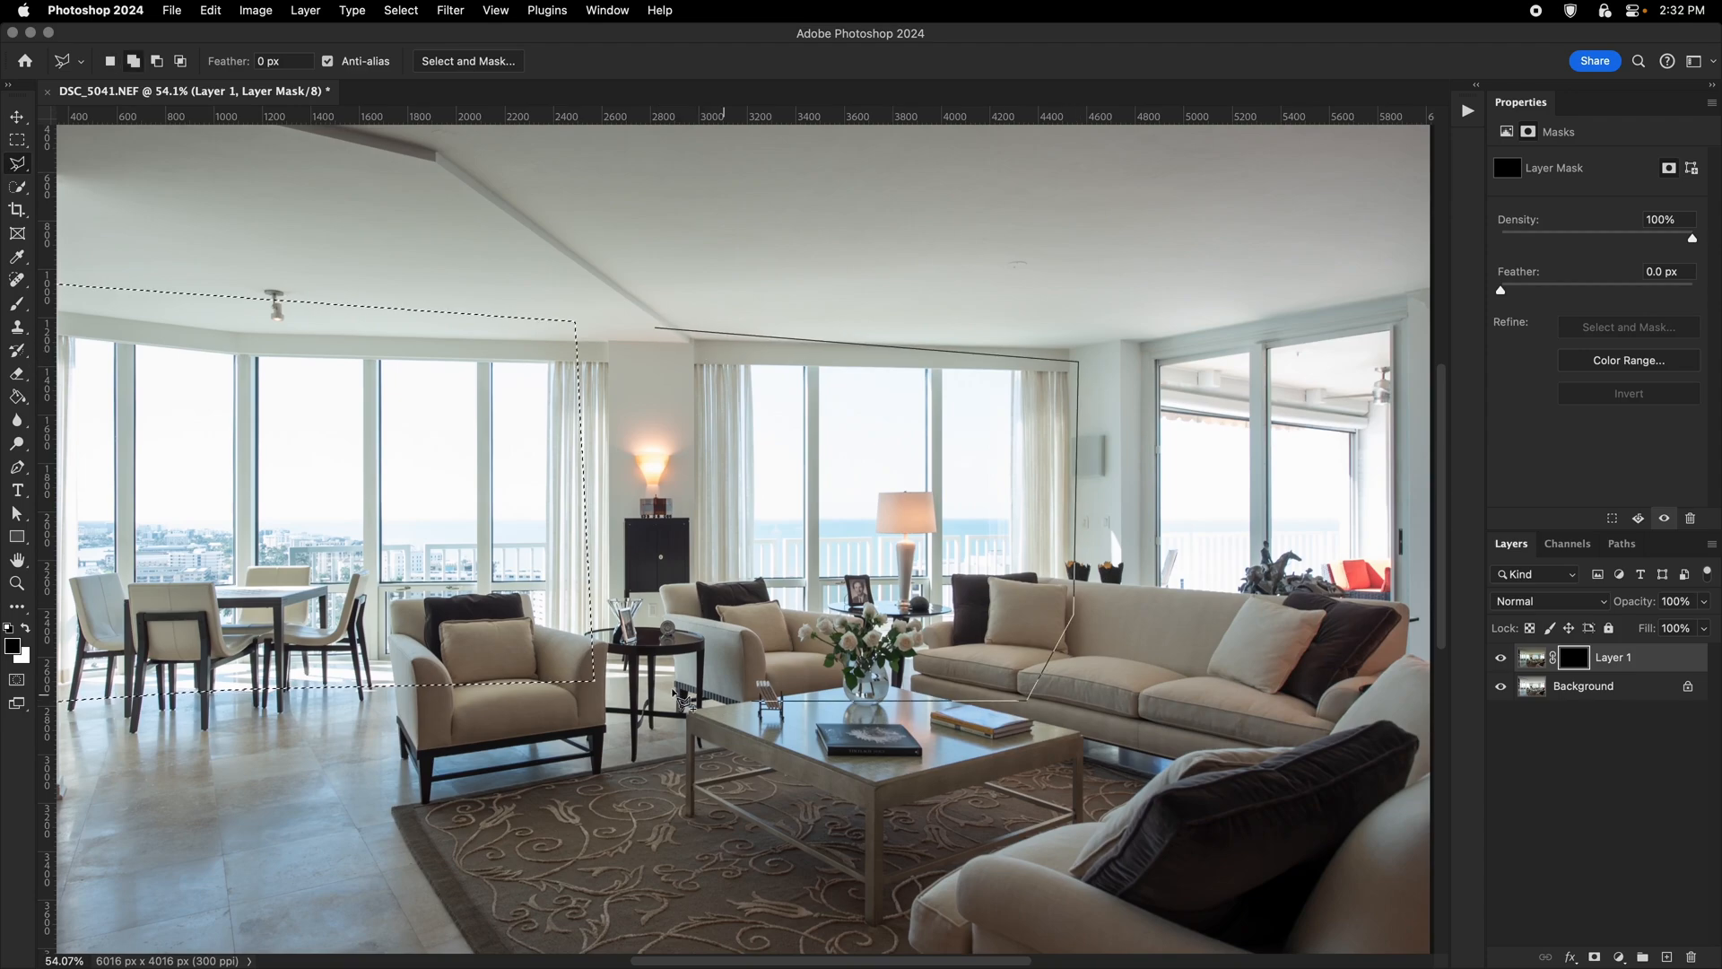
{"action": "double_click", "coordinate": [649, 696]}
Add a polygonal outline around the sliding glass doors to the selection, and deselect everything.
{"action": "left_click_drag", "start_coordinate": [984, 441], "coordinate": [829, 460]}
{"action": "left_click", "coordinate": [948, 343]}
{"action": "left_click", "coordinate": [1265, 312]}
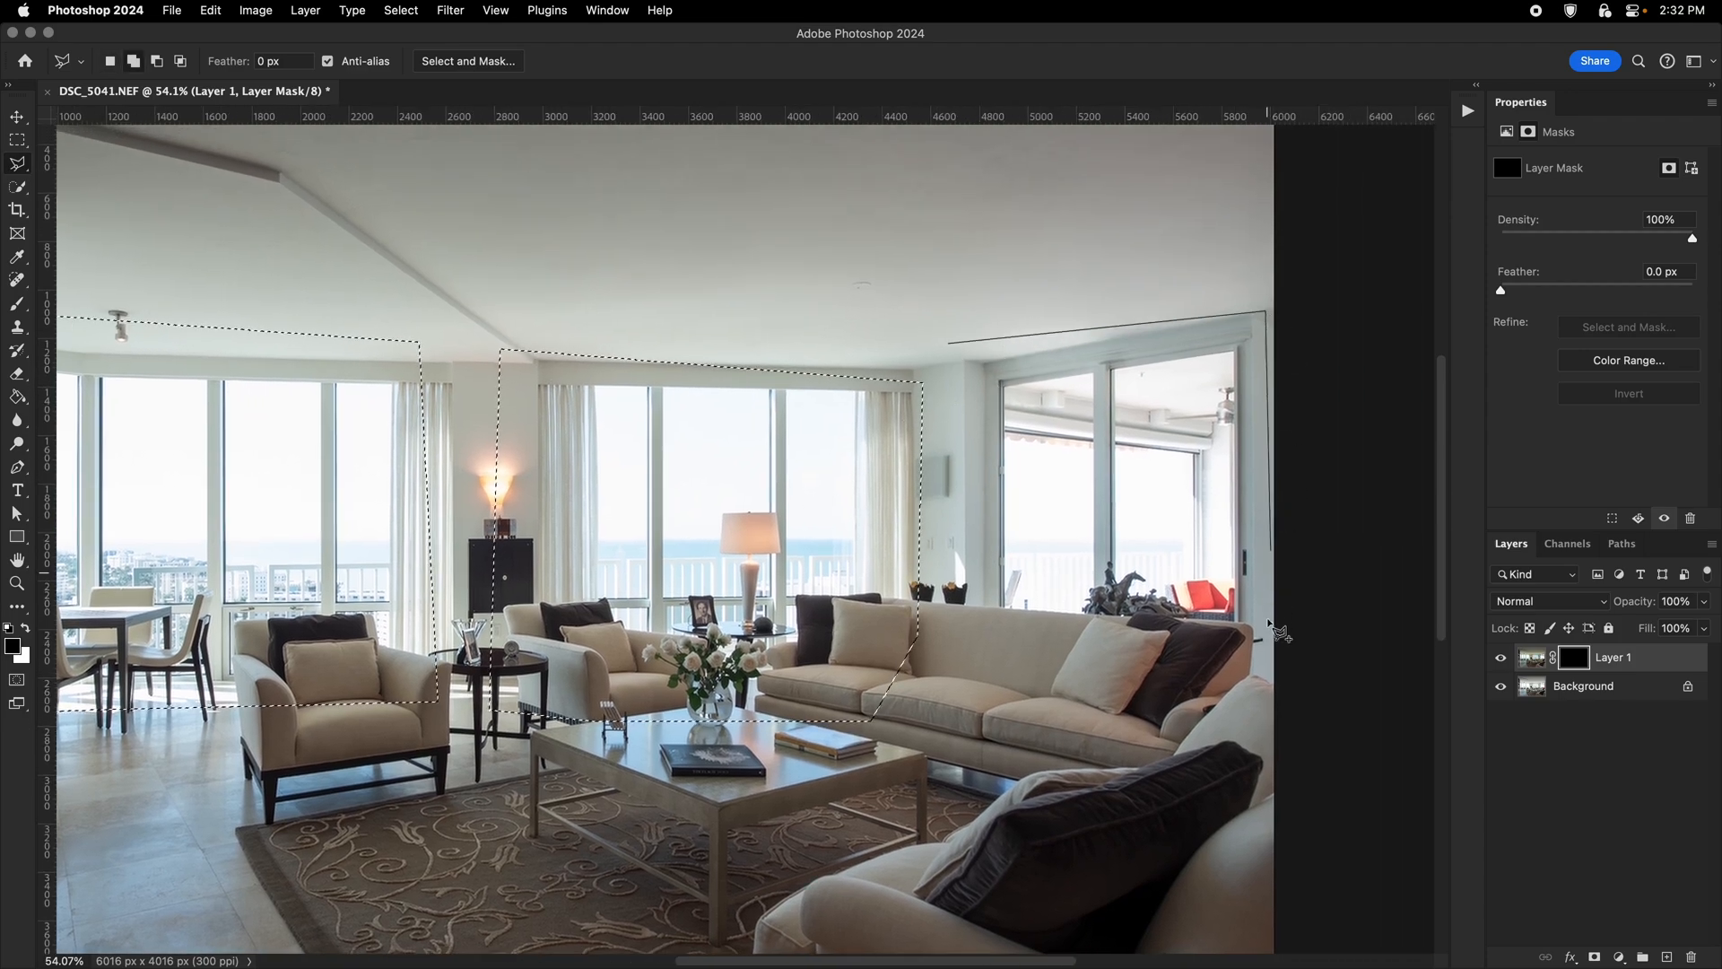
{"action": "left_click", "coordinate": [1279, 683]}
{"action": "double_click", "coordinate": [944, 683]}
{"action": "mouse_move", "coordinate": [915, 616]}
{"action": "left_mouse_down"}
{"action": "mouse_move", "coordinate": [1041, 606]}
{"action": "mouse_move", "coordinate": [985, 605]}
{"action": "left_mouse_up"}
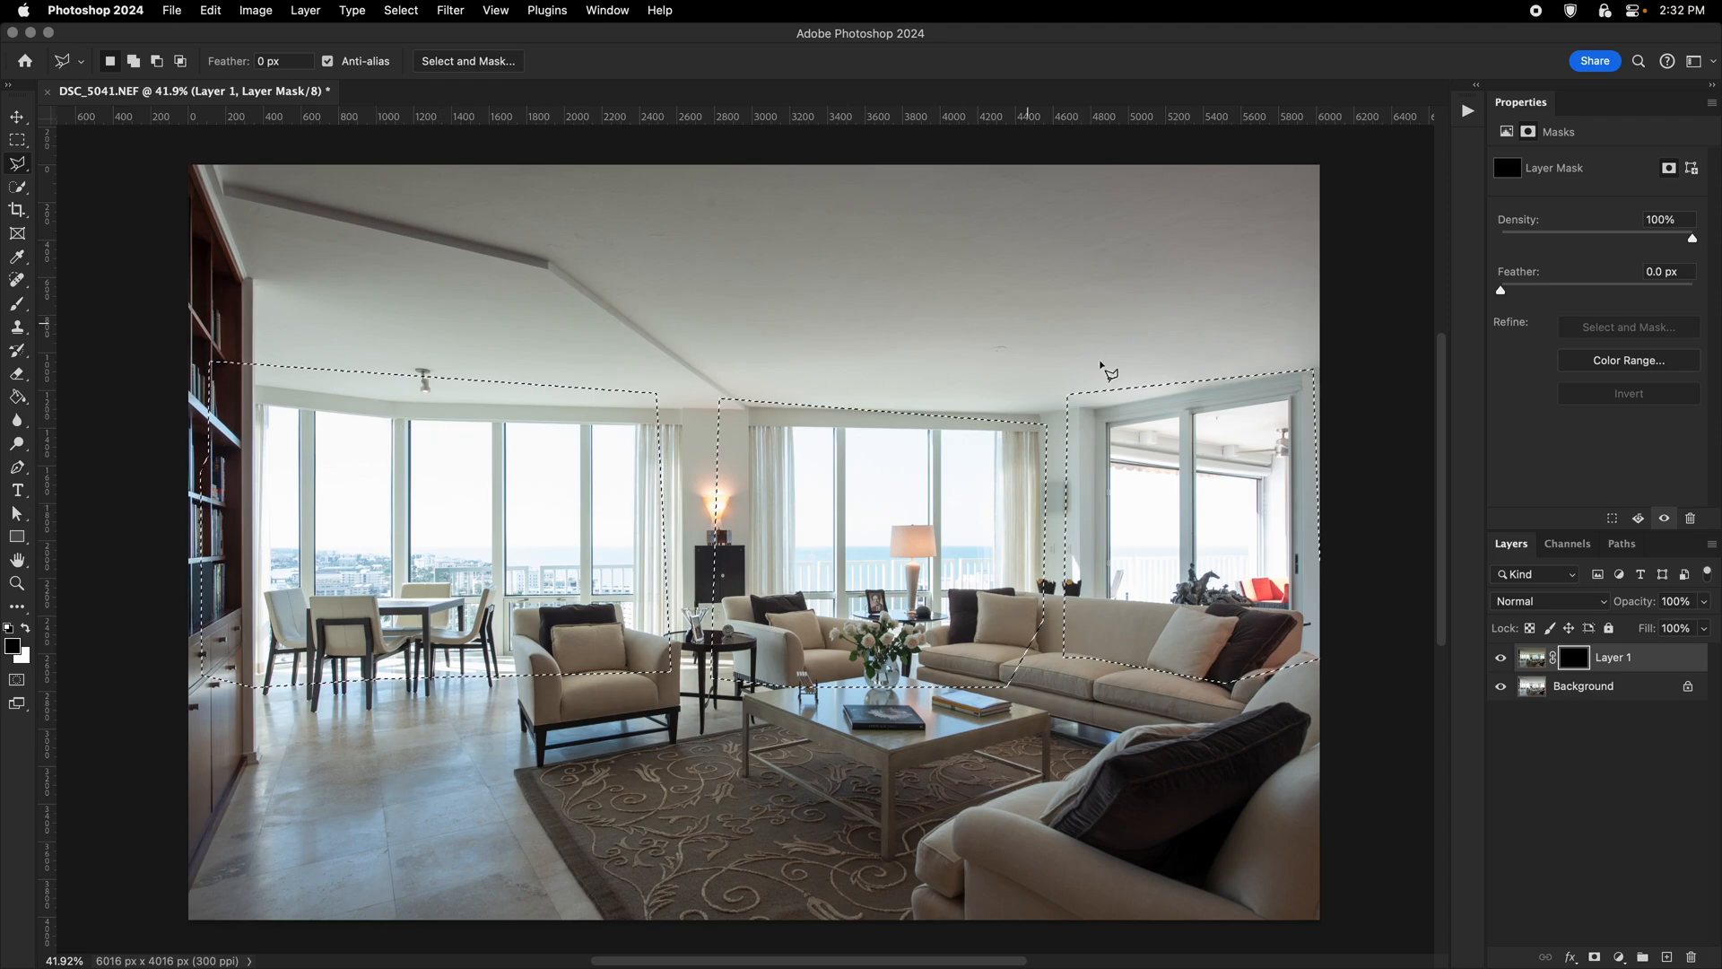
{"action": "key", "text": "super+d"}
Set up the brush with white as the painting colour and 63% opacity.
{"action": "key", "text": "b"}
{"action": "key", "text": "x"}
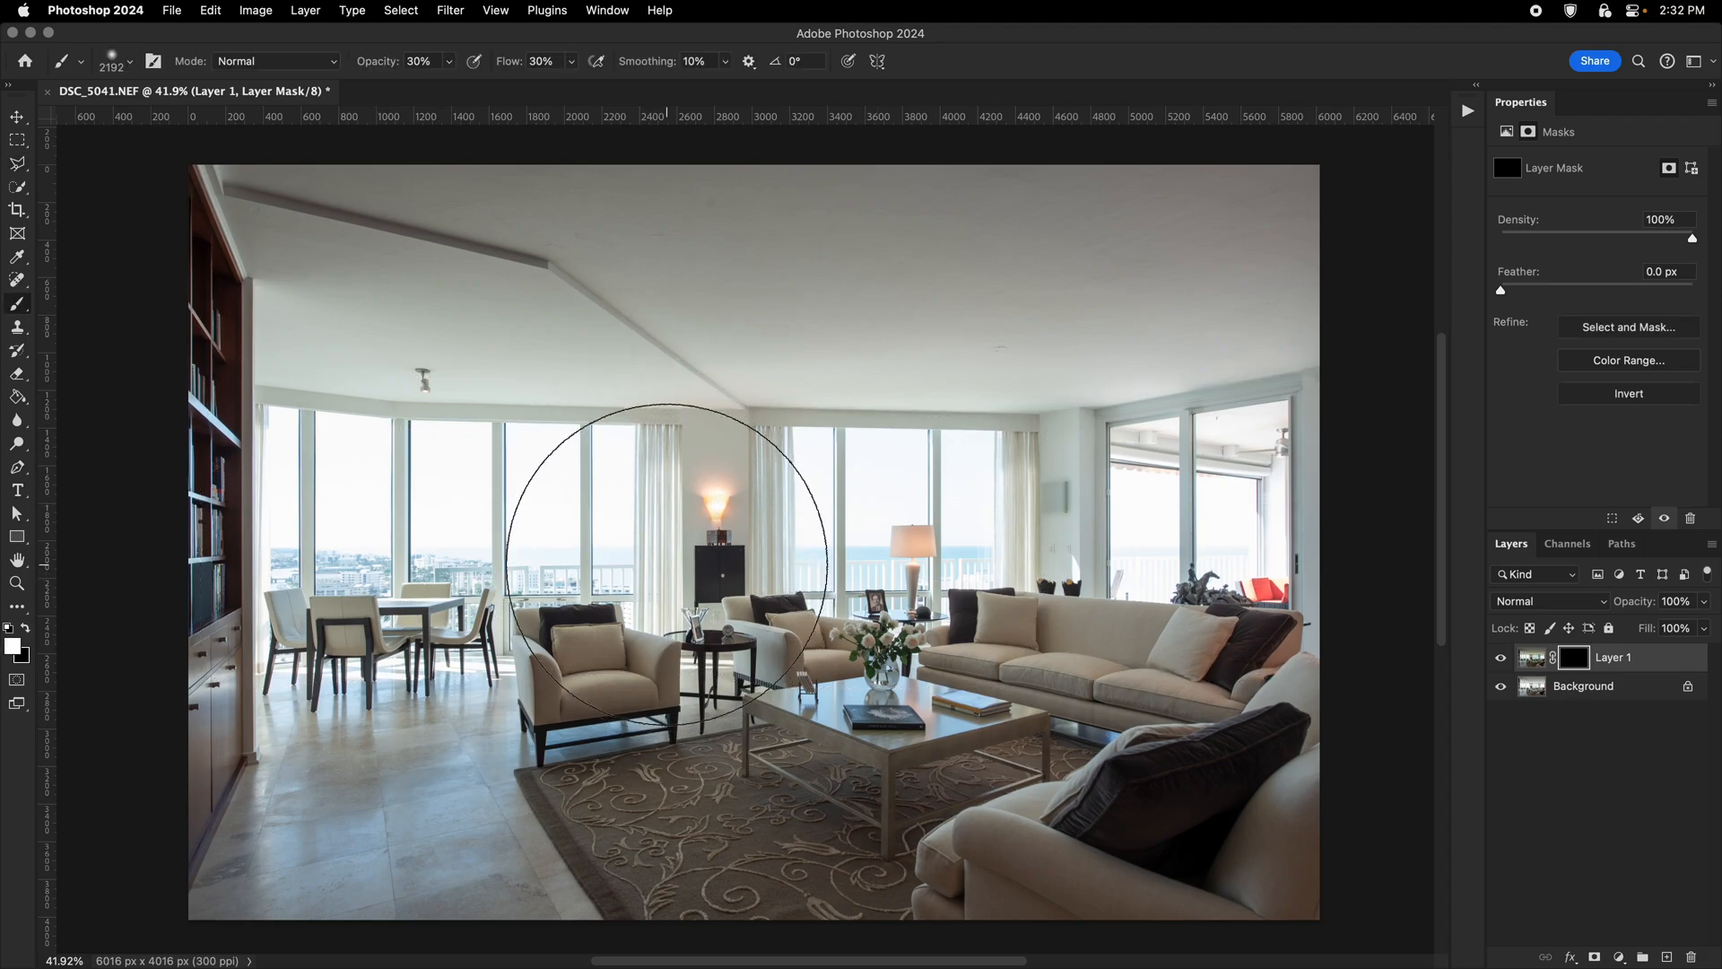
{"action": "left_click_drag", "start_coordinate": [639, 565], "coordinate": [668, 554]}
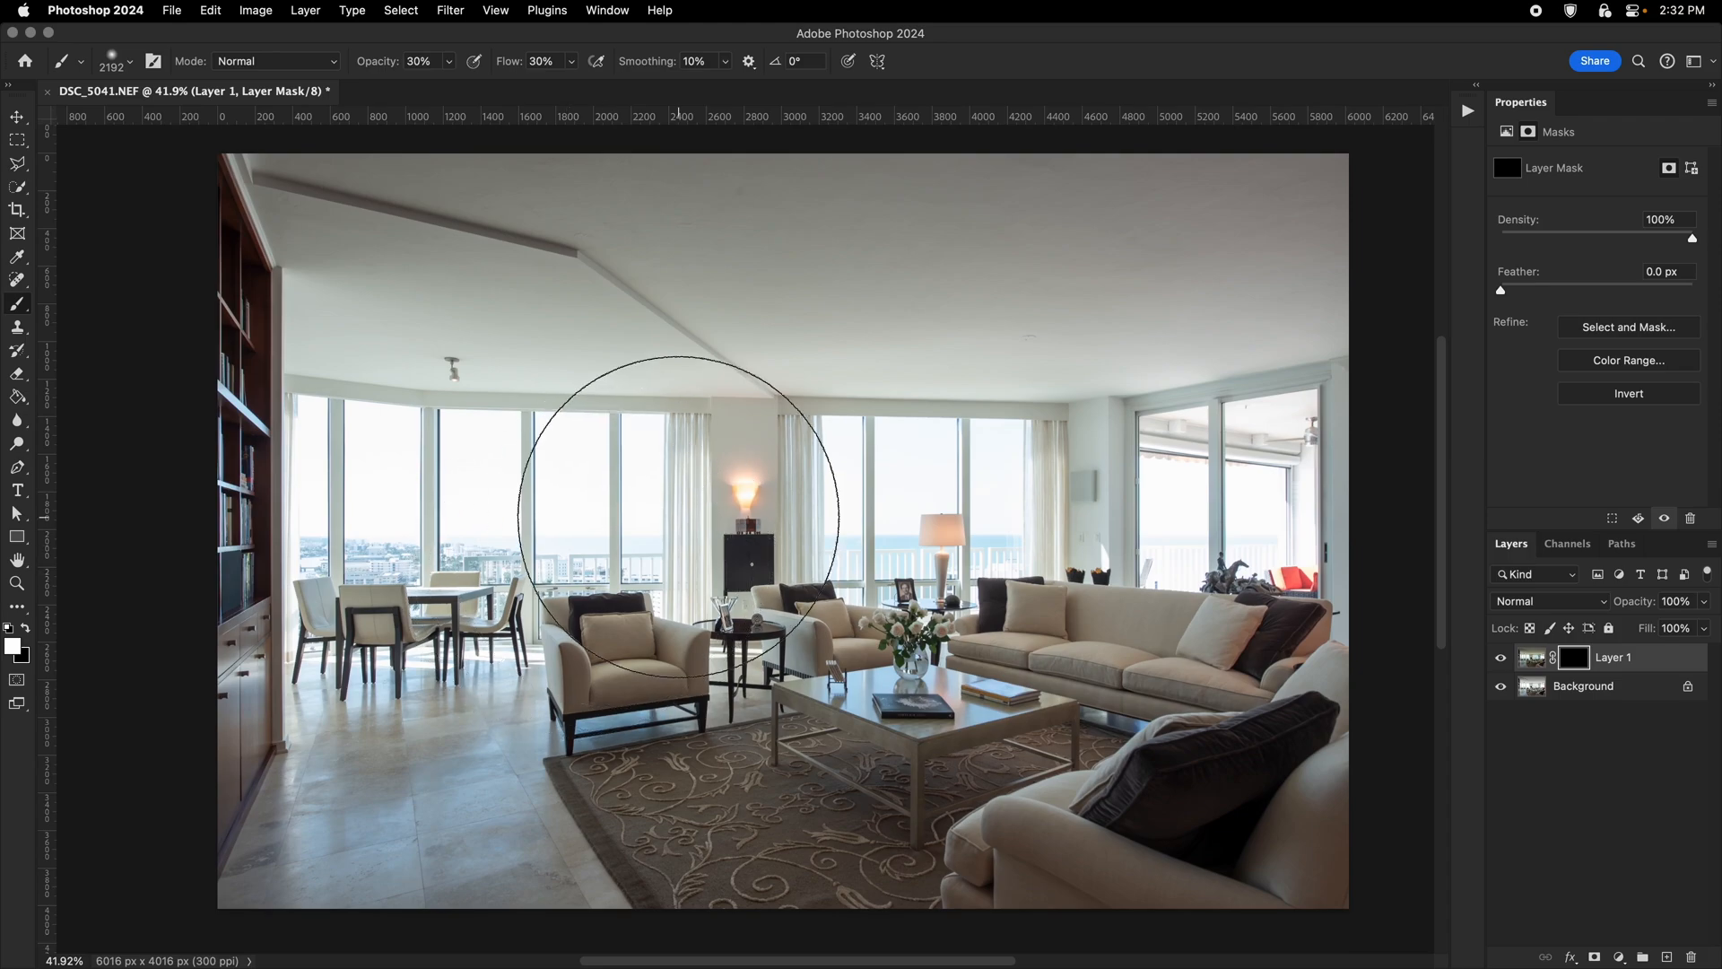
{"action": "mouse_move", "coordinate": [542, 489]}
{"action": "left_mouse_down"}
{"action": "mouse_move", "coordinate": [658, 486]}
{"action": "mouse_move", "coordinate": [590, 488]}
{"action": "mouse_move", "coordinate": [664, 476]}
{"action": "mouse_move", "coordinate": [730, 431]}
{"action": "left_mouse_up"}
{"action": "mouse_move", "coordinate": [730, 433]}
{"action": "left_mouse_down"}
{"action": "mouse_move", "coordinate": [761, 434]}
{"action": "mouse_move", "coordinate": [614, 492]}
{"action": "mouse_move", "coordinate": [607, 514]}
{"action": "mouse_move", "coordinate": [780, 510]}
{"action": "left_mouse_up"}
{"action": "left_click", "coordinate": [448, 61]}
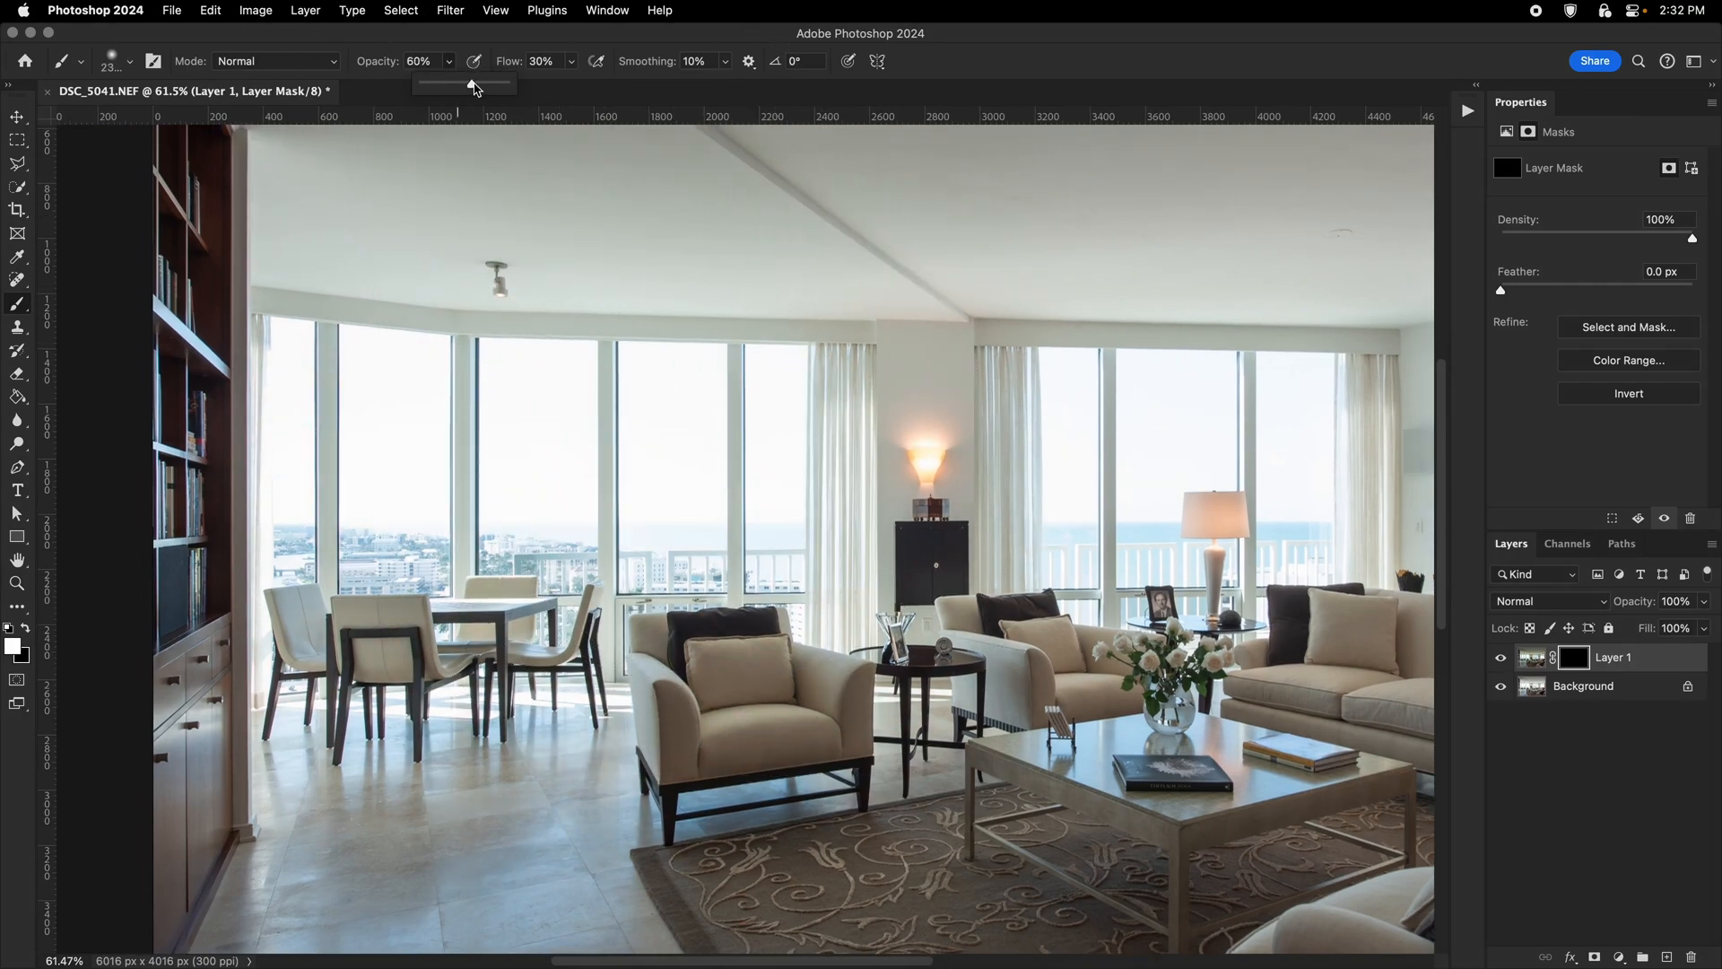
{"action": "left_click_drag", "start_coordinate": [474, 85], "coordinate": [476, 85]}
Paint white on Layer 1's mask across the dining area's windows to bring in the darker exposure.
{"action": "left_click_drag", "start_coordinate": [709, 393], "coordinate": [612, 391]}
{"action": "mouse_move", "coordinate": [741, 327]}
{"action": "left_mouse_down"}
{"action": "mouse_move", "coordinate": [663, 407]}
{"action": "mouse_move", "coordinate": [379, 324]}
{"action": "mouse_move", "coordinate": [228, 468]}
{"action": "mouse_move", "coordinate": [412, 372]}
{"action": "mouse_move", "coordinate": [467, 438]}
{"action": "mouse_move", "coordinate": [703, 401]}
{"action": "mouse_move", "coordinate": [703, 507]}
{"action": "left_mouse_up"}
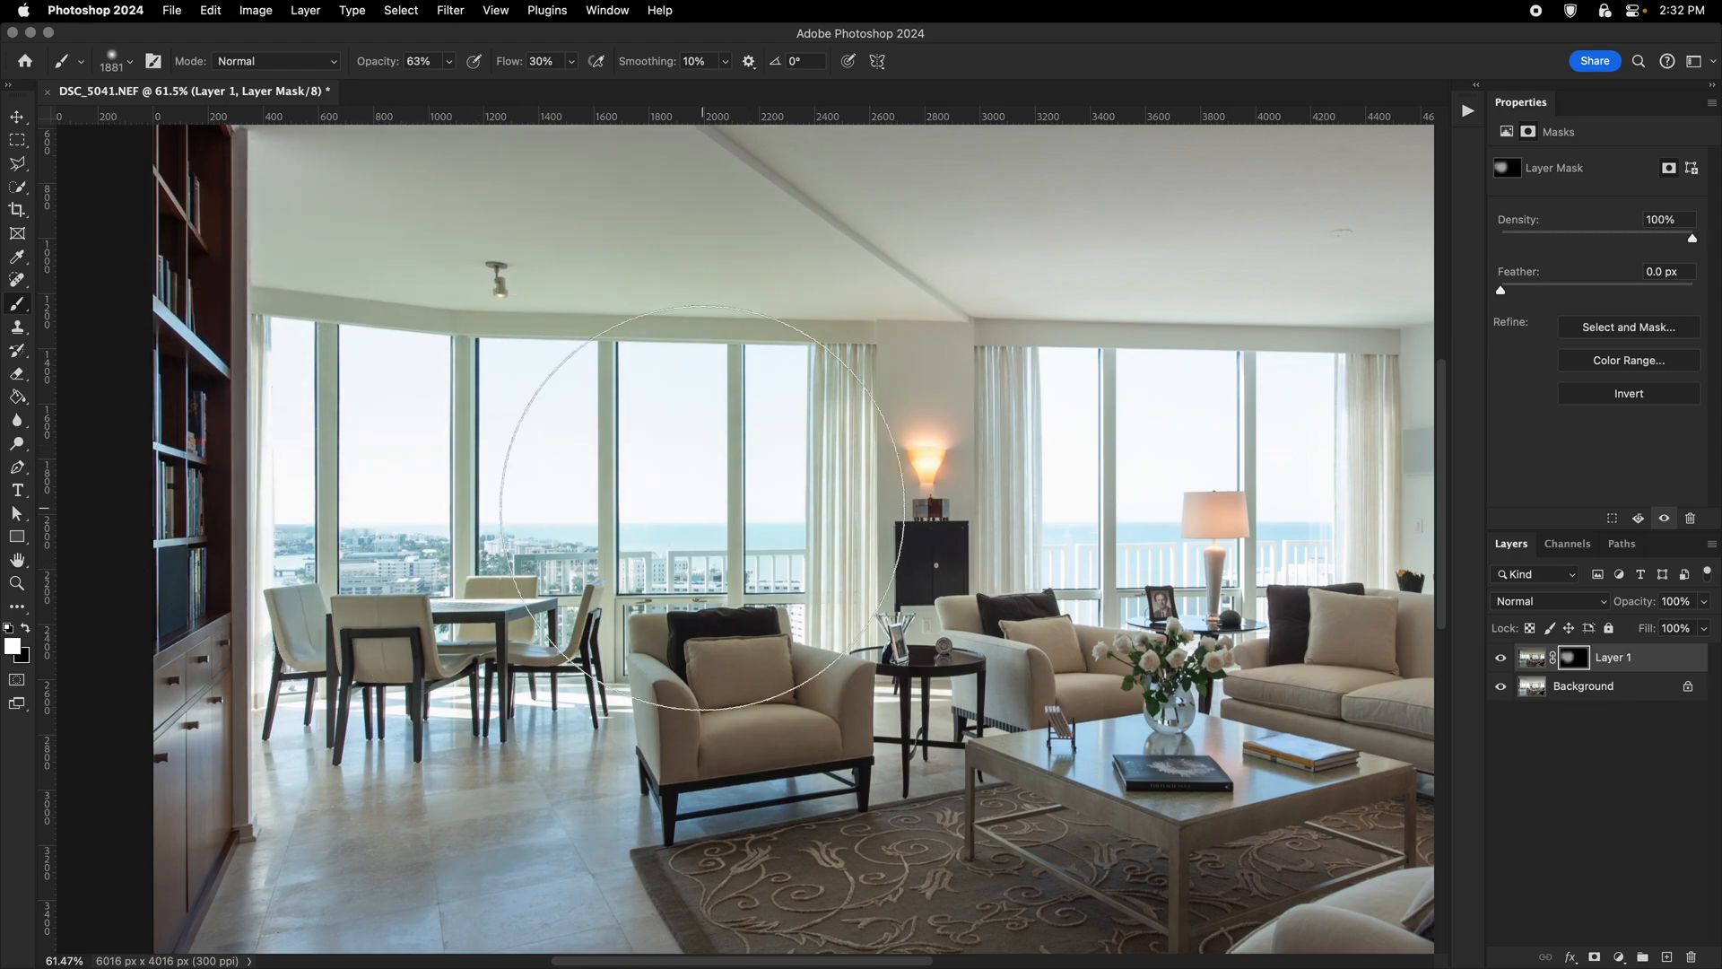
{"action": "left_click_drag", "start_coordinate": [696, 572], "coordinate": [657, 577]}
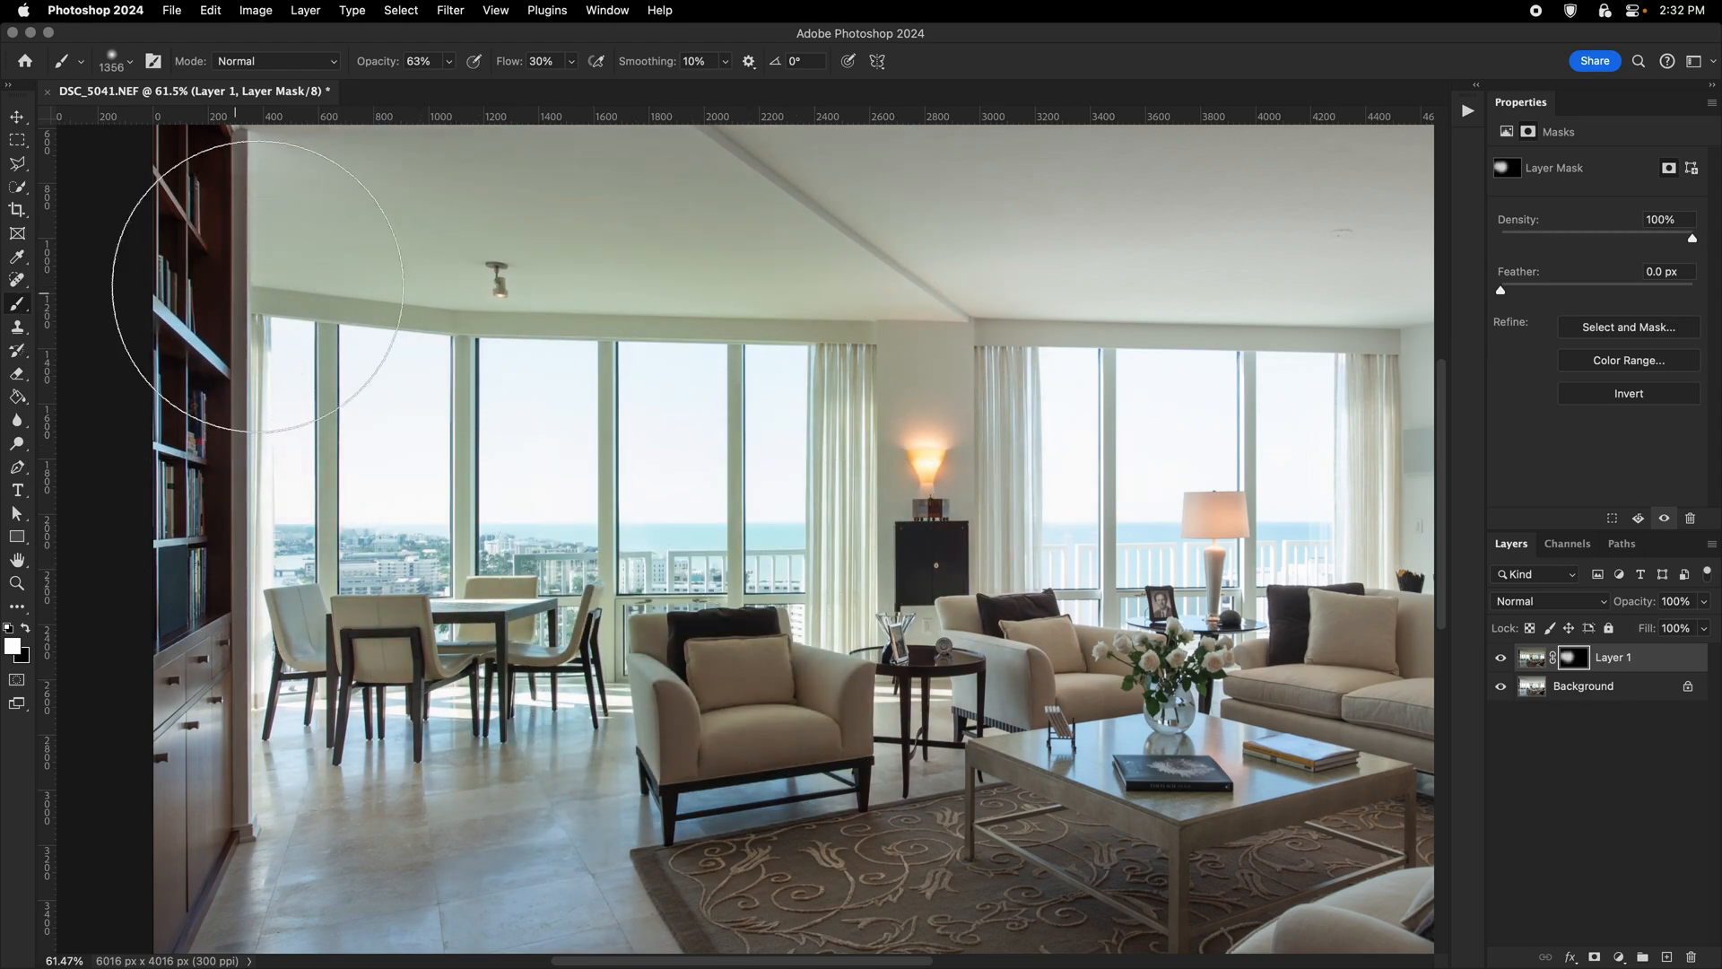
{"action": "mouse_move", "coordinate": [257, 286]}
{"action": "left_mouse_down"}
{"action": "mouse_move", "coordinate": [331, 655]}
{"action": "mouse_move", "coordinate": [673, 495]}
{"action": "left_mouse_up"}
{"action": "left_click_drag", "start_coordinate": [575, 442], "coordinate": [179, 478]}
{"action": "left_click_drag", "start_coordinate": [520, 474], "coordinate": [354, 481]}
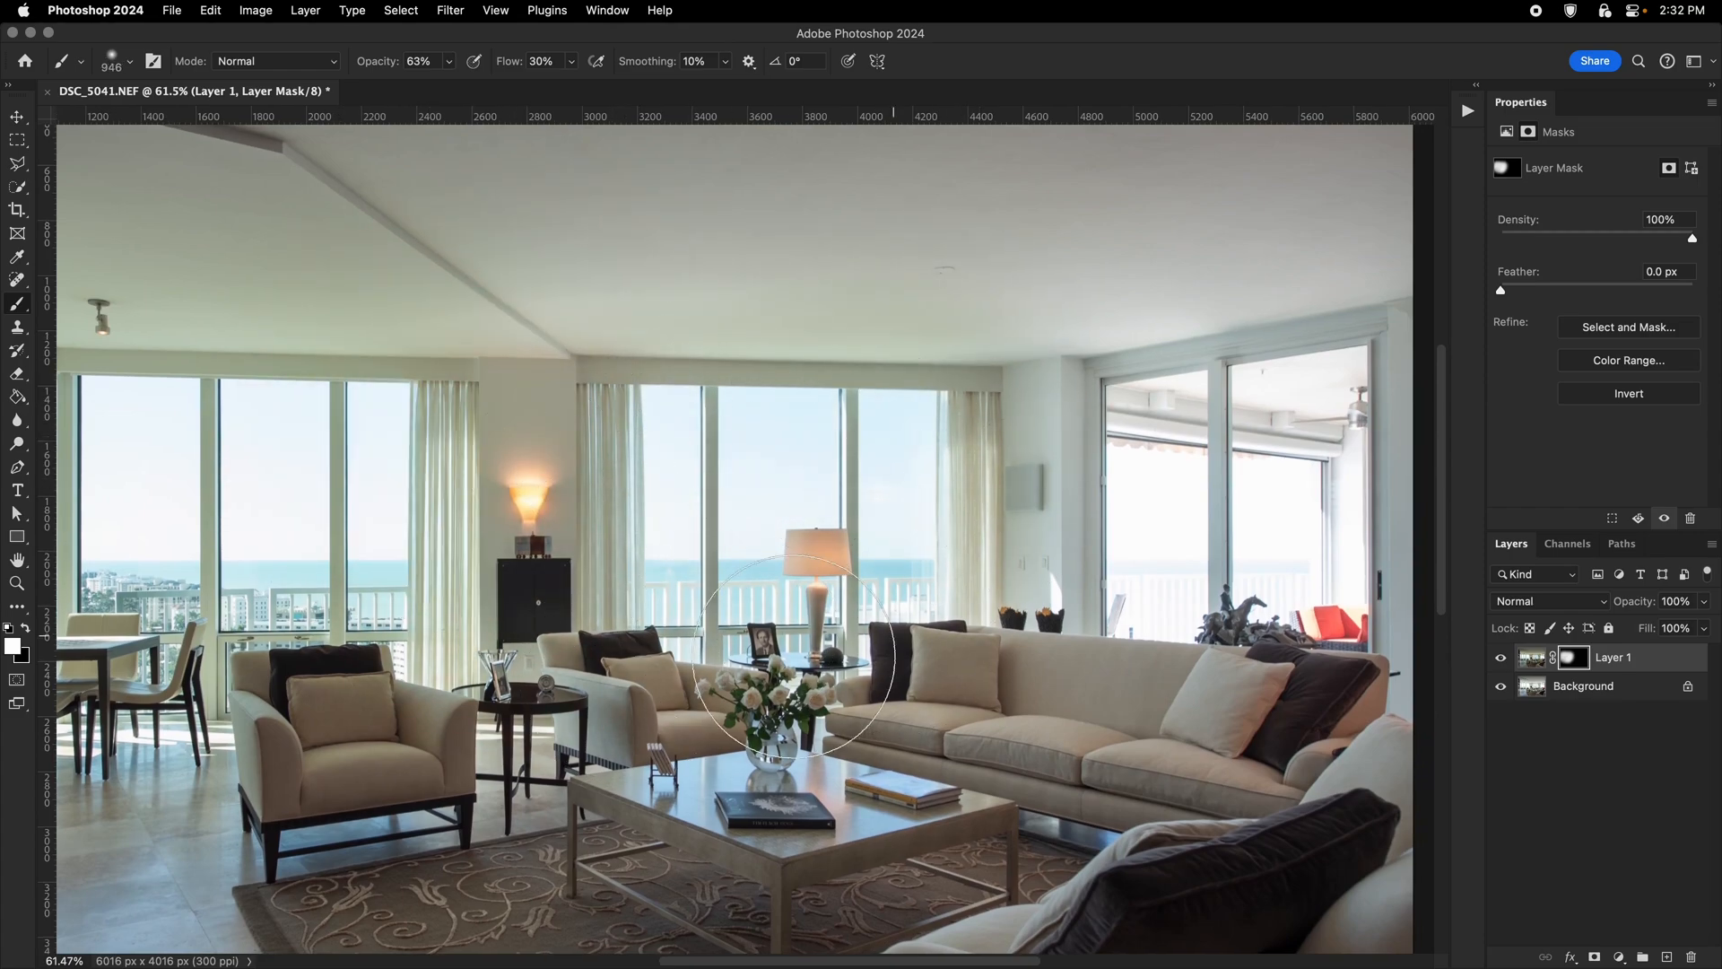
Paint white on Layer 1's mask over the middle windows behind the lamp and the sliding glass doors.
{"action": "mouse_move", "coordinate": [724, 458]}
{"action": "left_mouse_down"}
{"action": "mouse_move", "coordinate": [732, 388]}
{"action": "mouse_move", "coordinate": [730, 444]}
{"action": "mouse_move", "coordinate": [852, 487]}
{"action": "mouse_move", "coordinate": [682, 592]}
{"action": "left_mouse_up"}
{"action": "left_click_drag", "start_coordinate": [1005, 557], "coordinate": [605, 554]}
{"action": "mouse_move", "coordinate": [614, 449]}
{"action": "left_mouse_down"}
{"action": "mouse_move", "coordinate": [704, 447]}
{"action": "mouse_move", "coordinate": [946, 389]}
{"action": "mouse_move", "coordinate": [849, 583]}
{"action": "mouse_move", "coordinate": [875, 649]}
{"action": "mouse_move", "coordinate": [943, 457]}
{"action": "mouse_move", "coordinate": [796, 446]}
{"action": "mouse_move", "coordinate": [732, 587]}
{"action": "mouse_move", "coordinate": [867, 618]}
{"action": "mouse_move", "coordinate": [786, 513]}
{"action": "left_mouse_up"}
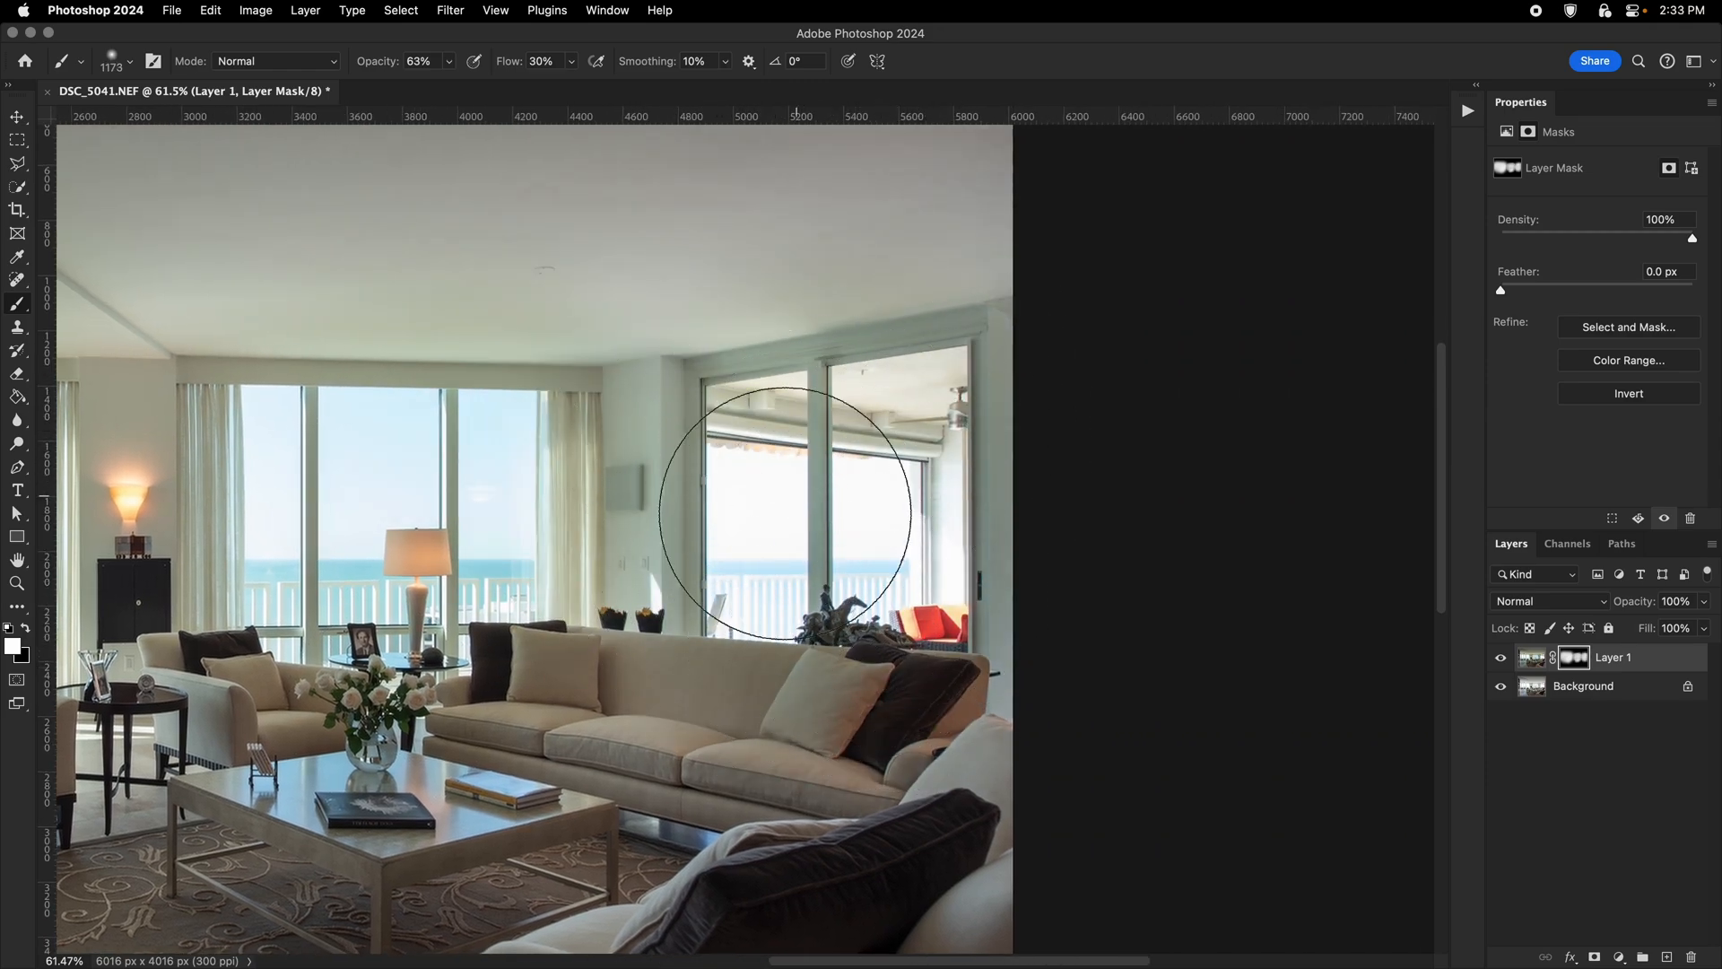
{"action": "mouse_move", "coordinate": [592, 528]}
{"action": "left_mouse_down"}
{"action": "mouse_move", "coordinate": [972, 567]}
{"action": "mouse_move", "coordinate": [776, 626]}
{"action": "mouse_move", "coordinate": [703, 579]}
{"action": "left_mouse_up"}
{"action": "left_click_drag", "start_coordinate": [703, 546], "coordinate": [750, 530]}
{"action": "key", "text": "v"}
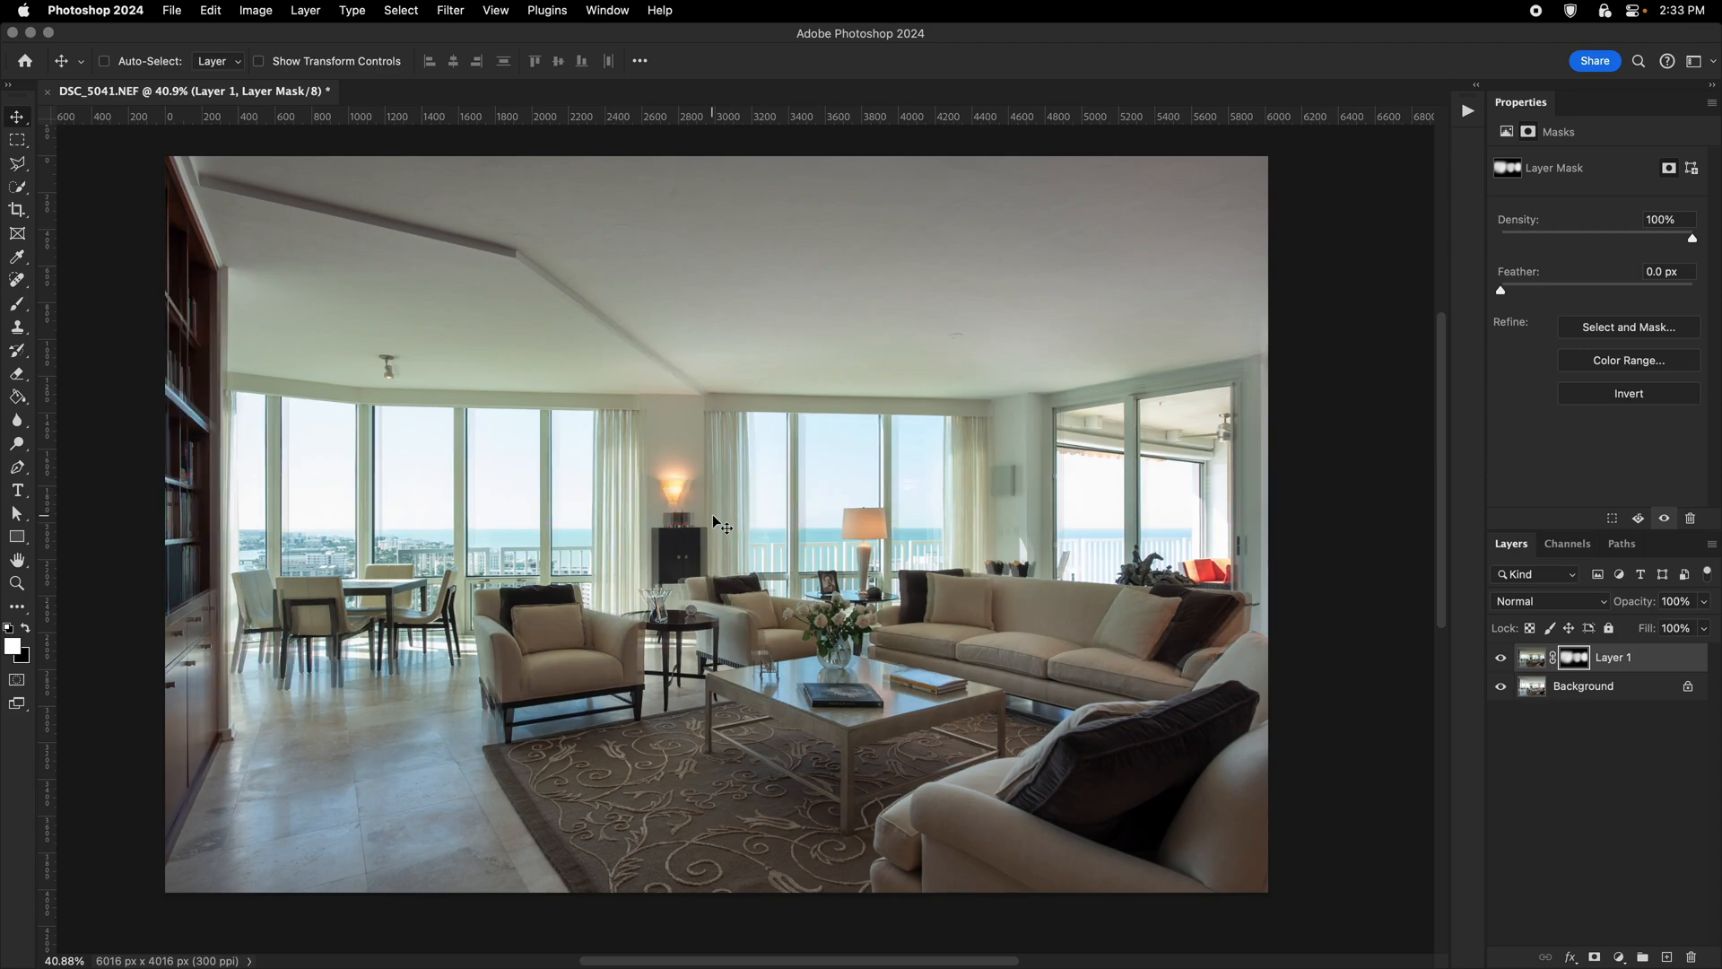
Compare the room with and without the window blend by toggling Layer 1's visibility.
{"action": "key", "text": "super+z"}
{"action": "left_click_drag", "start_coordinate": [515, 532], "coordinate": [563, 517]}
{"action": "left_click_drag", "start_coordinate": [424, 370], "coordinate": [435, 451]}
{"action": "left_click_drag", "start_coordinate": [435, 451], "coordinate": [411, 448]}
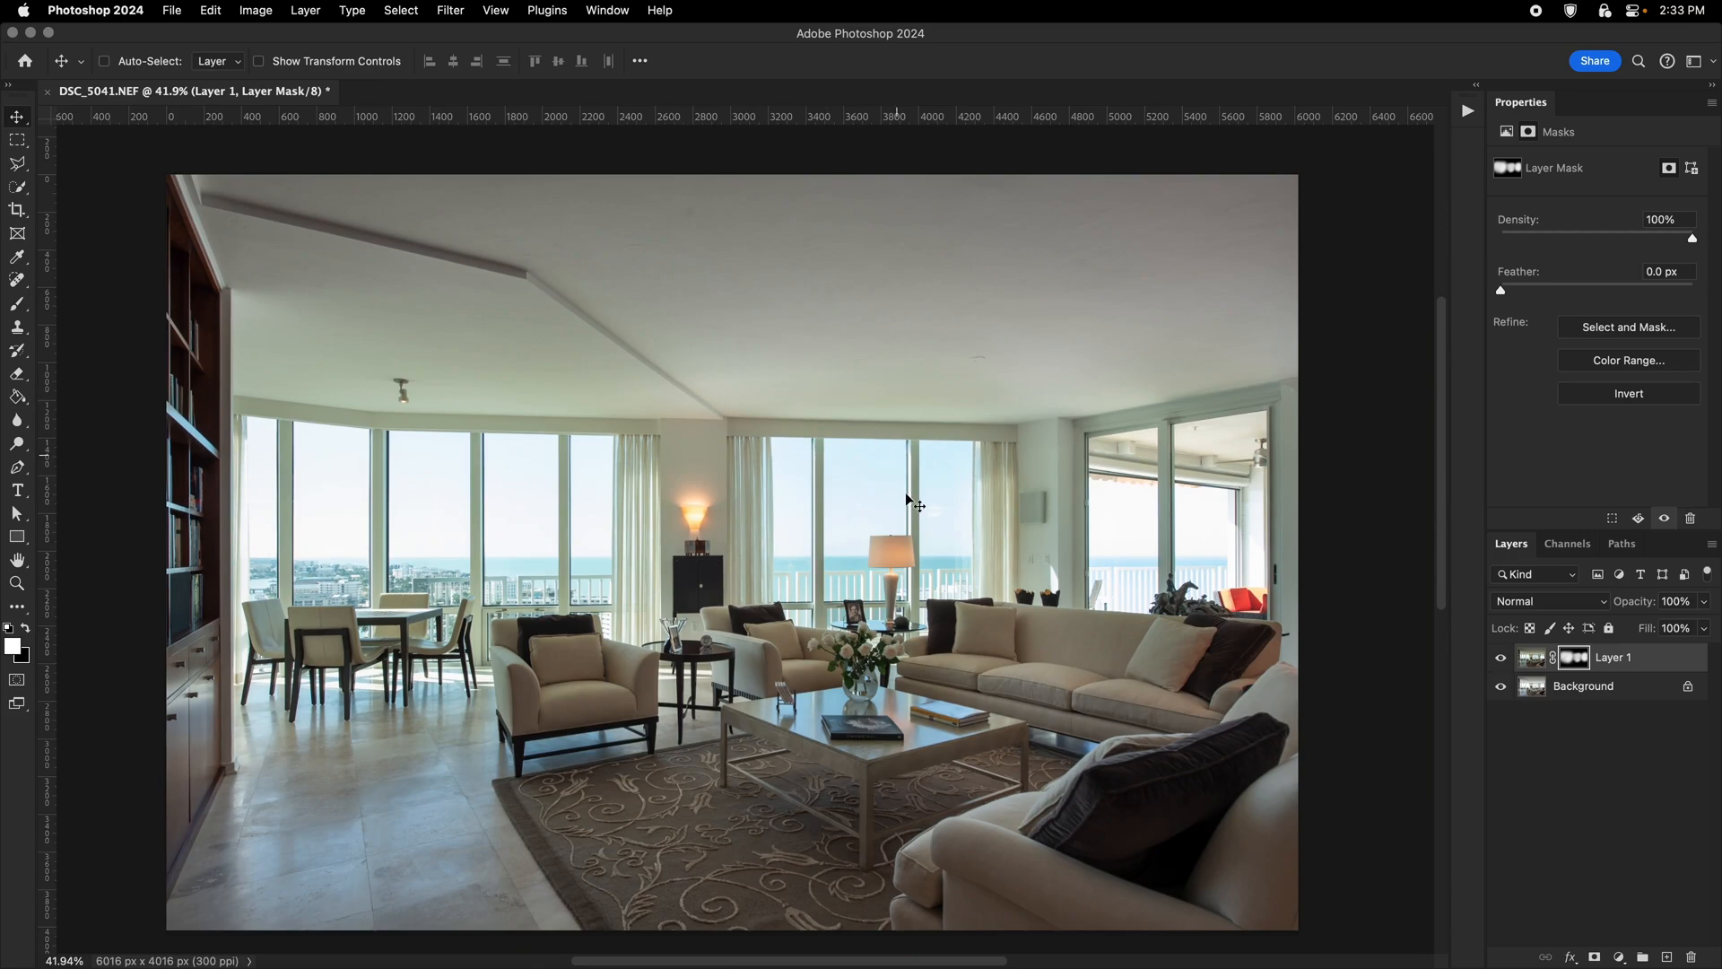
{"action": "left_click", "coordinate": [1500, 661]}
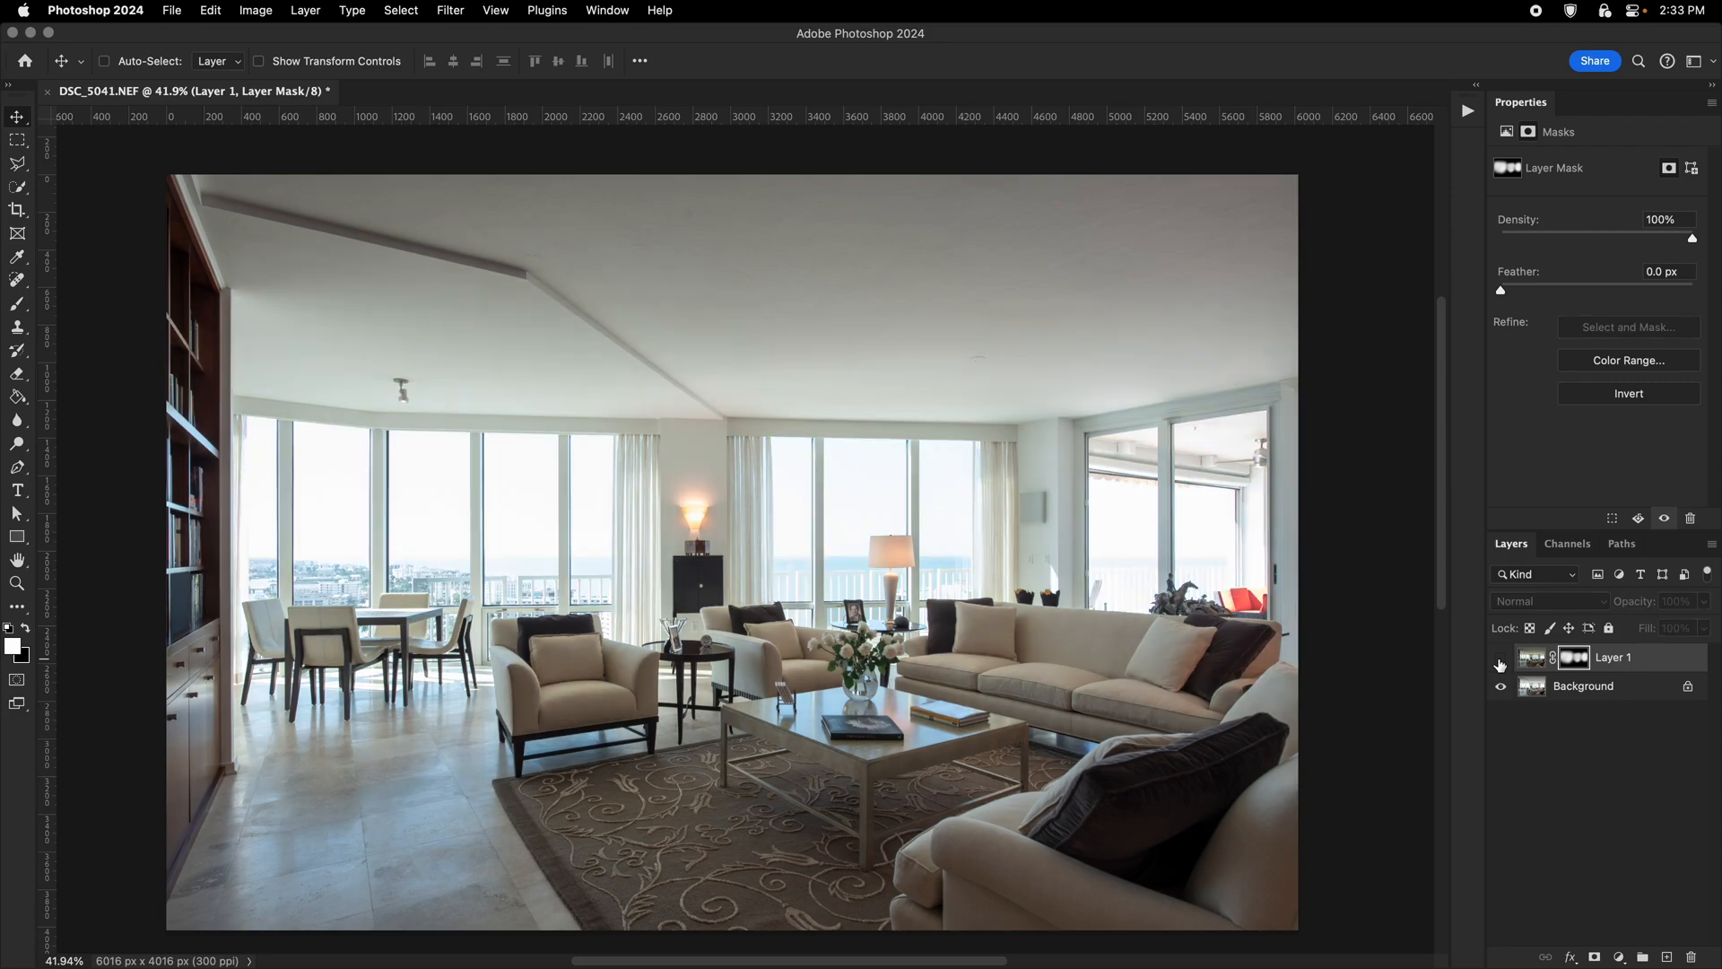
{"action": "left_click", "coordinate": [1500, 662]}
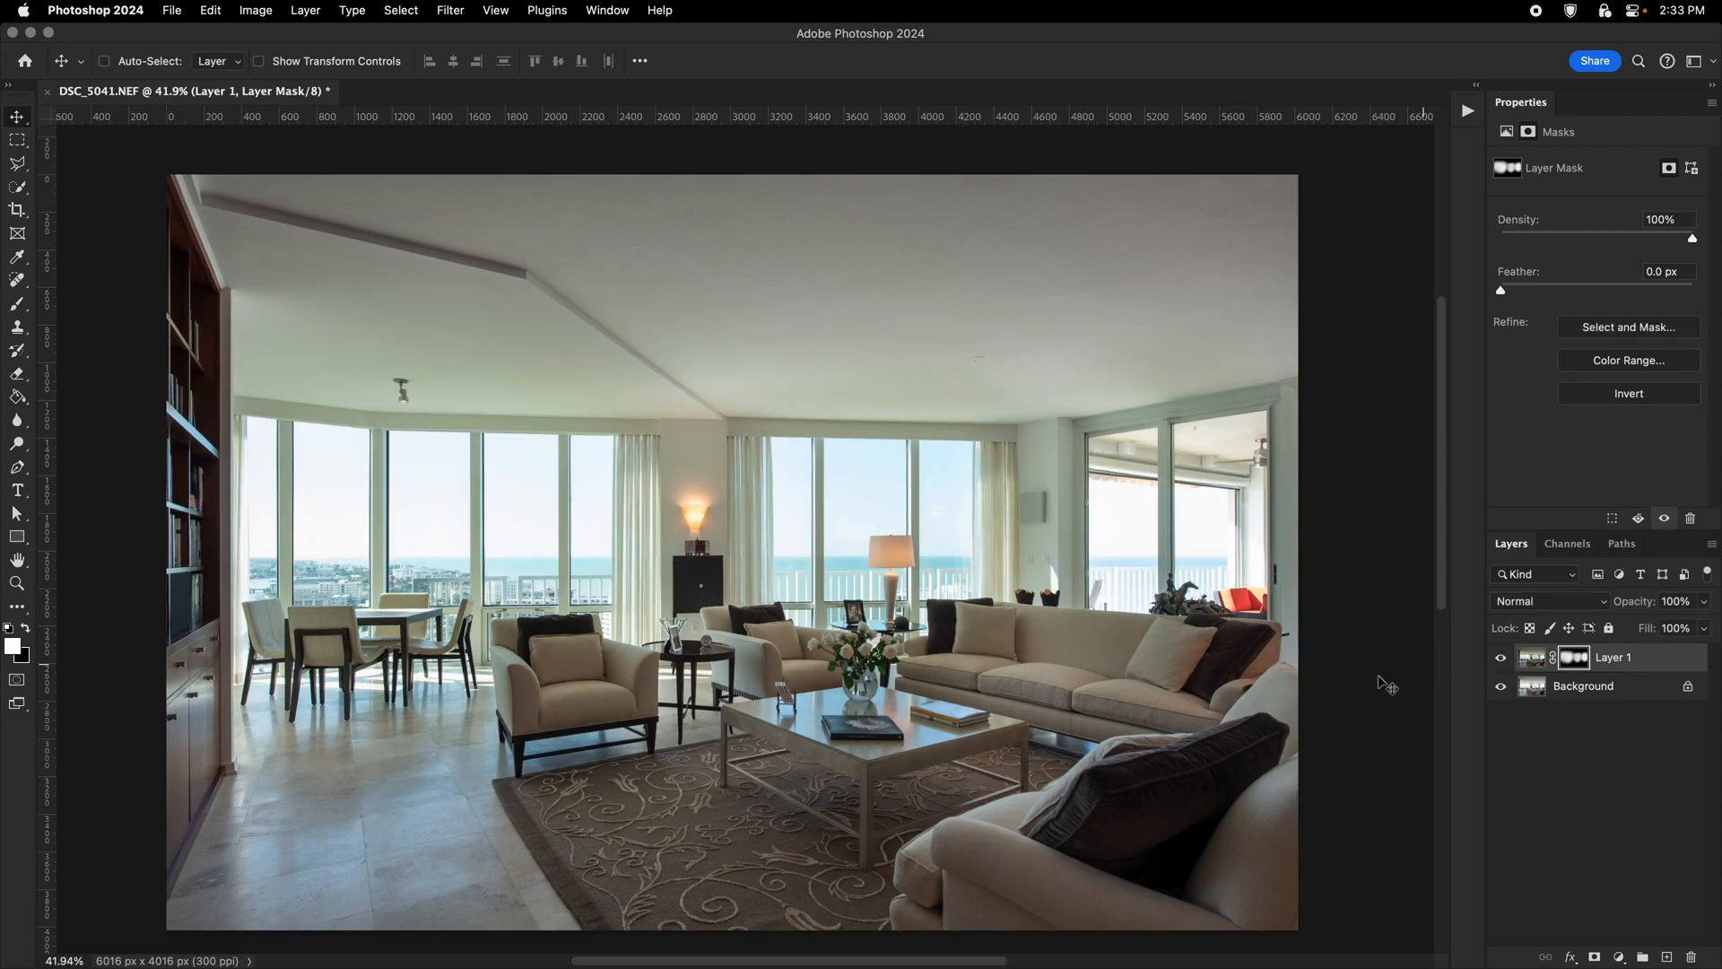
{"action": "left_click", "coordinate": [1501, 661]}
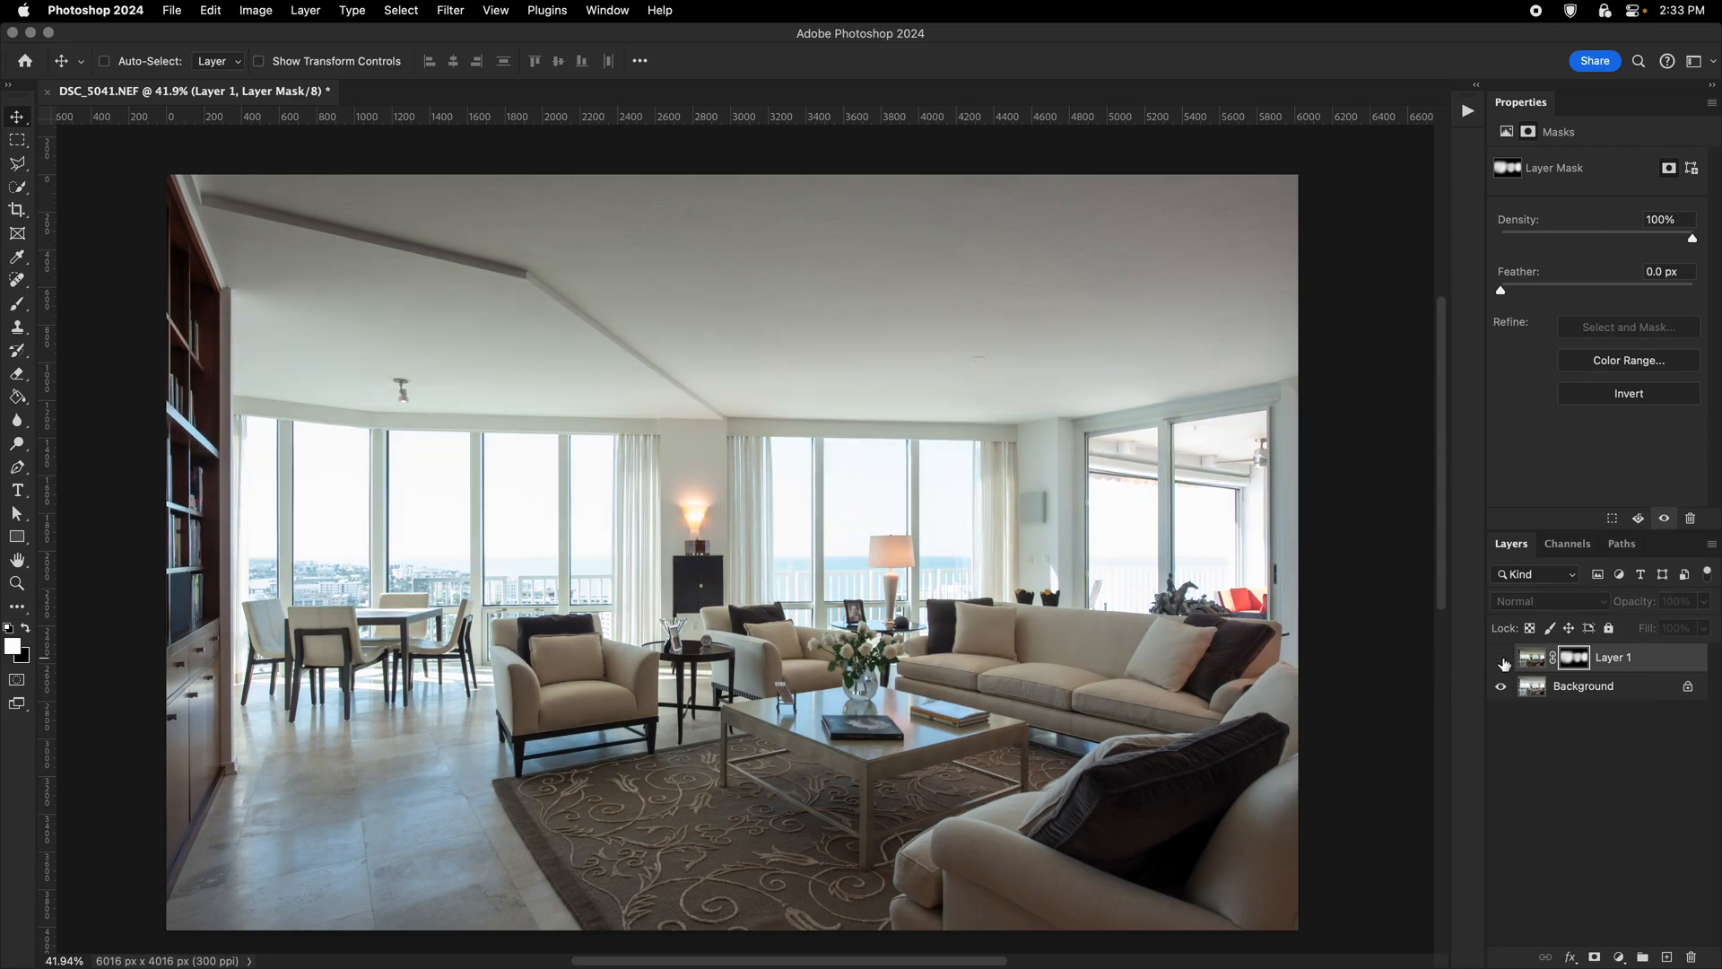
{"action": "left_click", "coordinate": [1501, 661]}
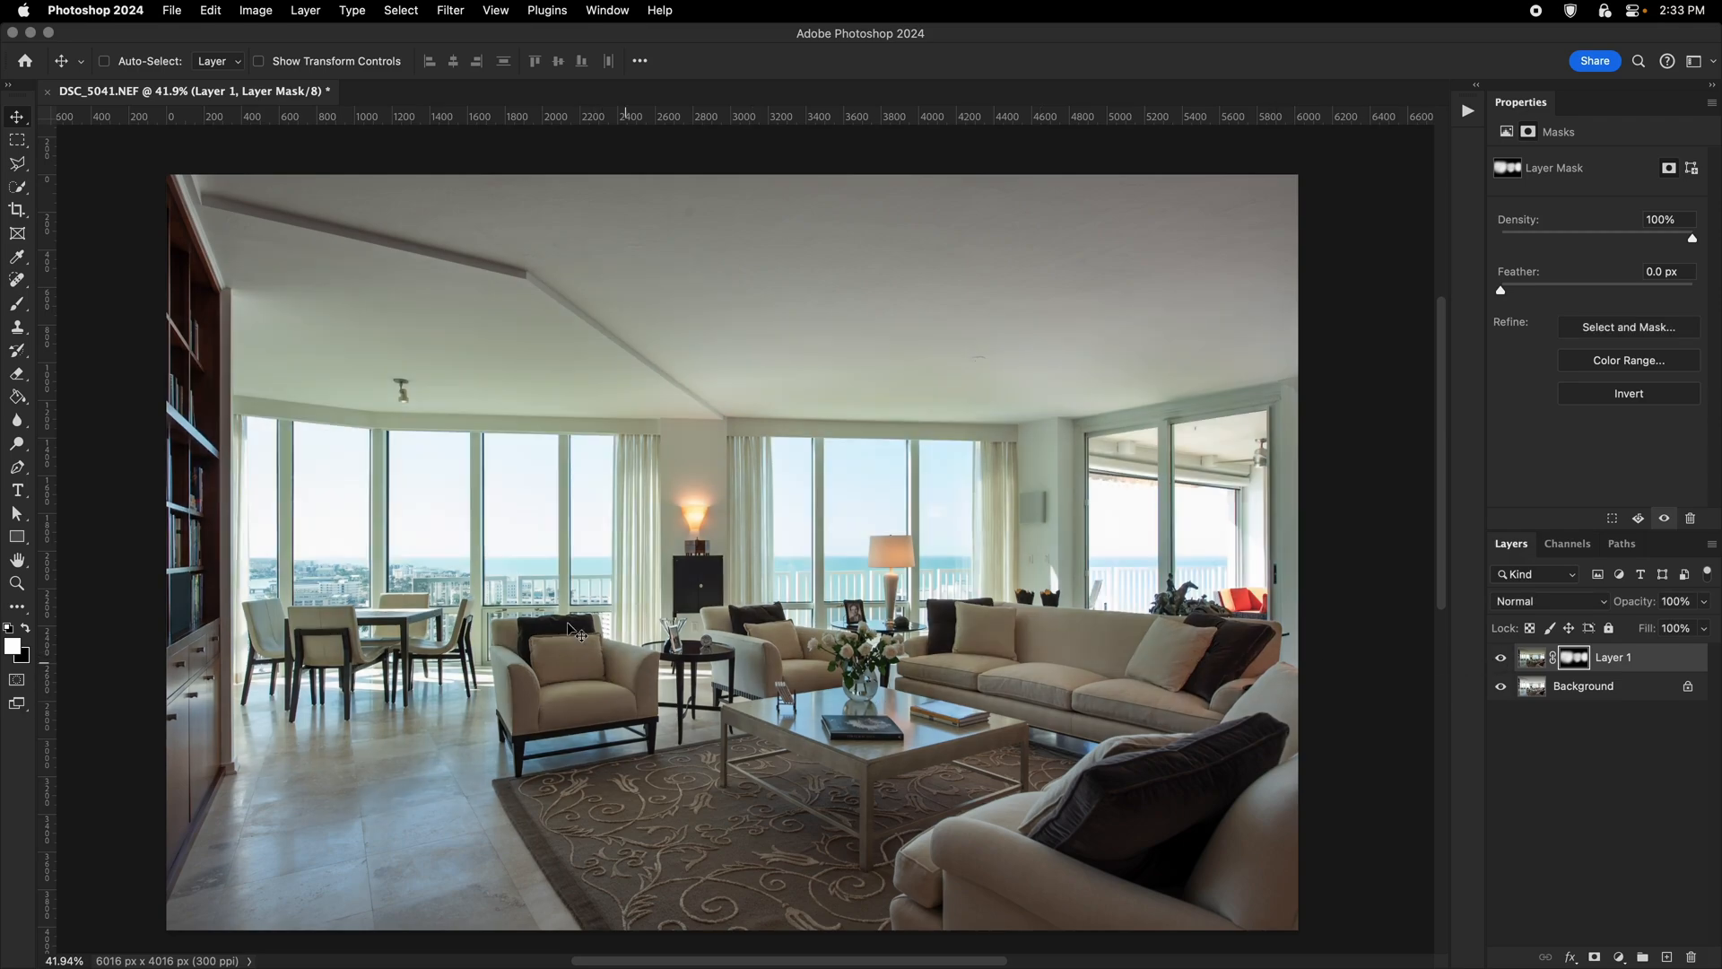
Try deleting Layer 1's mask, and undo the deletion.
{"action": "scroll", "coordinate": [567, 625], "scroll_direction": "up", "scroll_amount": 2}
{"action": "scroll", "coordinate": [557, 619], "scroll_direction": "left", "scroll_amount": 1}
{"action": "scroll", "coordinate": [538, 396], "scroll_direction": "up", "scroll_amount": 1}
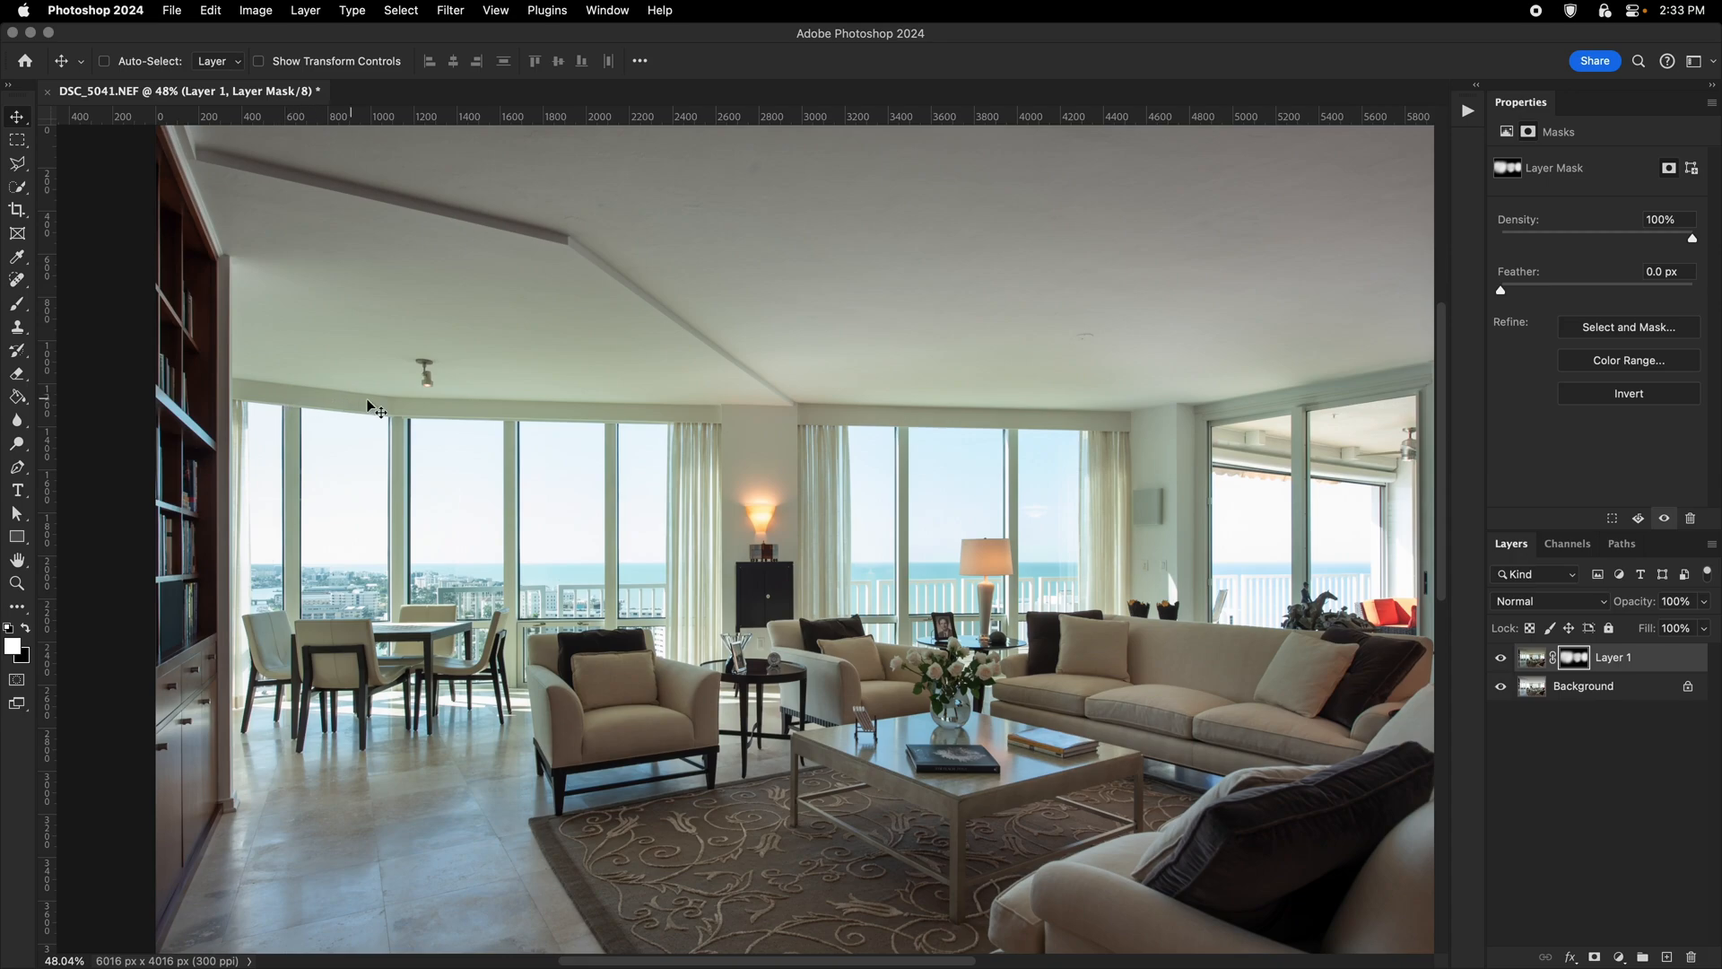
{"action": "right_click", "coordinate": [1566, 658]}
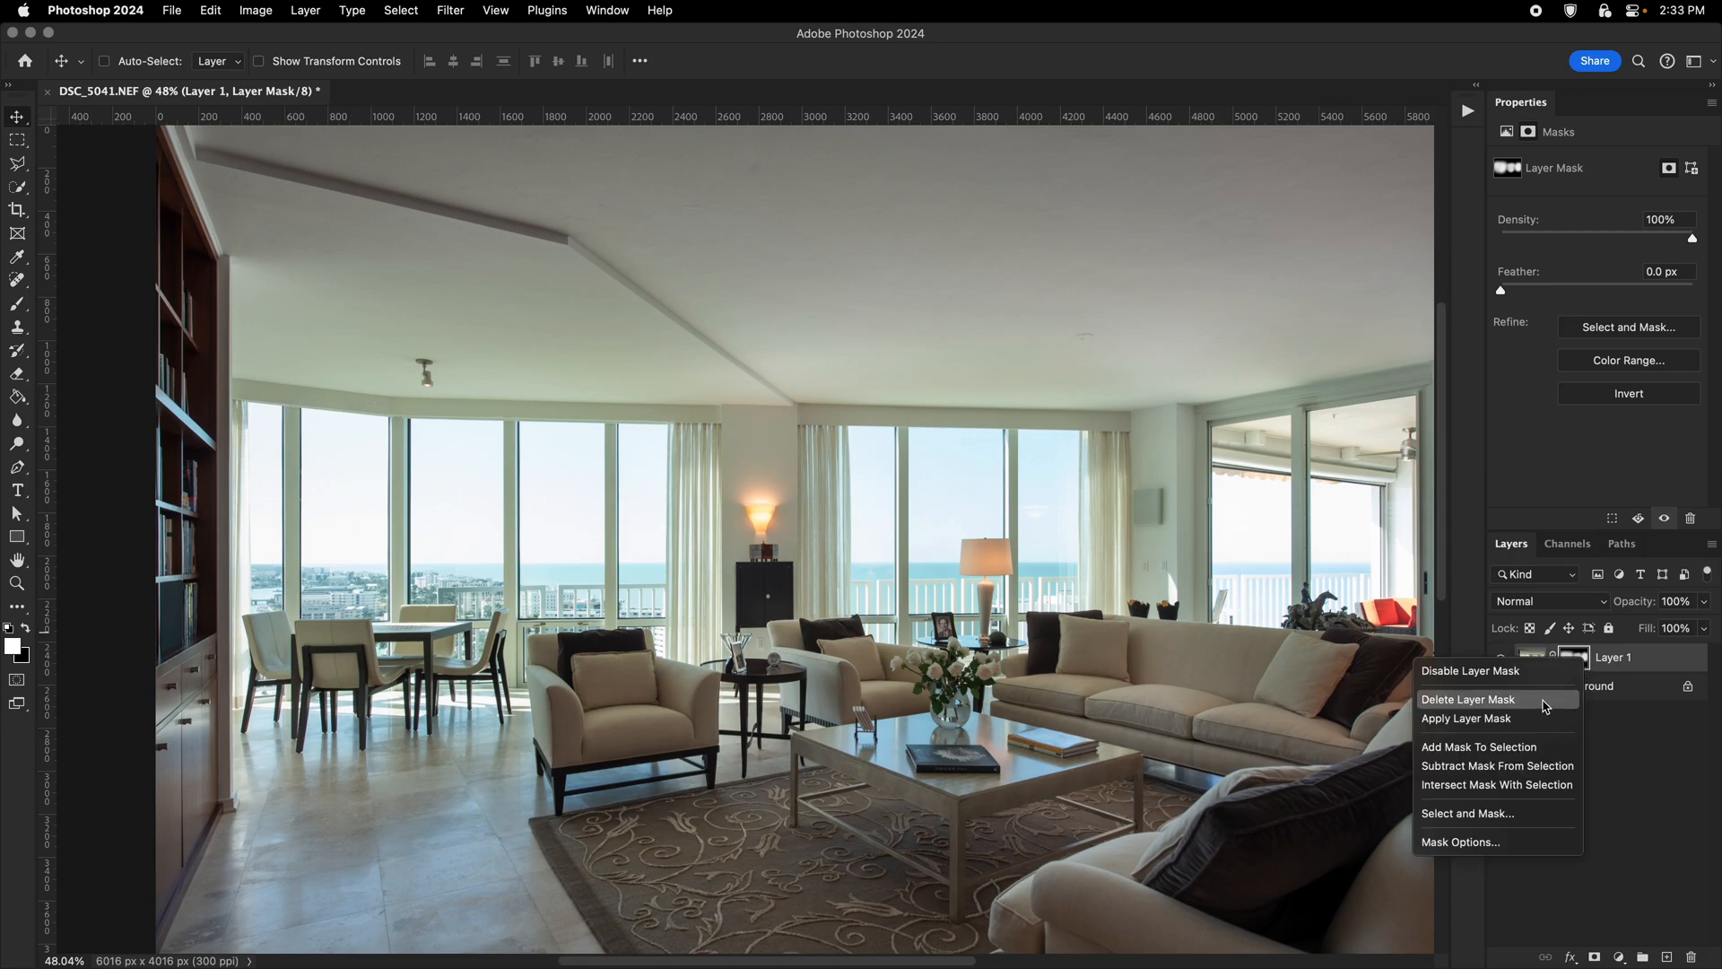
{"action": "left_click", "coordinate": [1458, 701]}
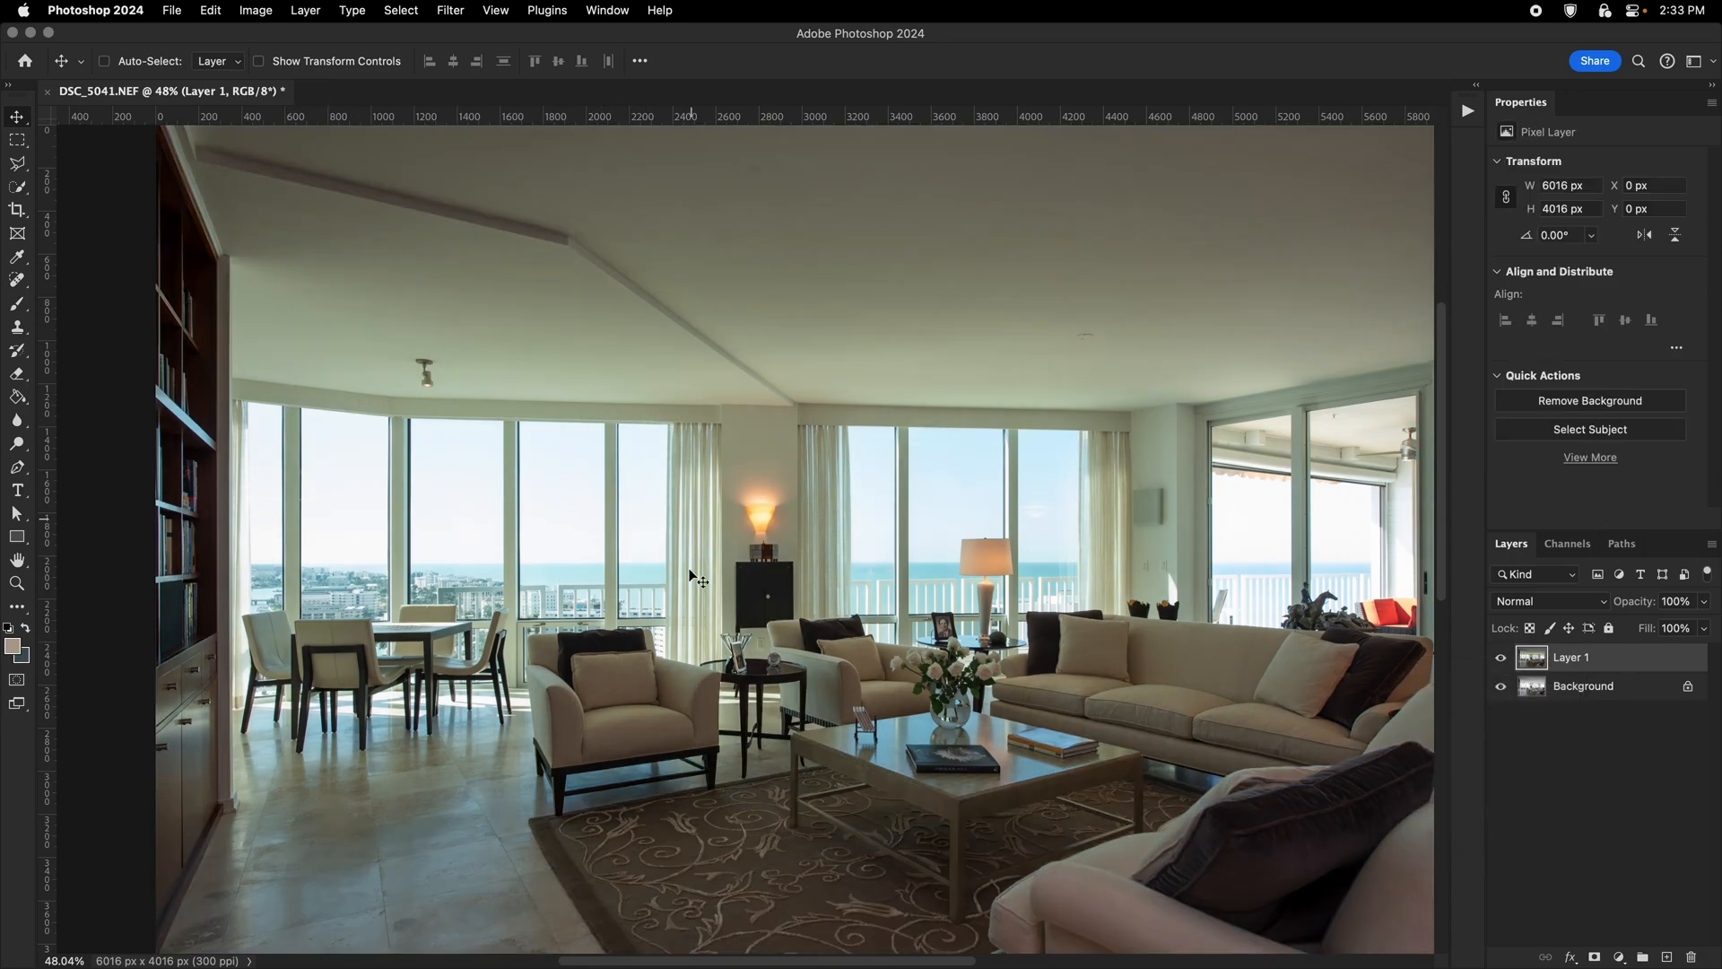
{"action": "key", "text": "super+z"}
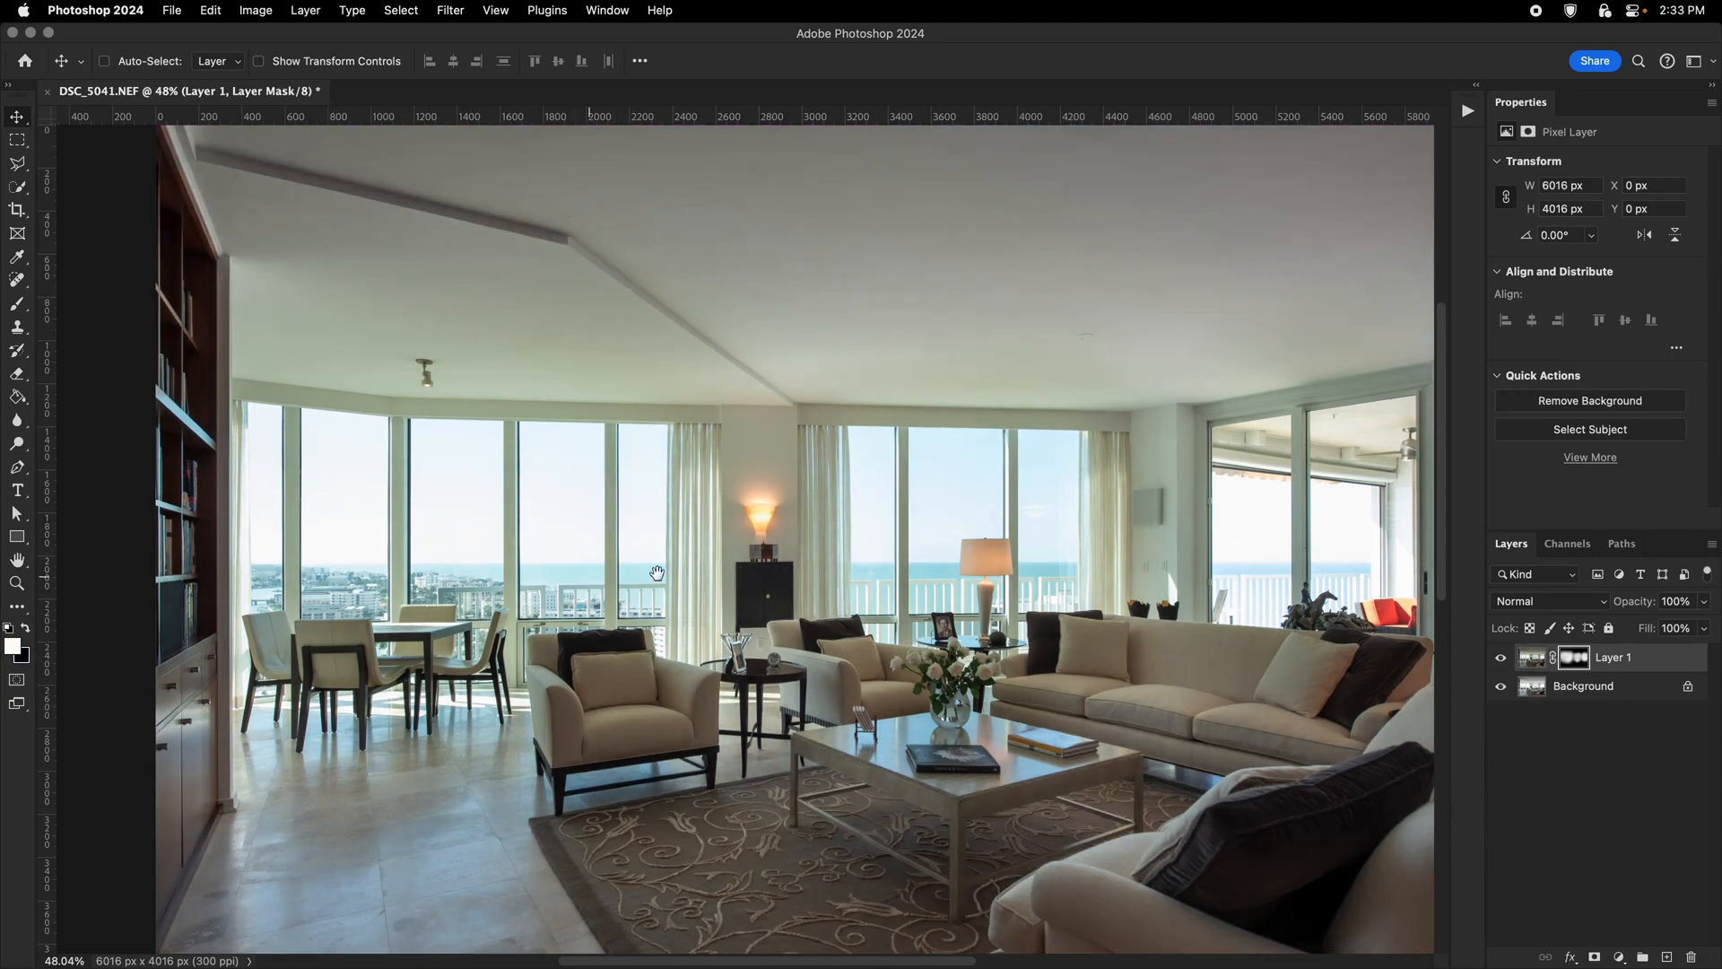
Examine the blend up close around the dining area, middle windows, ceiling and sliding glass doors.
{"action": "left_click_drag", "start_coordinate": [658, 573], "coordinate": [451, 578]}
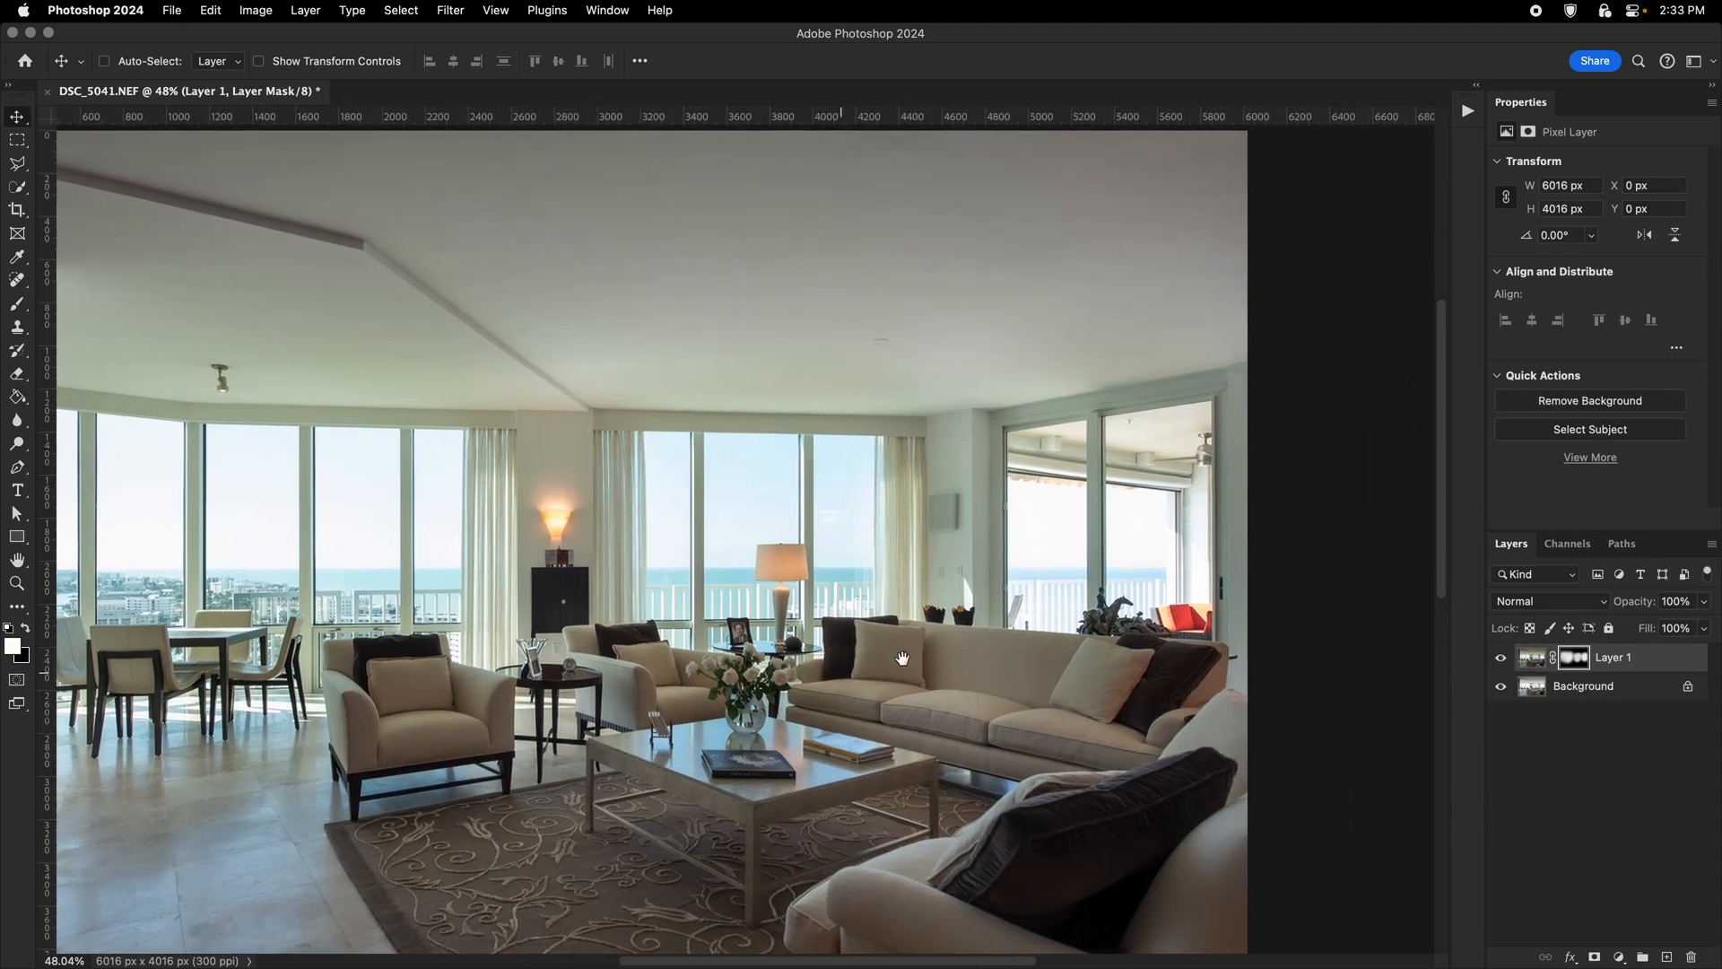
{"action": "left_click_drag", "start_coordinate": [901, 660], "coordinate": [1211, 624]}
{"action": "left_click_drag", "start_coordinate": [596, 677], "coordinate": [749, 635], "text": "super"}
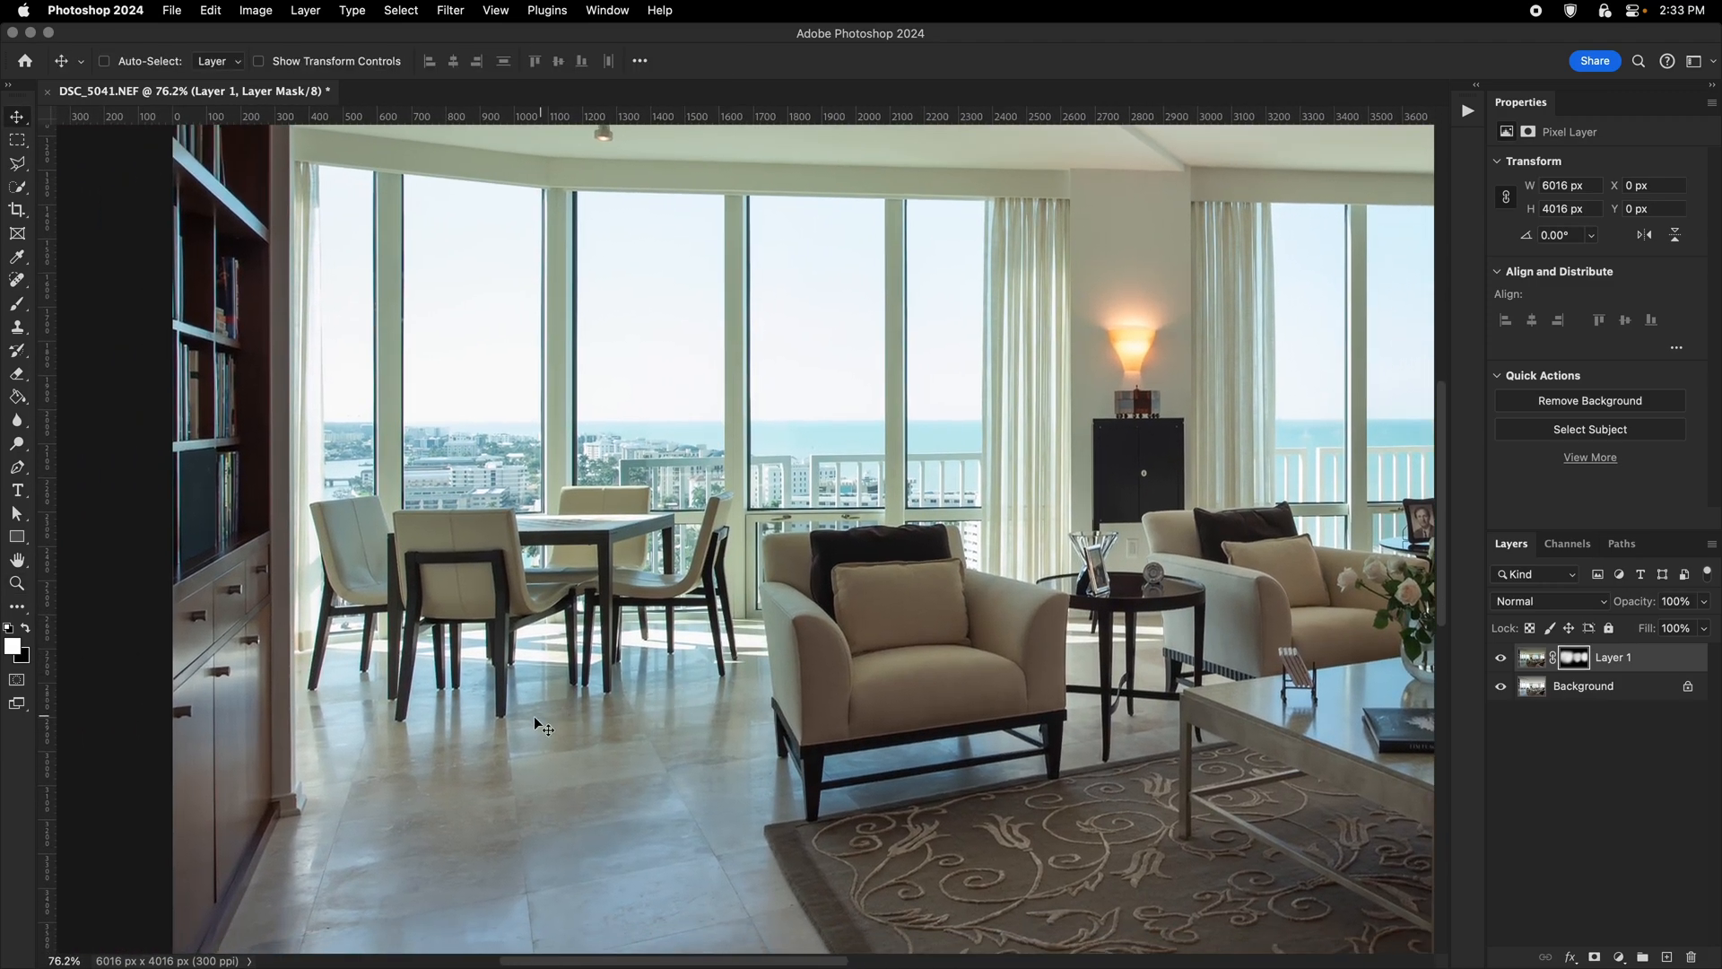
{"action": "left_click_drag", "start_coordinate": [626, 714], "coordinate": [578, 730]}
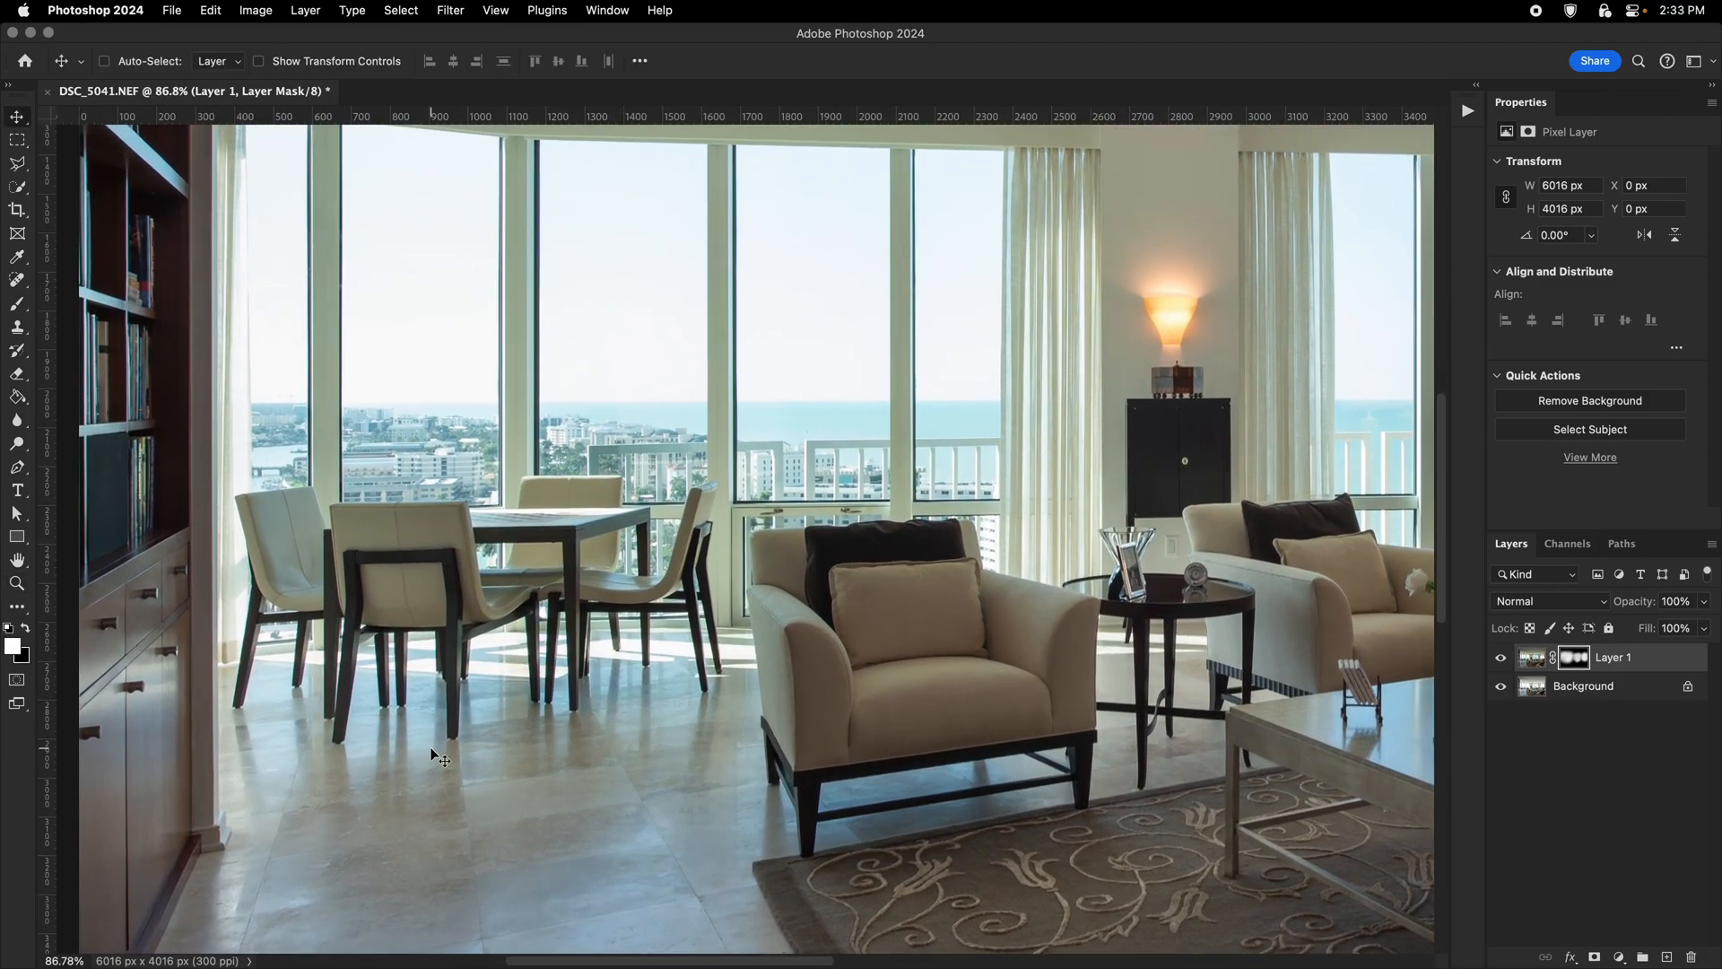
{"action": "left_click_drag", "start_coordinate": [754, 651], "coordinate": [588, 714]}
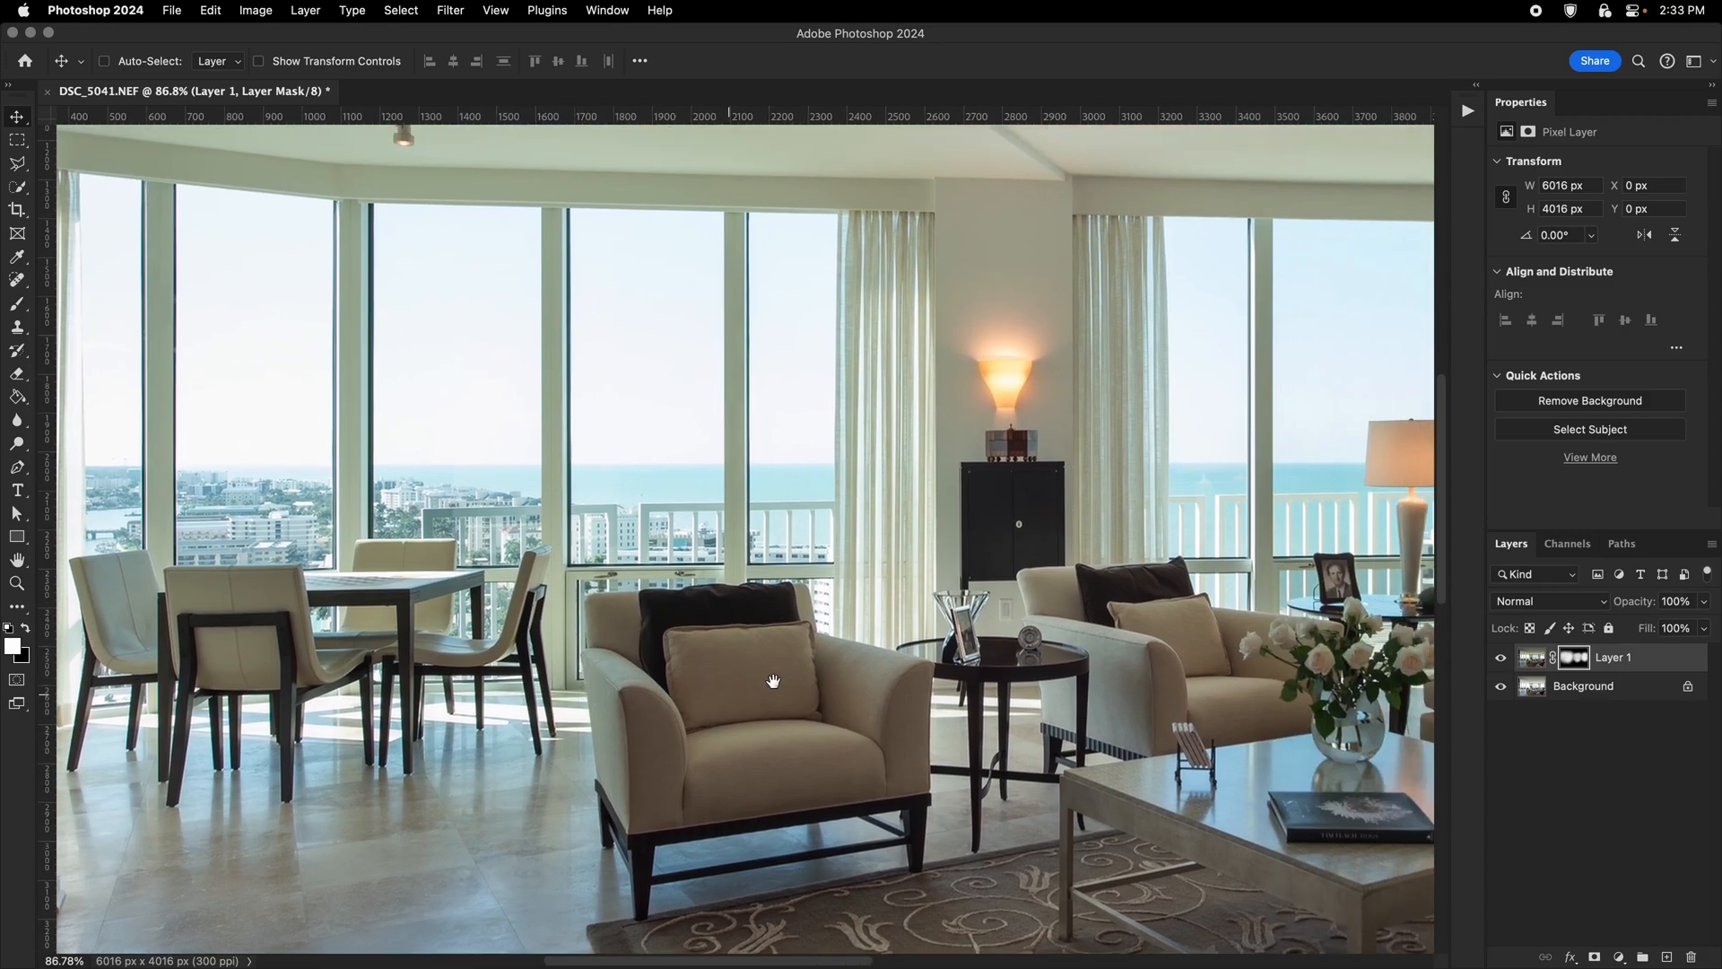
{"action": "left_click_drag", "start_coordinate": [774, 682], "coordinate": [534, 723]}
{"action": "left_click_drag", "start_coordinate": [780, 677], "coordinate": [488, 716]}
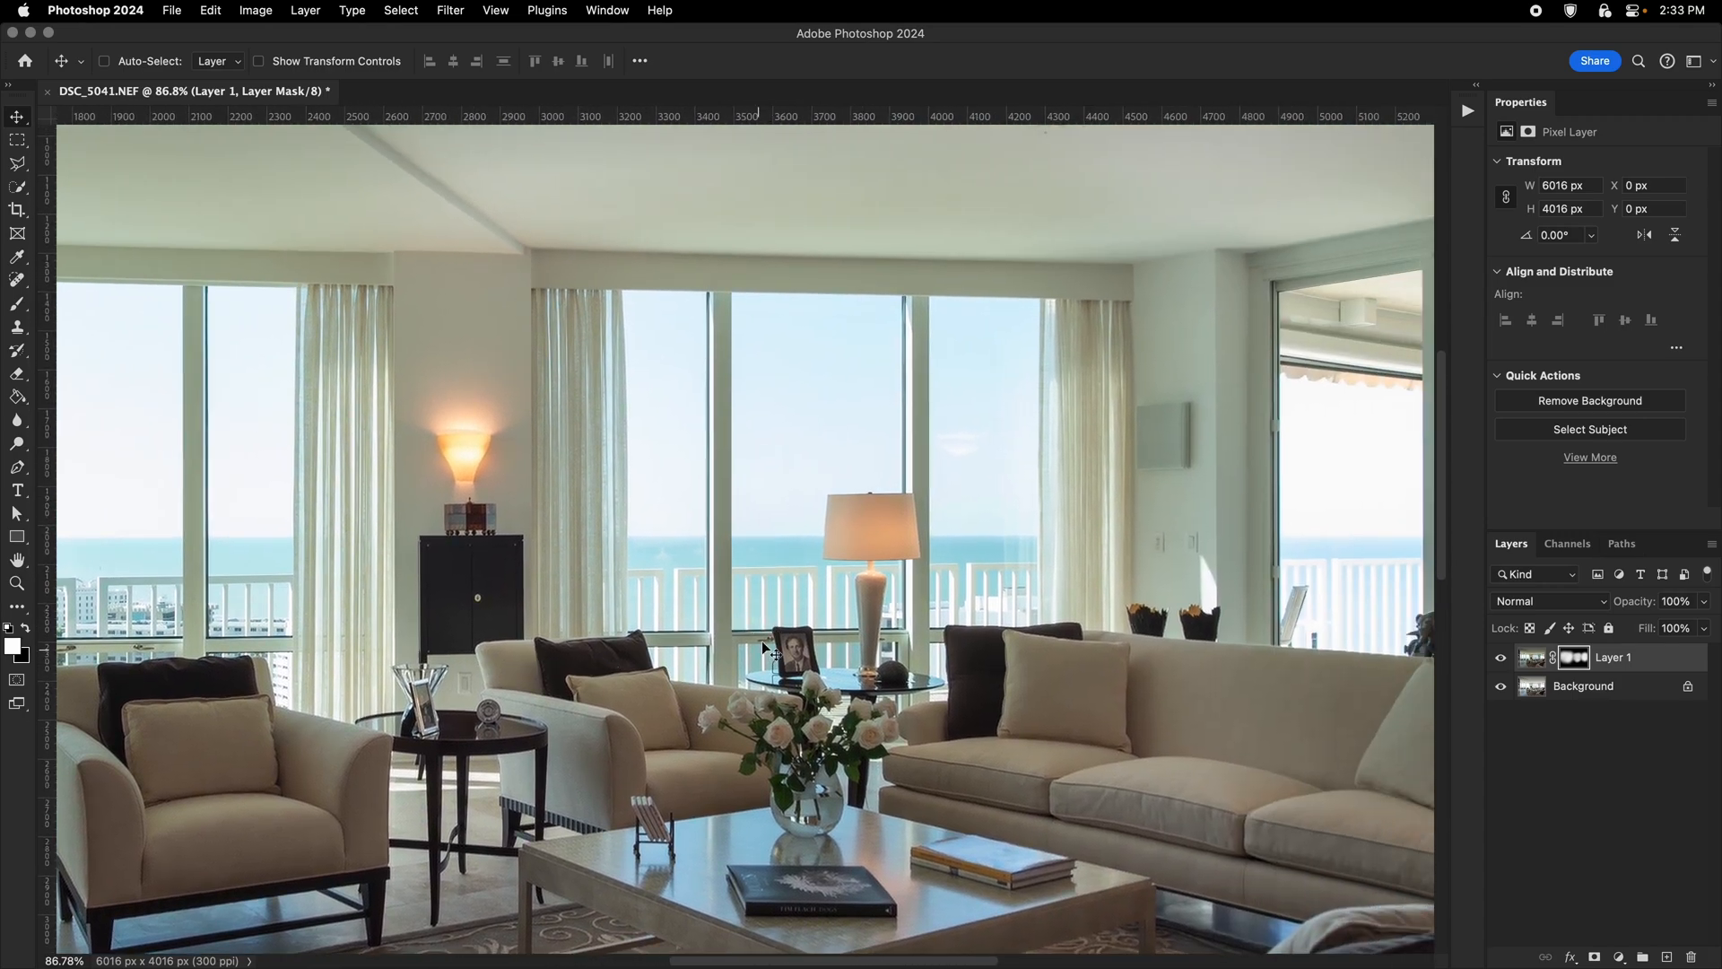
{"action": "left_click_drag", "start_coordinate": [954, 423], "coordinate": [757, 516]}
{"action": "left_click_drag", "start_coordinate": [919, 337], "coordinate": [950, 493]}
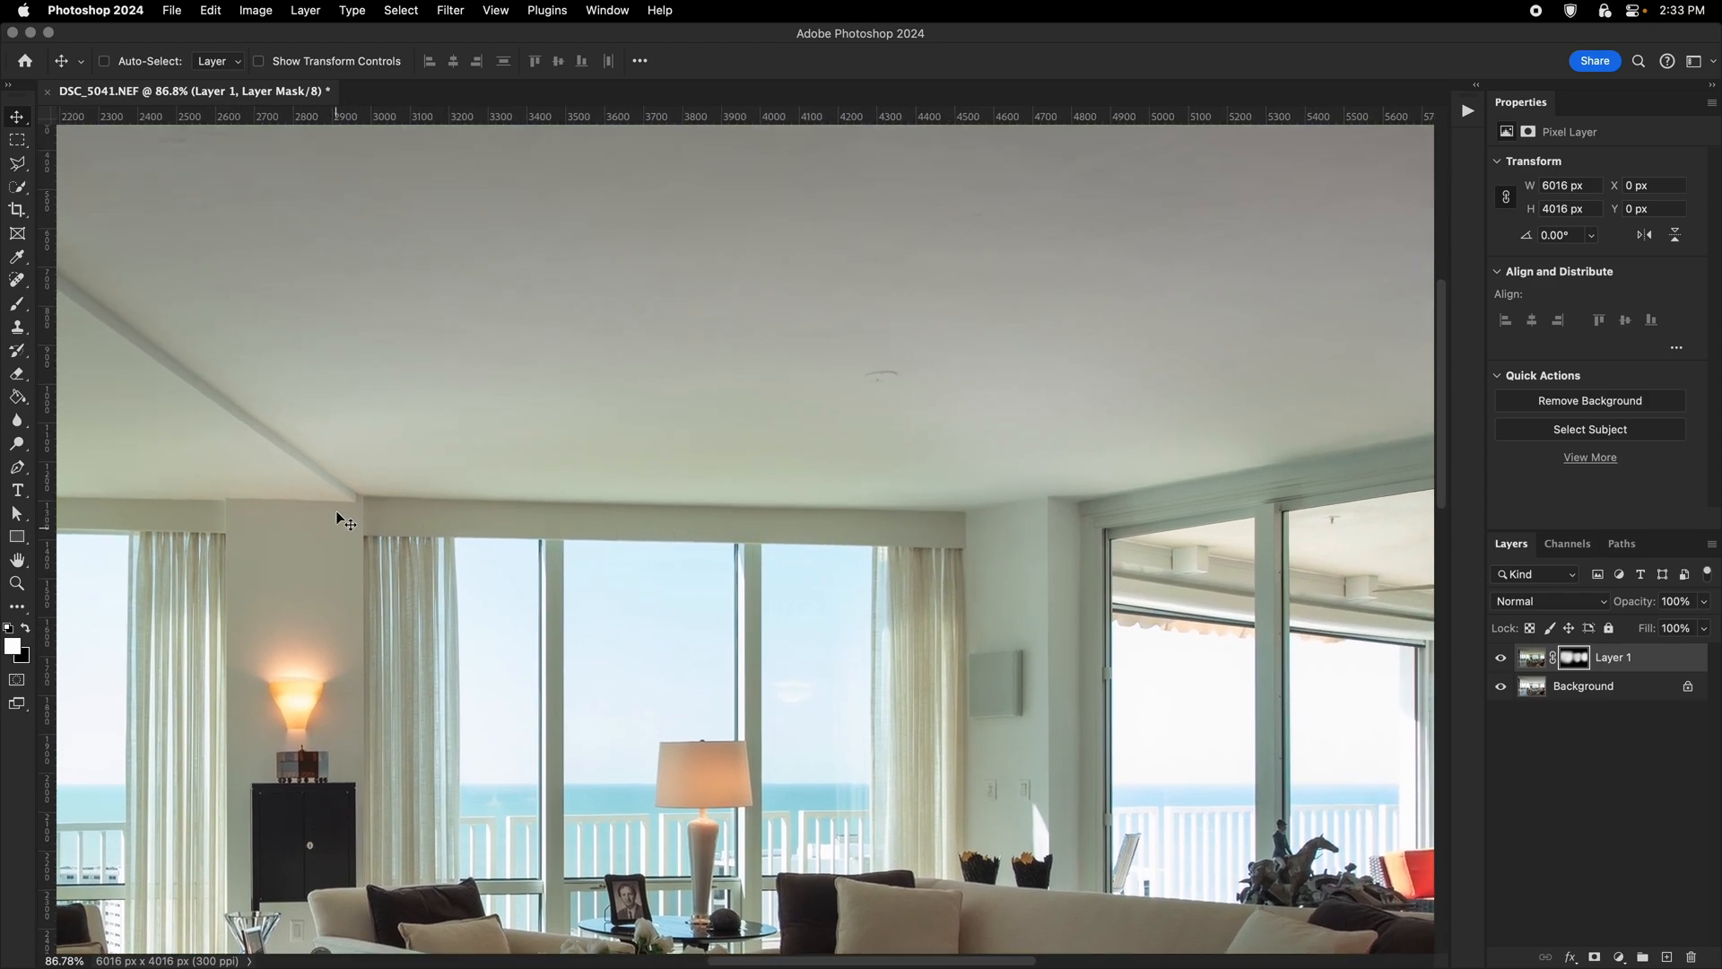
{"action": "left_click_drag", "start_coordinate": [890, 730], "coordinate": [571, 705]}
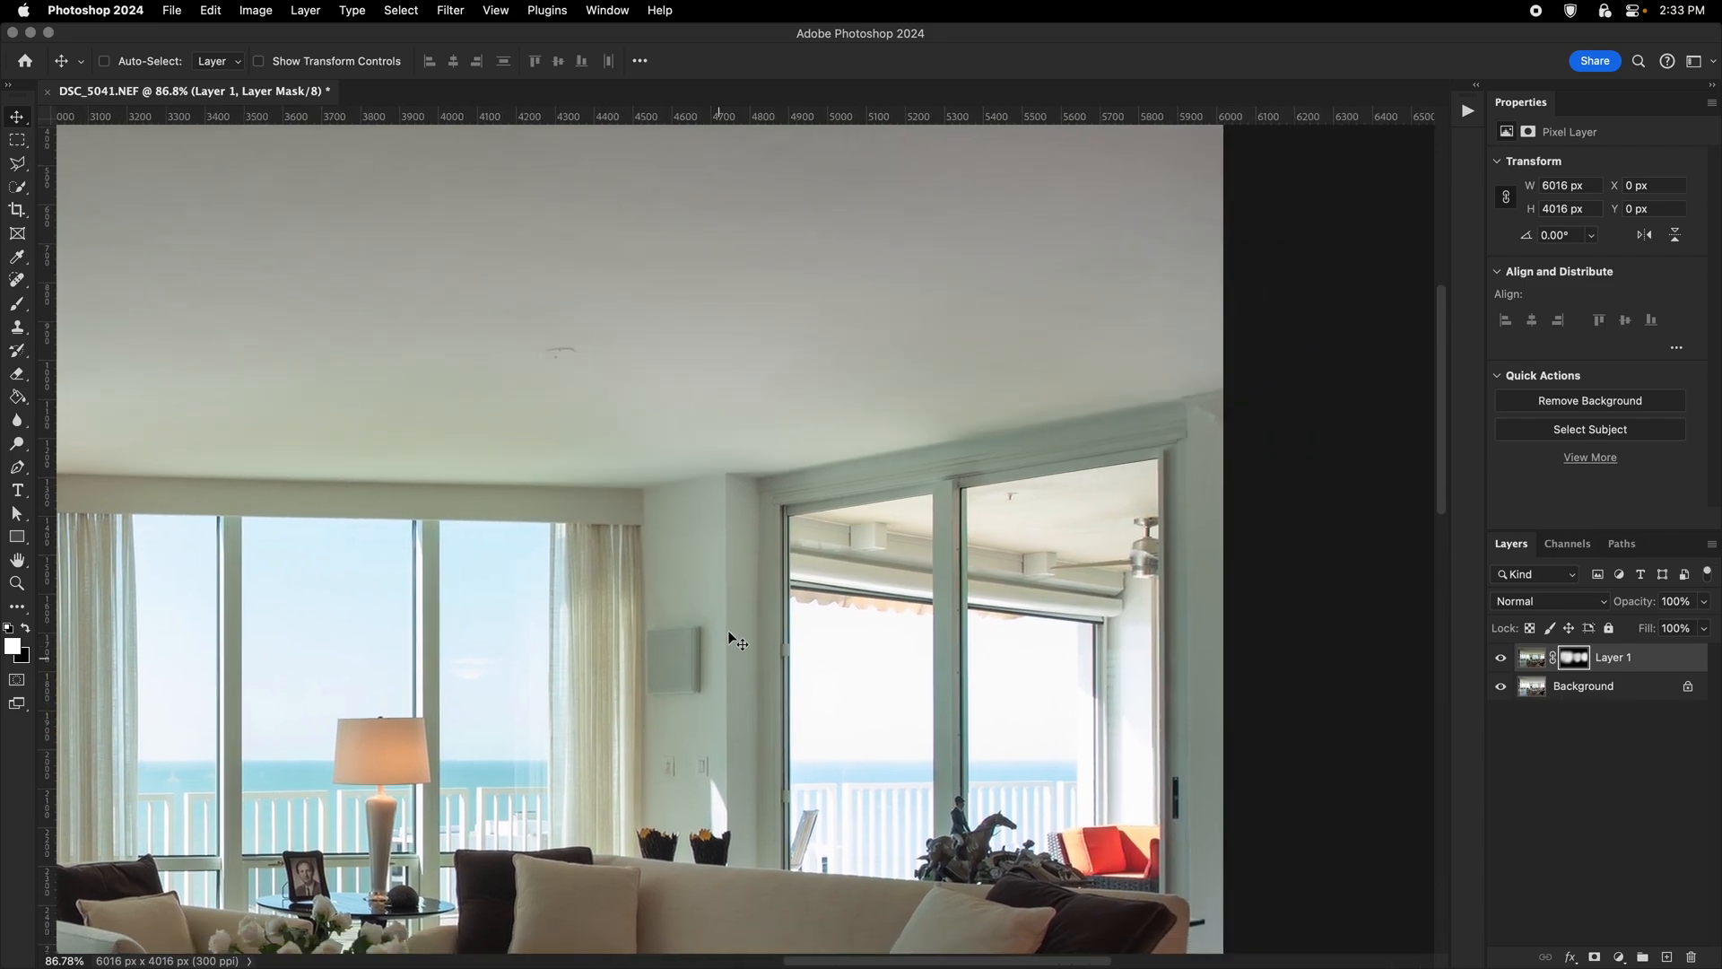
{"action": "left_click_drag", "start_coordinate": [865, 522], "coordinate": [826, 538]}
{"action": "left_click_drag", "start_coordinate": [857, 542], "coordinate": [1029, 469]}
{"action": "left_click_drag", "start_coordinate": [959, 507], "coordinate": [938, 516]}
{"action": "left_click_drag", "start_coordinate": [930, 600], "coordinate": [956, 584]}
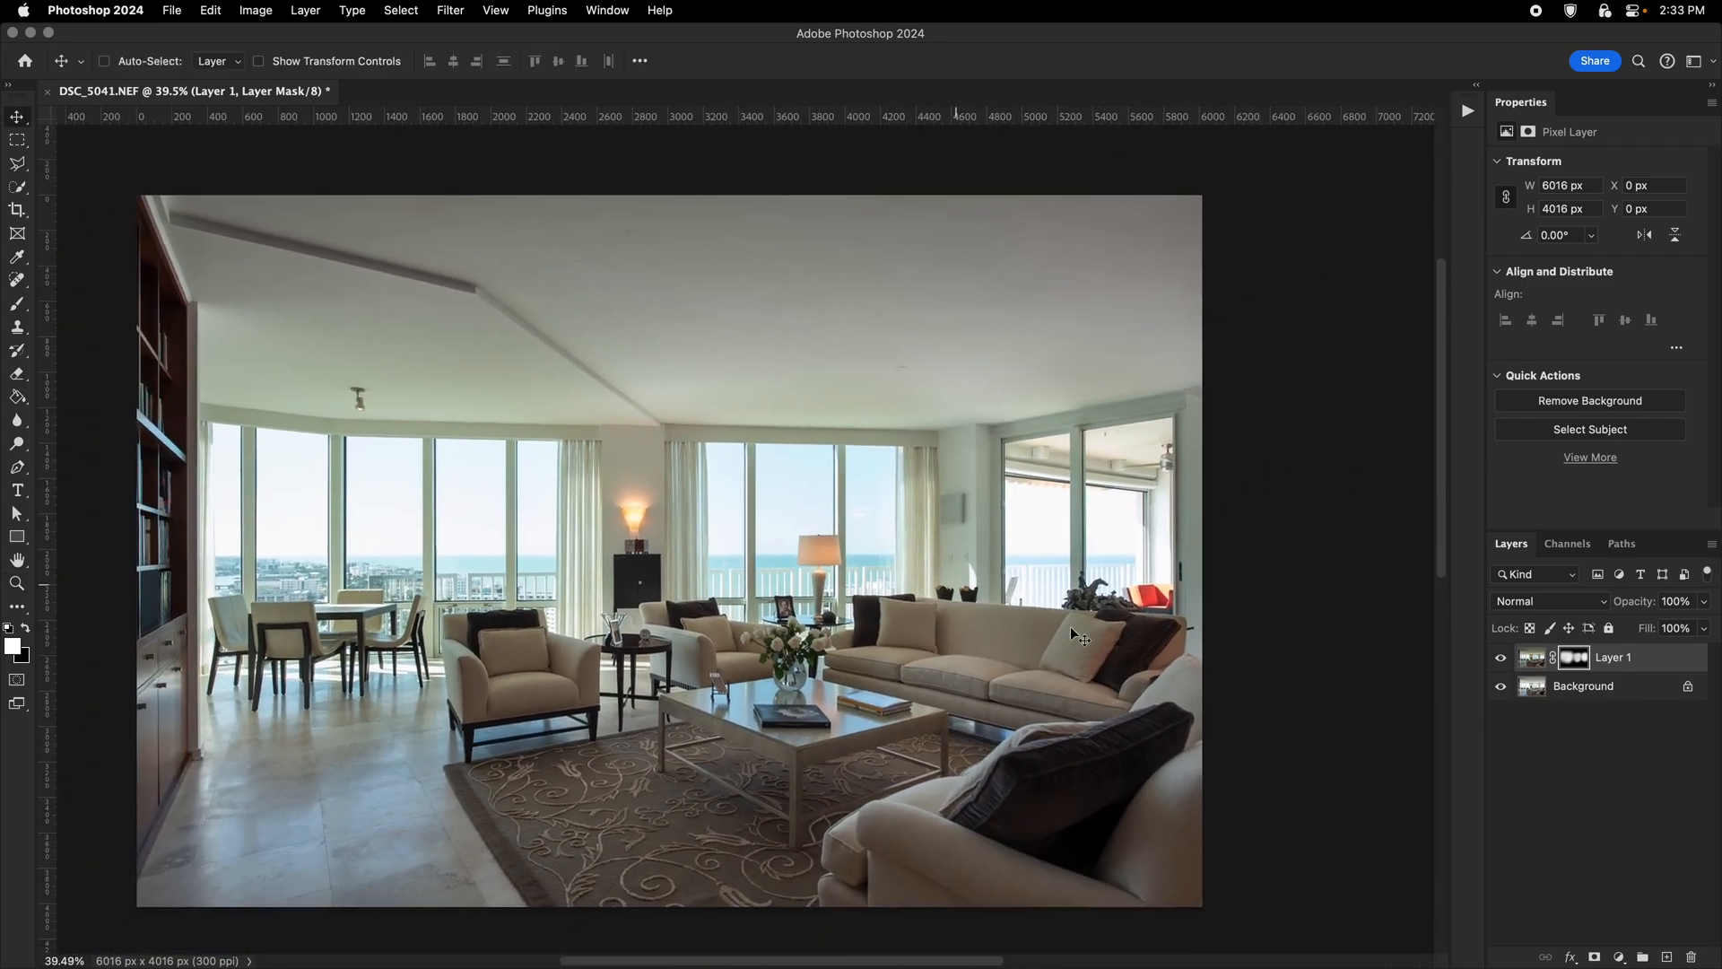
Add a new layer above Layer 1 and set the brush to 30% opacity.
{"action": "left_click", "coordinate": [1665, 957]}
{"action": "key", "text": "b"}
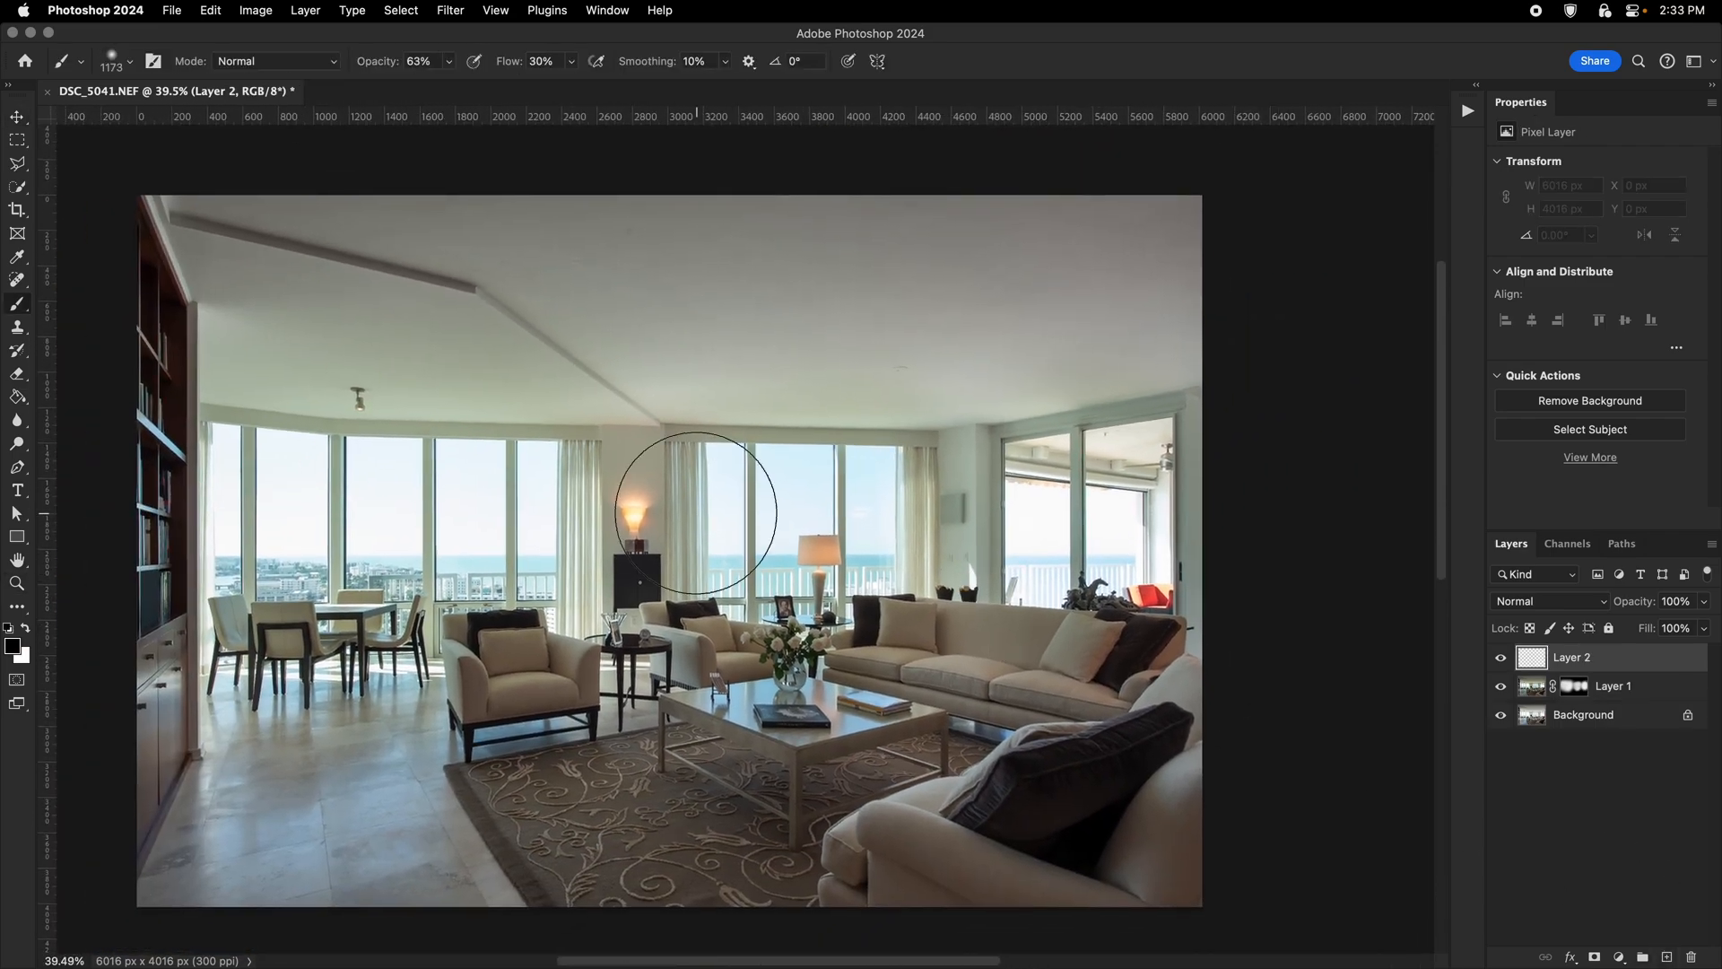
{"action": "mouse_move", "coordinate": [508, 496]}
{"action": "left_mouse_down"}
{"action": "mouse_move", "coordinate": [542, 486]}
{"action": "mouse_move", "coordinate": [526, 472]}
{"action": "left_mouse_up"}
{"action": "right_click", "coordinate": [527, 468]}
{"action": "key", "text": "Escape"}
{"action": "key", "text": "3"}
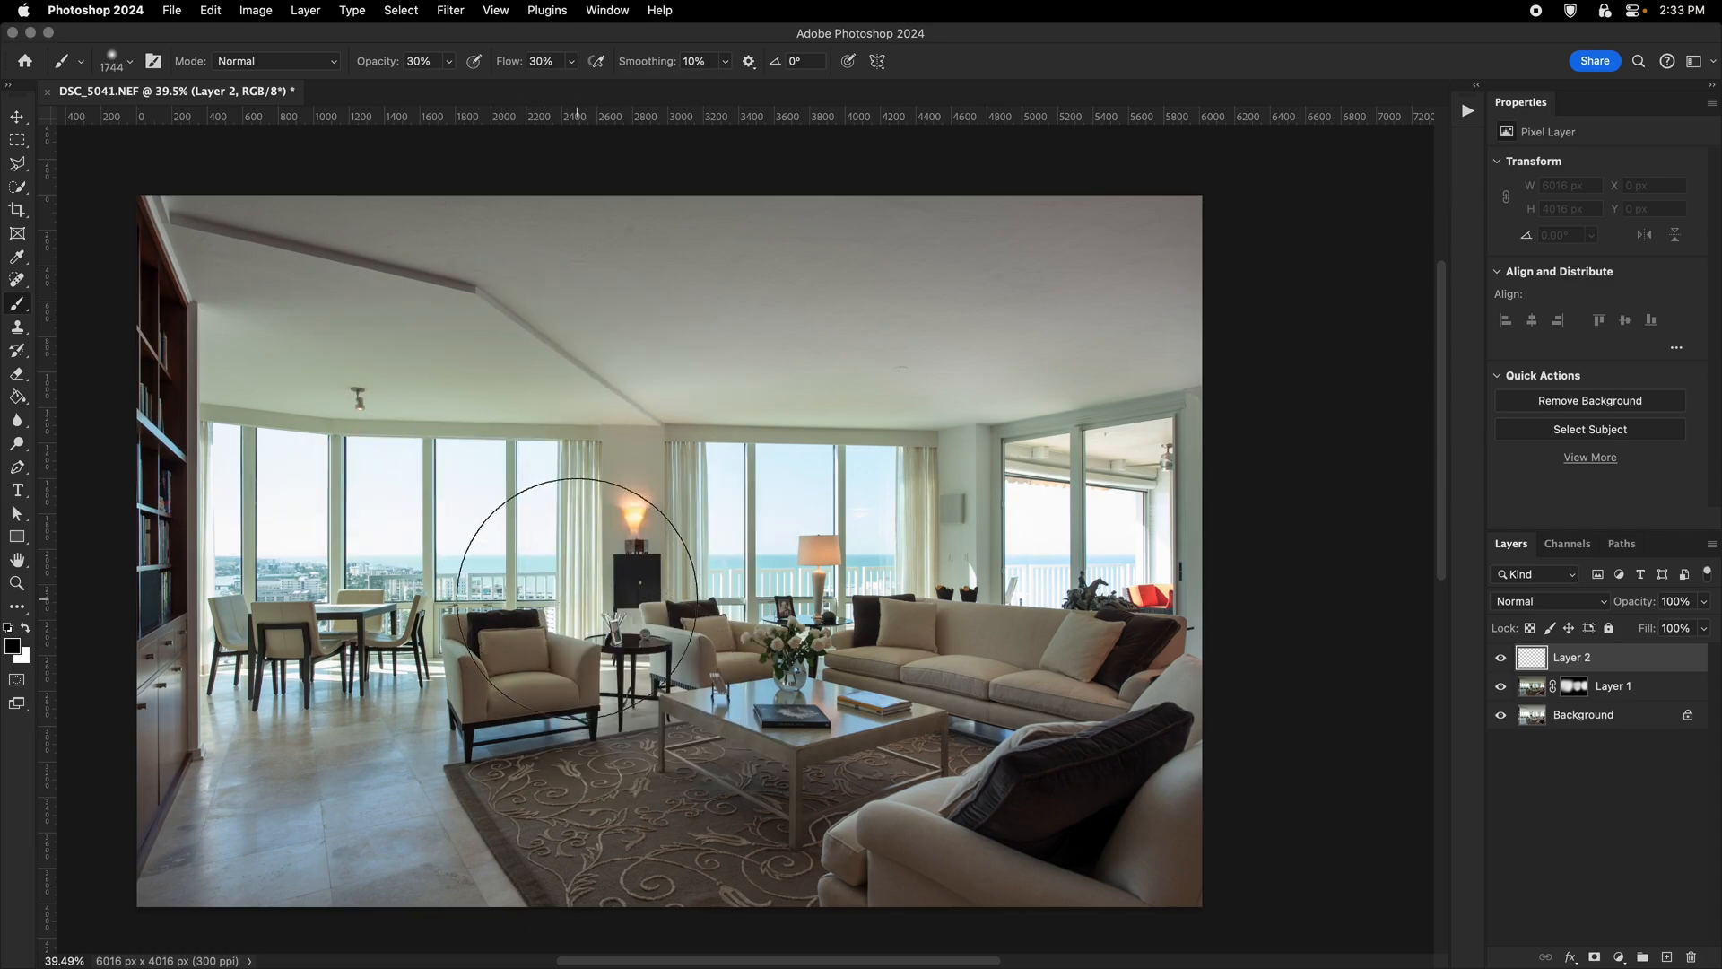
Brush black over all the windows on the new layer, and delete that layer.
{"action": "left_click_drag", "start_coordinate": [563, 395], "coordinate": [543, 413]}
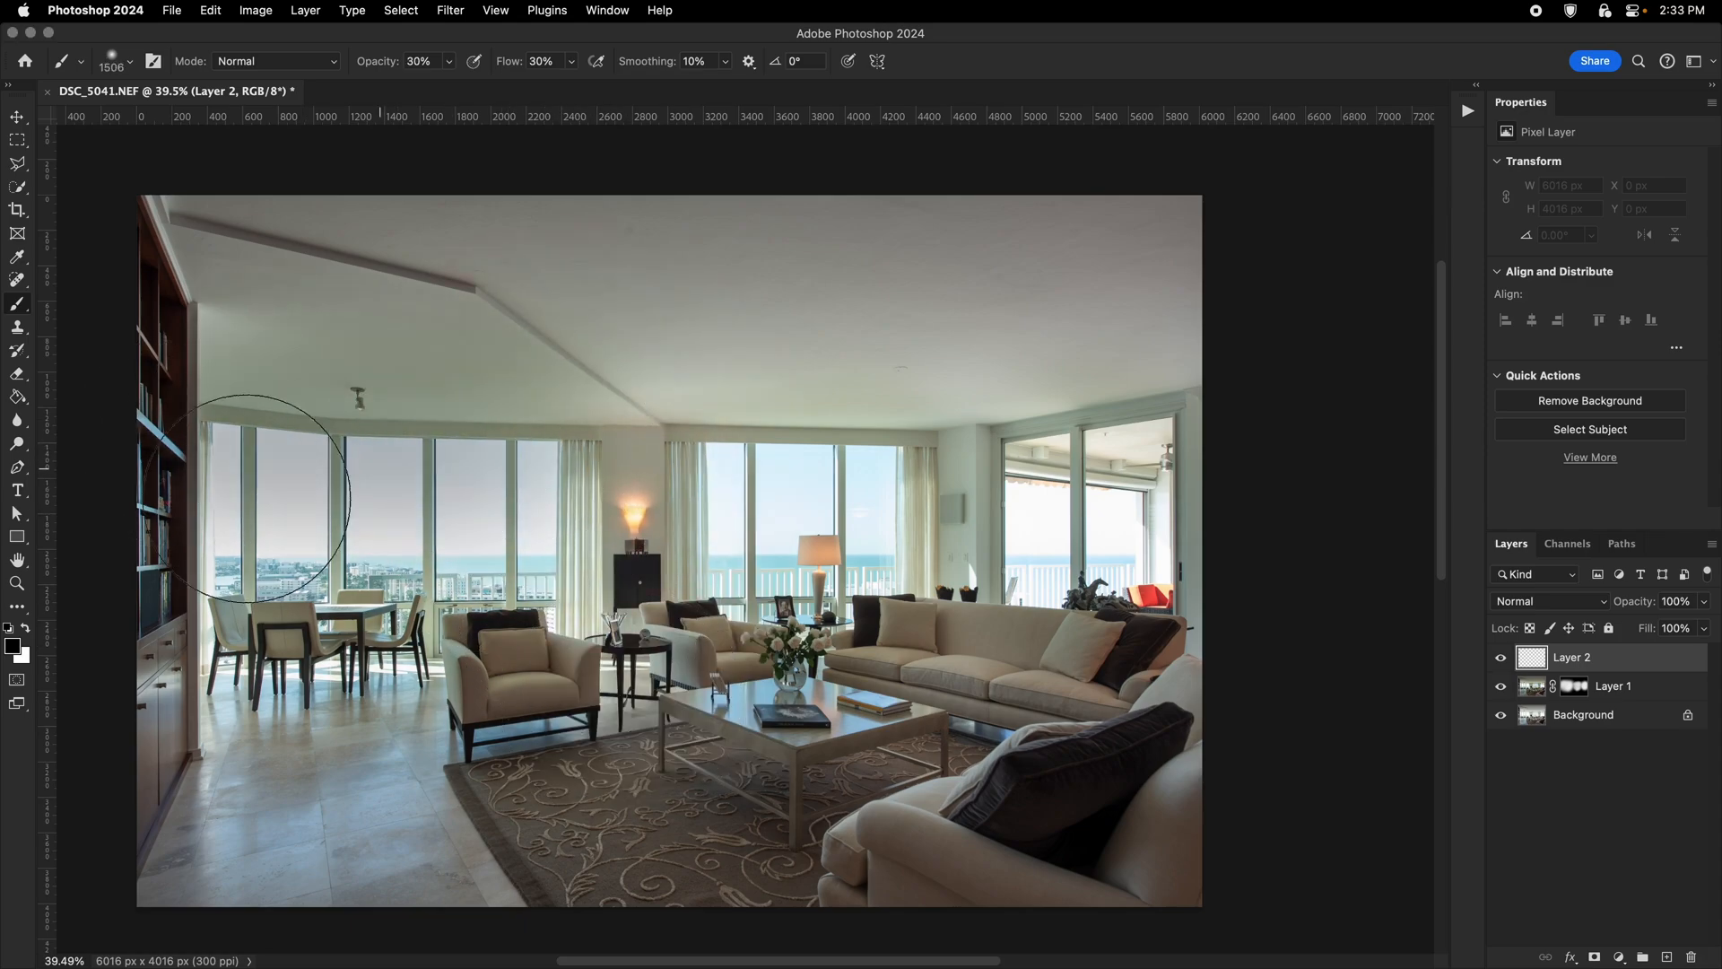
{"action": "mouse_move", "coordinate": [248, 497]}
{"action": "left_mouse_down"}
{"action": "mouse_move", "coordinate": [520, 500]}
{"action": "mouse_move", "coordinate": [277, 385]}
{"action": "left_mouse_up"}
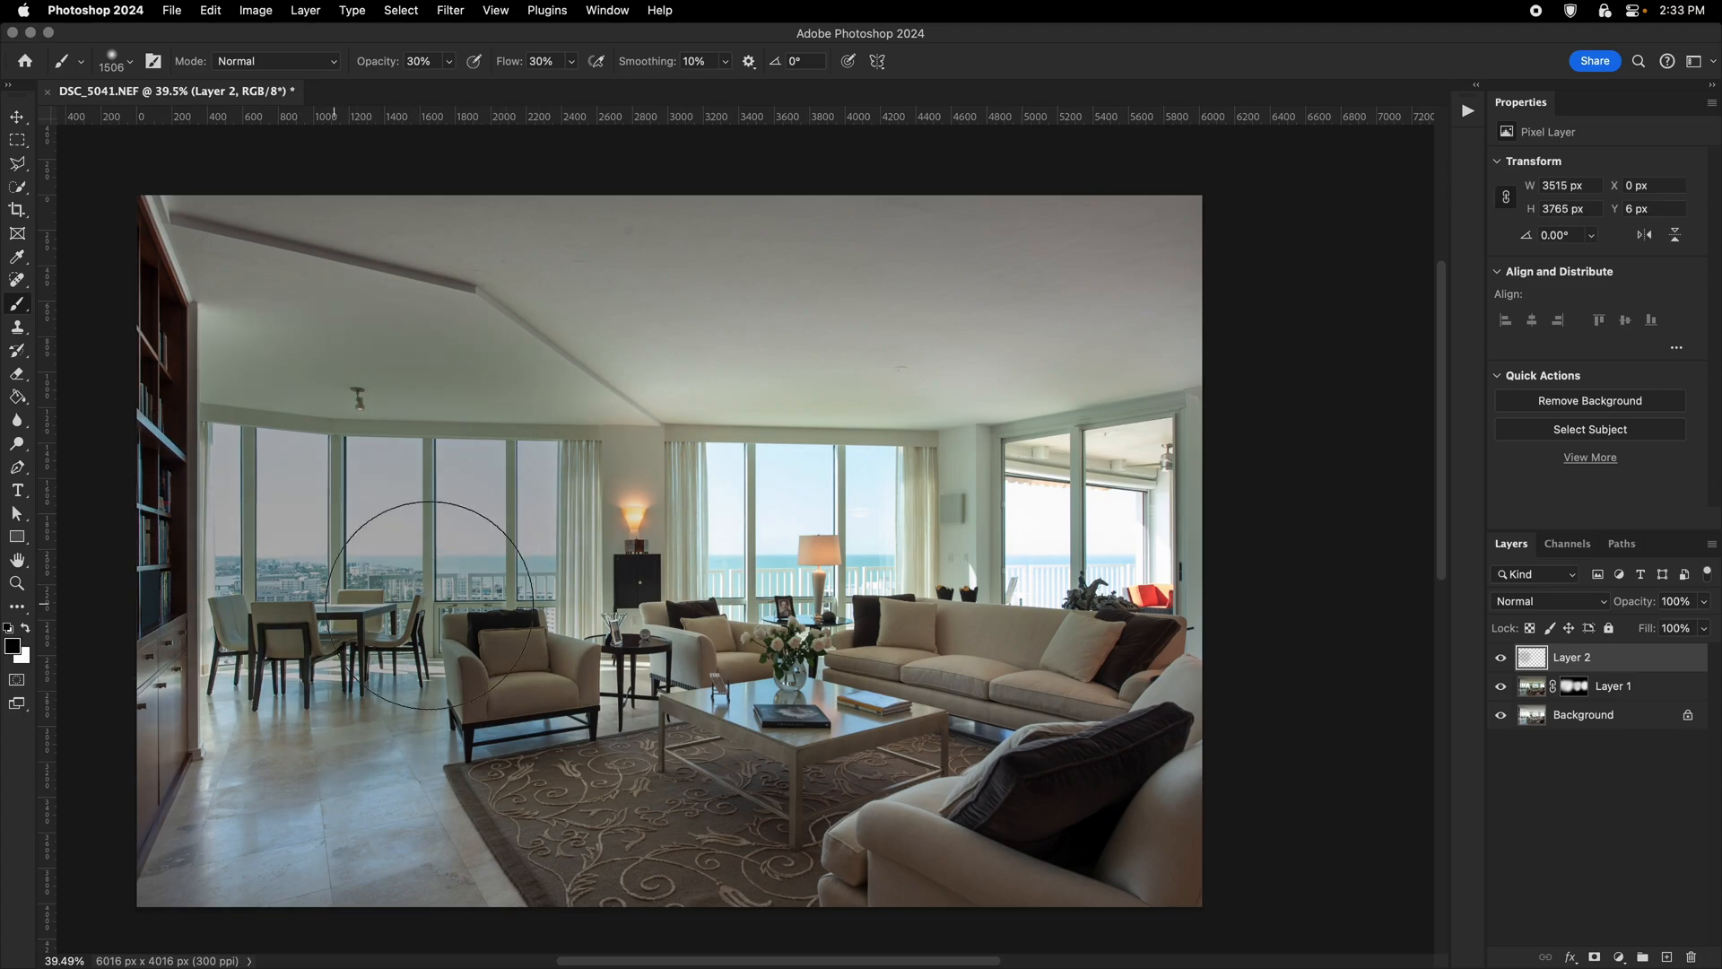
{"action": "mouse_move", "coordinate": [771, 502]}
{"action": "left_mouse_down"}
{"action": "mouse_move", "coordinate": [826, 403]}
{"action": "mouse_move", "coordinate": [826, 461]}
{"action": "mouse_move", "coordinate": [790, 520]}
{"action": "left_mouse_up"}
{"action": "mouse_move", "coordinate": [1068, 527]}
{"action": "left_mouse_down"}
{"action": "mouse_move", "coordinate": [1116, 615]}
{"action": "mouse_move", "coordinate": [1076, 442]}
{"action": "left_mouse_up"}
{"action": "mouse_move", "coordinate": [1188, 476]}
{"action": "left_mouse_down"}
{"action": "mouse_move", "coordinate": [1125, 592]}
{"action": "mouse_move", "coordinate": [951, 504]}
{"action": "mouse_move", "coordinate": [763, 460]}
{"action": "mouse_move", "coordinate": [836, 596]}
{"action": "mouse_move", "coordinate": [753, 608]}
{"action": "mouse_move", "coordinate": [831, 509]}
{"action": "mouse_move", "coordinate": [533, 469]}
{"action": "mouse_move", "coordinate": [194, 516]}
{"action": "mouse_move", "coordinate": [475, 495]}
{"action": "mouse_move", "coordinate": [399, 597]}
{"action": "left_mouse_up"}
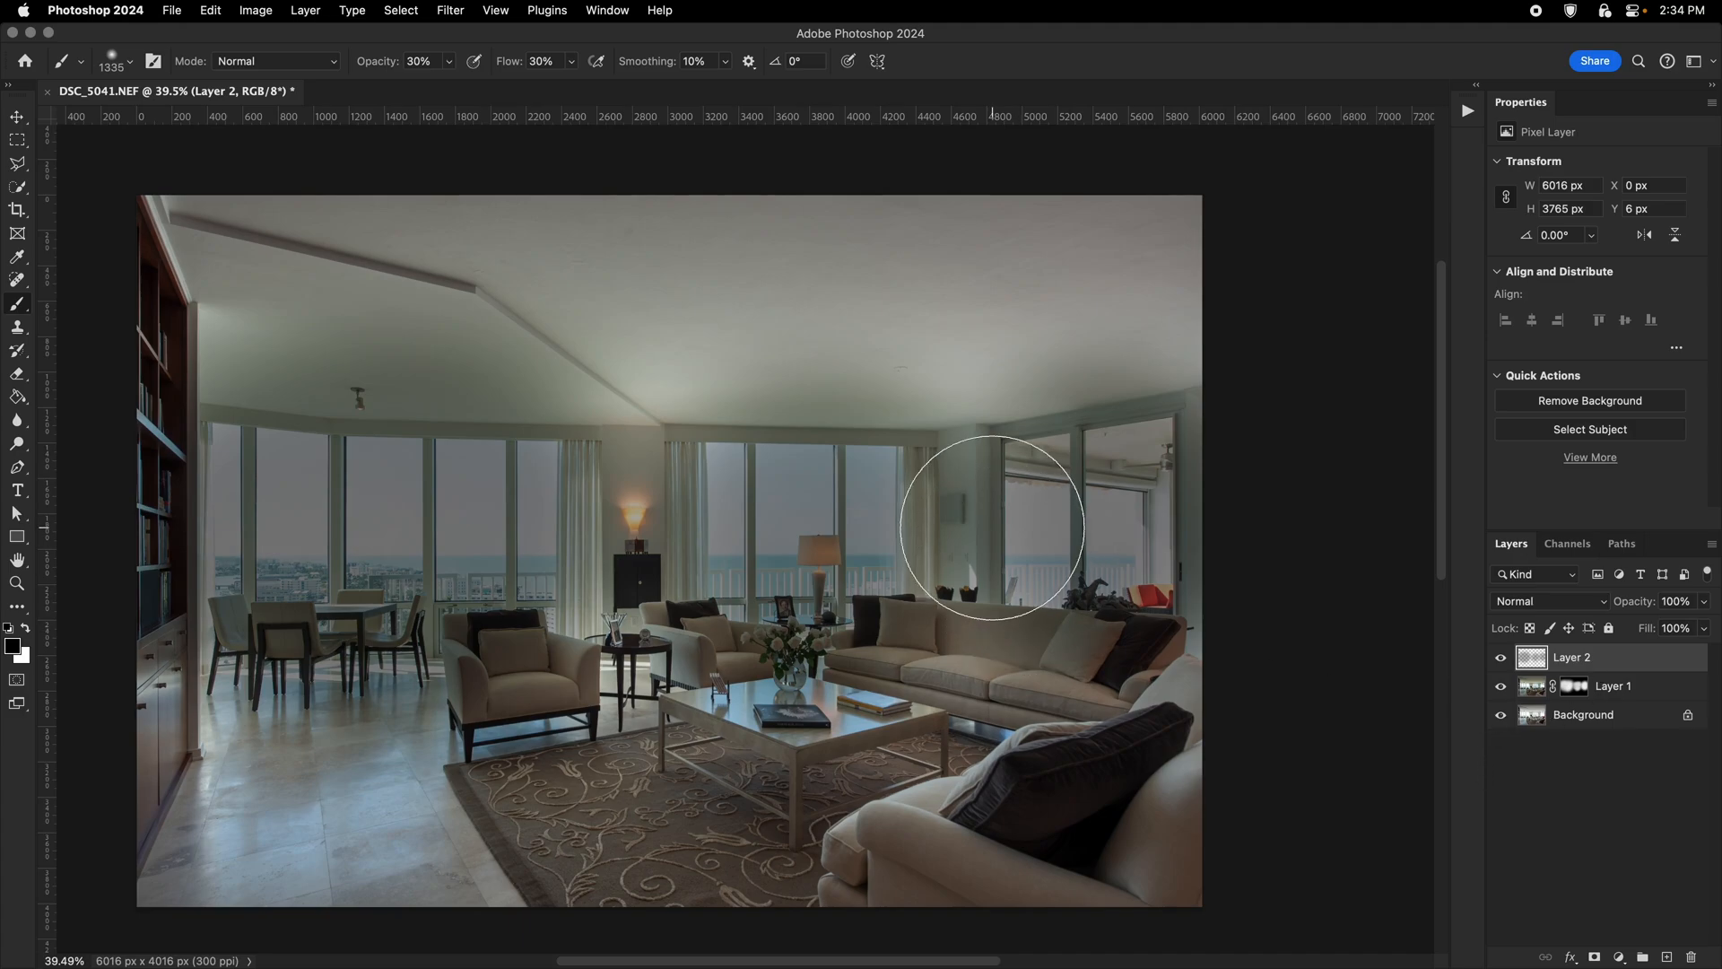
{"action": "key", "text": "v"}
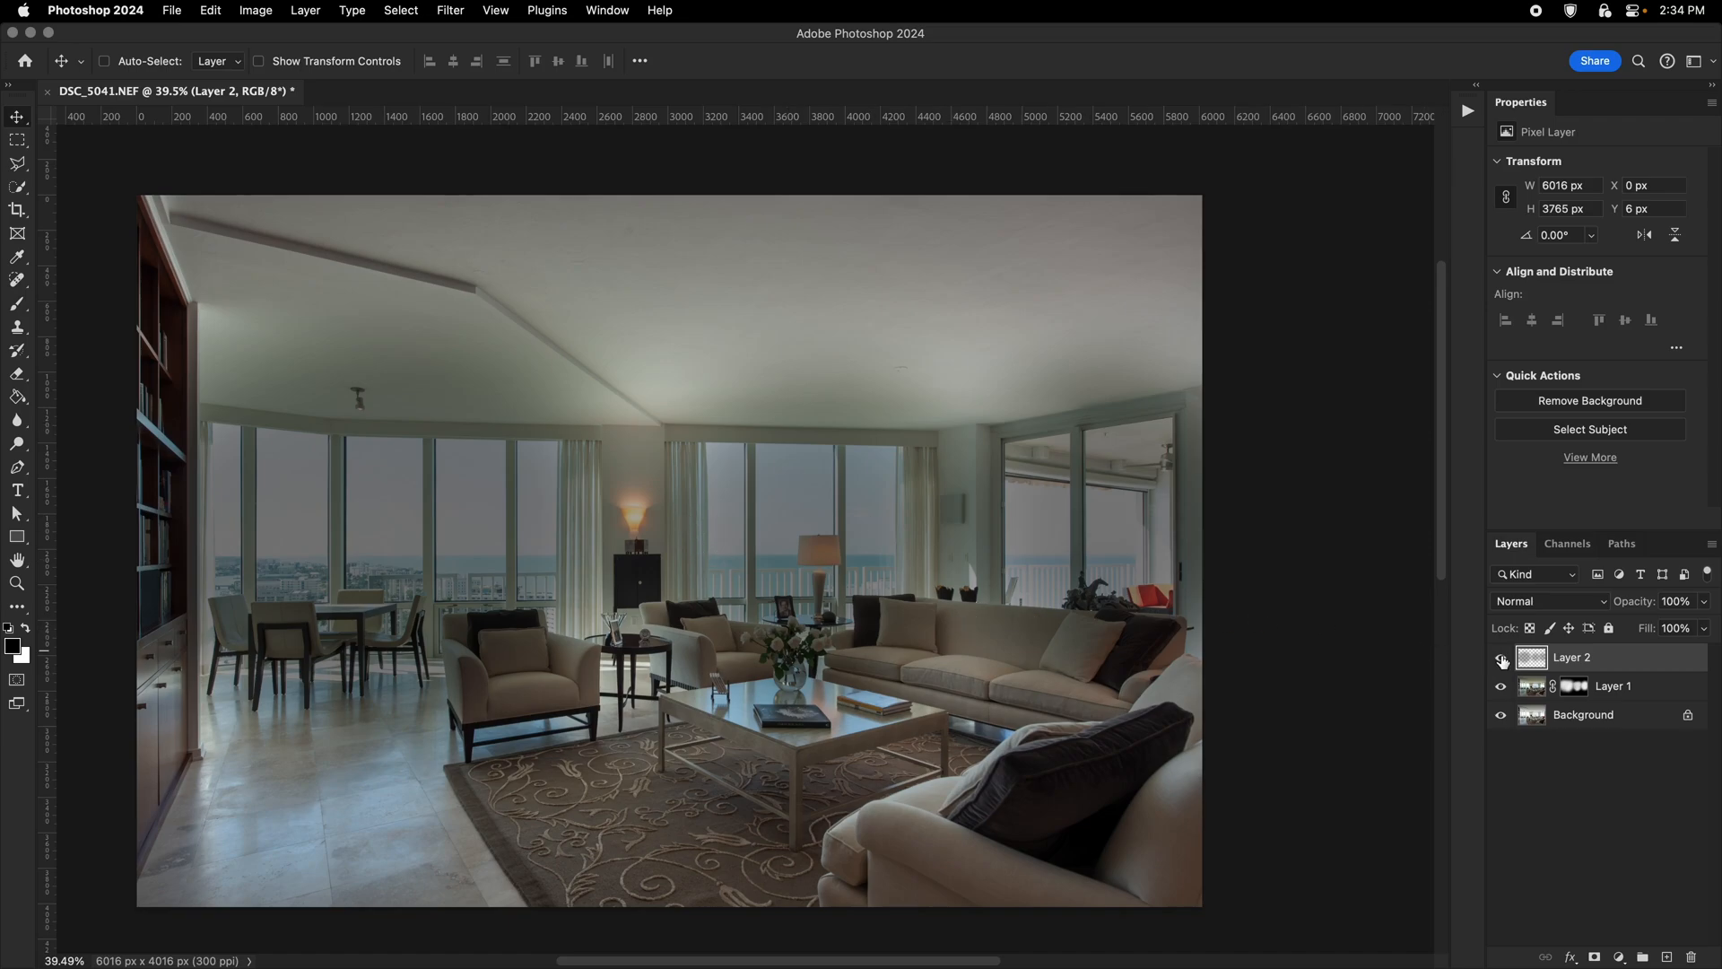
{"action": "key", "text": "BackSpace"}
Delete Layer 1's painted mask and give the layer a fresh mask filled with black.
{"action": "right_click", "coordinate": [1575, 659]}
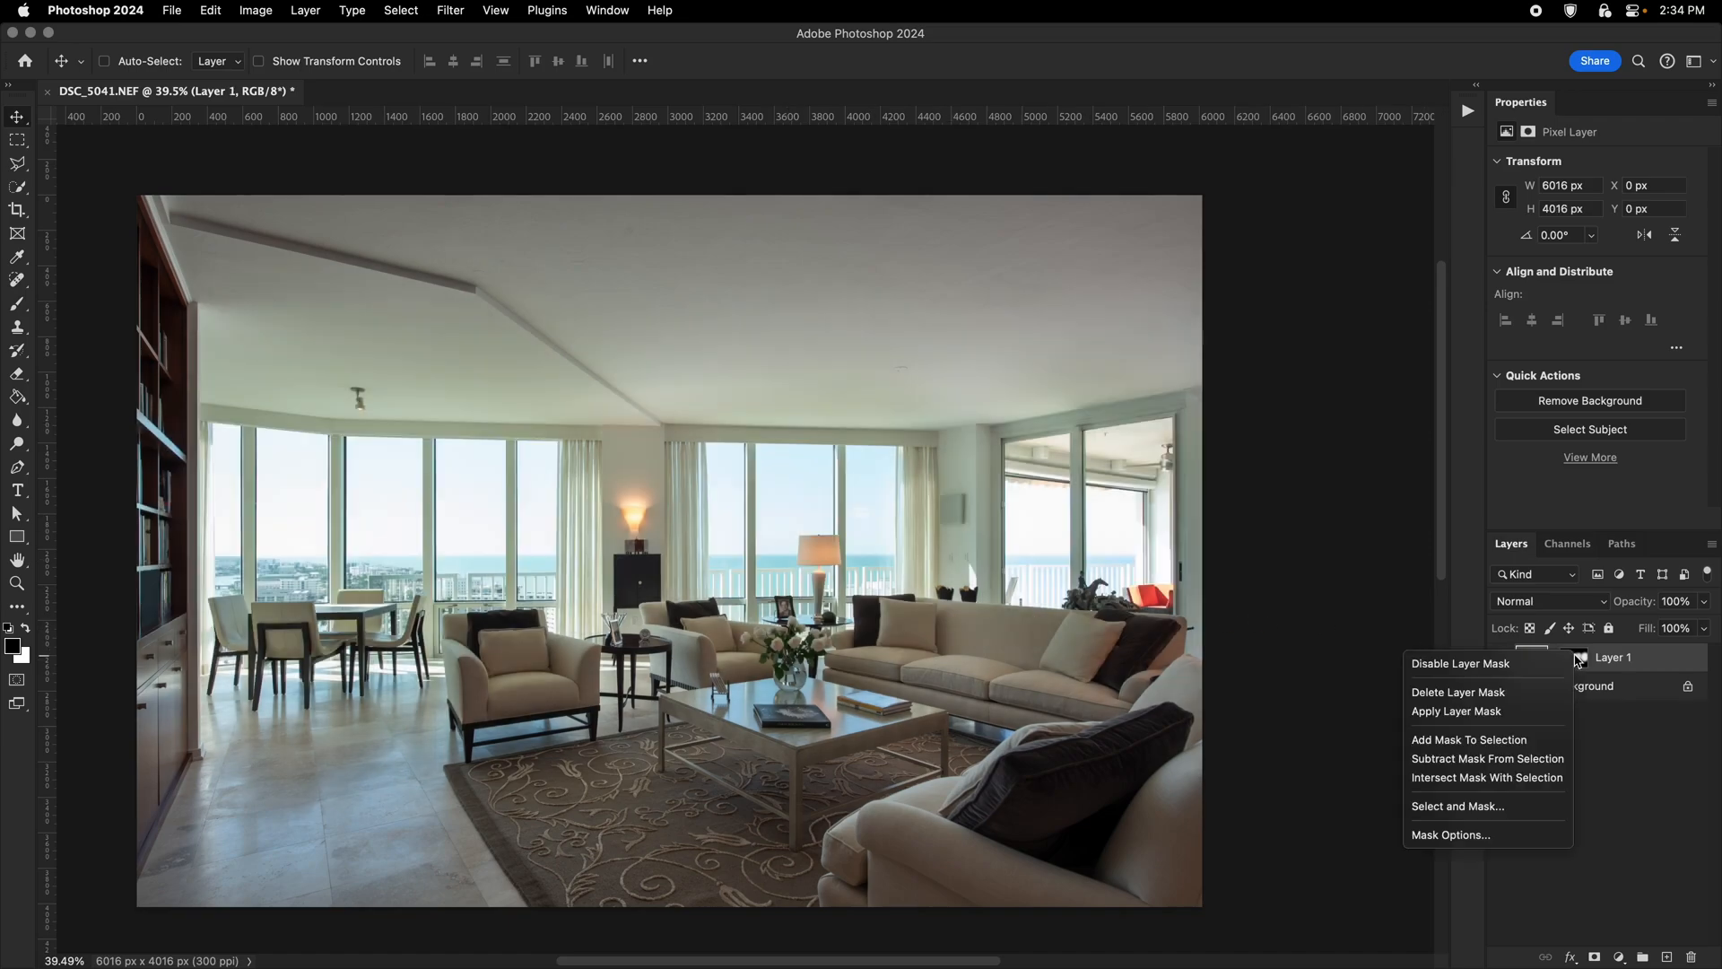
{"action": "left_click", "coordinate": [1550, 693]}
{"action": "left_click", "coordinate": [1595, 957]}
{"action": "key", "text": "g"}
{"action": "key", "text": "x"}
{"action": "left_click", "coordinate": [859, 573]}
Prepare a large brush at 30% opacity with white as the painting colour.
{"action": "key", "text": "b"}
{"action": "left_click_drag", "start_coordinate": [659, 540], "coordinate": [805, 550]}
{"action": "right_click", "coordinate": [893, 612]}
{"action": "double_click", "coordinate": [965, 806]}
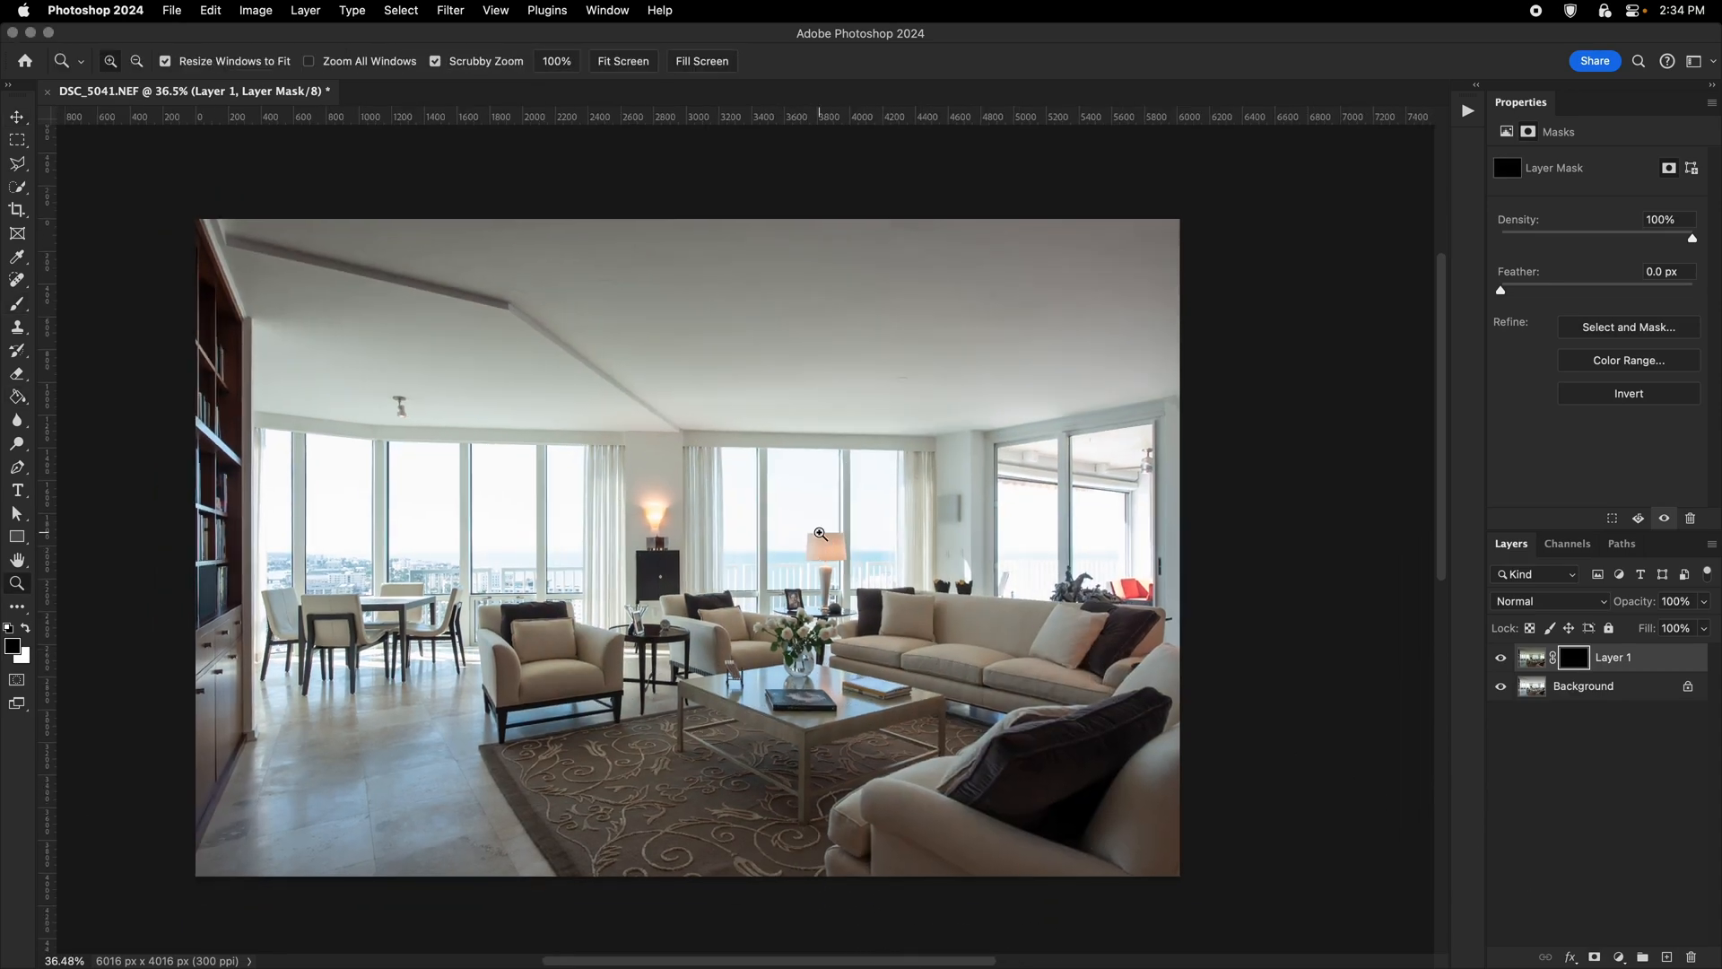
{"action": "mouse_move", "coordinate": [545, 540]}
{"action": "left_mouse_down"}
{"action": "mouse_move", "coordinate": [681, 538]}
{"action": "mouse_move", "coordinate": [431, 518]}
{"action": "left_mouse_up"}
{"action": "key", "text": "x"}
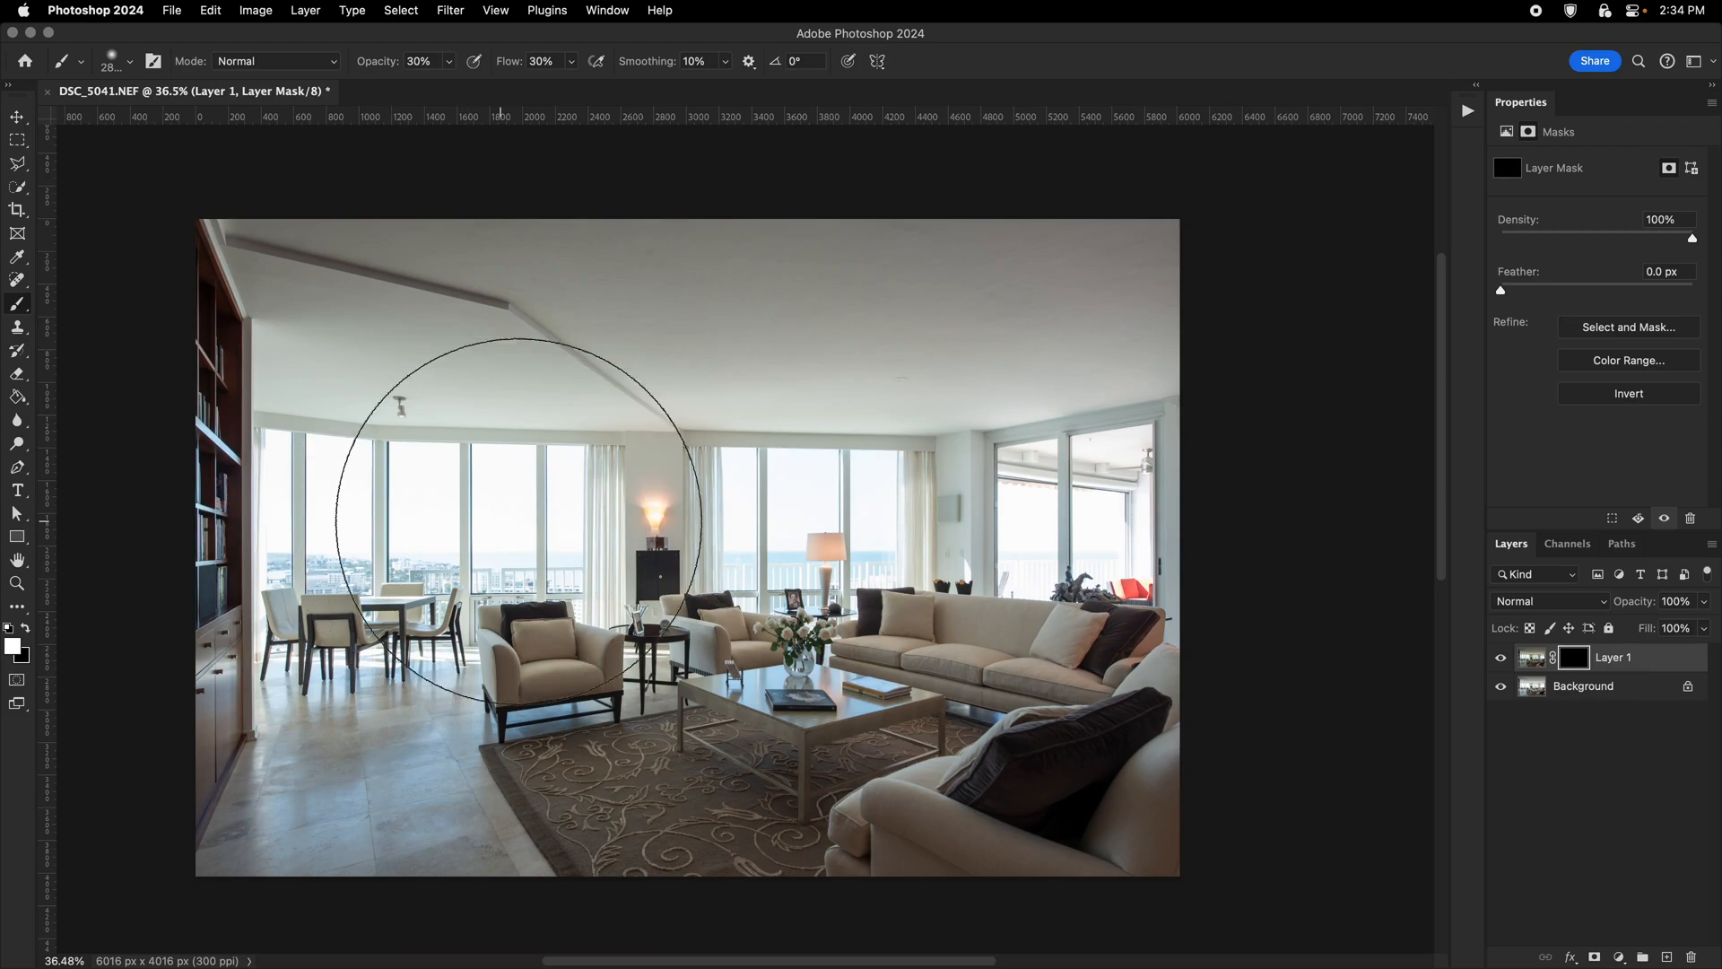
Select the My Soft Brush preset and enlarge the brush for broad strokes over the windows.
{"action": "left_click_drag", "start_coordinate": [546, 476], "coordinate": [592, 475]}
{"action": "left_click", "coordinate": [16, 166]}
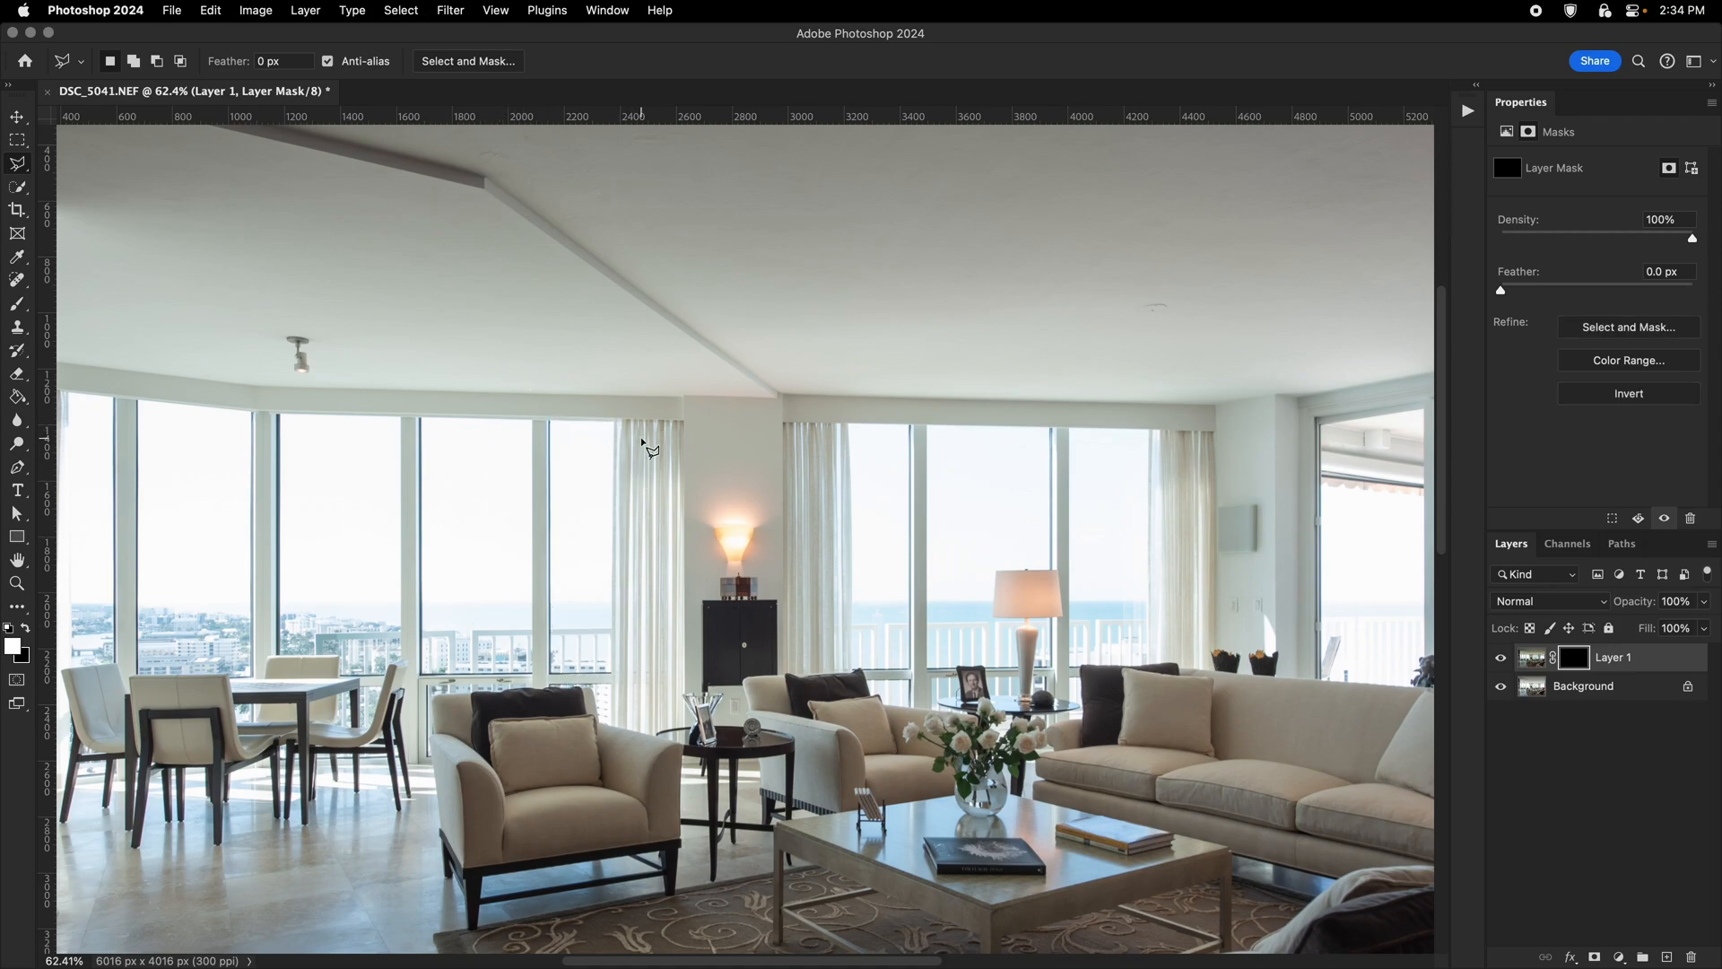
{"action": "mouse_move", "coordinate": [643, 441]}
{"action": "left_mouse_down"}
{"action": "mouse_move", "coordinate": [592, 451]}
{"action": "mouse_move", "coordinate": [588, 489]}
{"action": "left_mouse_up"}
{"action": "key", "text": "b"}
{"action": "right_click", "coordinate": [592, 486]}
{"action": "double_click", "coordinate": [687, 746]}
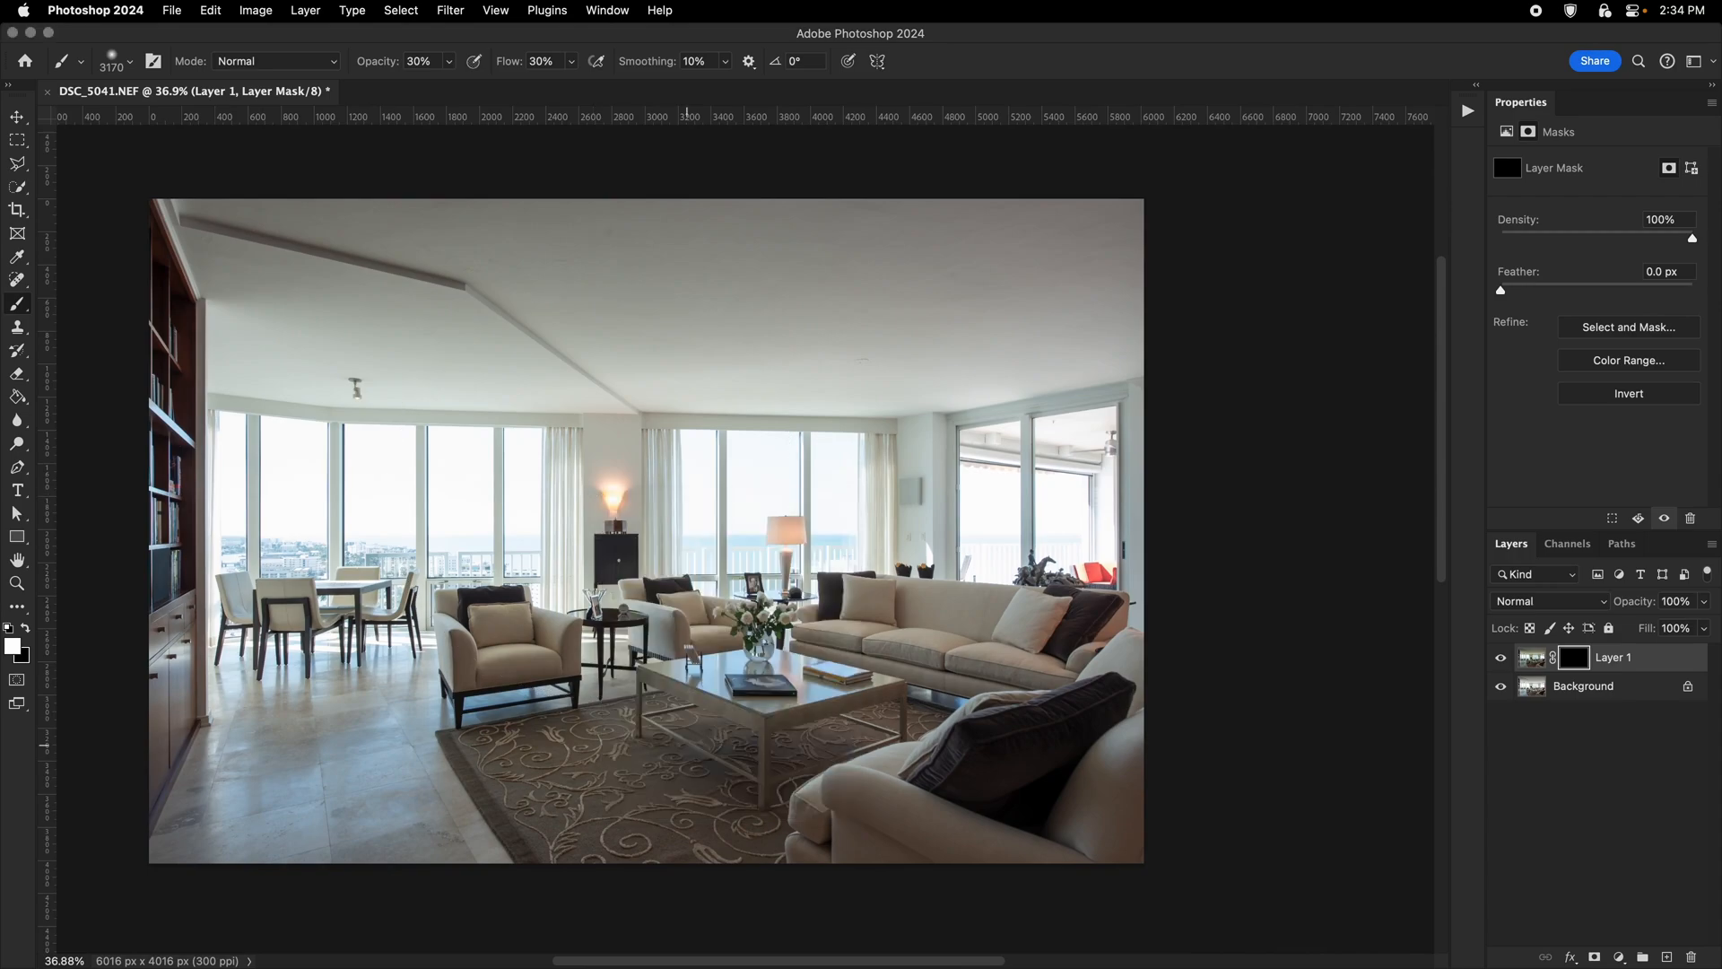
{"action": "left_click_drag", "start_coordinate": [587, 501], "coordinate": [599, 501]}
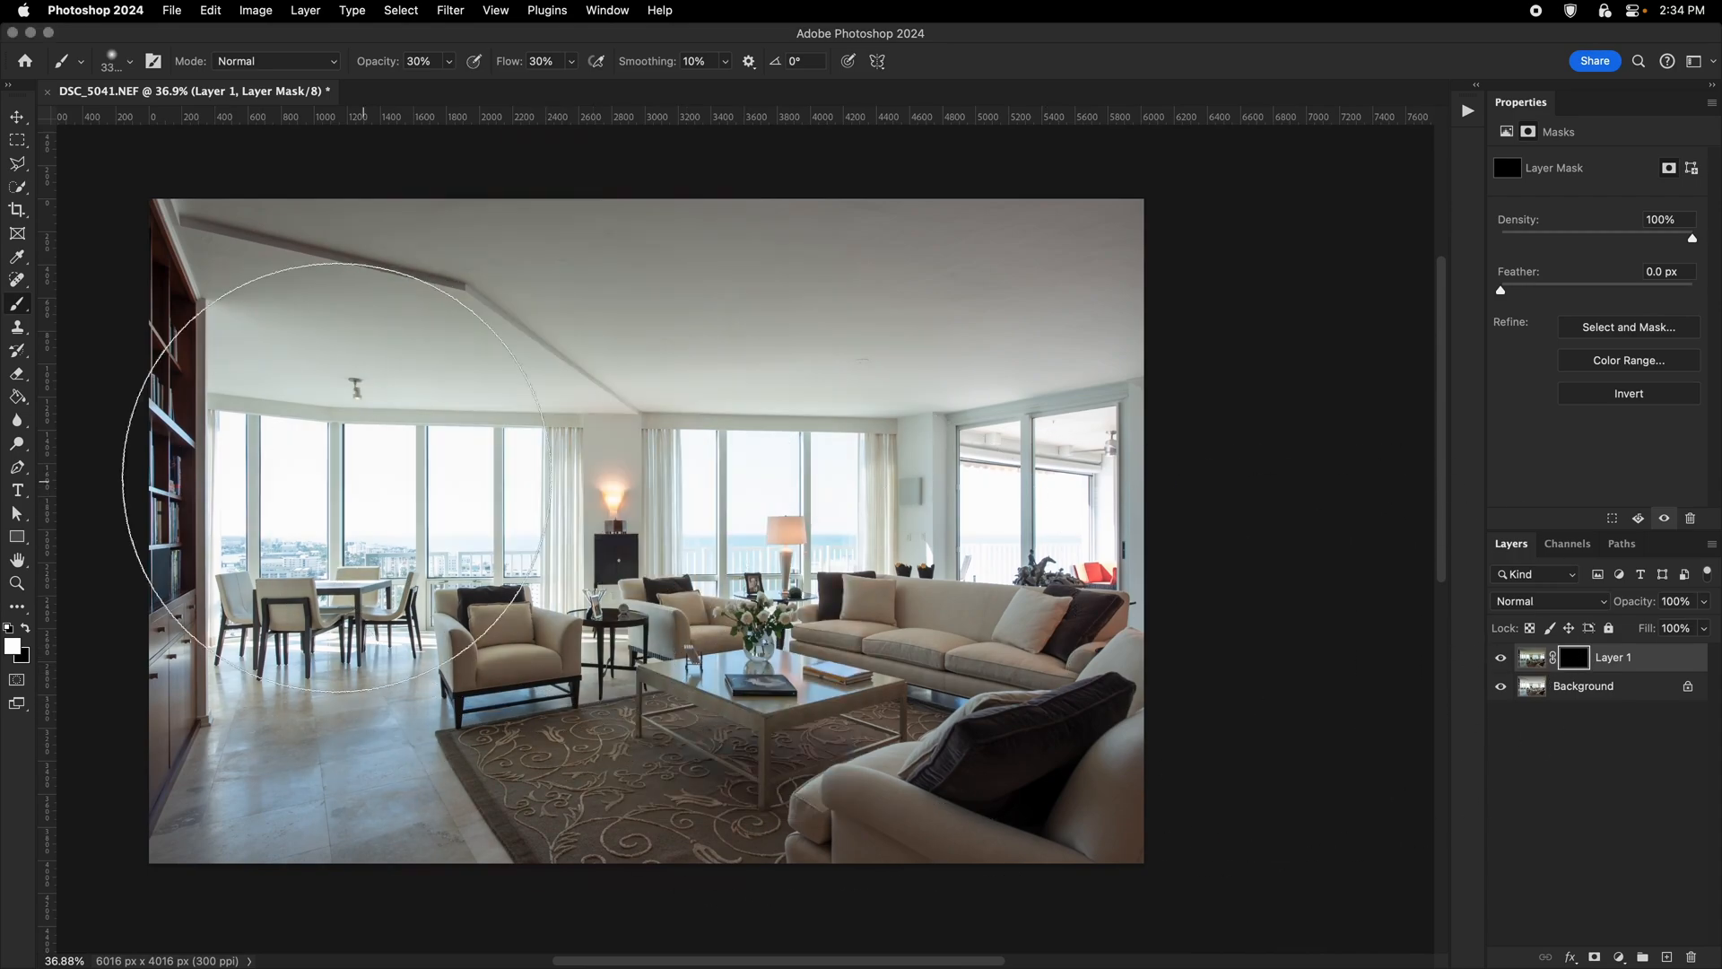
{"action": "left_click_drag", "start_coordinate": [736, 512], "coordinate": [761, 508]}
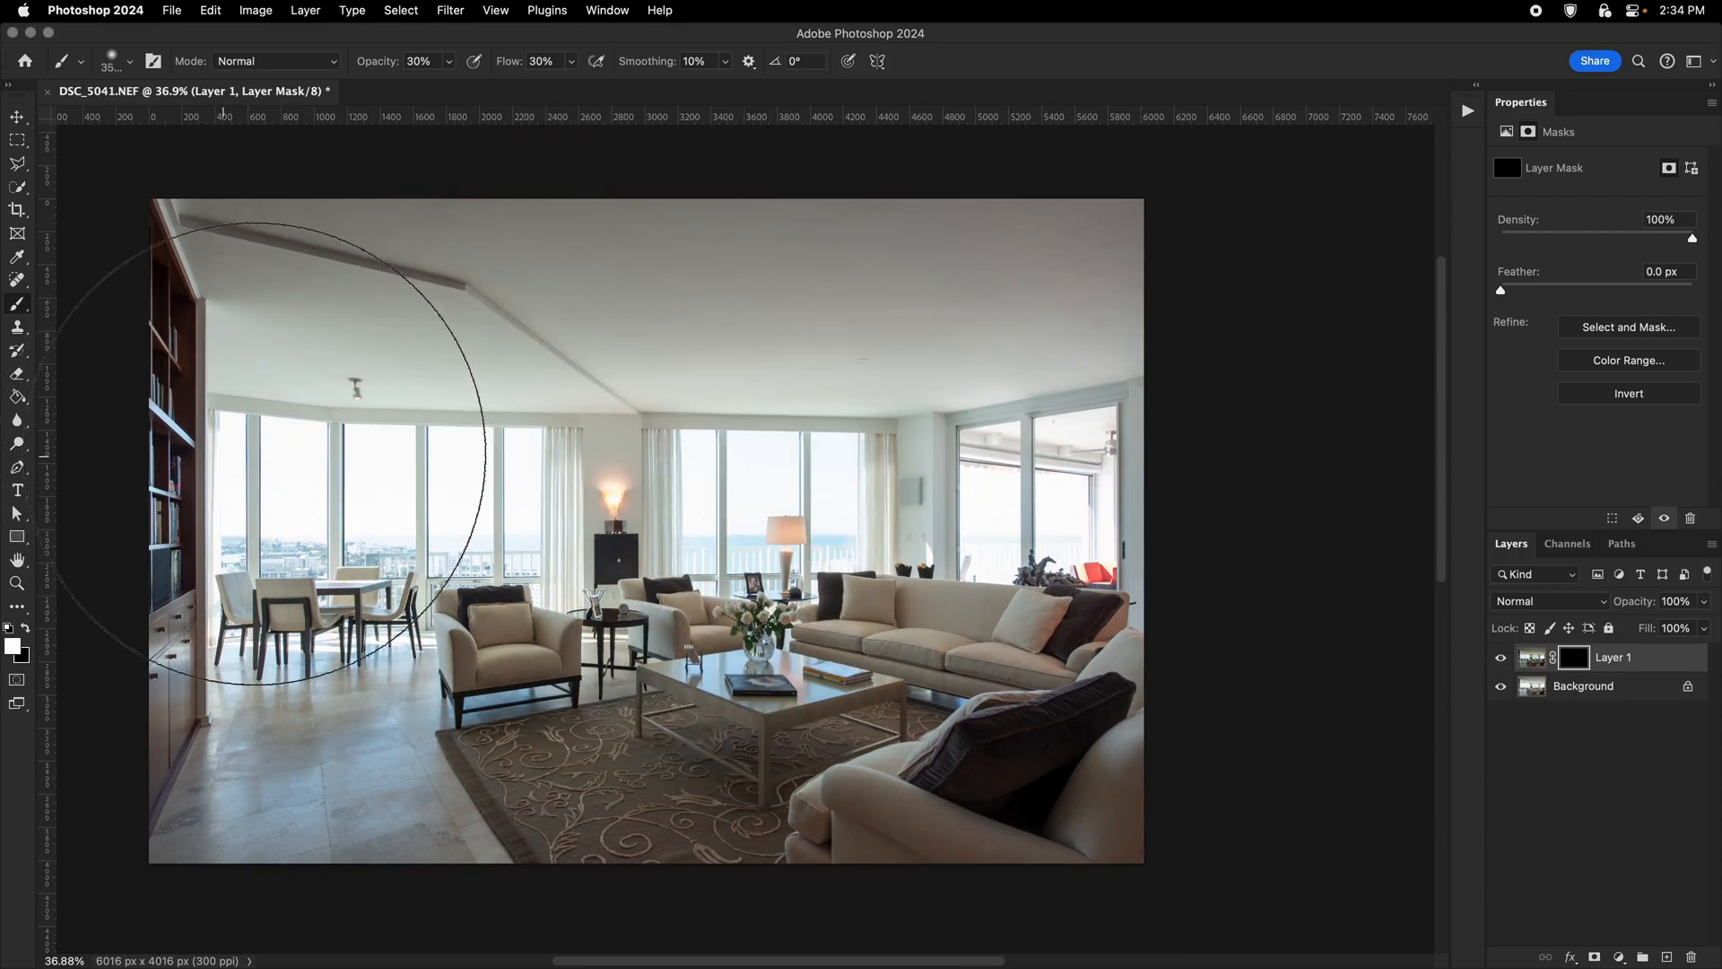
Try brushing white at 30% opacity over the dining-side windows on Layer 1's mask, and undo the strokes.
{"action": "left_click_drag", "start_coordinate": [262, 493], "coordinate": [154, 512]}
{"action": "left_click_drag", "start_coordinate": [399, 502], "coordinate": [260, 502]}
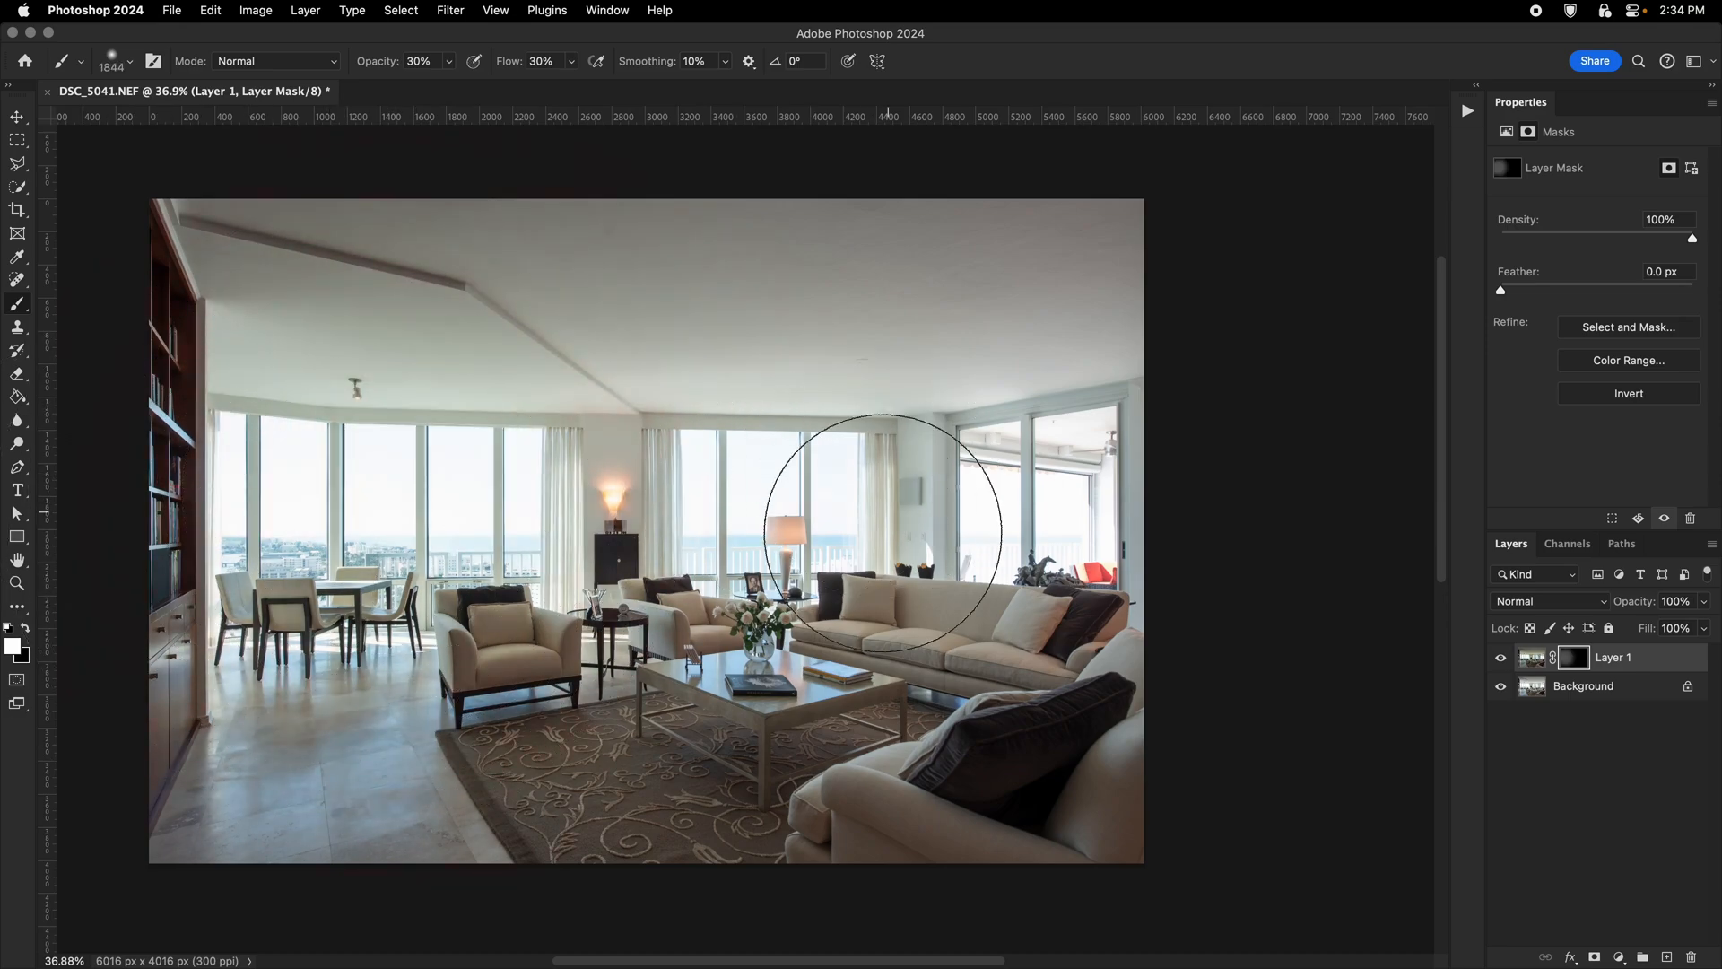
{"action": "left_click_drag", "start_coordinate": [883, 533], "coordinate": [794, 522]}
{"action": "key", "text": "super+z"}
{"action": "key", "text": "super+z"}
Try broad white strokes across the ceiling, windows and furniture on Layer 1's mask, and undo them all.
{"action": "left_click_drag", "start_coordinate": [583, 460], "coordinate": [727, 459]}
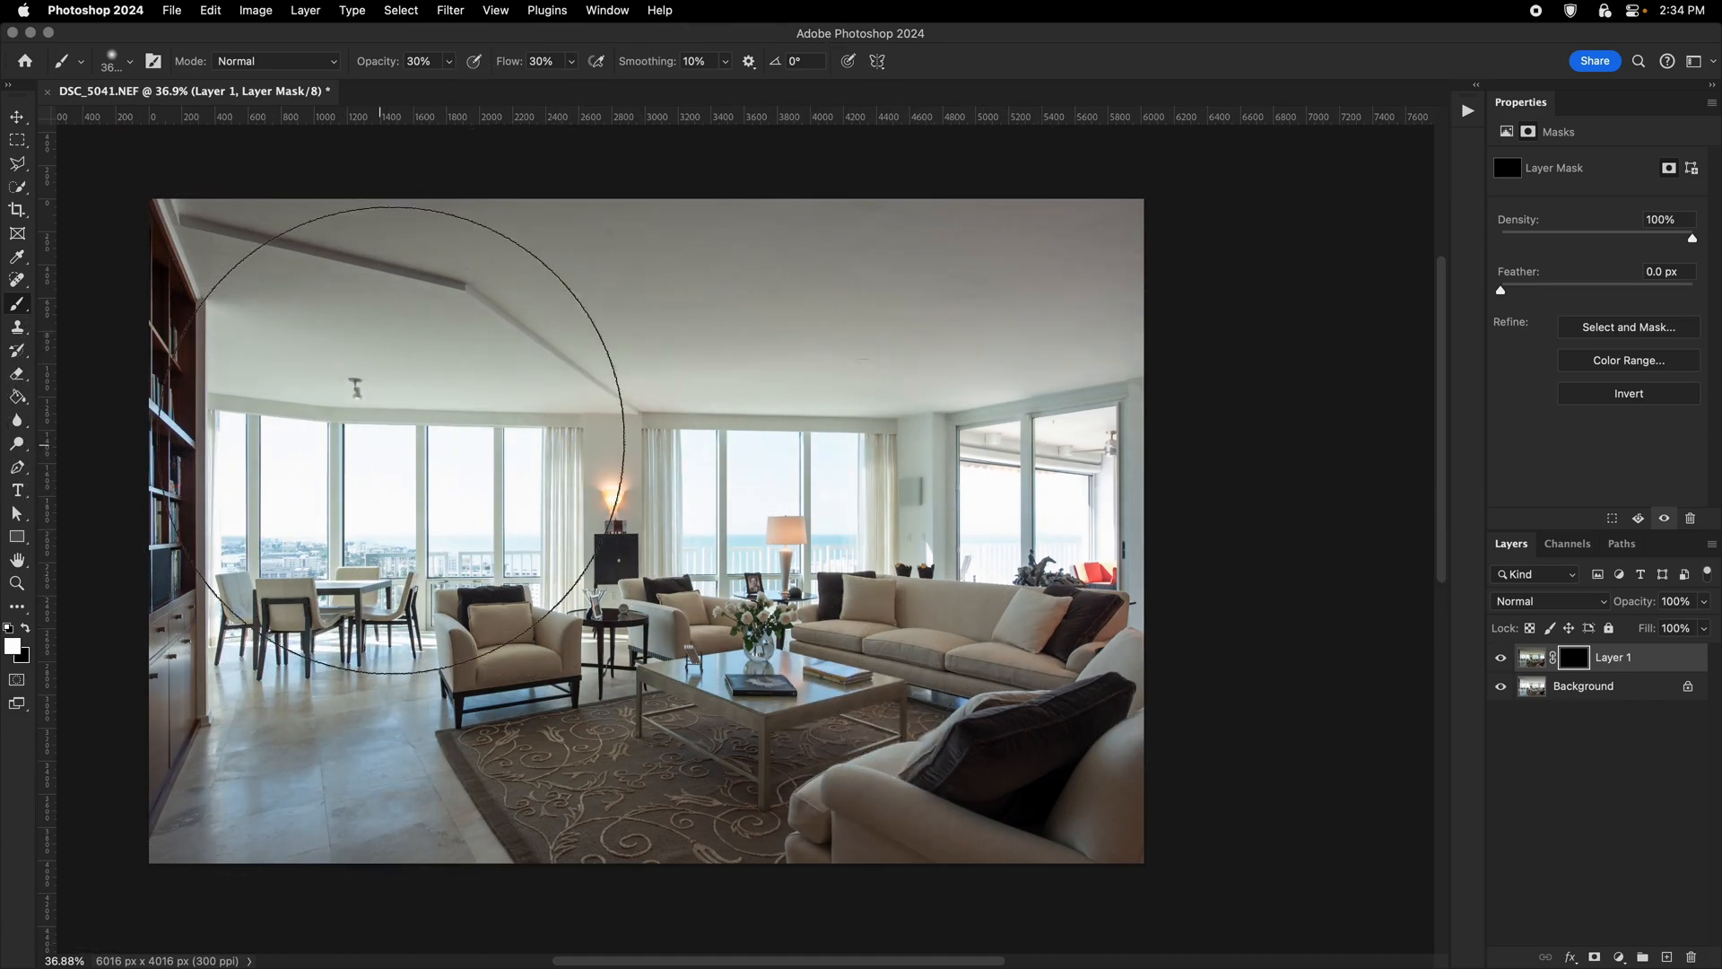
{"action": "mouse_move", "coordinate": [1052, 296]}
{"action": "left_mouse_down"}
{"action": "mouse_move", "coordinate": [660, 216]}
{"action": "mouse_move", "coordinate": [230, 241]}
{"action": "left_mouse_up"}
{"action": "mouse_move", "coordinate": [535, 470]}
{"action": "left_mouse_down"}
{"action": "mouse_move", "coordinate": [492, 477]}
{"action": "mouse_move", "coordinate": [539, 540]}
{"action": "mouse_move", "coordinate": [598, 549]}
{"action": "mouse_move", "coordinate": [577, 499]}
{"action": "mouse_move", "coordinate": [520, 502]}
{"action": "left_mouse_up"}
{"action": "left_click_drag", "start_coordinate": [669, 459], "coordinate": [763, 446]}
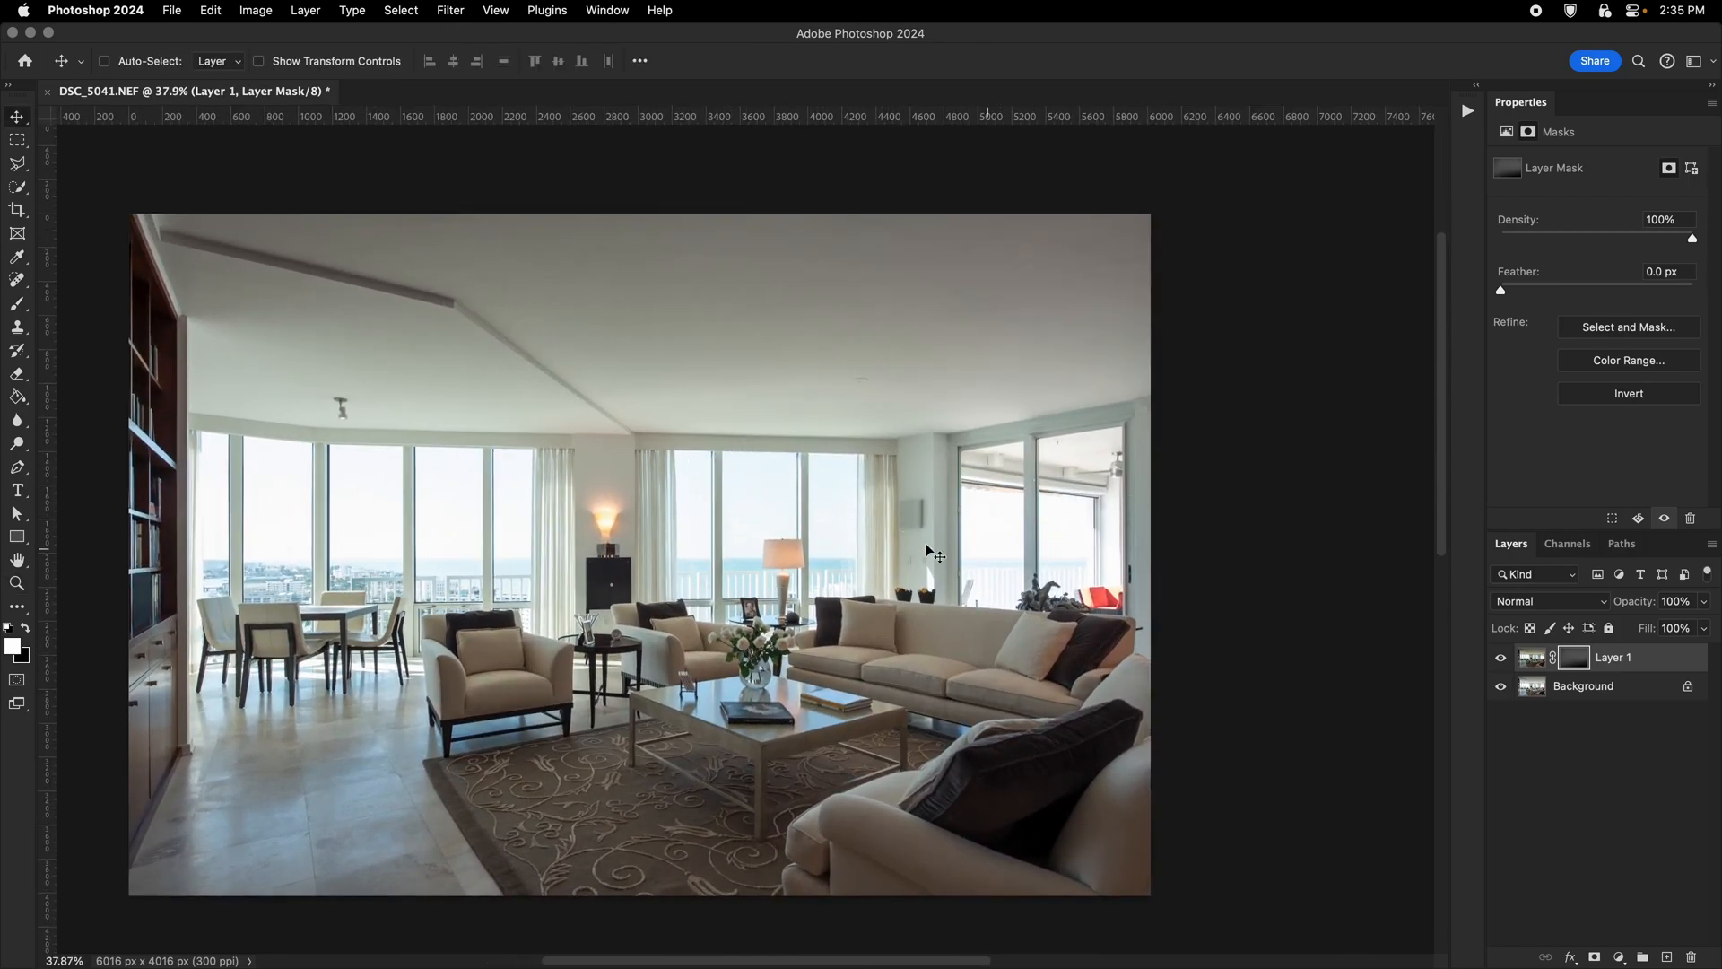
{"action": "scroll", "coordinate": [467, 439], "scroll_direction": "right", "scroll_amount": 3}
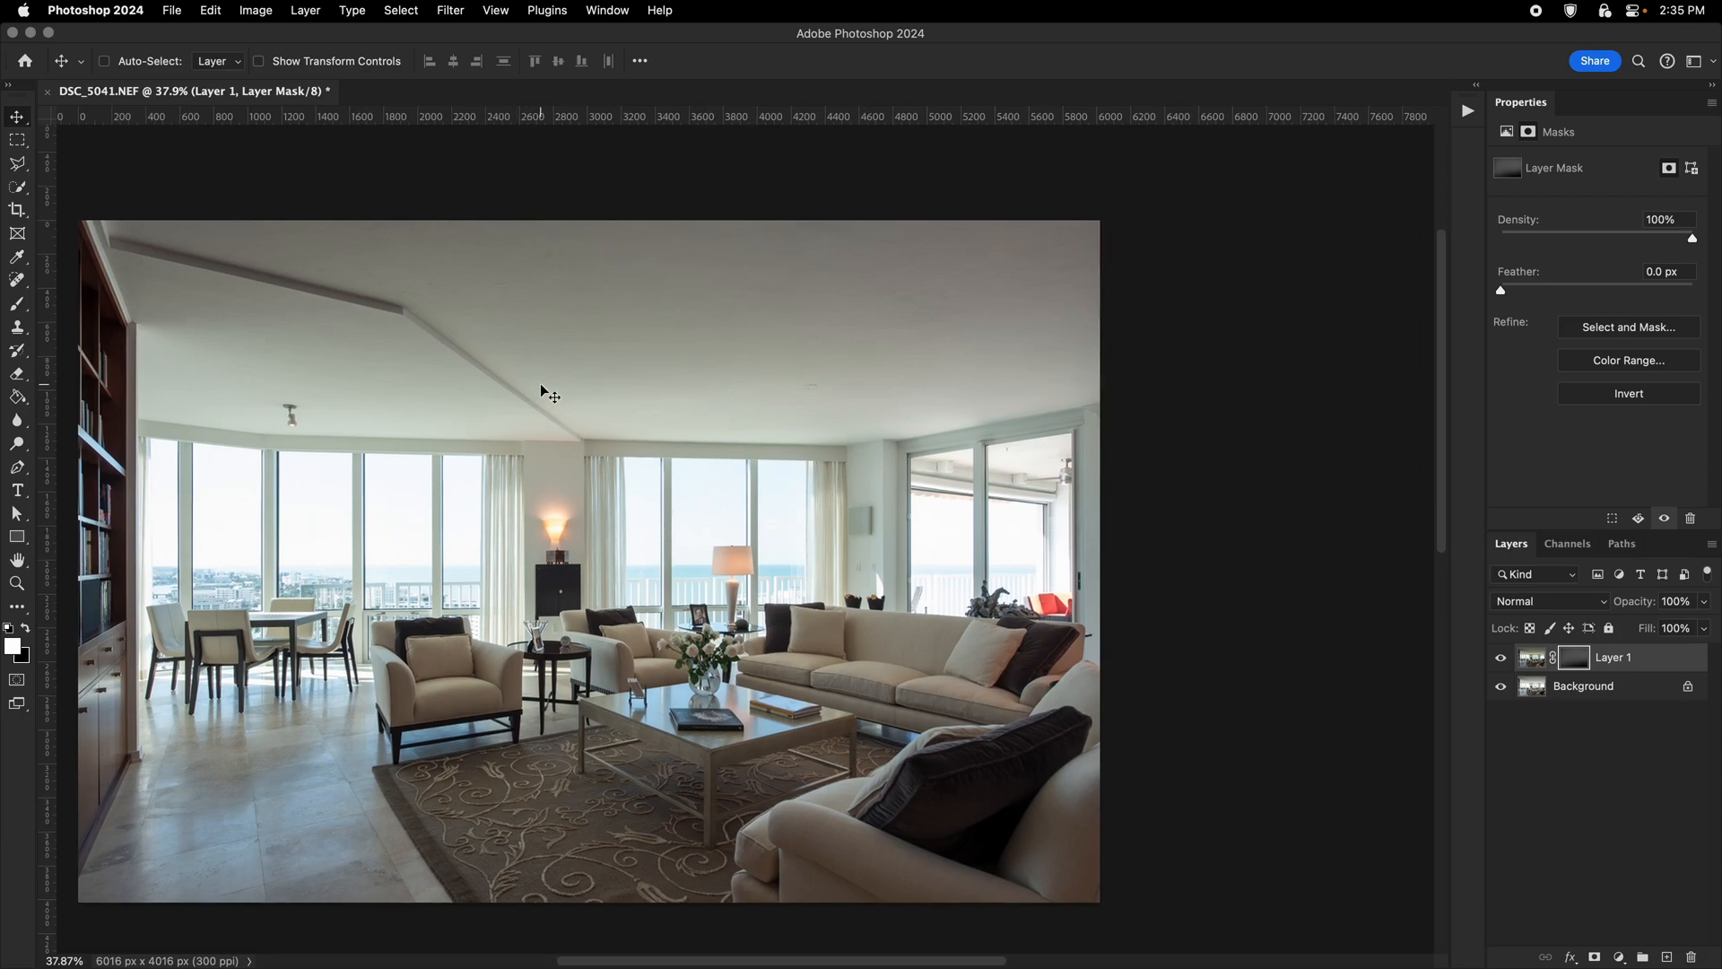
{"action": "key", "text": "b"}
{"action": "left_click_drag", "start_coordinate": [482, 405], "coordinate": [520, 403]}
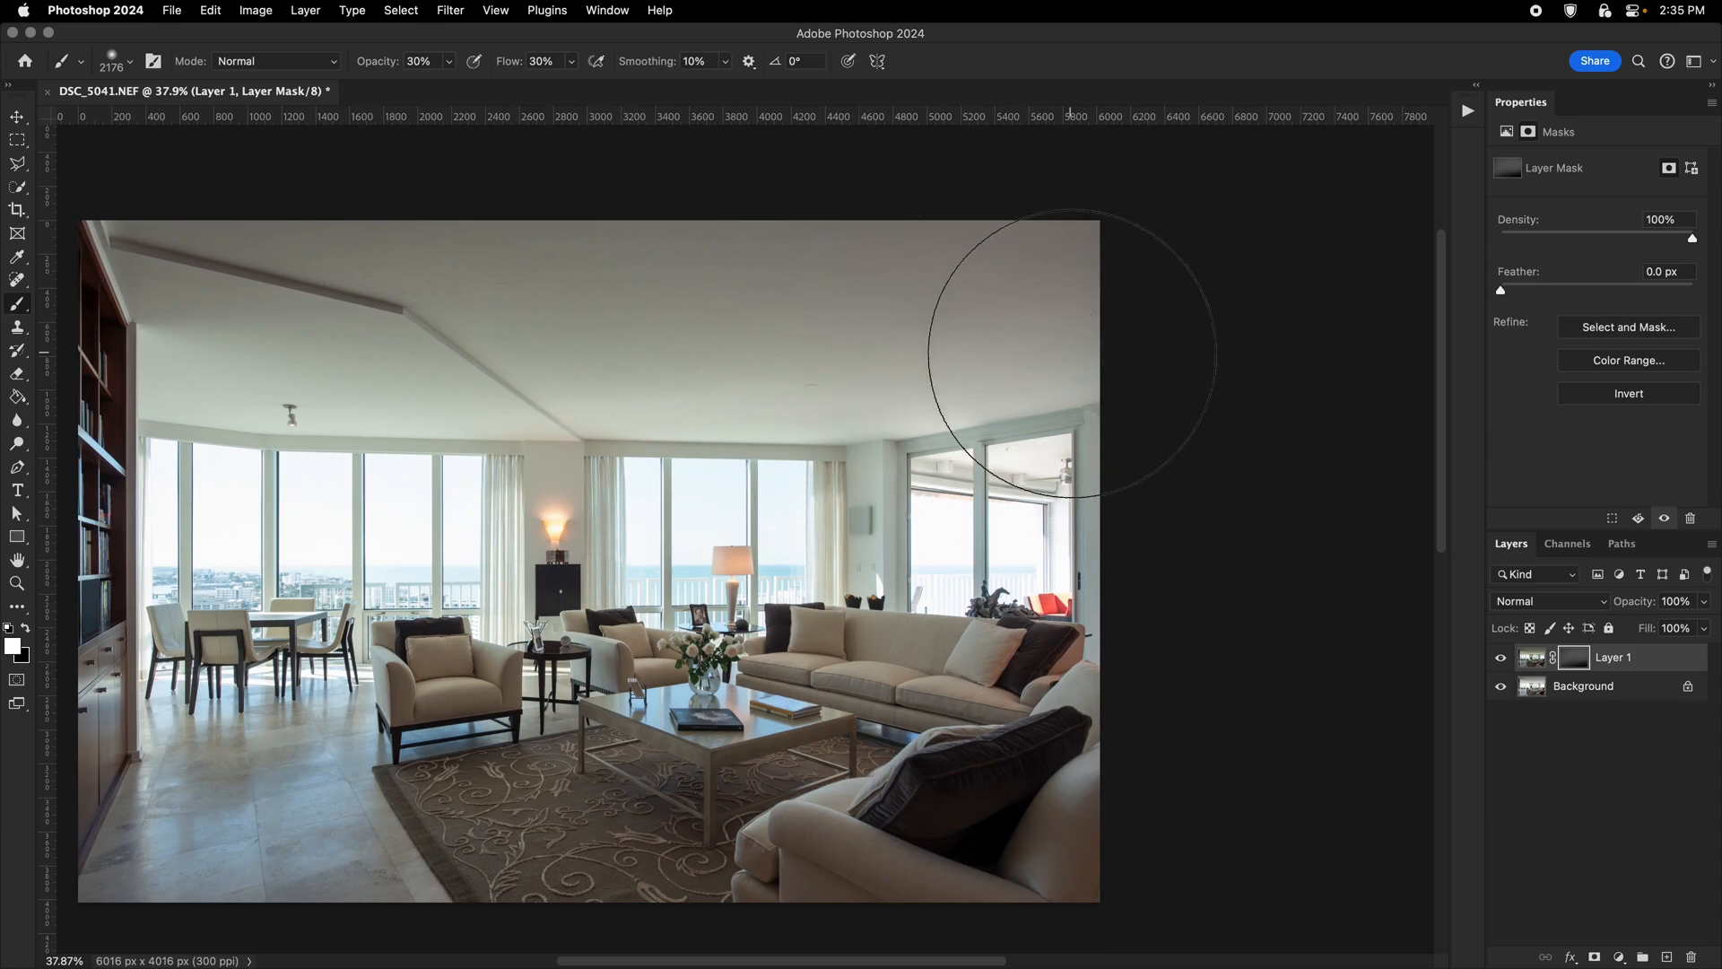
{"action": "left_click_drag", "start_coordinate": [714, 529], "coordinate": [731, 529]}
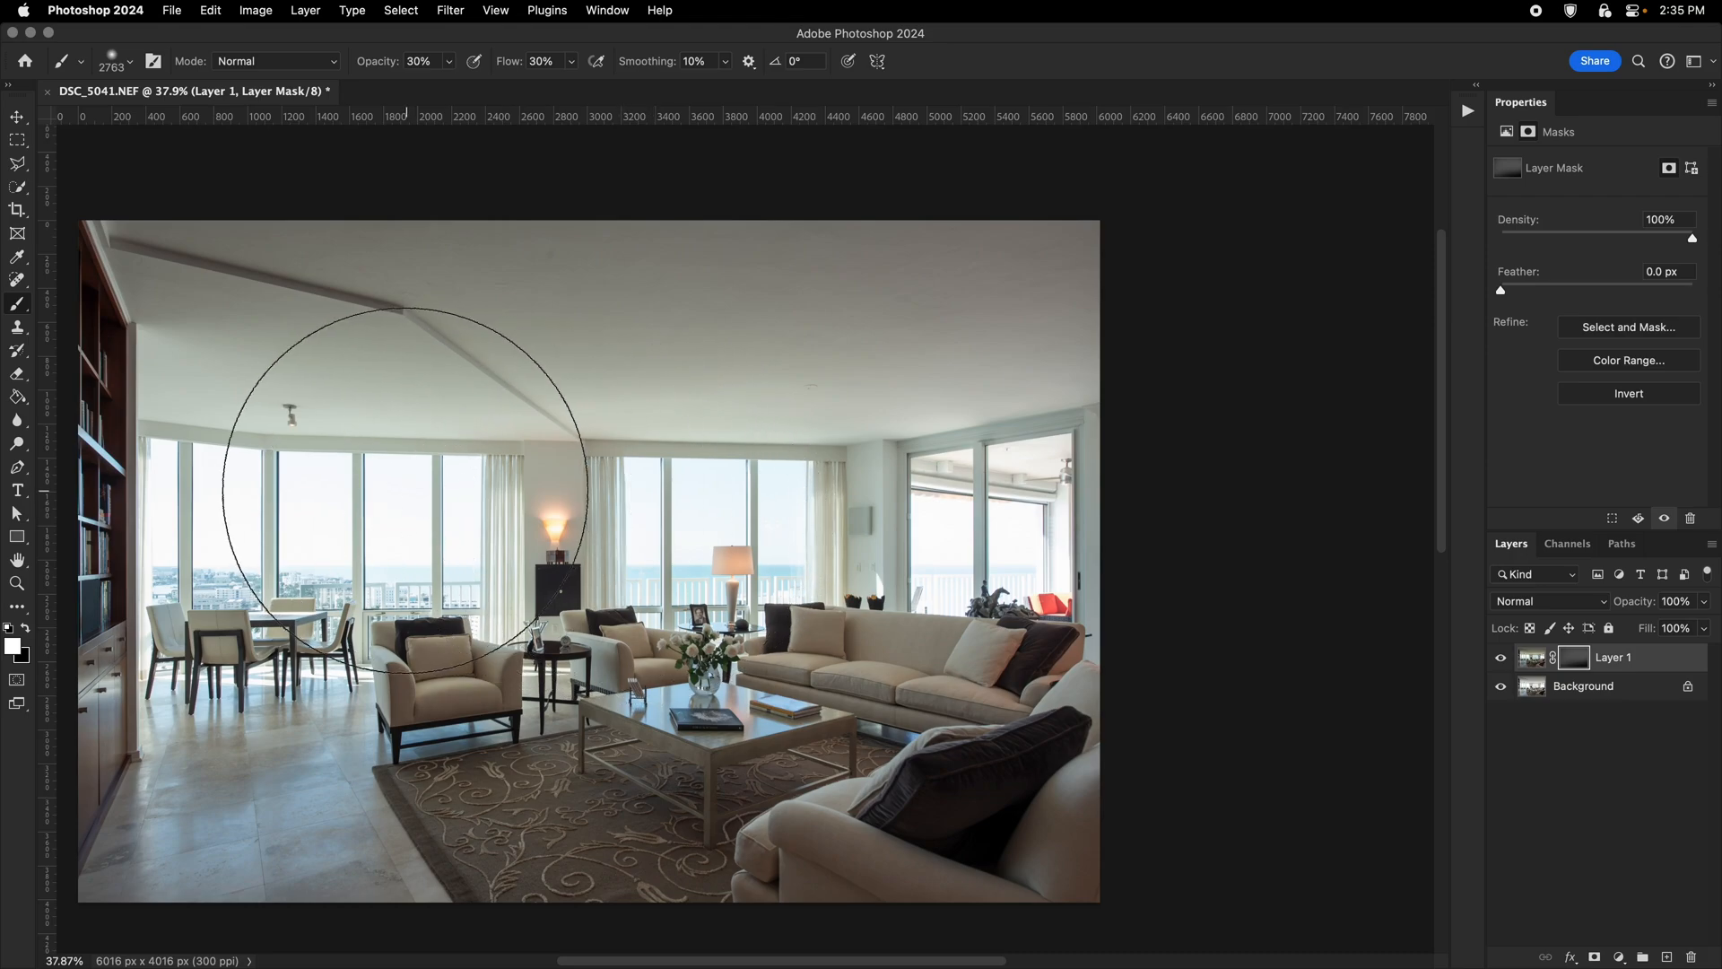
{"action": "mouse_move", "coordinate": [377, 392]}
{"action": "left_mouse_down"}
{"action": "mouse_move", "coordinate": [427, 423]}
{"action": "mouse_move", "coordinate": [397, 419]}
{"action": "left_mouse_up"}
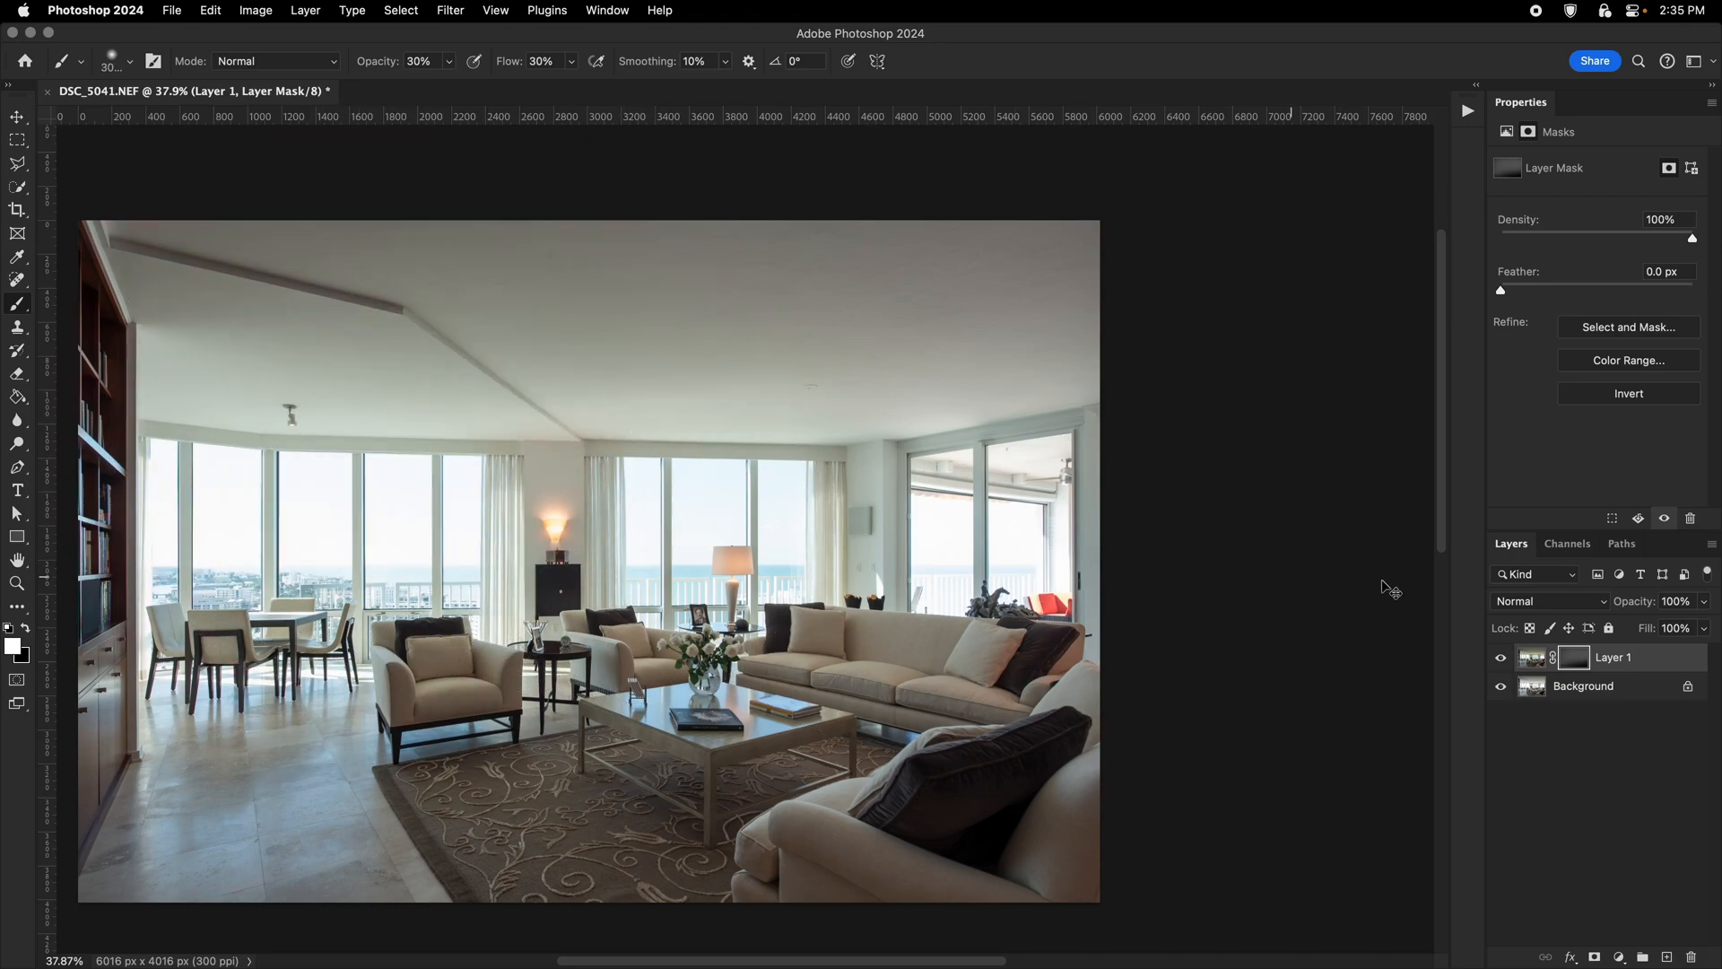
{"action": "key", "text": "super+z"}
{"action": "key", "text": "super+z"}
{"action": "key", "text": "super+z"}
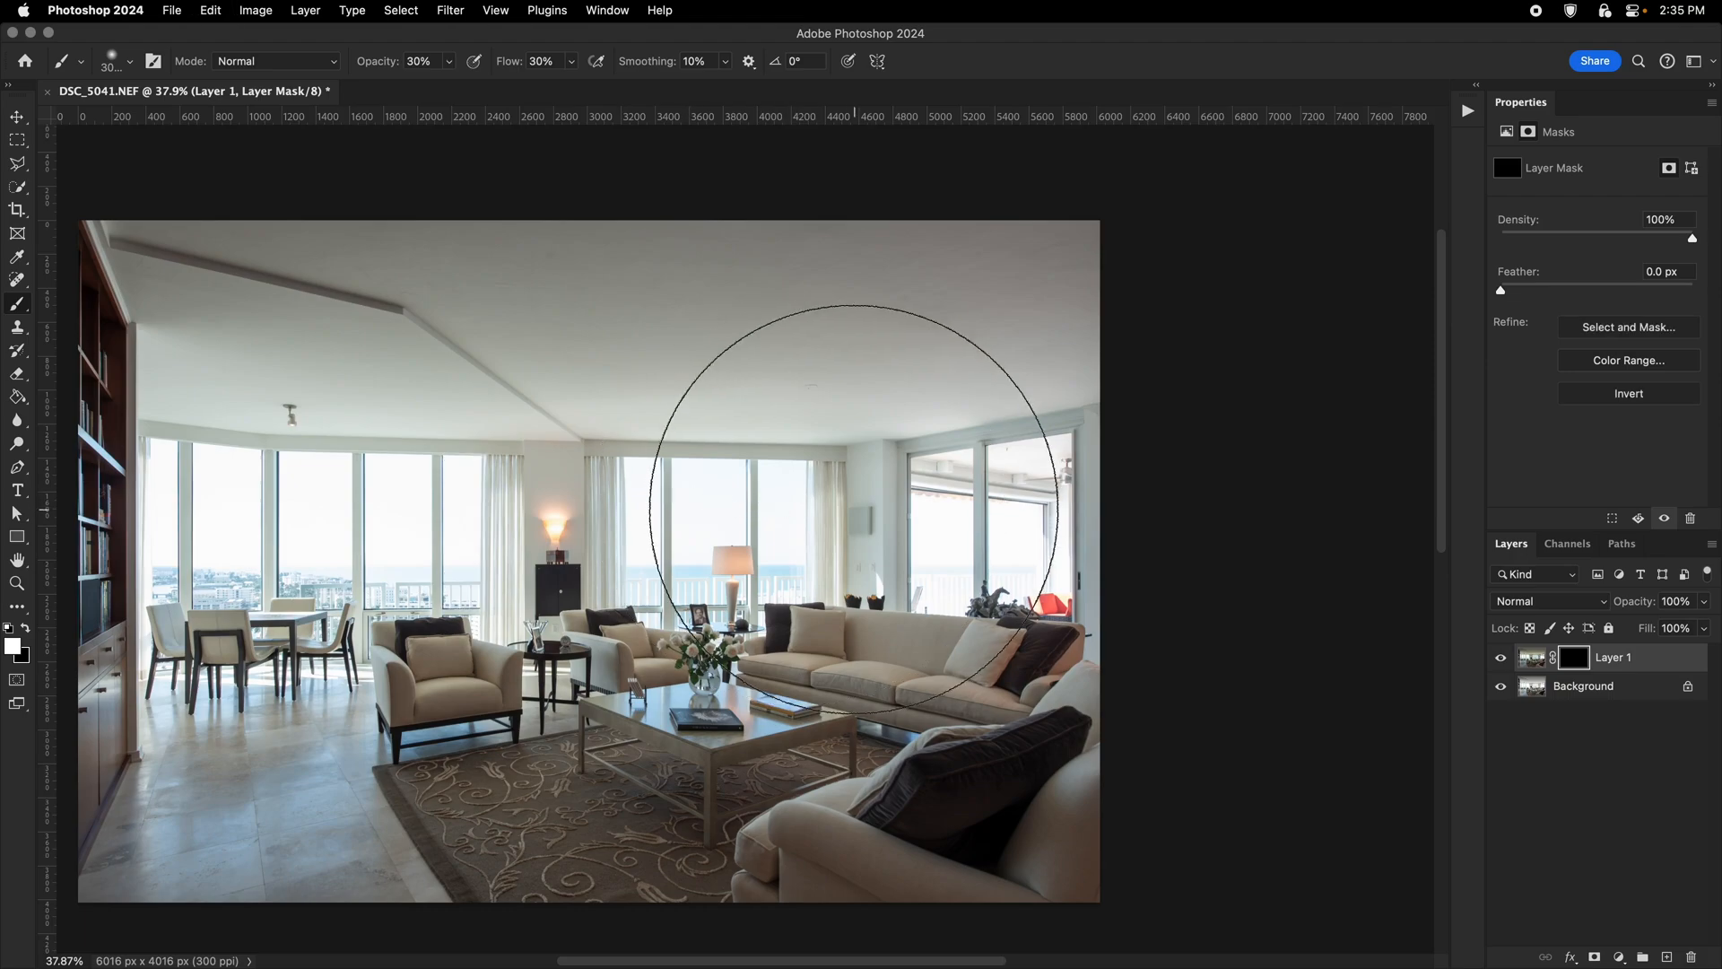
Try a white stroke from the dining-area windows across to the balcony doors on the mask, and undo it.
{"action": "mouse_move", "coordinate": [394, 502]}
{"action": "left_mouse_down"}
{"action": "mouse_move", "coordinate": [283, 538]}
{"action": "mouse_move", "coordinate": [384, 518]}
{"action": "mouse_move", "coordinate": [732, 581]}
{"action": "left_mouse_up"}
{"action": "mouse_move", "coordinate": [1051, 556]}
{"action": "left_mouse_down"}
{"action": "mouse_move", "coordinate": [1057, 465]}
{"action": "mouse_move", "coordinate": [933, 571]}
{"action": "left_mouse_up"}
{"action": "key", "text": "super+z"}
{"action": "key", "text": "super+z"}
{"action": "key", "text": "super+z"}
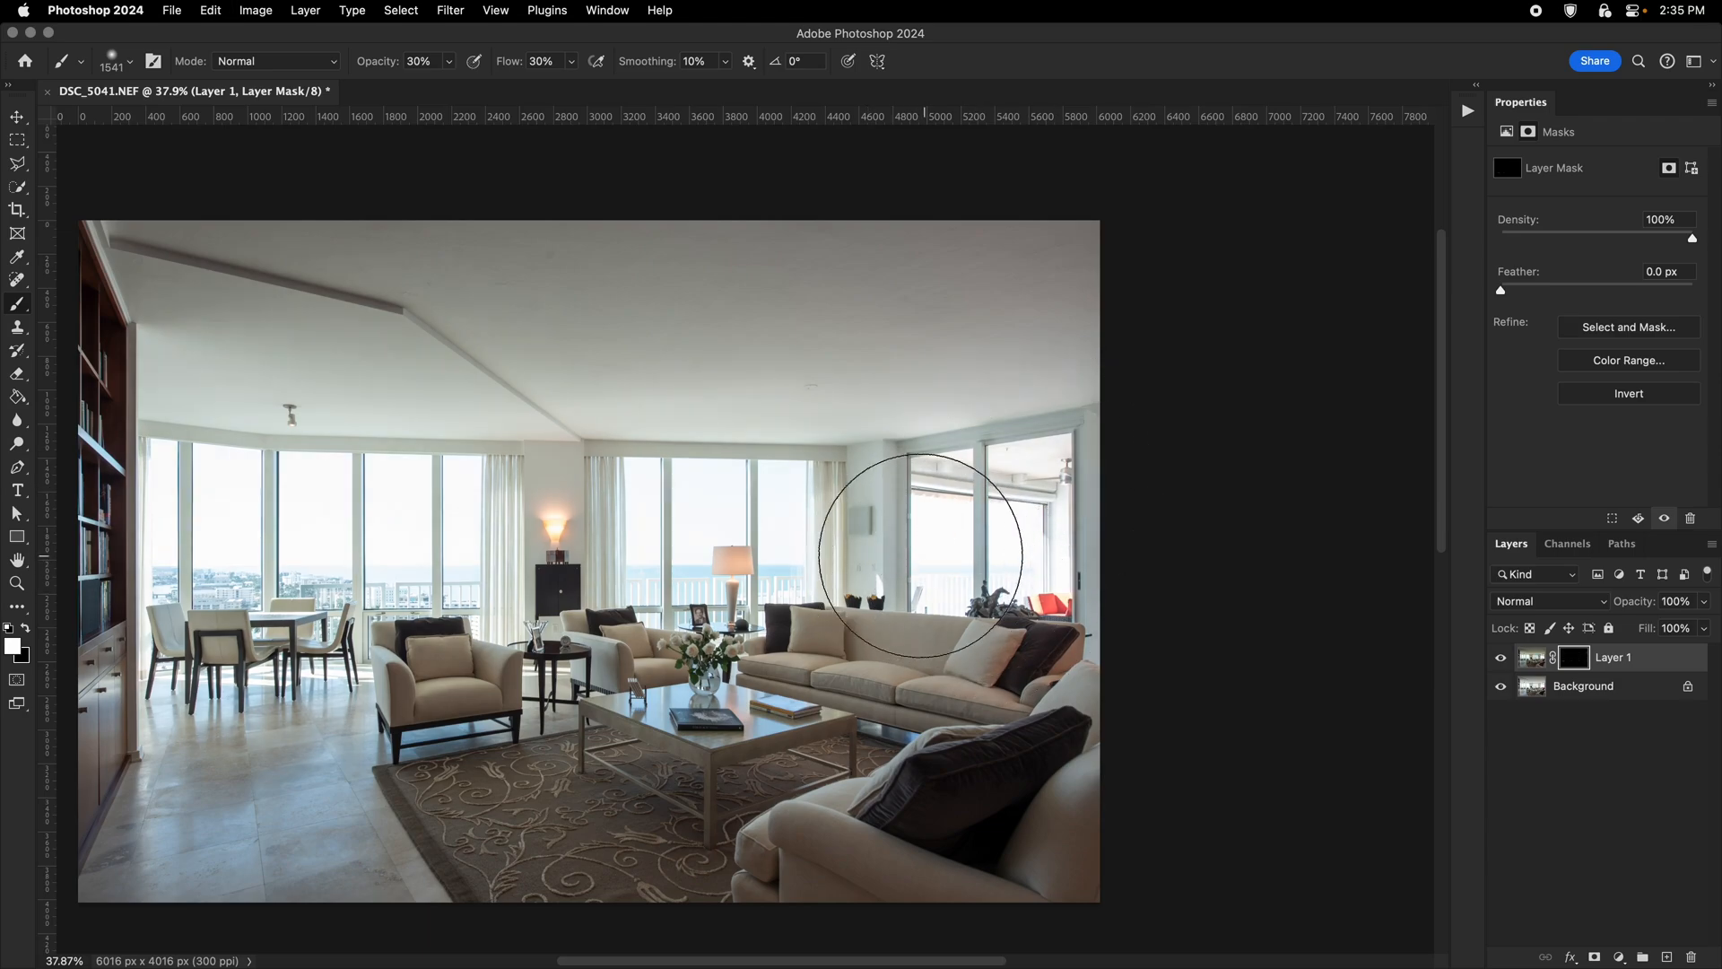
Try white strokes over the ceiling and room with My Soft Brush at 0% hardness, and undo them.
{"action": "mouse_move", "coordinate": [554, 528]}
{"action": "left_mouse_down"}
{"action": "mouse_move", "coordinate": [786, 532]}
{"action": "mouse_move", "coordinate": [689, 505]}
{"action": "mouse_move", "coordinate": [790, 504]}
{"action": "left_mouse_up"}
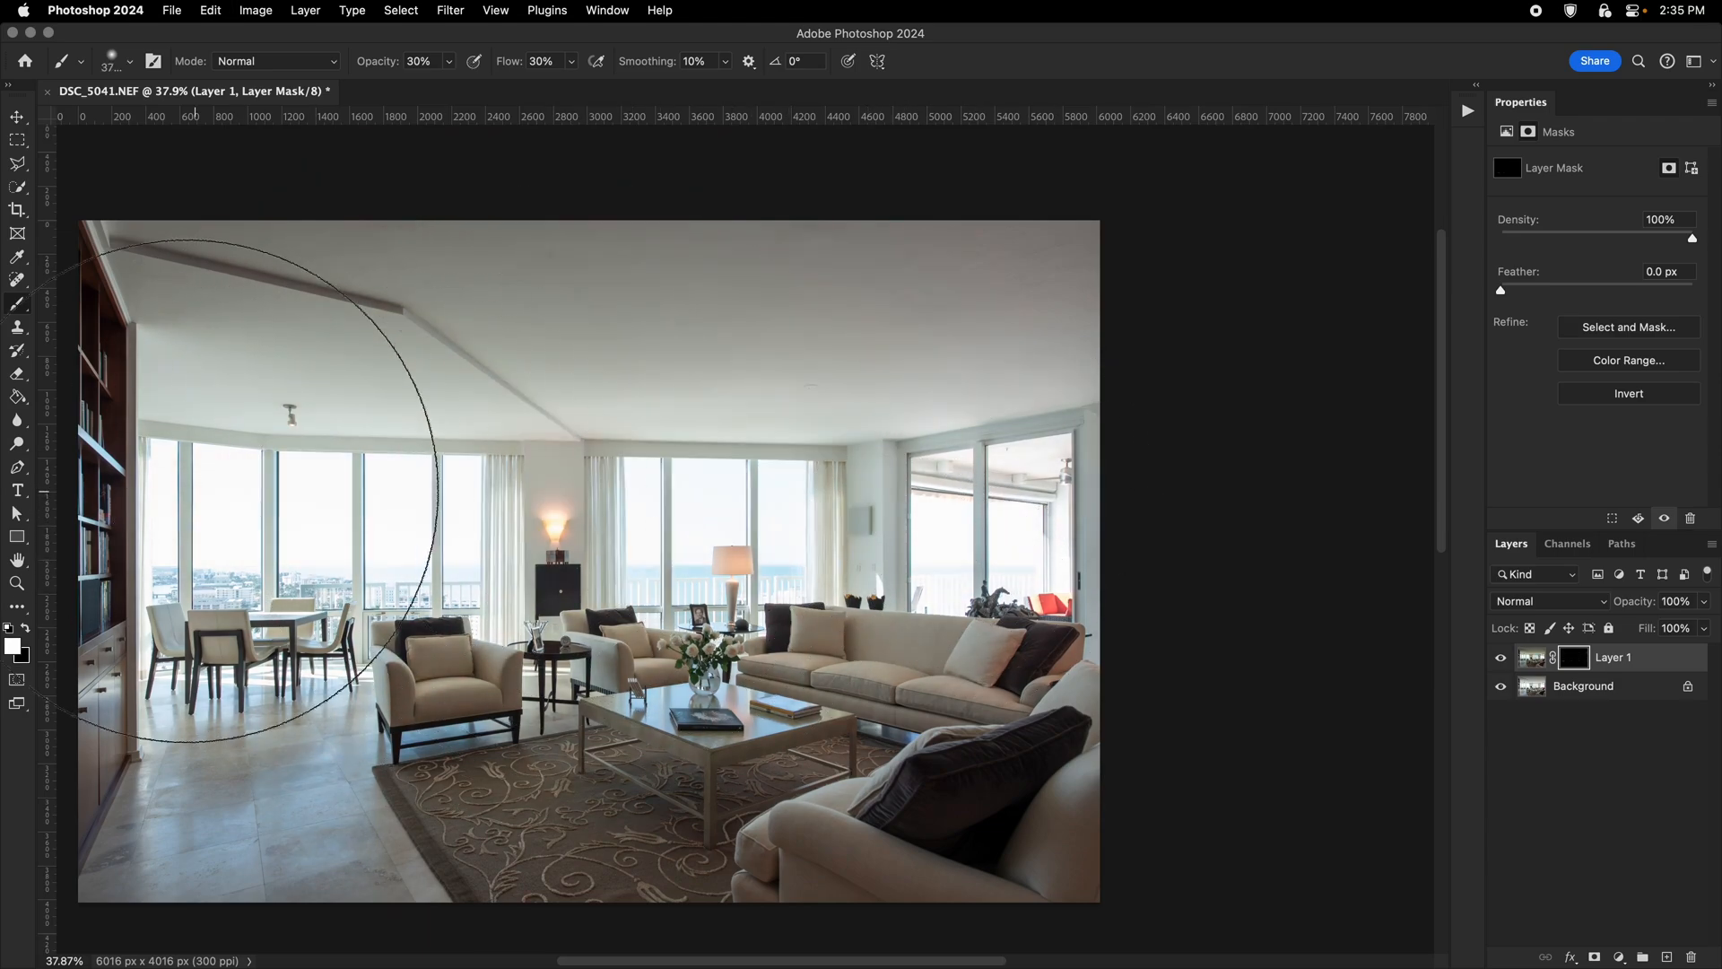
{"action": "right_click", "coordinate": [435, 495]}
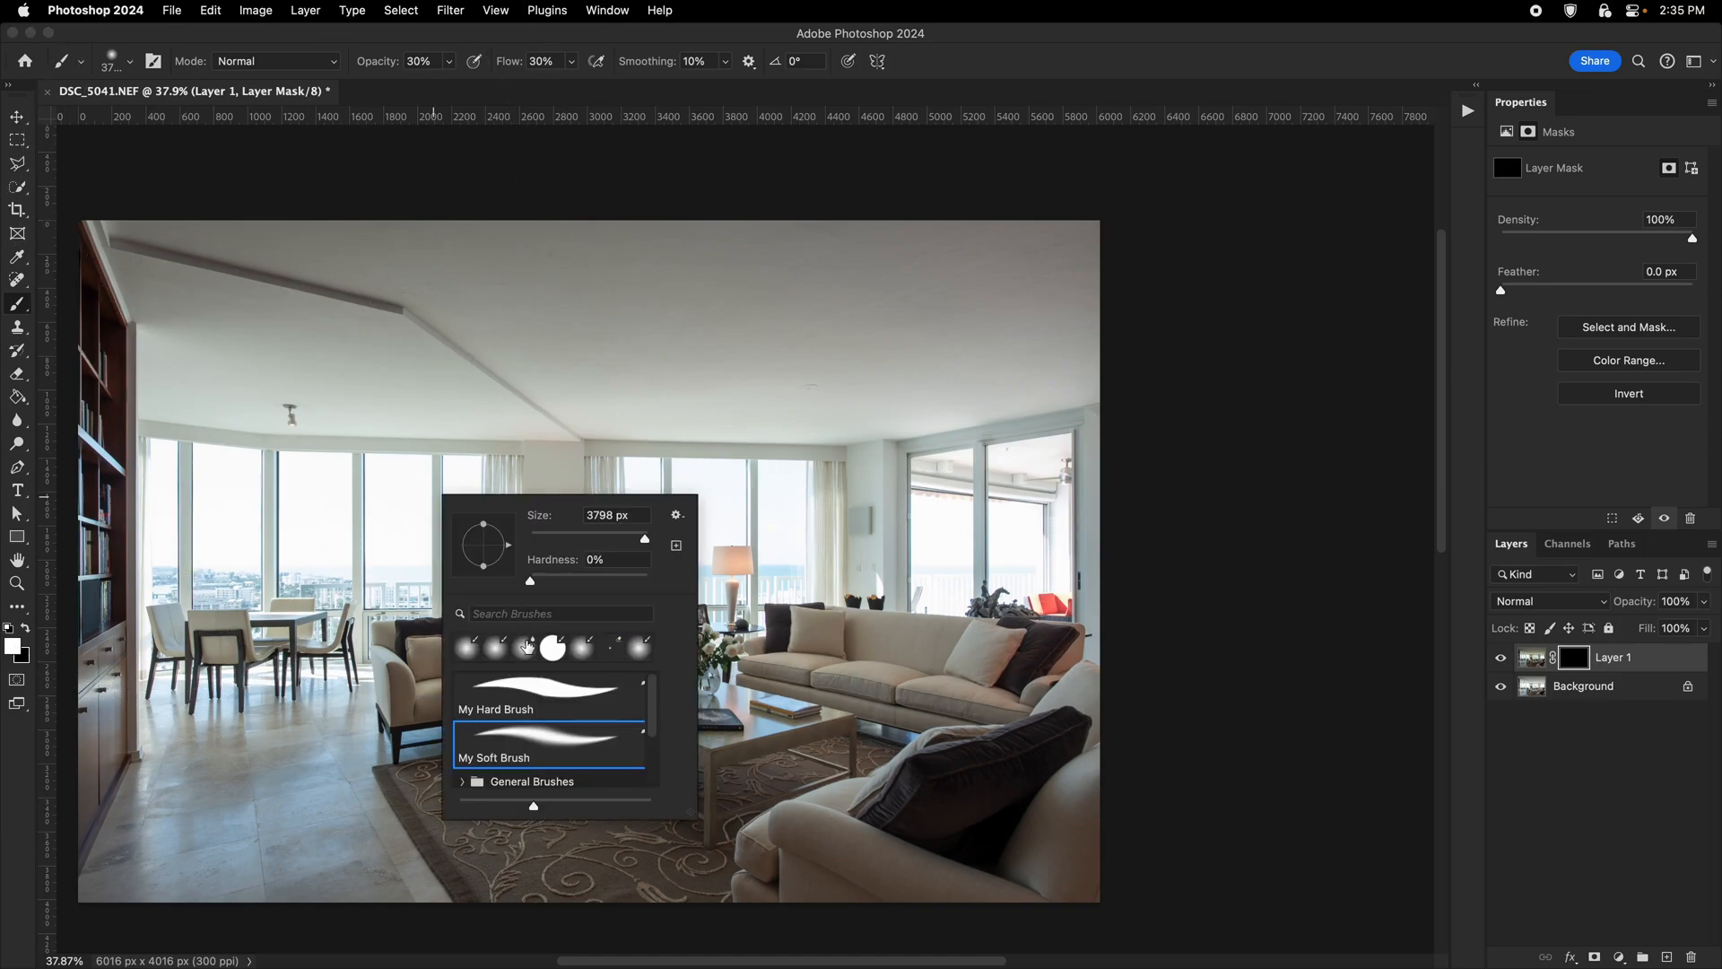
{"action": "double_click", "coordinate": [525, 734]}
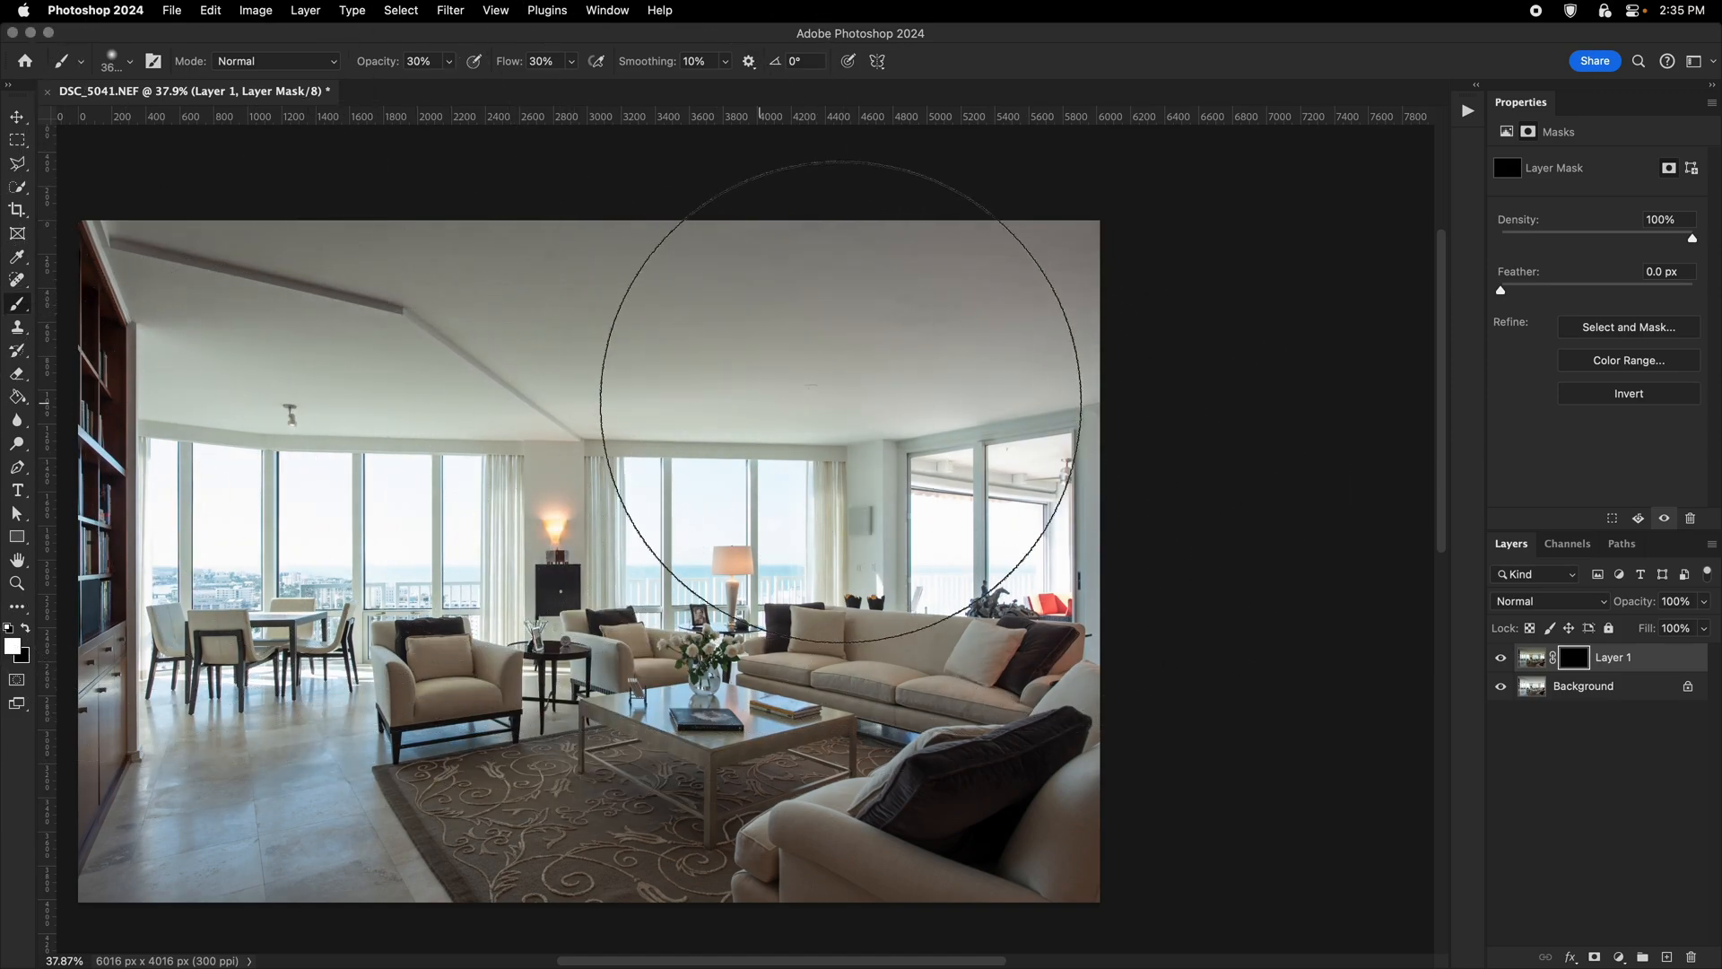
{"action": "mouse_move", "coordinate": [1044, 335]}
{"action": "left_mouse_down"}
{"action": "mouse_move", "coordinate": [346, 340]}
{"action": "mouse_move", "coordinate": [953, 360]}
{"action": "mouse_move", "coordinate": [1037, 394]}
{"action": "left_mouse_up"}
{"action": "left_click_drag", "start_coordinate": [853, 527], "coordinate": [762, 531], "text": "ctrl+alt"}
{"action": "left_click_drag", "start_coordinate": [460, 710], "coordinate": [421, 711], "text": "ctrl+alt"}
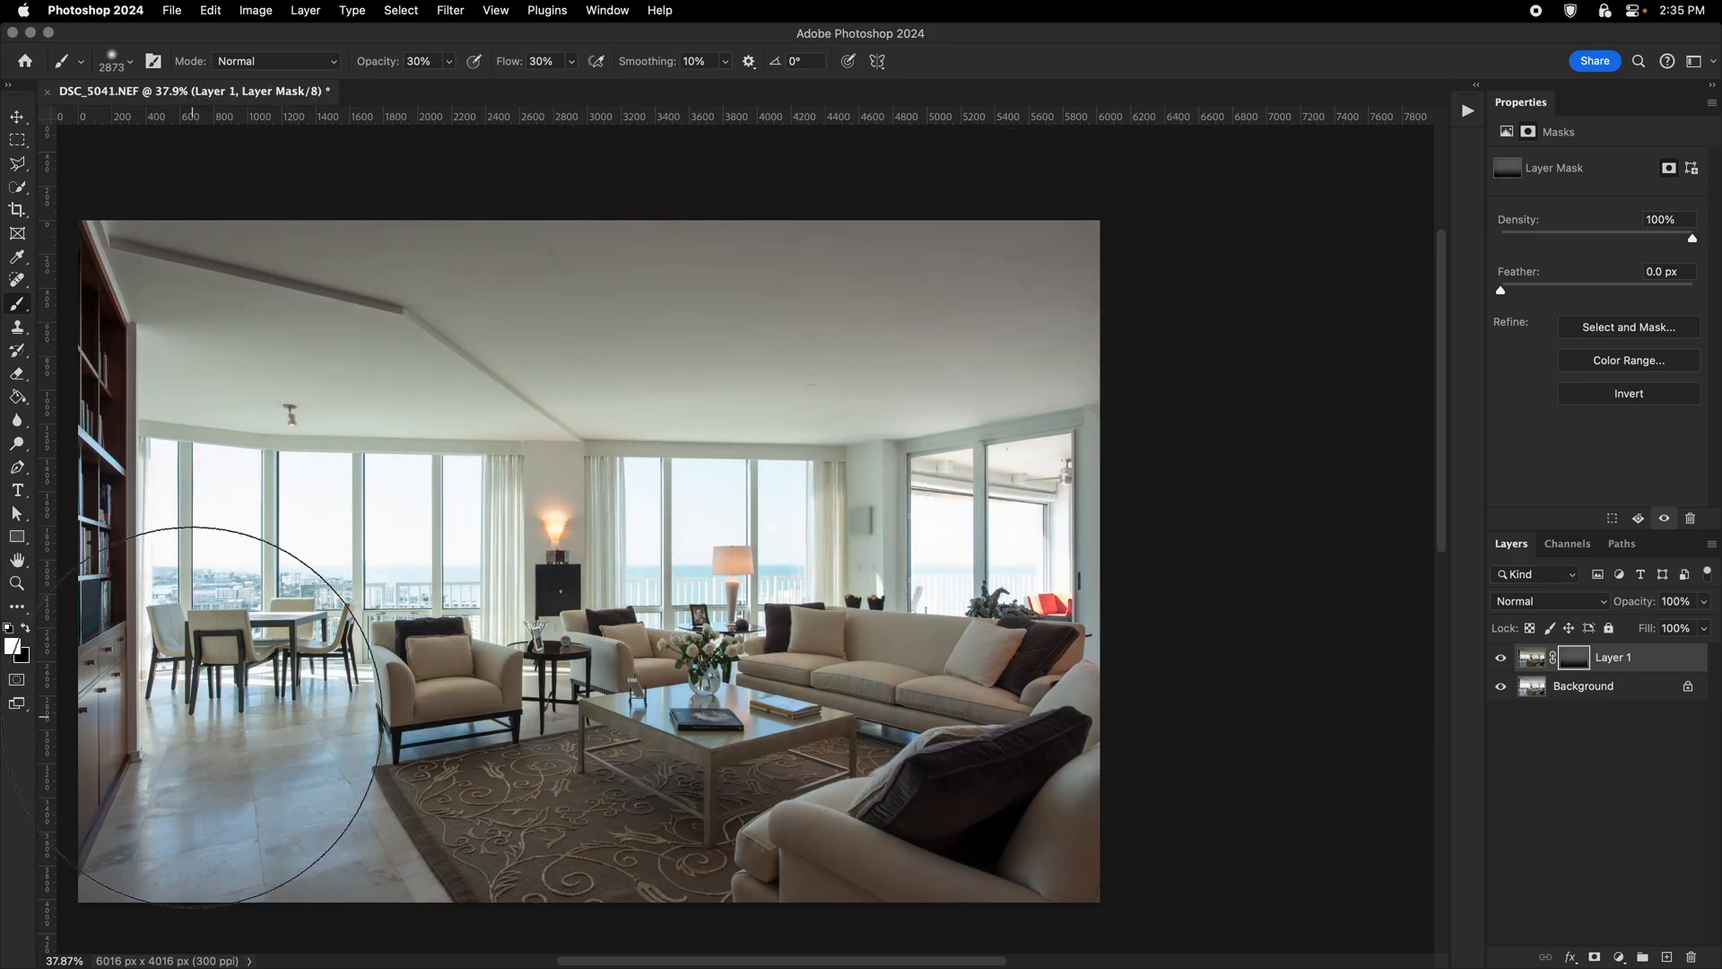
{"action": "key", "text": "ctrl+z"}
Set the brush opacity to 100% and paint white over the whole room on Layer 1's mask.
{"action": "key", "text": "v"}
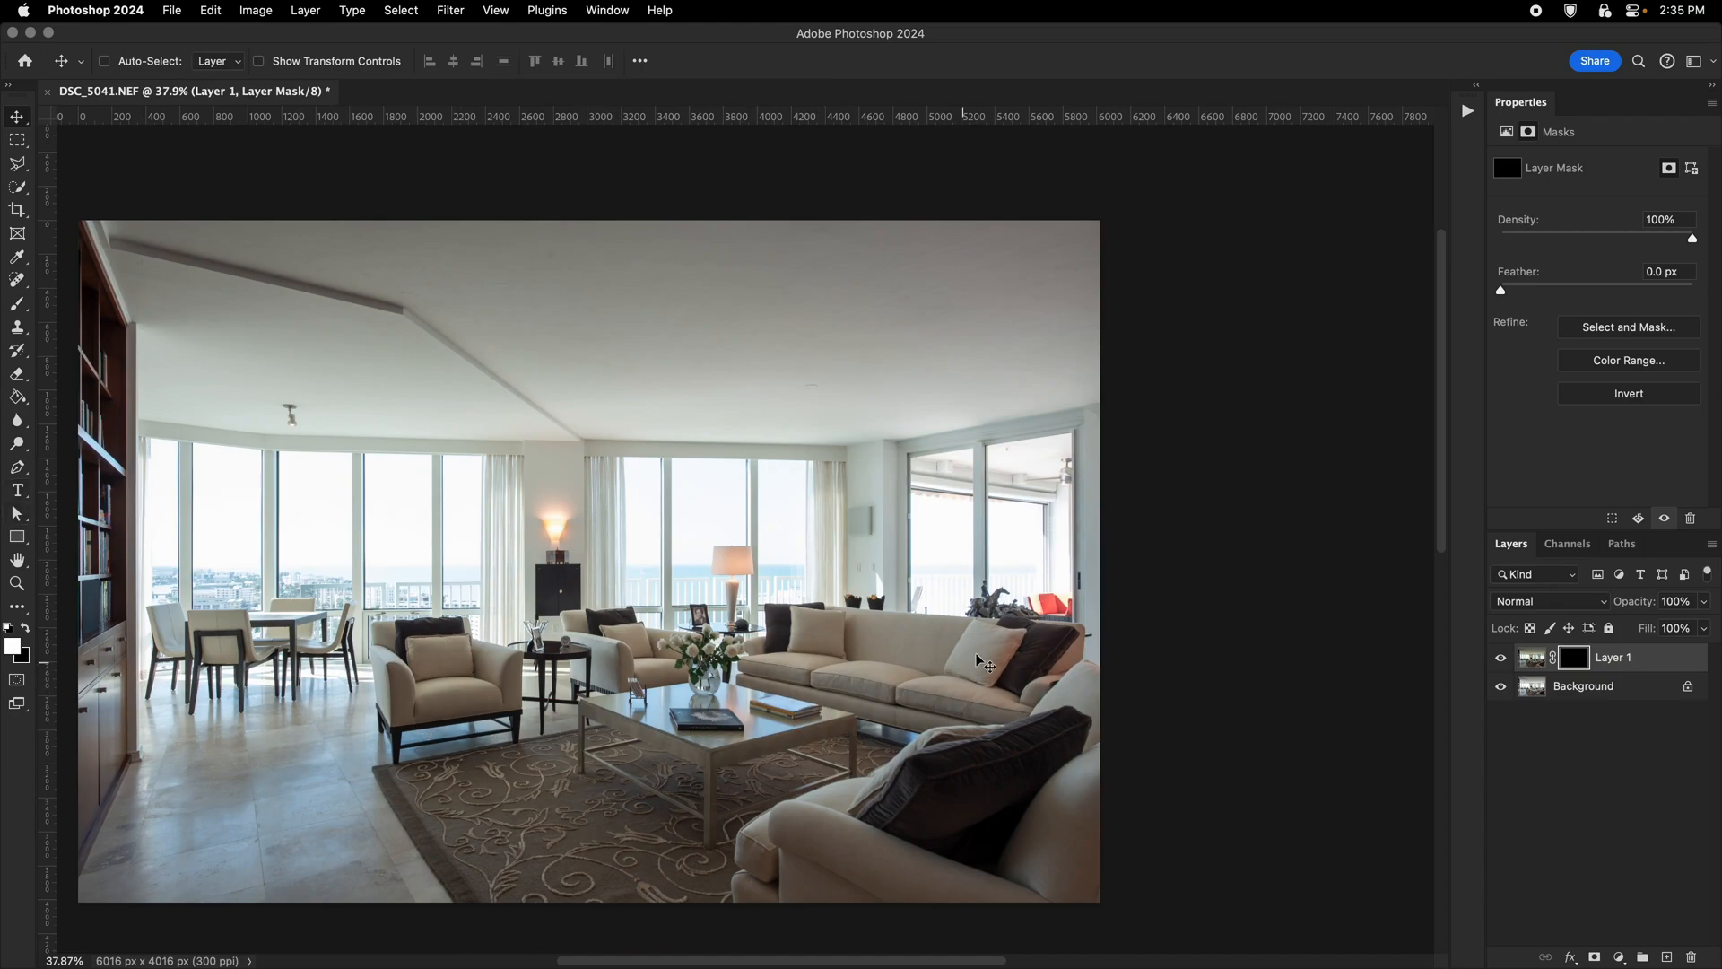
{"action": "key", "text": "b"}
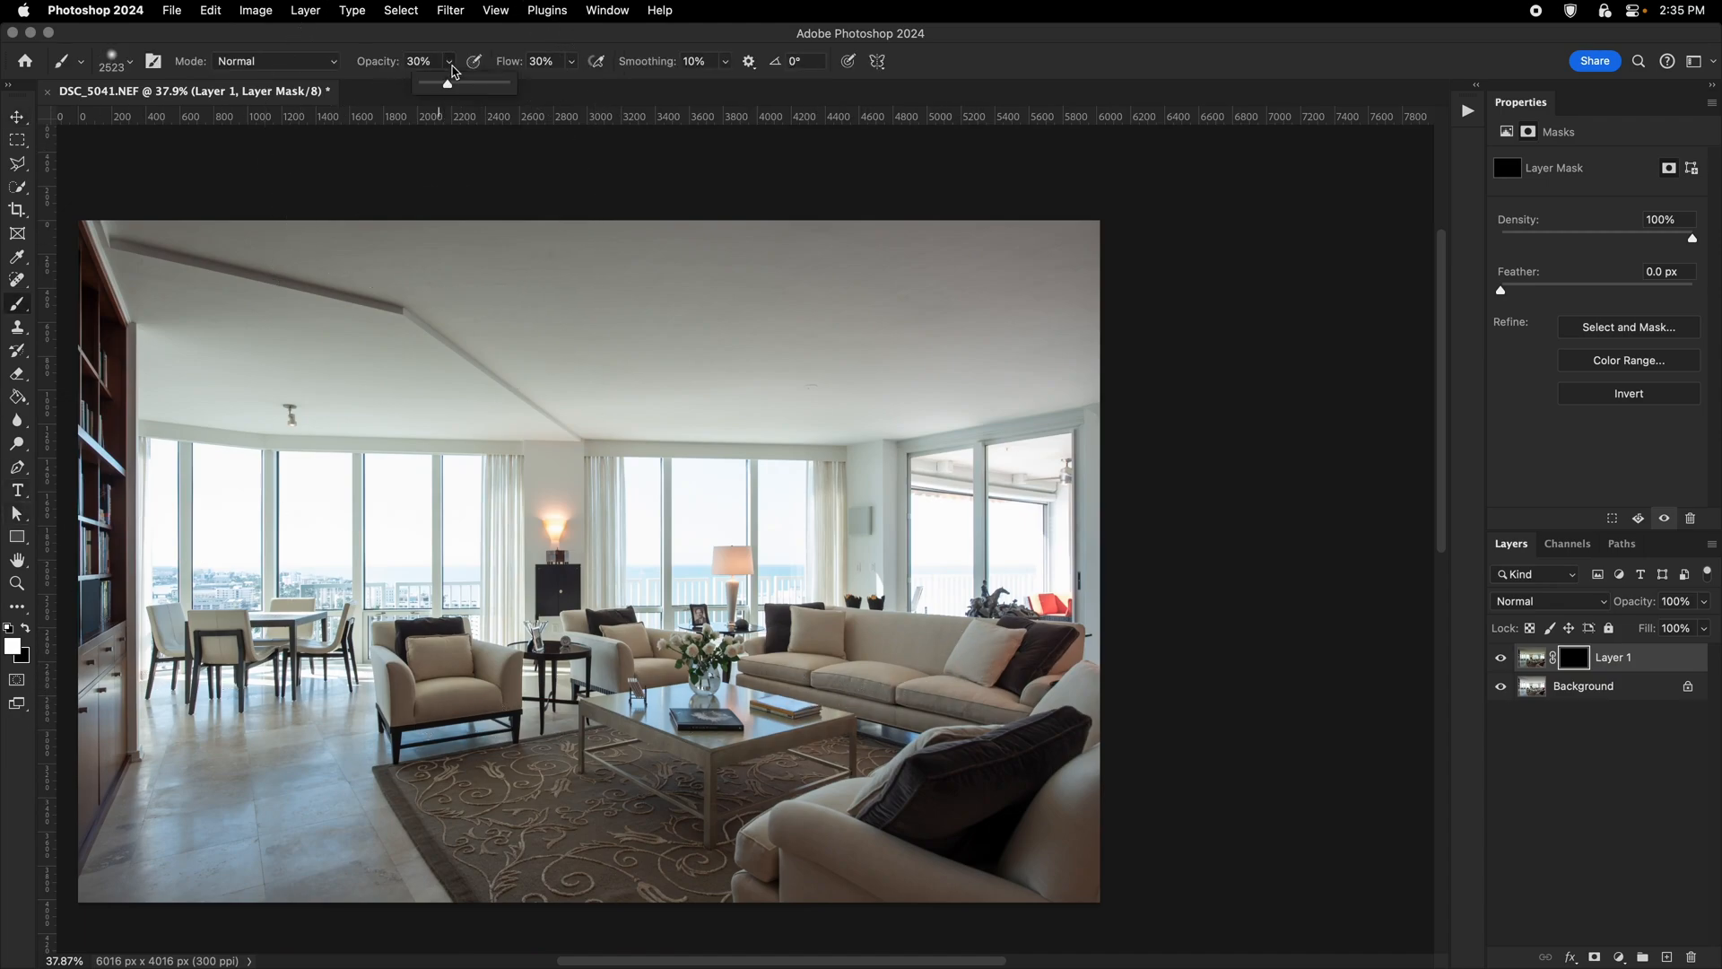
{"action": "left_click_drag", "start_coordinate": [510, 92], "coordinate": [516, 91]}
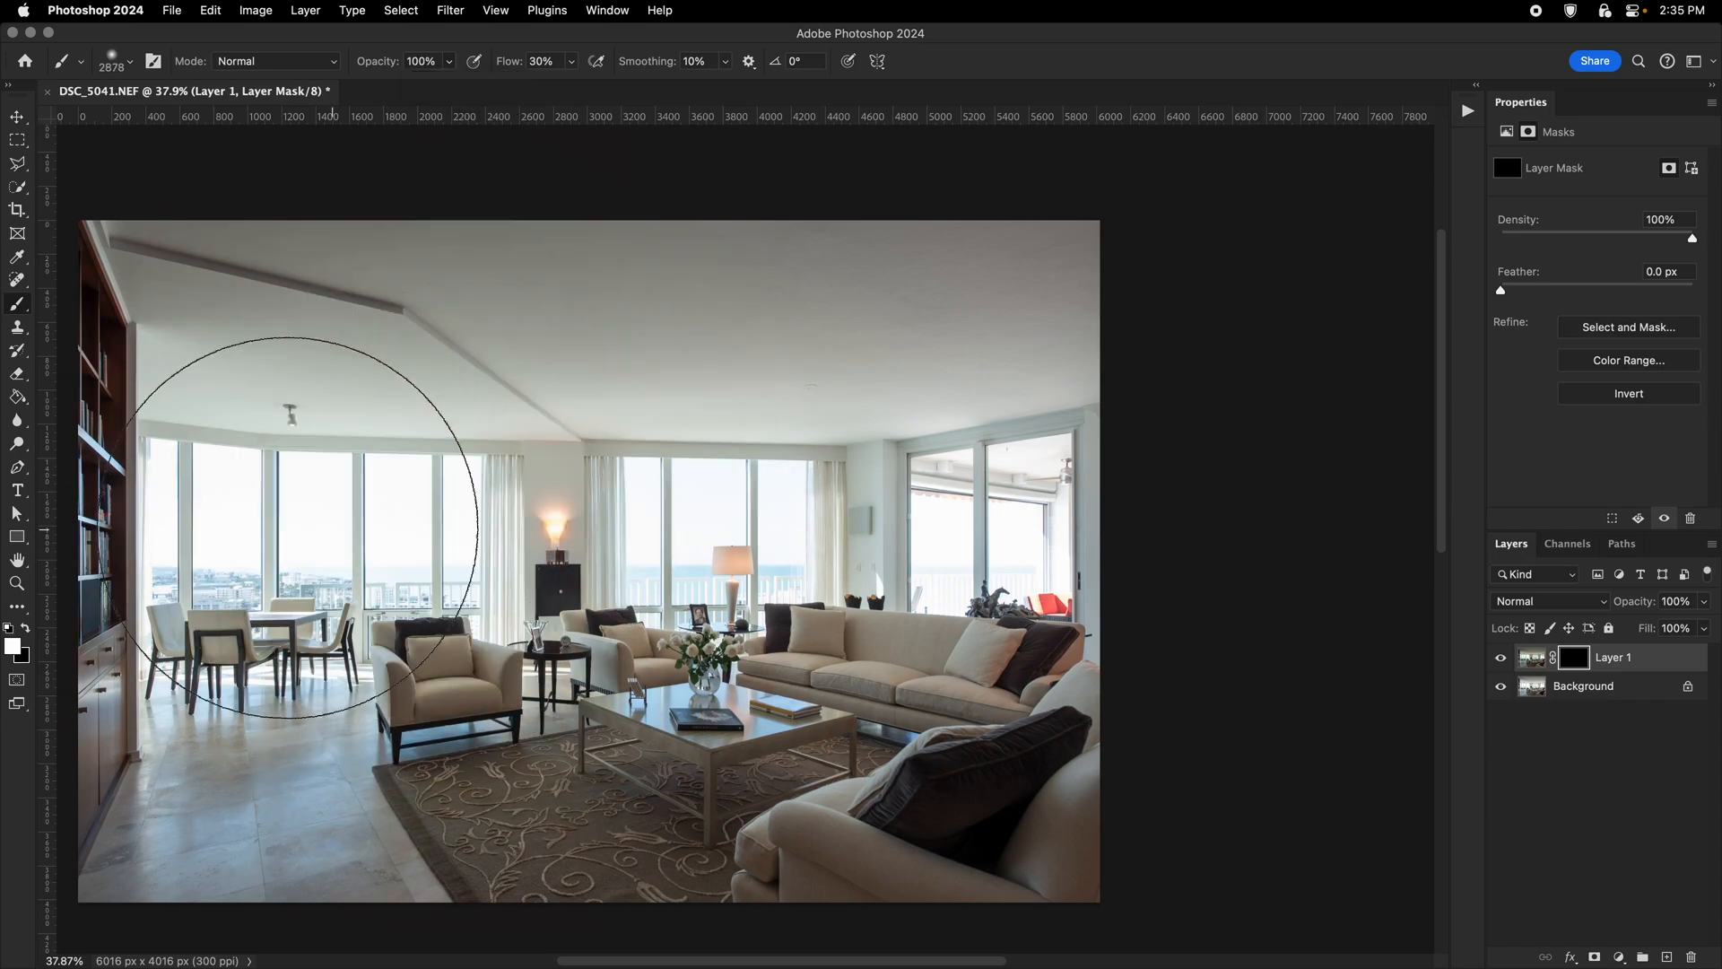
{"action": "mouse_move", "coordinate": [291, 527]}
{"action": "left_mouse_down"}
{"action": "mouse_move", "coordinate": [800, 511]}
{"action": "mouse_move", "coordinate": [353, 482]}
{"action": "mouse_move", "coordinate": [1065, 514]}
{"action": "mouse_move", "coordinate": [221, 522]}
{"action": "mouse_move", "coordinate": [1012, 551]}
{"action": "mouse_move", "coordinate": [330, 557]}
{"action": "mouse_move", "coordinate": [339, 574]}
{"action": "mouse_move", "coordinate": [961, 500]}
{"action": "mouse_move", "coordinate": [251, 558]}
{"action": "mouse_move", "coordinate": [637, 603]}
{"action": "left_mouse_up"}
{"action": "key", "text": "v"}
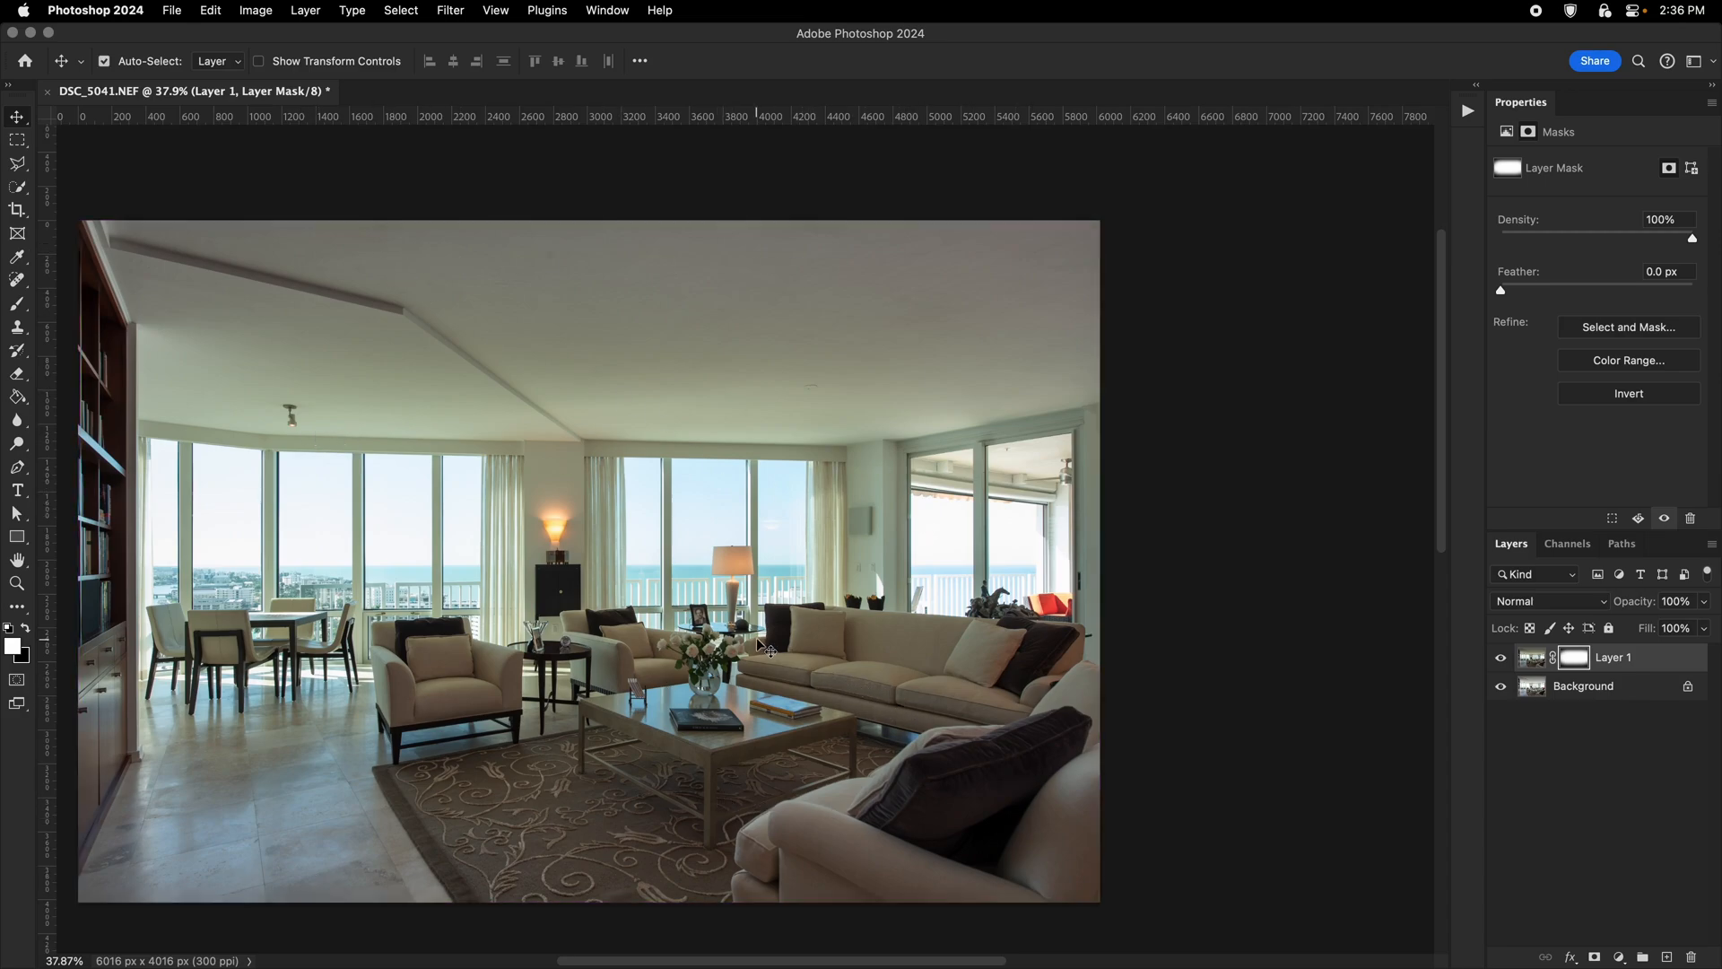
Return Layer 1's mask to solid black and set up My Soft Brush at 30% opacity.
{"action": "key", "text": "super+i"}
{"action": "key", "text": "b"}
{"action": "right_click", "coordinate": [673, 579]}
{"action": "double_click", "coordinate": [801, 832]}
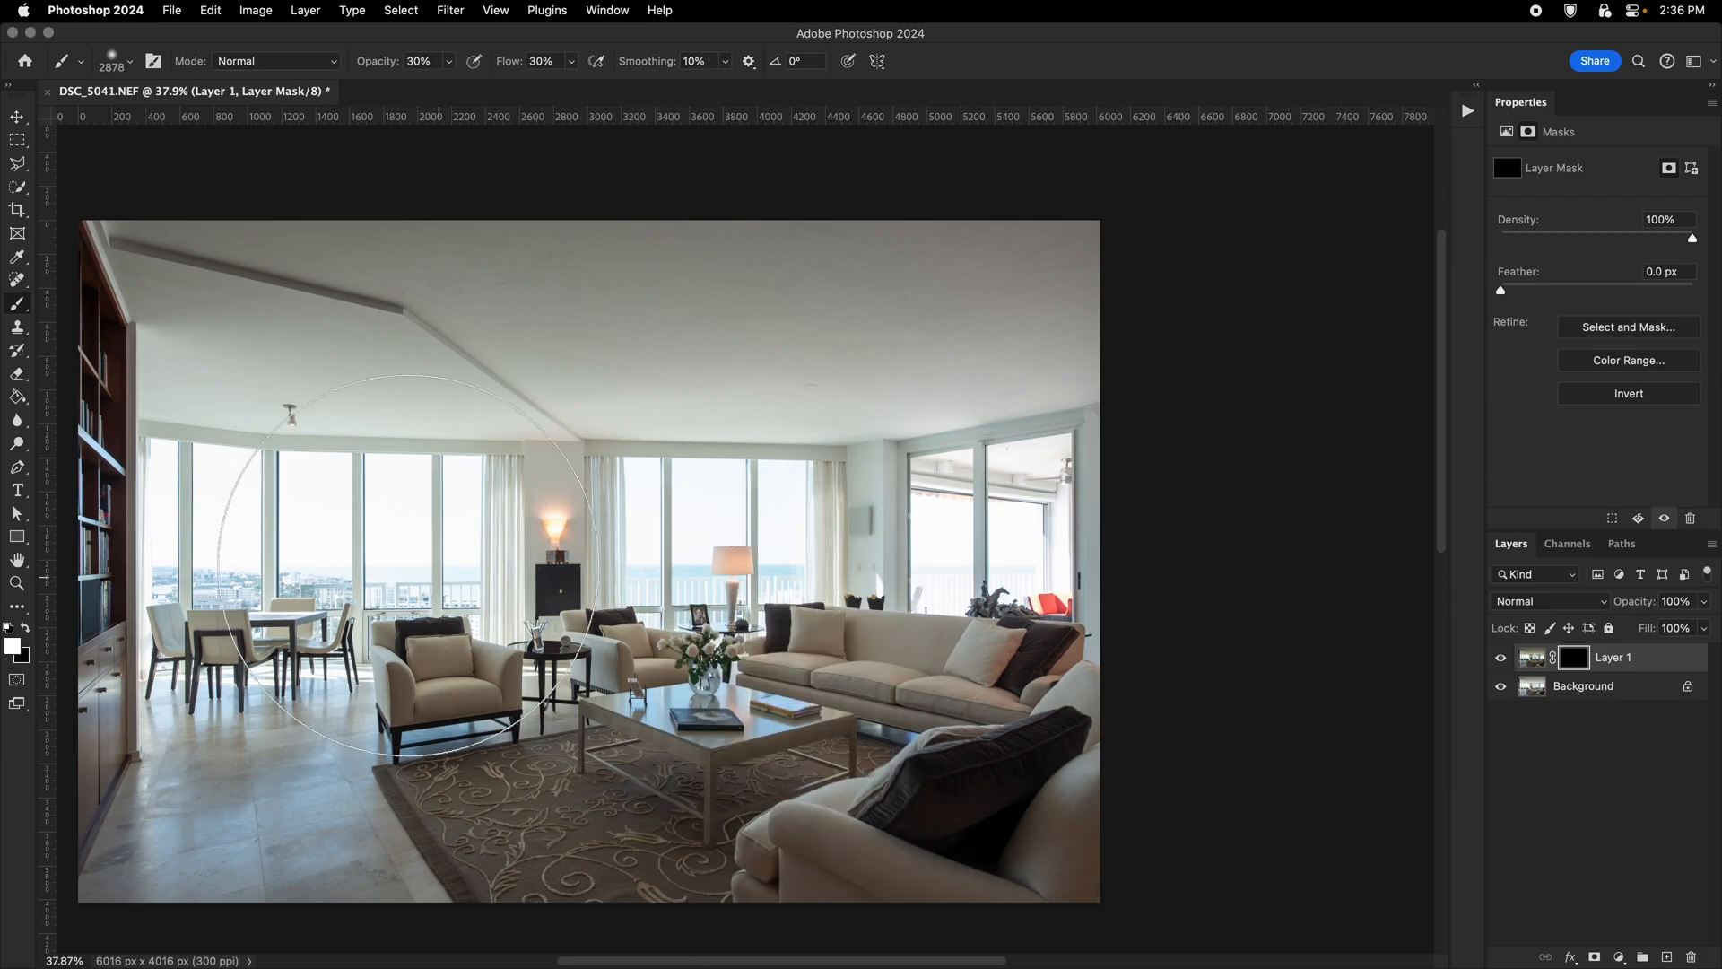
{"action": "key", "text": "3"}
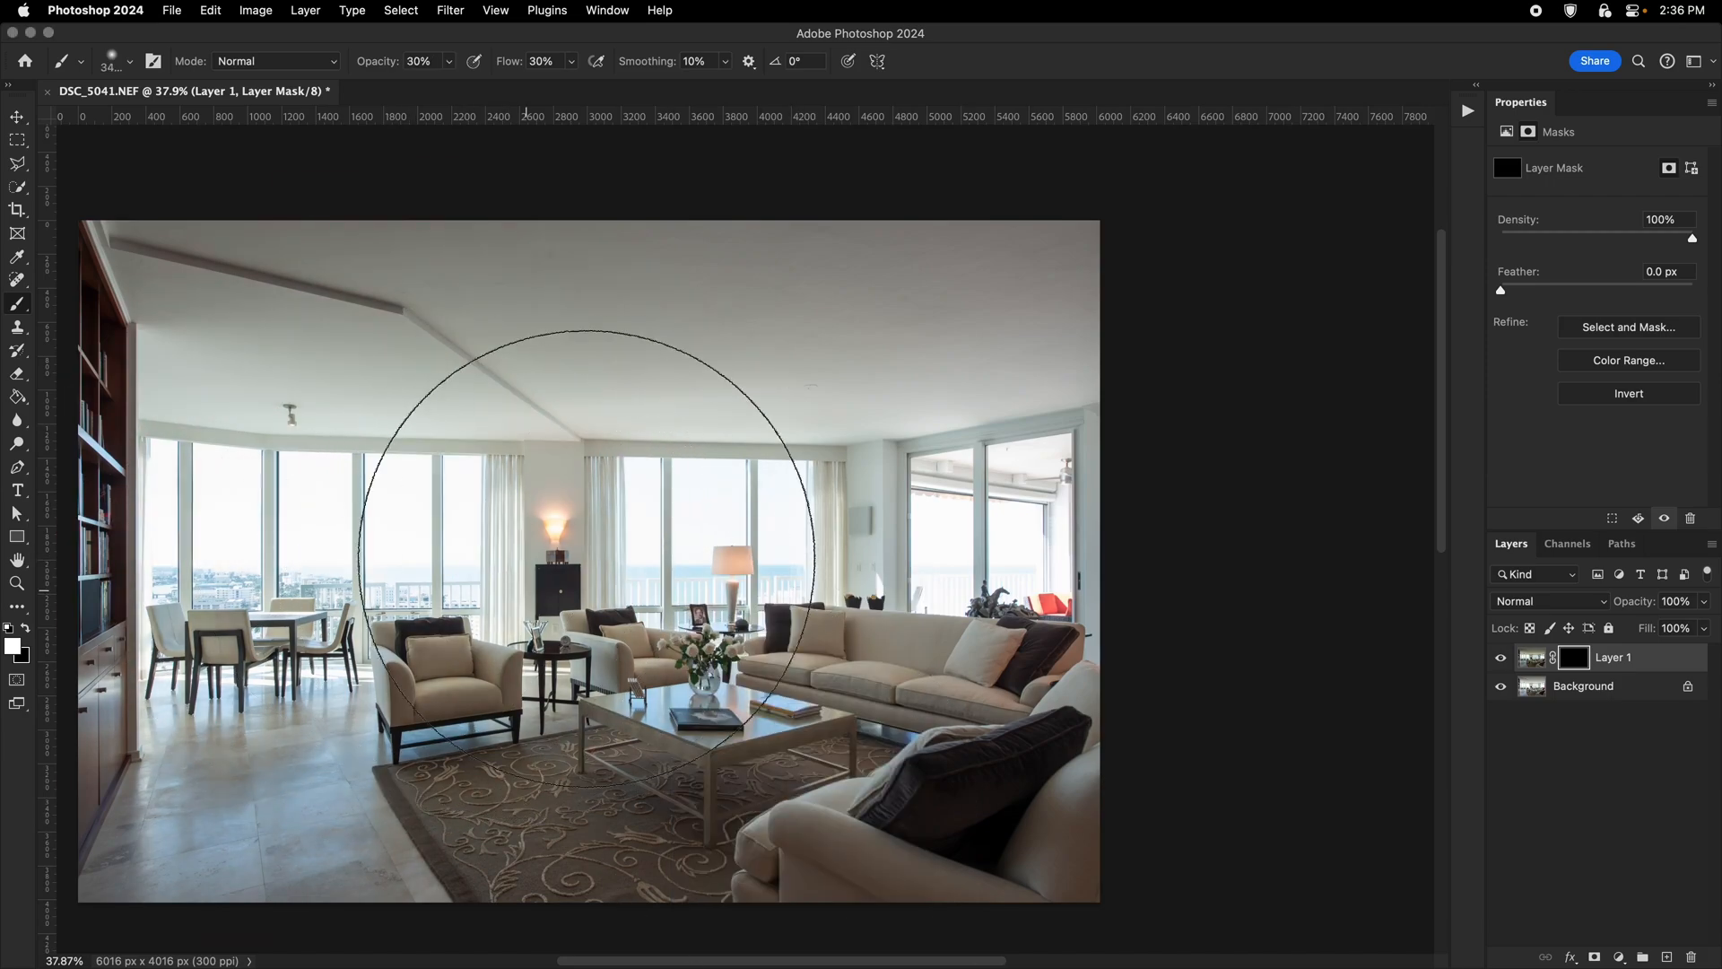
Brush white across the whole room on Layer 1's mask with a very large My Soft Brush at 30% opacity.
{"action": "key", "text": "z"}
{"action": "left_click_drag", "start_coordinate": [733, 480], "coordinate": [772, 463]}
{"action": "key", "text": "v"}
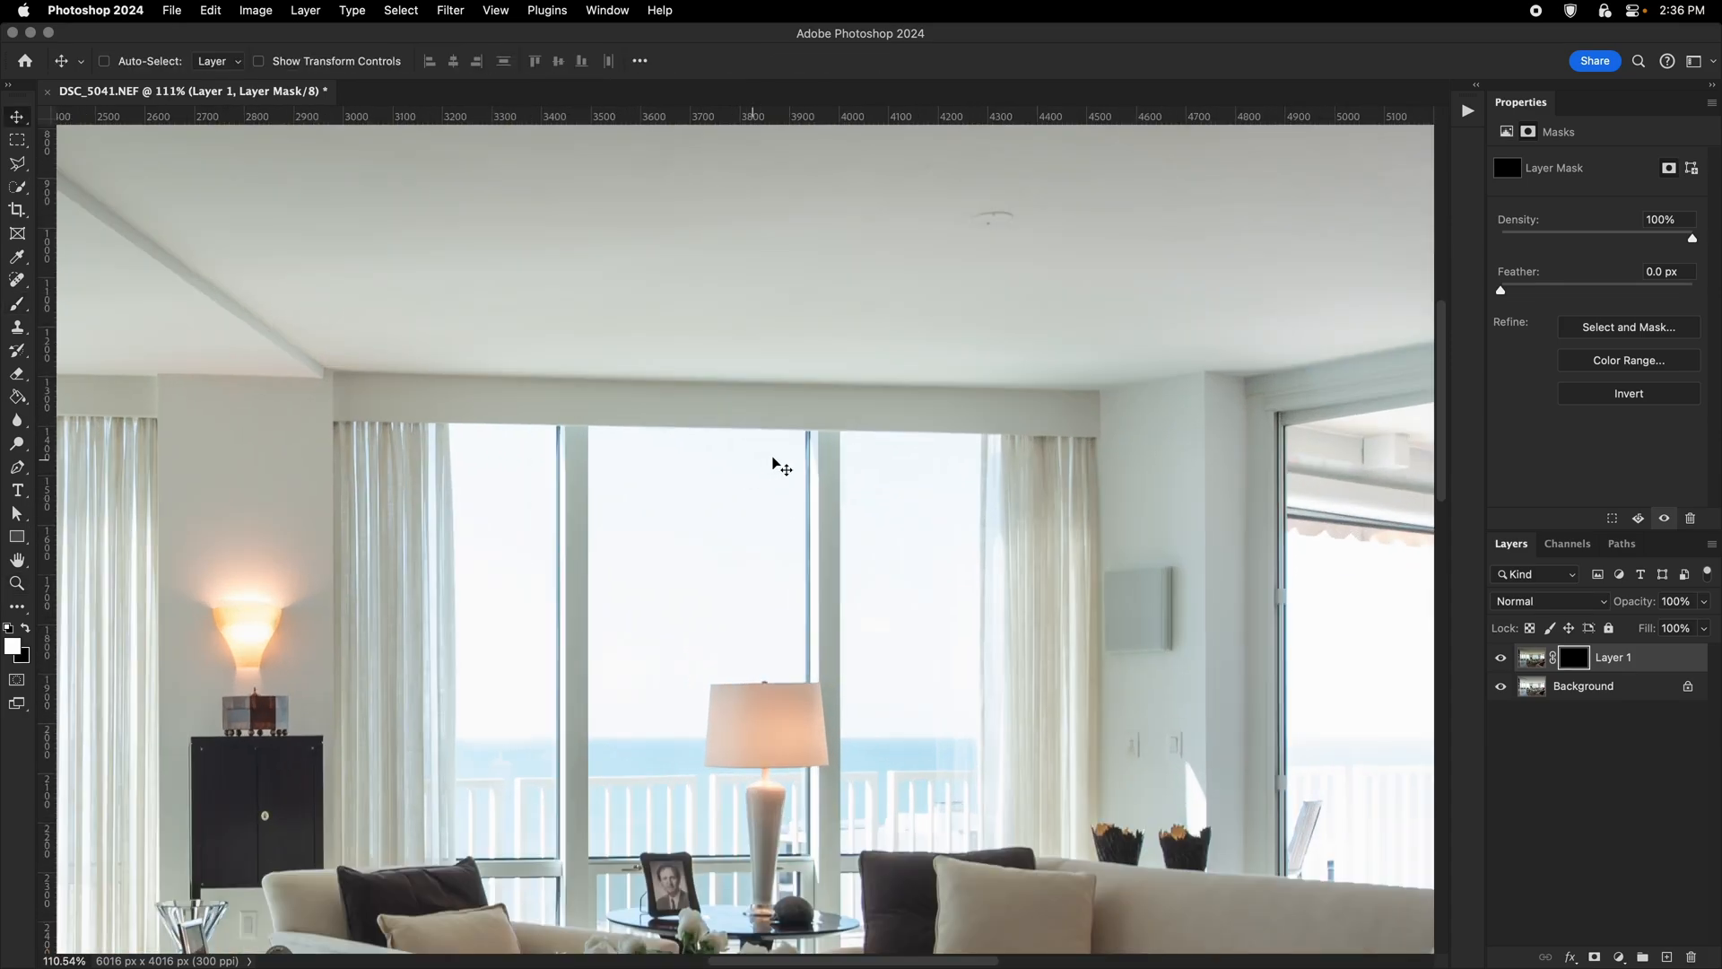
{"action": "scroll", "coordinate": [669, 664], "scroll_direction": "down", "scroll_amount": 5}
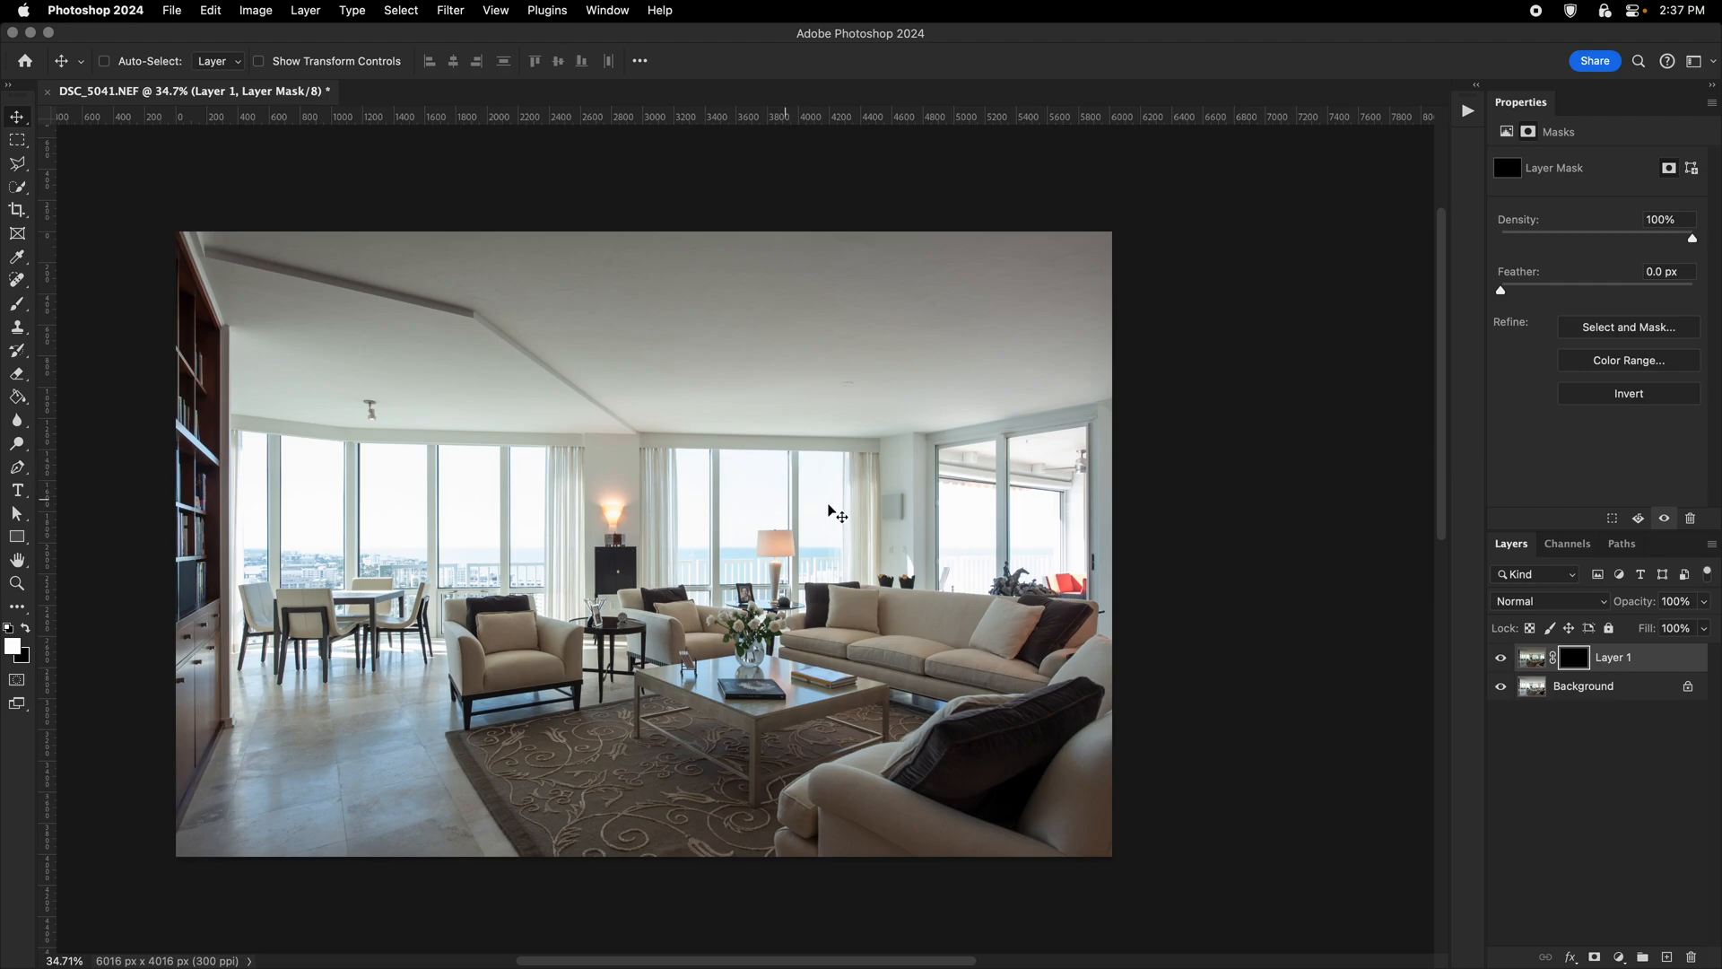
{"action": "key", "text": "b"}
{"action": "right_click", "coordinate": [509, 546]}
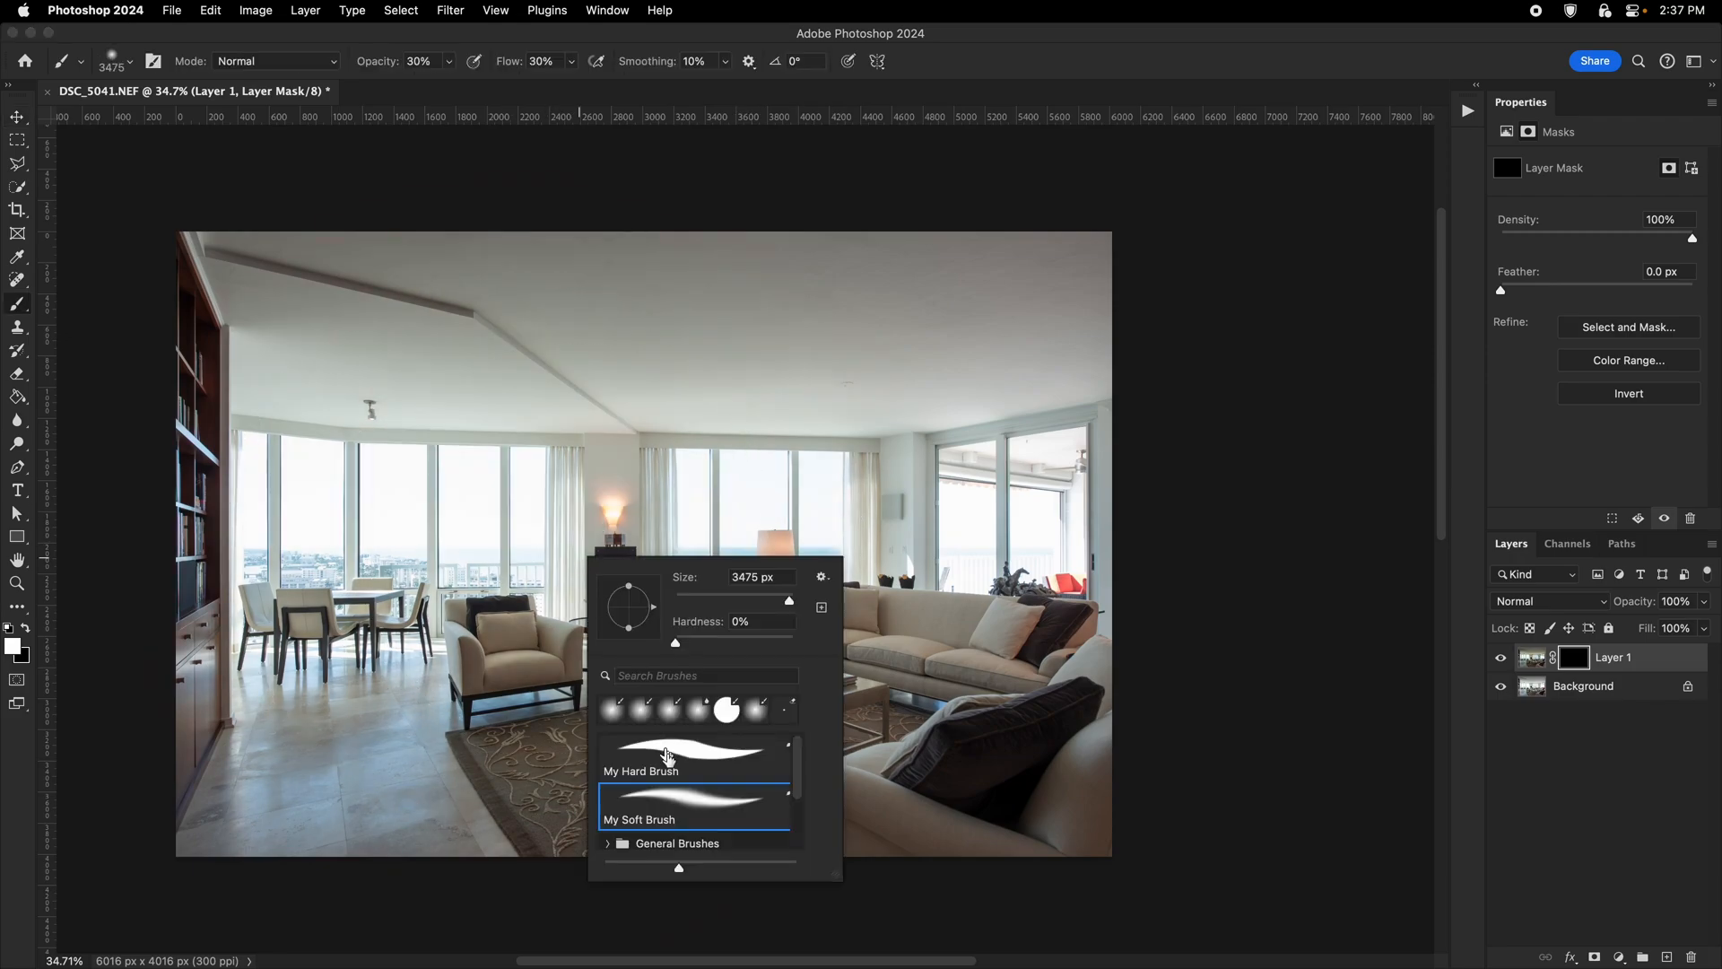
{"action": "double_click", "coordinate": [677, 799]}
{"action": "mouse_move", "coordinate": [467, 485]}
{"action": "left_mouse_down"}
{"action": "mouse_move", "coordinate": [385, 483]}
{"action": "mouse_move", "coordinate": [455, 463]}
{"action": "left_mouse_up"}
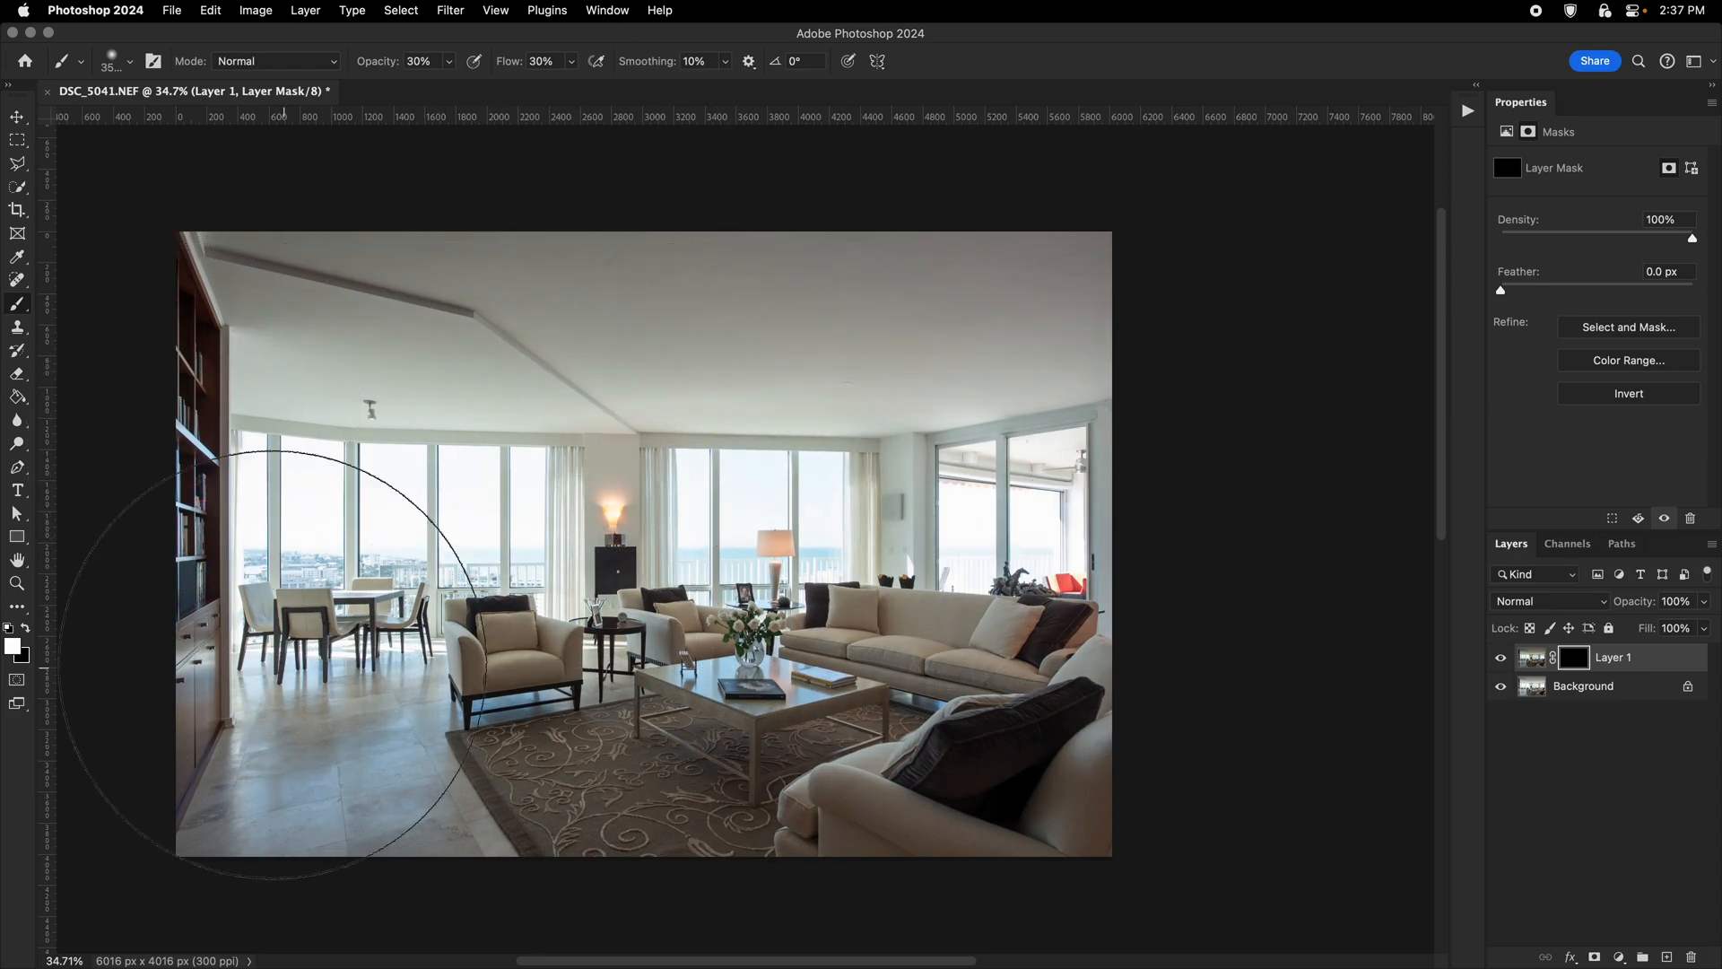
{"action": "mouse_move", "coordinate": [273, 665]}
{"action": "left_mouse_down"}
{"action": "mouse_move", "coordinate": [449, 305]}
{"action": "mouse_move", "coordinate": [1172, 288]}
{"action": "mouse_move", "coordinate": [1076, 328]}
{"action": "left_mouse_up"}
{"action": "left_click_drag", "start_coordinate": [1024, 354], "coordinate": [918, 362]}
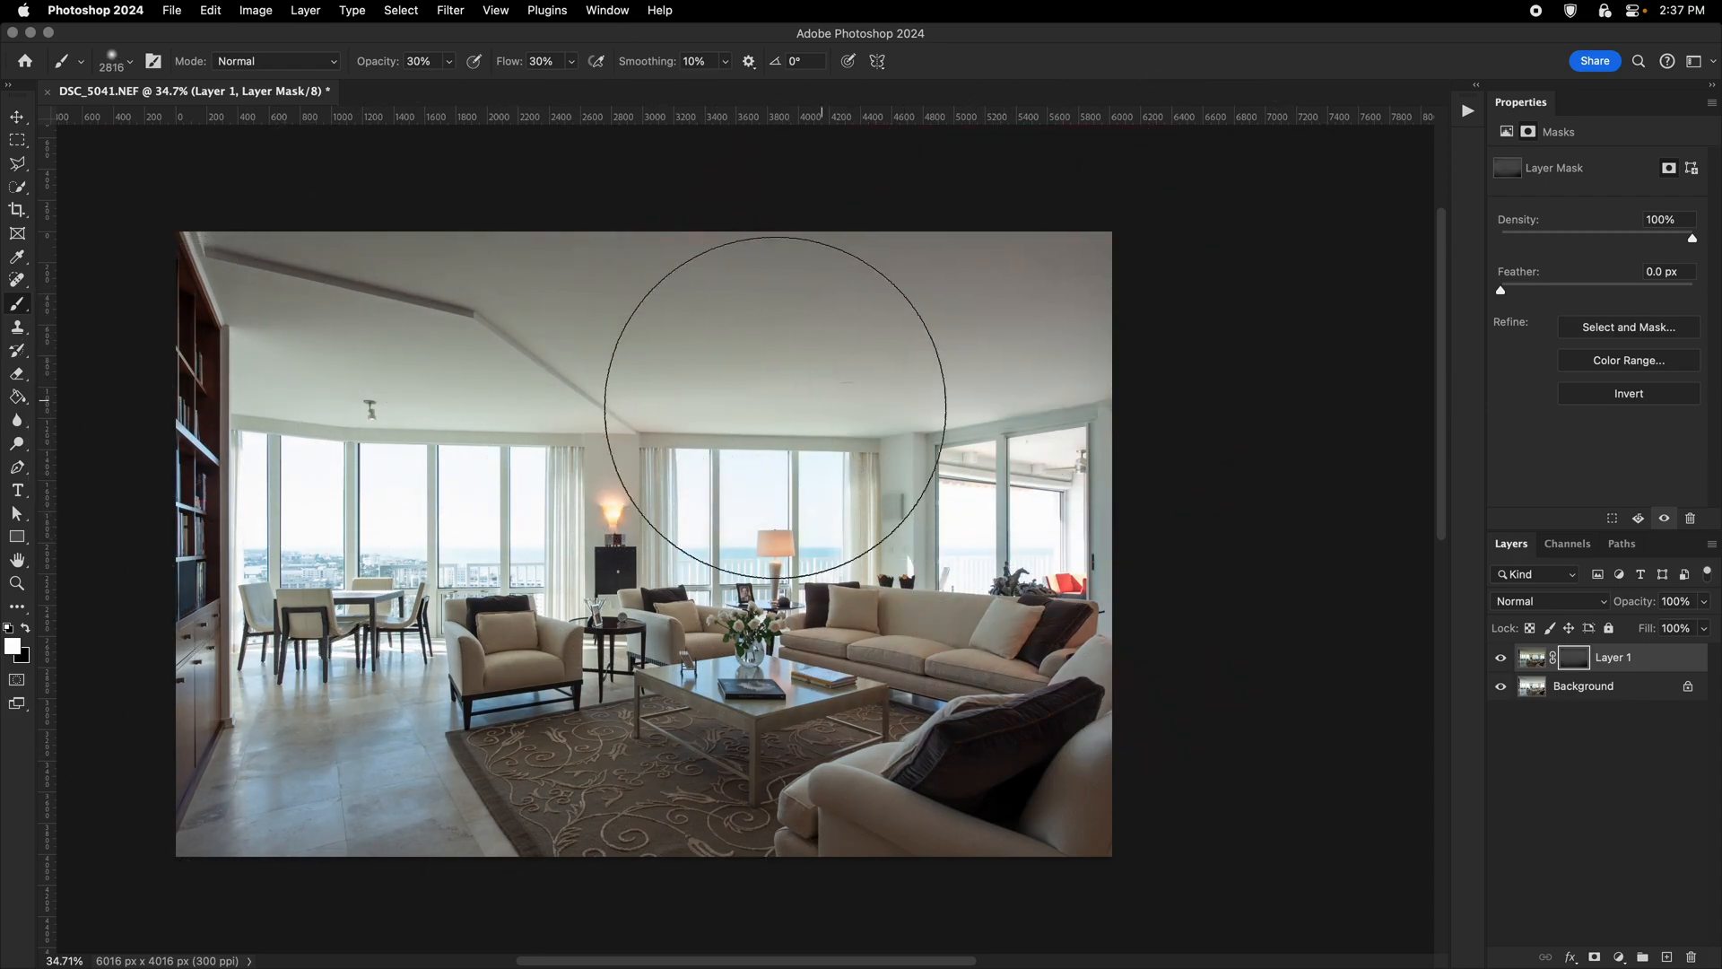
Try one more large white stroke over the ceiling on Layer 1's mask, and undo it.
{"action": "key", "text": "v"}
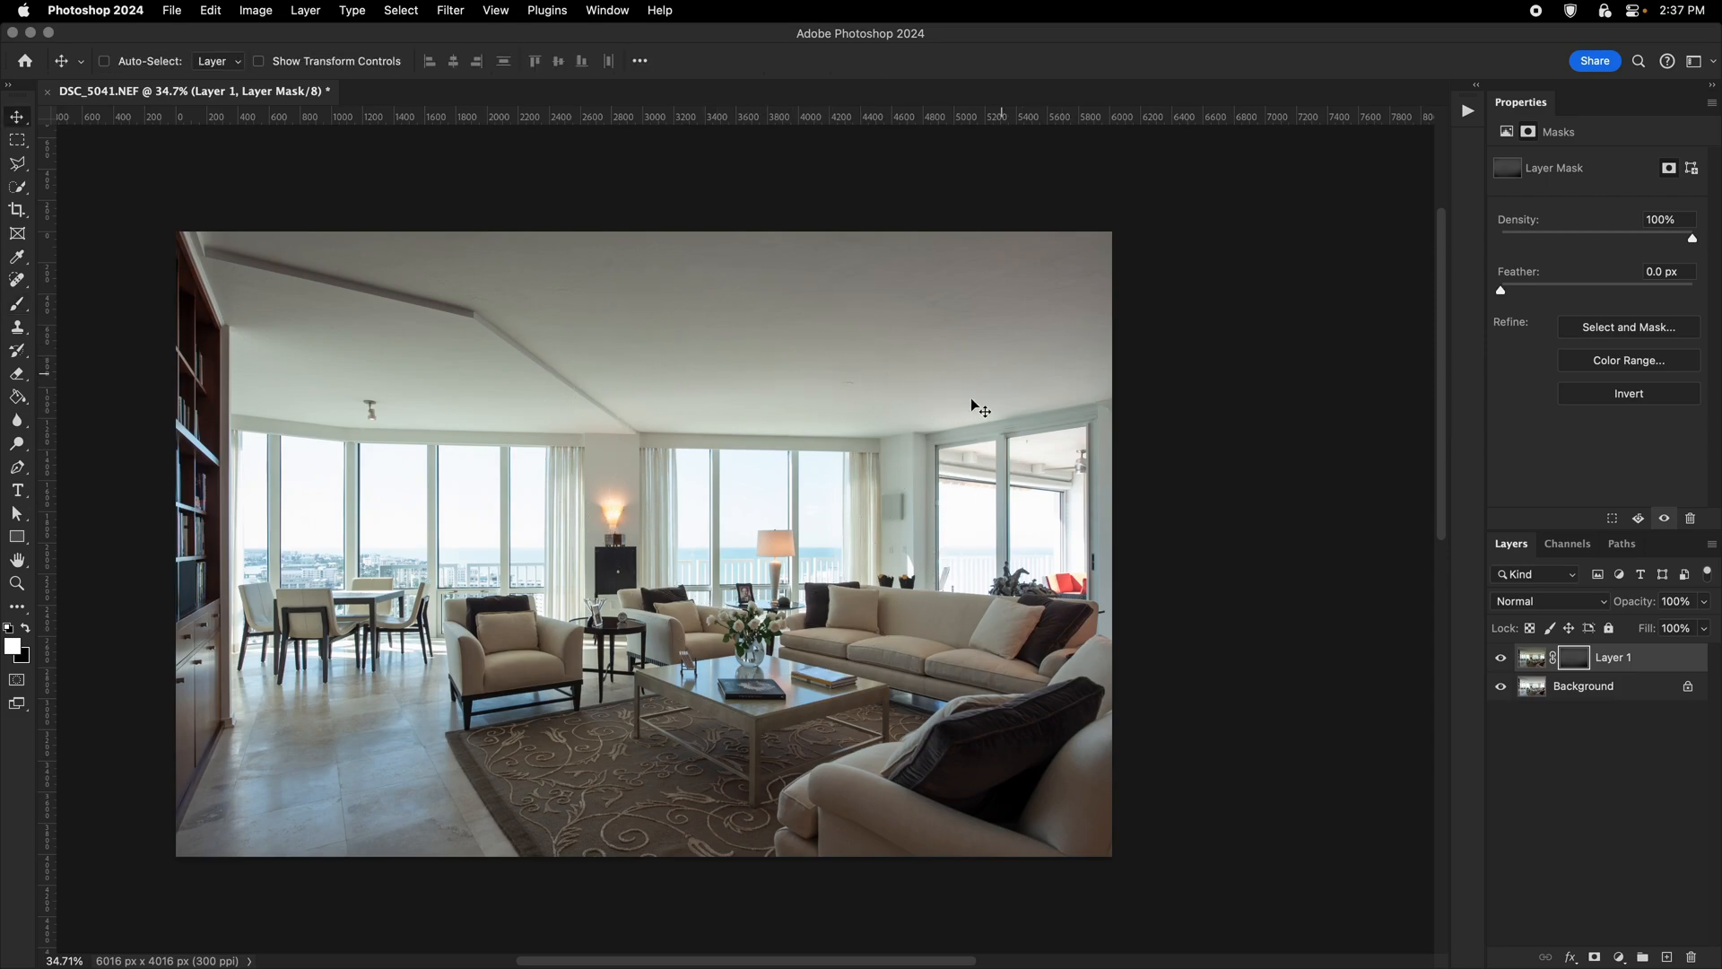
{"action": "key", "text": "b"}
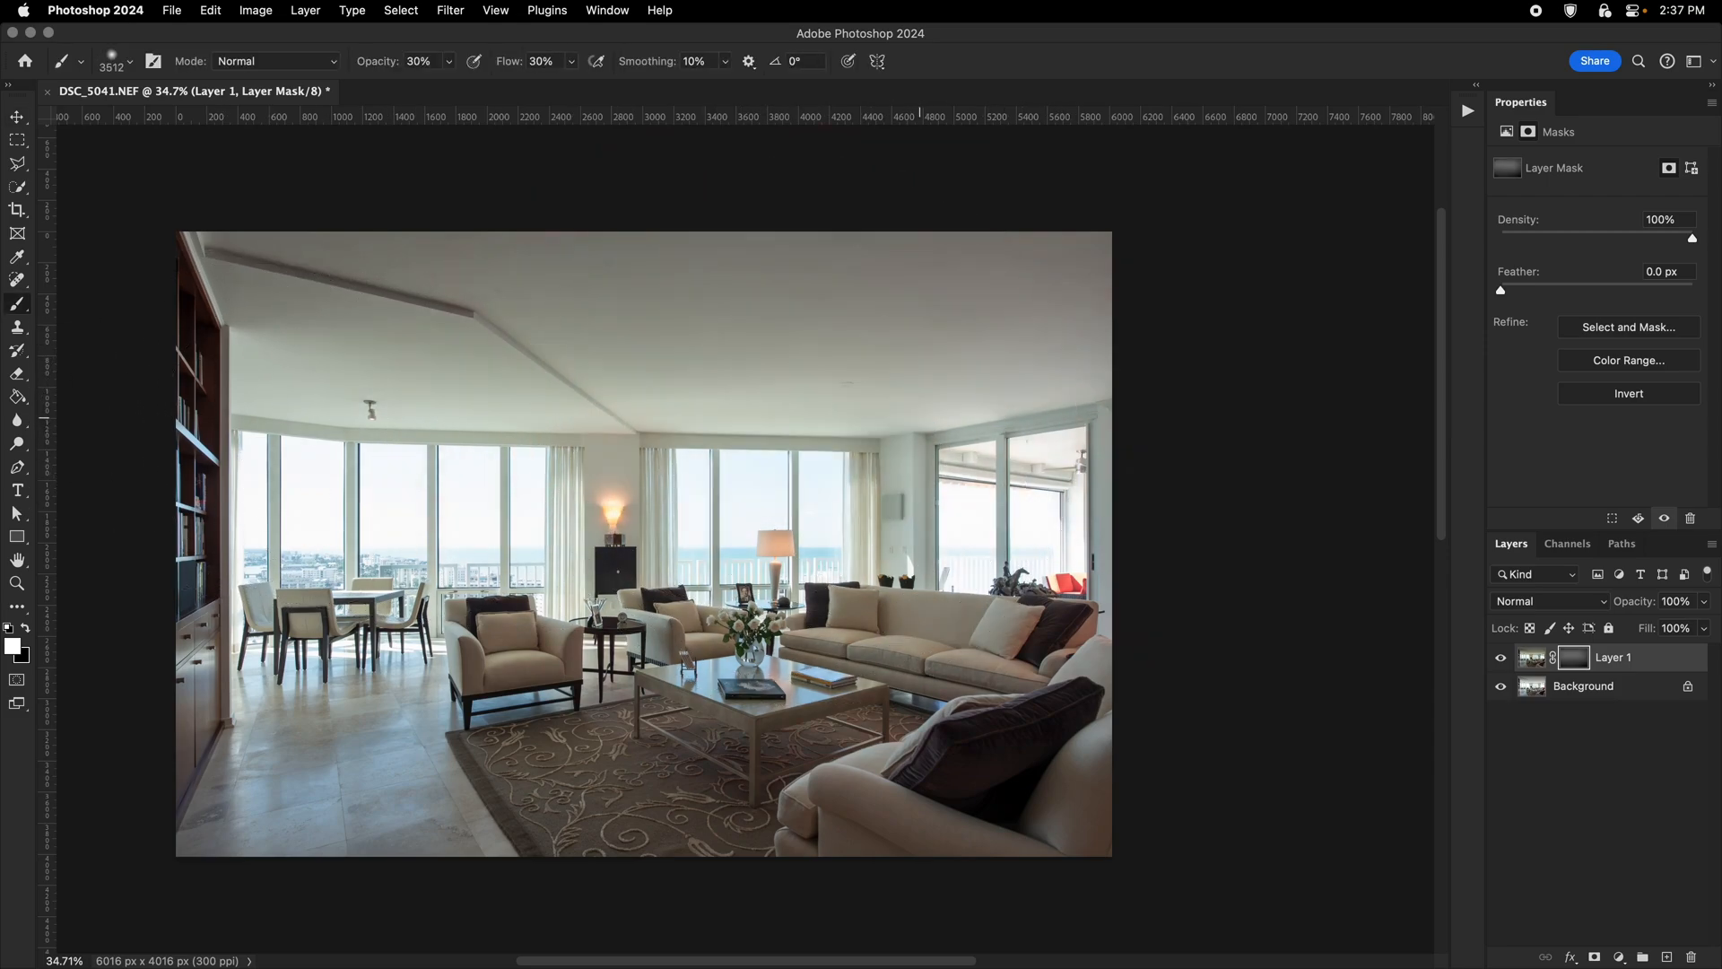
{"action": "left_click_drag", "start_coordinate": [615, 384], "coordinate": [581, 384]}
{"action": "key", "text": "super+z"}
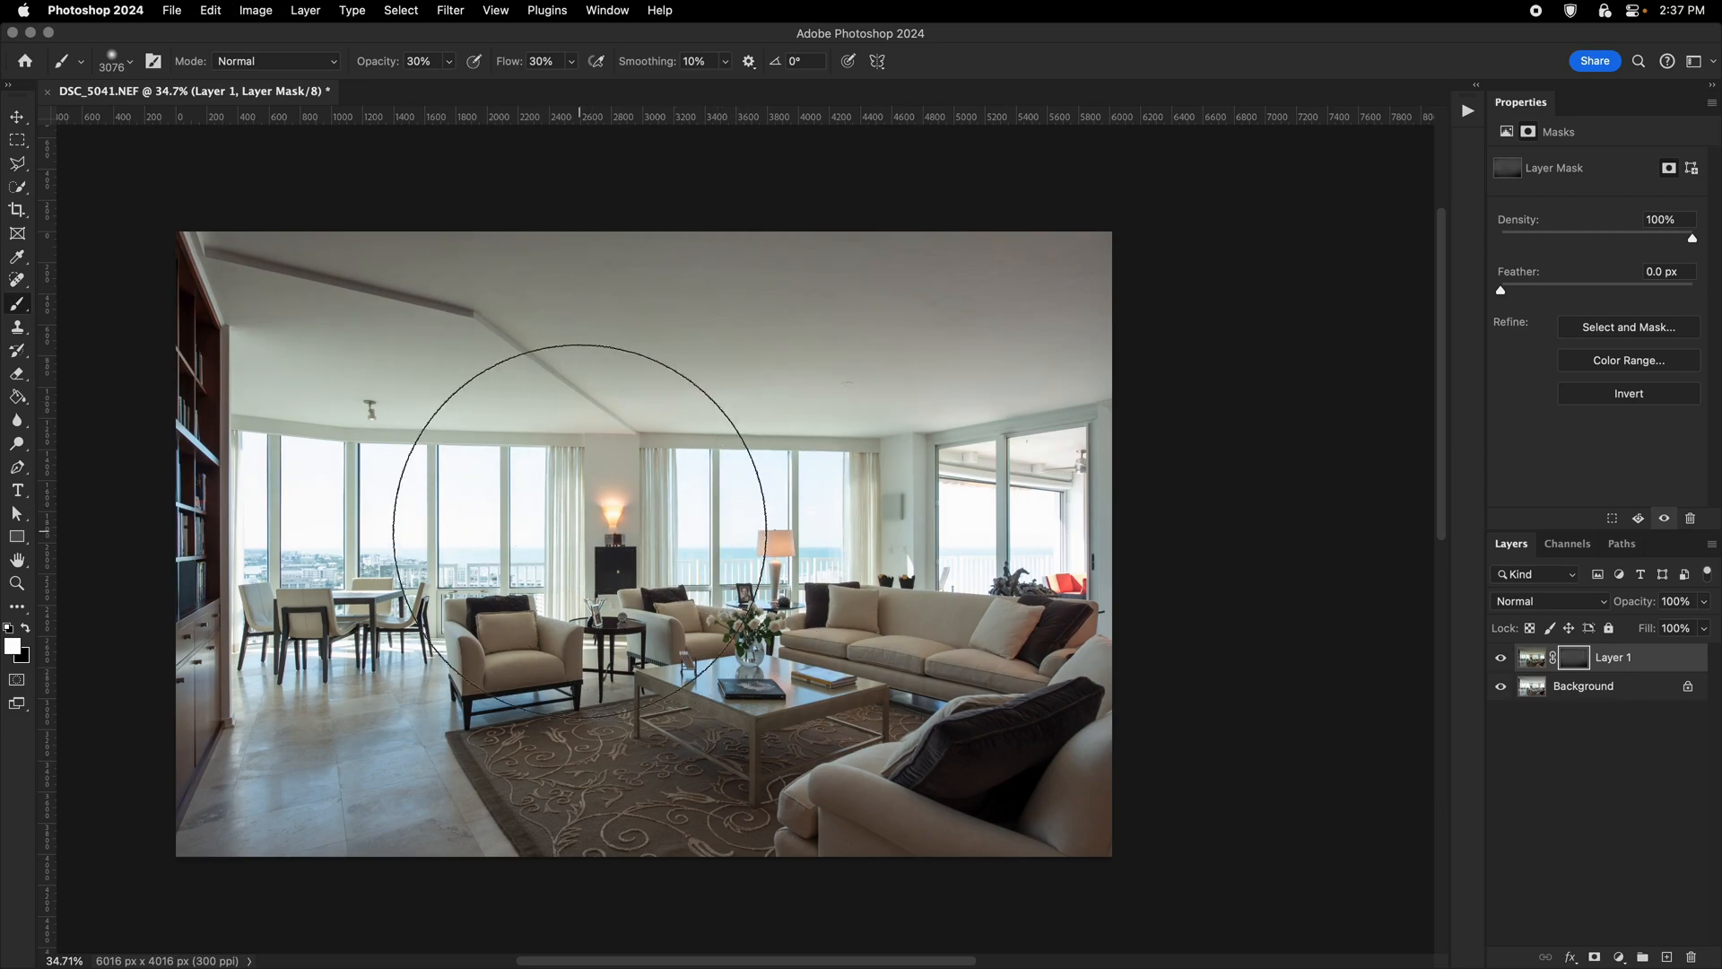
Brush more white at 30% opacity over the windows, sofa and floor on Layer 1's mask, varying the brush size.
{"action": "left_click_drag", "start_coordinate": [579, 530], "coordinate": [618, 528]}
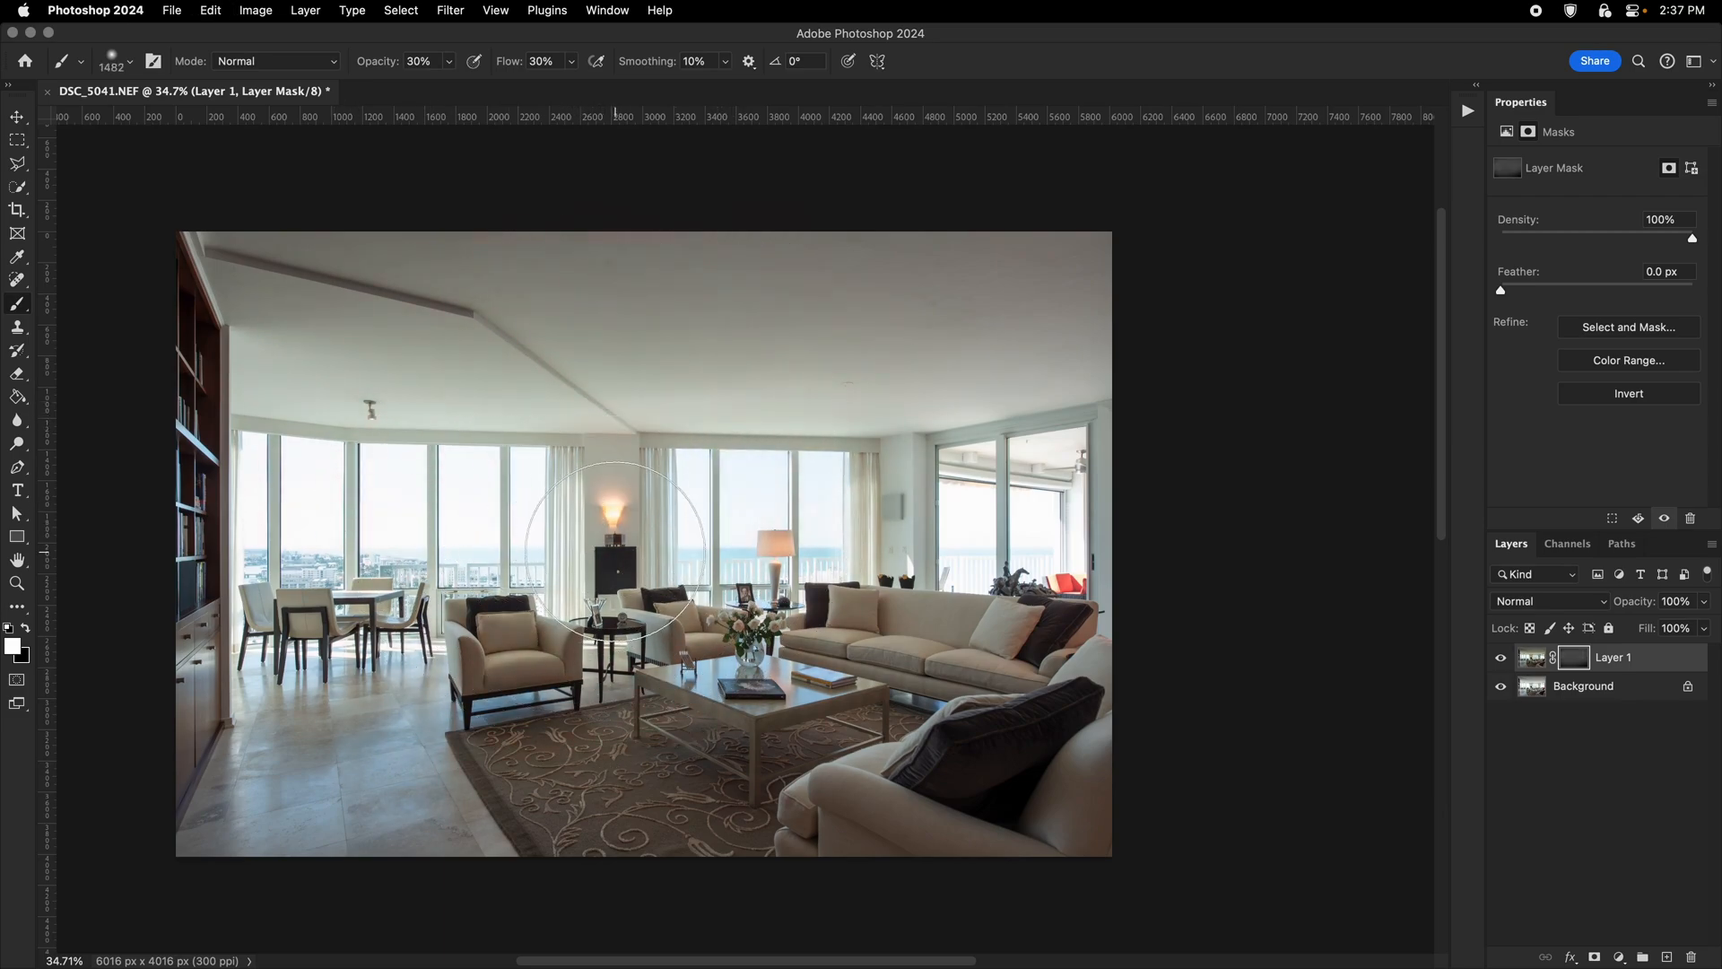
{"action": "left_click_drag", "start_coordinate": [596, 511], "coordinate": [655, 511]}
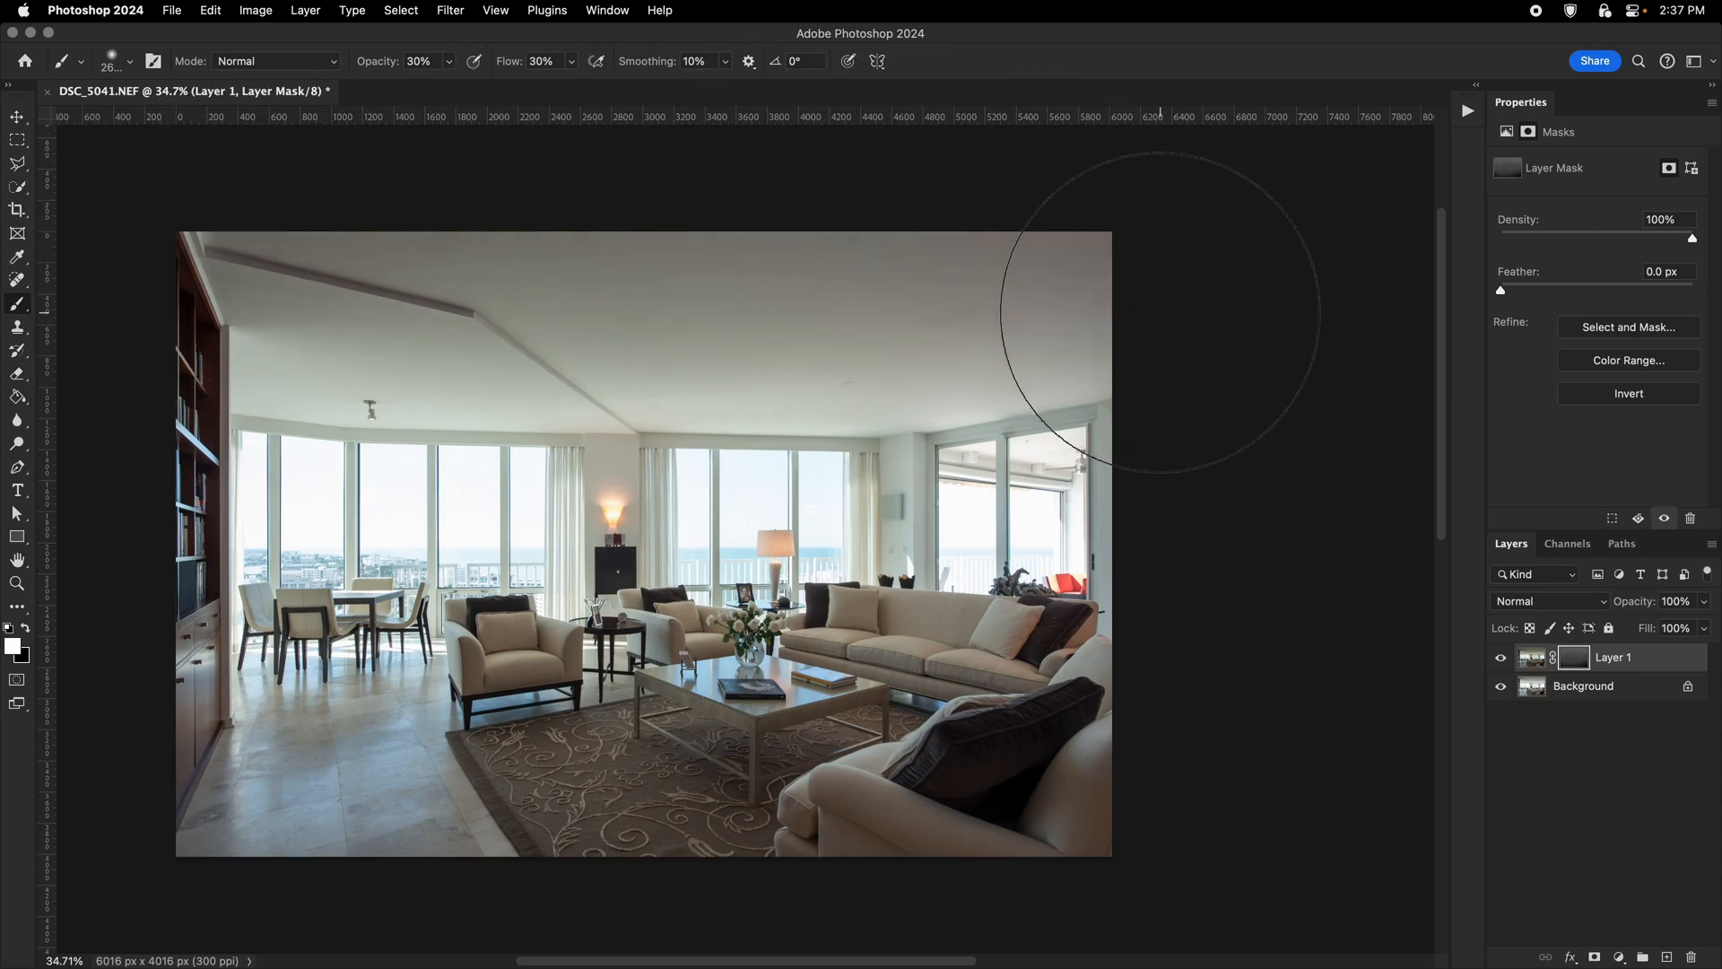
{"action": "left_click_drag", "start_coordinate": [1030, 697], "coordinate": [1066, 700]}
{"action": "left_click_drag", "start_coordinate": [413, 789], "coordinate": [367, 790]}
{"action": "mouse_move", "coordinate": [396, 527]}
{"action": "left_mouse_down"}
{"action": "mouse_move", "coordinate": [583, 531]}
{"action": "mouse_move", "coordinate": [476, 534]}
{"action": "left_mouse_up"}
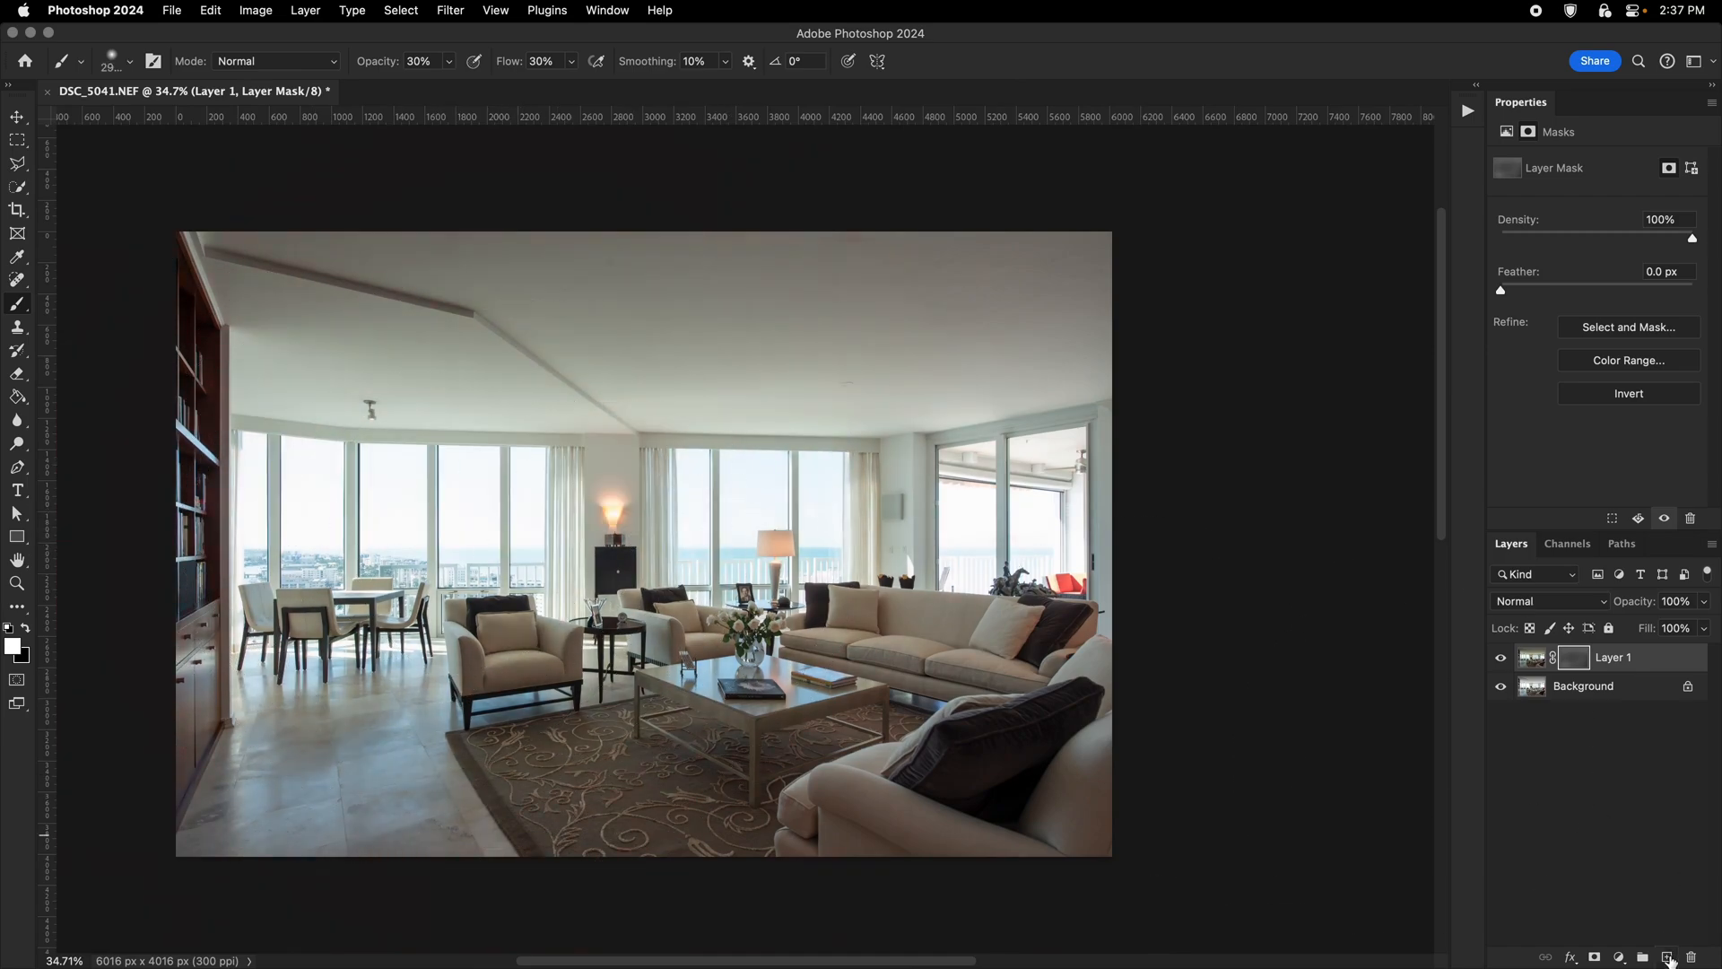
Try darkening the window areas with black 30% brush strokes on a new blank layer, and delete that layer.
{"action": "left_click", "coordinate": [1667, 958]}
{"action": "left_click_drag", "start_coordinate": [718, 484], "coordinate": [685, 473]}
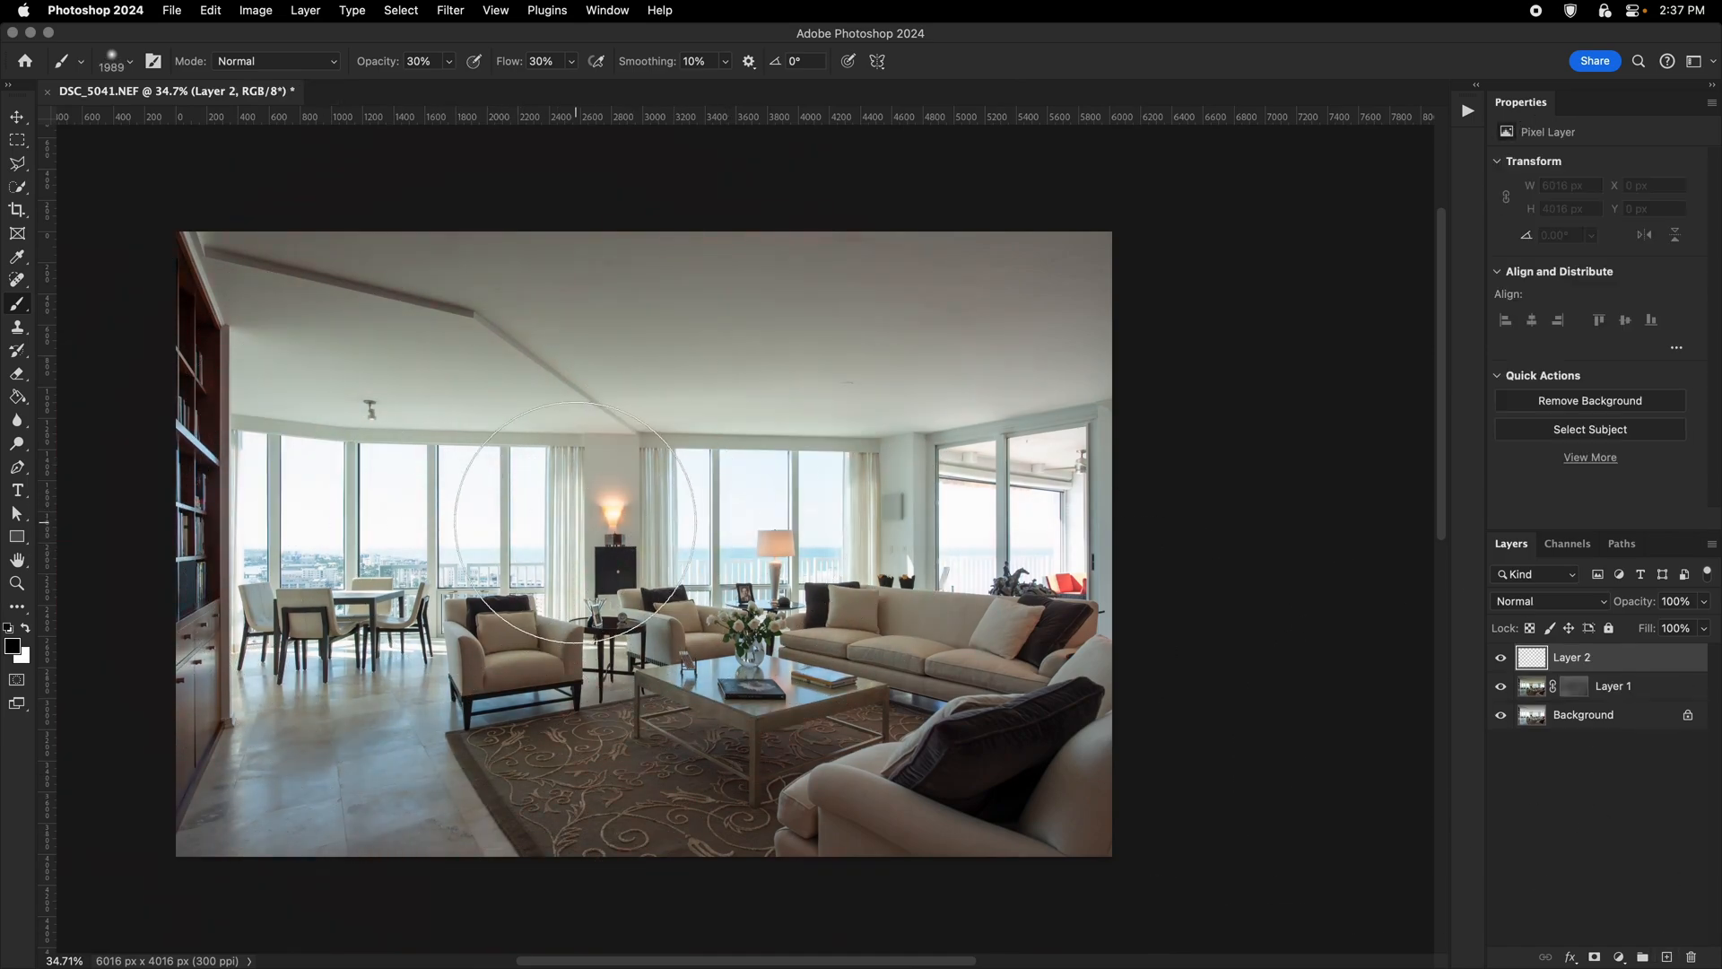
{"action": "left_click_drag", "start_coordinate": [576, 522], "coordinate": [553, 522]}
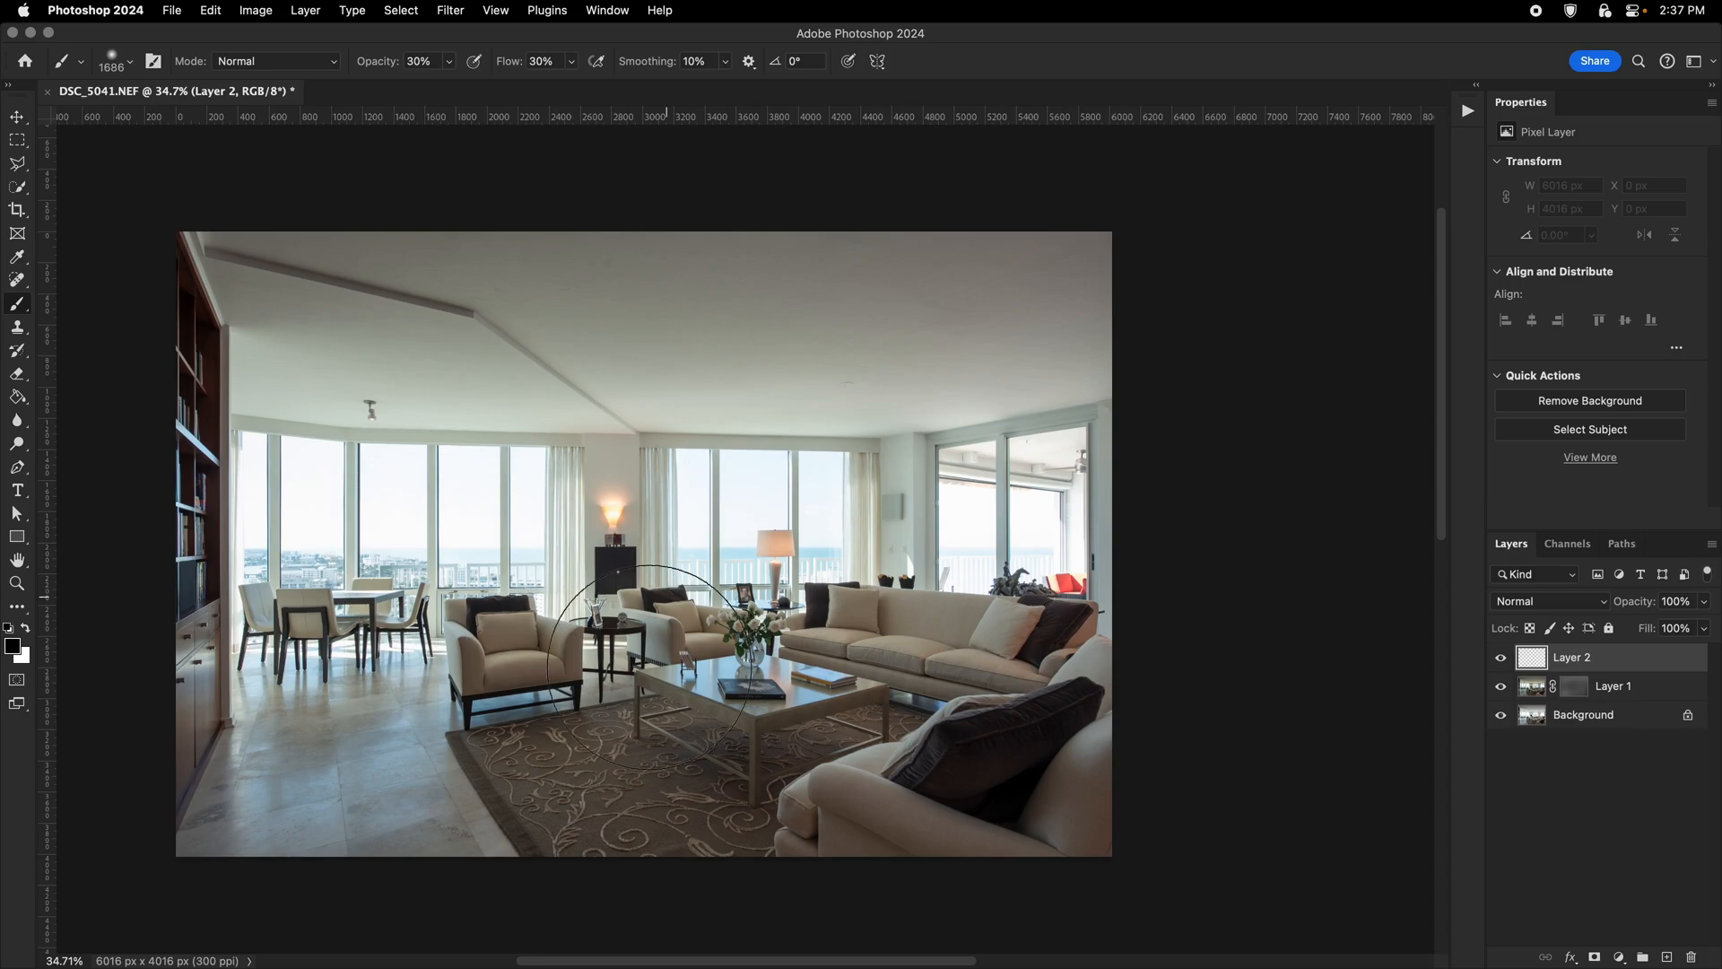
{"action": "mouse_move", "coordinate": [403, 527]}
{"action": "left_mouse_down"}
{"action": "mouse_move", "coordinate": [447, 527]}
{"action": "mouse_move", "coordinate": [436, 472]}
{"action": "mouse_move", "coordinate": [249, 580]}
{"action": "mouse_move", "coordinate": [370, 444]}
{"action": "mouse_move", "coordinate": [460, 486]}
{"action": "mouse_move", "coordinate": [428, 564]}
{"action": "mouse_move", "coordinate": [305, 597]}
{"action": "mouse_move", "coordinate": [274, 524]}
{"action": "mouse_move", "coordinate": [364, 551]}
{"action": "left_mouse_up"}
{"action": "left_click_drag", "start_coordinate": [550, 536], "coordinate": [471, 535]}
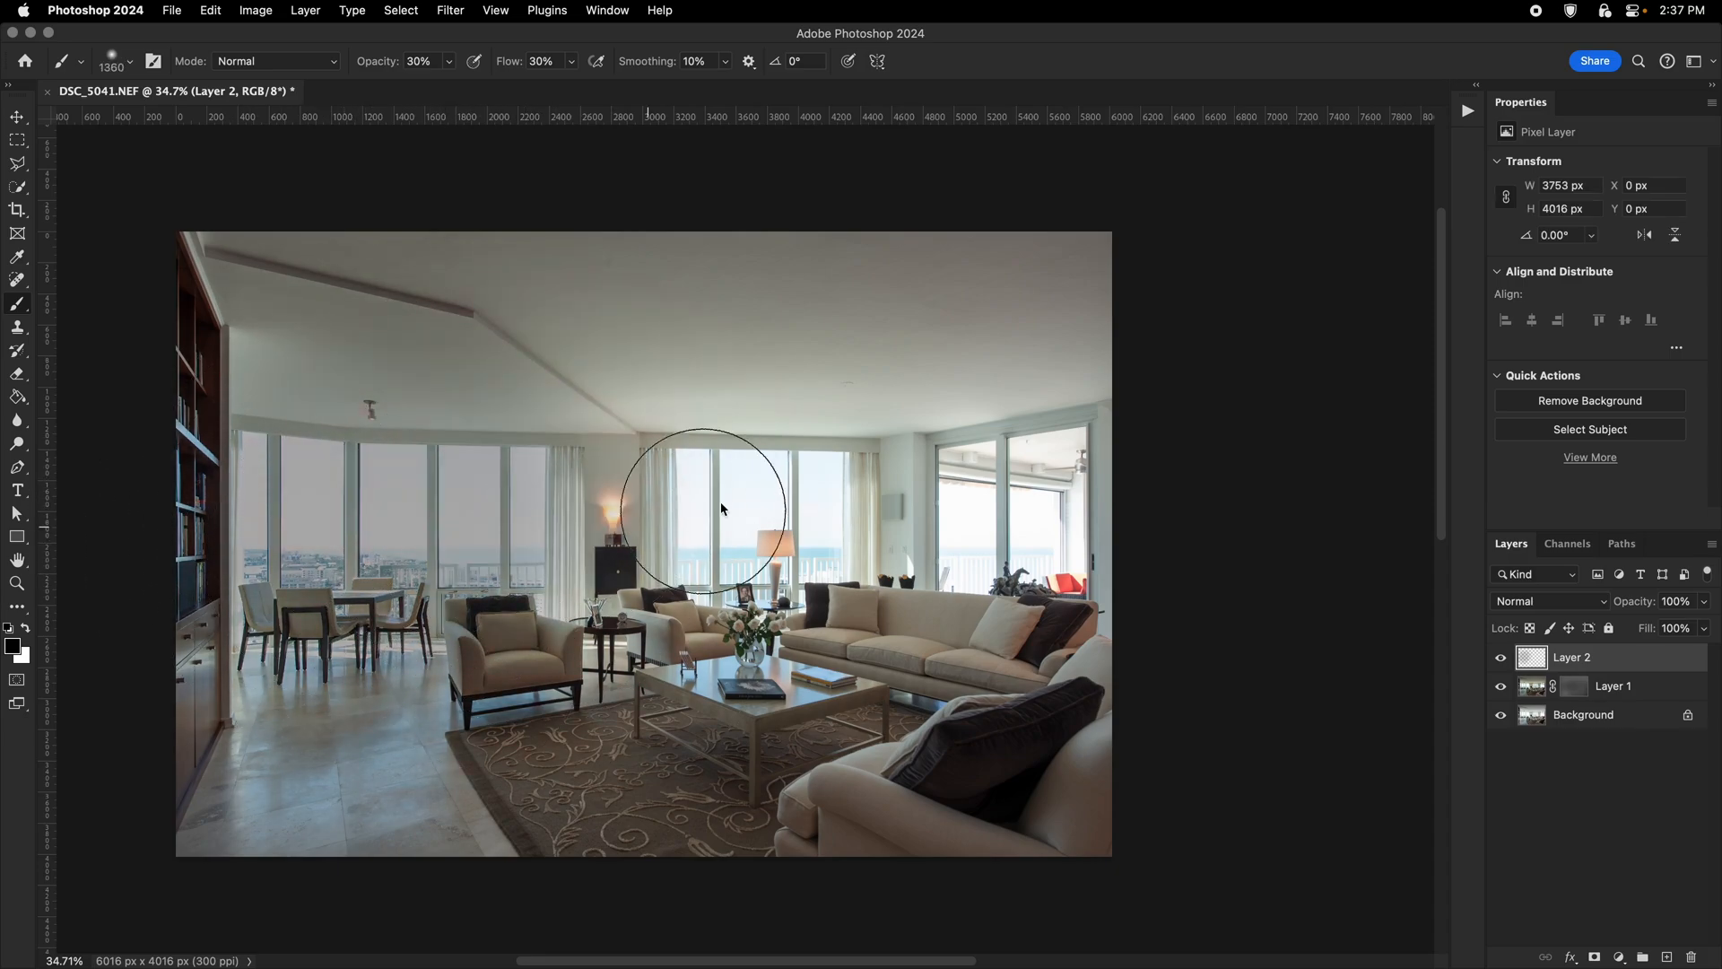
{"action": "mouse_move", "coordinate": [721, 509]}
{"action": "left_mouse_down"}
{"action": "mouse_move", "coordinate": [853, 488]}
{"action": "mouse_move", "coordinate": [757, 407]}
{"action": "mouse_move", "coordinate": [834, 561]}
{"action": "left_mouse_up"}
{"action": "mouse_move", "coordinate": [1005, 539]}
{"action": "left_mouse_down"}
{"action": "mouse_move", "coordinate": [958, 519]}
{"action": "mouse_move", "coordinate": [985, 567]}
{"action": "left_mouse_up"}
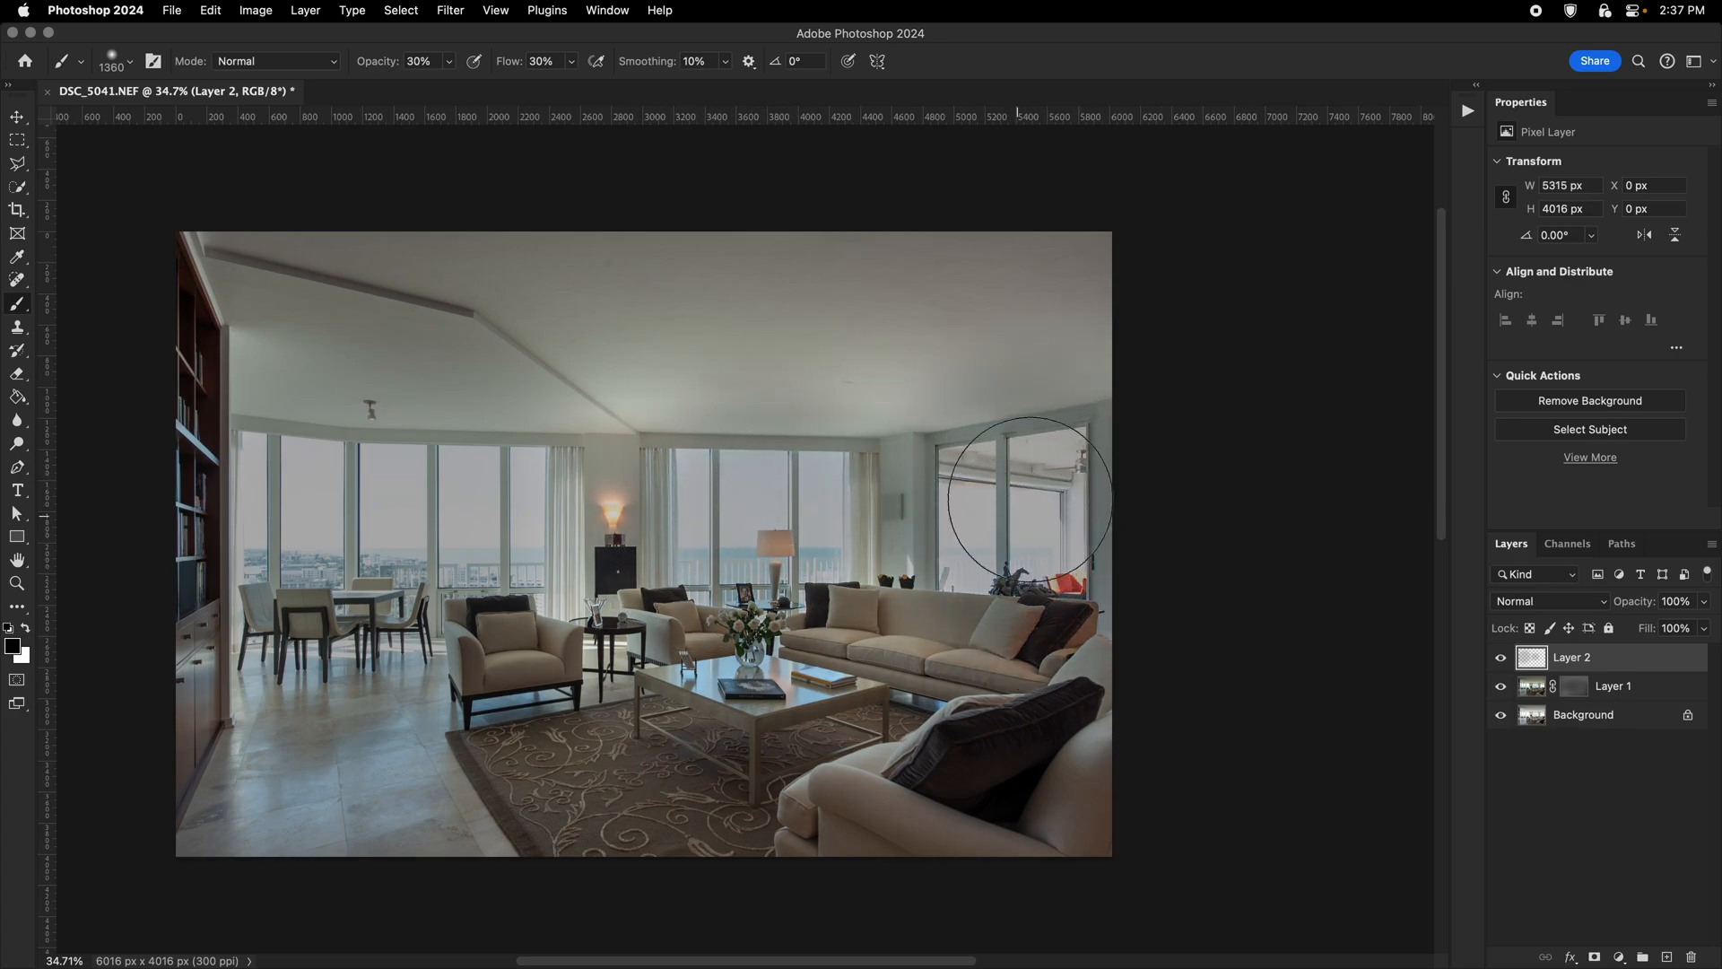
{"action": "key", "text": "Delete"}
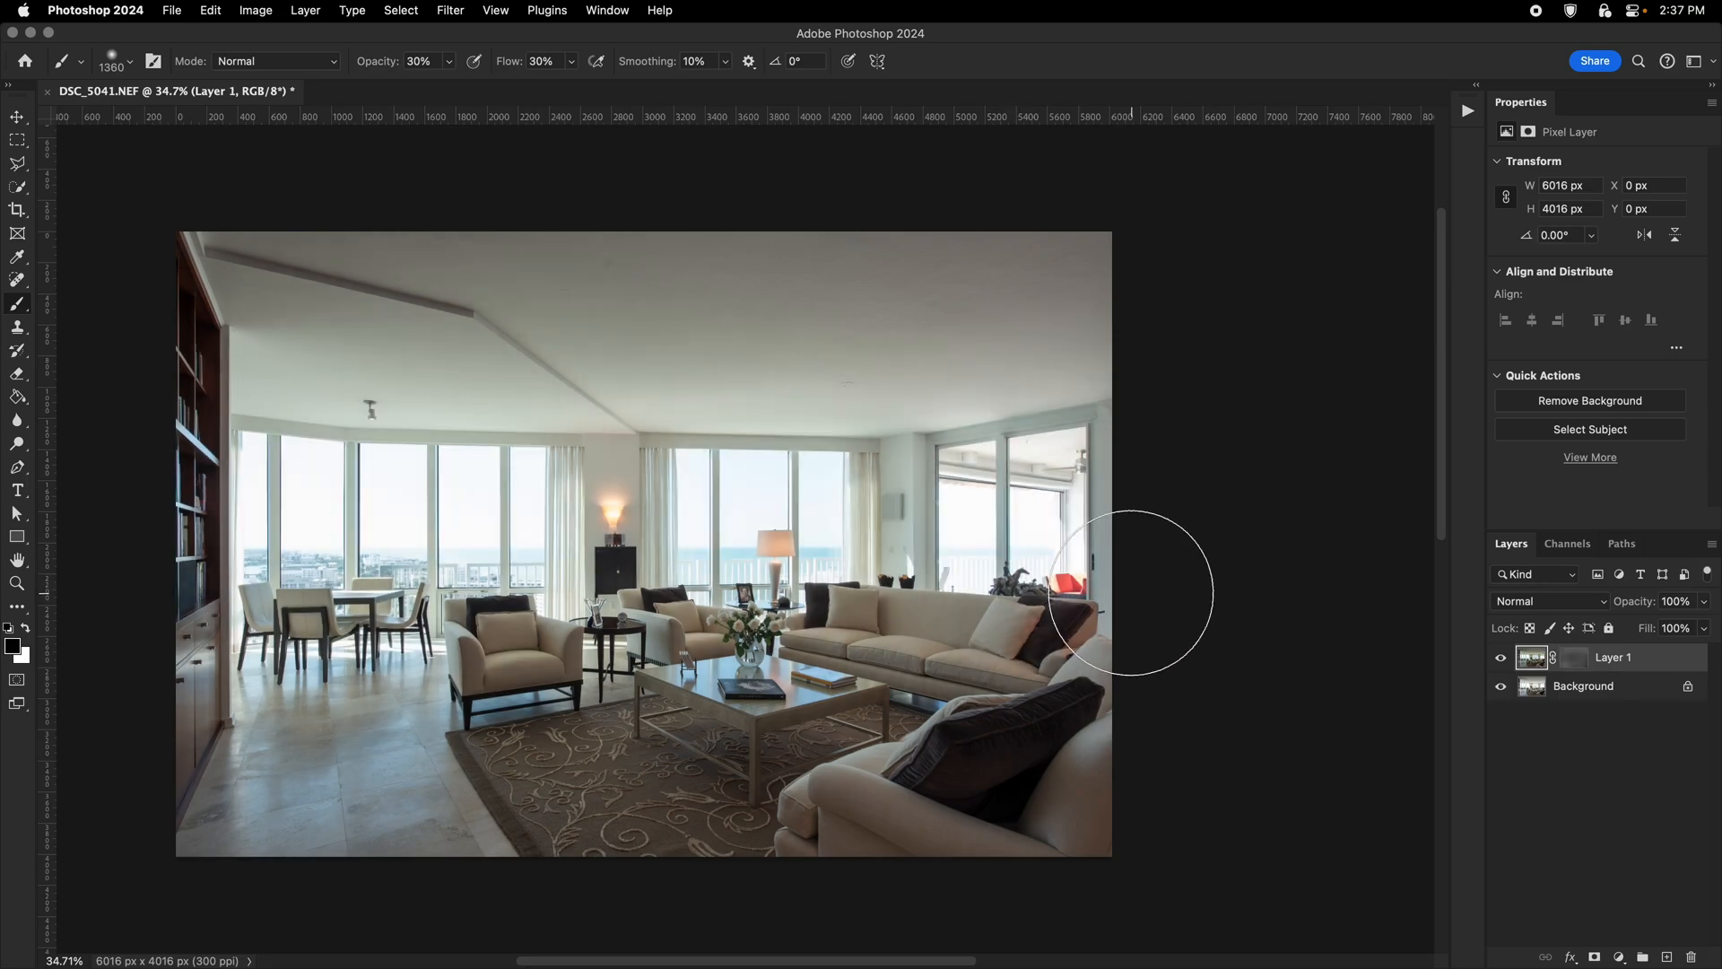
Target Layer 1's mask with white and My Soft Brush ready, and lower the layer's opacity to 67%.
{"action": "key", "text": "v"}
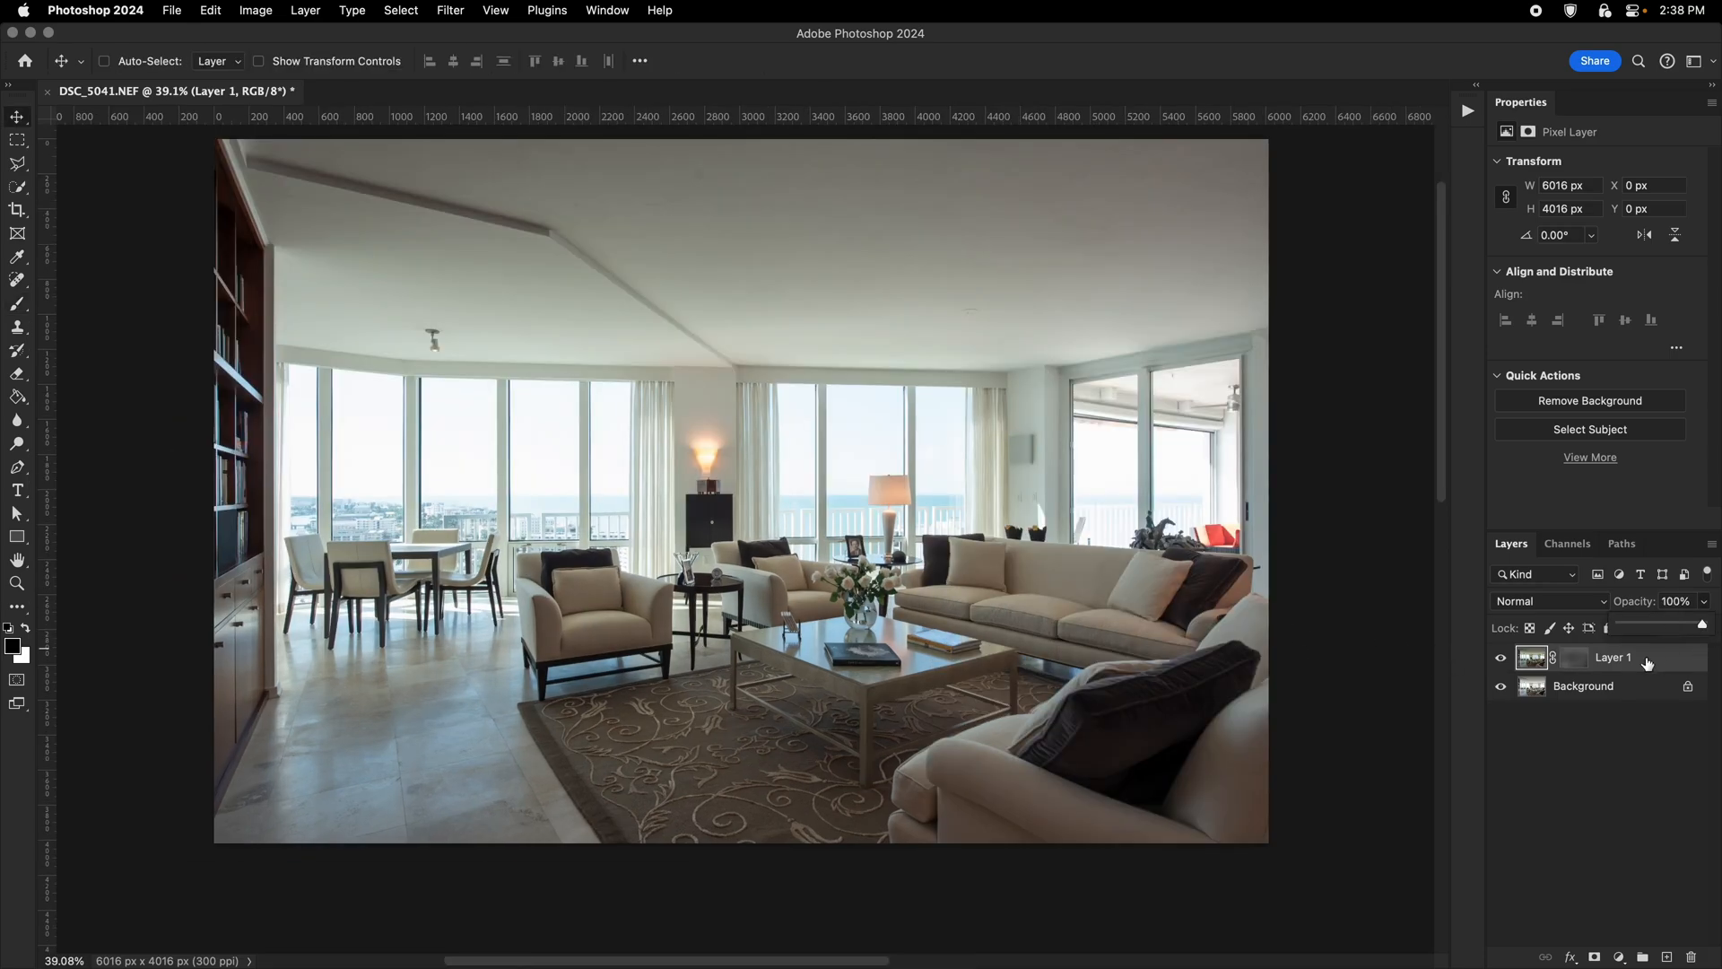
{"action": "left_click", "coordinate": [1584, 662]}
{"action": "key", "text": "b"}
{"action": "key", "text": "x"}
{"action": "right_click", "coordinate": [1010, 525]}
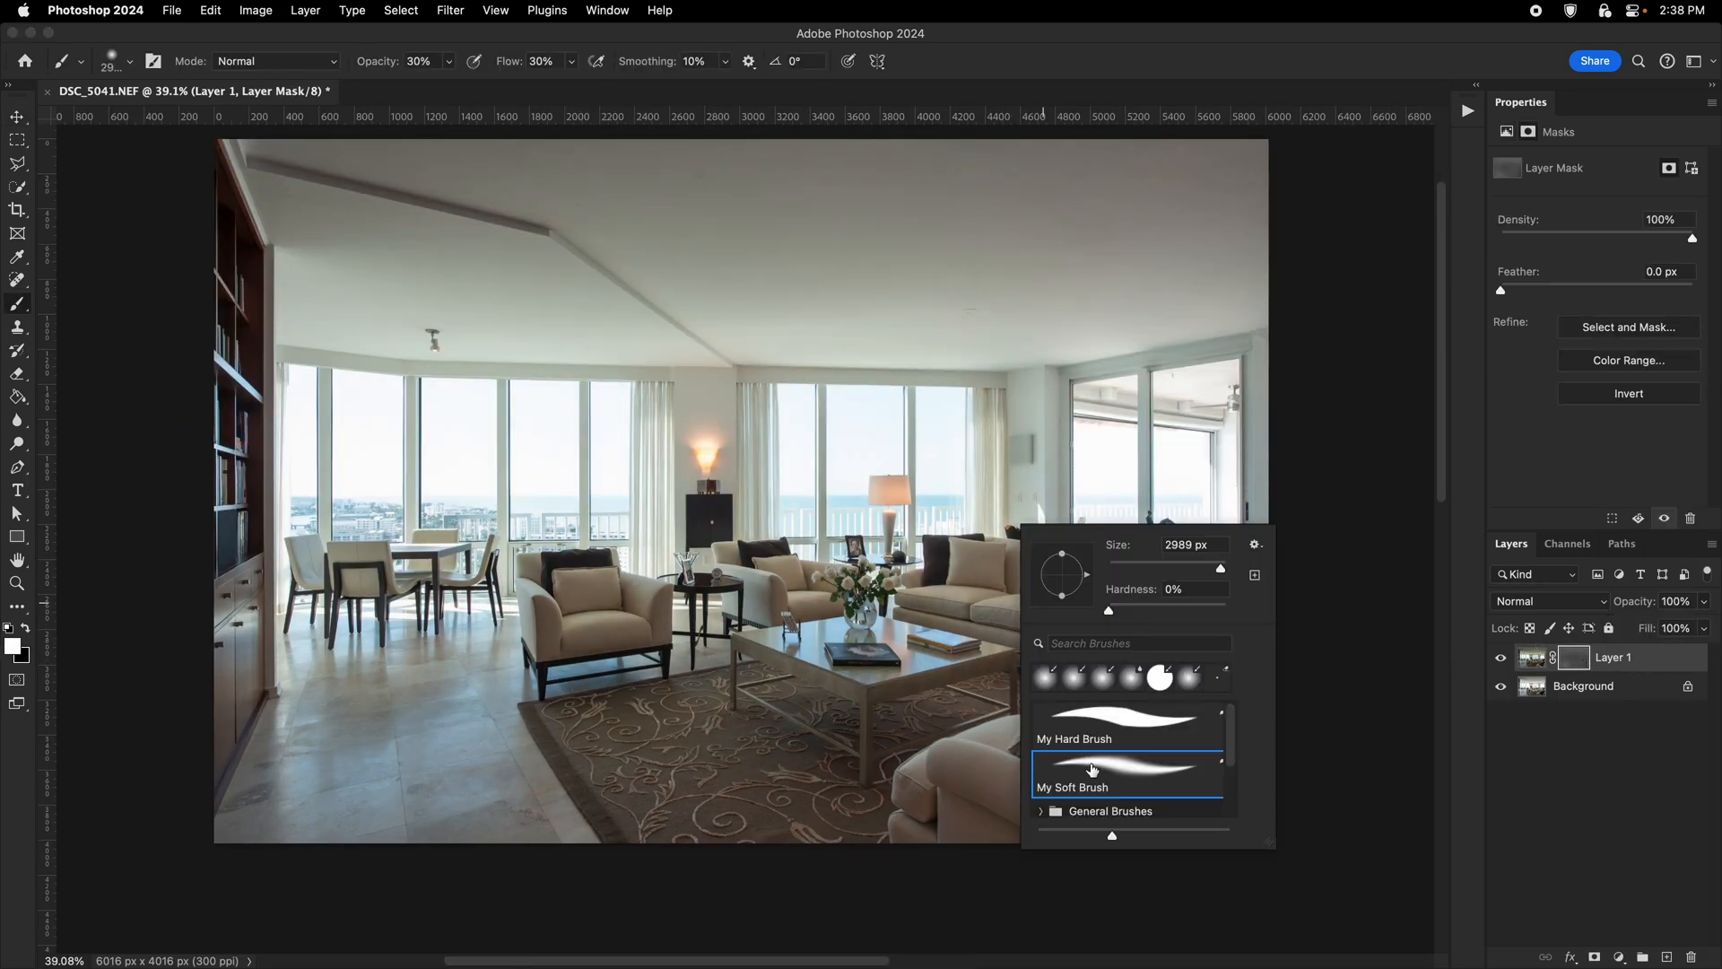
{"action": "left_click", "coordinate": [1704, 602]}
{"action": "mouse_move", "coordinate": [1703, 622]}
{"action": "left_mouse_down"}
{"action": "mouse_move", "coordinate": [1628, 630]}
{"action": "mouse_move", "coordinate": [1676, 630]}
{"action": "left_mouse_up"}
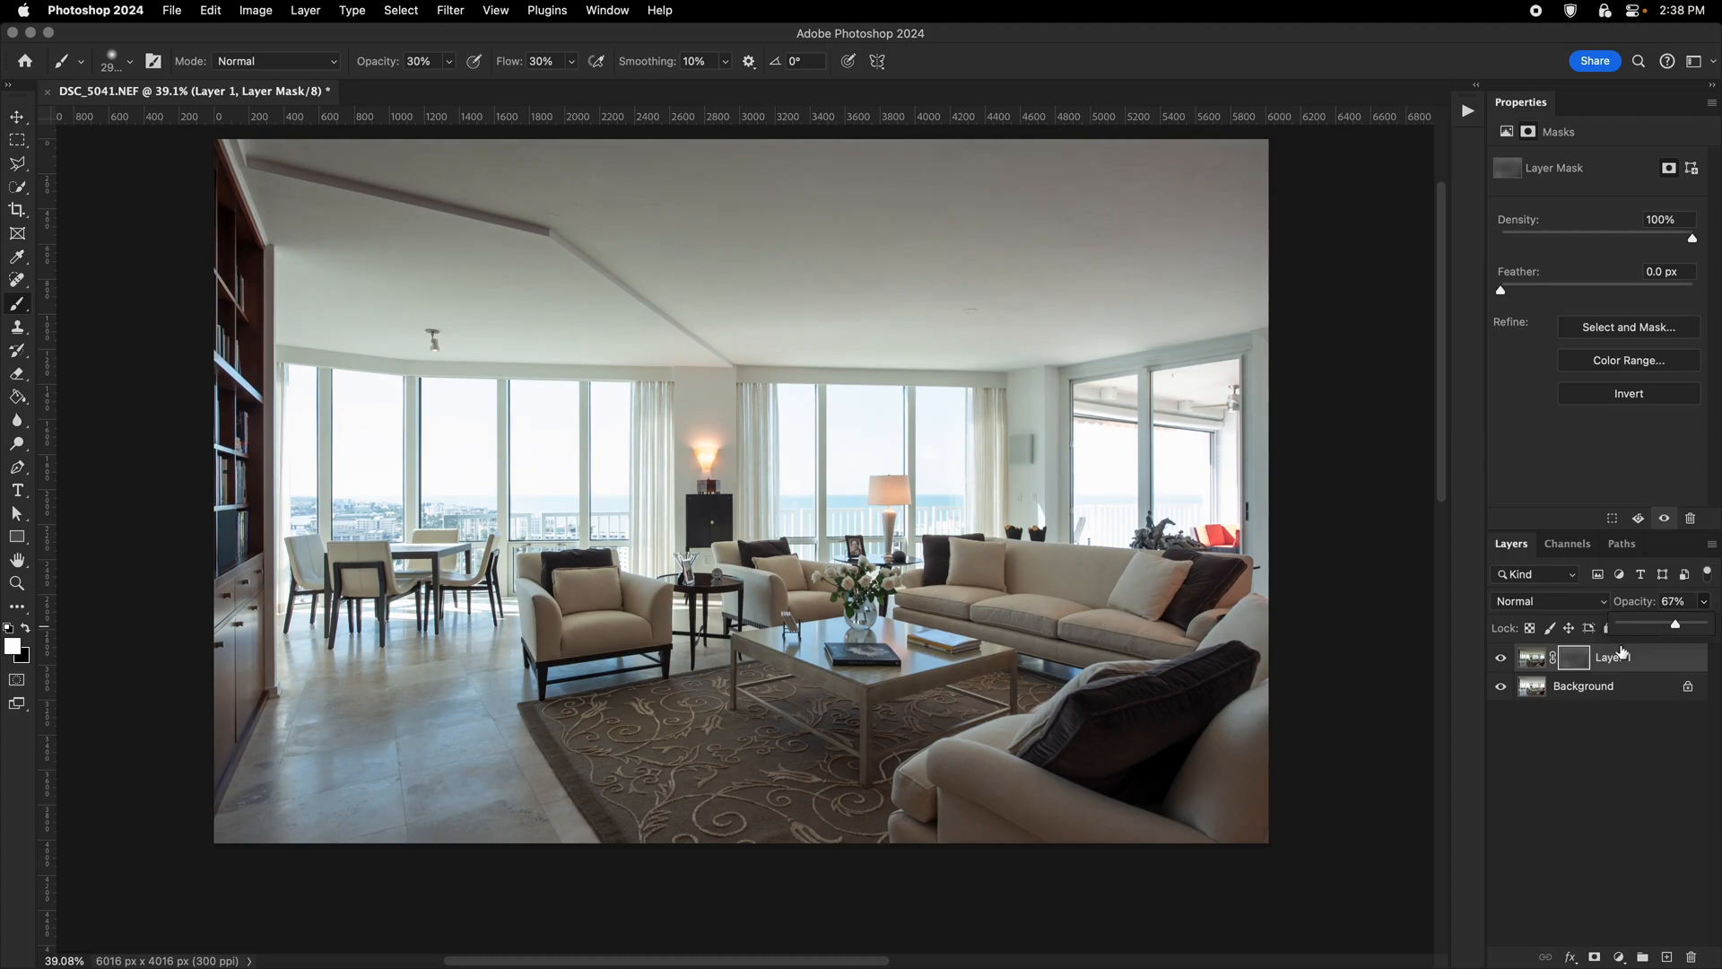
Toggle Layer 1's visibility to compare the blended room with the brighter original exposure.
{"action": "left_click", "coordinate": [1503, 659]}
{"action": "left_click", "coordinate": [1502, 659]}
{"action": "key", "text": "v"}
{"action": "left_click_drag", "start_coordinate": [1100, 498], "coordinate": [1072, 506]}
{"action": "left_click", "coordinate": [1500, 660]}
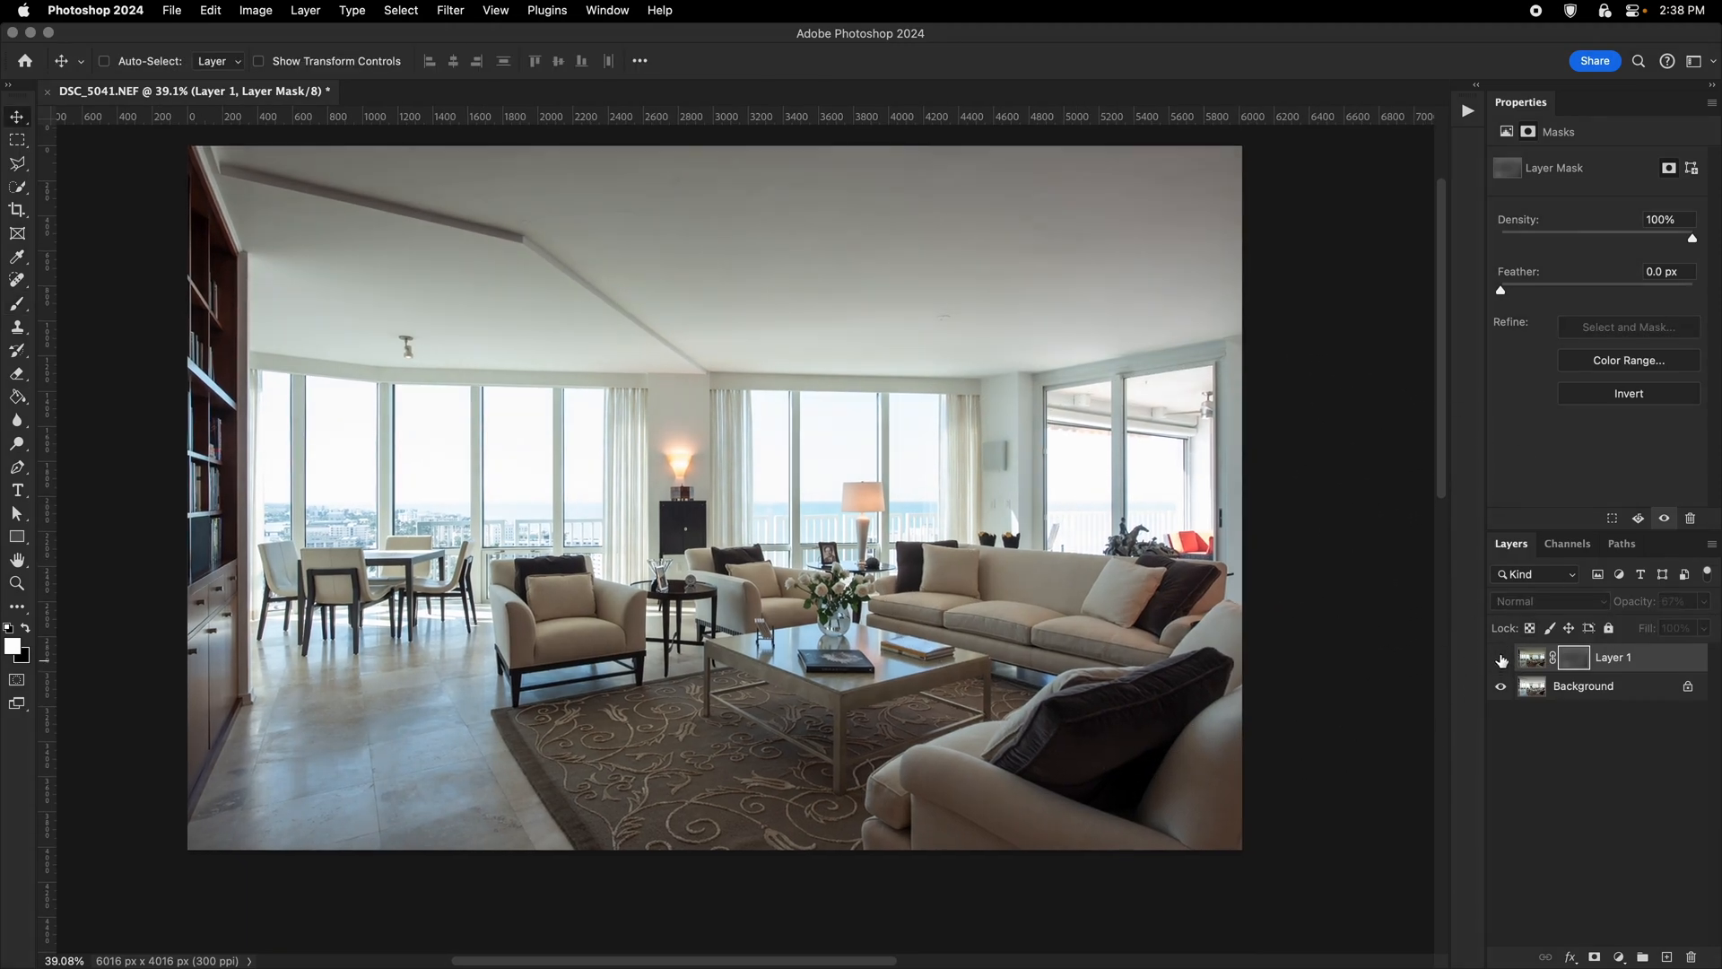
{"action": "left_click", "coordinate": [1503, 660]}
{"action": "left_click", "coordinate": [1503, 661]}
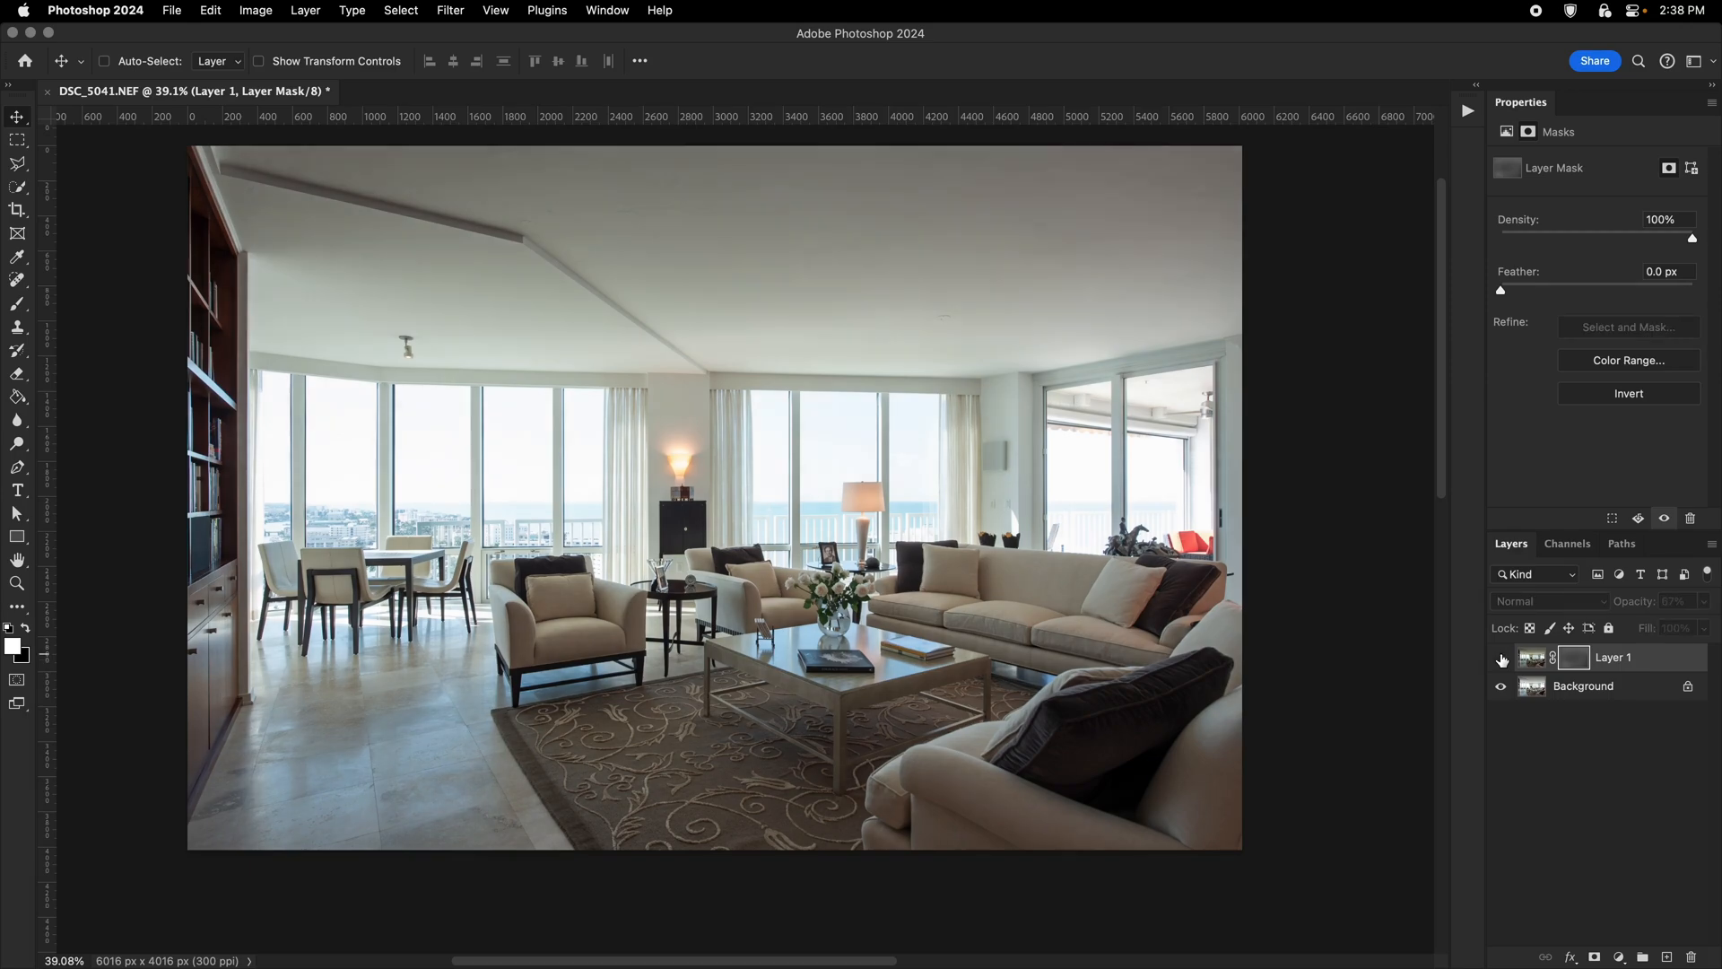
Examine the foreground sofa, dark pillow, coffee table and rug up close, comparing them with Layer 1 hidden and shown.
{"action": "left_click_drag", "start_coordinate": [1157, 745], "coordinate": [994, 594]}
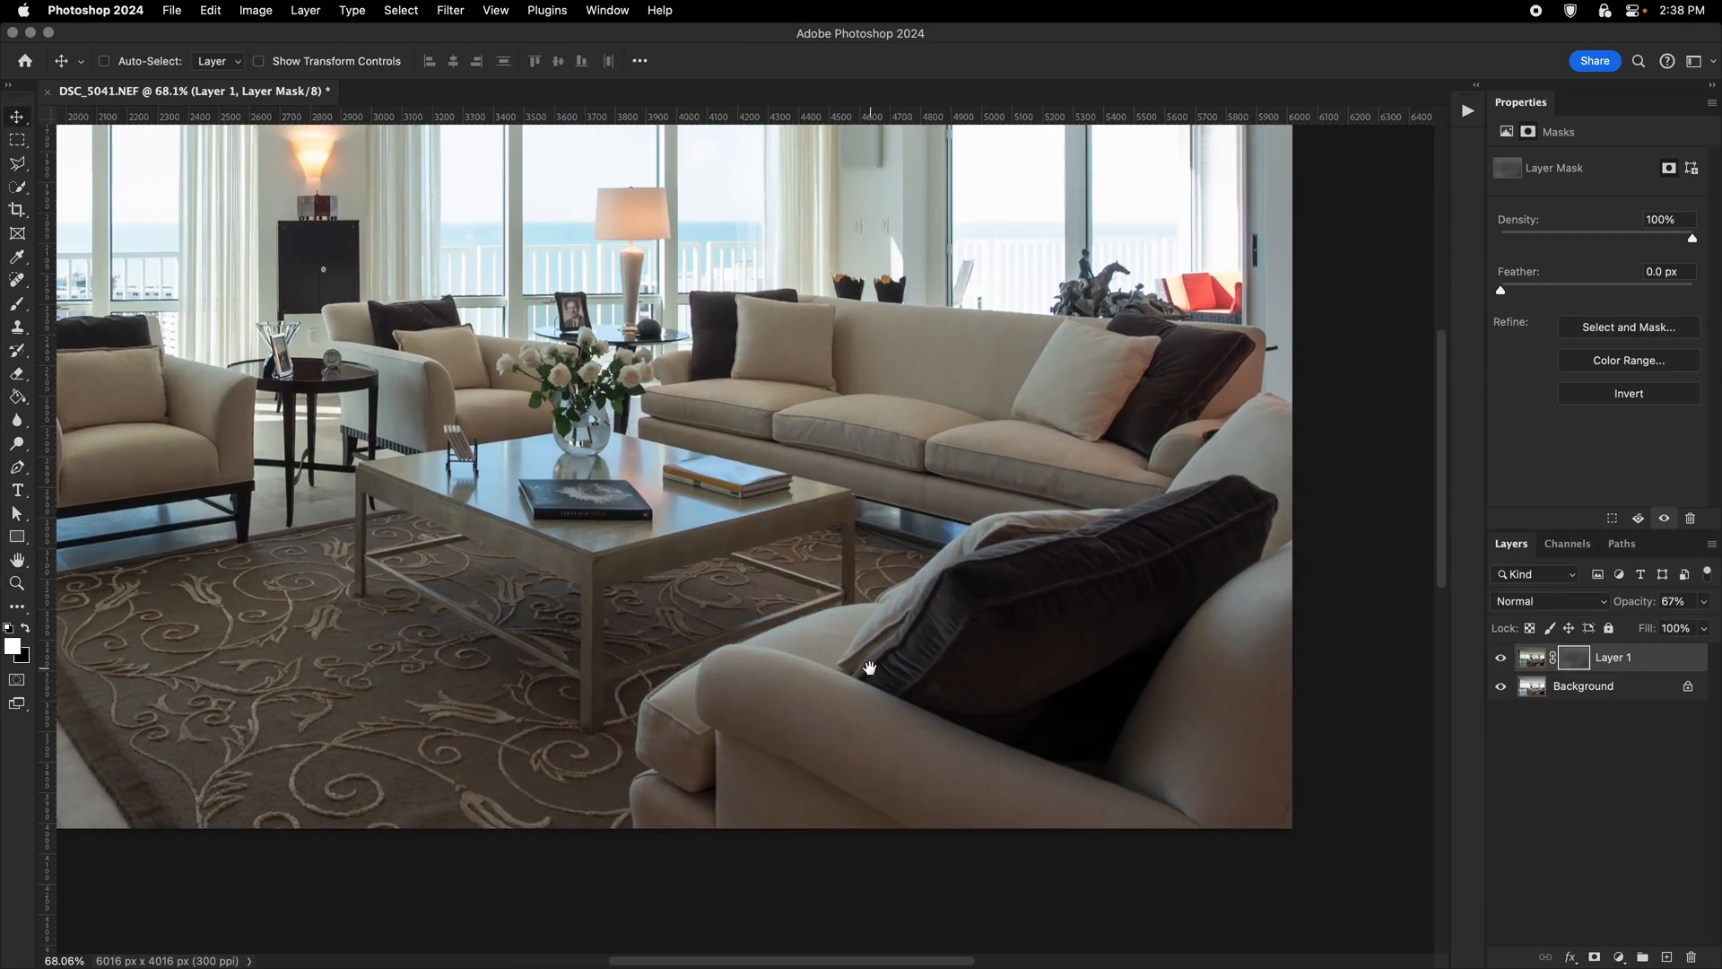
{"action": "left_click_drag", "start_coordinate": [797, 546], "coordinate": [841, 621]}
{"action": "left_click_drag", "start_coordinate": [841, 621], "coordinate": [811, 619]}
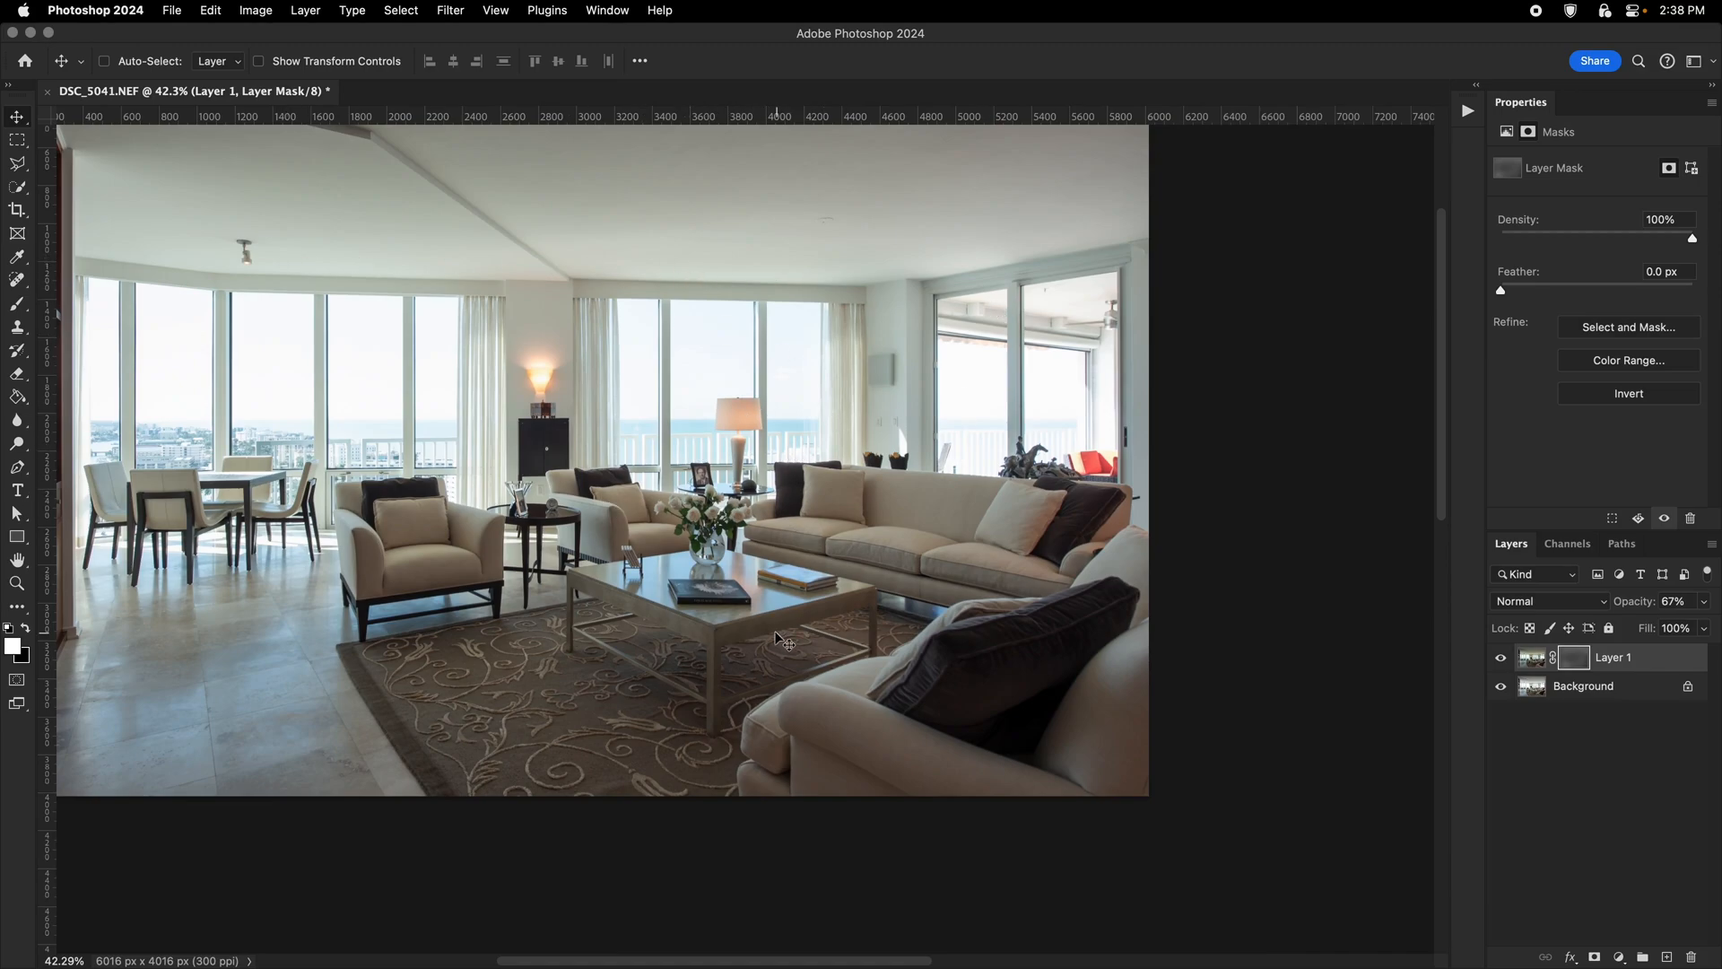
{"action": "left_click_drag", "start_coordinate": [777, 705], "coordinate": [933, 730]}
{"action": "left_click_drag", "start_coordinate": [933, 733], "coordinate": [802, 630]}
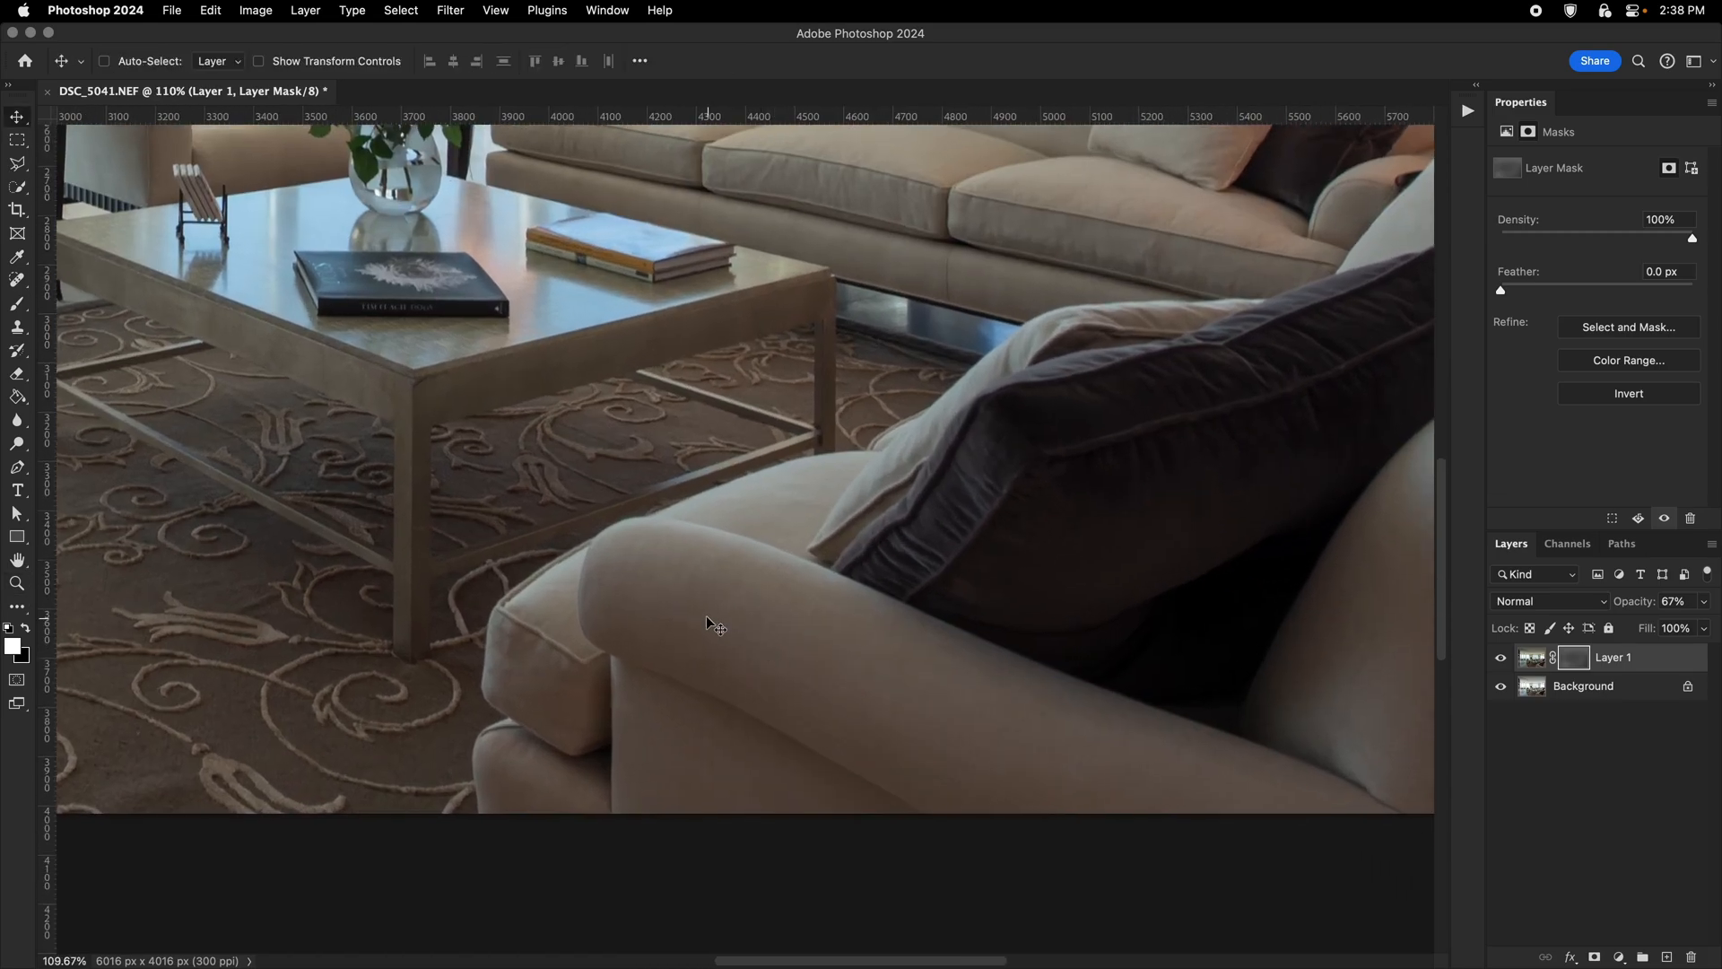
{"action": "left_click", "coordinate": [1500, 659]}
{"action": "left_click", "coordinate": [1500, 659]}
{"action": "left_click_drag", "start_coordinate": [742, 661], "coordinate": [745, 588]}
{"action": "scroll", "coordinate": [1059, 699], "scroll_direction": "right", "scroll_amount": 3}
{"action": "scroll", "coordinate": [1059, 699], "scroll_direction": "up", "scroll_amount": 1}
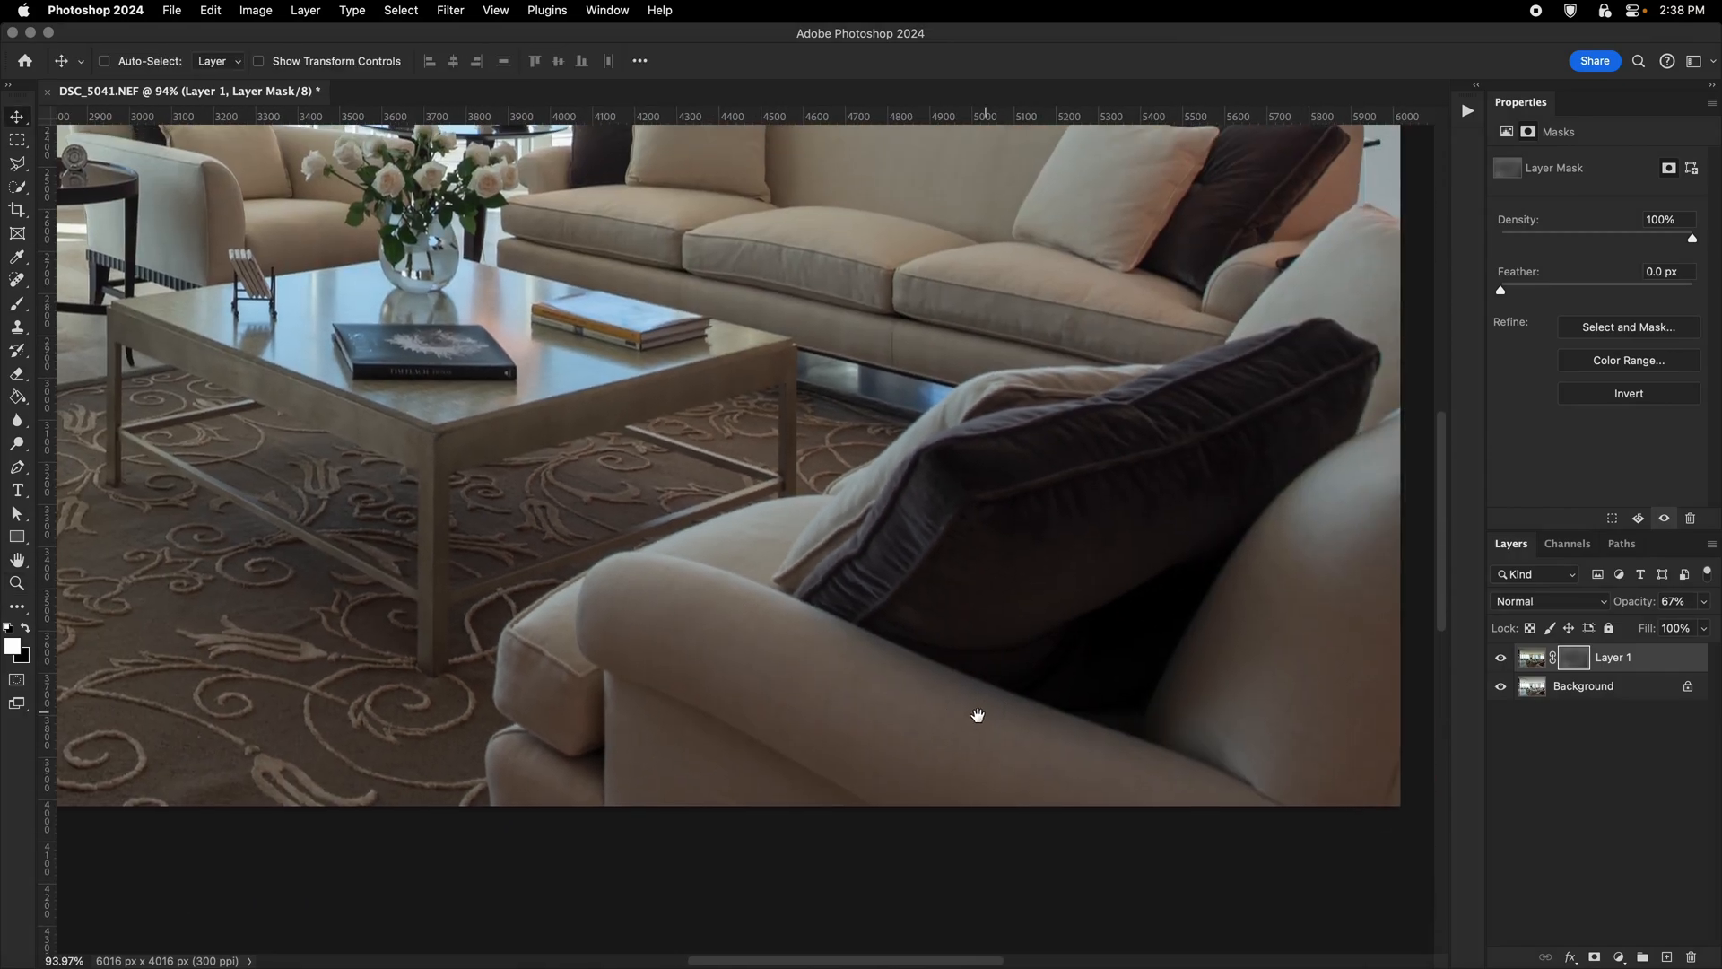
{"action": "scroll", "coordinate": [700, 699], "scroll_direction": "left", "scroll_amount": 4}
{"action": "scroll", "coordinate": [700, 699], "scroll_direction": "up", "scroll_amount": 1}
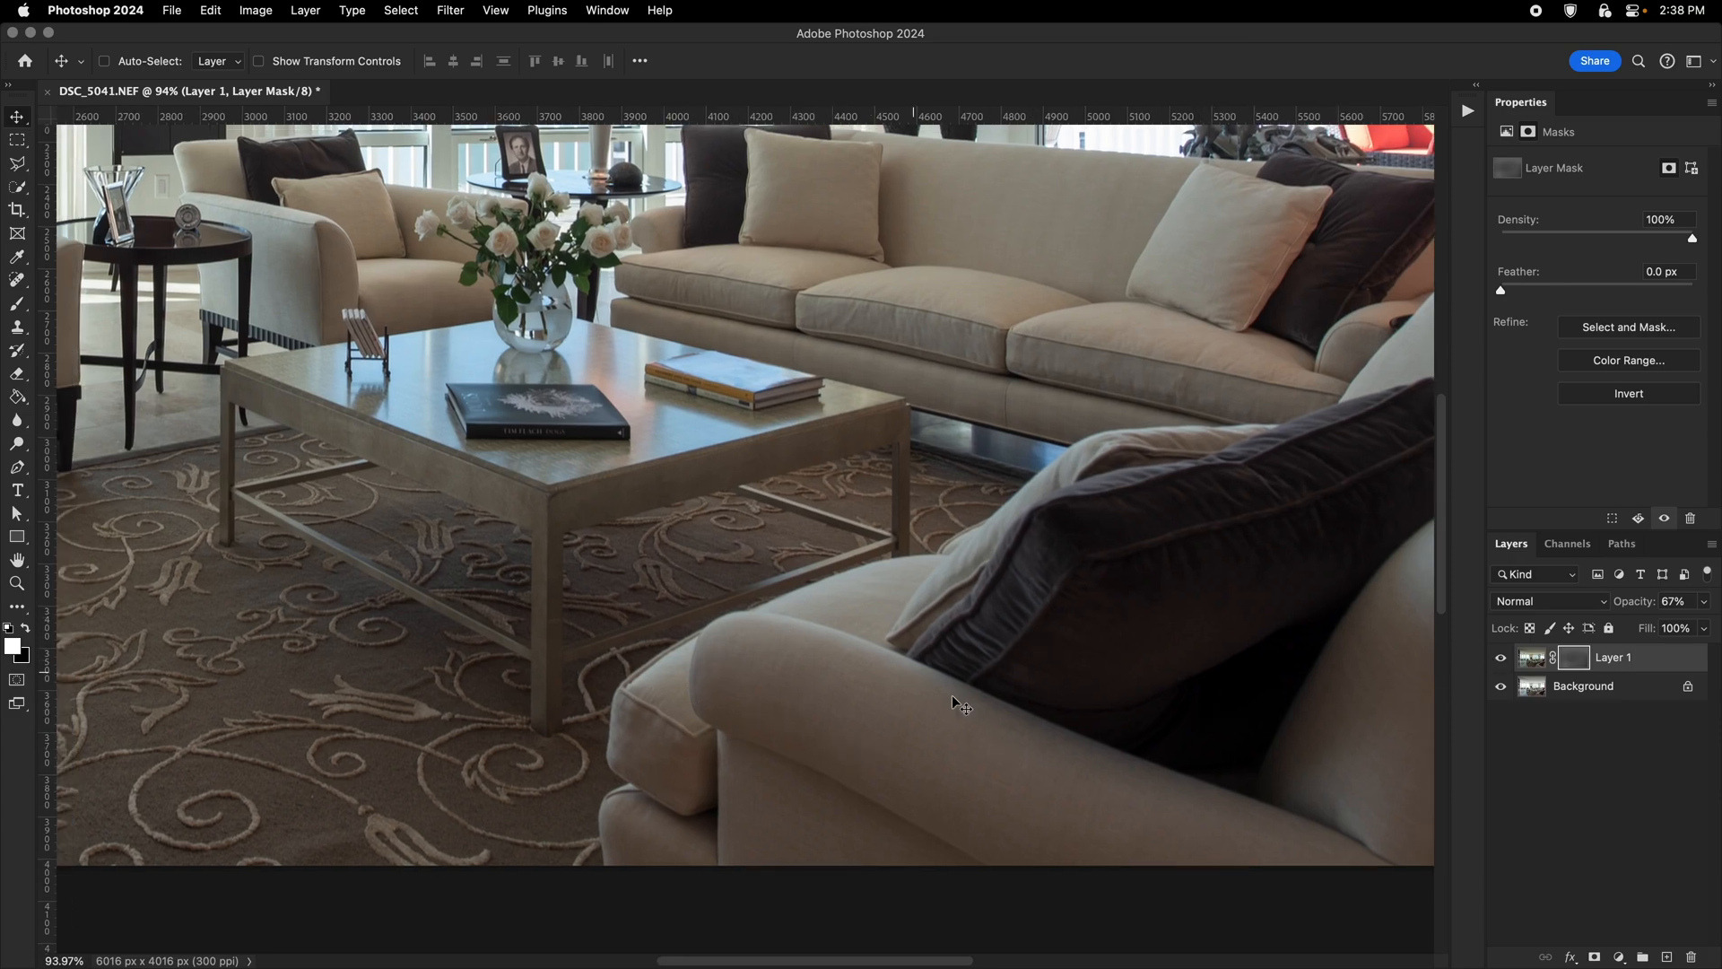
Examine the armchair, tiled floor and dining area up close, comparing them with Layer 1 hidden and shown.
{"action": "scroll", "coordinate": [1013, 662], "scroll_direction": "left", "scroll_amount": 15}
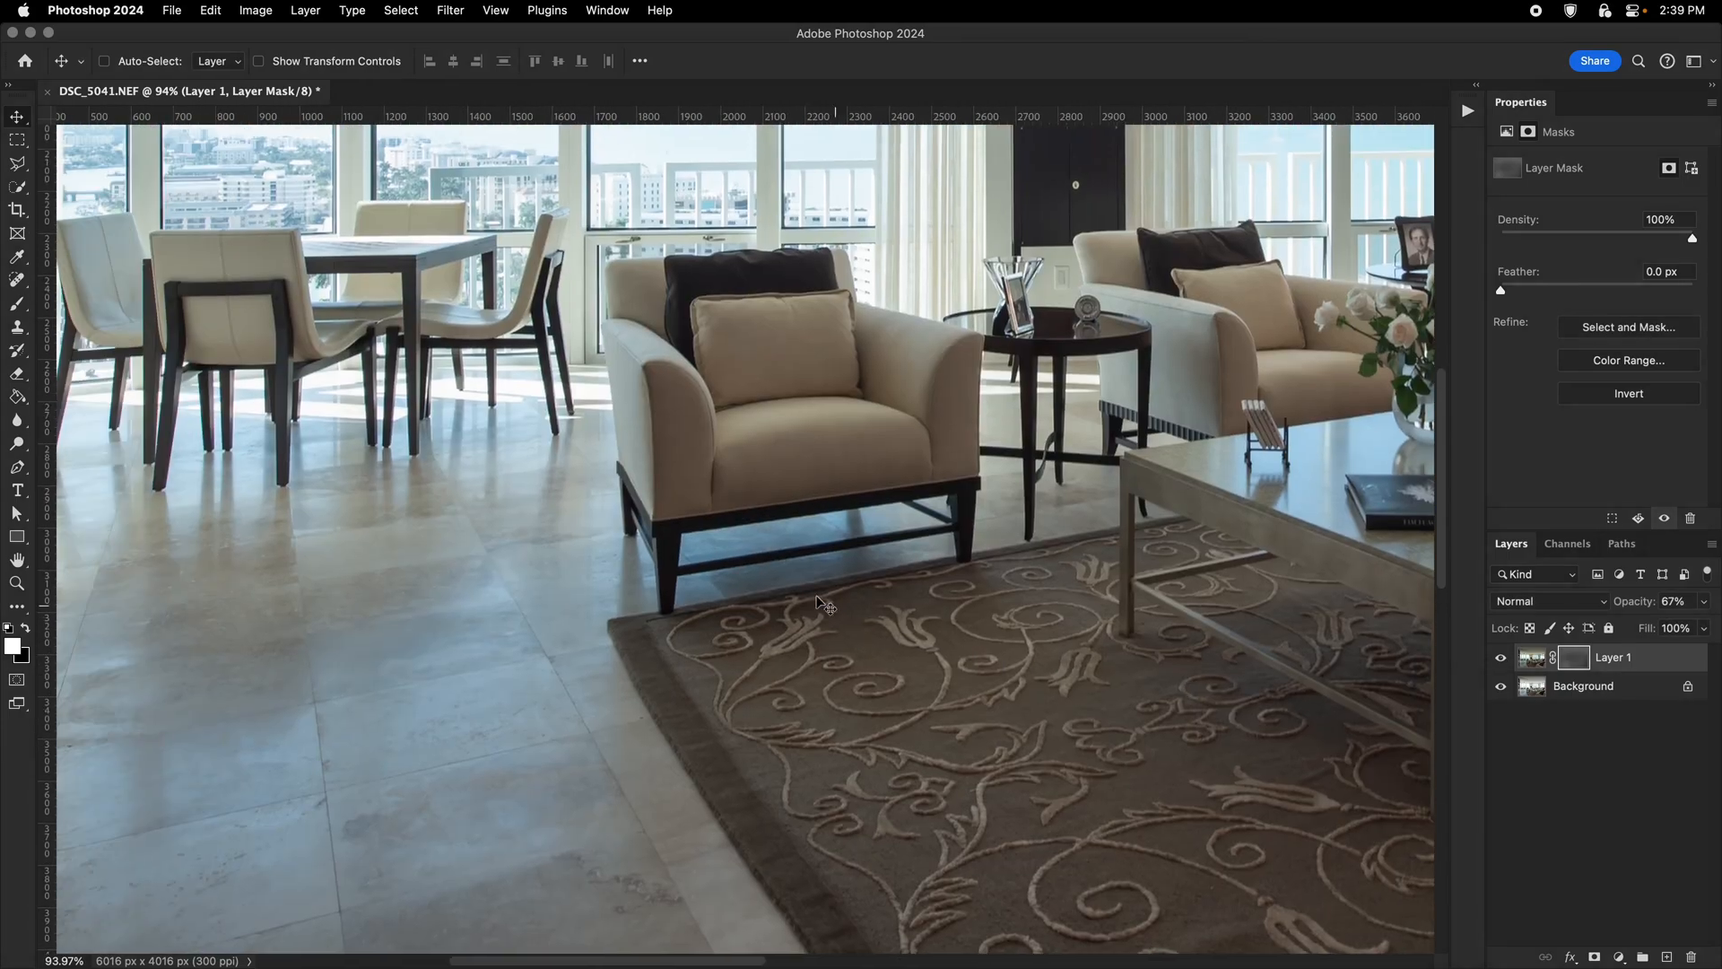
{"action": "scroll", "coordinate": [798, 600], "scroll_direction": "up", "scroll_amount": 2}
{"action": "scroll", "coordinate": [669, 628], "scroll_direction": "up", "scroll_amount": 3}
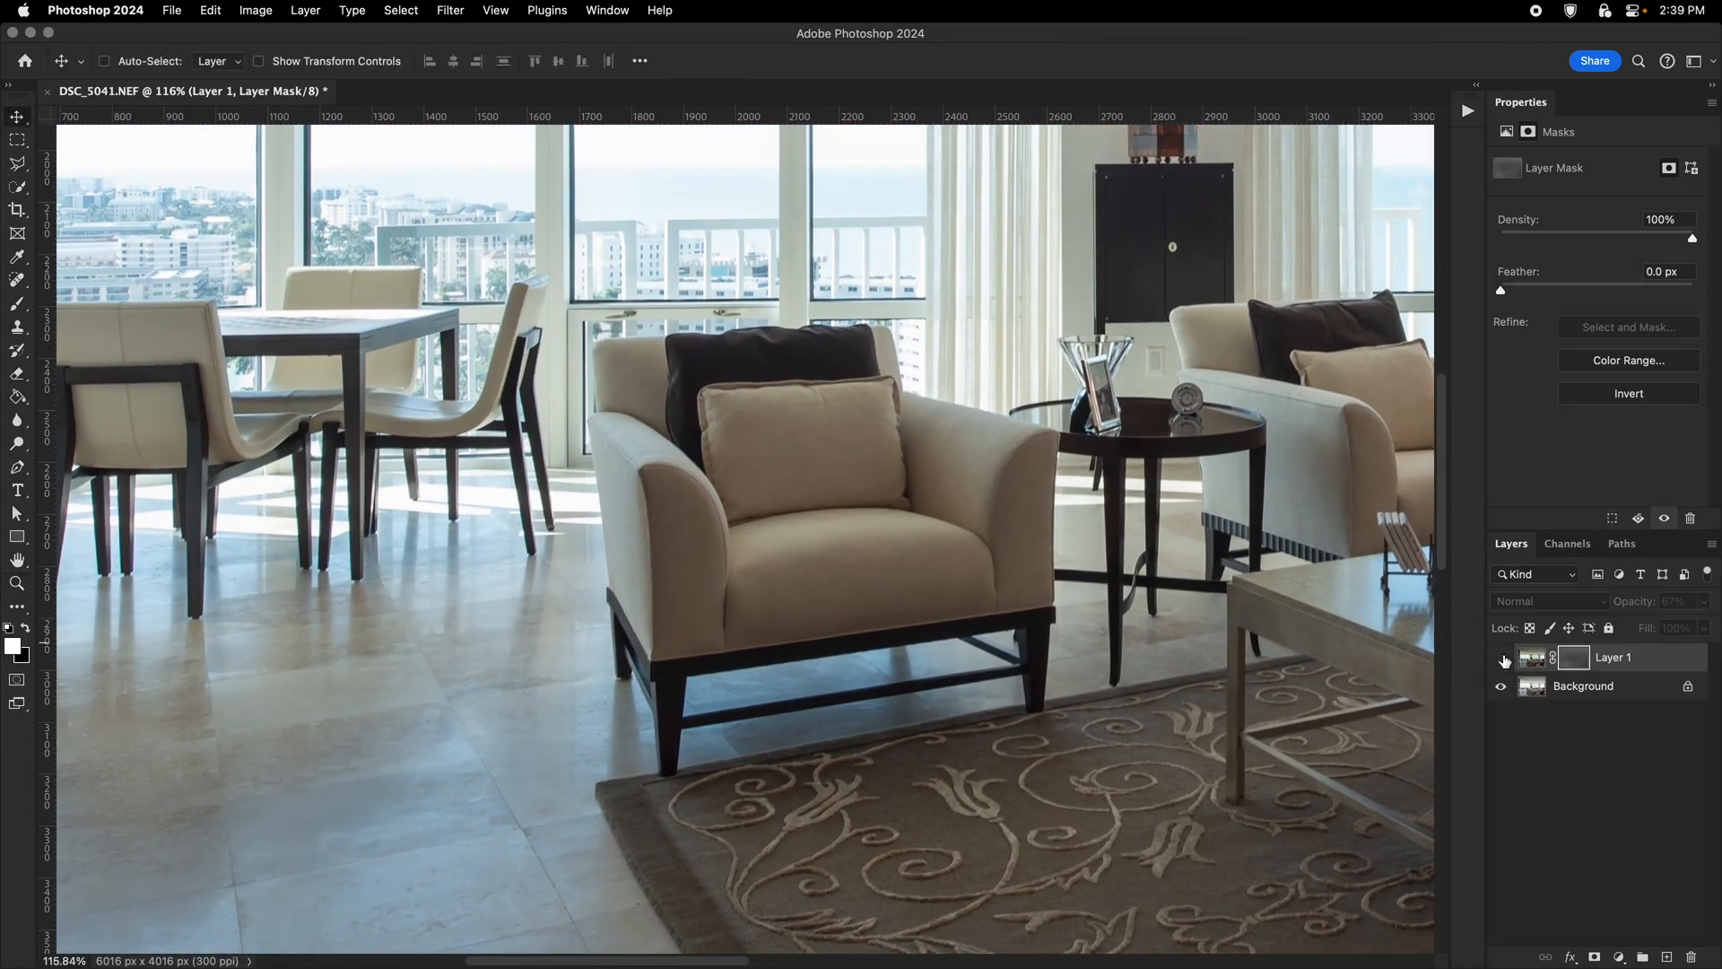
{"action": "scroll", "coordinate": [718, 582], "scroll_direction": "down", "scroll_amount": 6}
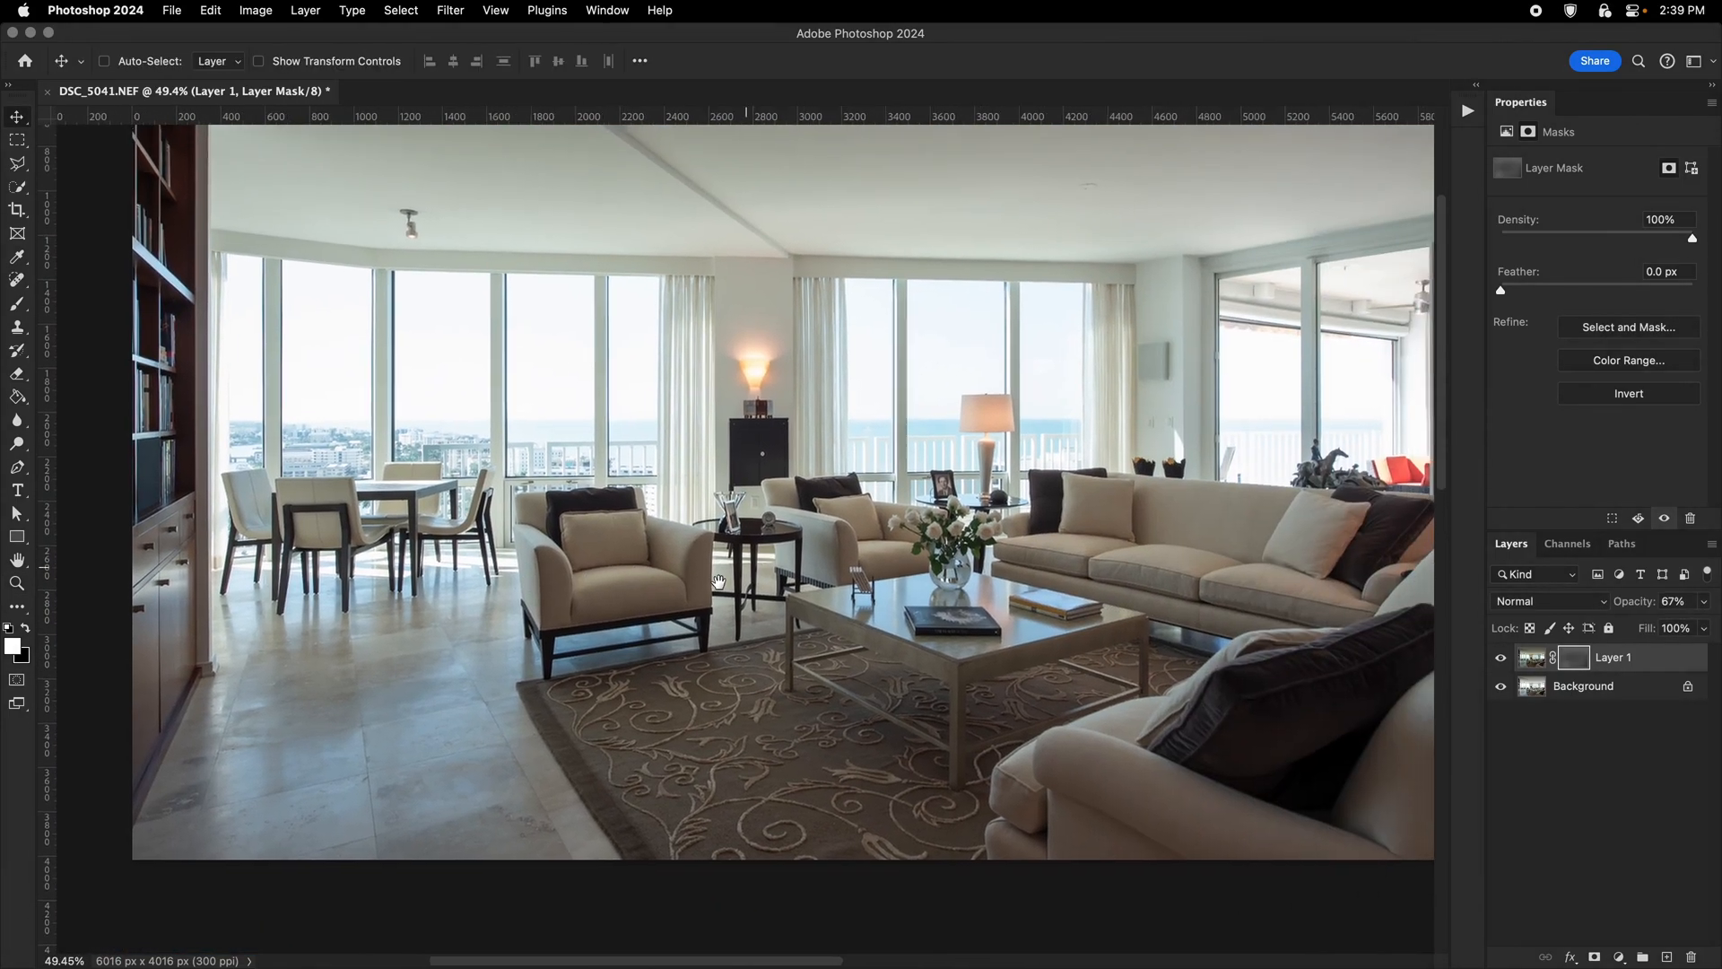
{"action": "left_click_drag", "start_coordinate": [718, 581], "coordinate": [633, 638]}
{"action": "left_click_drag", "start_coordinate": [762, 502], "coordinate": [610, 385]}
{"action": "key", "text": "v"}
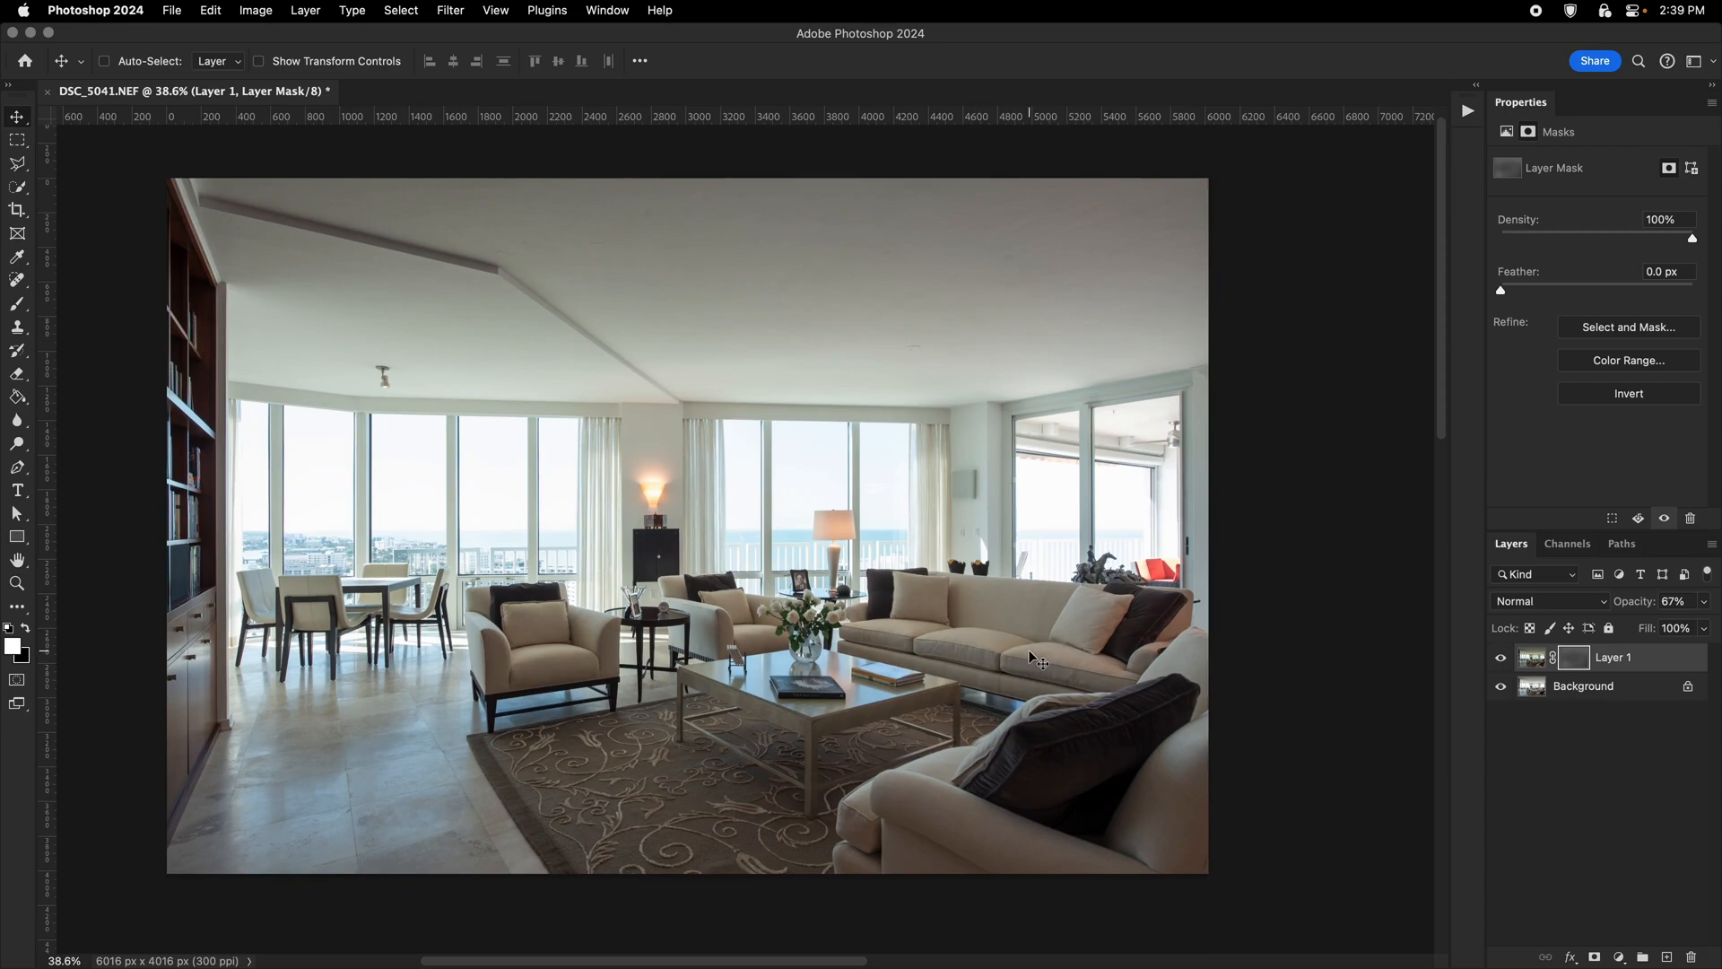
Inspect the window views across the blended photo up close.
{"action": "key", "text": "z"}
{"action": "left_click_drag", "start_coordinate": [522, 548], "coordinate": [837, 485]}
{"action": "key", "text": "z"}
{"action": "key", "text": "z"}
{"action": "key", "text": "space"}
{"action": "left_click_drag", "start_coordinate": [964, 489], "coordinate": [695, 498]}
{"action": "key", "text": "z"}
{"action": "key", "text": "space"}
{"action": "left_click_drag", "start_coordinate": [849, 499], "coordinate": [787, 518]}
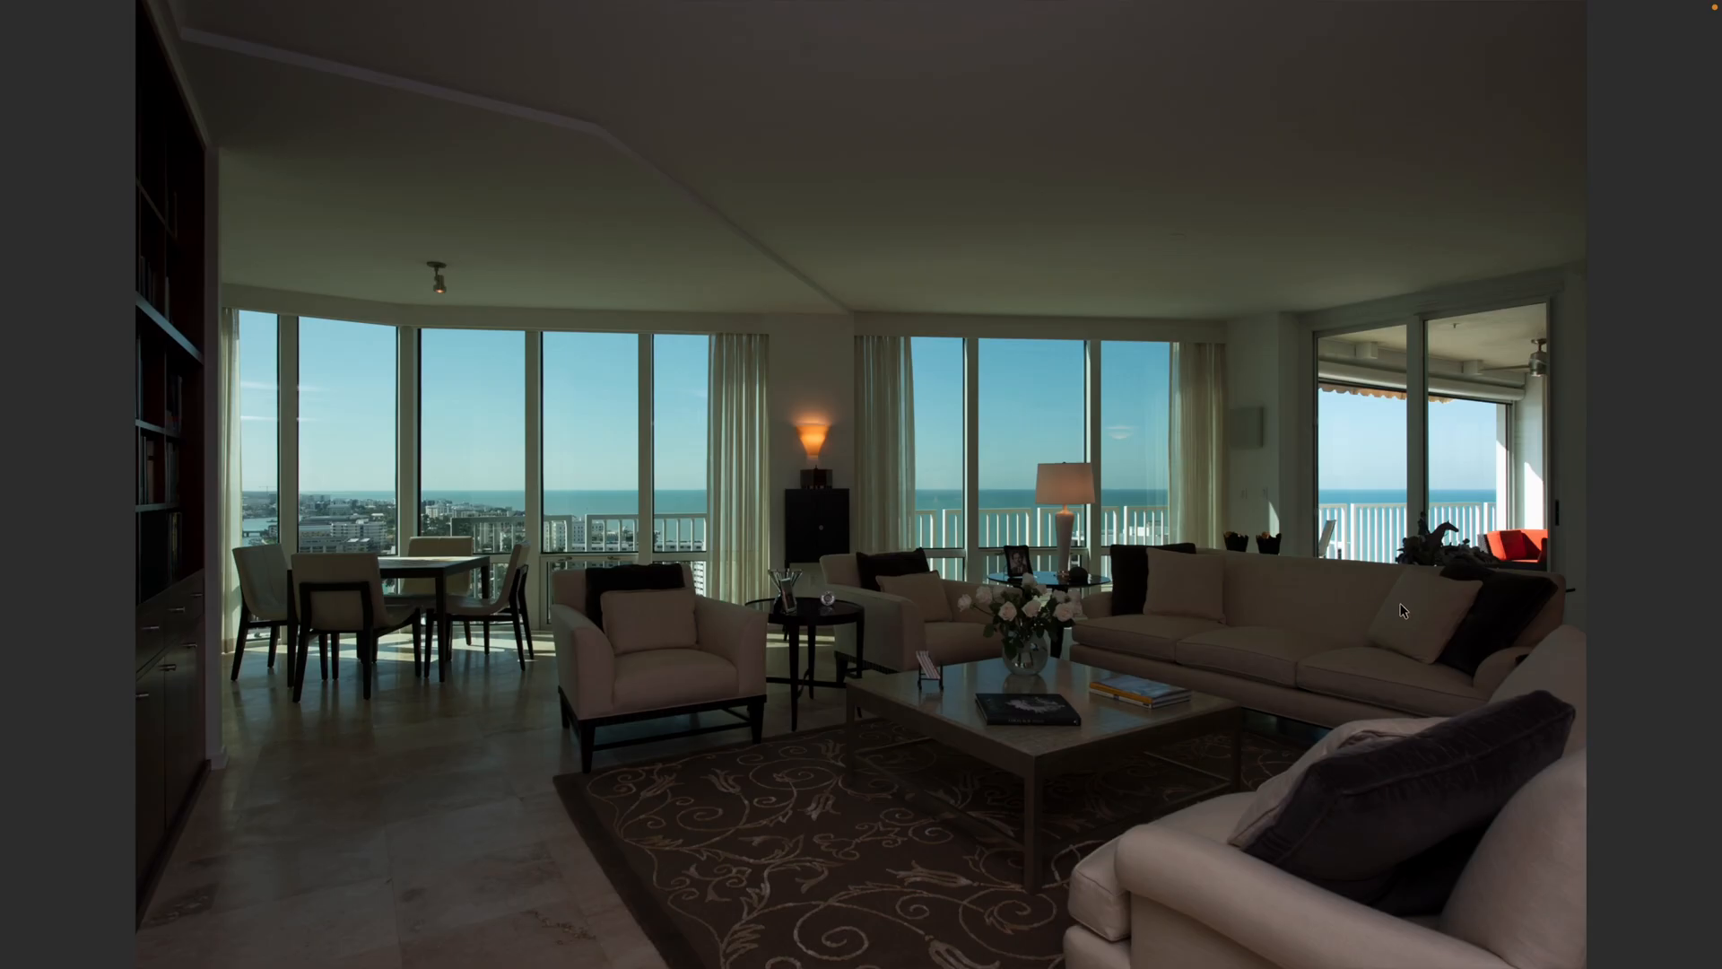
Open the darker exposure DSC_5036.NEF in Camera Raw and set Exposure to +1.00, Highlights to -31 and Shadows to +51.
{"action": "key", "text": "Right"}
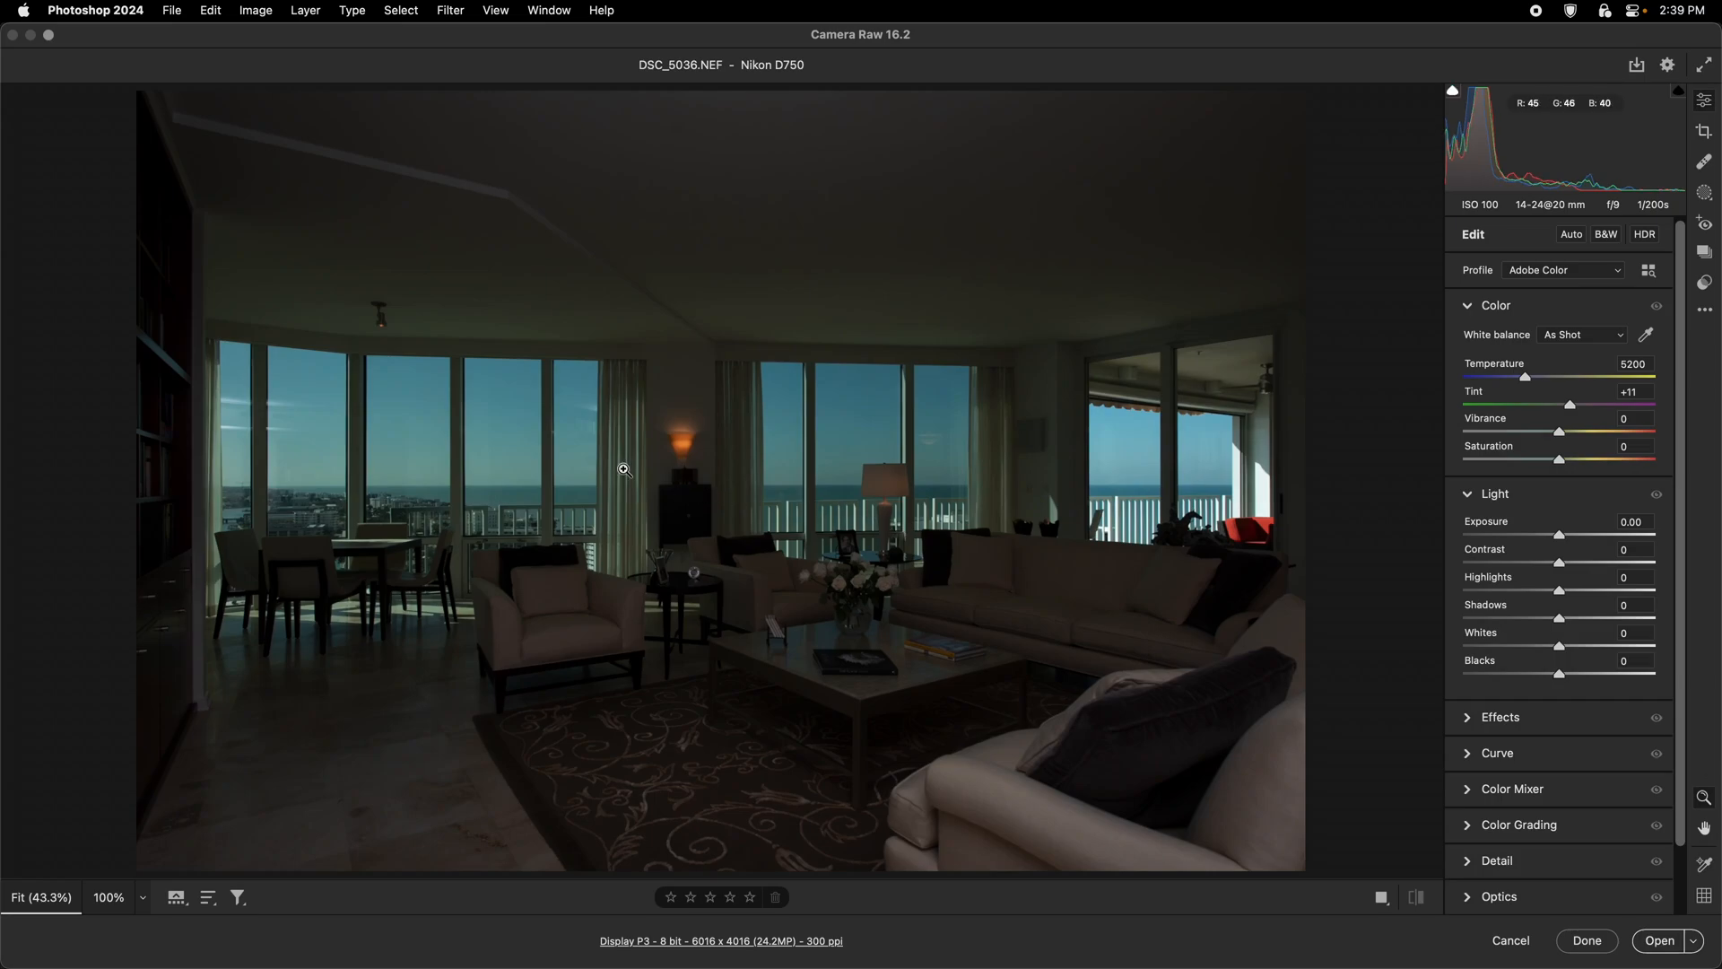
{"action": "left_click_drag", "start_coordinate": [624, 469], "coordinate": [955, 547]}
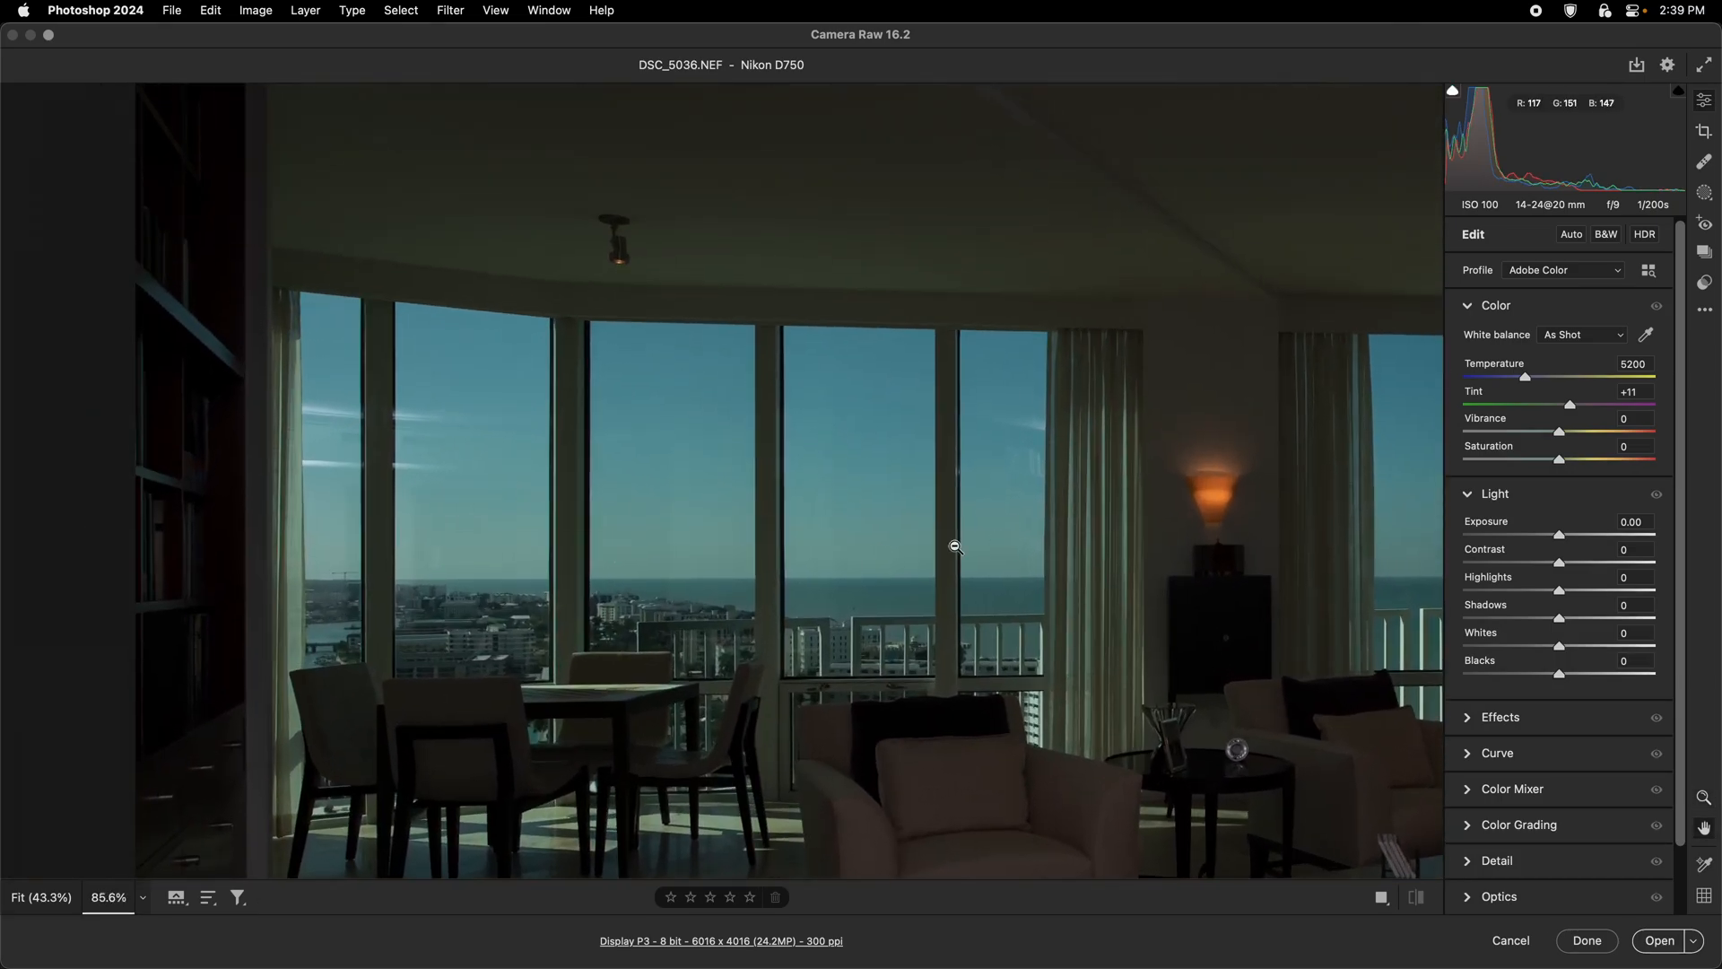
{"action": "left_click", "coordinate": [1577, 537]}
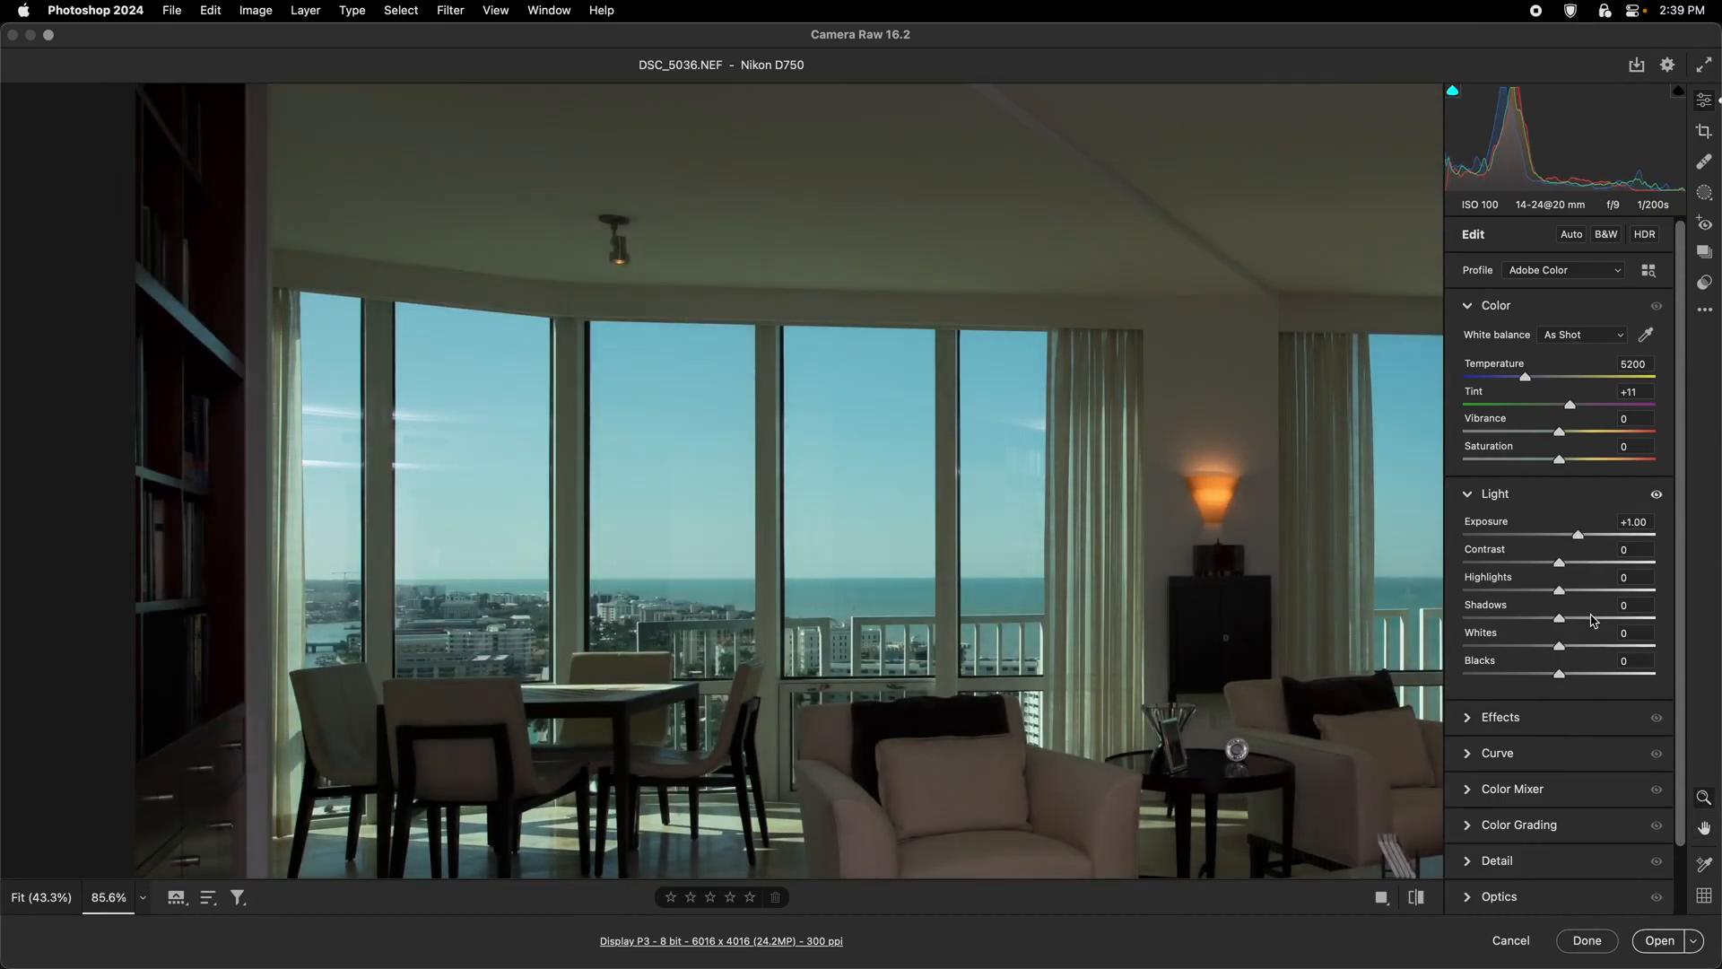
{"action": "left_click_drag", "start_coordinate": [1592, 619], "coordinate": [1529, 592]}
{"action": "left_click_drag", "start_coordinate": [1242, 530], "coordinate": [1230, 530]}
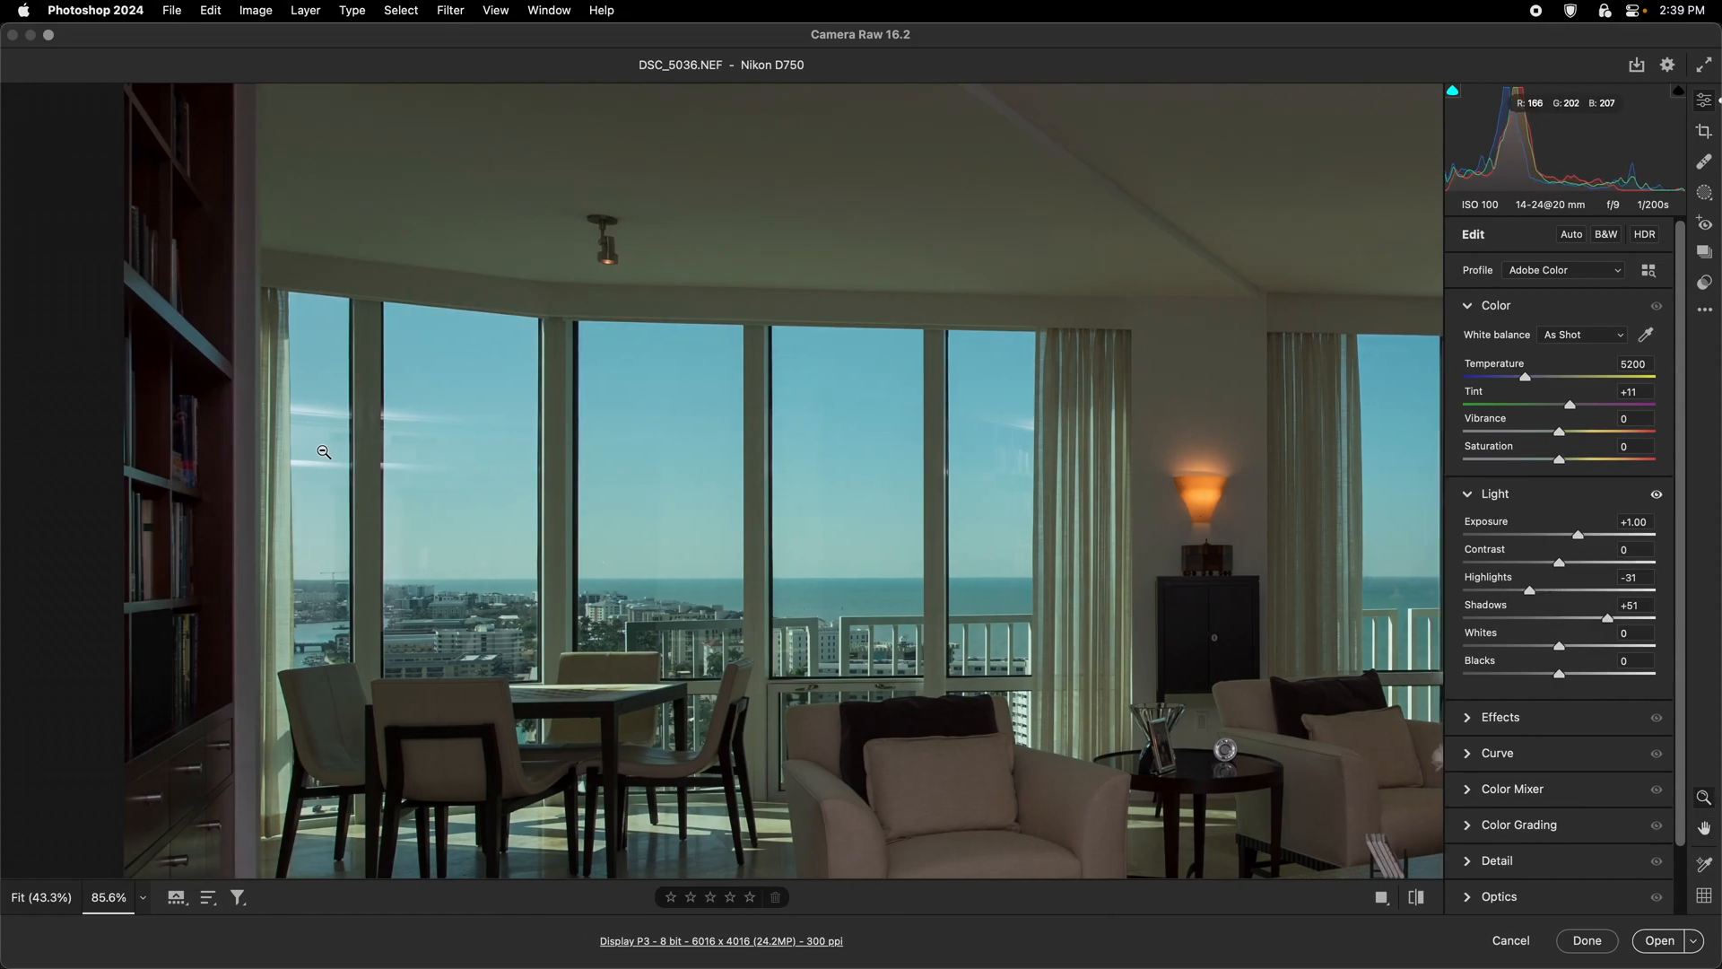
Inspect the window glass for reflections, and refine DSC_5036.NEF with Exposure +1.25 and slightly lower Highlights.
{"action": "left_click_drag", "start_coordinate": [322, 451], "coordinate": [389, 476]}
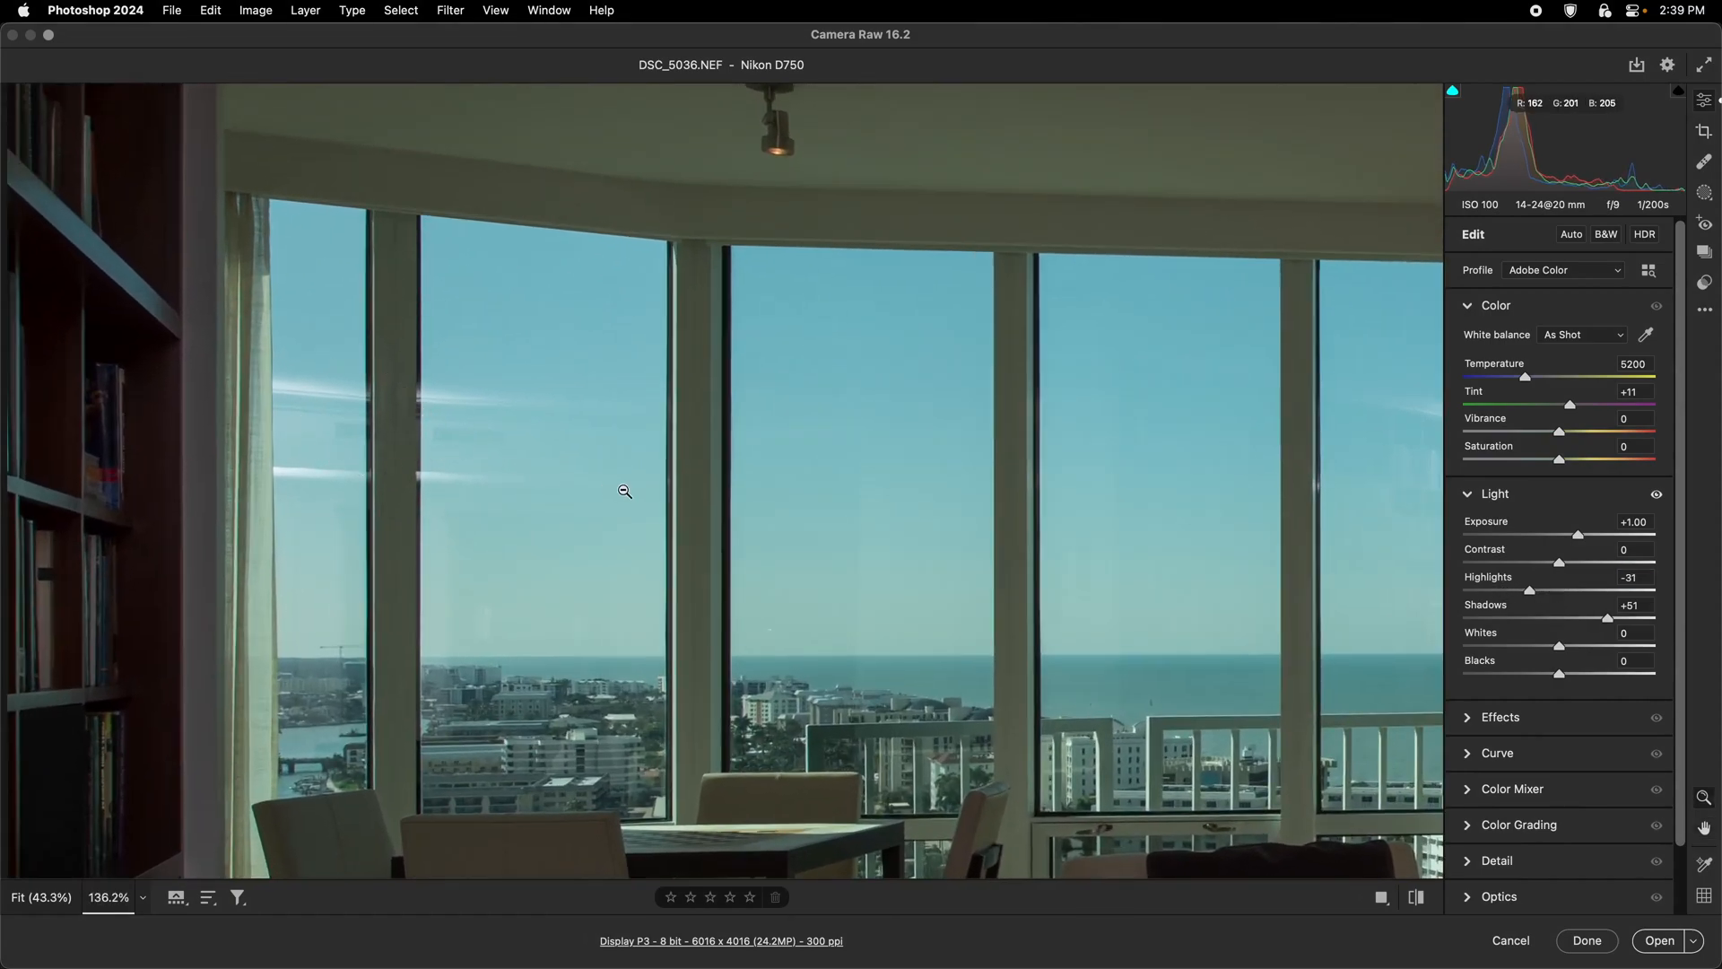
{"action": "left_click_drag", "start_coordinate": [1417, 499], "coordinate": [718, 489]}
{"action": "left_click_drag", "start_coordinate": [1287, 485], "coordinate": [628, 489]}
{"action": "left_click_drag", "start_coordinate": [1052, 484], "coordinate": [543, 449]}
{"action": "left_click_drag", "start_coordinate": [978, 491], "coordinate": [888, 491]}
{"action": "left_click_drag", "start_coordinate": [984, 495], "coordinate": [937, 488]}
{"action": "left_click_drag", "start_coordinate": [1580, 536], "coordinate": [1585, 536]}
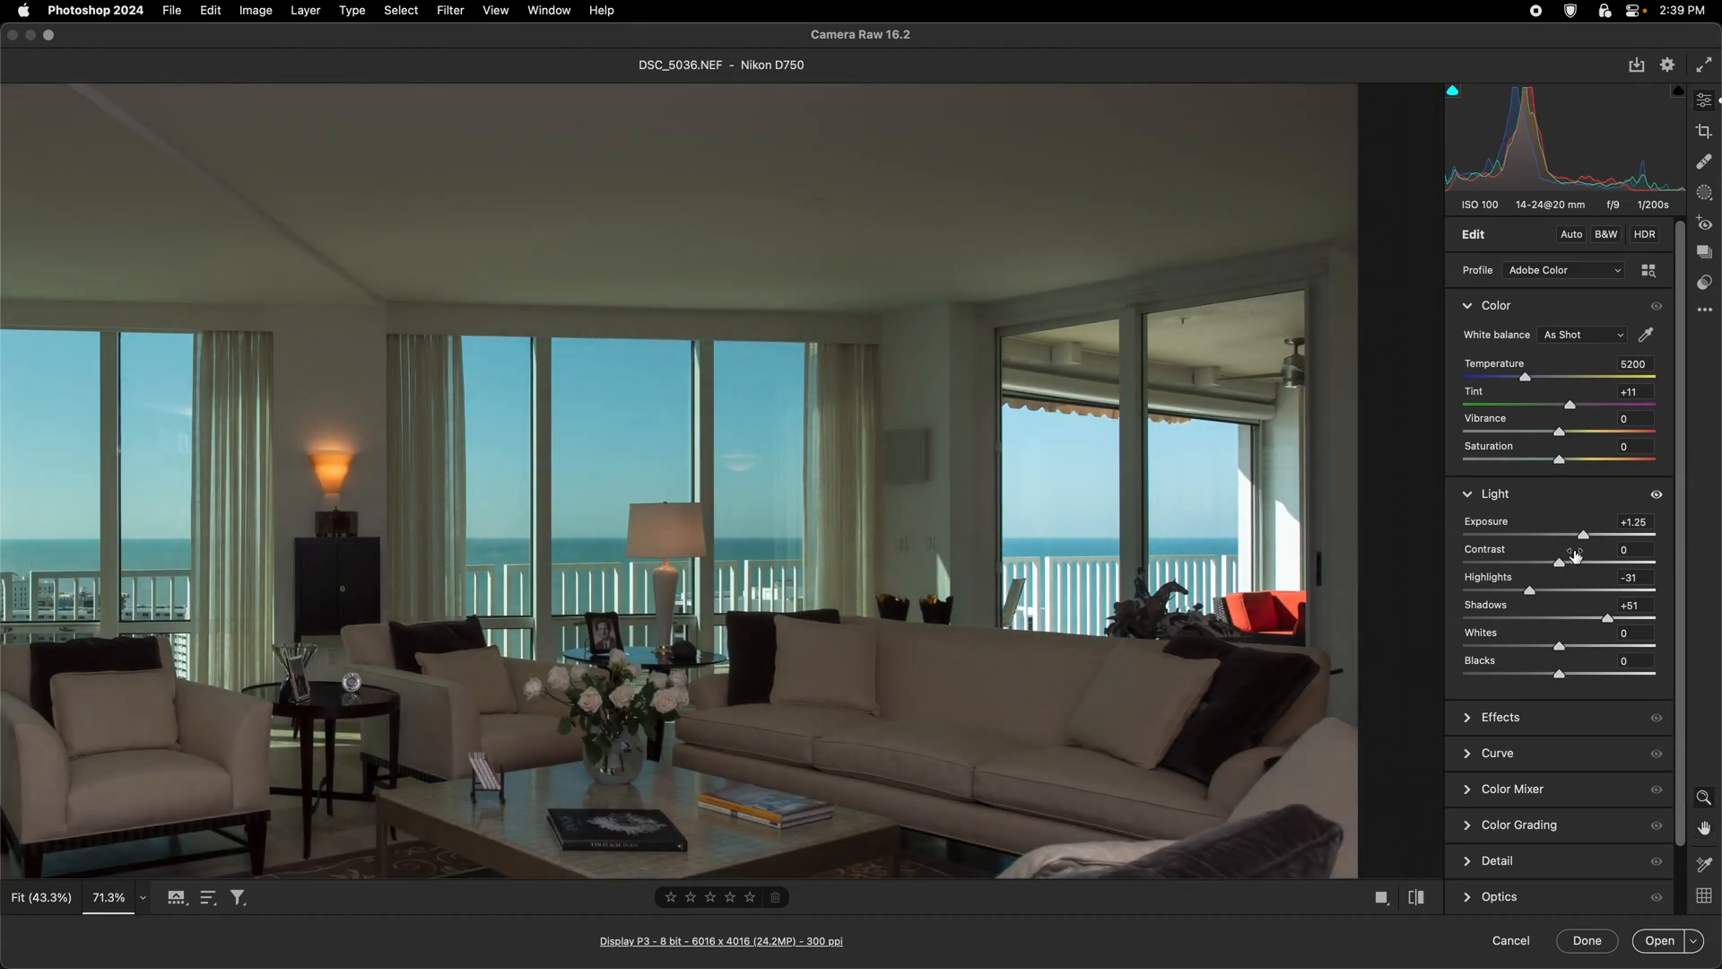
{"action": "left_click_drag", "start_coordinate": [1530, 593], "coordinate": [1518, 593]}
{"action": "left_click_drag", "start_coordinate": [629, 447], "coordinate": [961, 490]}
{"action": "left_click_drag", "start_coordinate": [853, 482], "coordinate": [884, 488]}
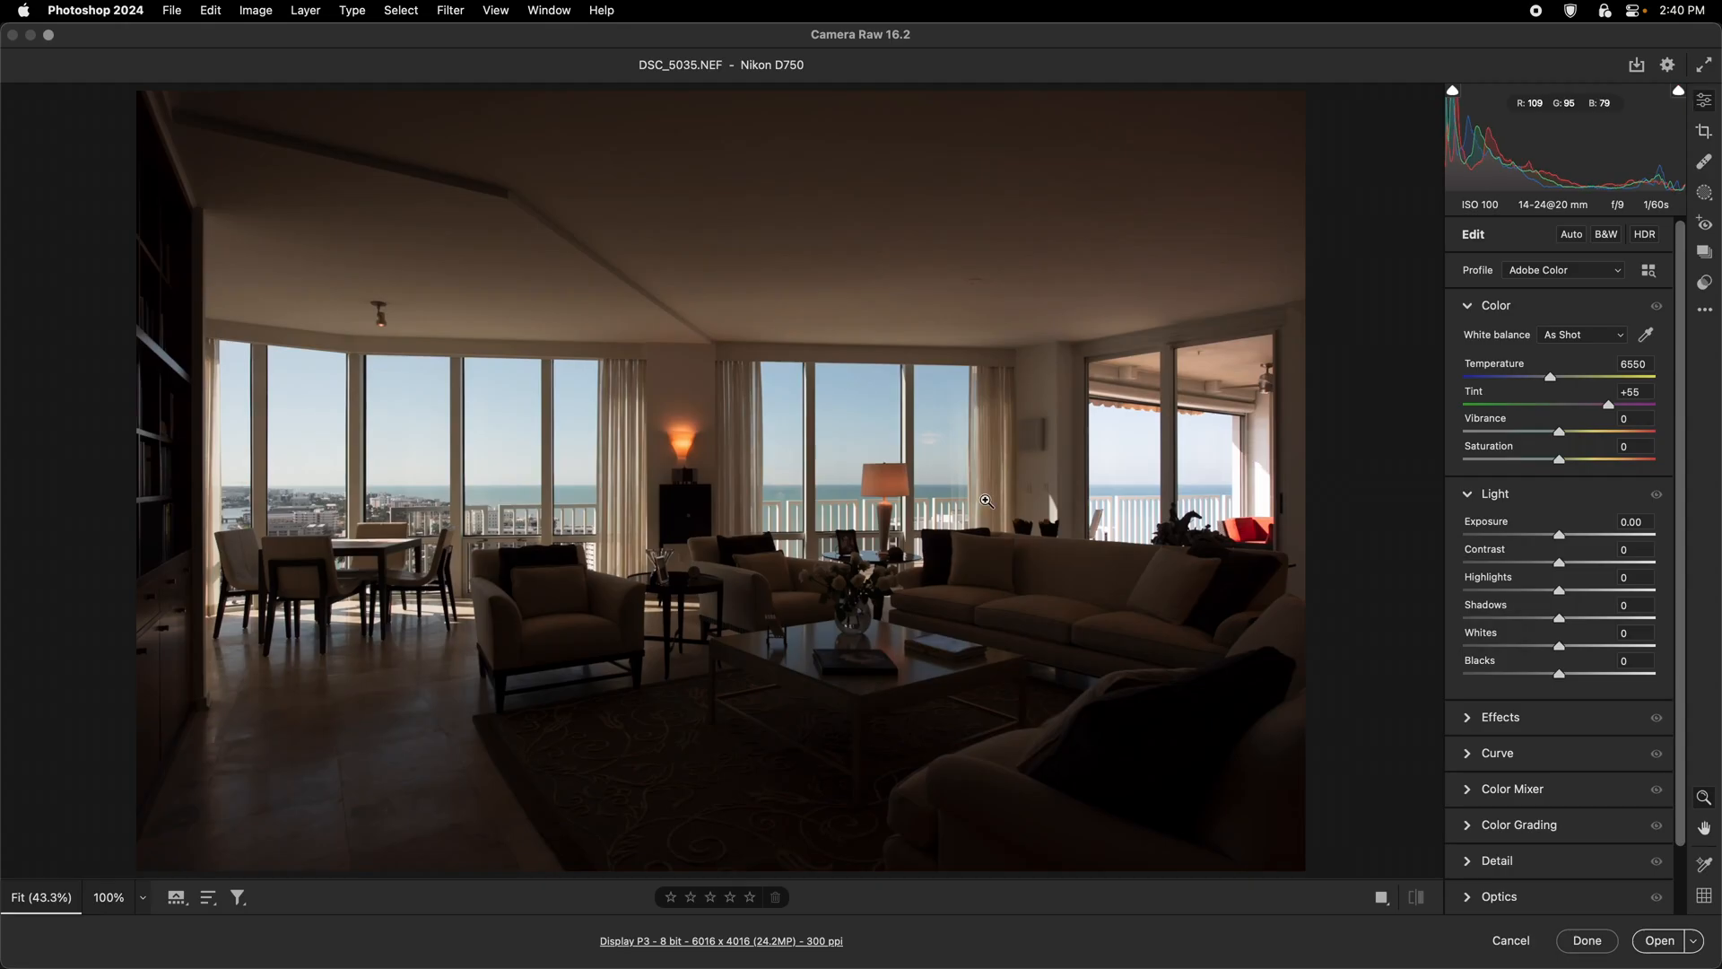
Brighten DSC_5035.NEF in Camera Raw with Shadows +64, Highlights -57 and Exposure +0.70.
{"action": "left_click_drag", "start_coordinate": [892, 476], "coordinate": [1601, 633]}
{"action": "left_click", "coordinate": [1620, 618]}
{"action": "left_click", "coordinate": [1506, 590]}
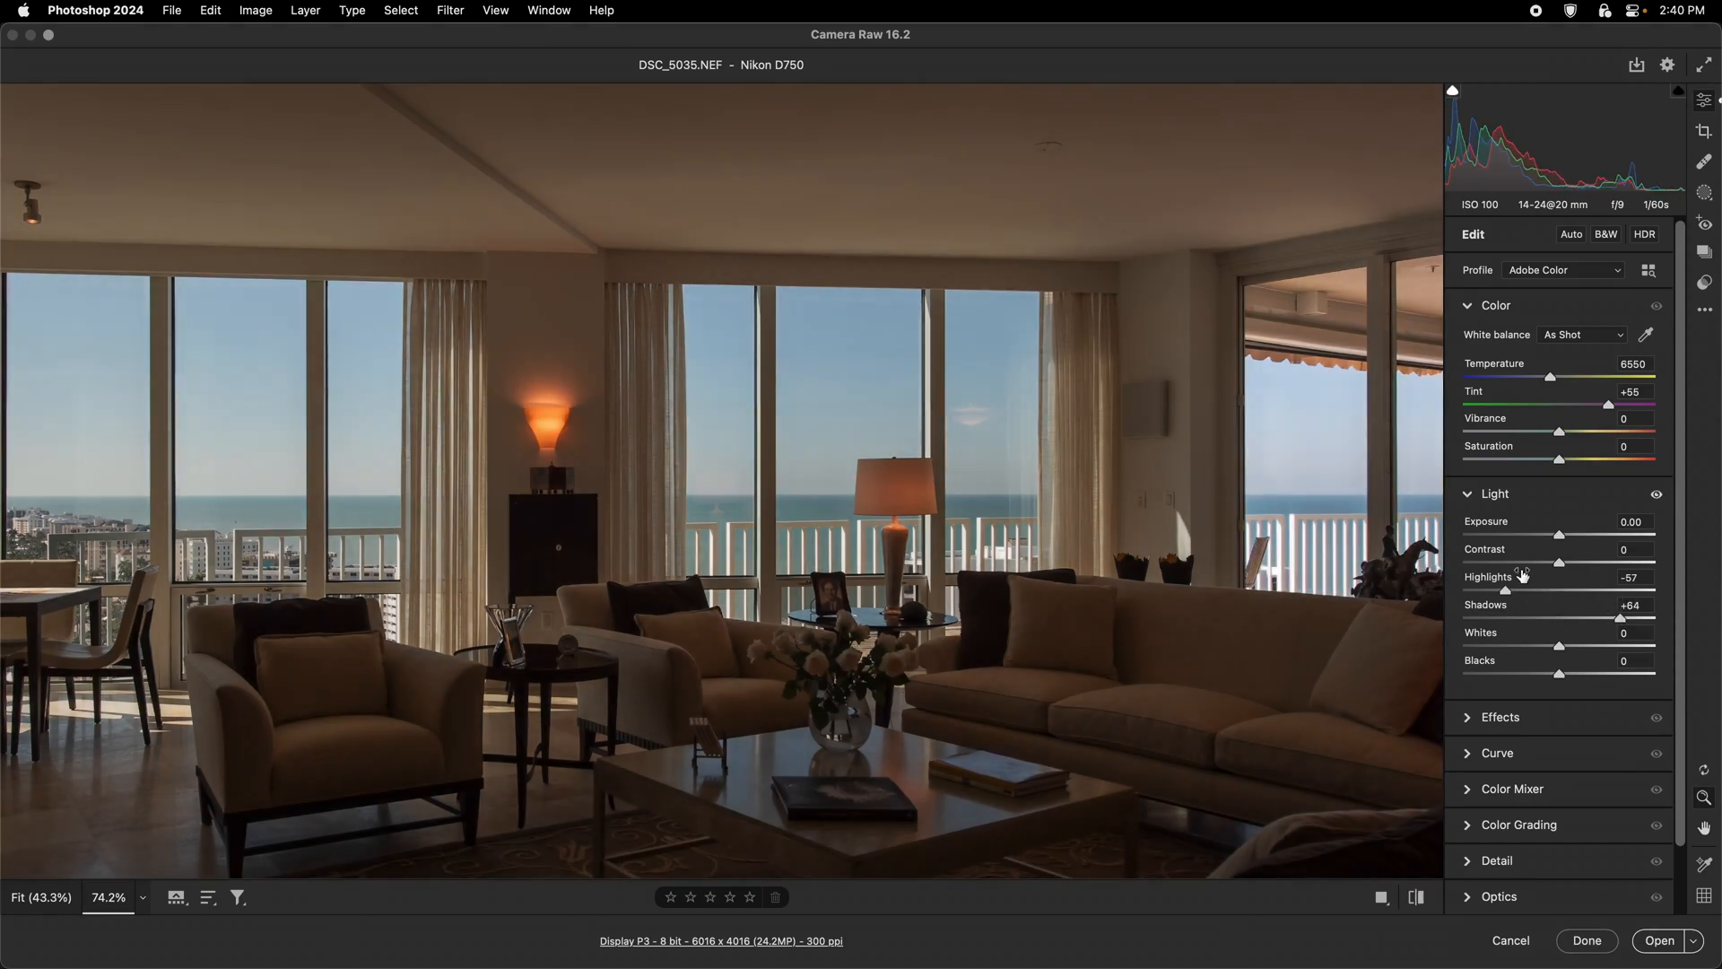
{"action": "left_click", "coordinate": [1573, 536]}
Set DSC_5035.NEF's Temperature to 6050, Highlights to -72, Vibrance to +27 and Saturation to +4.
{"action": "left_click", "coordinate": [1541, 377]}
{"action": "left_click", "coordinate": [1491, 591]}
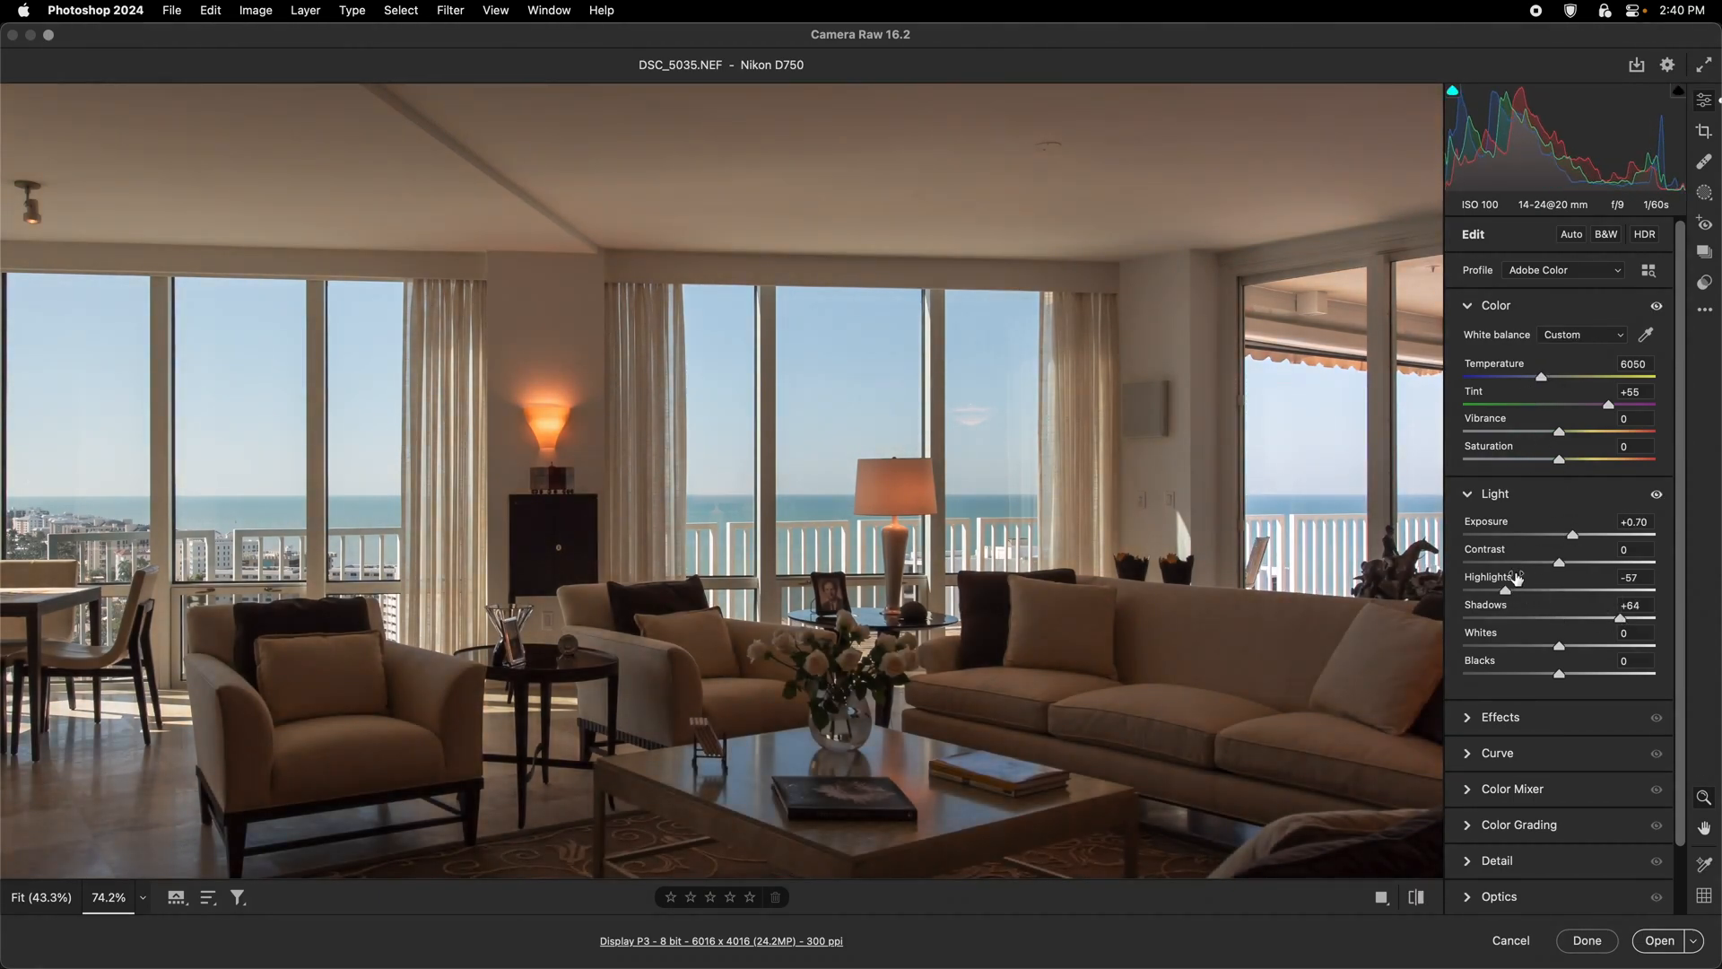
{"action": "left_click", "coordinate": [1585, 431]}
{"action": "left_click", "coordinate": [1564, 459]}
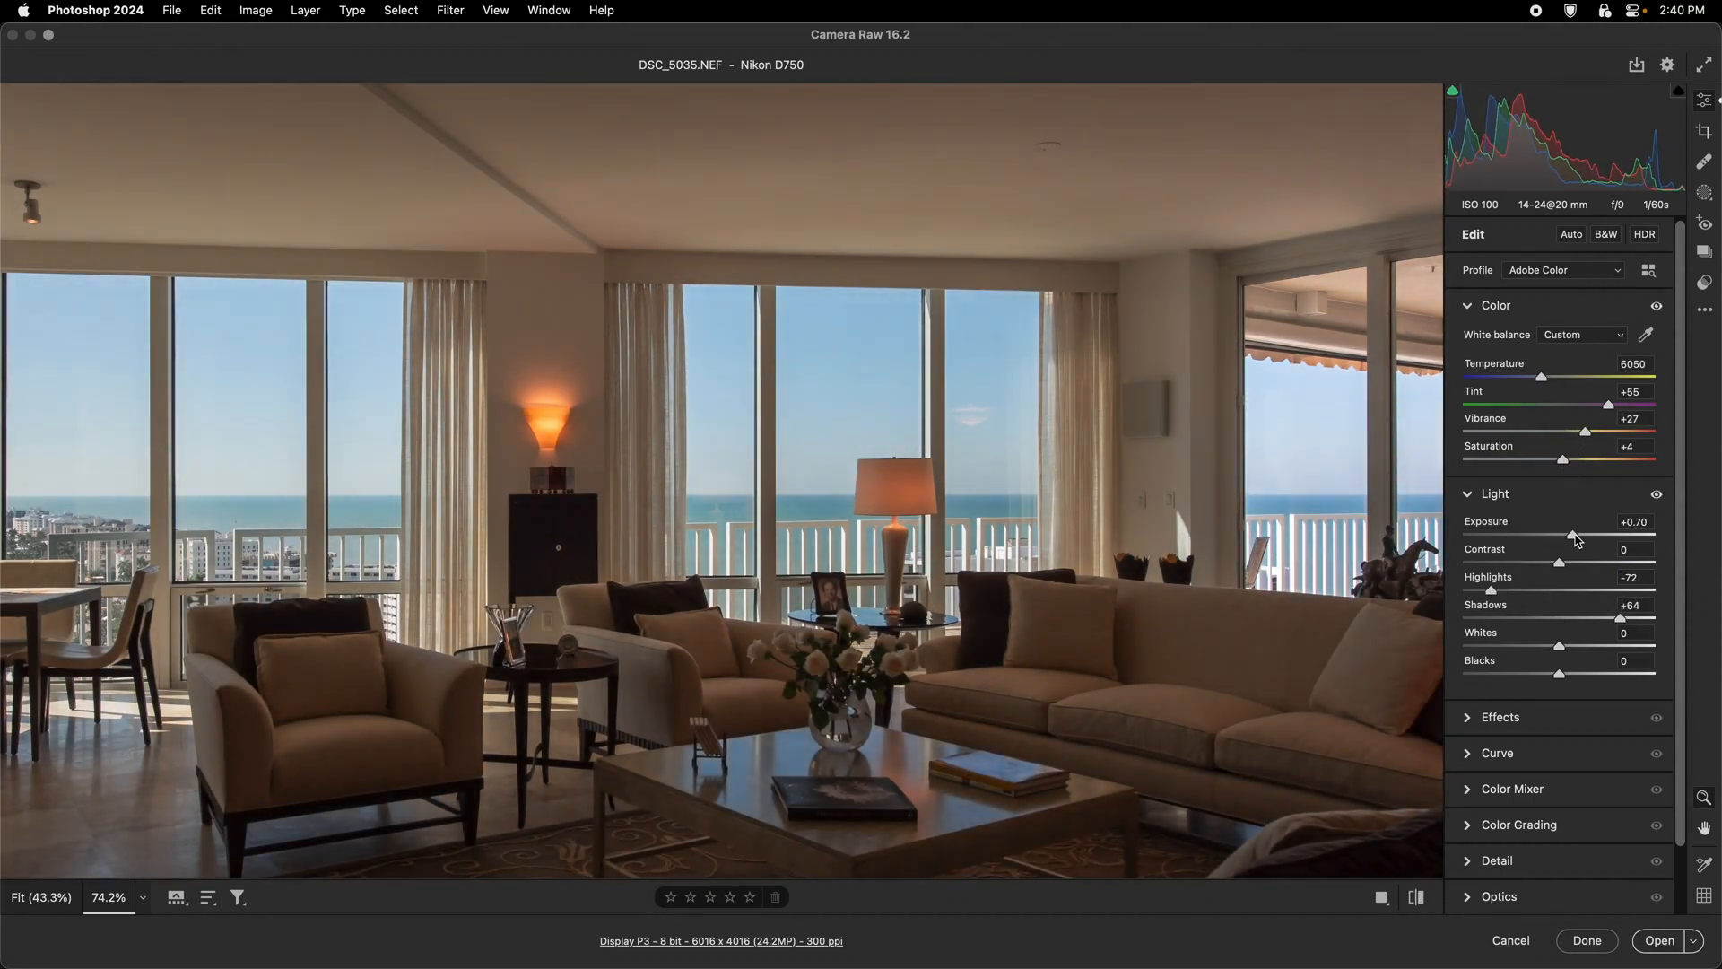
Set Temperature to 5500, Saturation to +28 and Exposure to +0.70, and open DSC_5035.NEF as a Photoshop document.
{"action": "left_click_drag", "start_coordinate": [1574, 535], "coordinate": [1569, 536]}
{"action": "left_click_drag", "start_coordinate": [1541, 378], "coordinate": [1530, 378]}
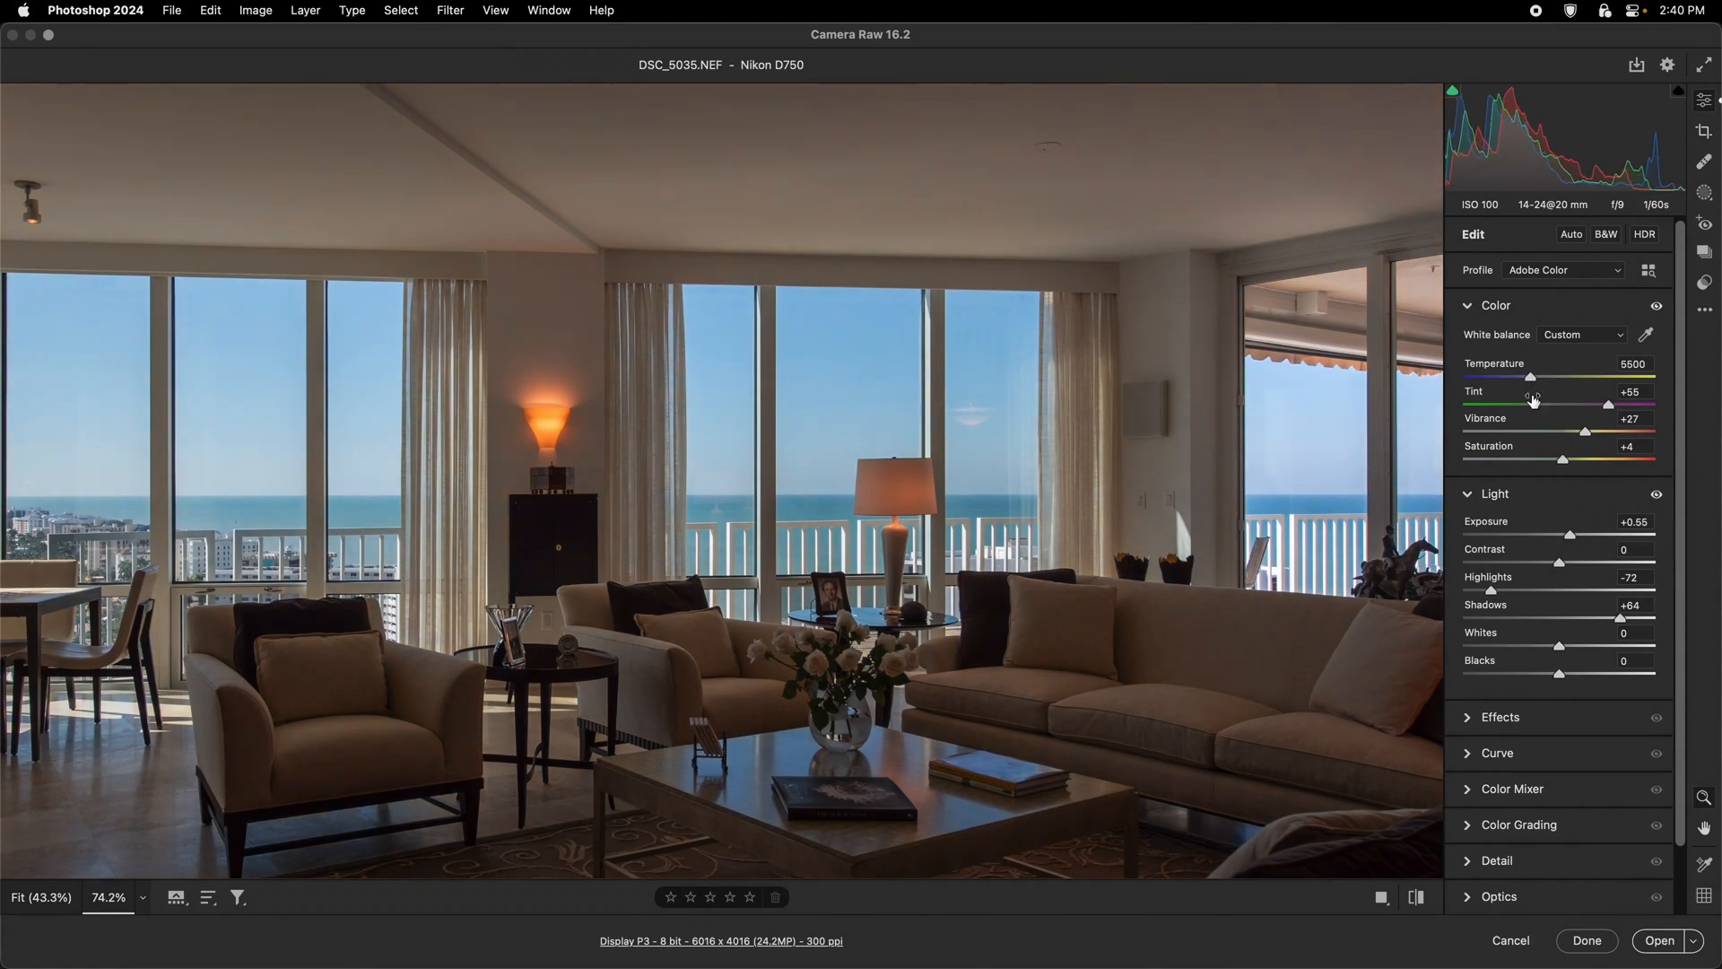
{"action": "left_click", "coordinate": [1585, 460]}
{"action": "left_click_drag", "start_coordinate": [1571, 533], "coordinate": [1573, 532]}
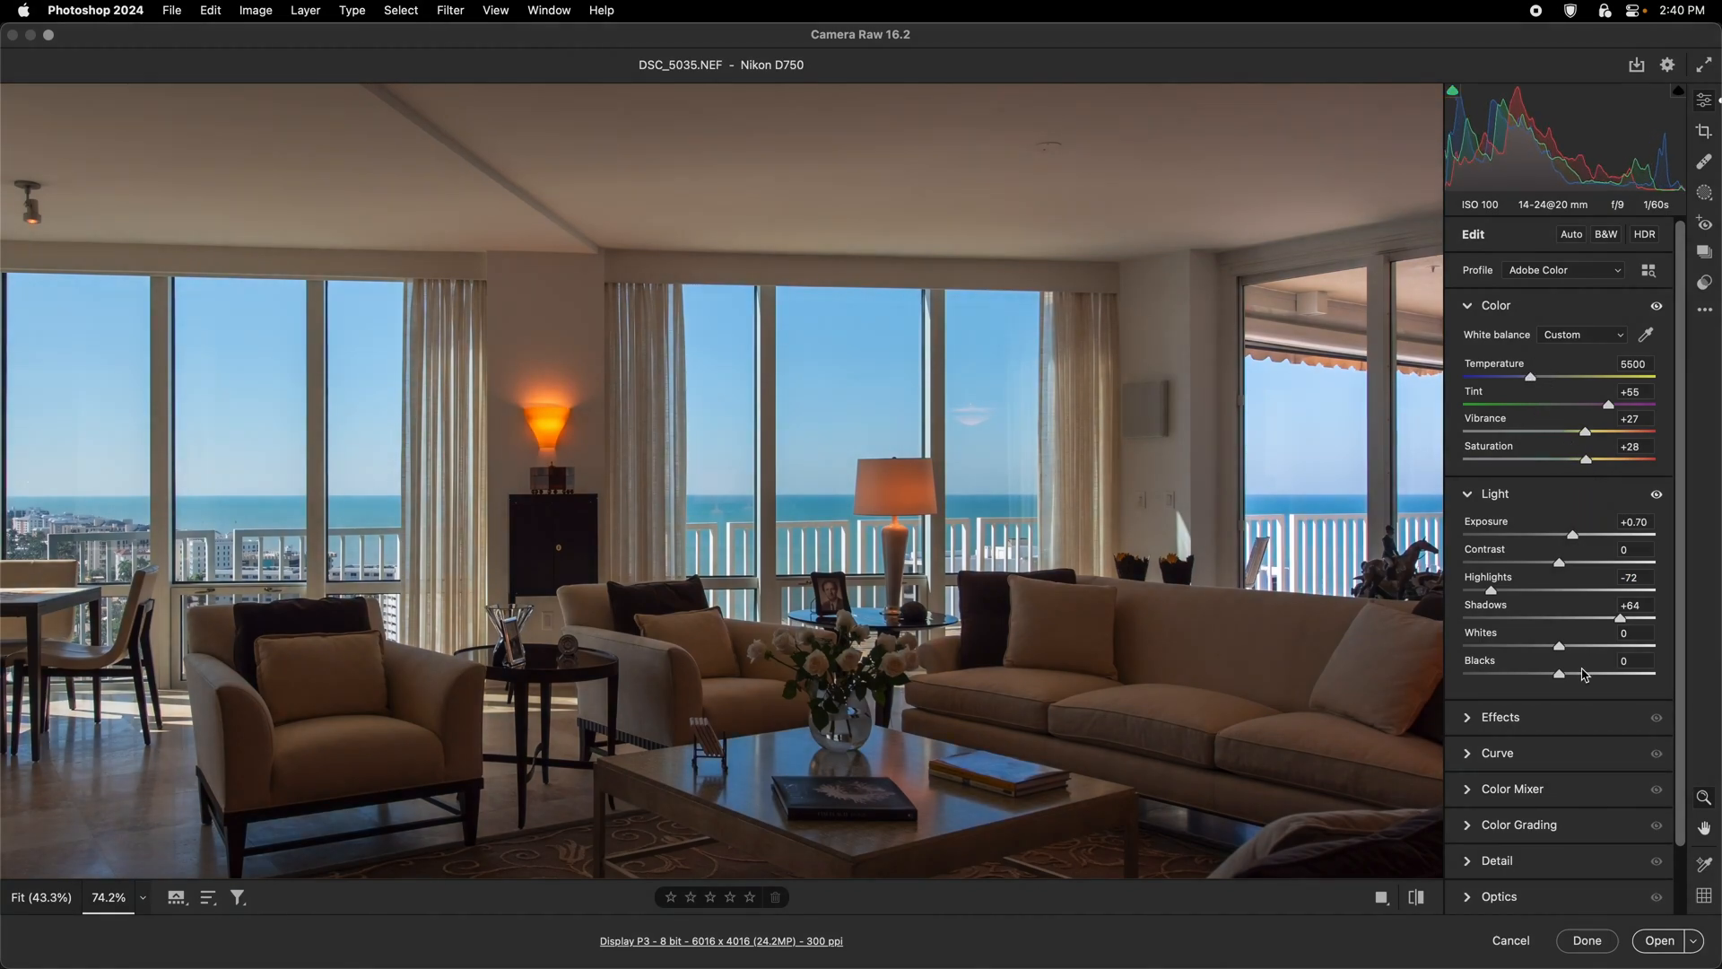
{"action": "left_click", "coordinate": [1657, 940]}
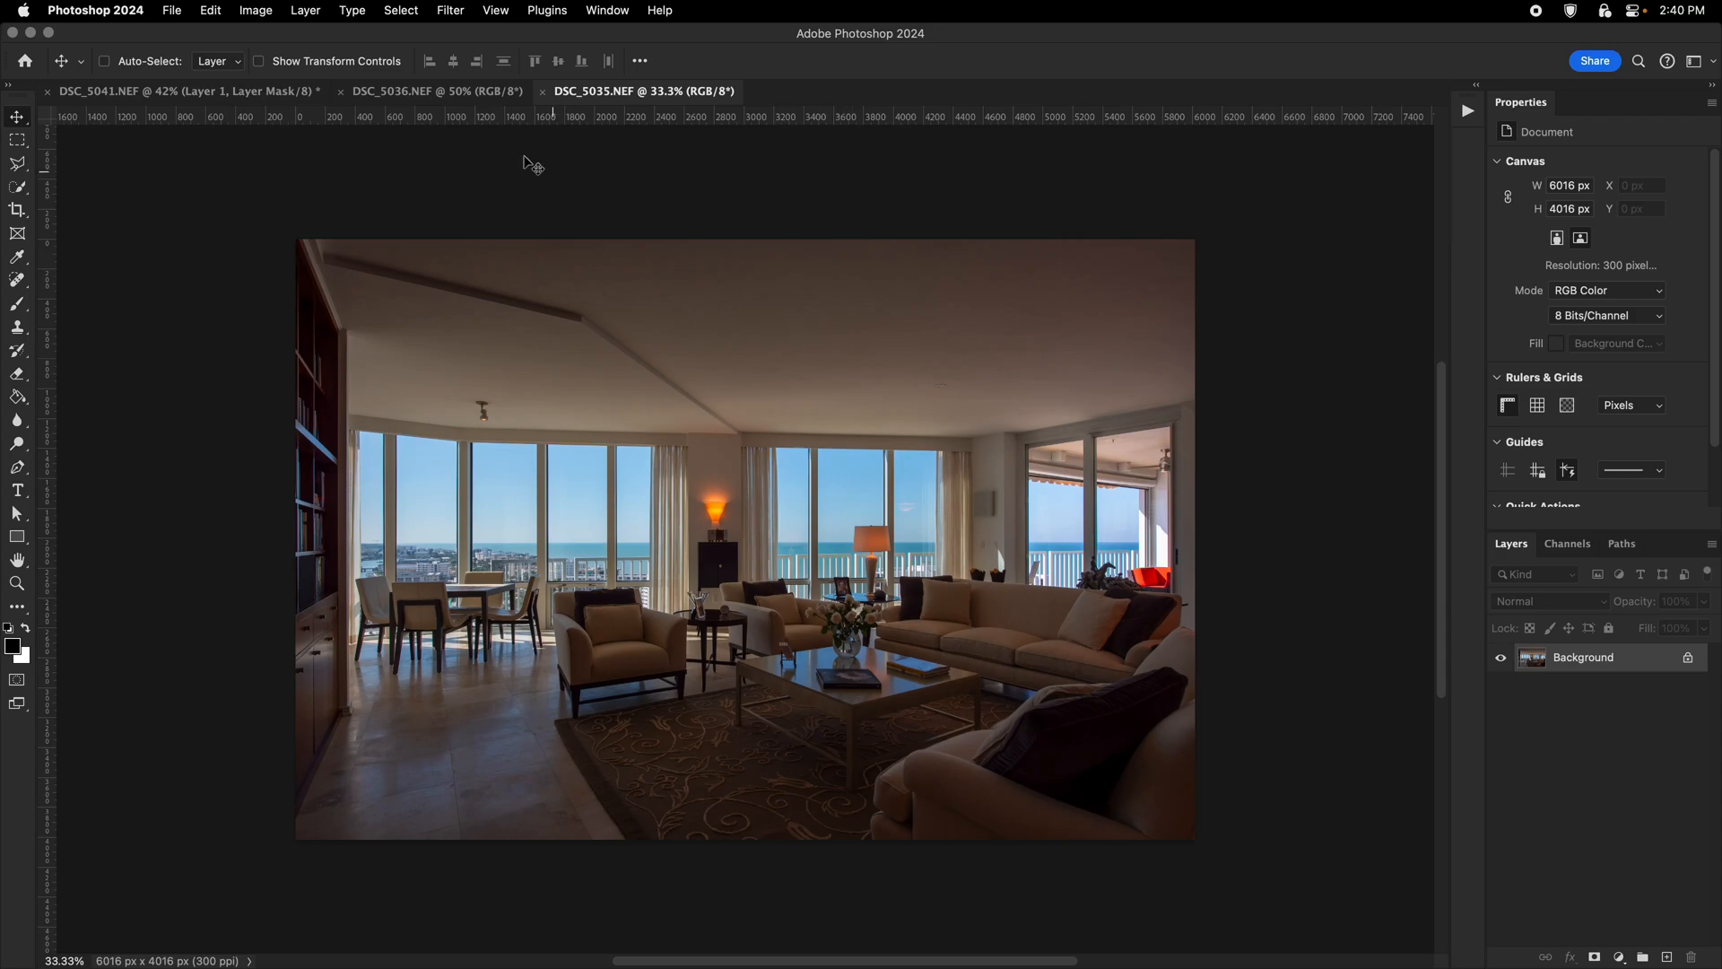
Compare DSC_5035.NEF with DSC_5036.NEF at full view, and examine the balcony door glass and sea view in DSC_5035.NEF.
{"action": "key", "text": "super+0"}
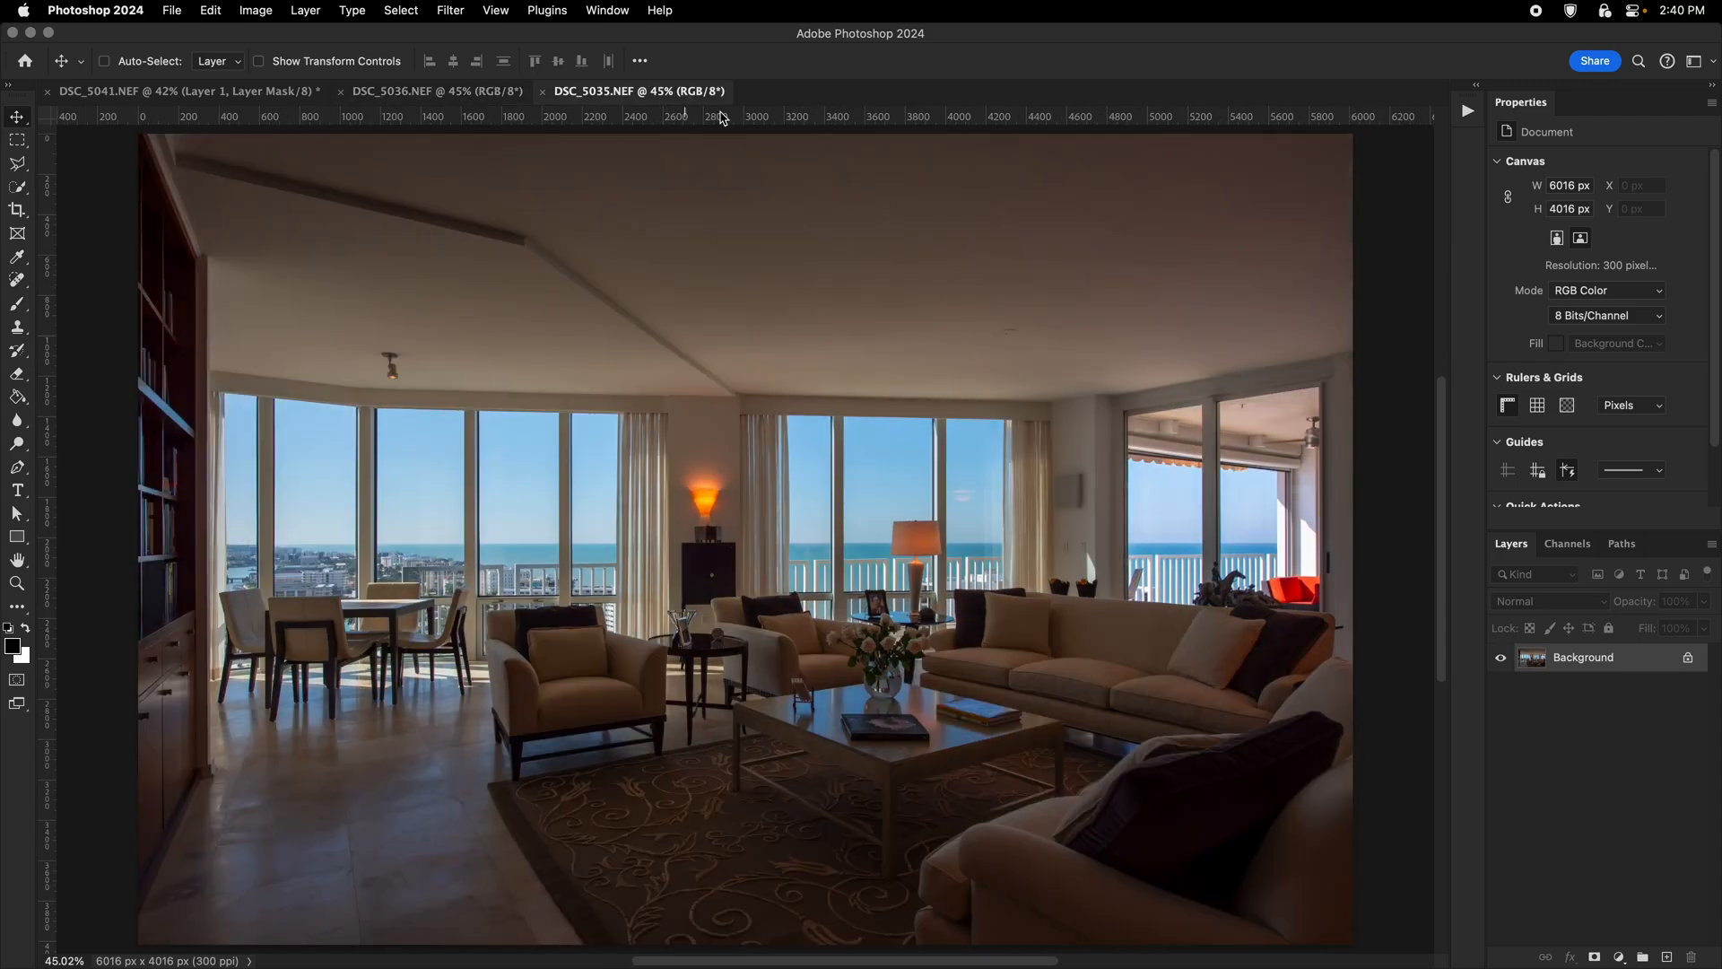
{"action": "left_click", "coordinate": [462, 94]}
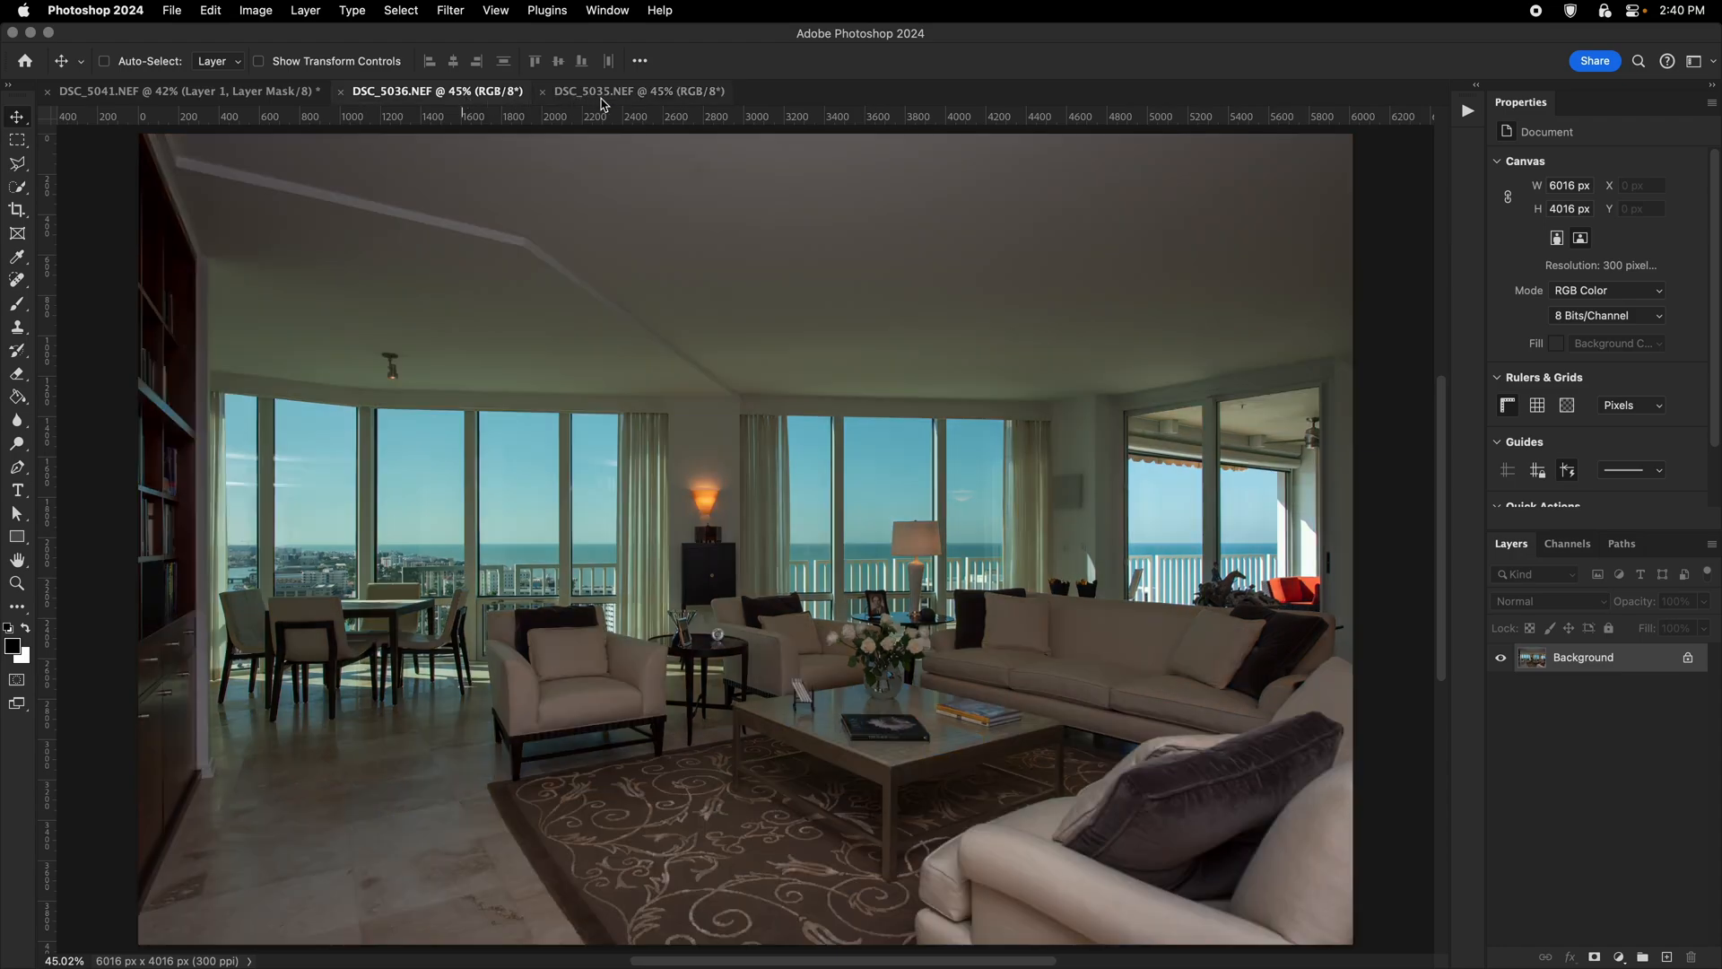
{"action": "left_click", "coordinate": [602, 93]}
{"action": "left_click_drag", "start_coordinate": [1210, 503], "coordinate": [1033, 482]}
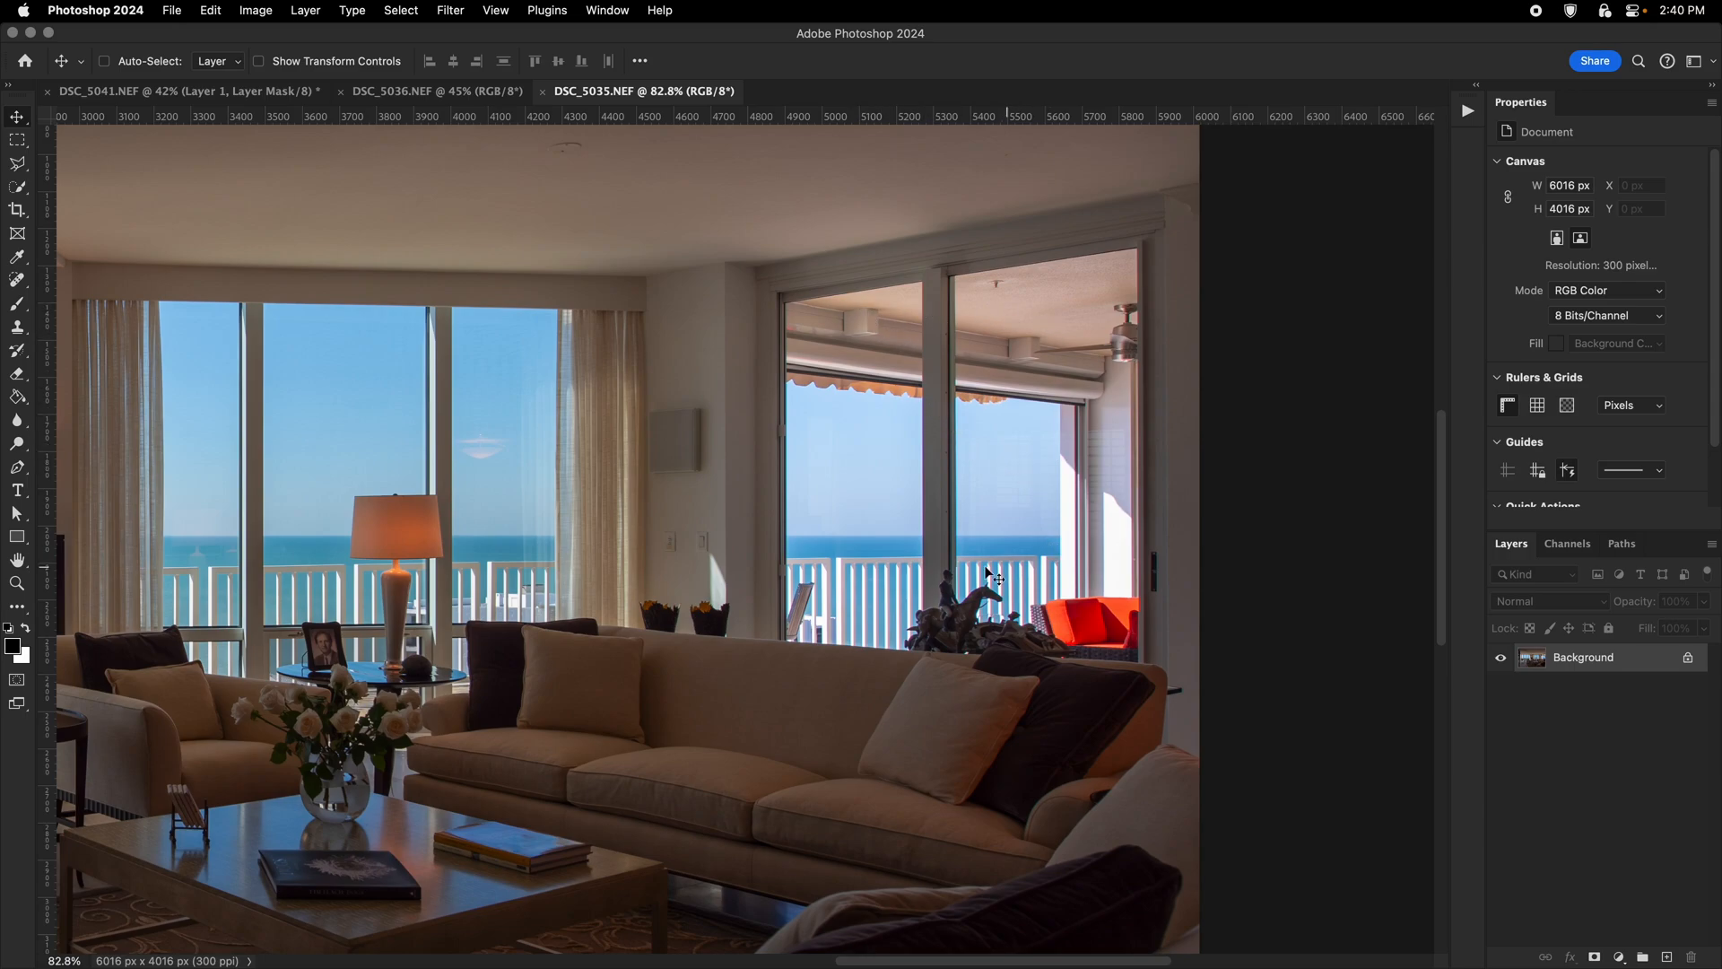
{"action": "left_click_drag", "start_coordinate": [839, 516], "coordinate": [898, 506]}
{"action": "left_click_drag", "start_coordinate": [877, 465], "coordinate": [895, 468]}
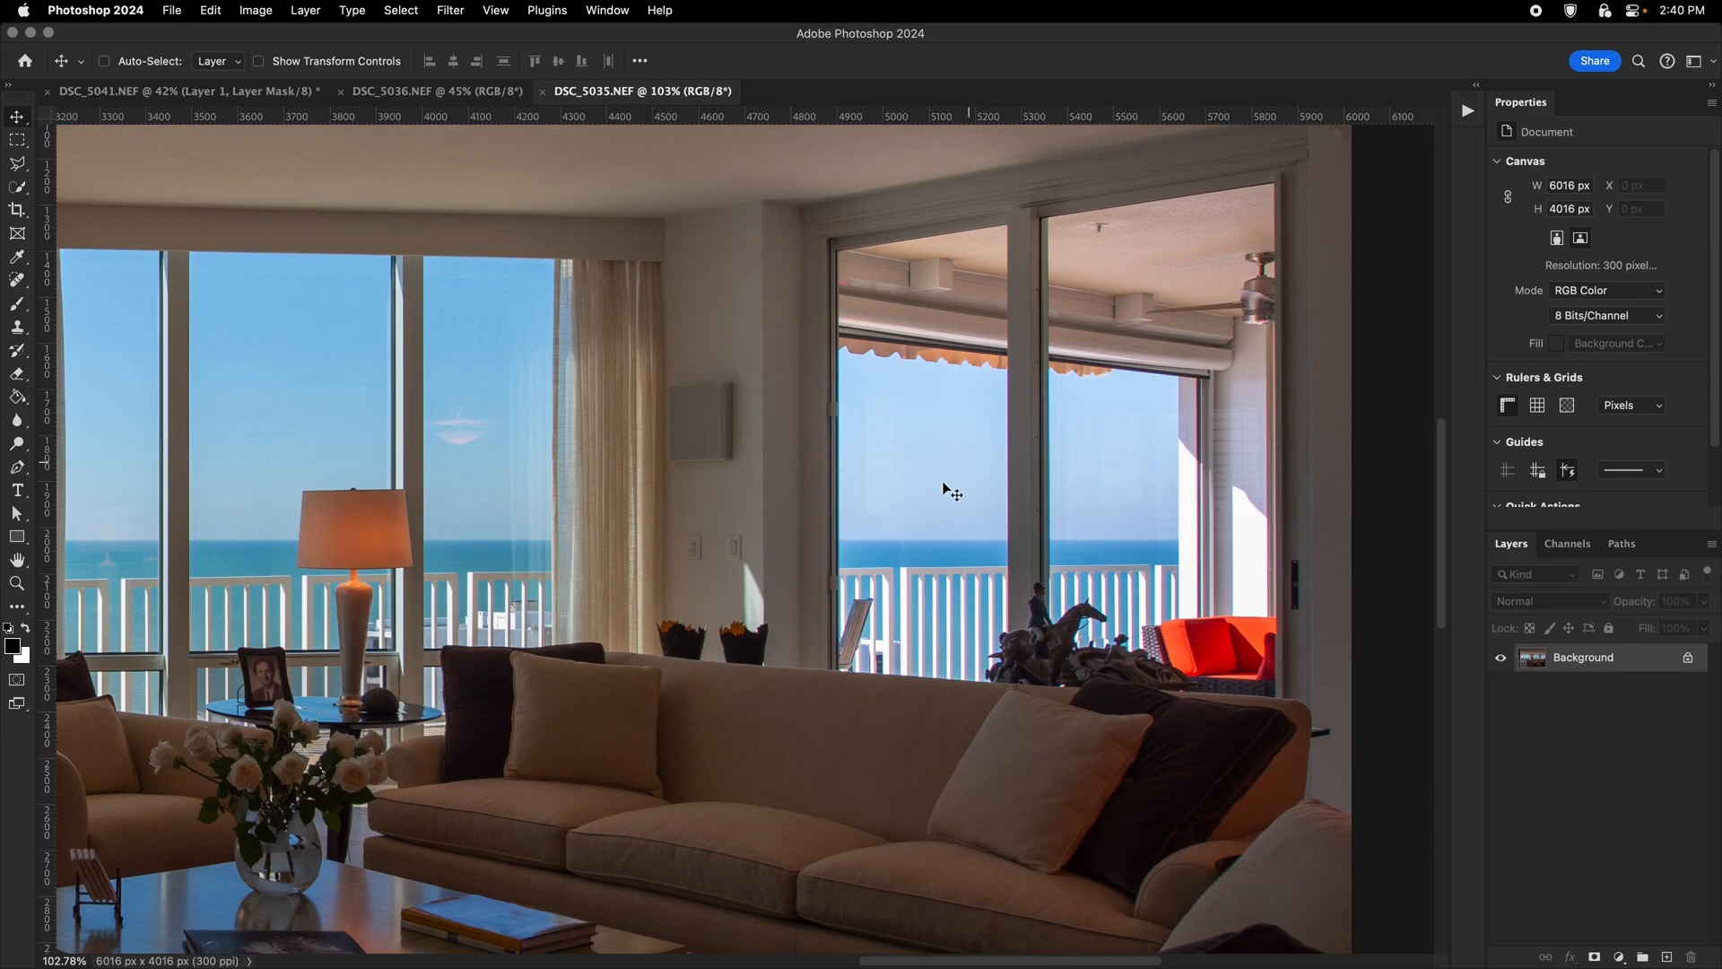
{"action": "left_click_drag", "start_coordinate": [1153, 514], "coordinate": [1059, 502]}
{"action": "left_click_drag", "start_coordinate": [979, 425], "coordinate": [1023, 427]}
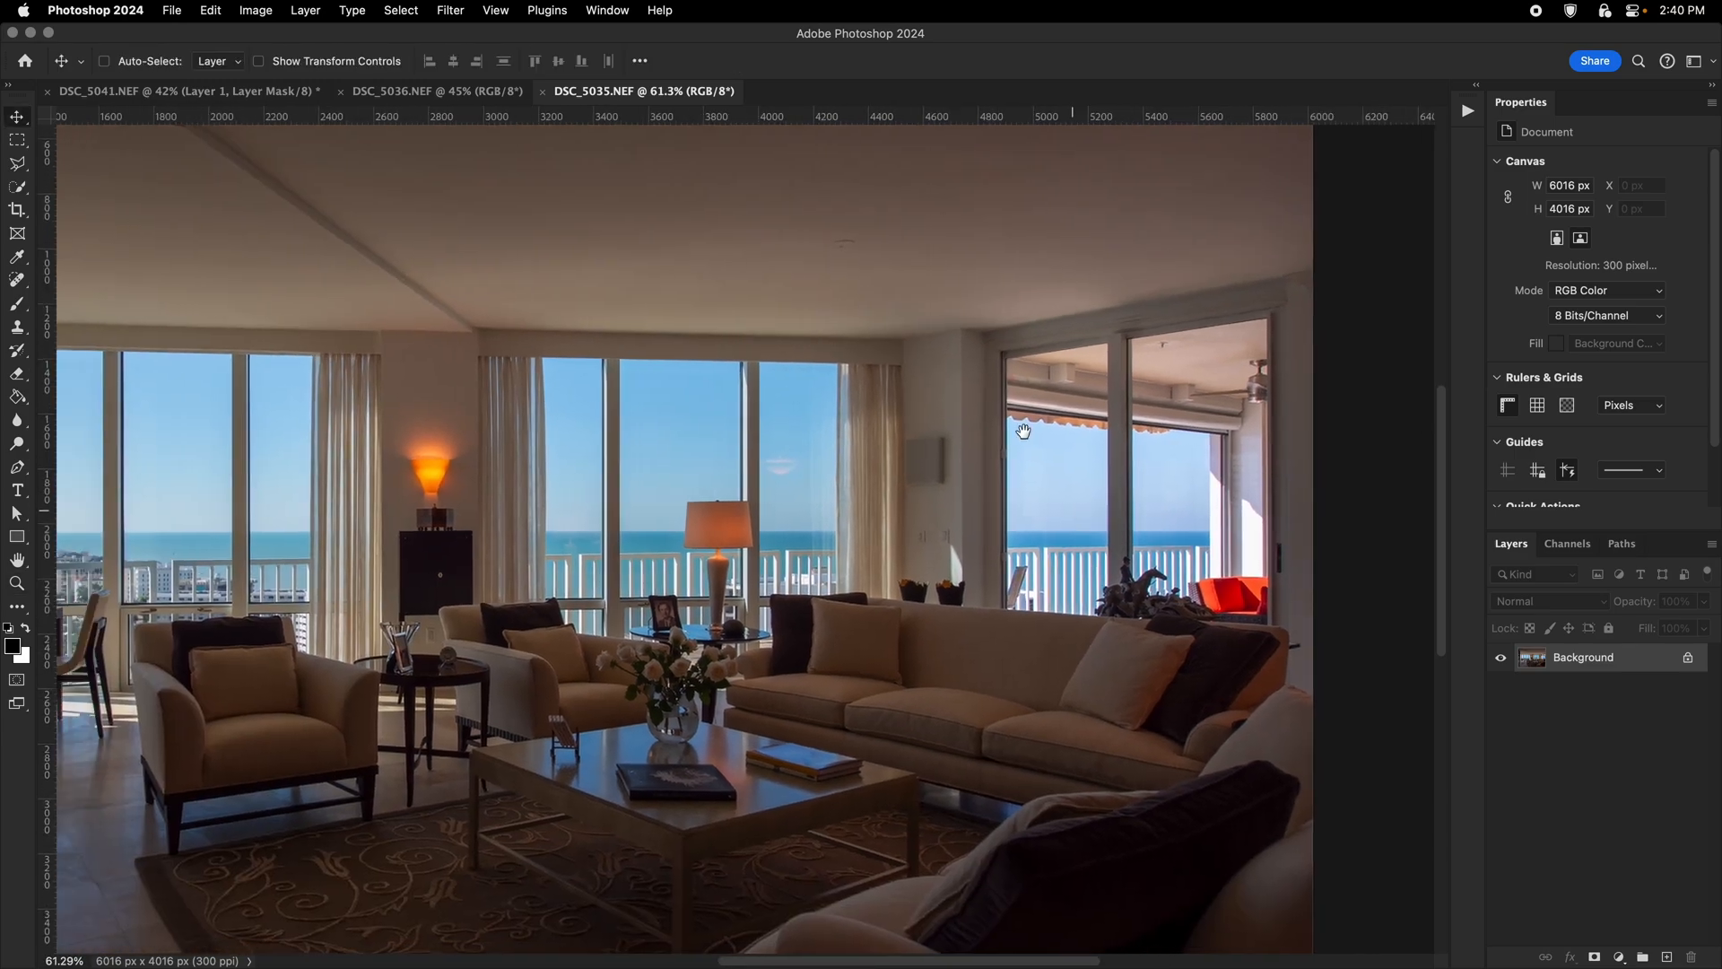
Compare the balcony door's sky, sea and railing up close between DSC_5036.NEF and DSC_5035.NEF.
{"action": "left_click", "coordinate": [483, 91]}
{"action": "key", "text": "z"}
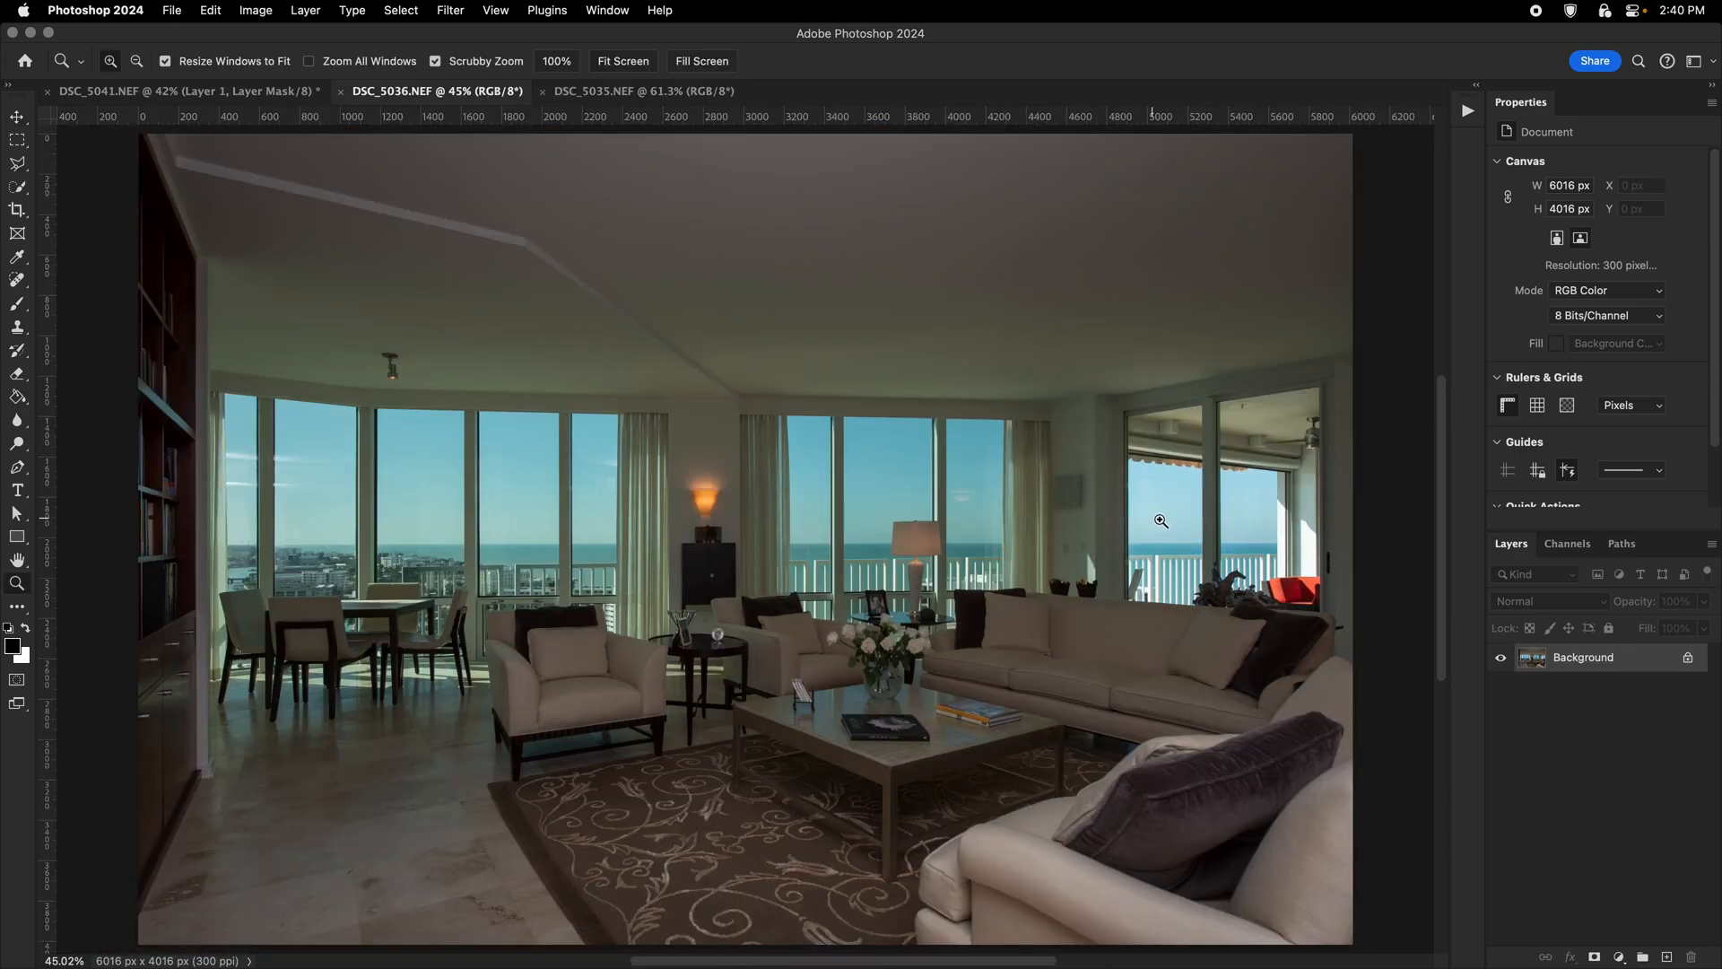
{"action": "left_click_drag", "start_coordinate": [1099, 530], "coordinate": [872, 498]}
{"action": "left_click_drag", "start_coordinate": [877, 498], "coordinate": [965, 492]}
{"action": "left_click_drag", "start_coordinate": [908, 505], "coordinate": [809, 536]}
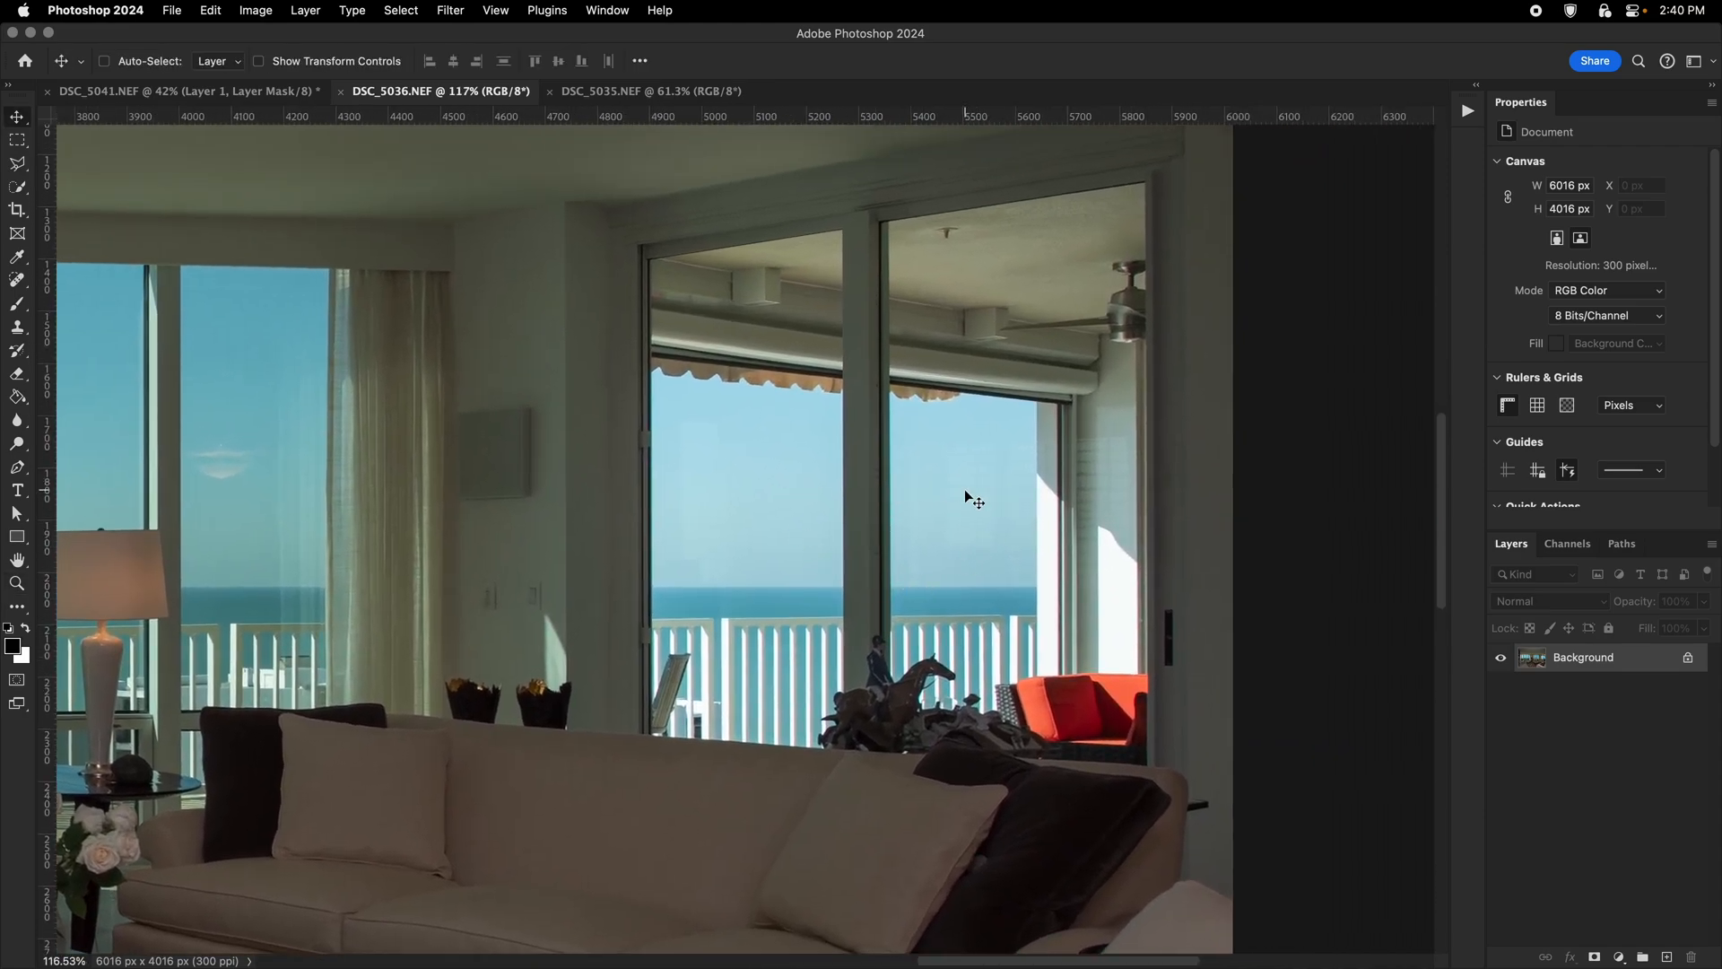
{"action": "left_click_drag", "start_coordinate": [868, 498], "coordinate": [937, 508]}
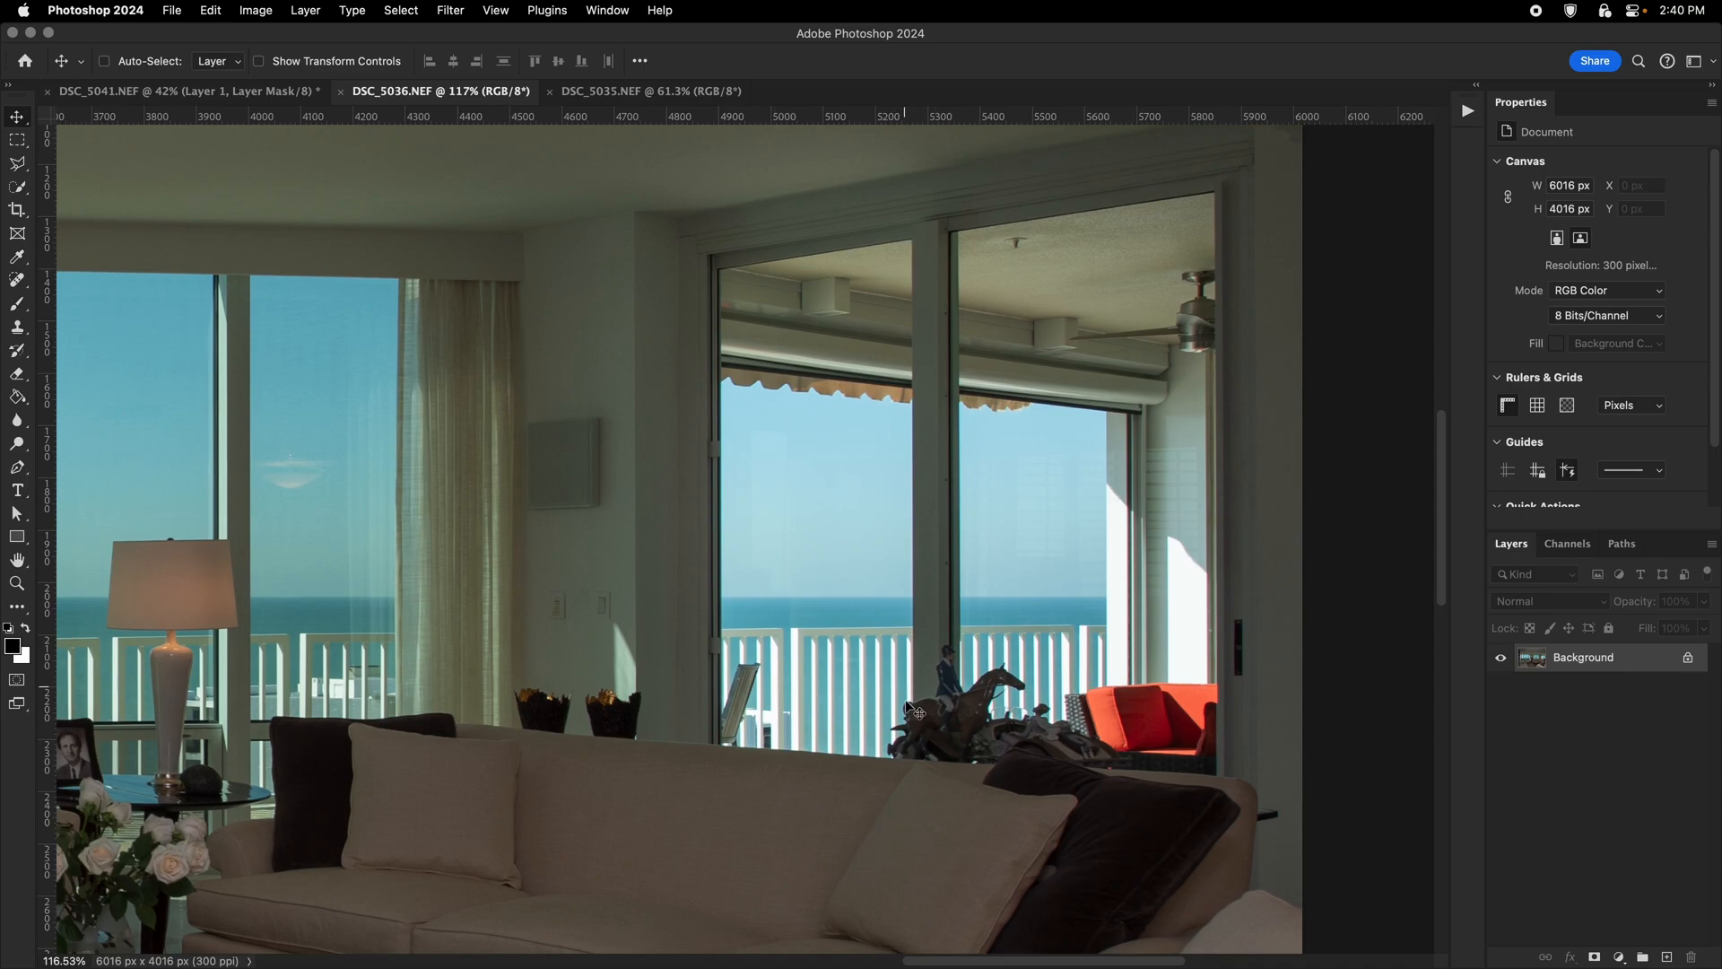
{"action": "left_click", "coordinate": [612, 98]}
{"action": "left_click_drag", "start_coordinate": [1217, 551], "coordinate": [836, 599]}
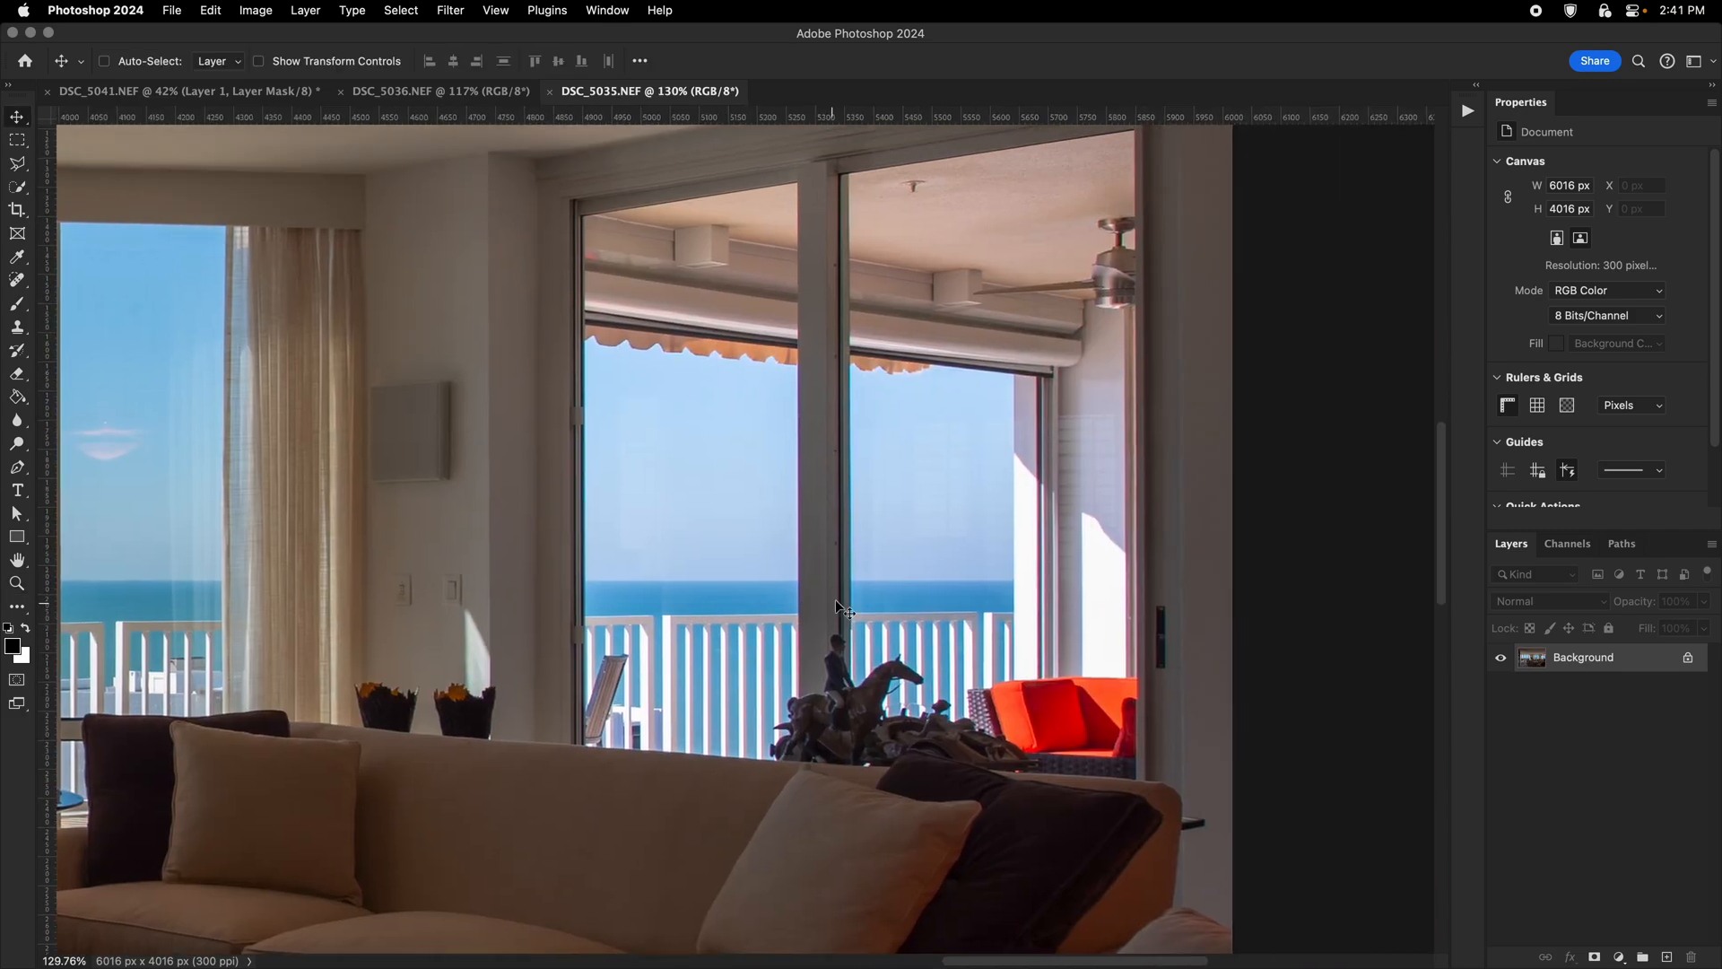
{"action": "left_click", "coordinate": [495, 98]}
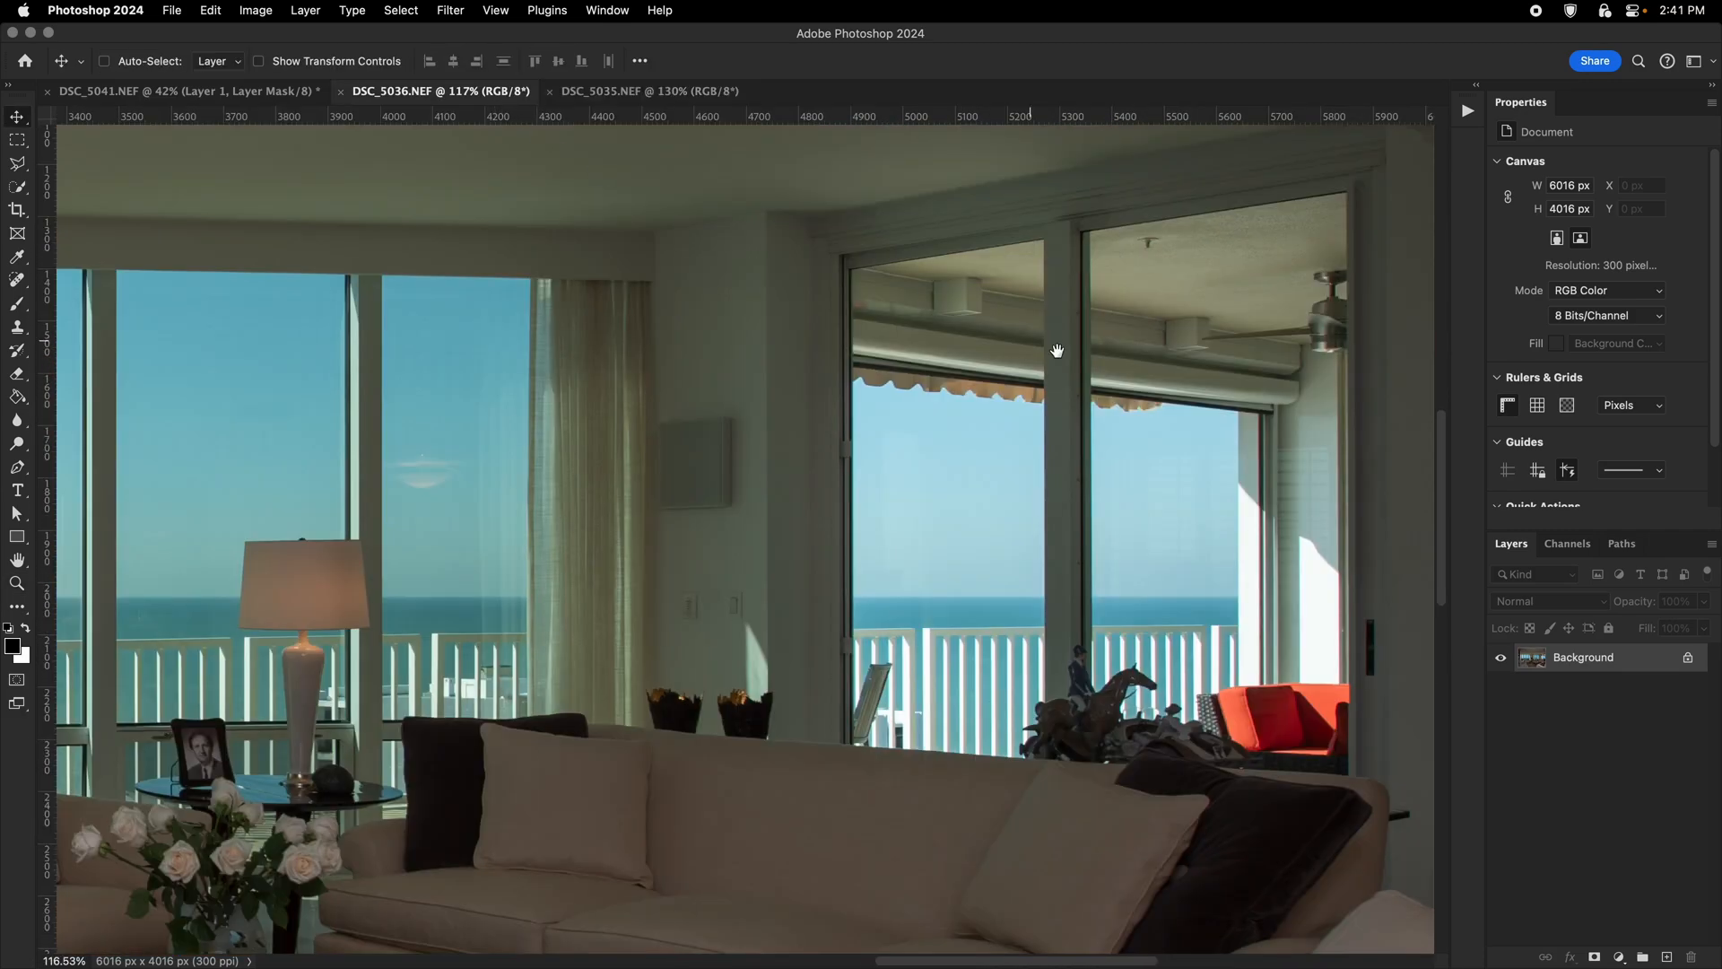
{"action": "left_click_drag", "start_coordinate": [1057, 351], "coordinate": [789, 359]}
{"action": "left_click", "coordinate": [687, 93]}
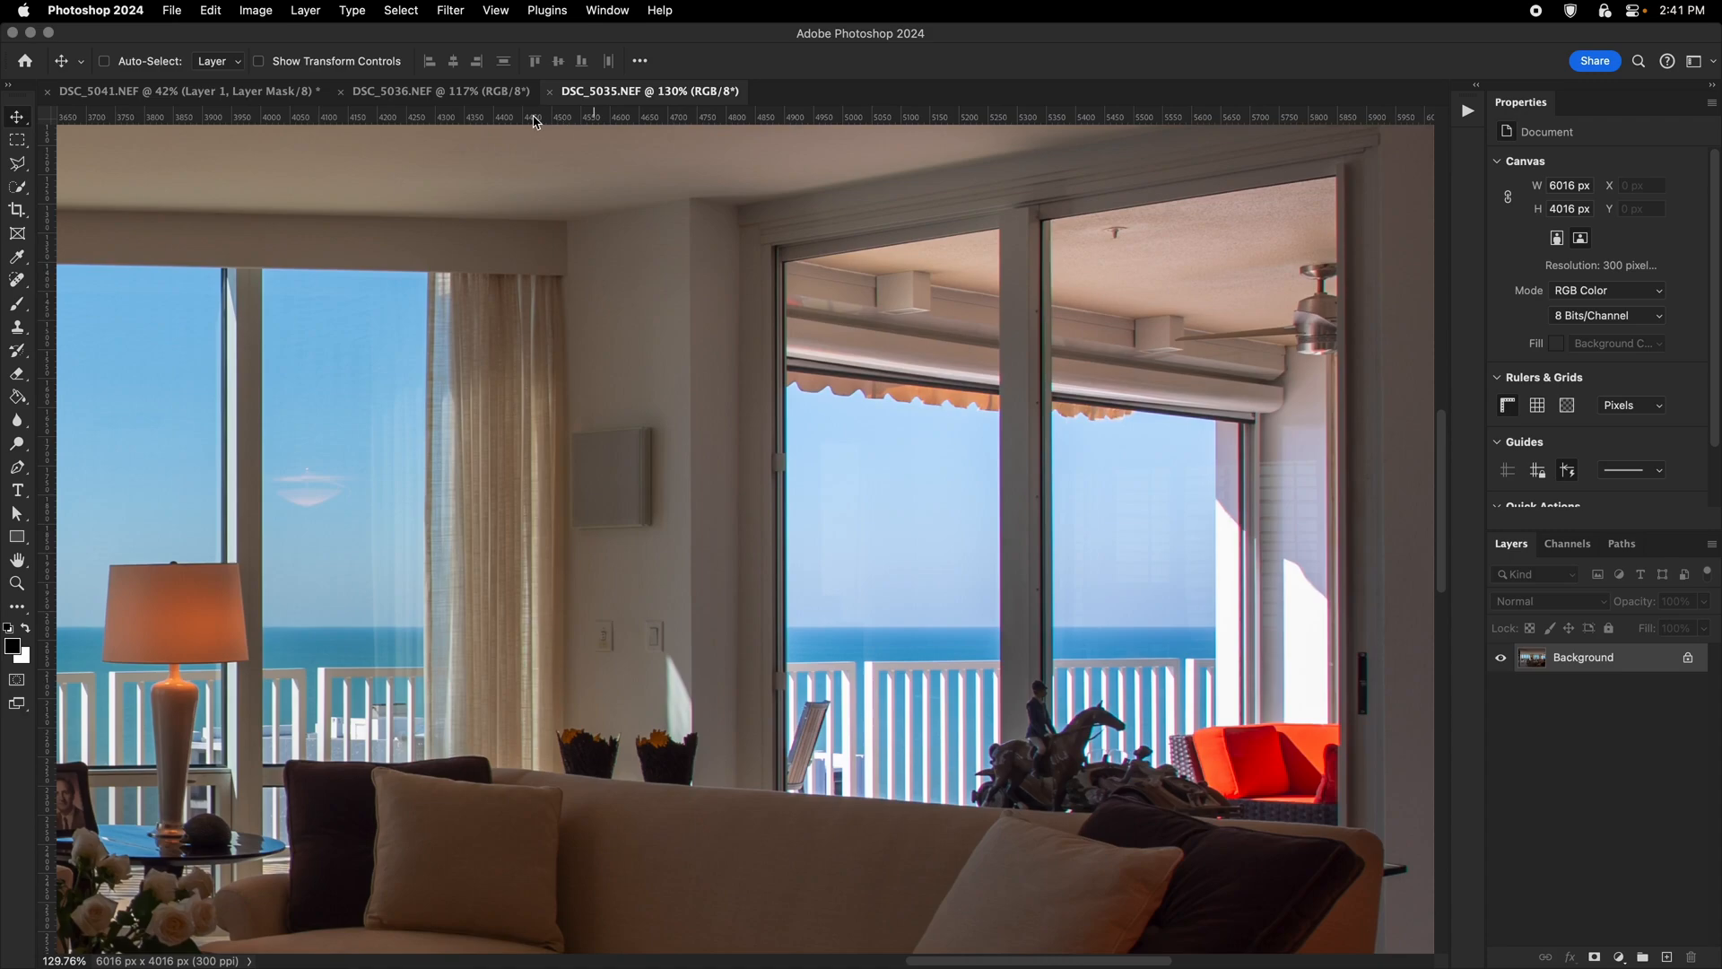
{"action": "left_click_drag", "start_coordinate": [777, 298], "coordinate": [615, 291]}
{"action": "left_click", "coordinate": [457, 91]}
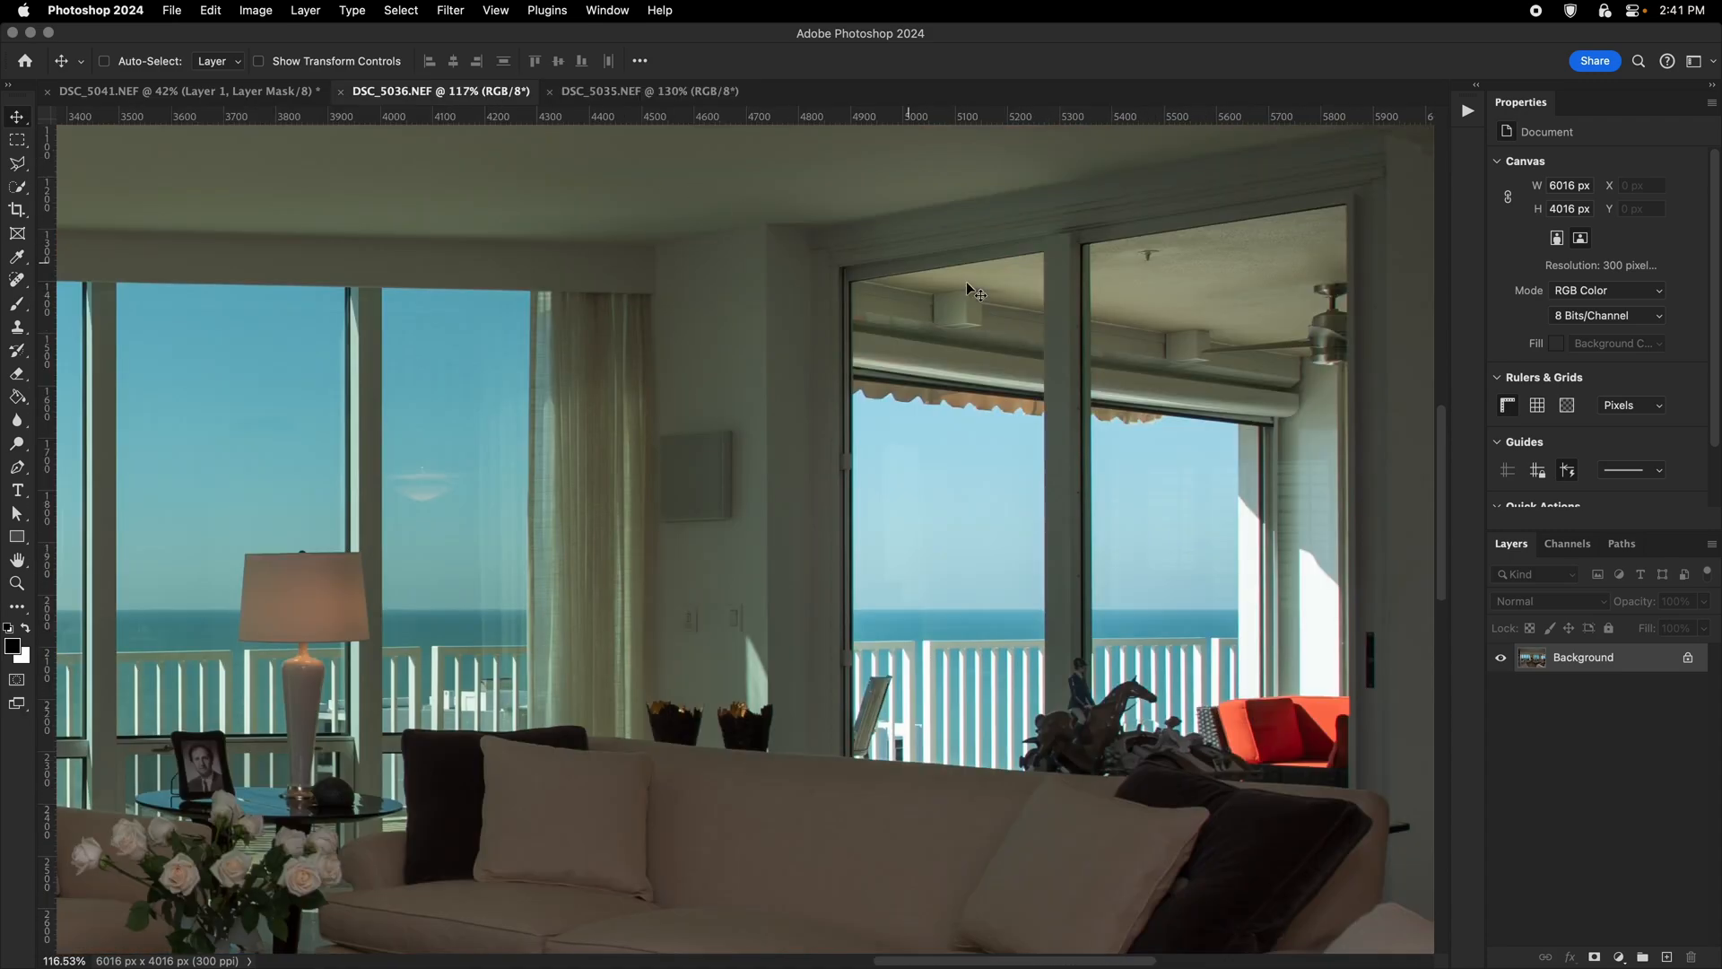
{"action": "scroll", "coordinate": [971, 291], "scroll_direction": "right", "scroll_amount": 5}
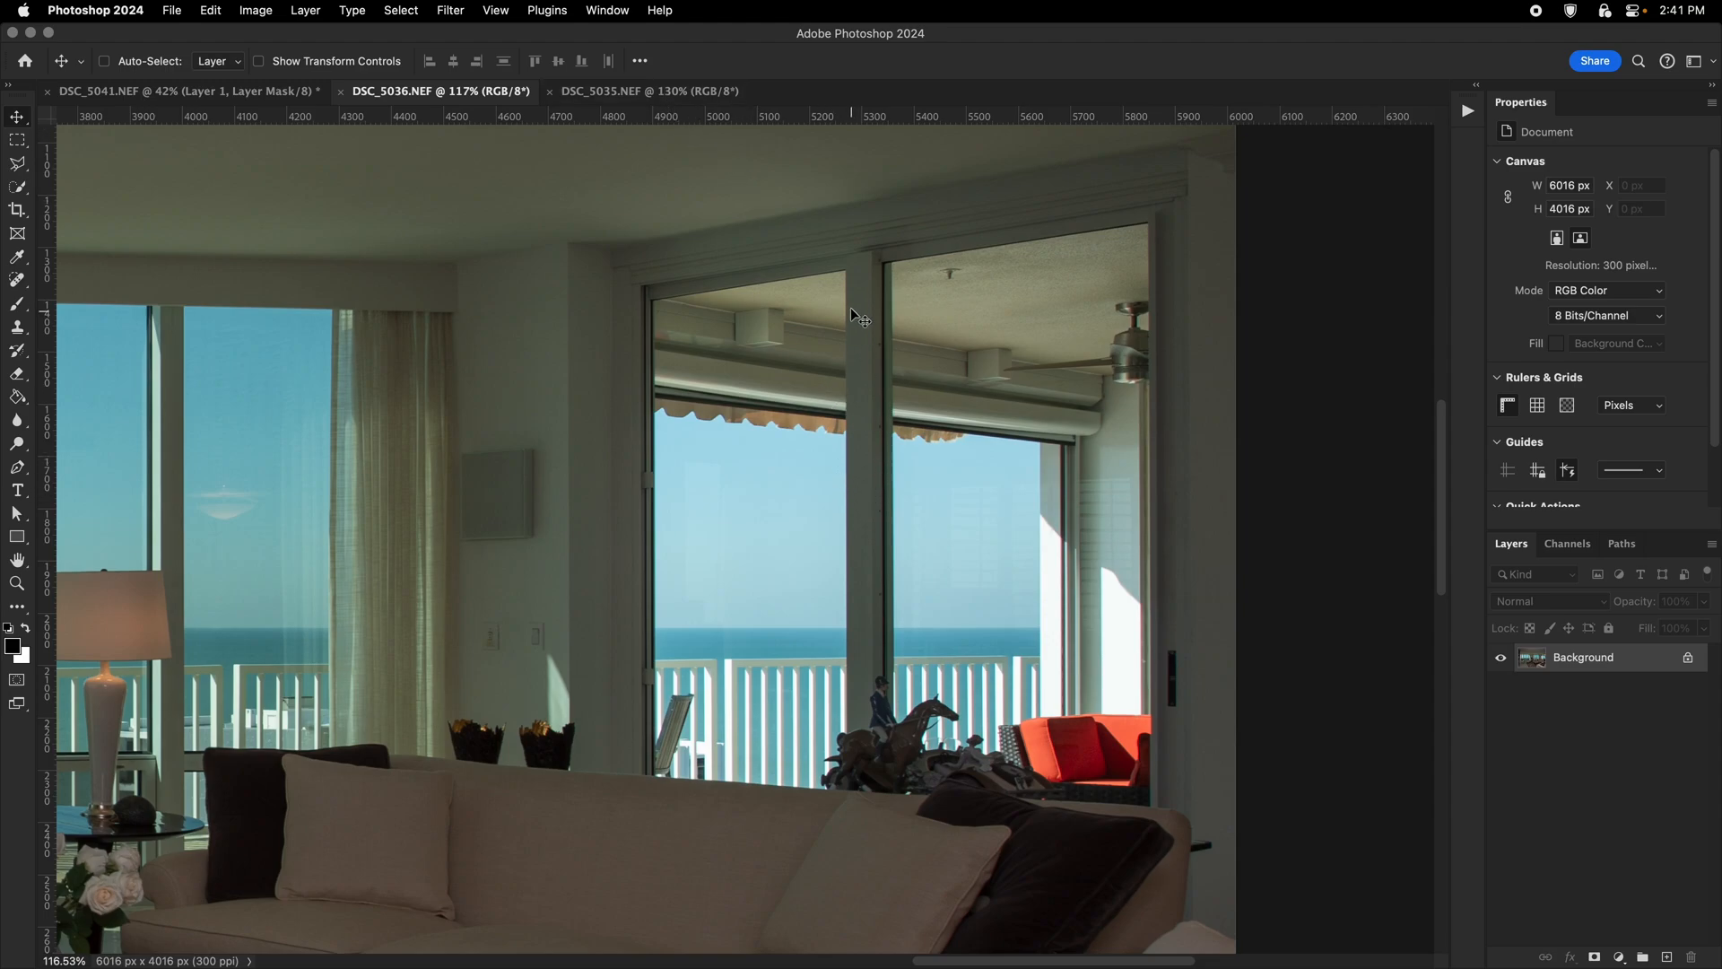
Examine the windows from the bookcase to the wall lamp in DSC_5036.NEF for reflections on the glass.
{"action": "left_click_drag", "start_coordinate": [621, 503], "coordinate": [1345, 511]}
{"action": "left_click_drag", "start_coordinate": [458, 533], "coordinate": [942, 516]}
{"action": "left_click_drag", "start_coordinate": [575, 429], "coordinate": [899, 447]}
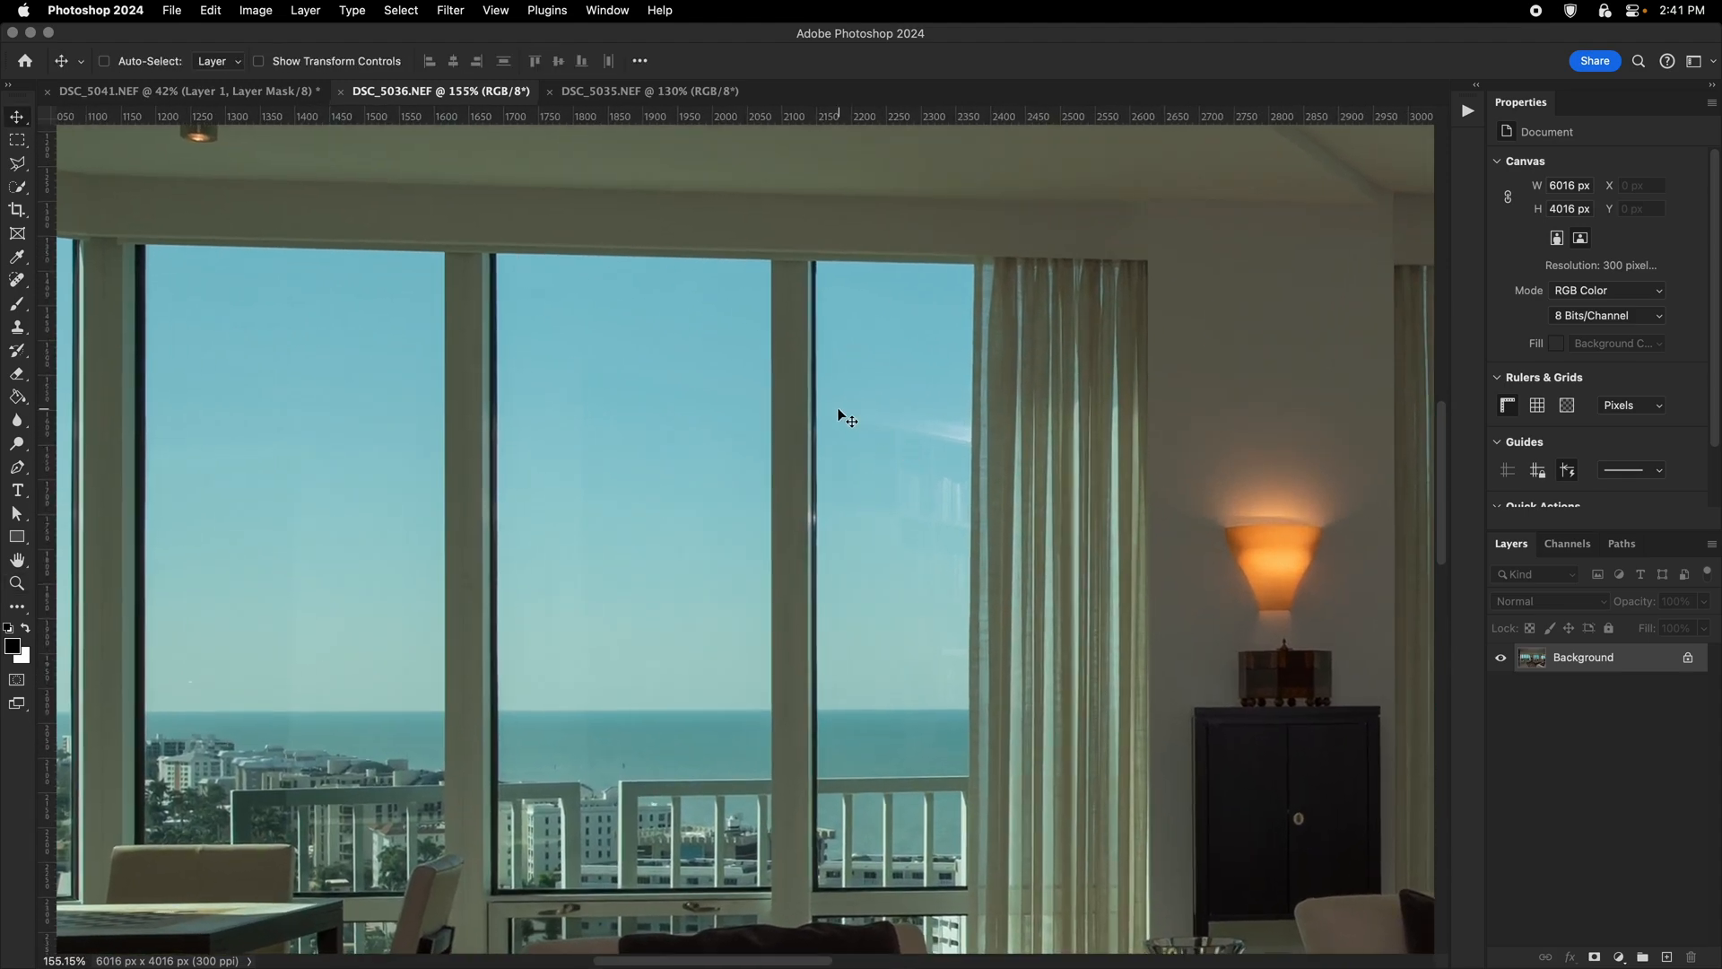
{"action": "left_click_drag", "start_coordinate": [526, 495], "coordinate": [833, 504]}
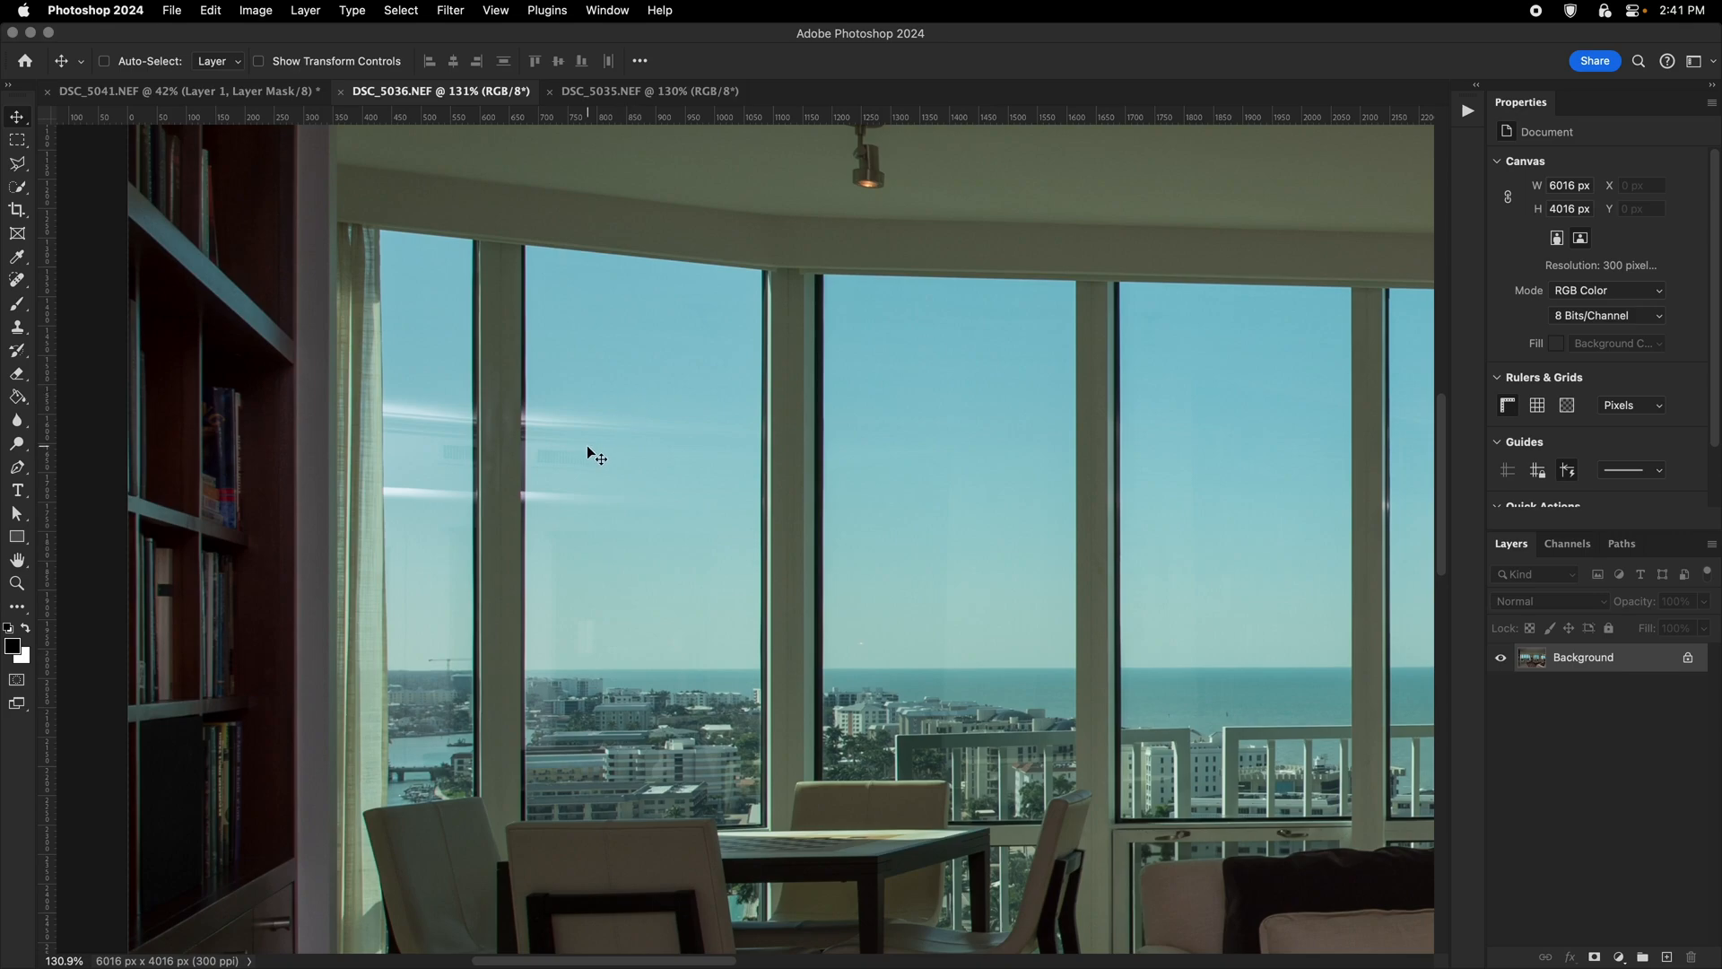
{"action": "left_click_drag", "start_coordinate": [641, 446], "coordinate": [566, 453]}
{"action": "left_click_drag", "start_coordinate": [530, 449], "coordinate": [563, 446]}
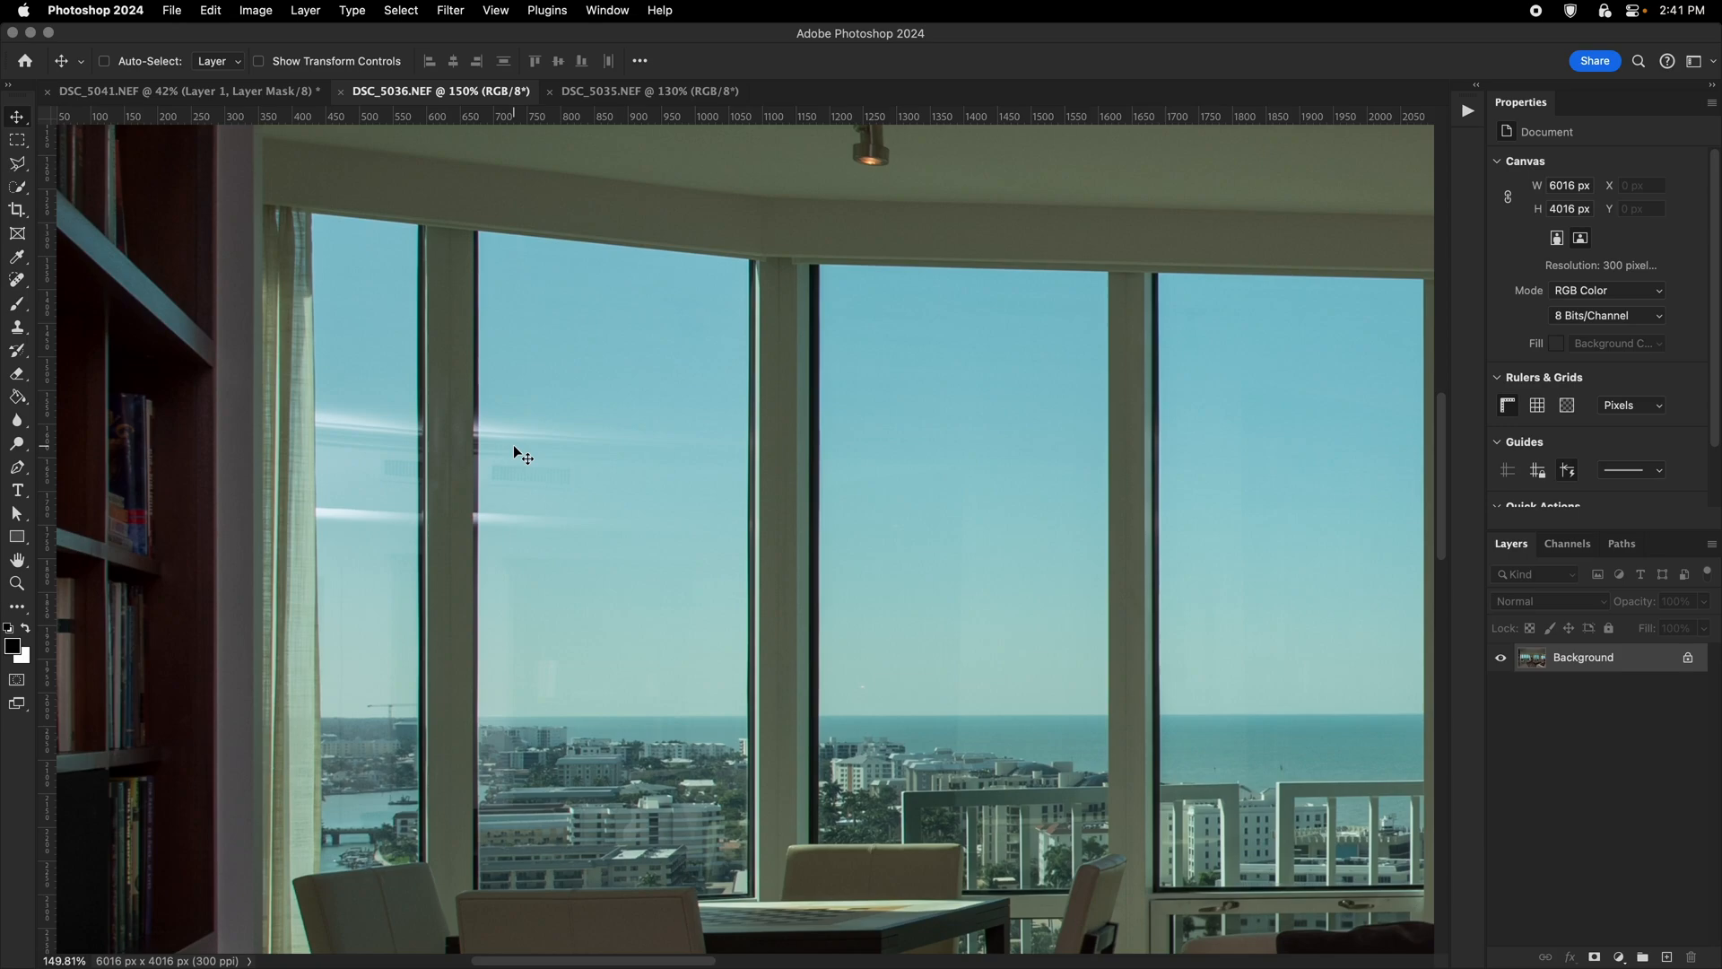
{"action": "scroll", "coordinate": [596, 473], "scroll_direction": "right", "scroll_amount": 15}
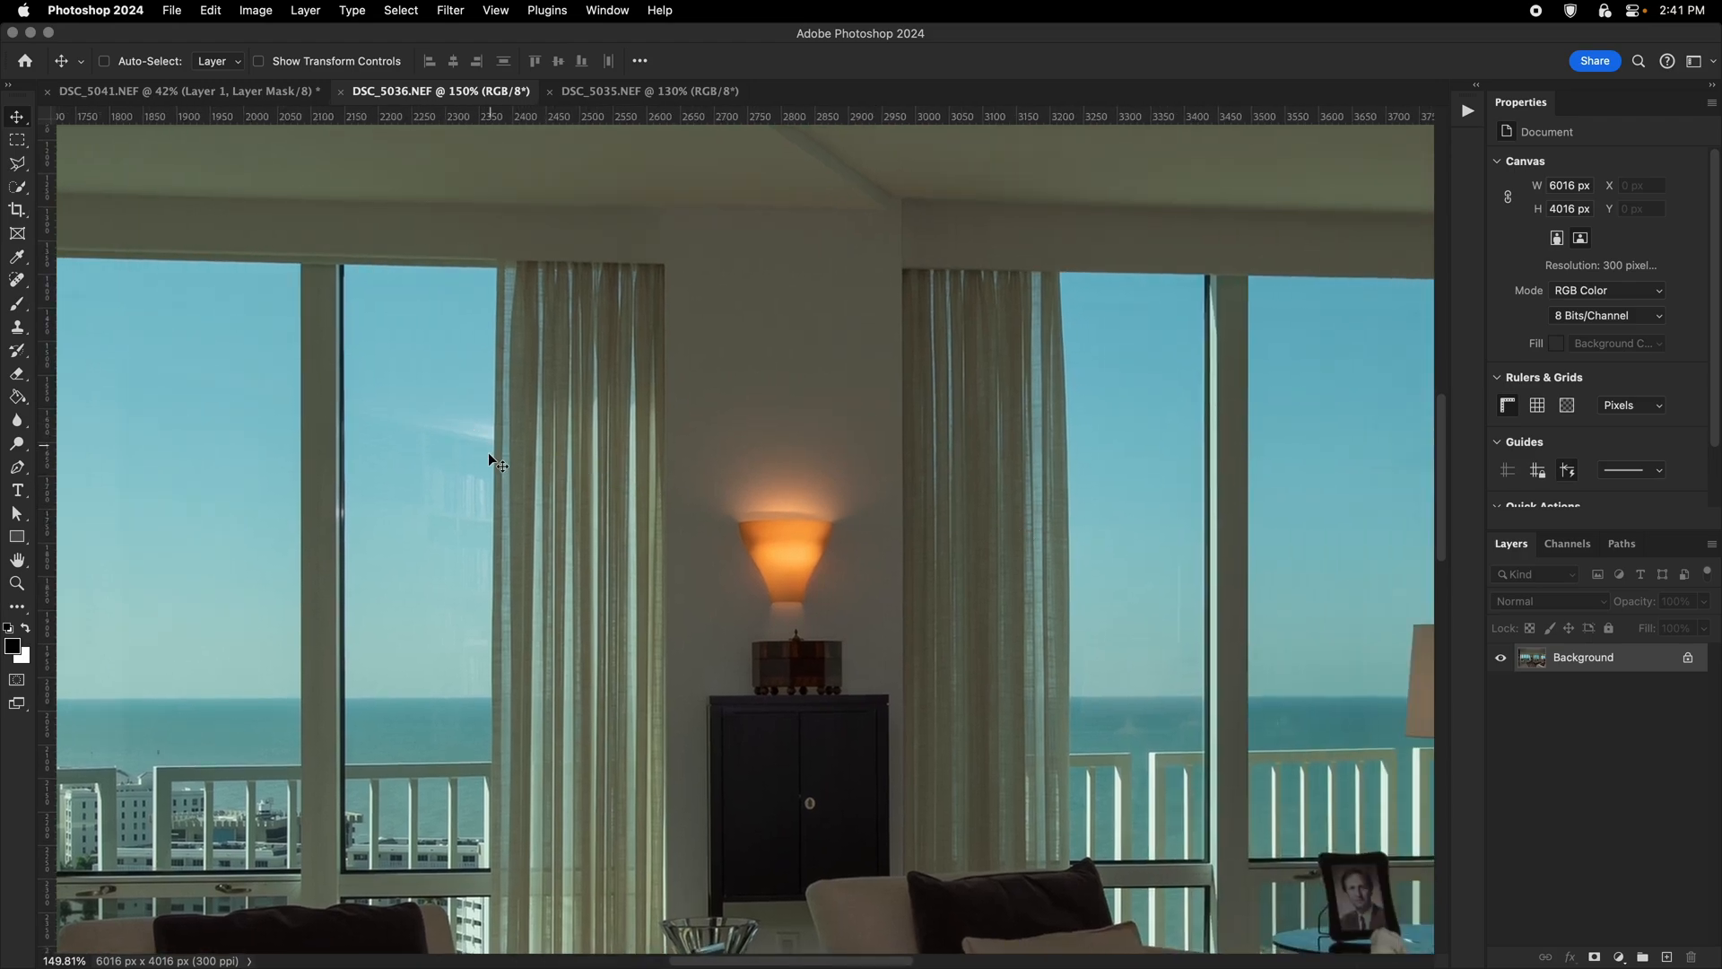
{"action": "scroll", "coordinate": [916, 567], "scroll_direction": "down", "scroll_amount": 5}
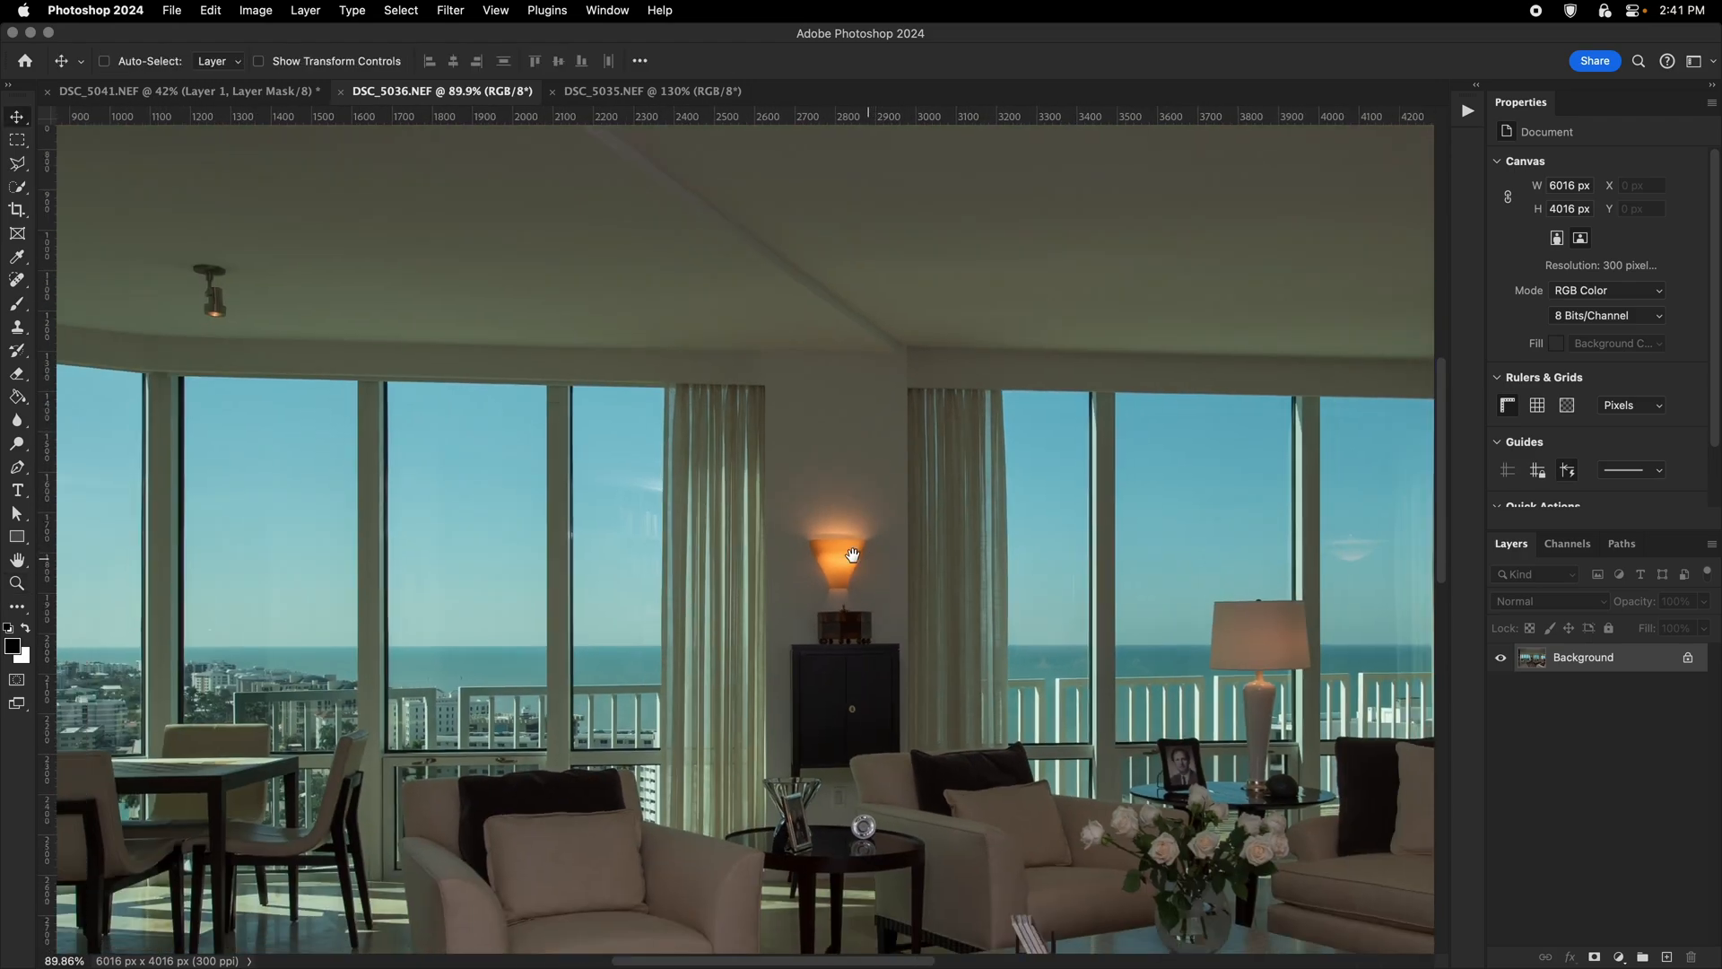
{"action": "scroll", "coordinate": [849, 557], "scroll_direction": "right", "scroll_amount": 5}
{"action": "scroll", "coordinate": [595, 466], "scroll_direction": "left", "scroll_amount": 4}
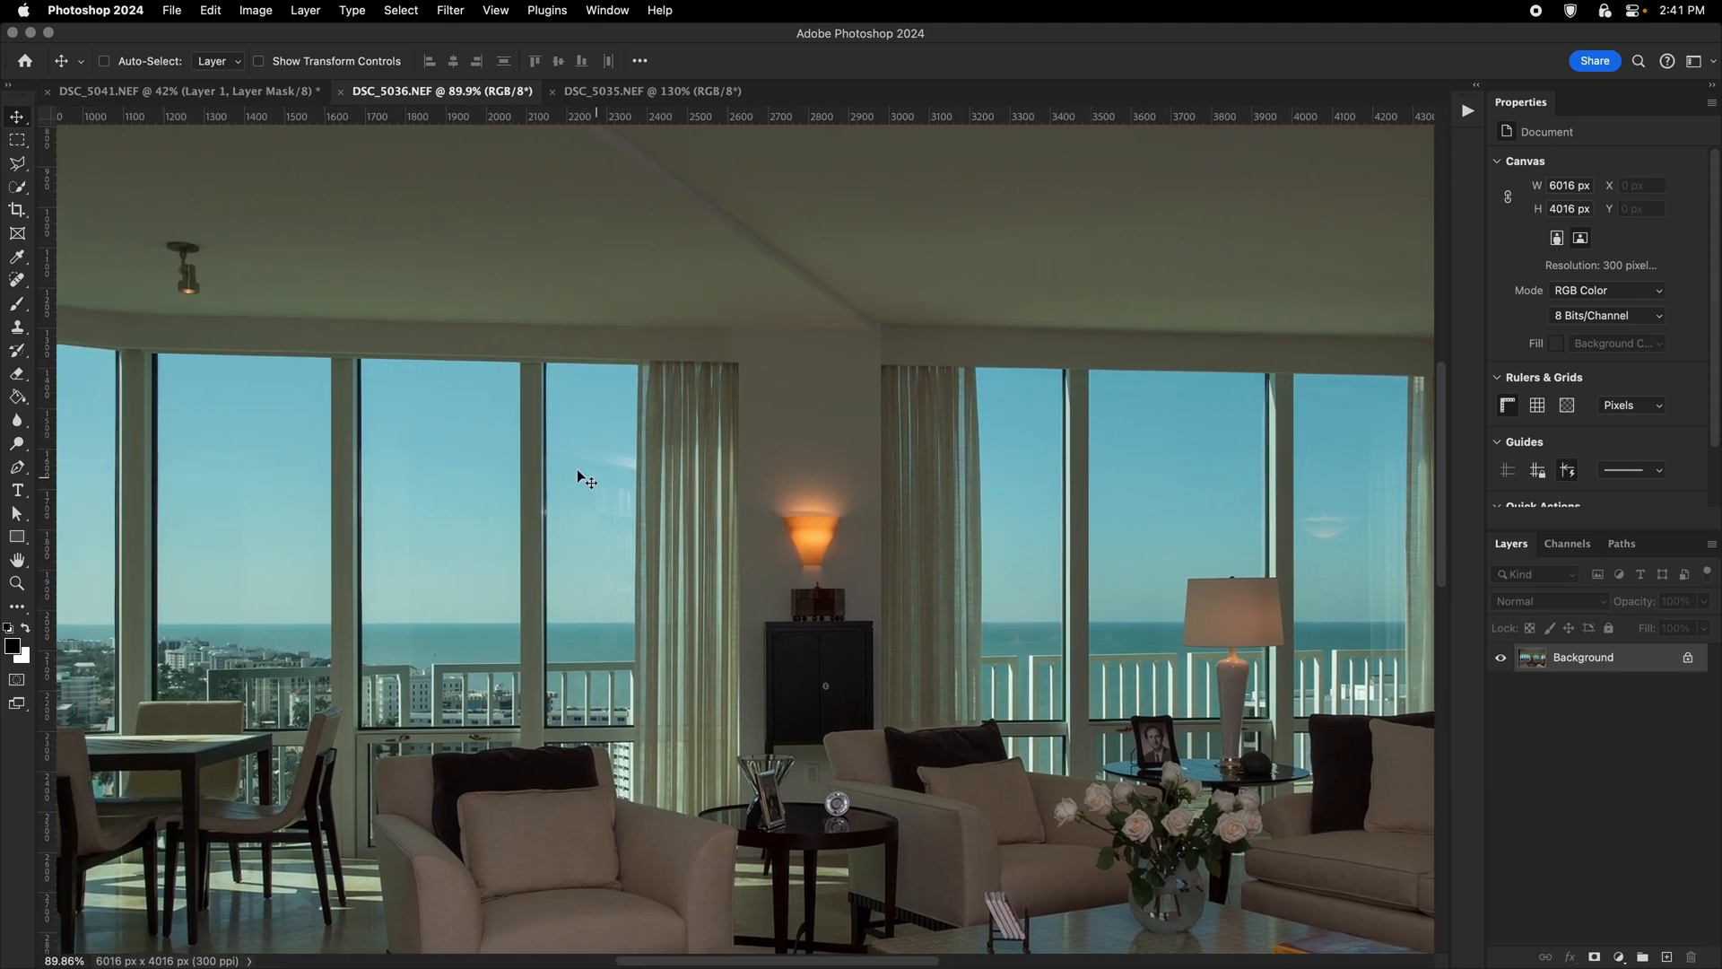
{"action": "scroll", "coordinate": [577, 470], "scroll_direction": "up", "scroll_amount": 3}
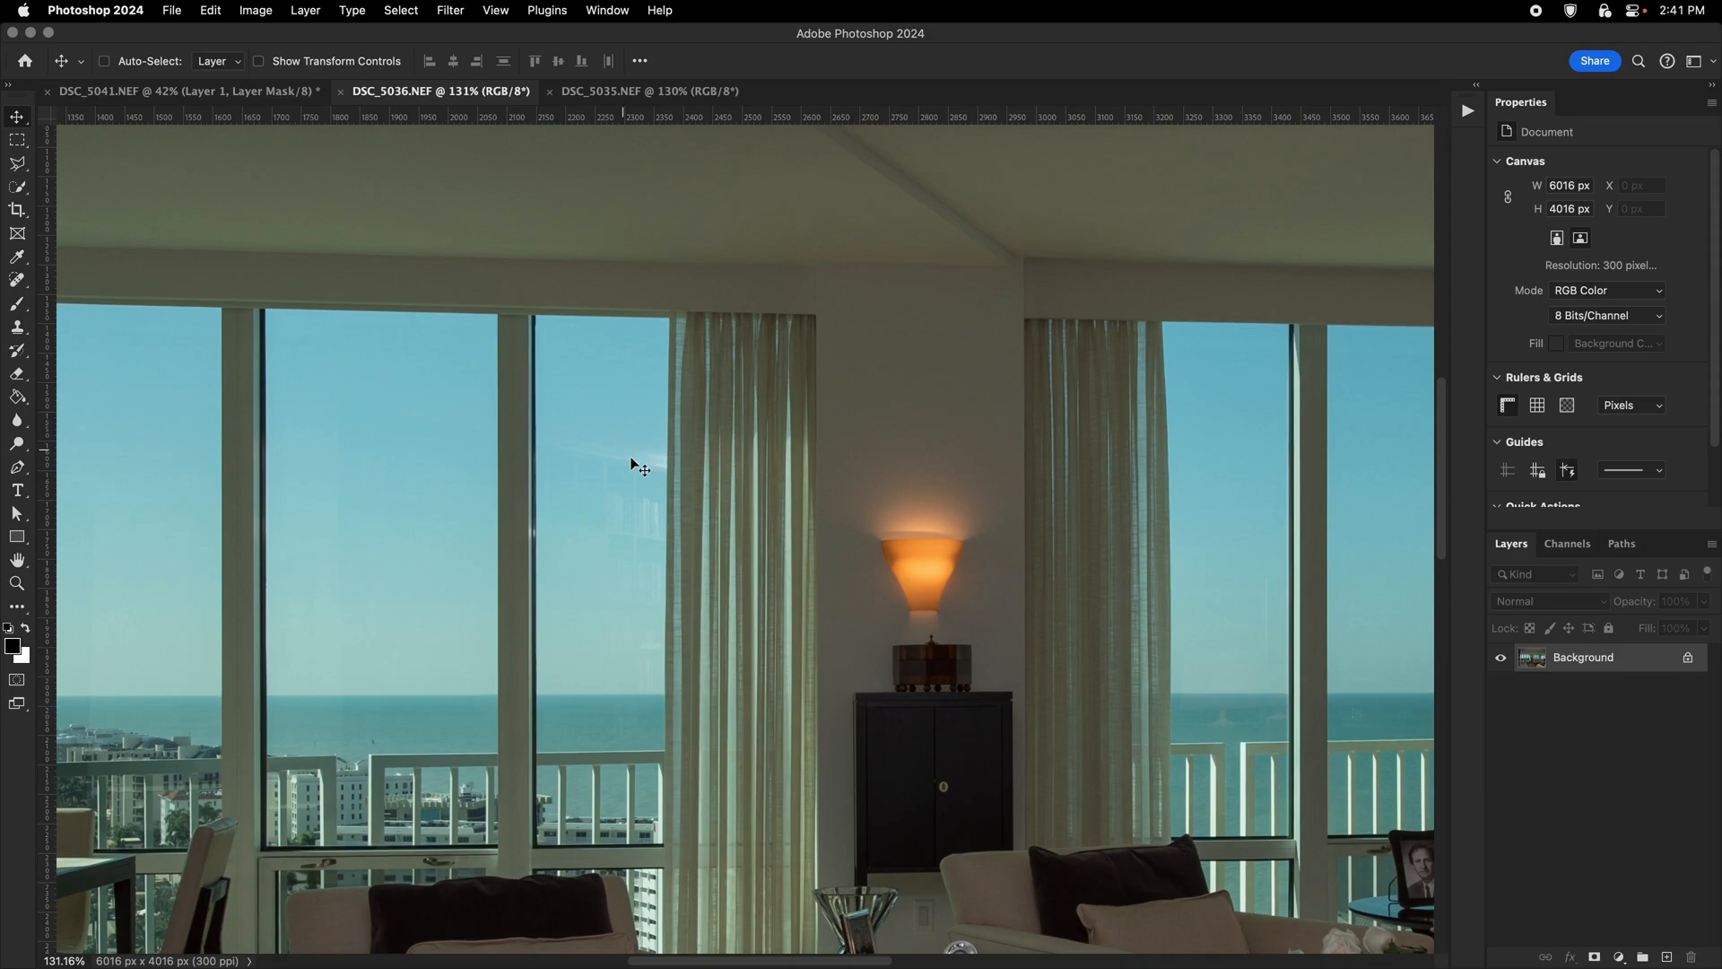
Fit both window exposures to the screen and compare the window color and clarity across the whole room.
{"action": "left_click", "coordinate": [642, 90]}
{"action": "key", "text": "super+0"}
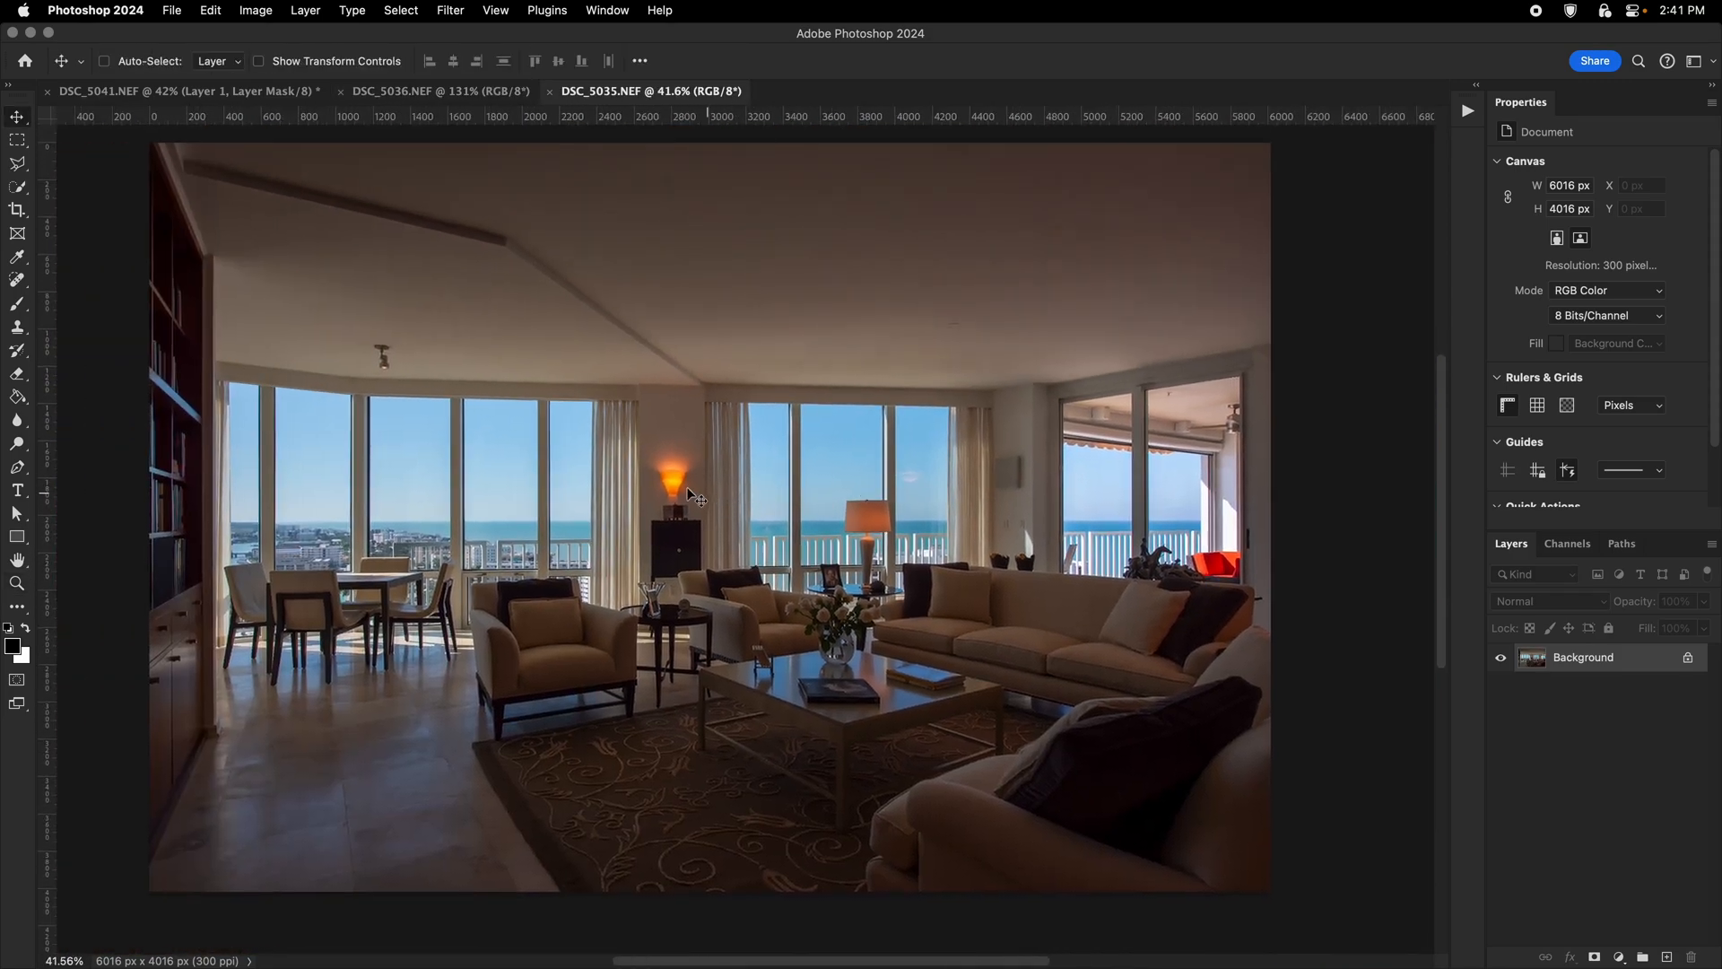
{"action": "scroll", "coordinate": [691, 487], "scroll_direction": "left", "scroll_amount": 1}
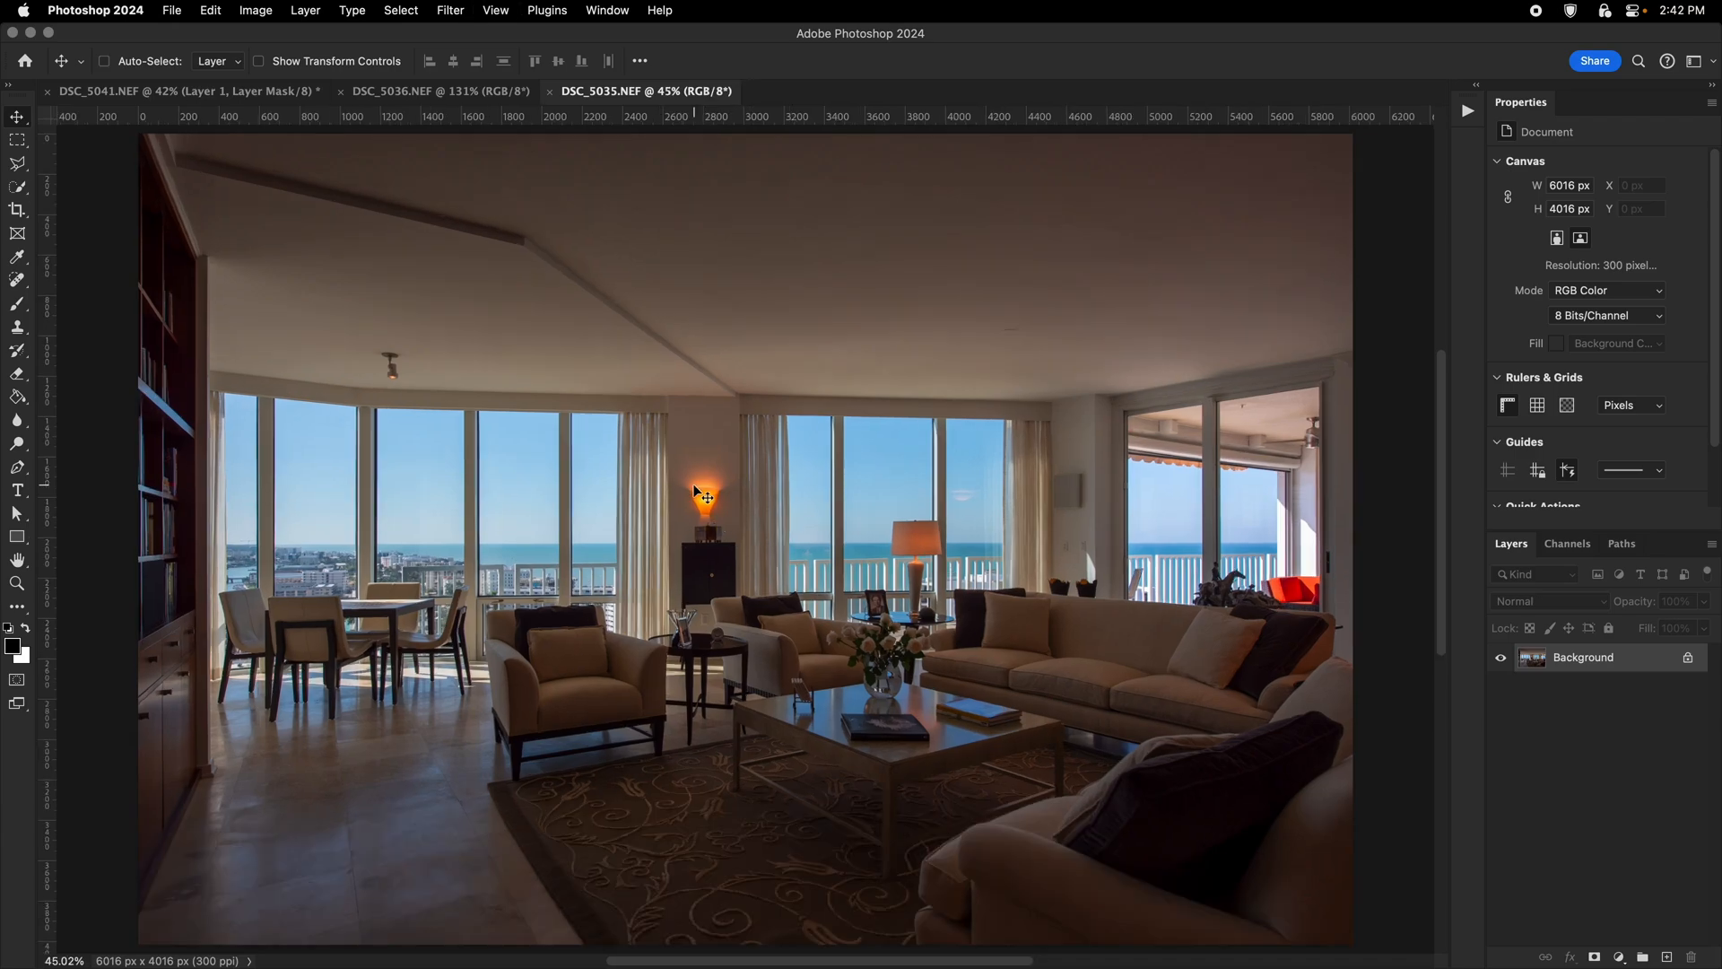
{"action": "key", "text": "ctrl+shift+Tab"}
{"action": "key", "text": "super+0"}
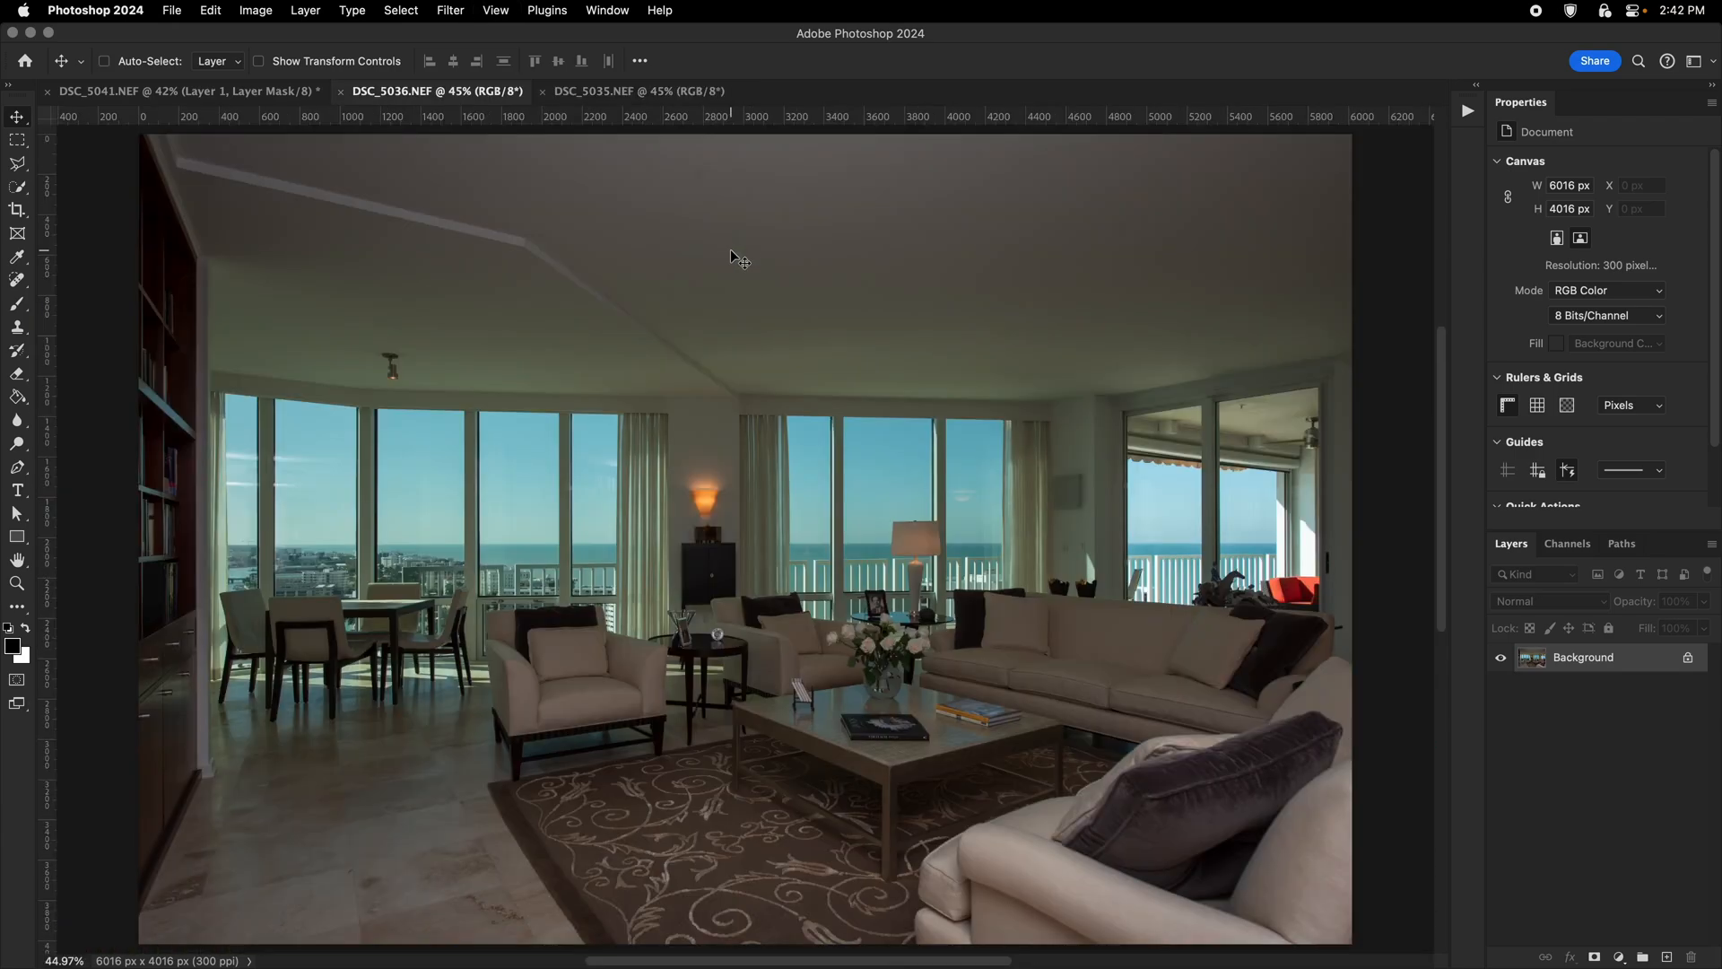
{"action": "left_click", "coordinate": [627, 93]}
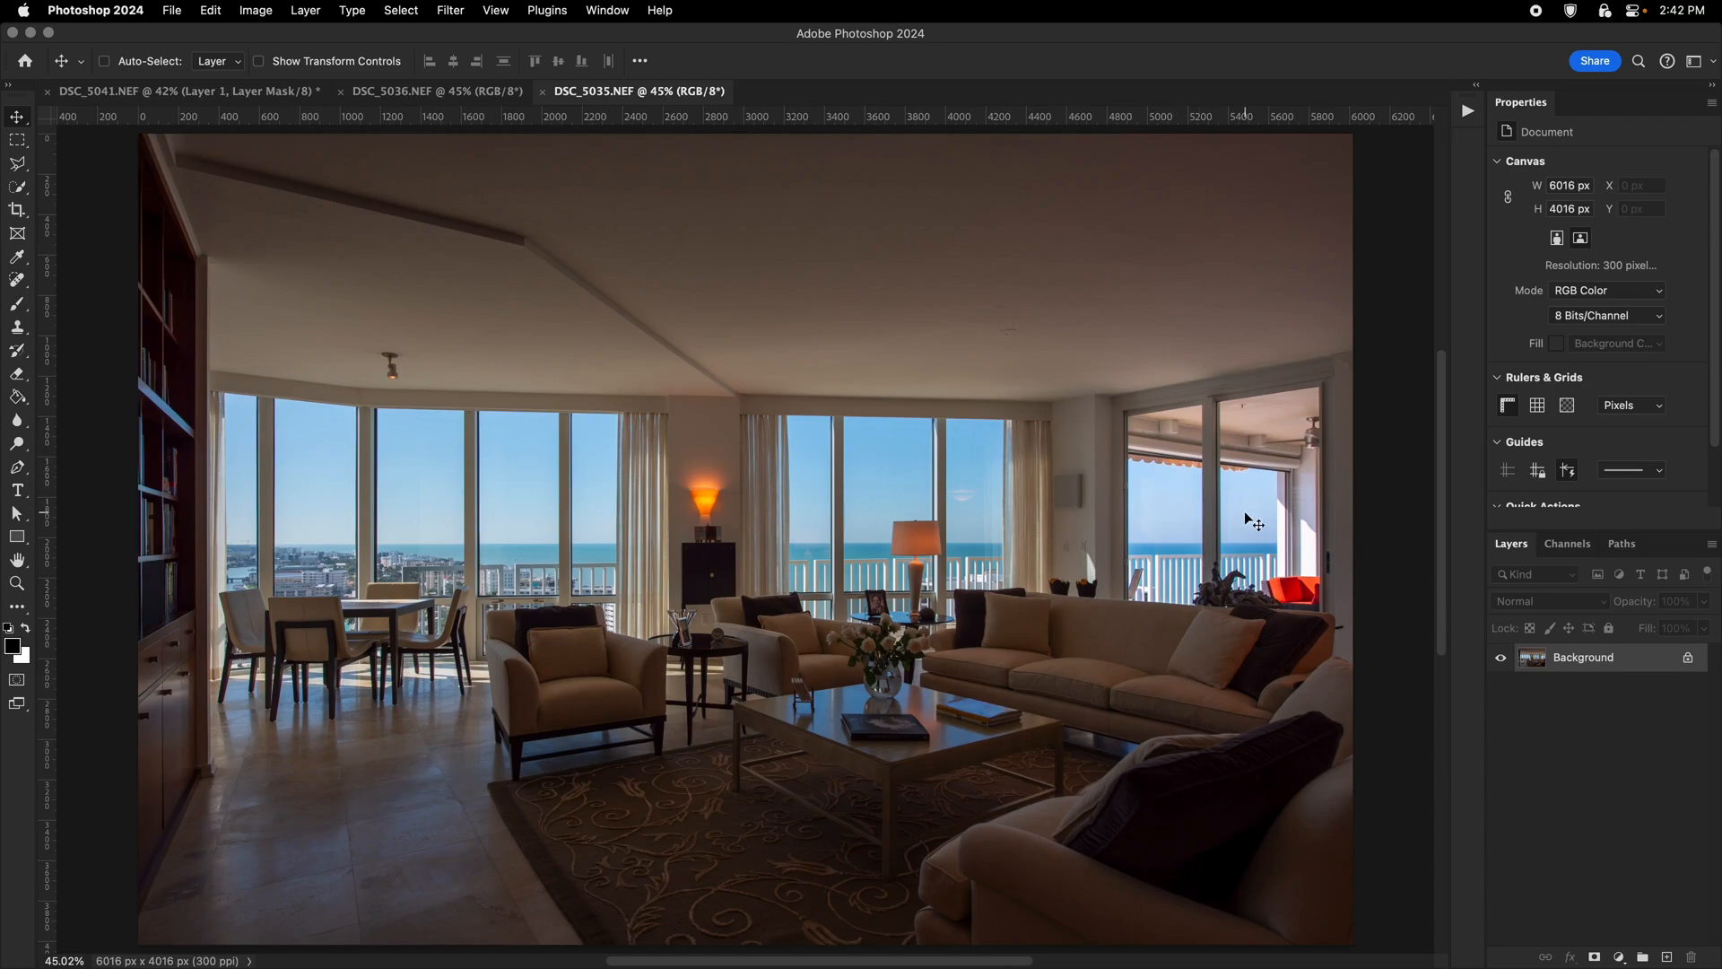
{"action": "left_click", "coordinate": [505, 99]}
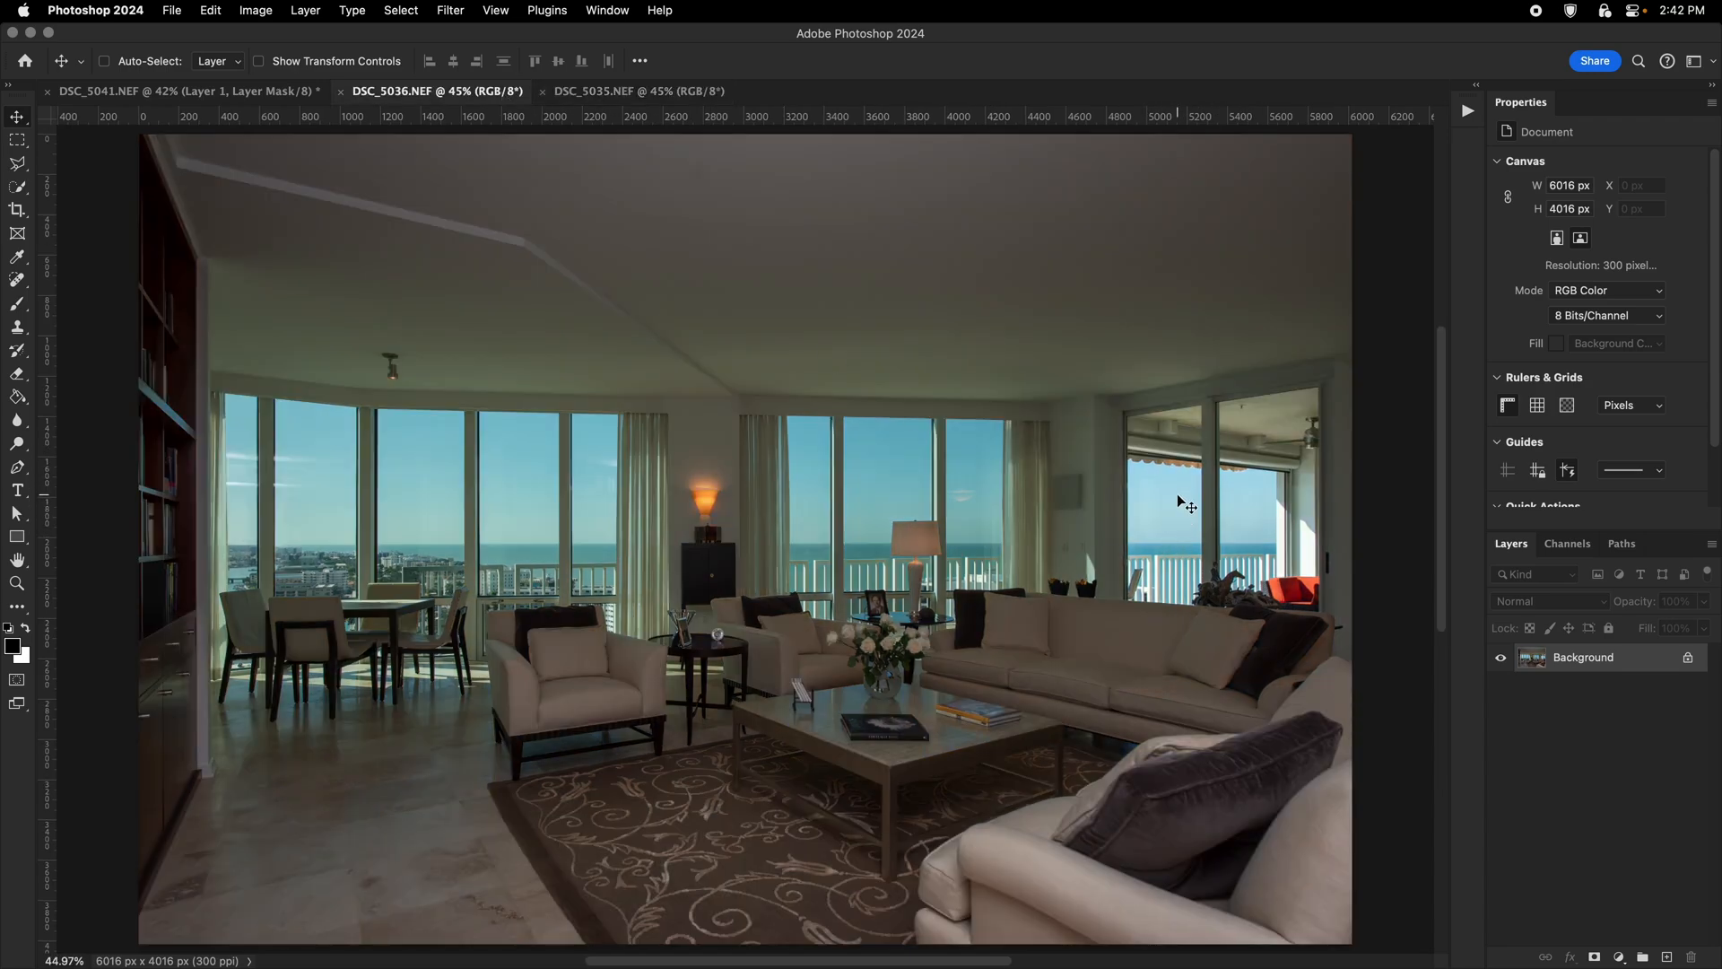
Compare the balcony door and neighboring windows in DSC_5036.NEF and DSC_5035.NEF, both zoomed in and at whole-room view.
{"action": "left_click_drag", "start_coordinate": [1177, 527], "coordinate": [924, 471]}
{"action": "left_click_drag", "start_coordinate": [924, 471], "coordinate": [720, 466]}
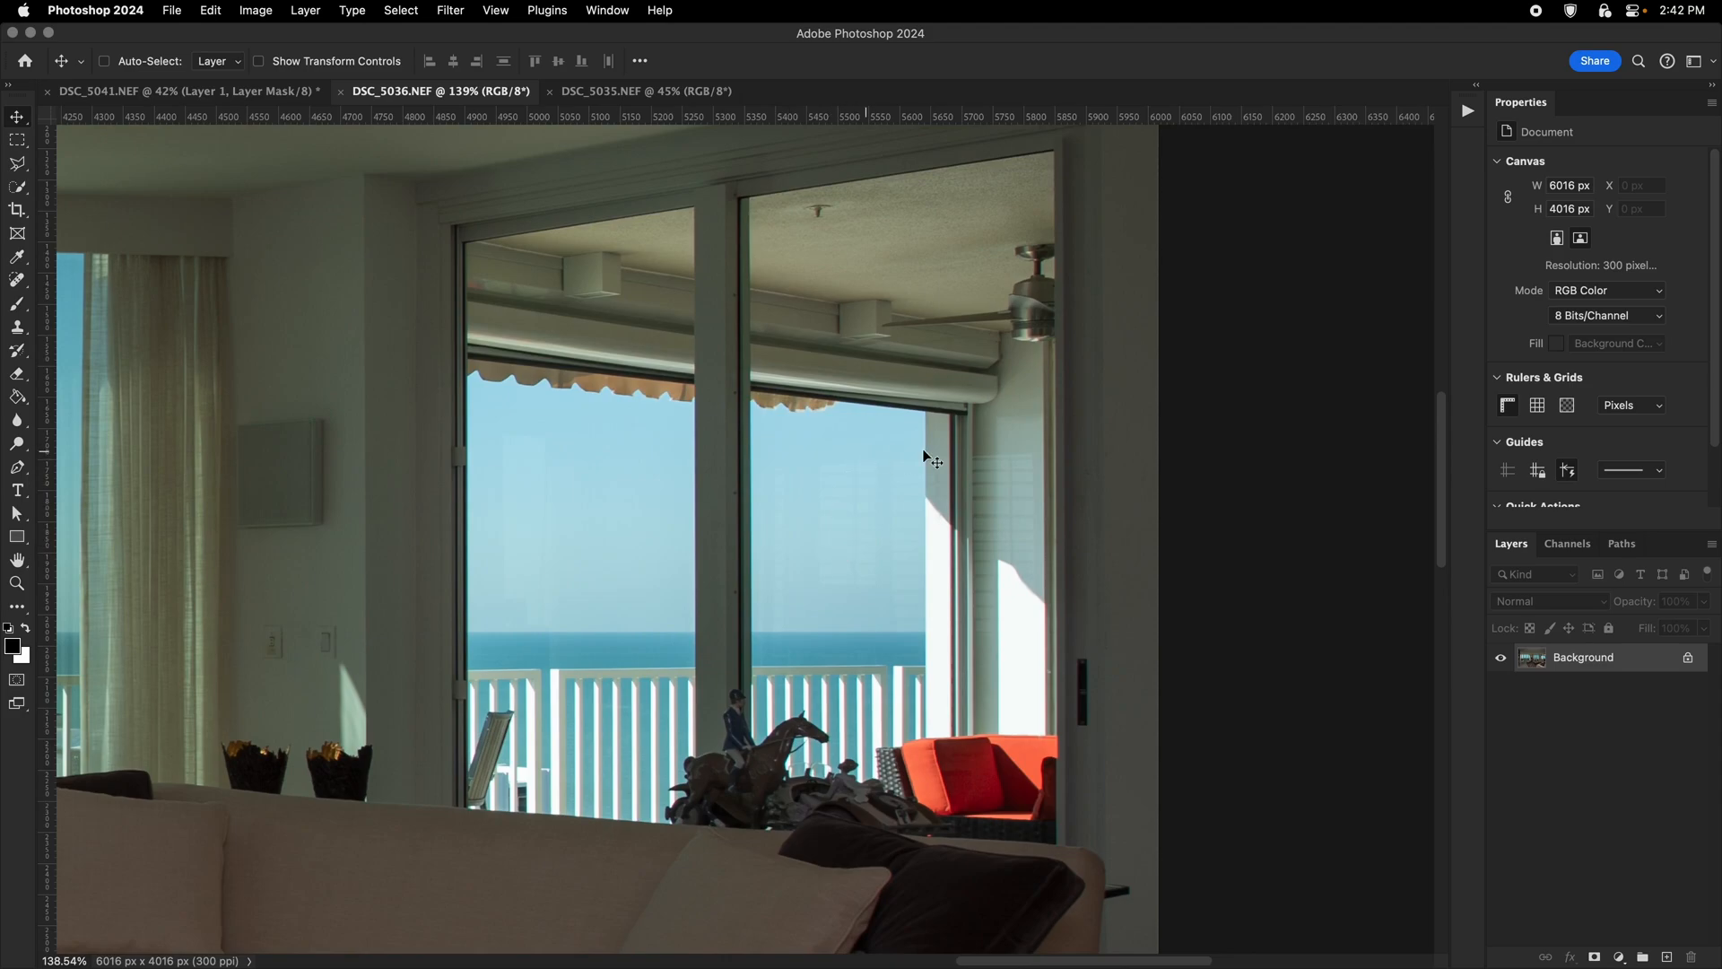
{"action": "left_click", "coordinate": [644, 92]}
{"action": "left_click_drag", "start_coordinate": [1115, 441], "coordinate": [884, 467]}
{"action": "left_click_drag", "start_coordinate": [870, 471], "coordinate": [707, 547]}
{"action": "left_click_drag", "start_coordinate": [800, 496], "coordinate": [973, 468]}
{"action": "key", "text": "super+0"}
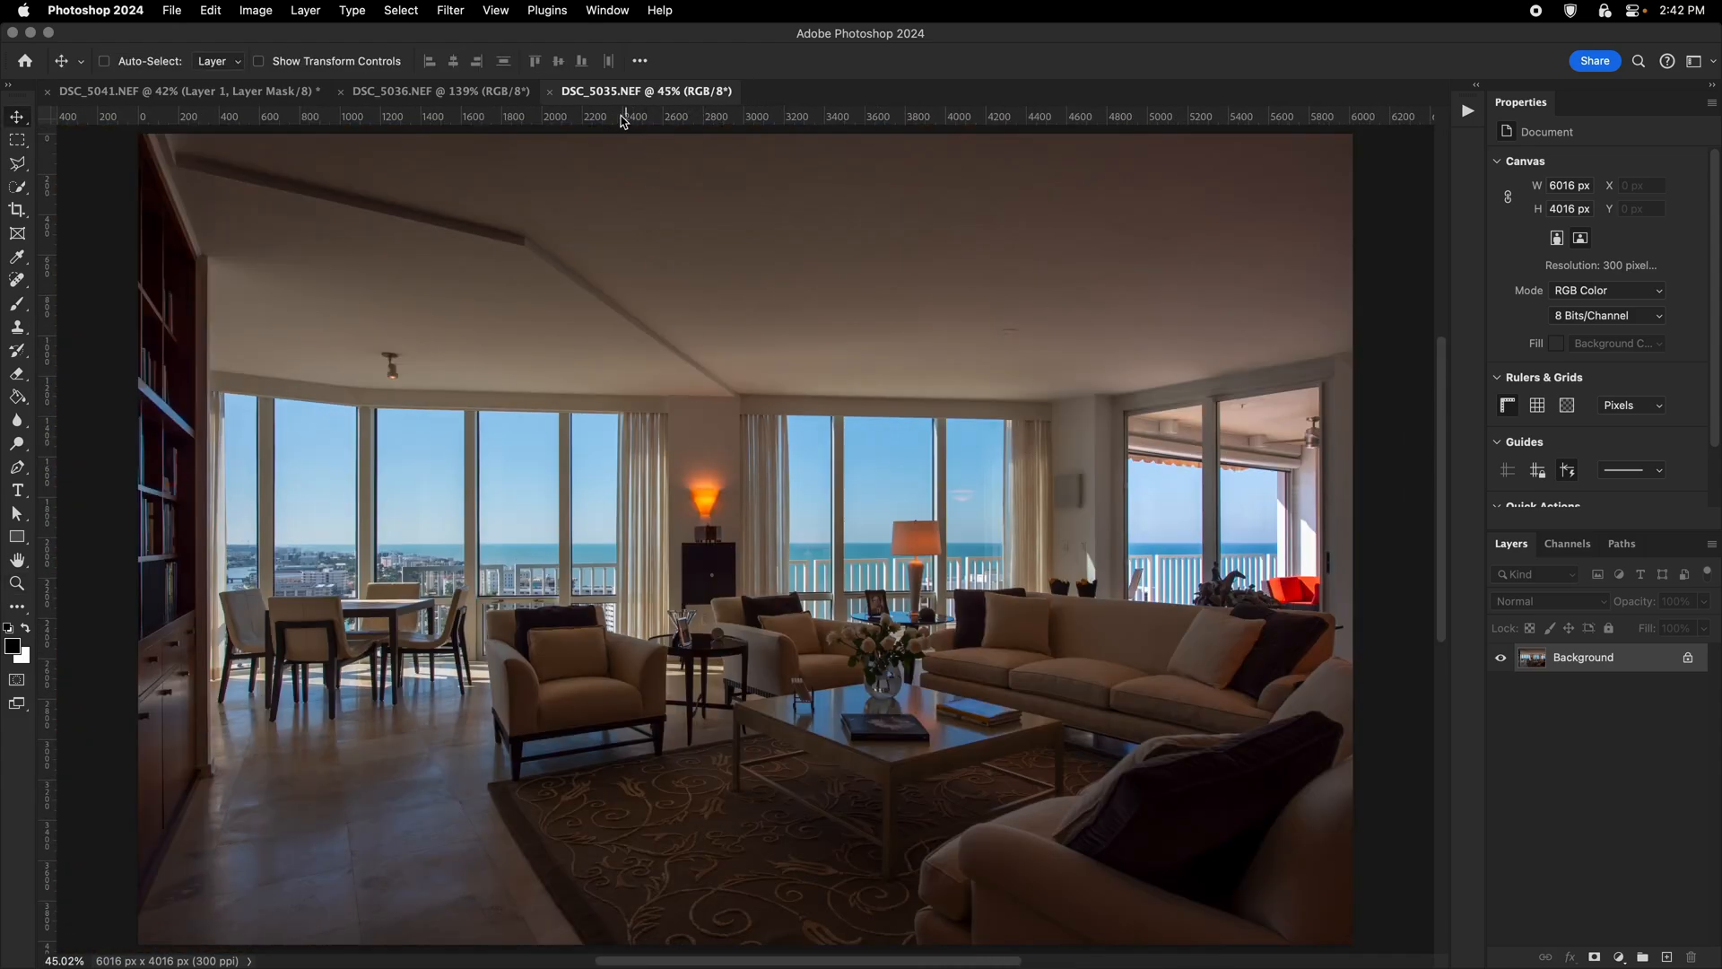
{"action": "left_click", "coordinate": [478, 92]}
{"action": "key", "text": "z"}
{"action": "left_click_drag", "start_coordinate": [781, 508], "coordinate": [1043, 503]}
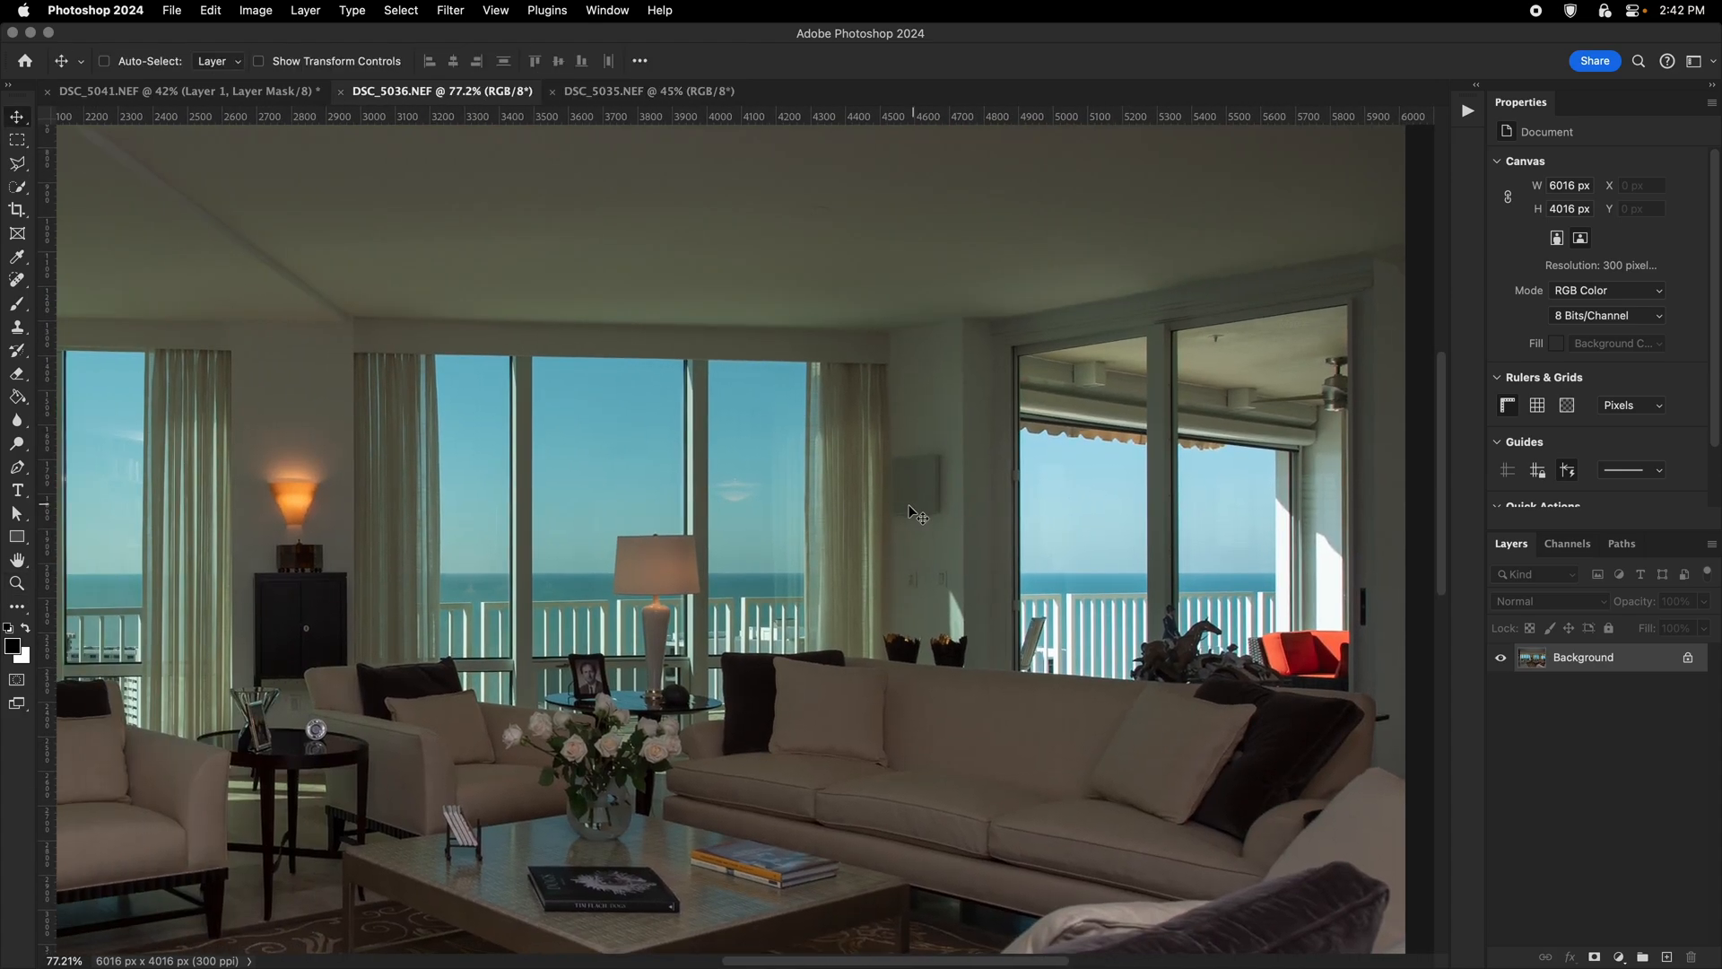
{"action": "left_click_drag", "start_coordinate": [906, 516], "coordinate": [763, 524]}
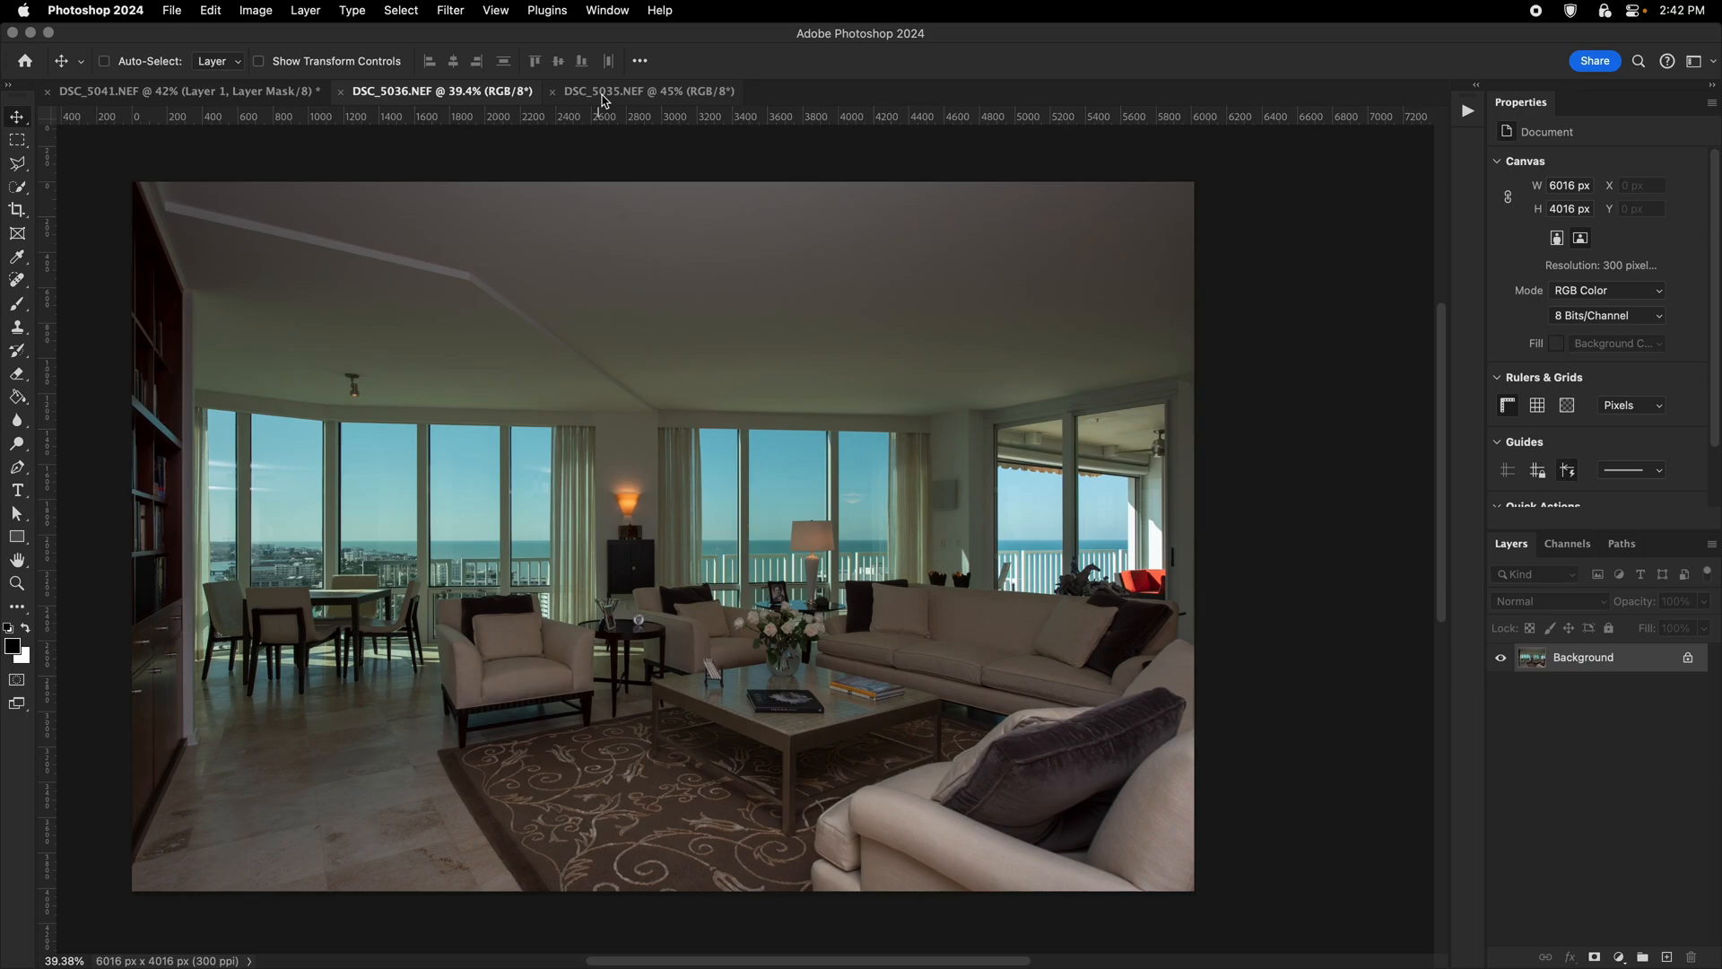
{"action": "left_click", "coordinate": [602, 97]}
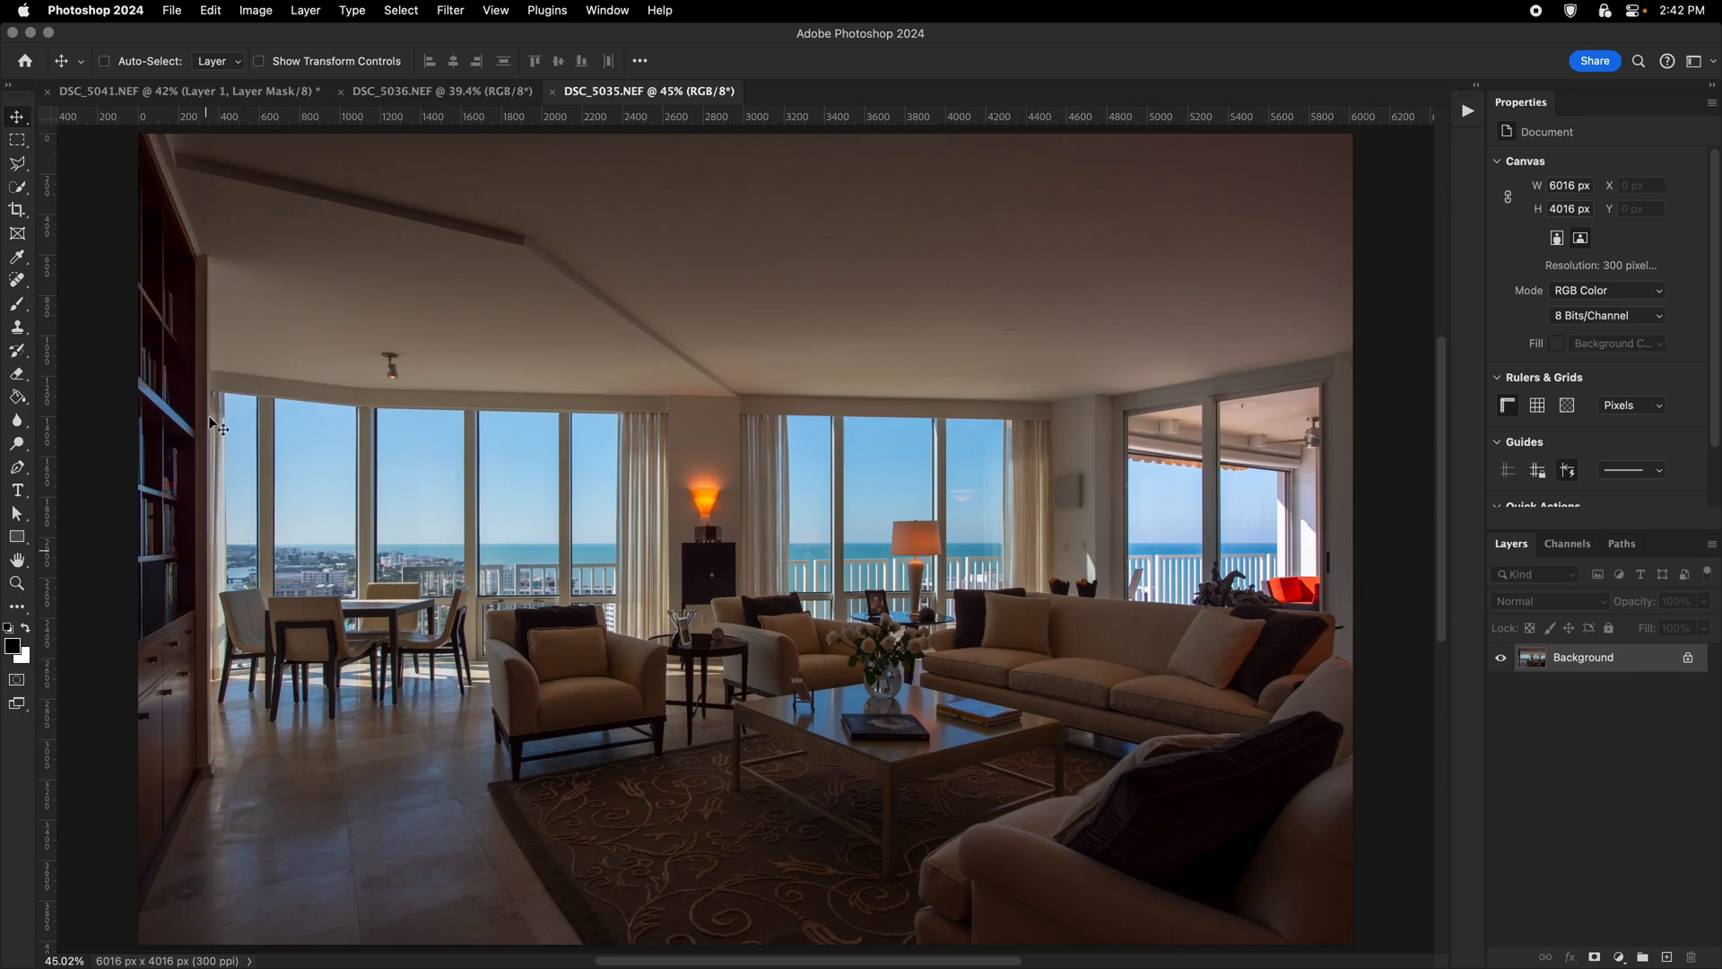
Examine the balcony ceiling, awning and red chair through the glass door in both DSC_5036.NEF and DSC_5035.NEF.
{"action": "left_click", "coordinate": [496, 92]}
{"action": "left_click_drag", "start_coordinate": [962, 449], "coordinate": [986, 456]}
{"action": "left_click_drag", "start_coordinate": [987, 456], "coordinate": [711, 434]}
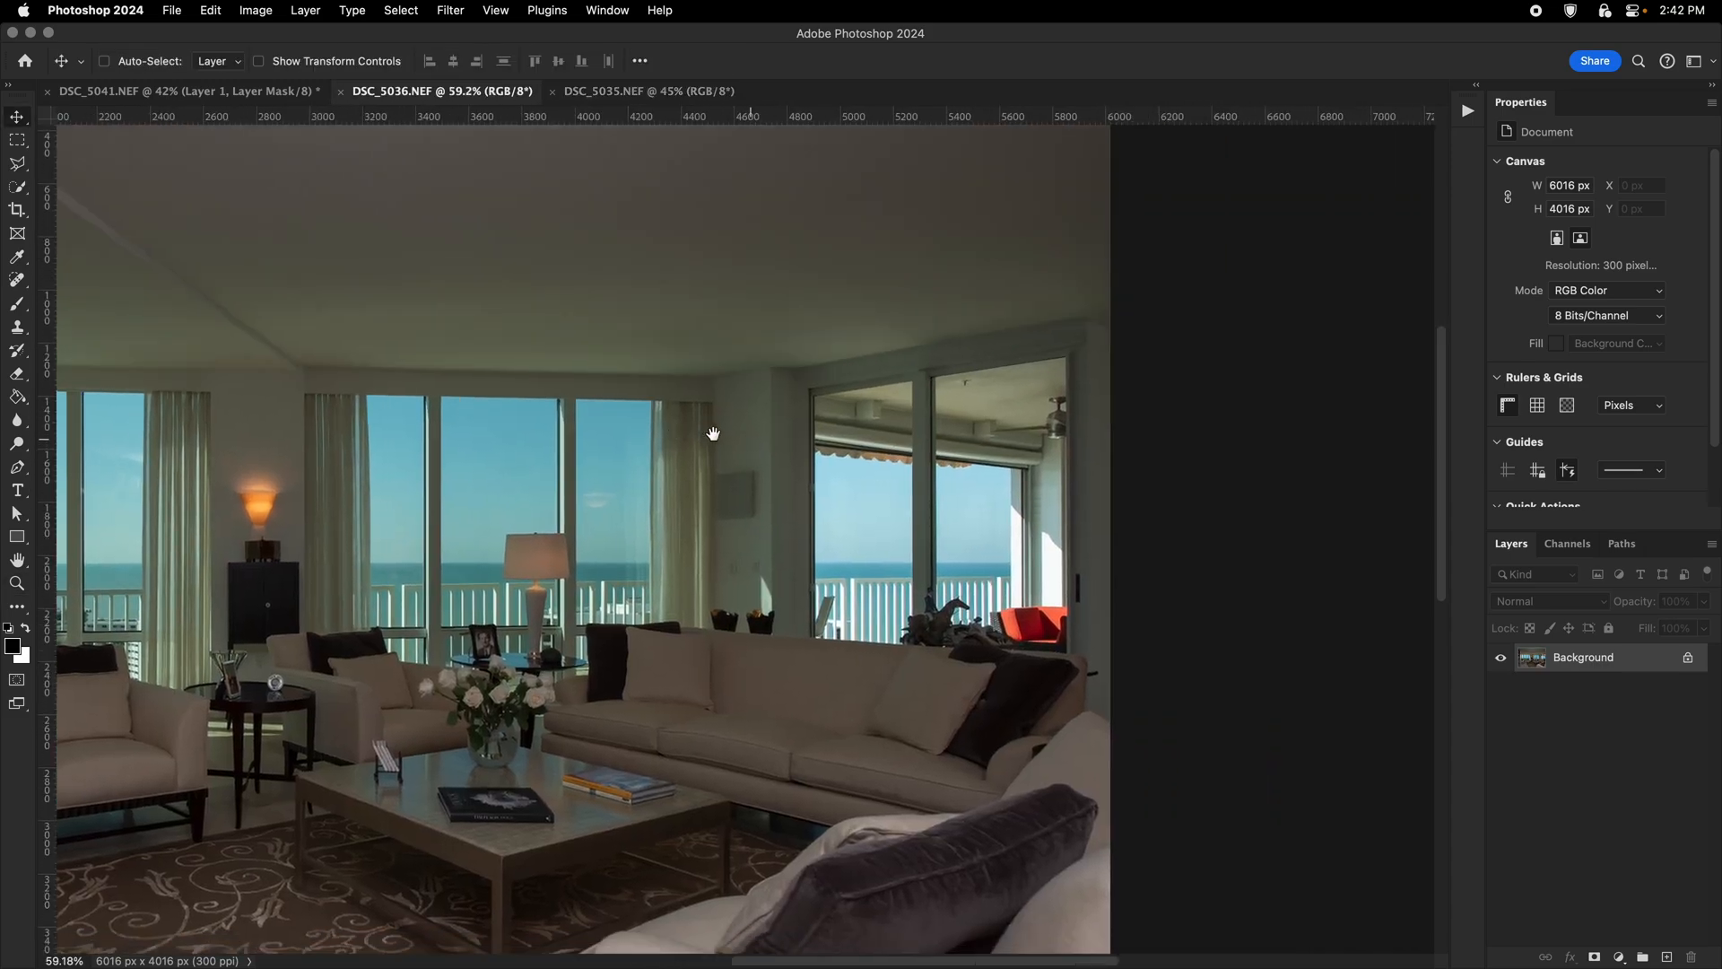
{"action": "left_click_drag", "start_coordinate": [888, 467], "coordinate": [978, 476]}
{"action": "left_click_drag", "start_coordinate": [977, 475], "coordinate": [779, 443]}
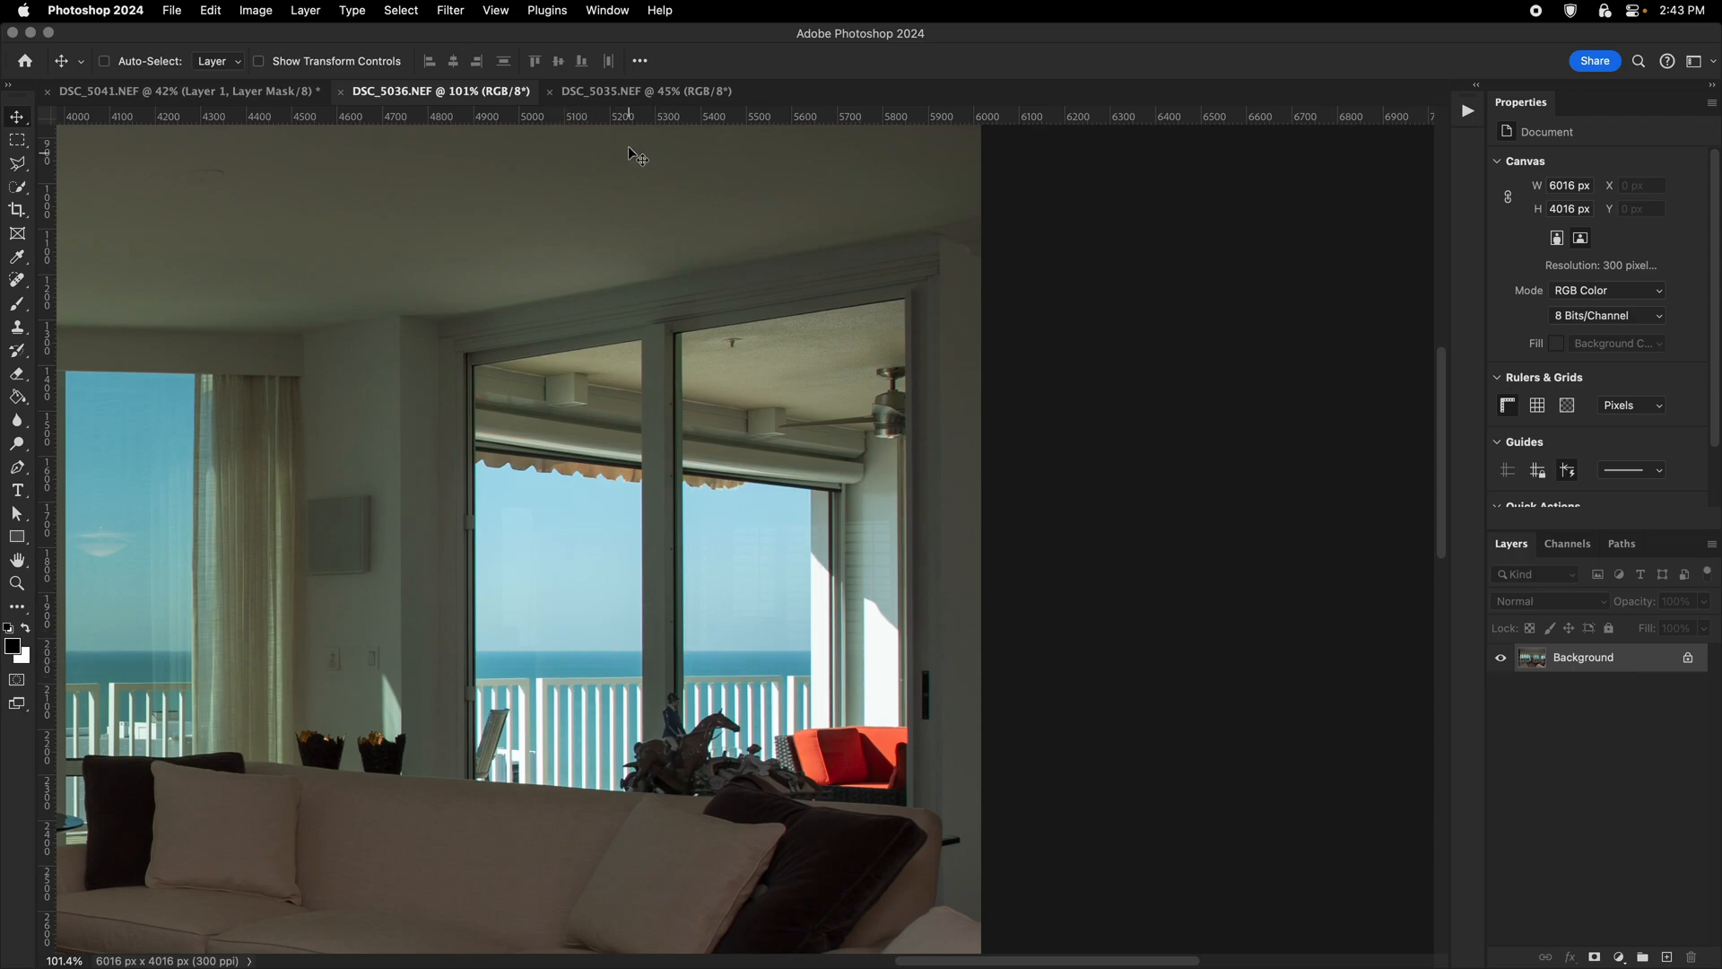
{"action": "left_click", "coordinate": [643, 98]}
{"action": "left_click", "coordinate": [1089, 581], "text": "super"}
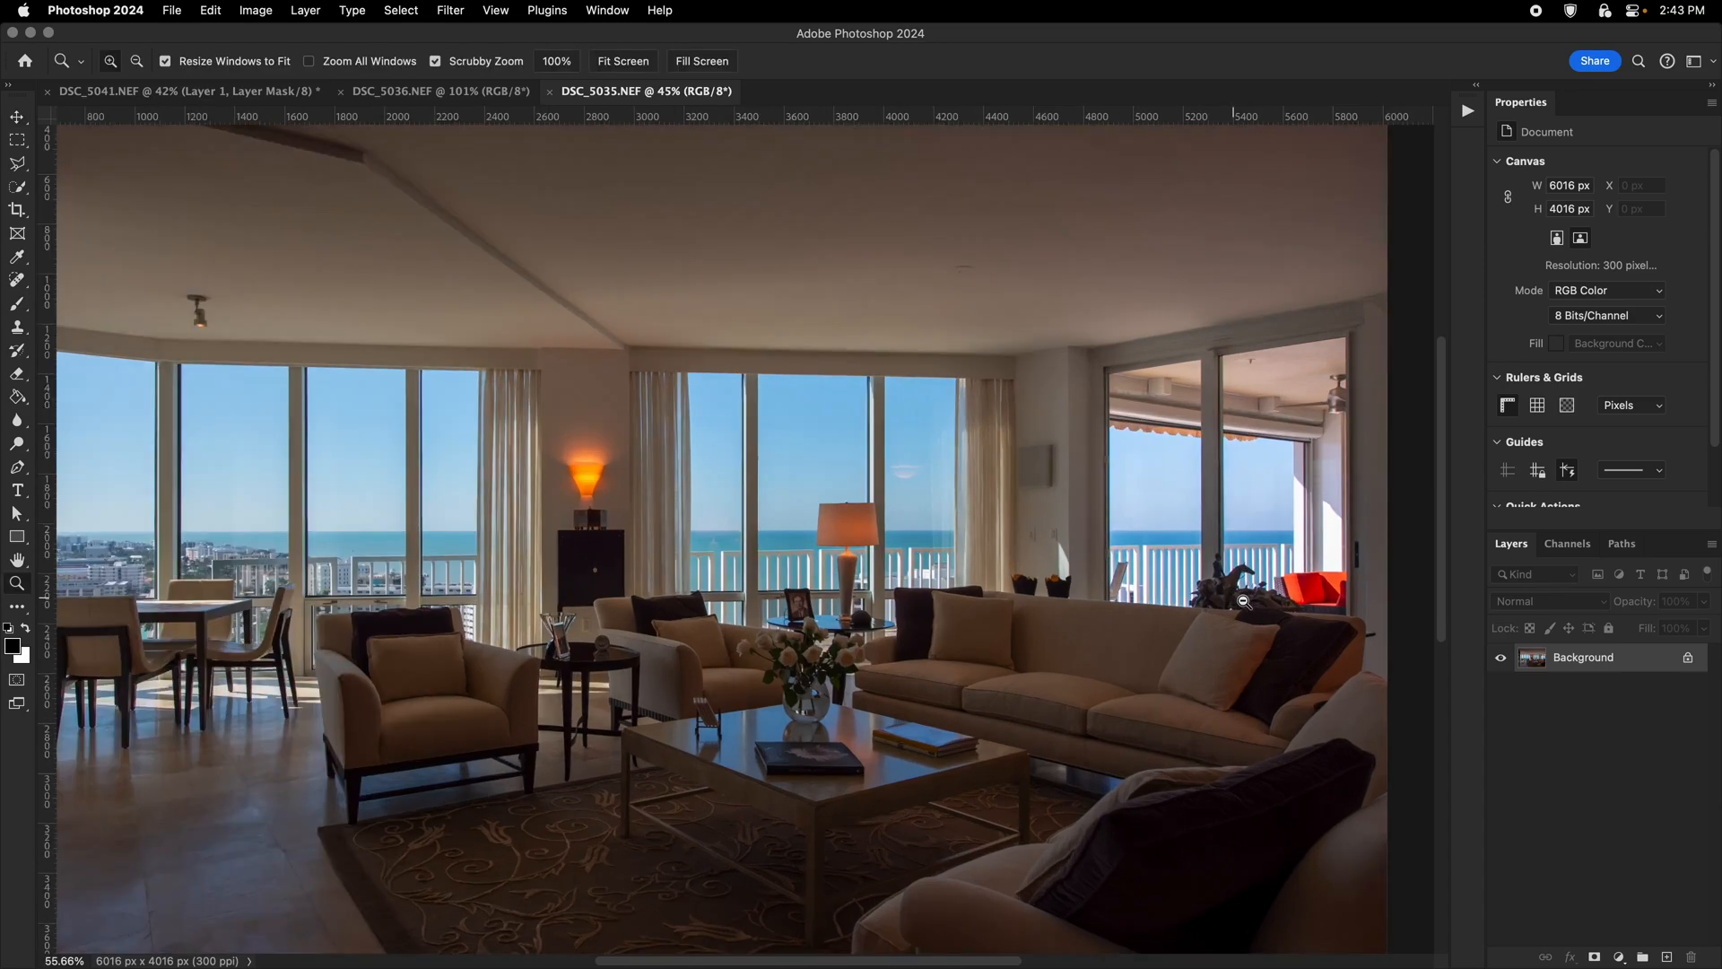
{"action": "left_click", "coordinate": [935, 533], "text": "super"}
{"action": "left_click_drag", "start_coordinate": [789, 476], "coordinate": [670, 482]}
{"action": "left_click_drag", "start_coordinate": [671, 482], "coordinate": [728, 492]}
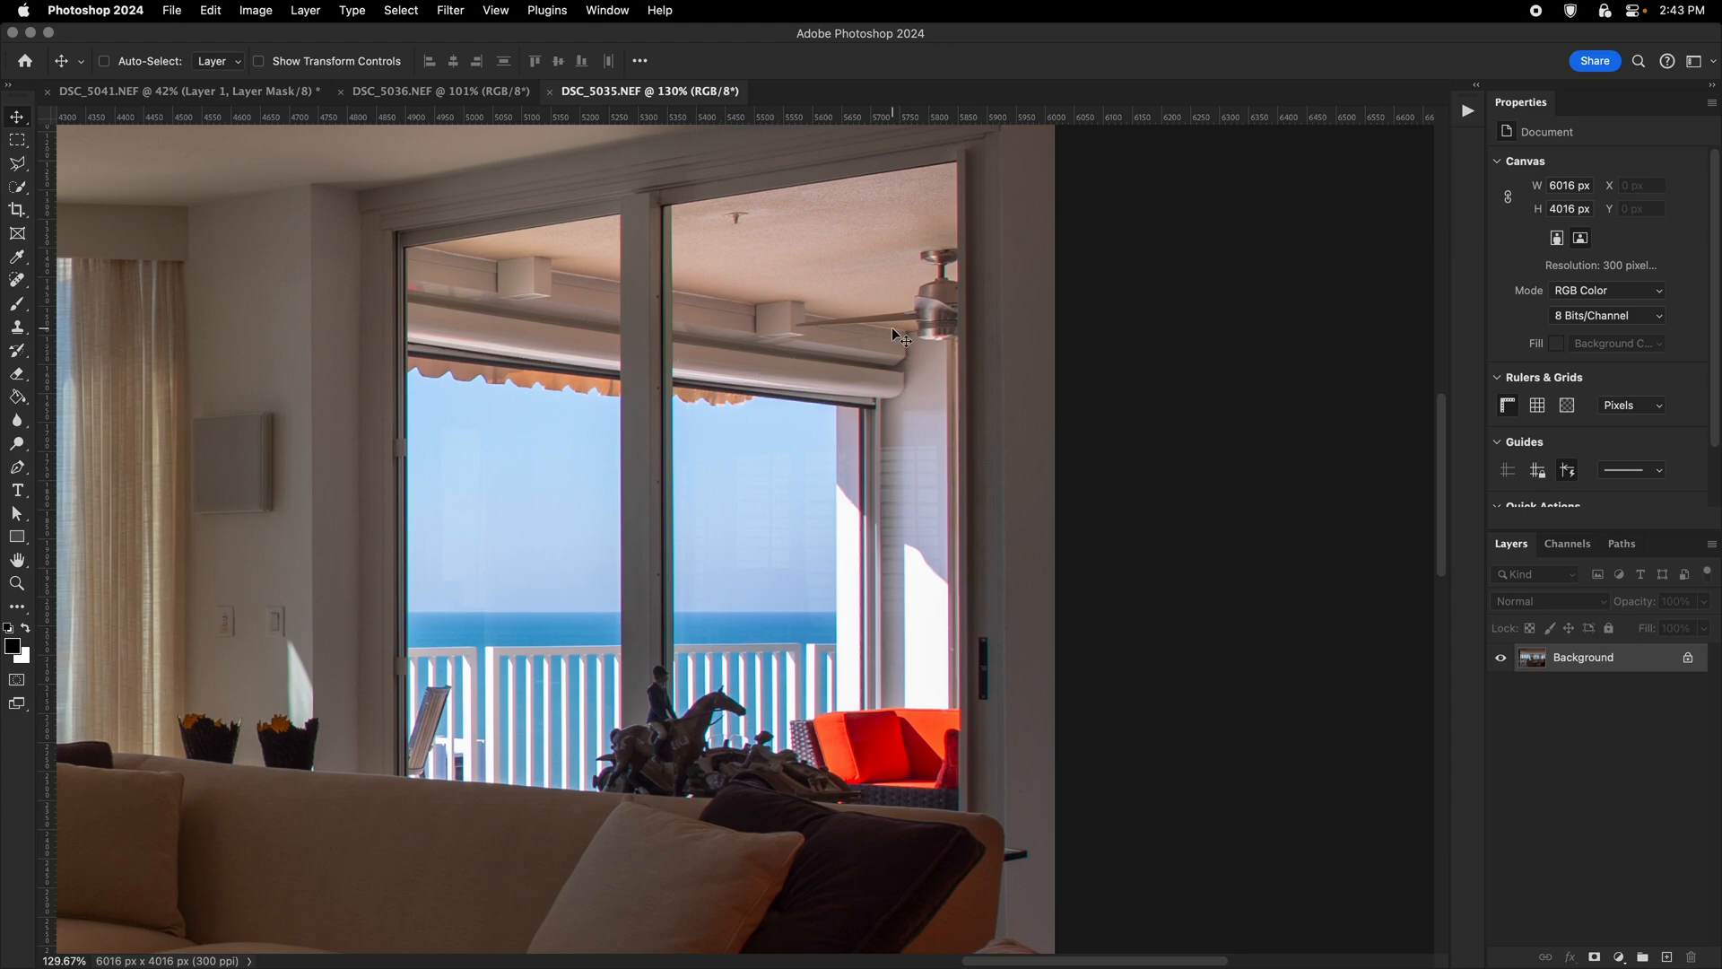
{"action": "left_click", "coordinate": [459, 92]}
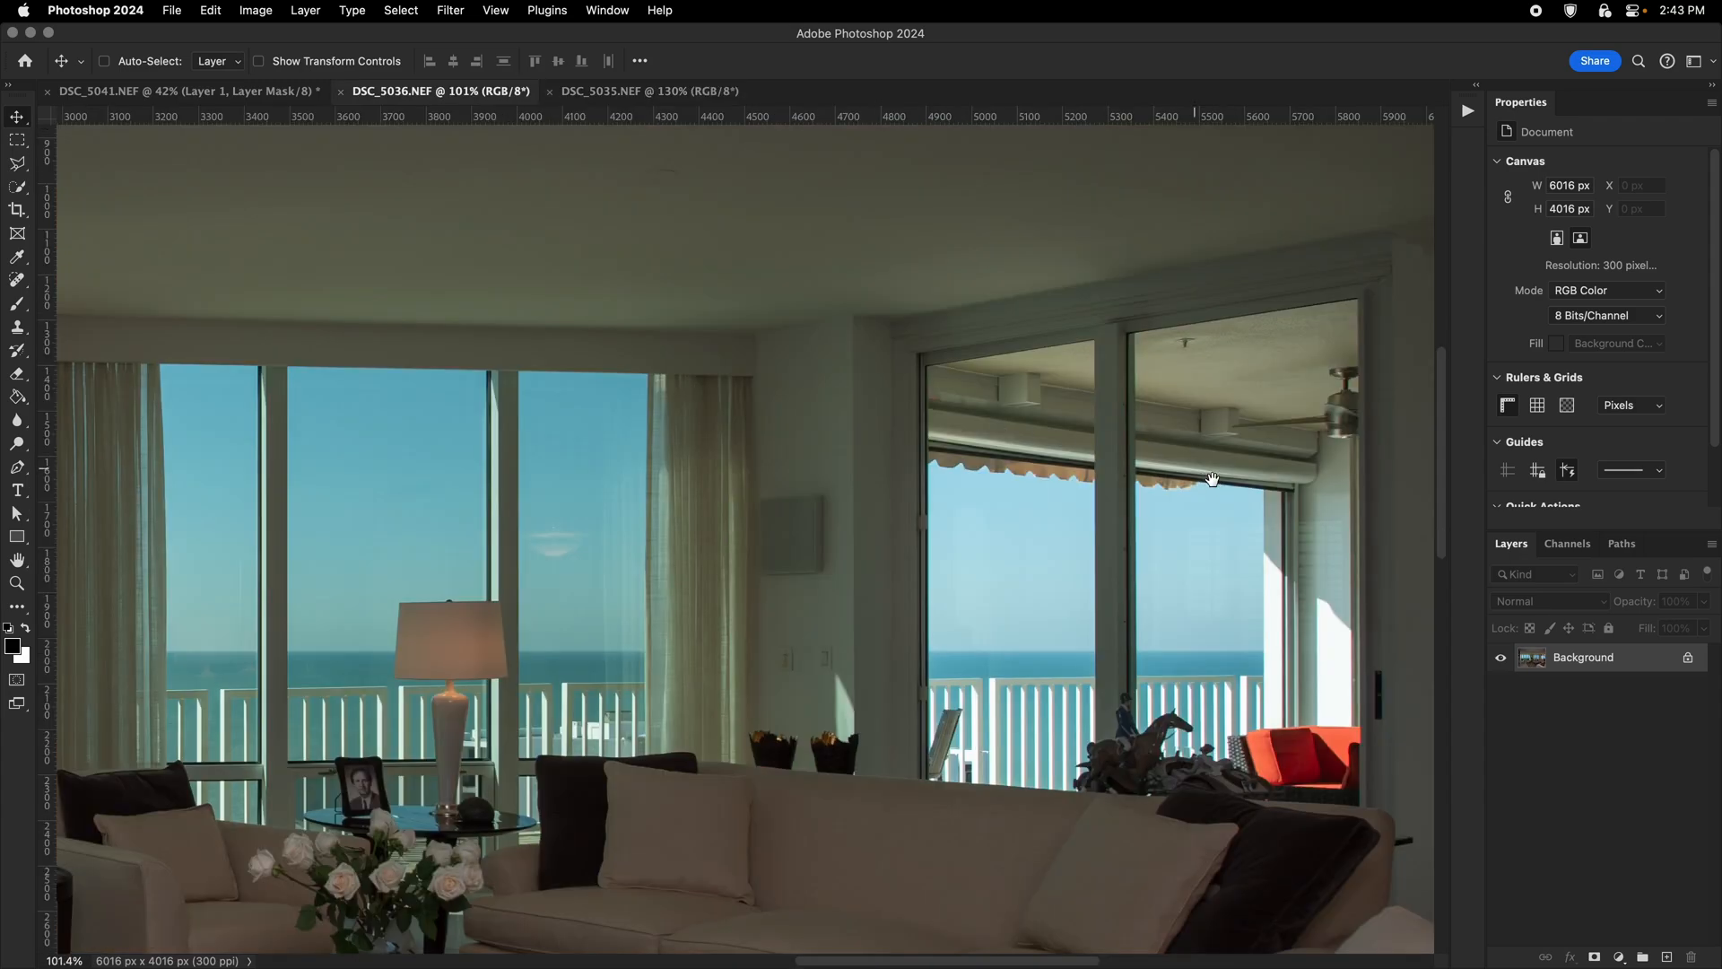
Examine the balcony door and the whole room in DSC_5036.NEF, and return to the blended DSC_5041.NEF.
{"action": "left_click_drag", "start_coordinate": [1249, 603], "coordinate": [845, 477]}
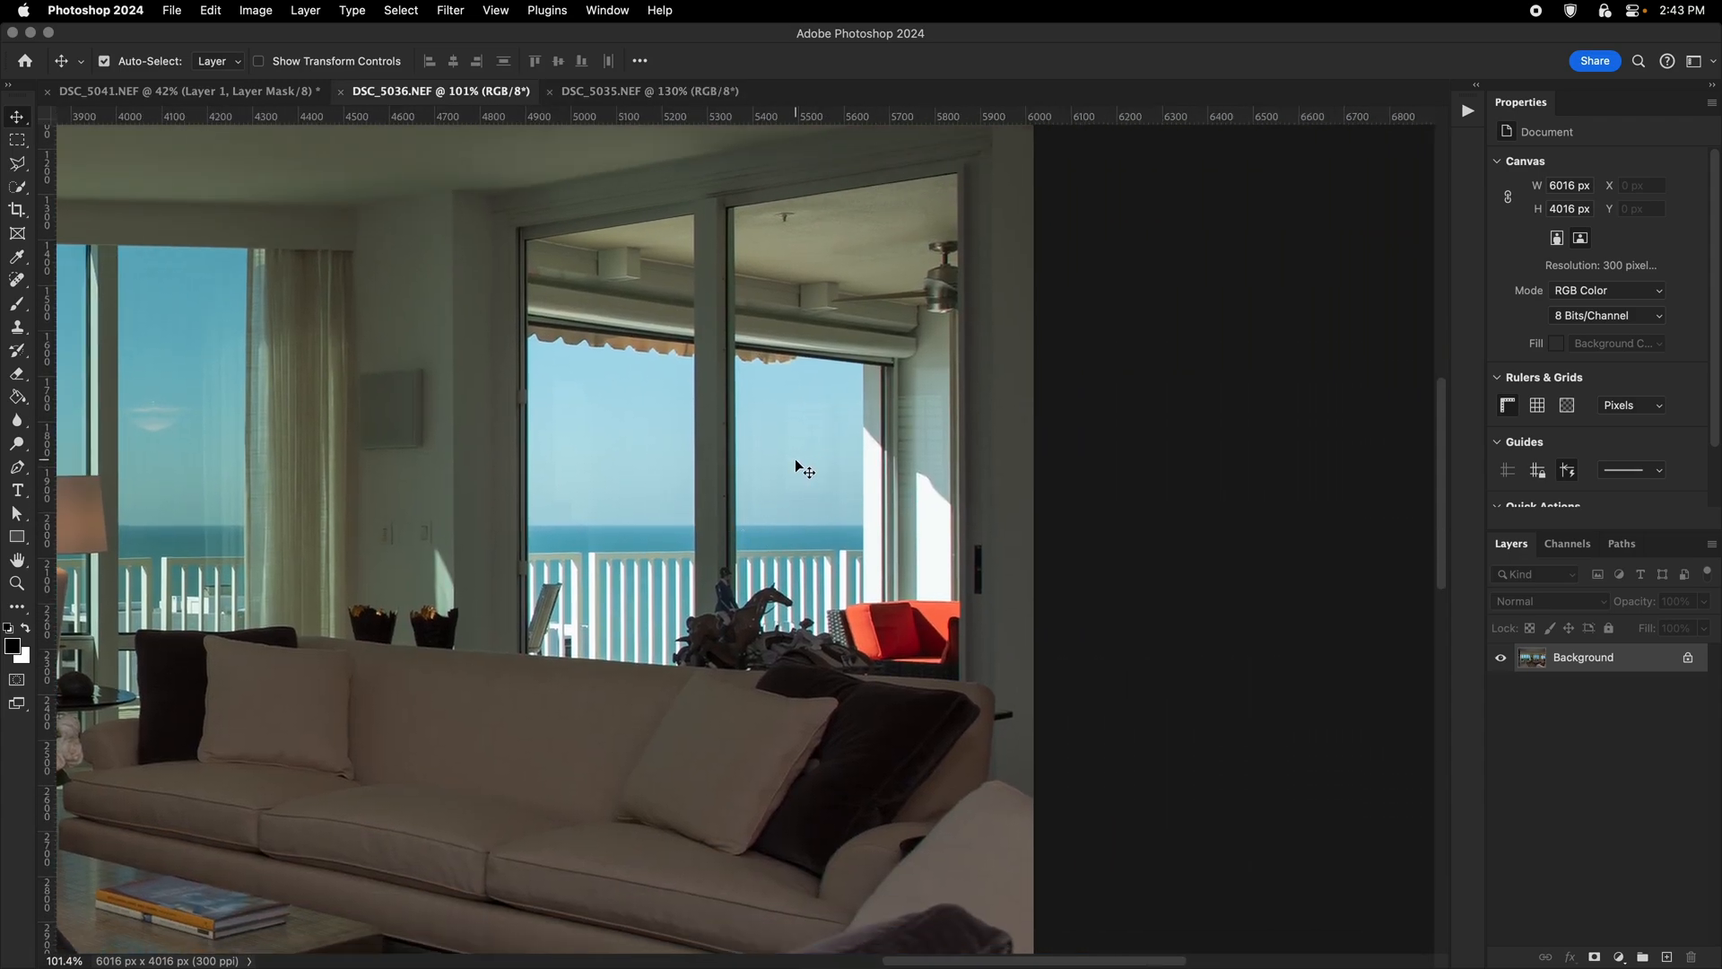
{"action": "key", "text": "super+0"}
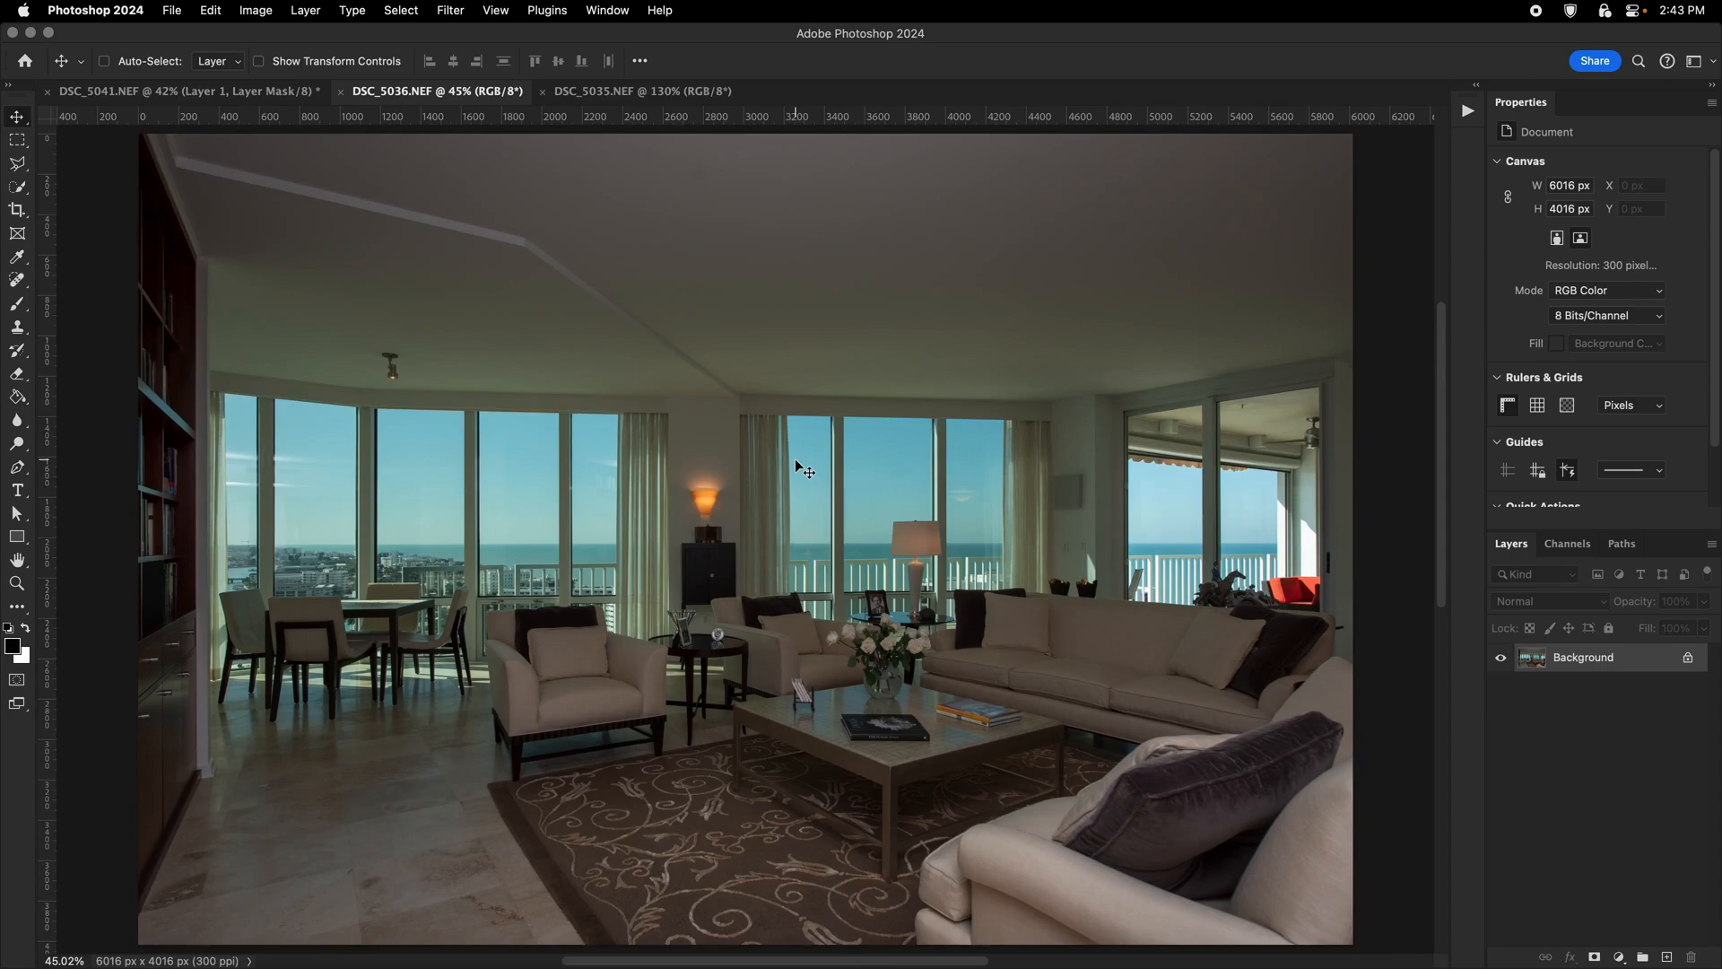
{"action": "key", "text": "ctrl+shift+Tab"}
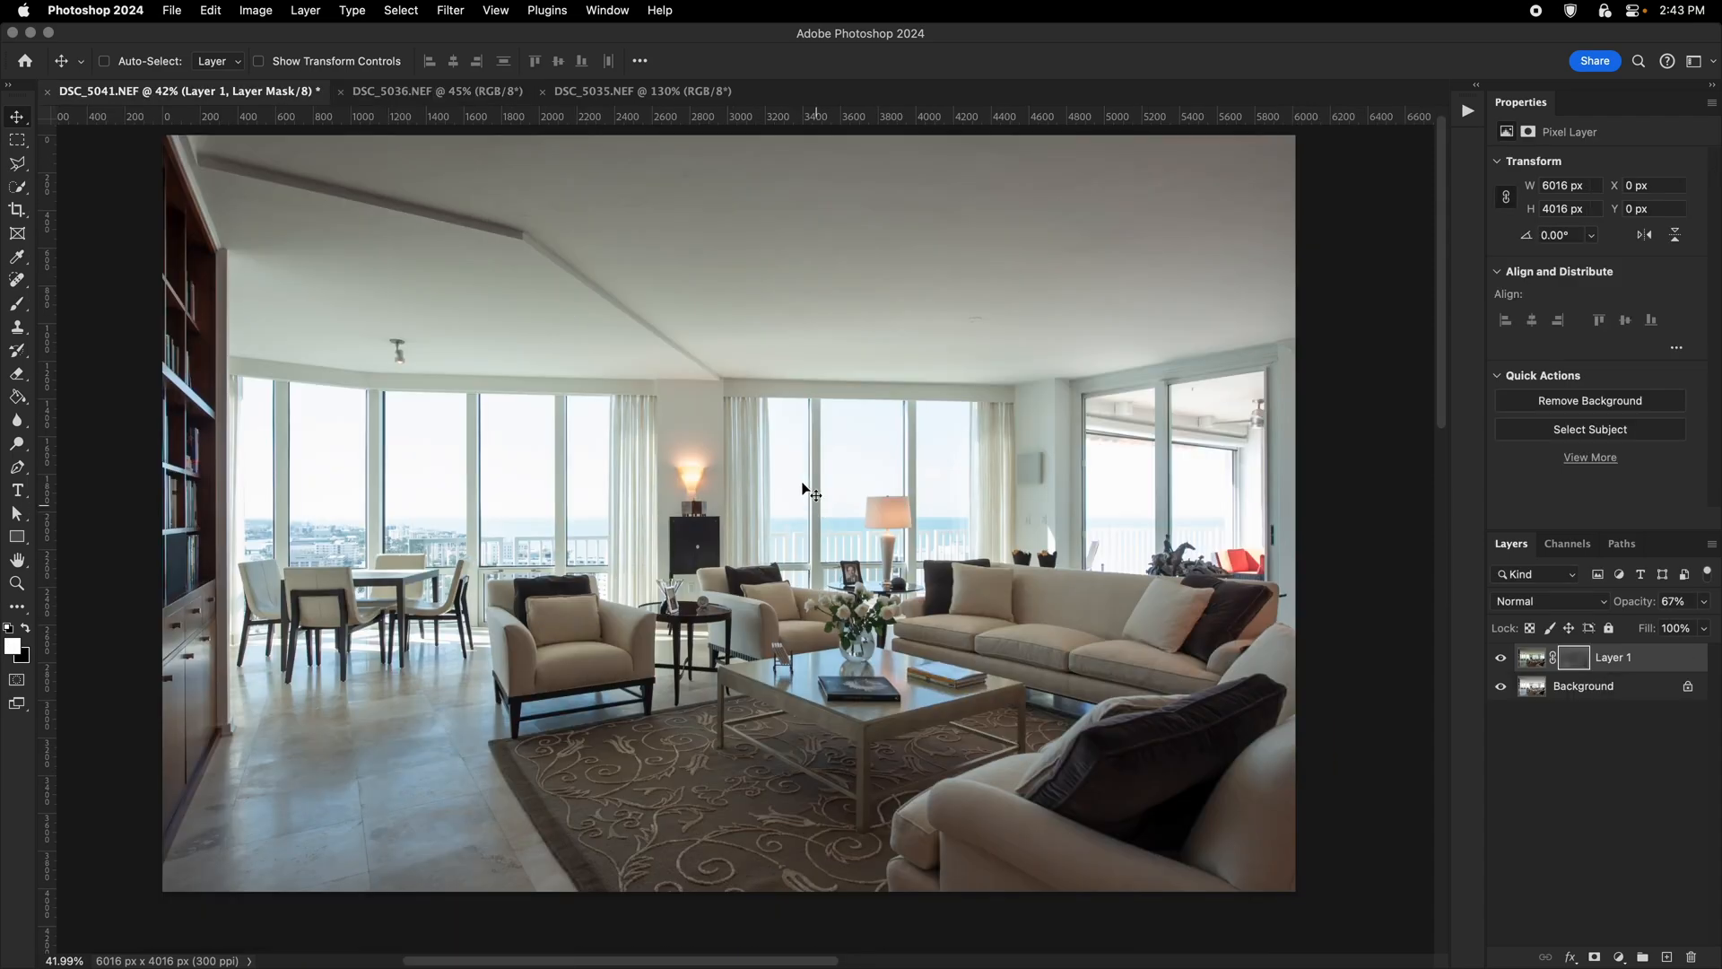
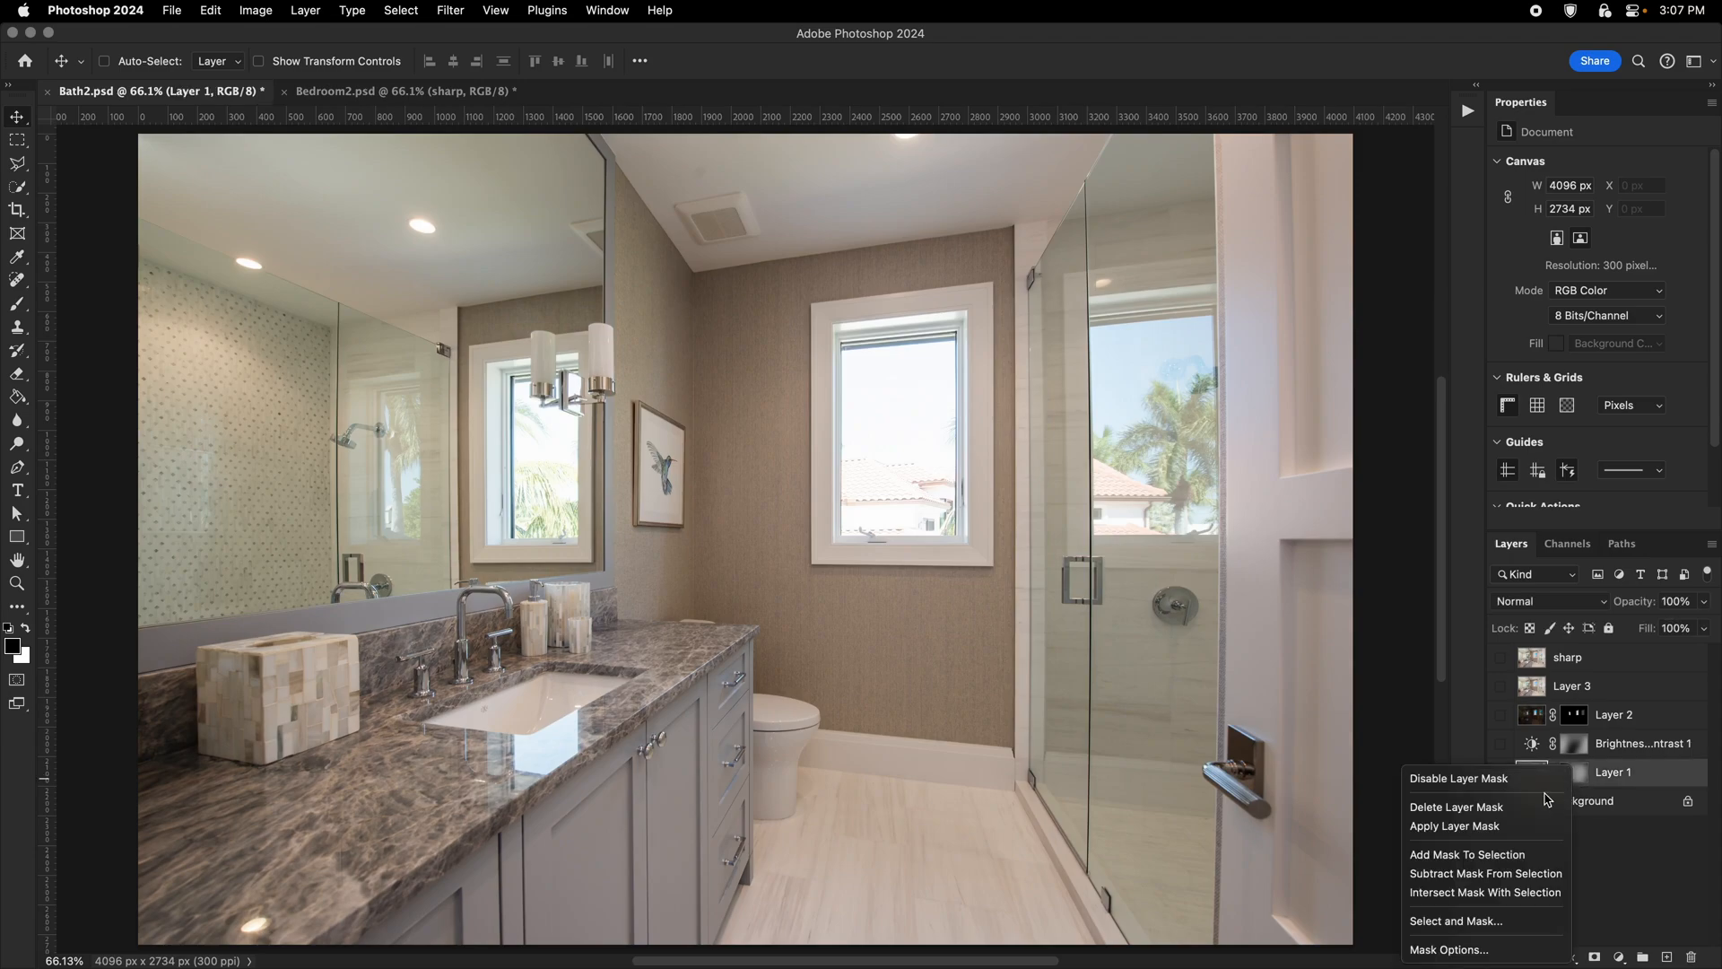
Delete Layer 1's mask in Bath2.psd and inspect the unmasked exposure around the shower window and the mirror.
{"action": "left_click", "coordinate": [1449, 807]}
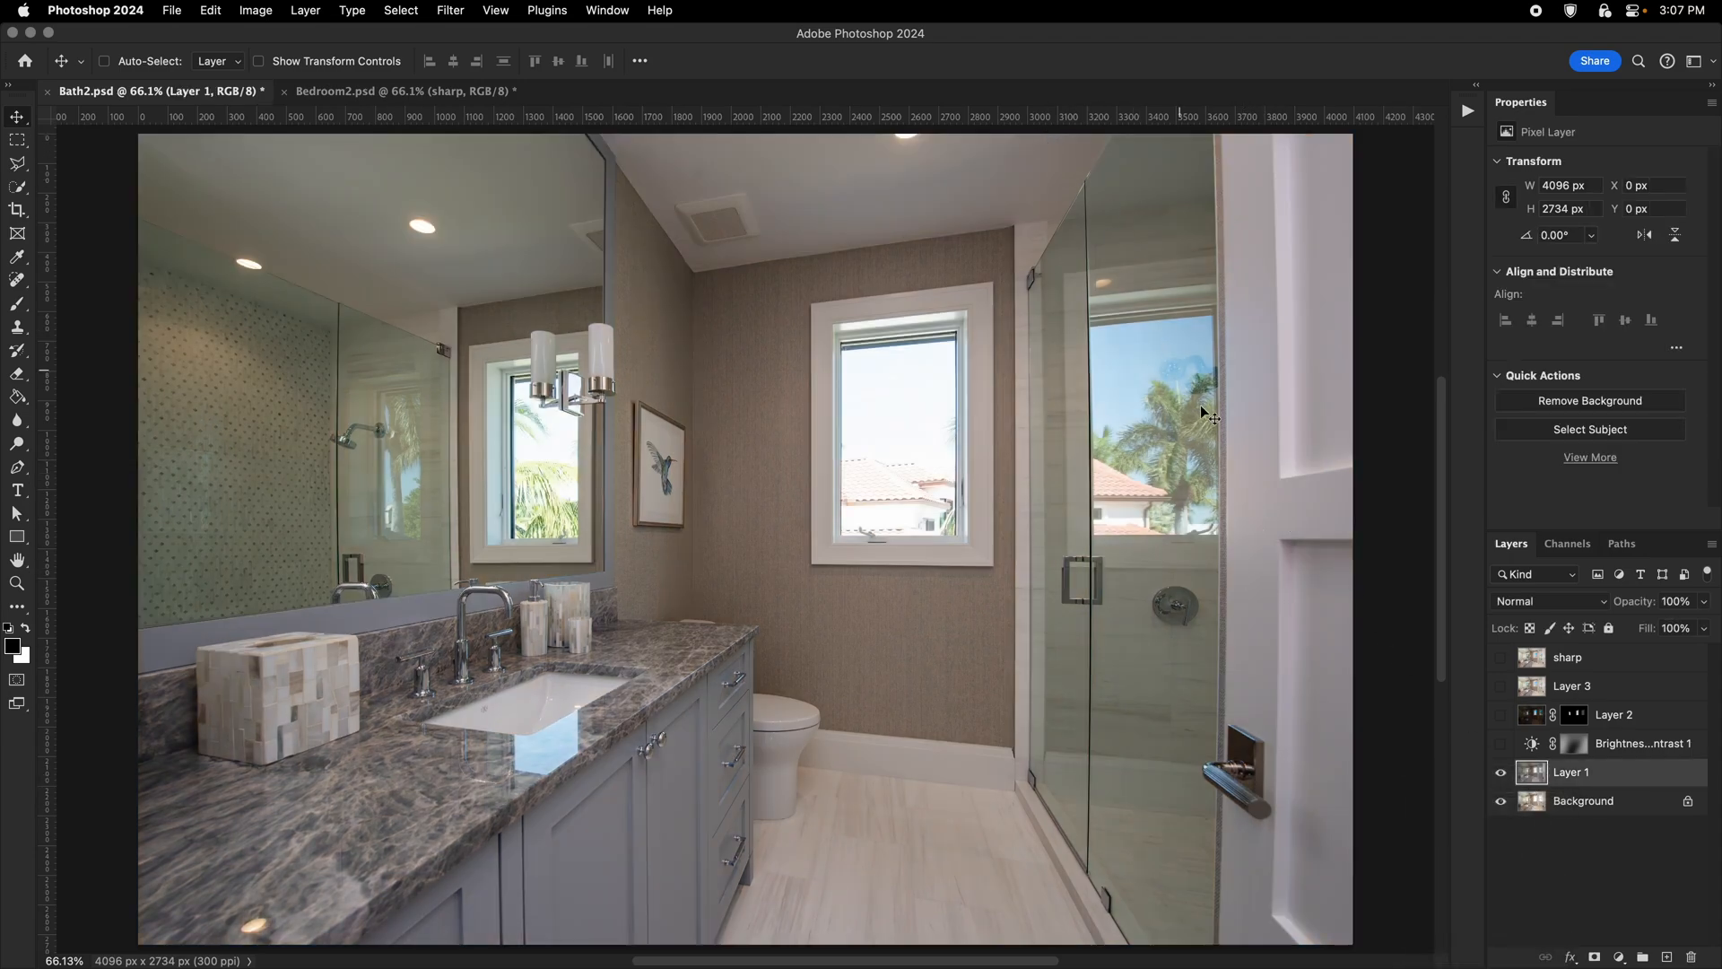
{"action": "scroll", "coordinate": [1241, 423], "scroll_direction": "up", "scroll_amount": 3}
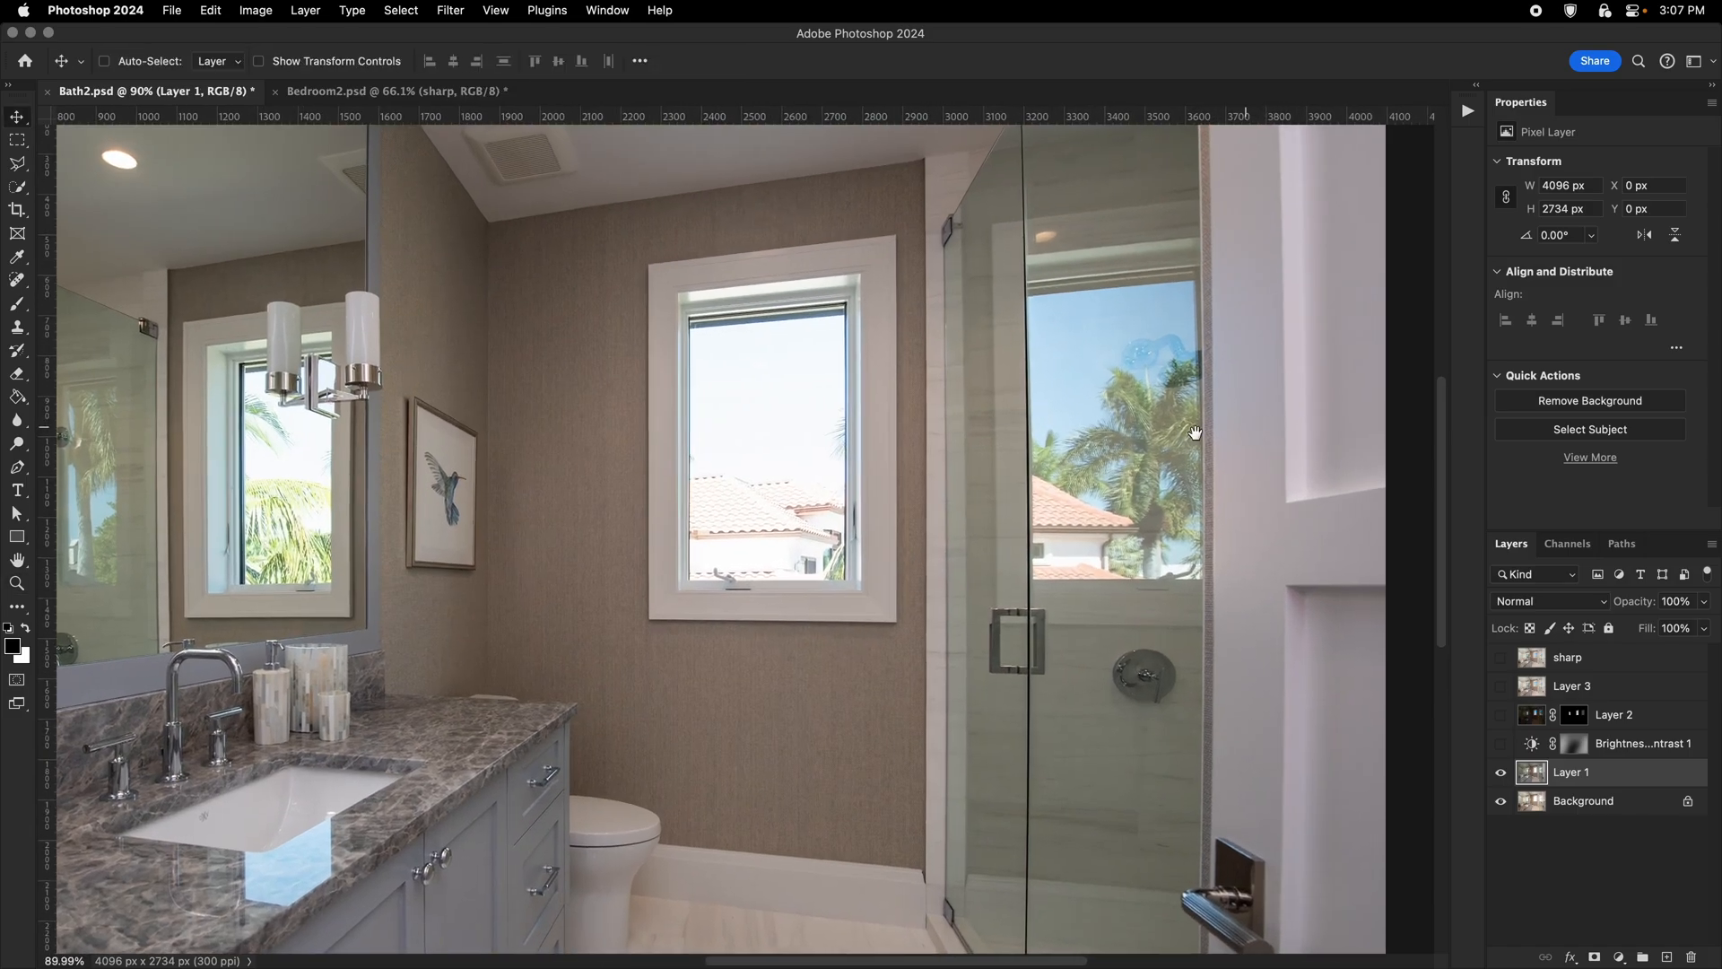
{"action": "left_click_drag", "start_coordinate": [1238, 426], "coordinate": [1027, 459]}
{"action": "scroll", "coordinate": [998, 696], "scroll_direction": "left", "scroll_amount": 10}
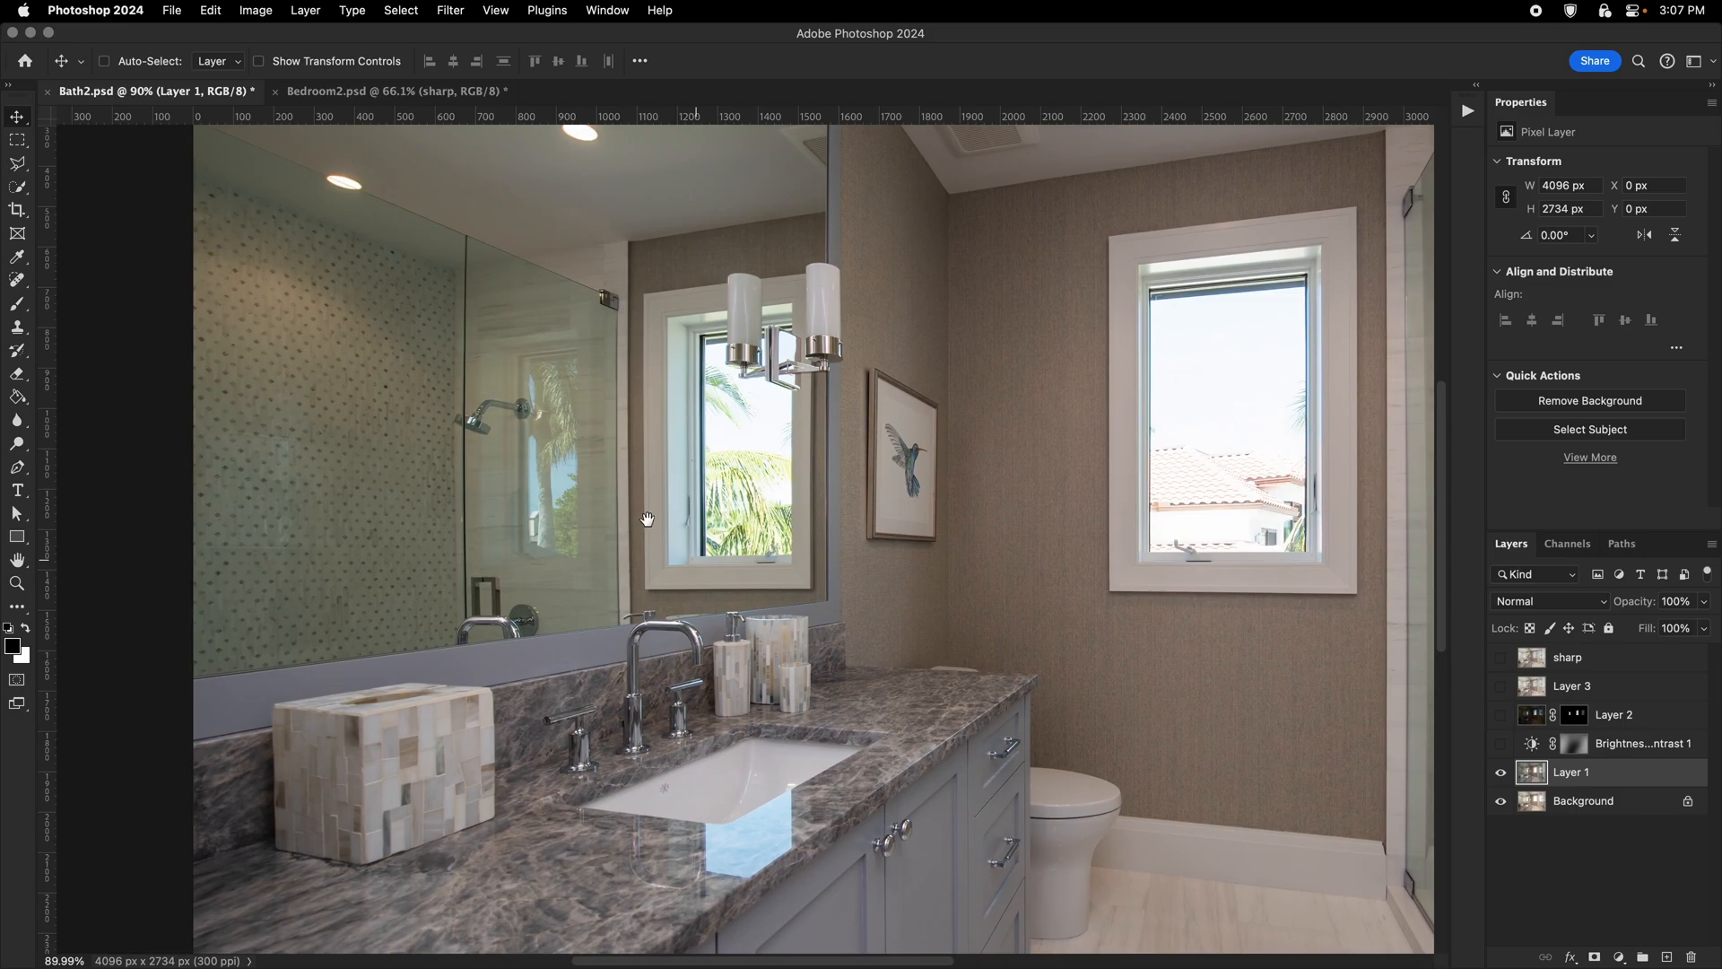
{"action": "left_click_drag", "start_coordinate": [425, 285], "coordinate": [450, 495]}
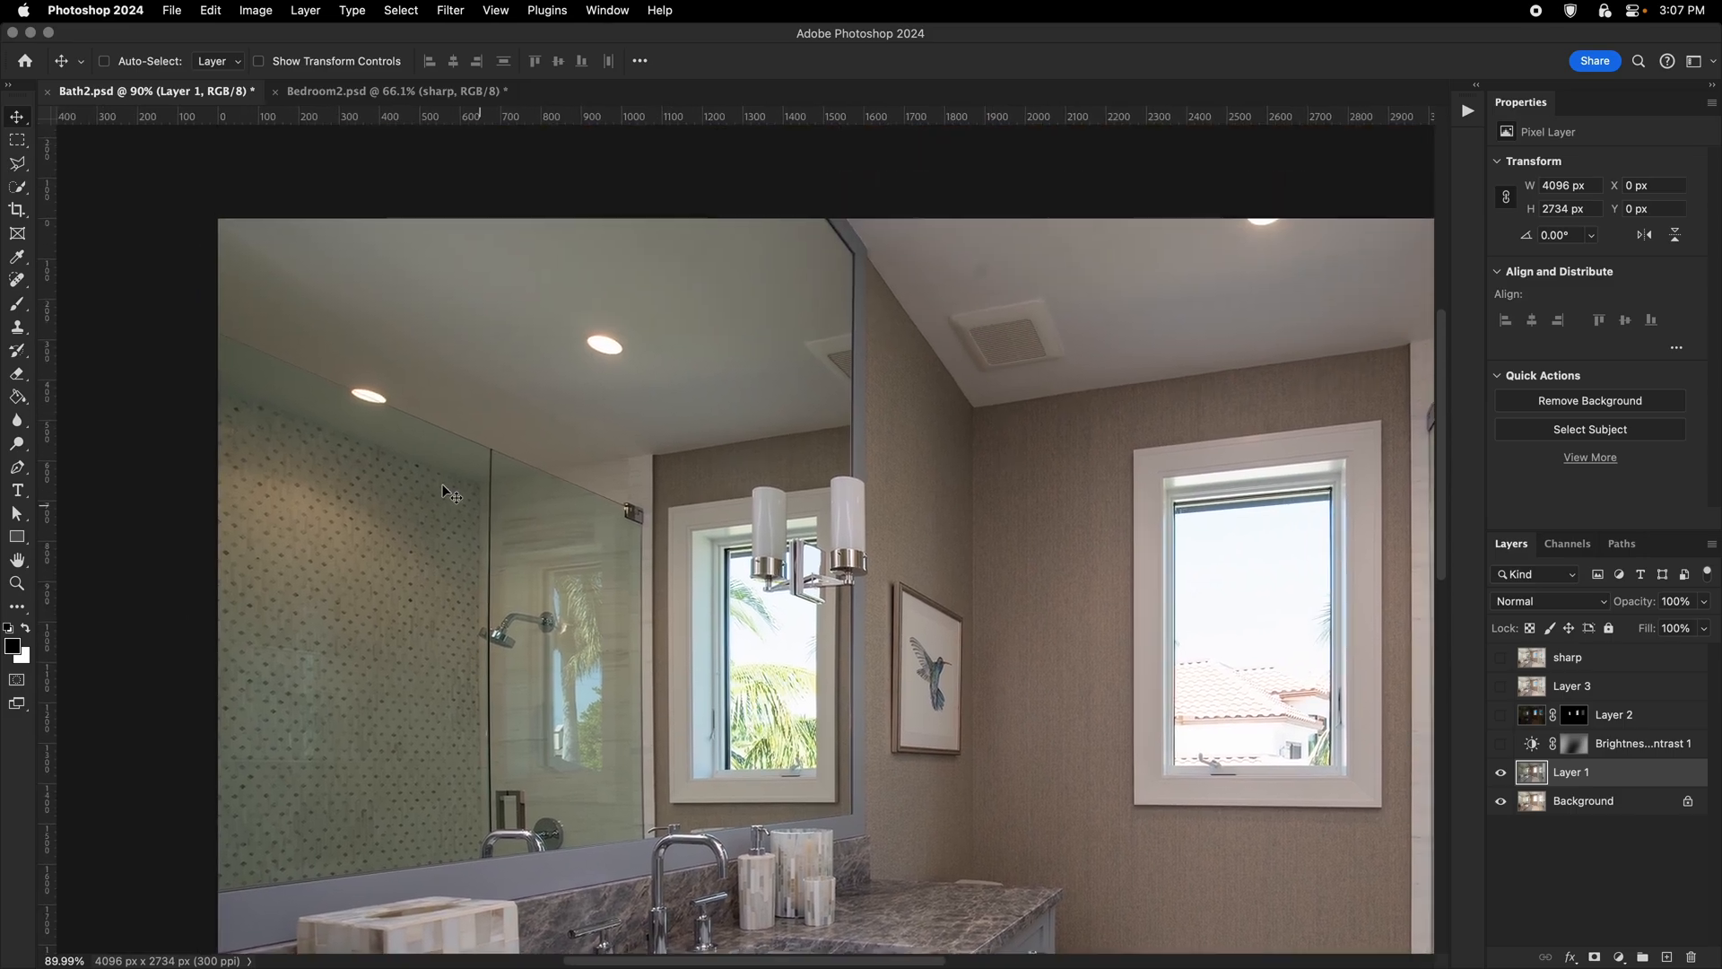
Examine the ceiling and lights reflected in the mirror on the unmasked Layer 1, both close up and in the whole bathroom.
{"action": "left_click_drag", "start_coordinate": [262, 261], "coordinate": [314, 287]}
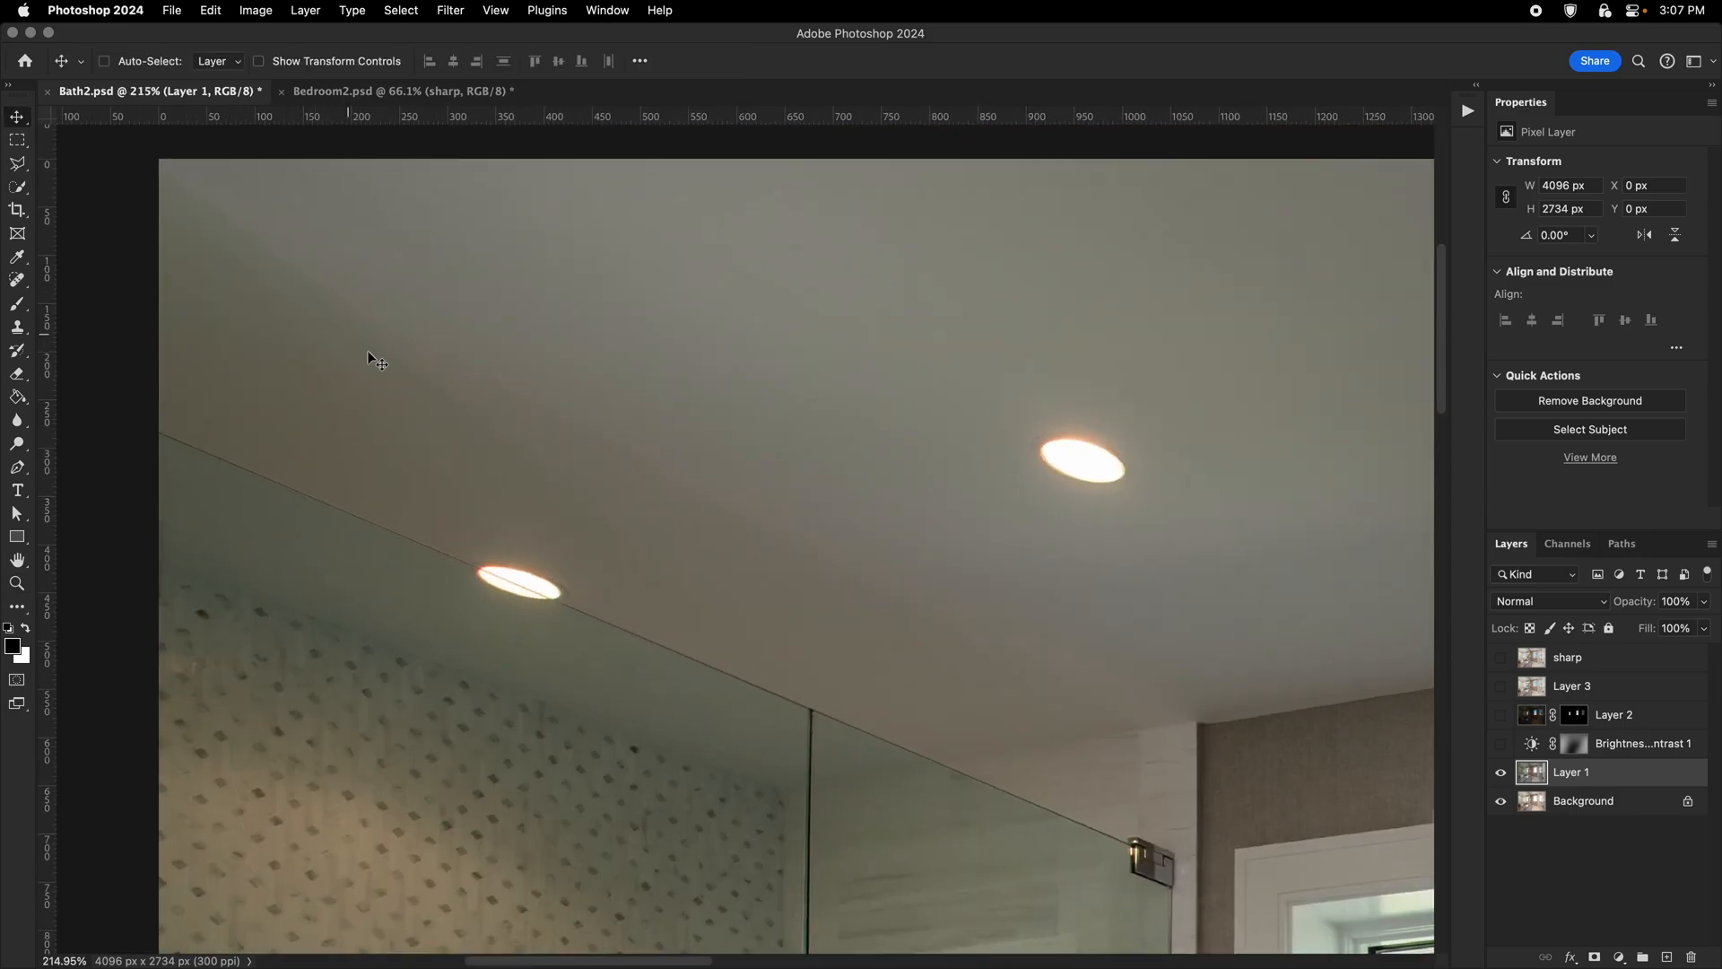
{"action": "left_click_drag", "start_coordinate": [471, 399], "coordinate": [384, 255]}
{"action": "left_click_drag", "start_coordinate": [527, 354], "coordinate": [459, 211]}
{"action": "left_click_drag", "start_coordinate": [468, 206], "coordinate": [368, 211]}
{"action": "left_click_drag", "start_coordinate": [812, 614], "coordinate": [630, 411]}
{"action": "key", "text": "super+minus"}
{"action": "key", "text": "super+minus"}
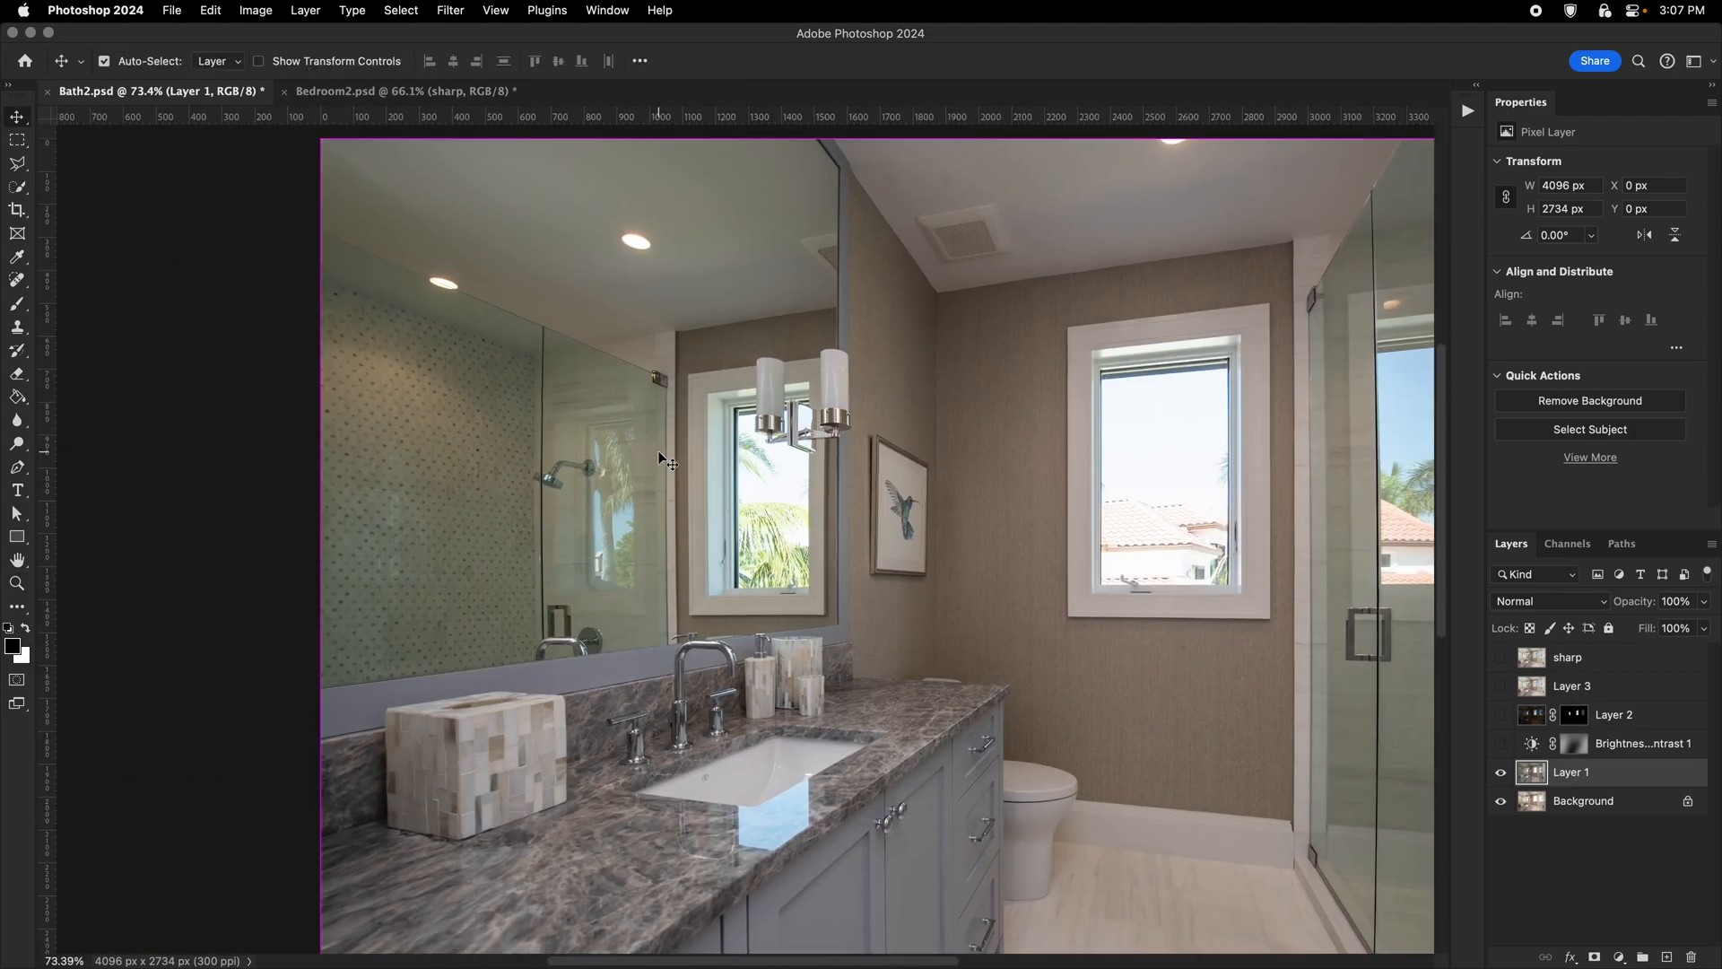
{"action": "key", "text": "super+minus"}
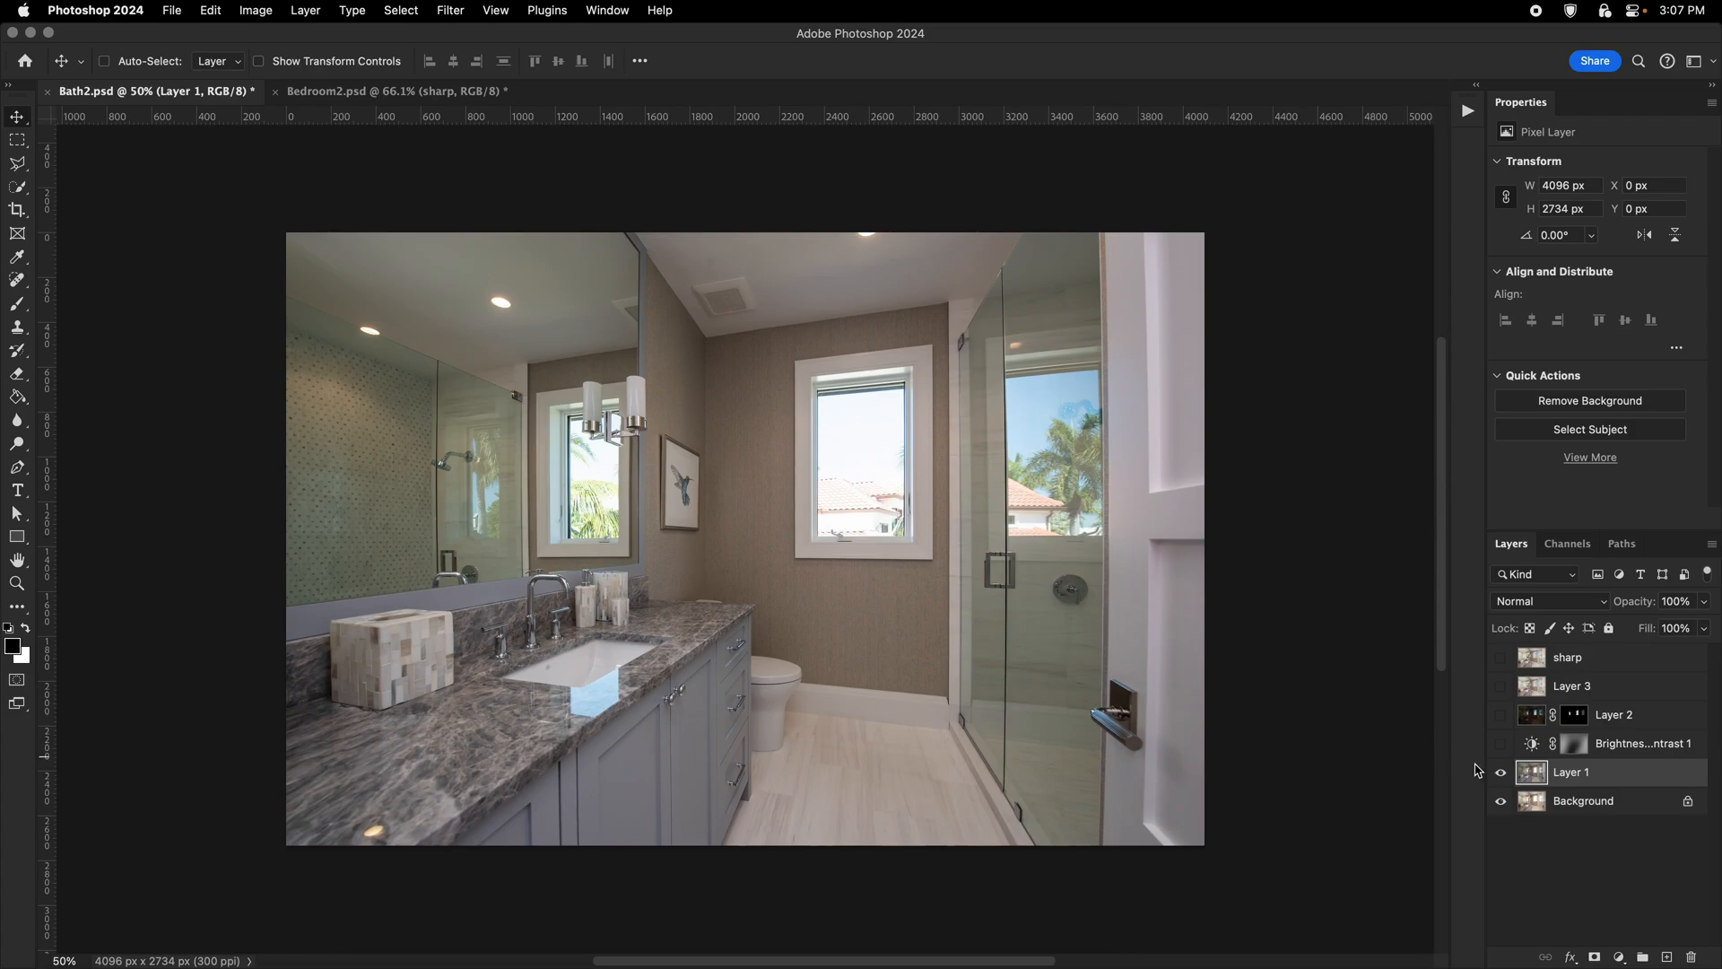
Examine the frame and outdoor view of the bathroom's center window up close on the unmasked Layer 1.
{"action": "key", "text": "z"}
{"action": "left_click_drag", "start_coordinate": [878, 452], "coordinate": [953, 443]}
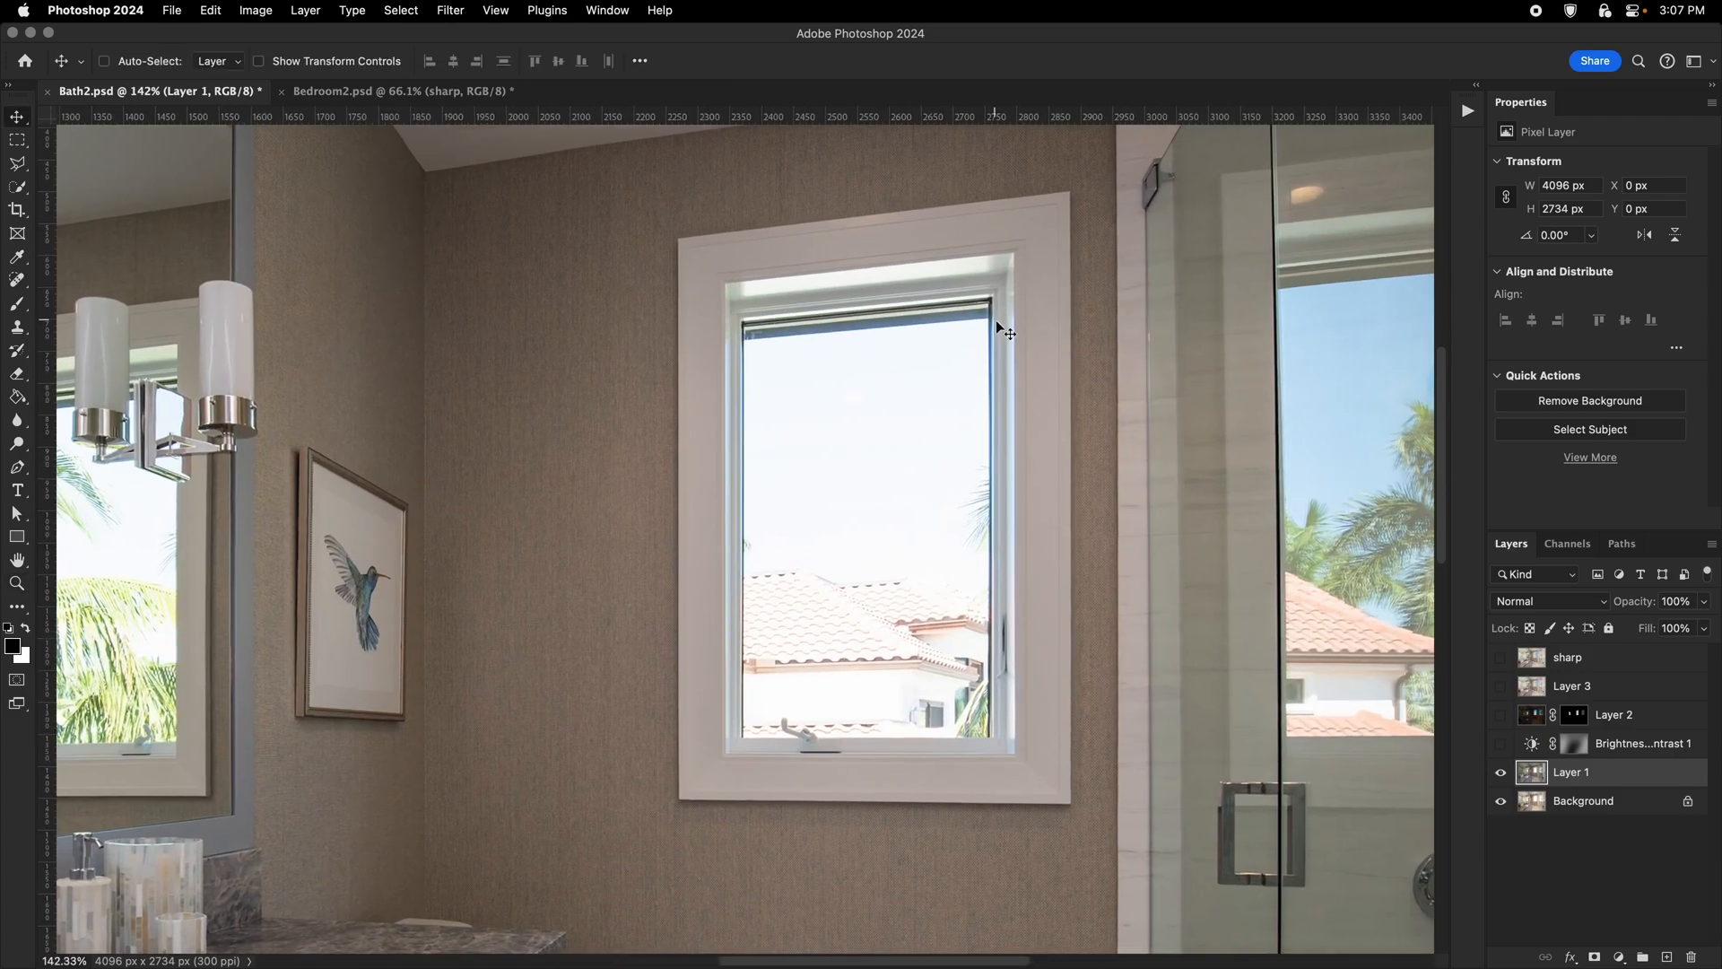
{"action": "left_click_drag", "start_coordinate": [786, 735], "coordinate": [896, 619]}
{"action": "key", "text": "z"}
{"action": "left_click", "coordinate": [940, 639]}
{"action": "left_click", "coordinate": [940, 638], "text": "alt"}
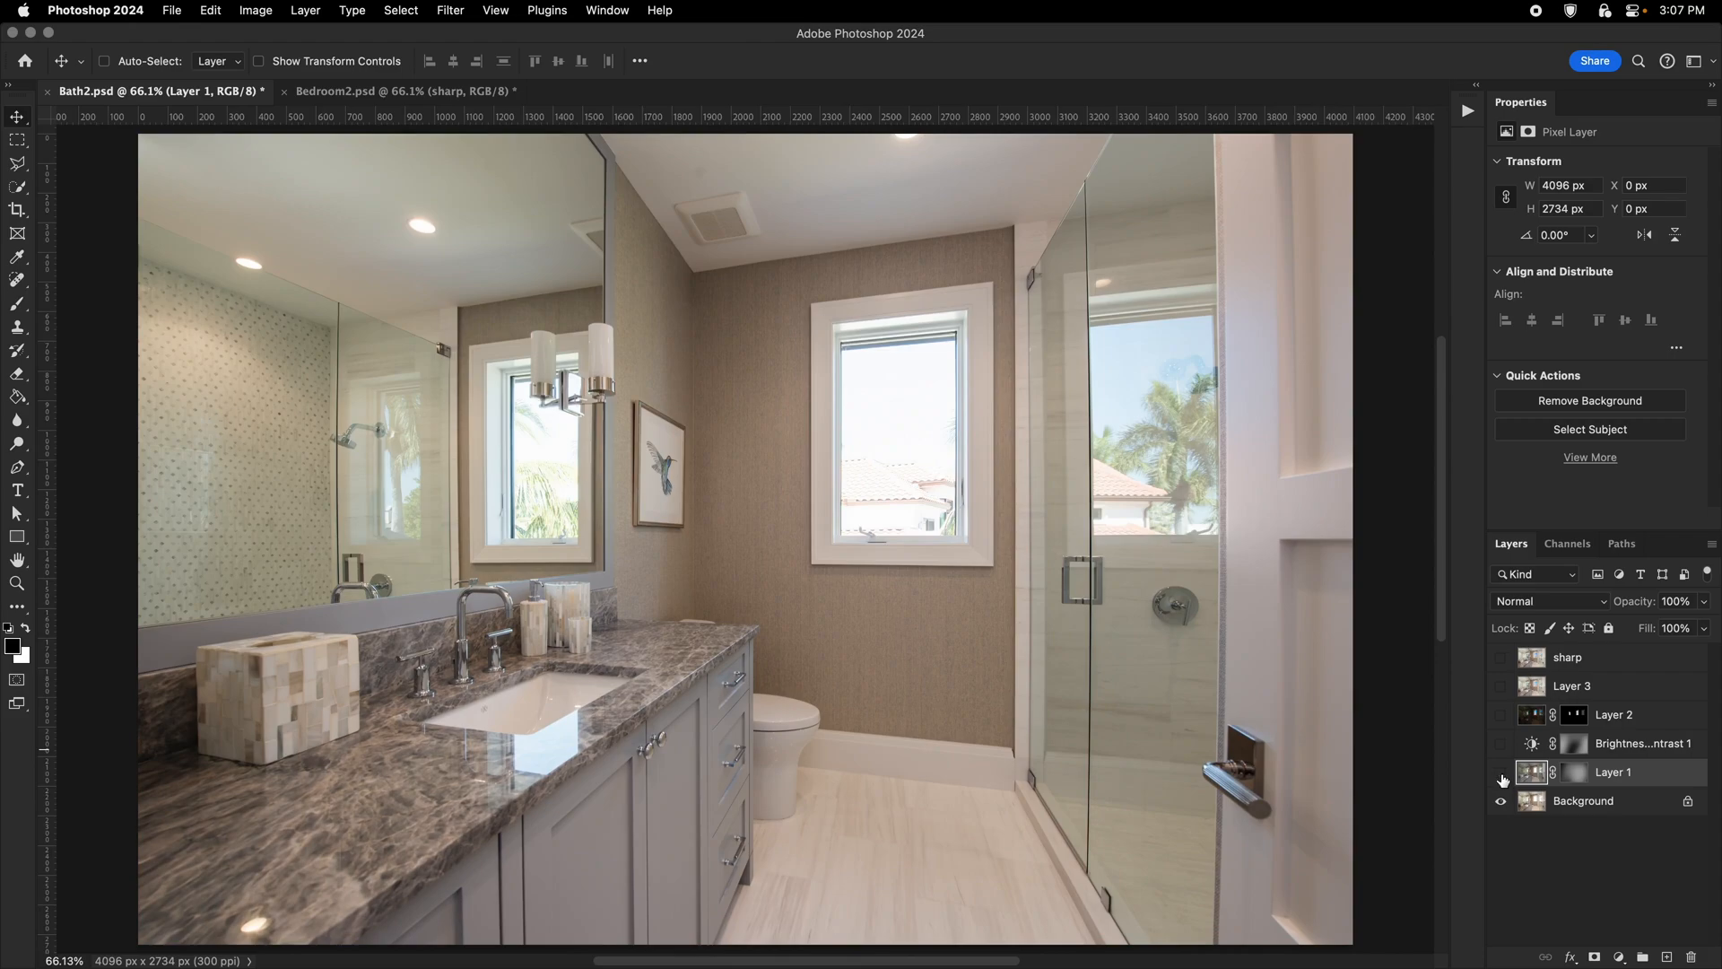
Compare the bathroom's Background alone with the masked Layer 1 blended over it.
{"action": "left_click", "coordinate": [1503, 780]}
{"action": "left_click", "coordinate": [1566, 803]}
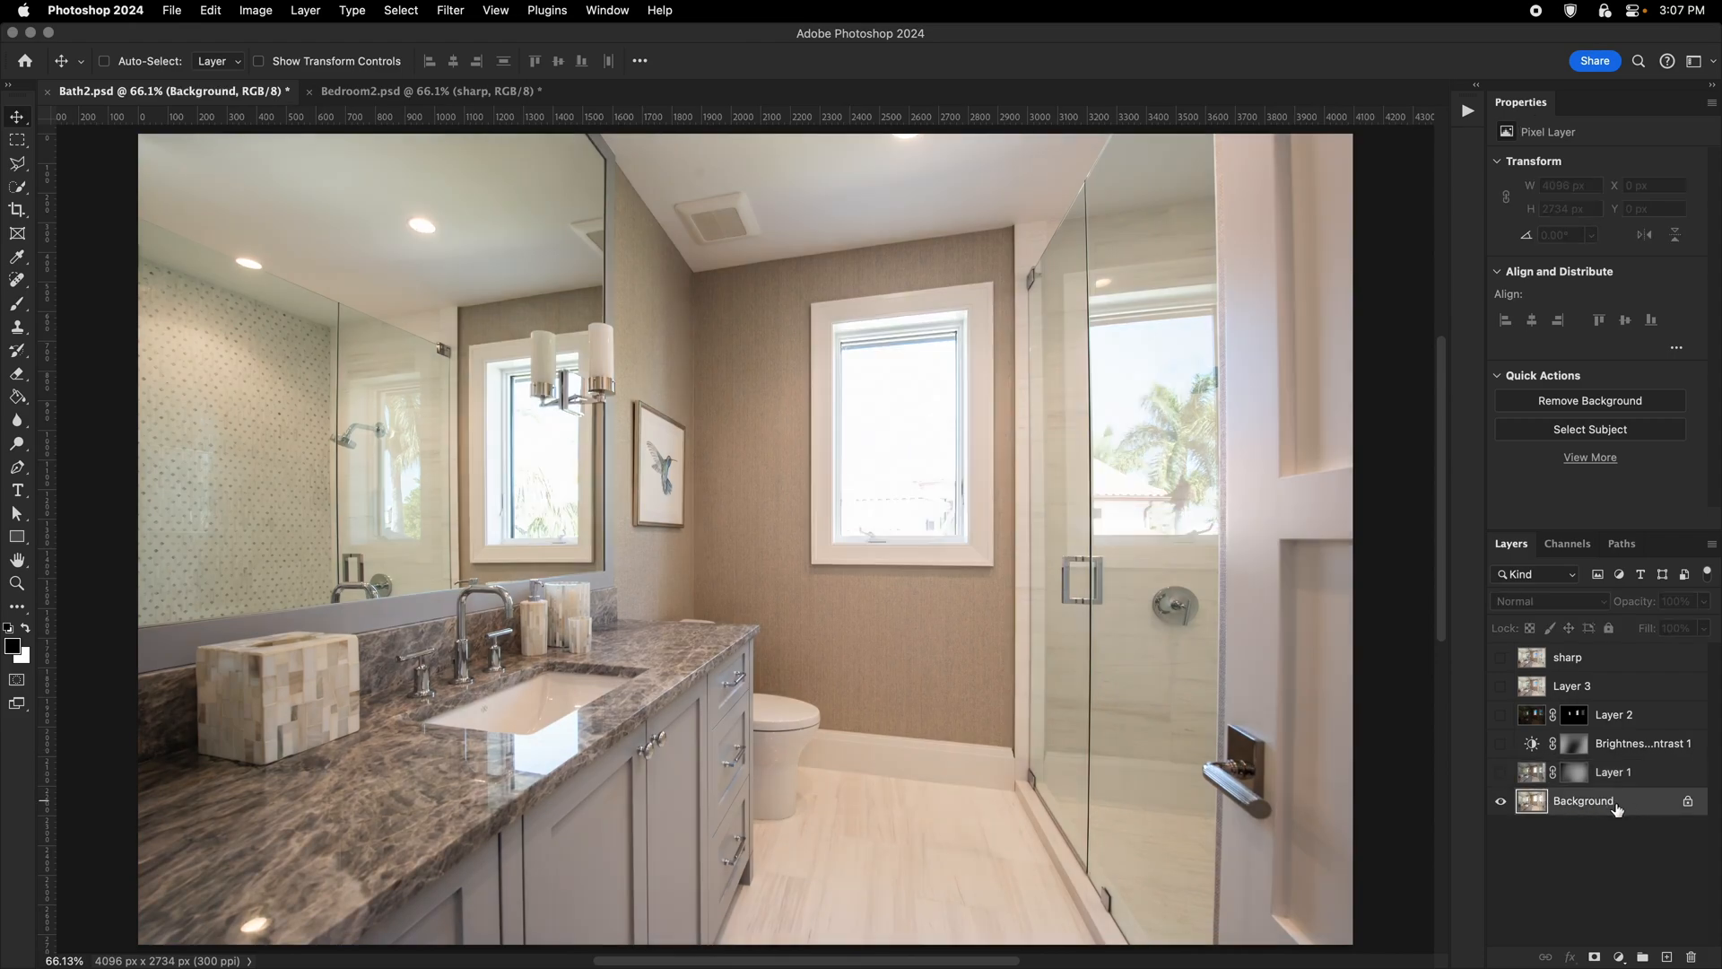
{"action": "left_click", "coordinate": [1501, 775]}
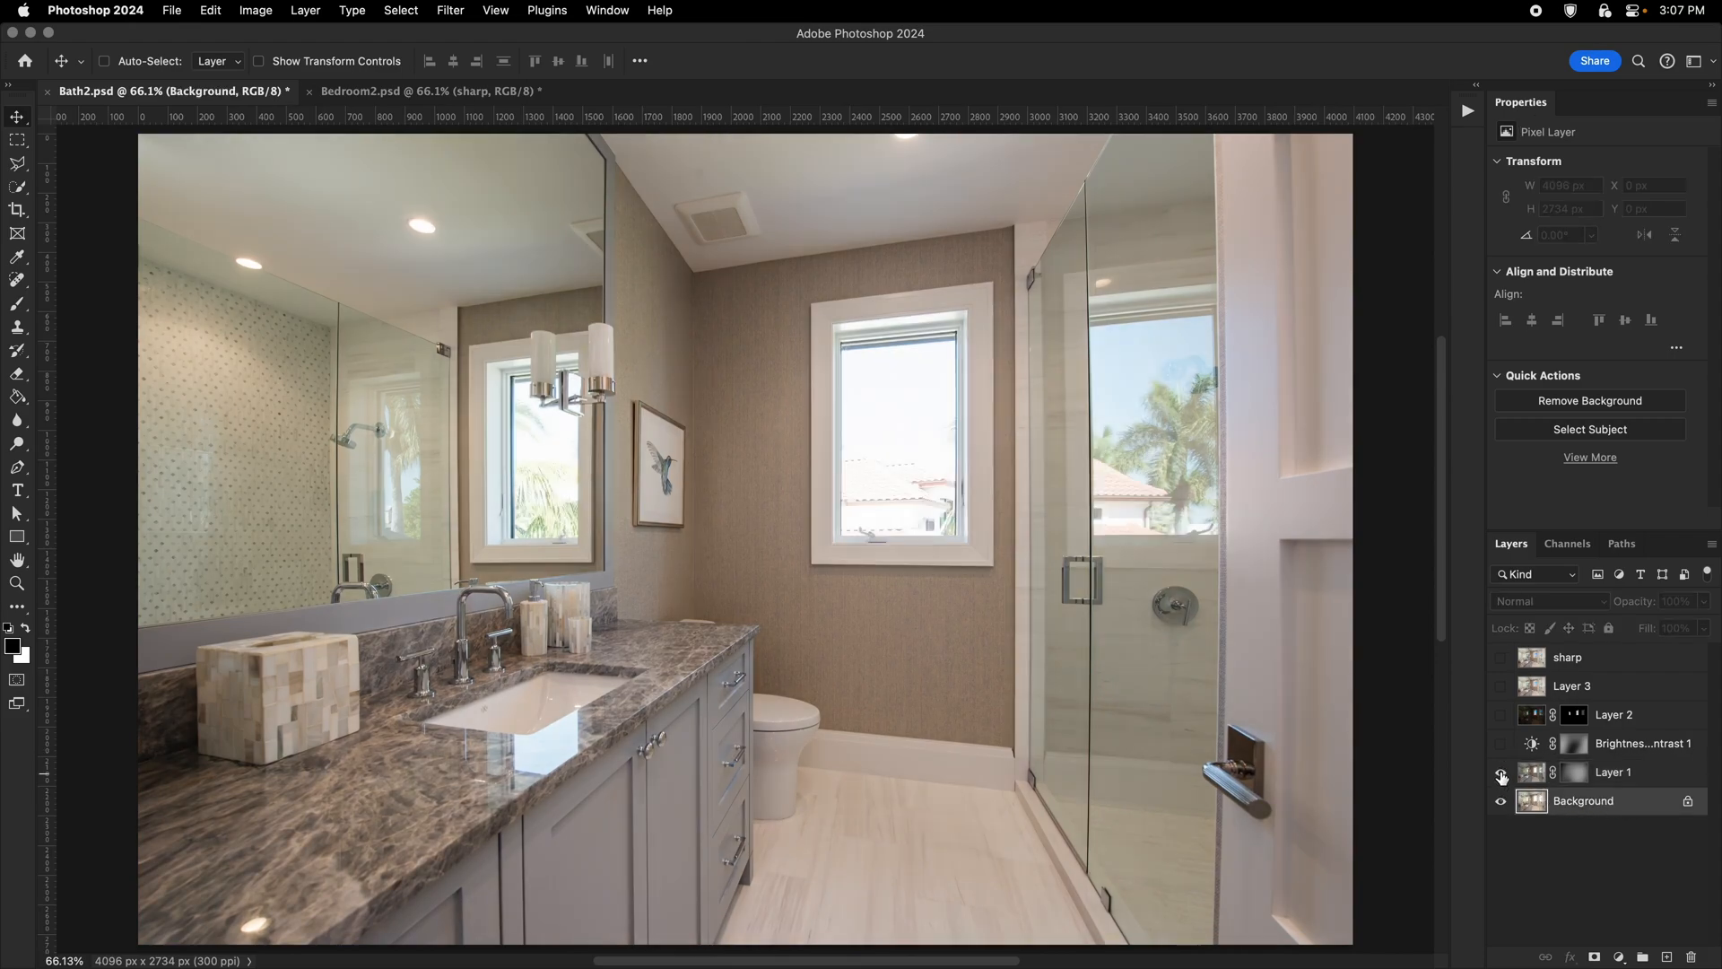
Show the Brightness/Contrast 1 and Layer 2 layers and view Layer 2's mask on its own.
{"action": "left_click", "coordinate": [1500, 746]}
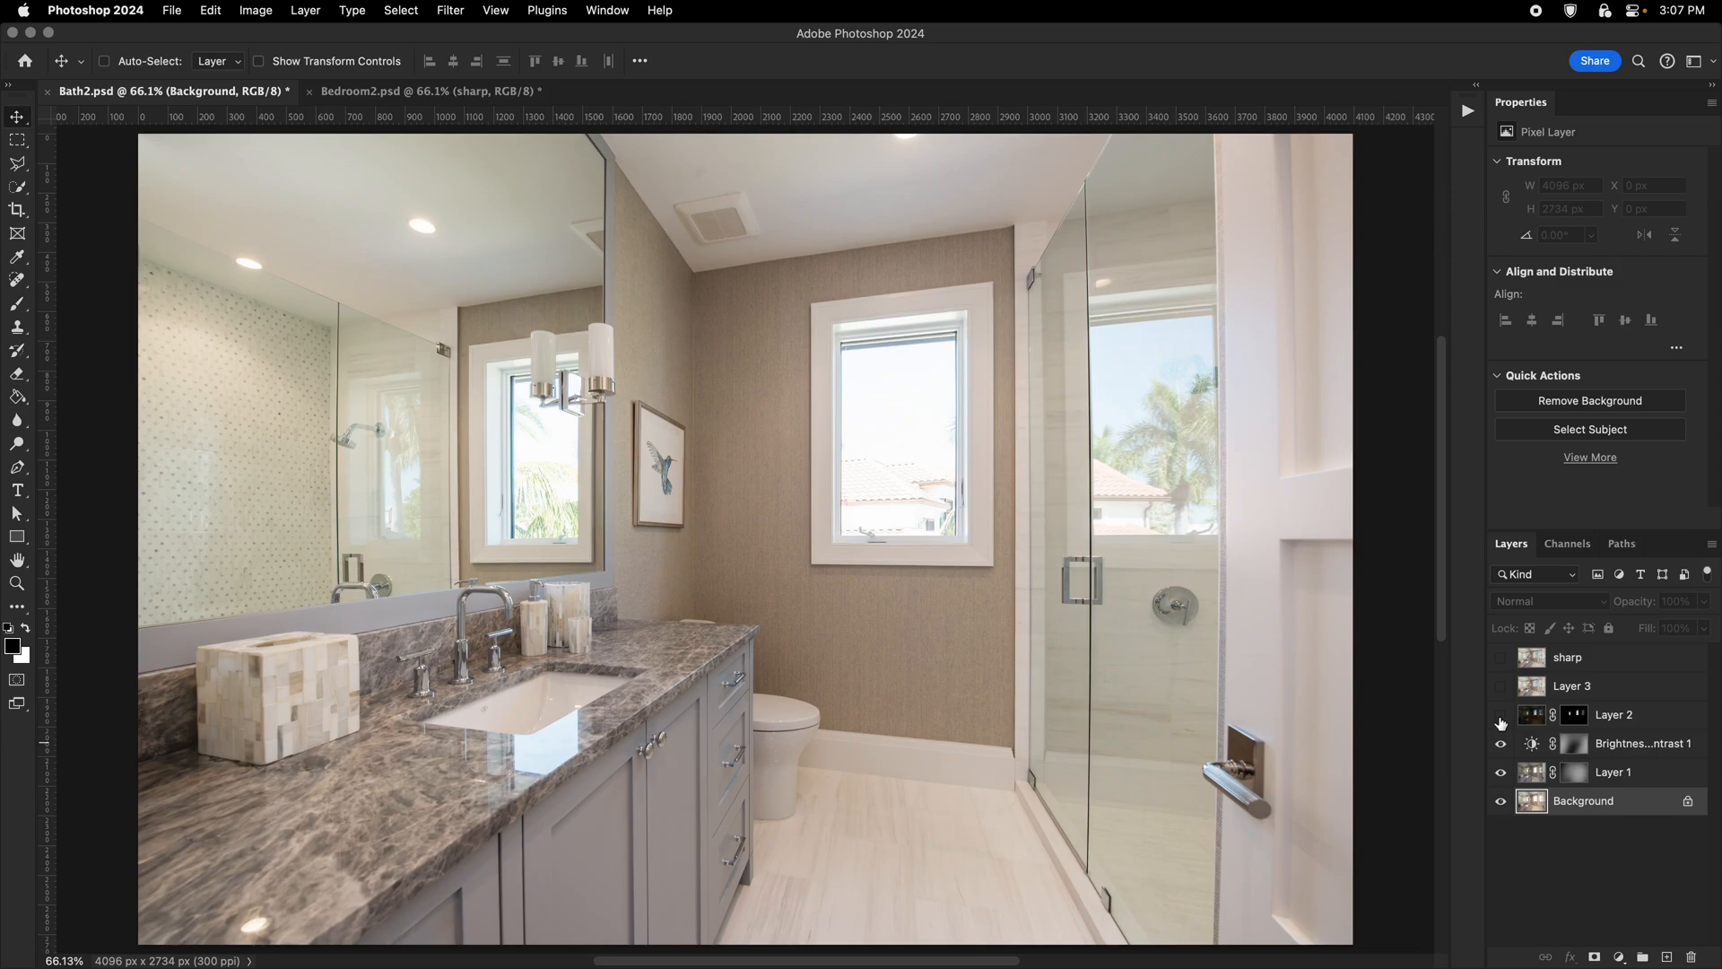
{"action": "left_click", "coordinate": [1500, 715]}
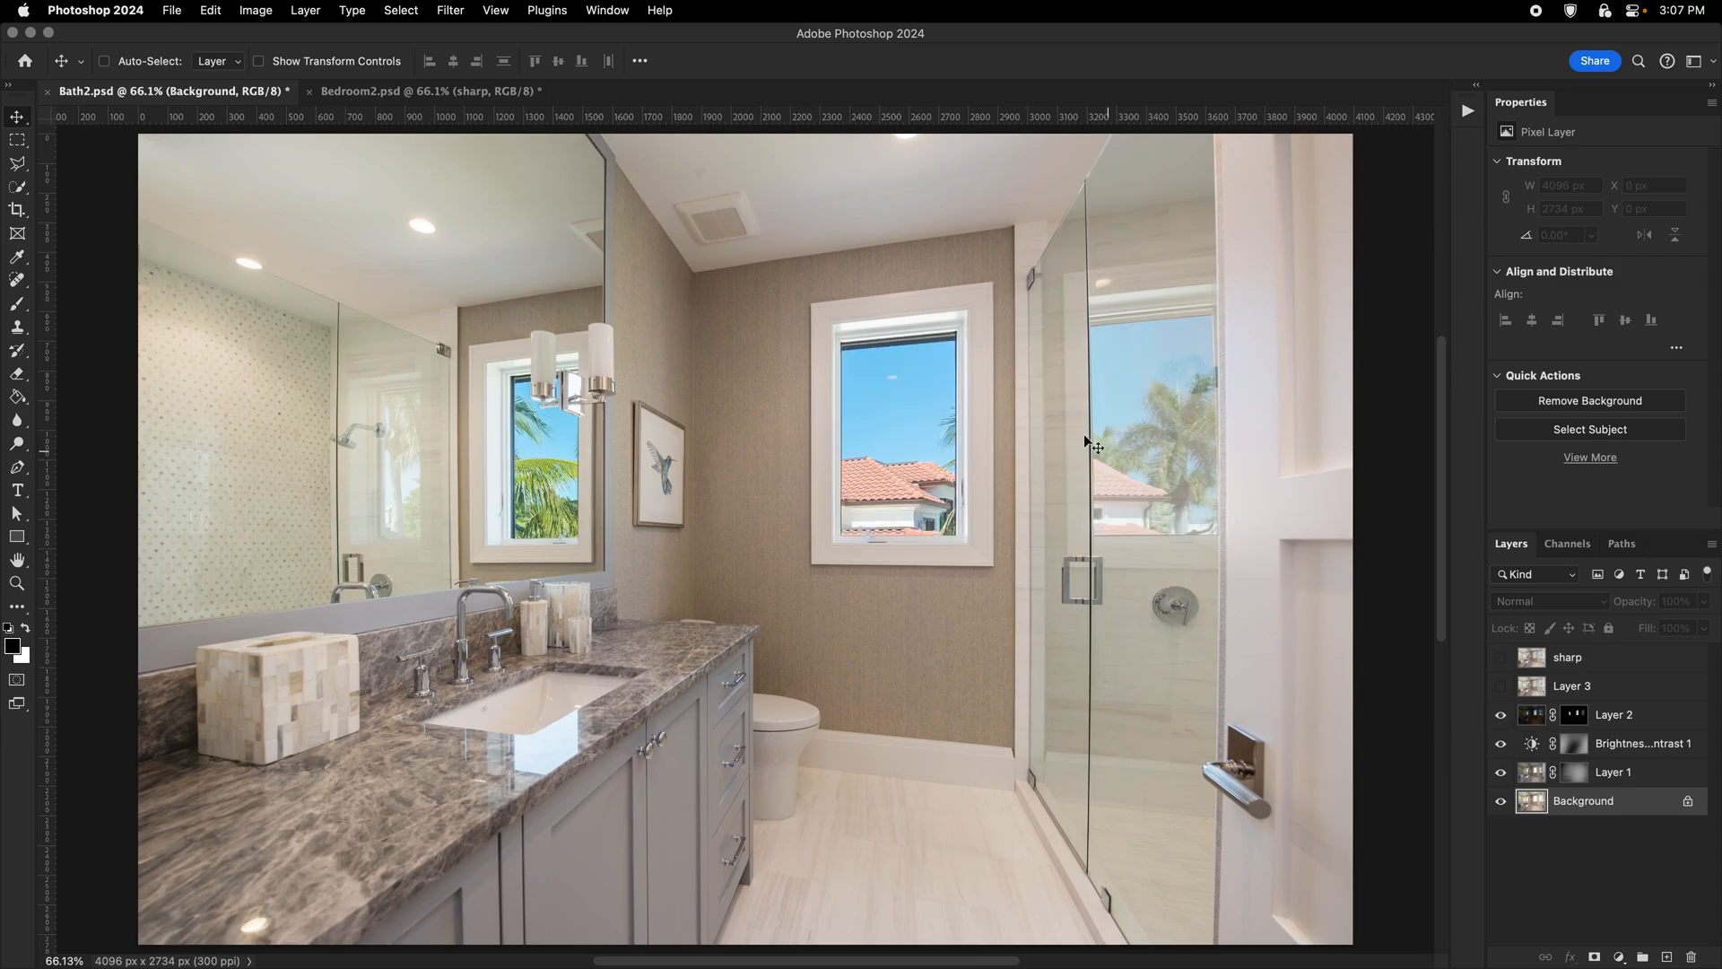
{"action": "left_click", "coordinate": [1572, 721], "text": "alt"}
{"action": "left_click", "coordinate": [1583, 722], "text": "alt"}
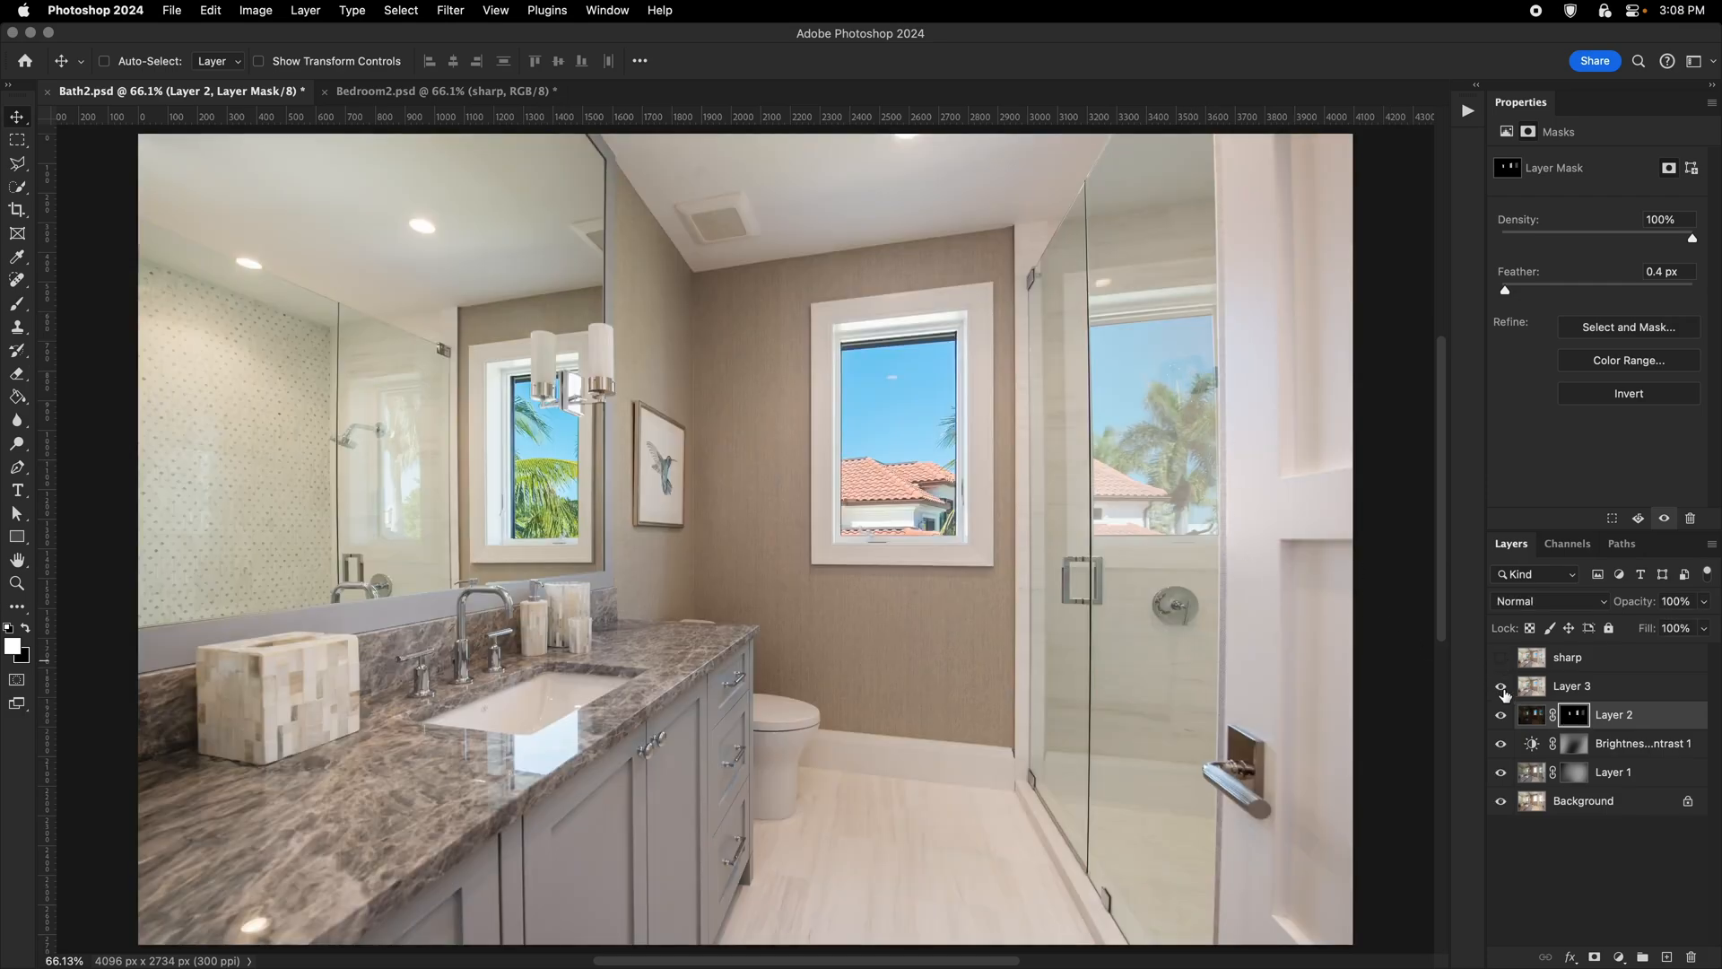
Show Layer 3 and the sharp layer above the bathroom's blended exposures.
{"action": "left_click", "coordinate": [1502, 688]}
{"action": "left_click", "coordinate": [1540, 693]}
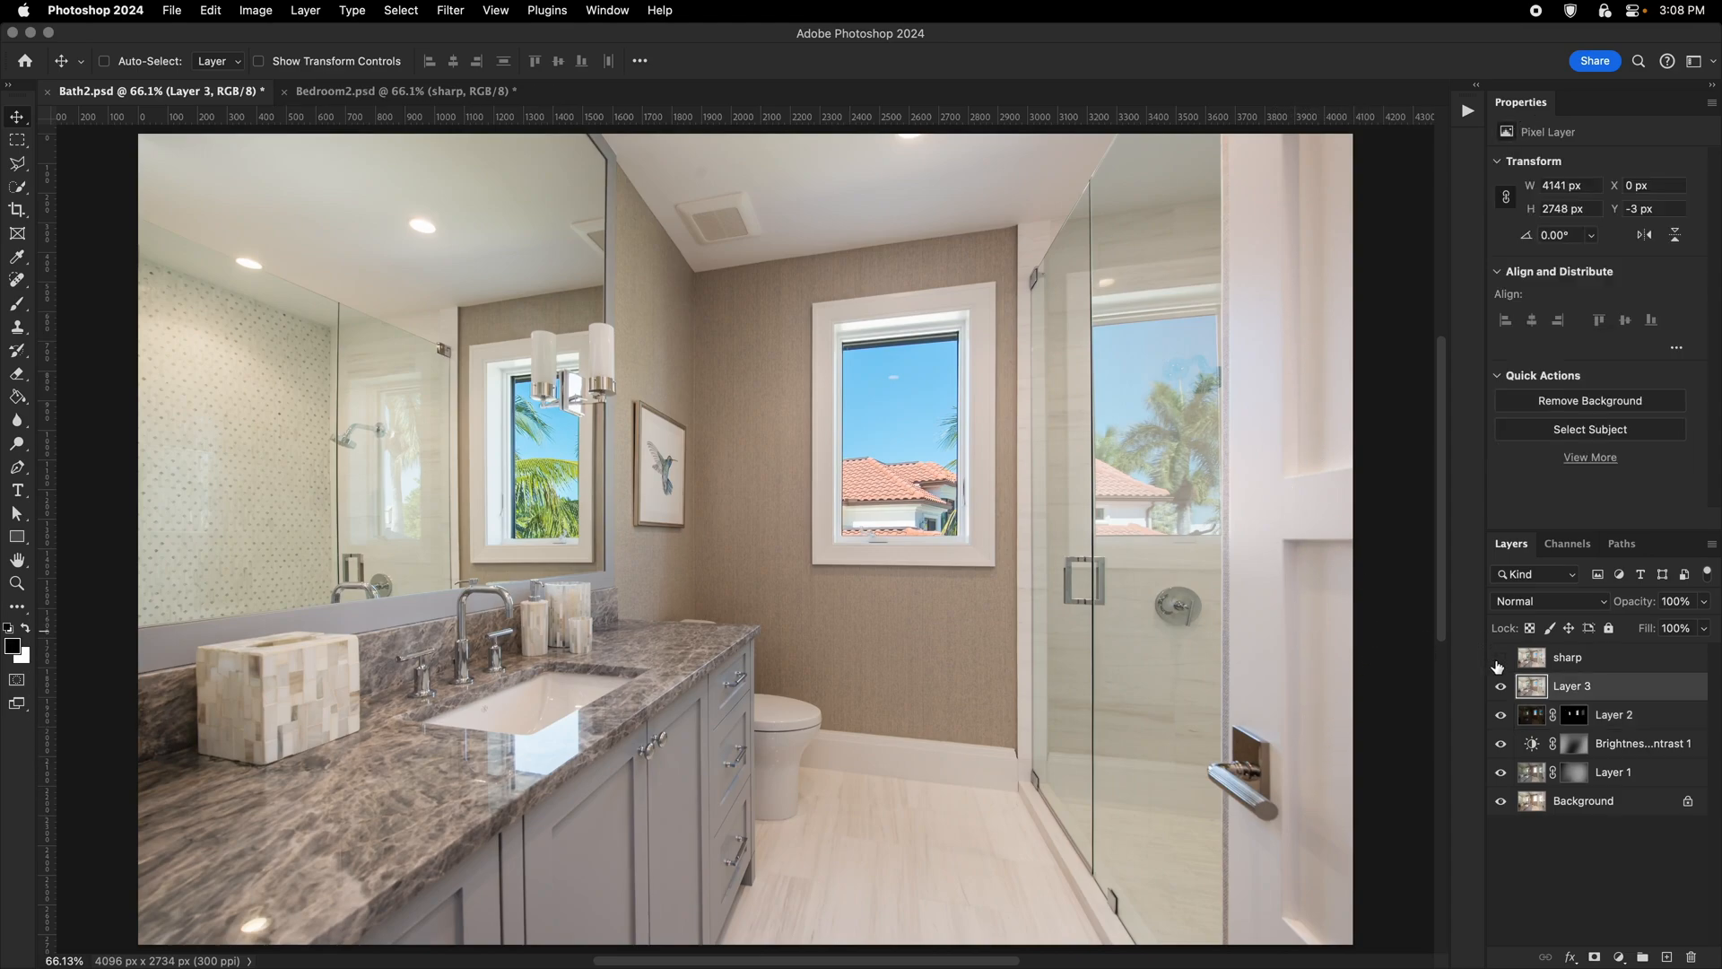
{"action": "left_click", "coordinate": [1499, 660]}
{"action": "left_click", "coordinate": [1572, 659]}
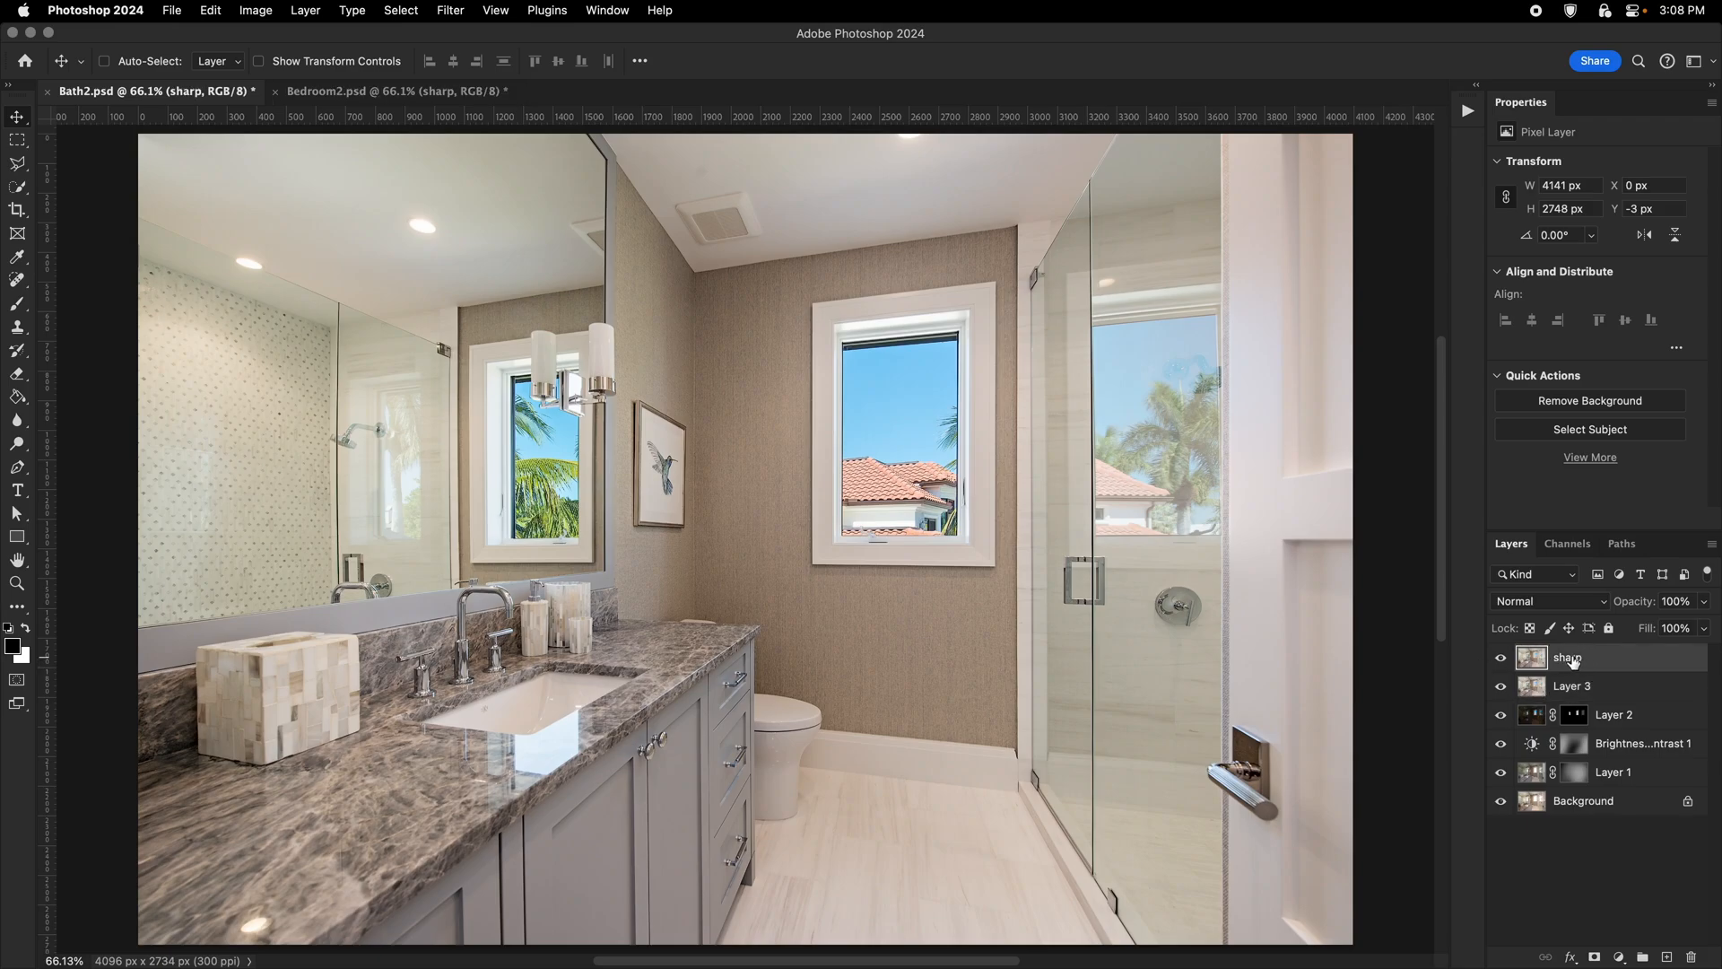
Hide the sharp layer and examine the bathroom window's glass, both close up and in the whole image.
{"action": "left_click", "coordinate": [1500, 660]}
{"action": "left_click_drag", "start_coordinate": [848, 344], "coordinate": [917, 461]}
{"action": "left_click_drag", "start_coordinate": [1038, 503], "coordinate": [1001, 476]}
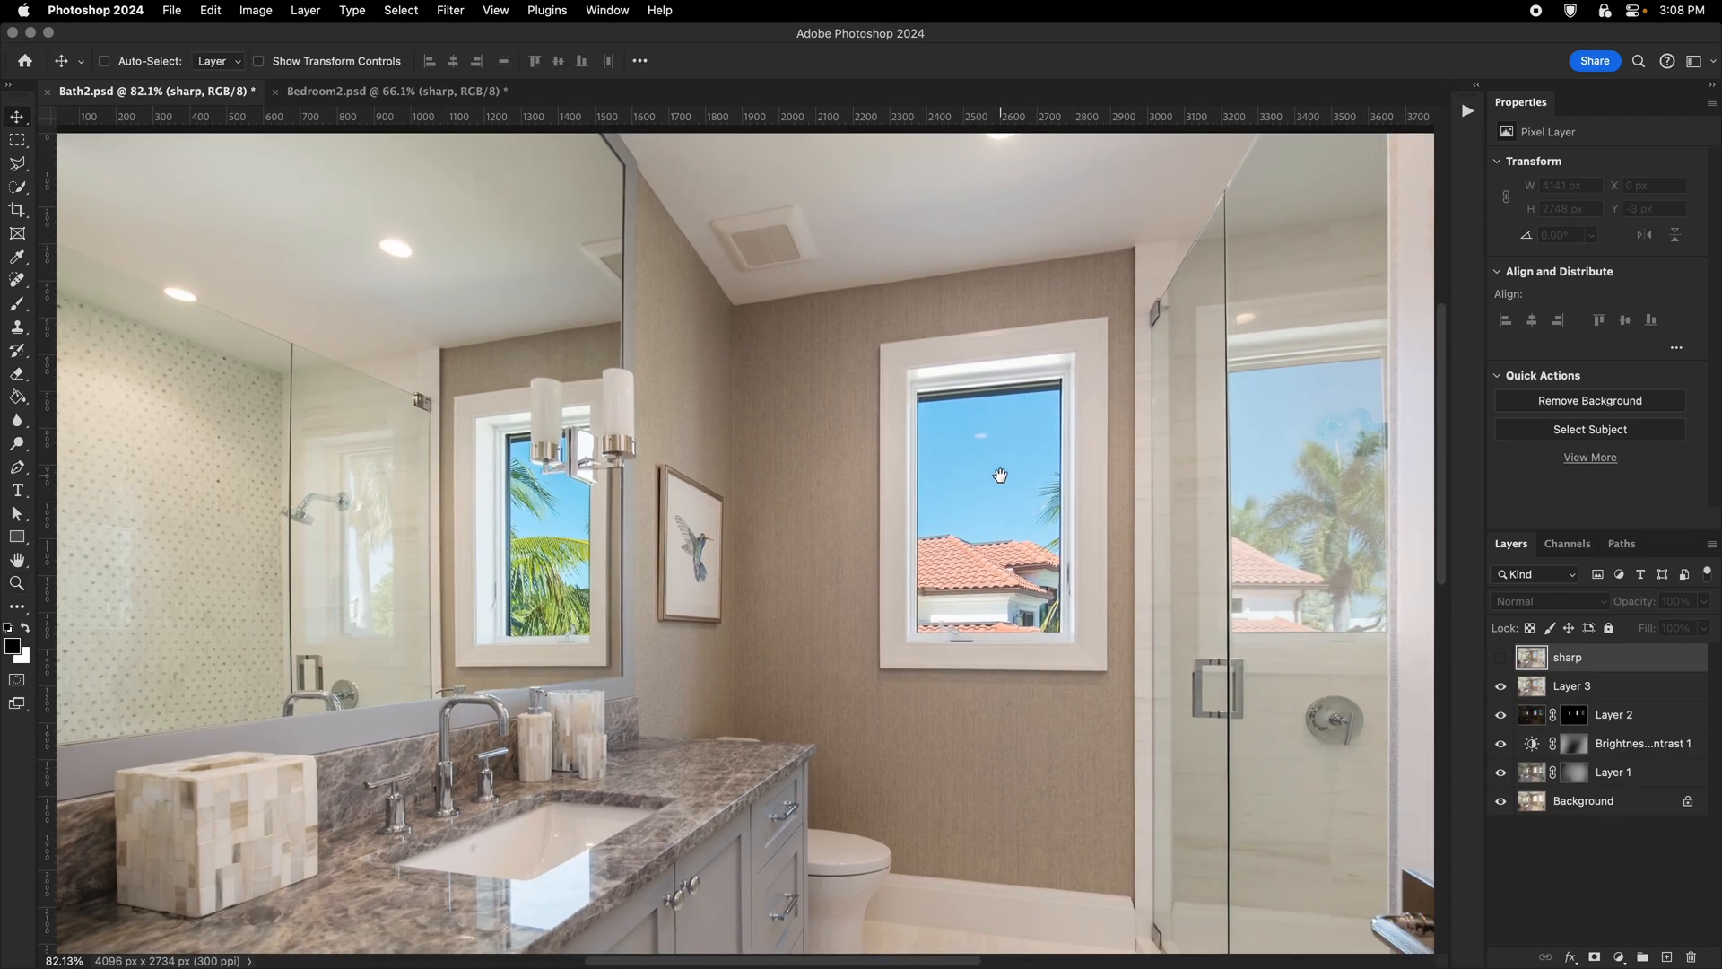
{"action": "key", "text": "super+minus"}
{"action": "key", "text": "super+minus"}
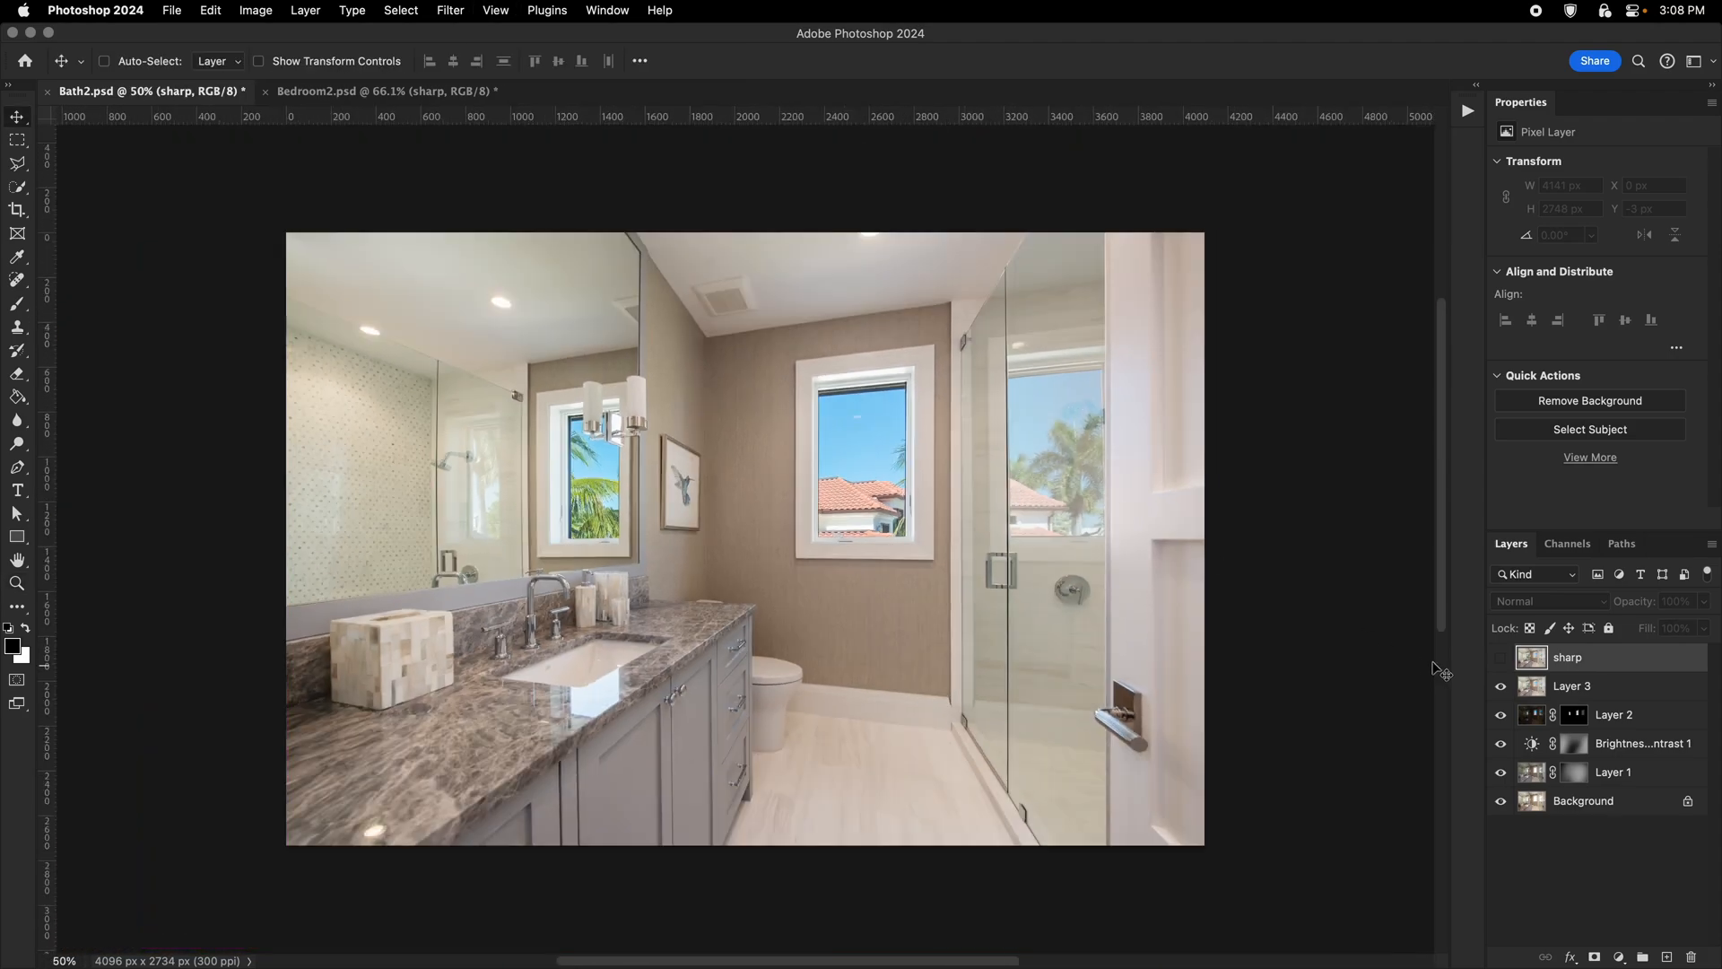
Isolate the bathroom's Background and show each layer above it in order, from Layer 1 up to sharp.
{"action": "left_click", "coordinate": [1501, 801], "text": "alt"}
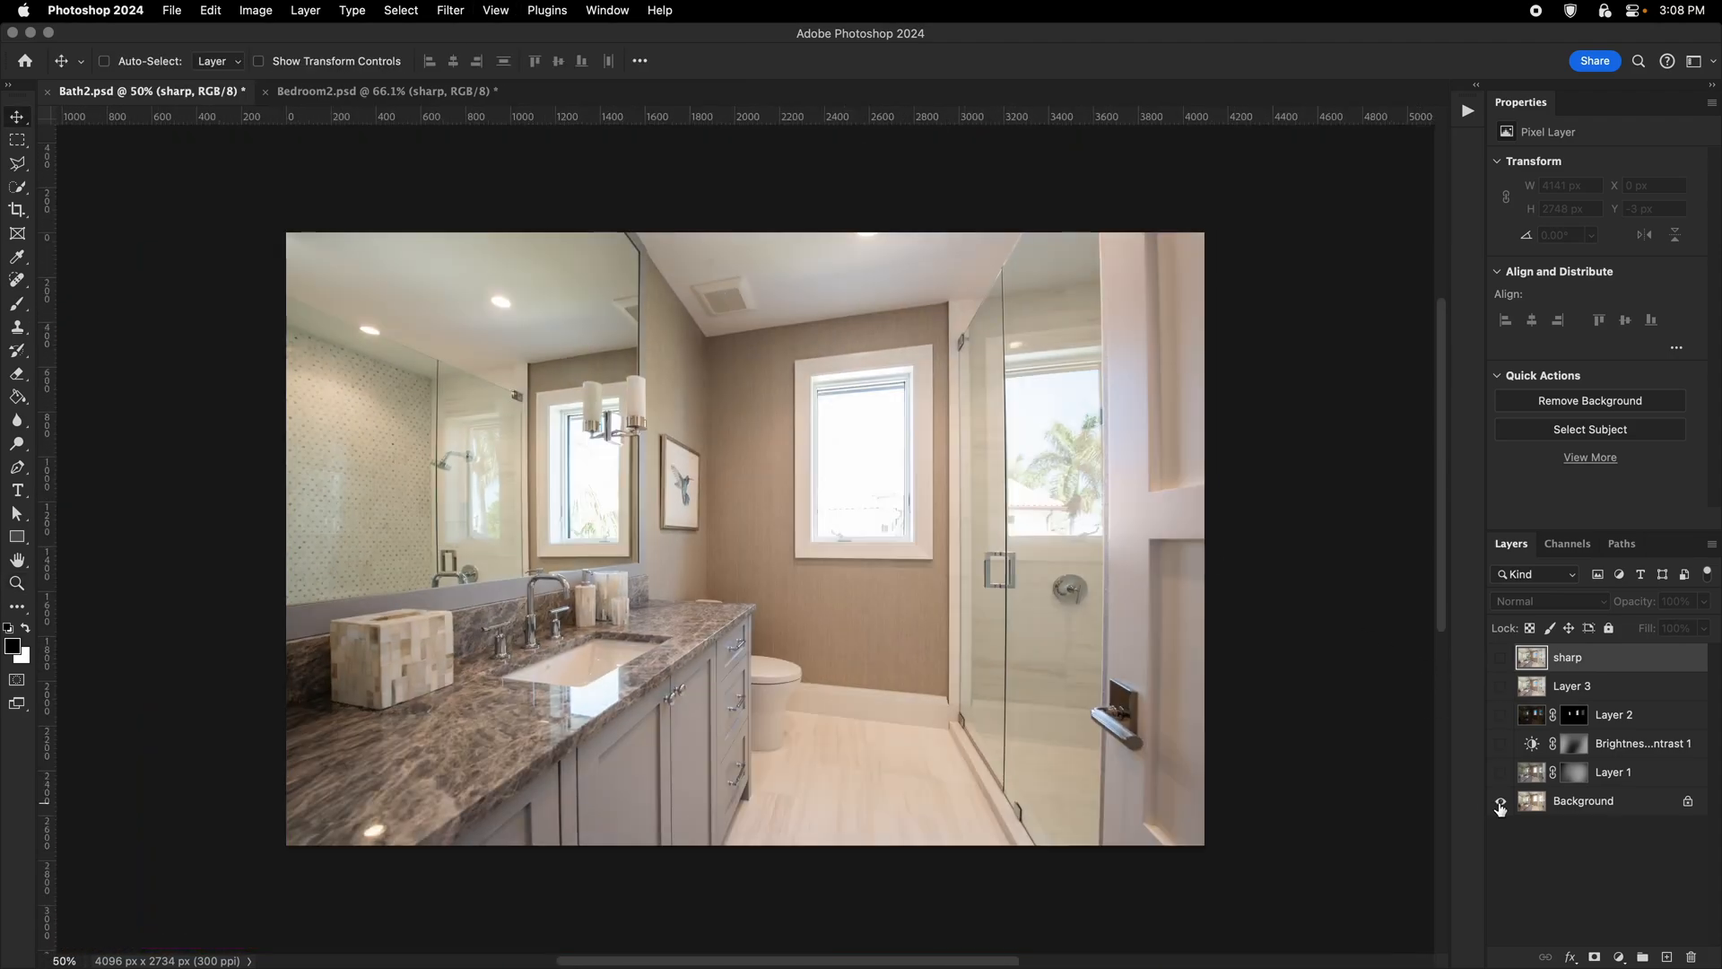
{"action": "left_click", "coordinate": [1500, 773]}
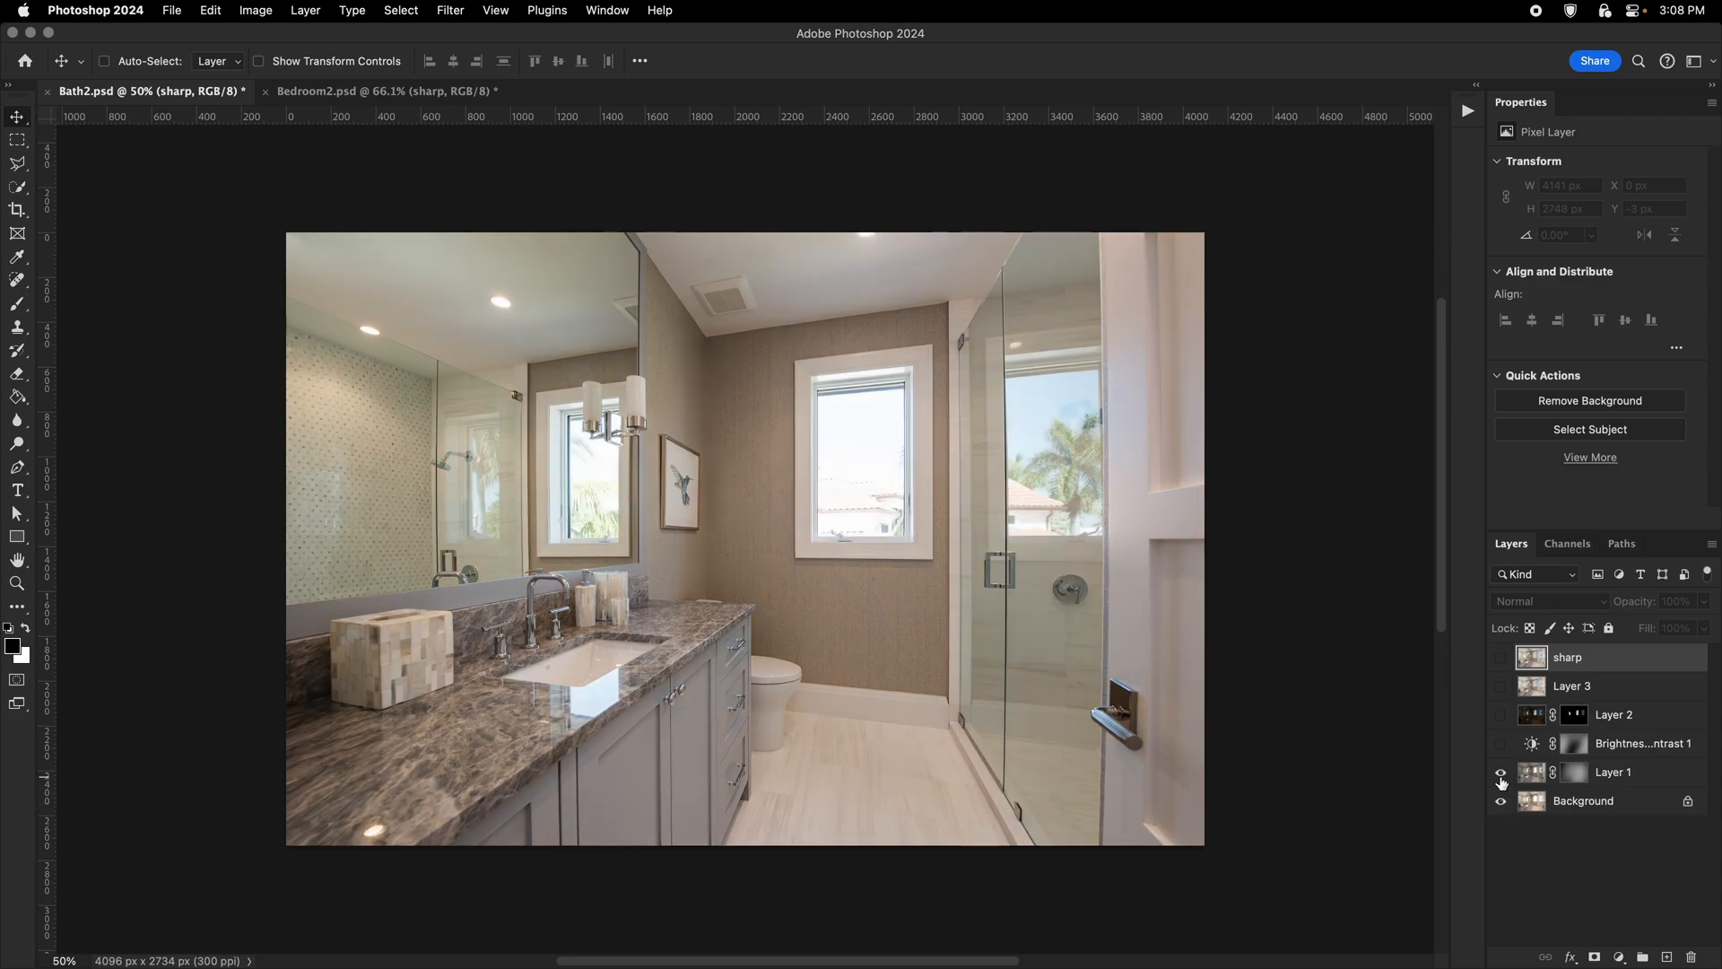
{"action": "left_click", "coordinate": [1501, 745]}
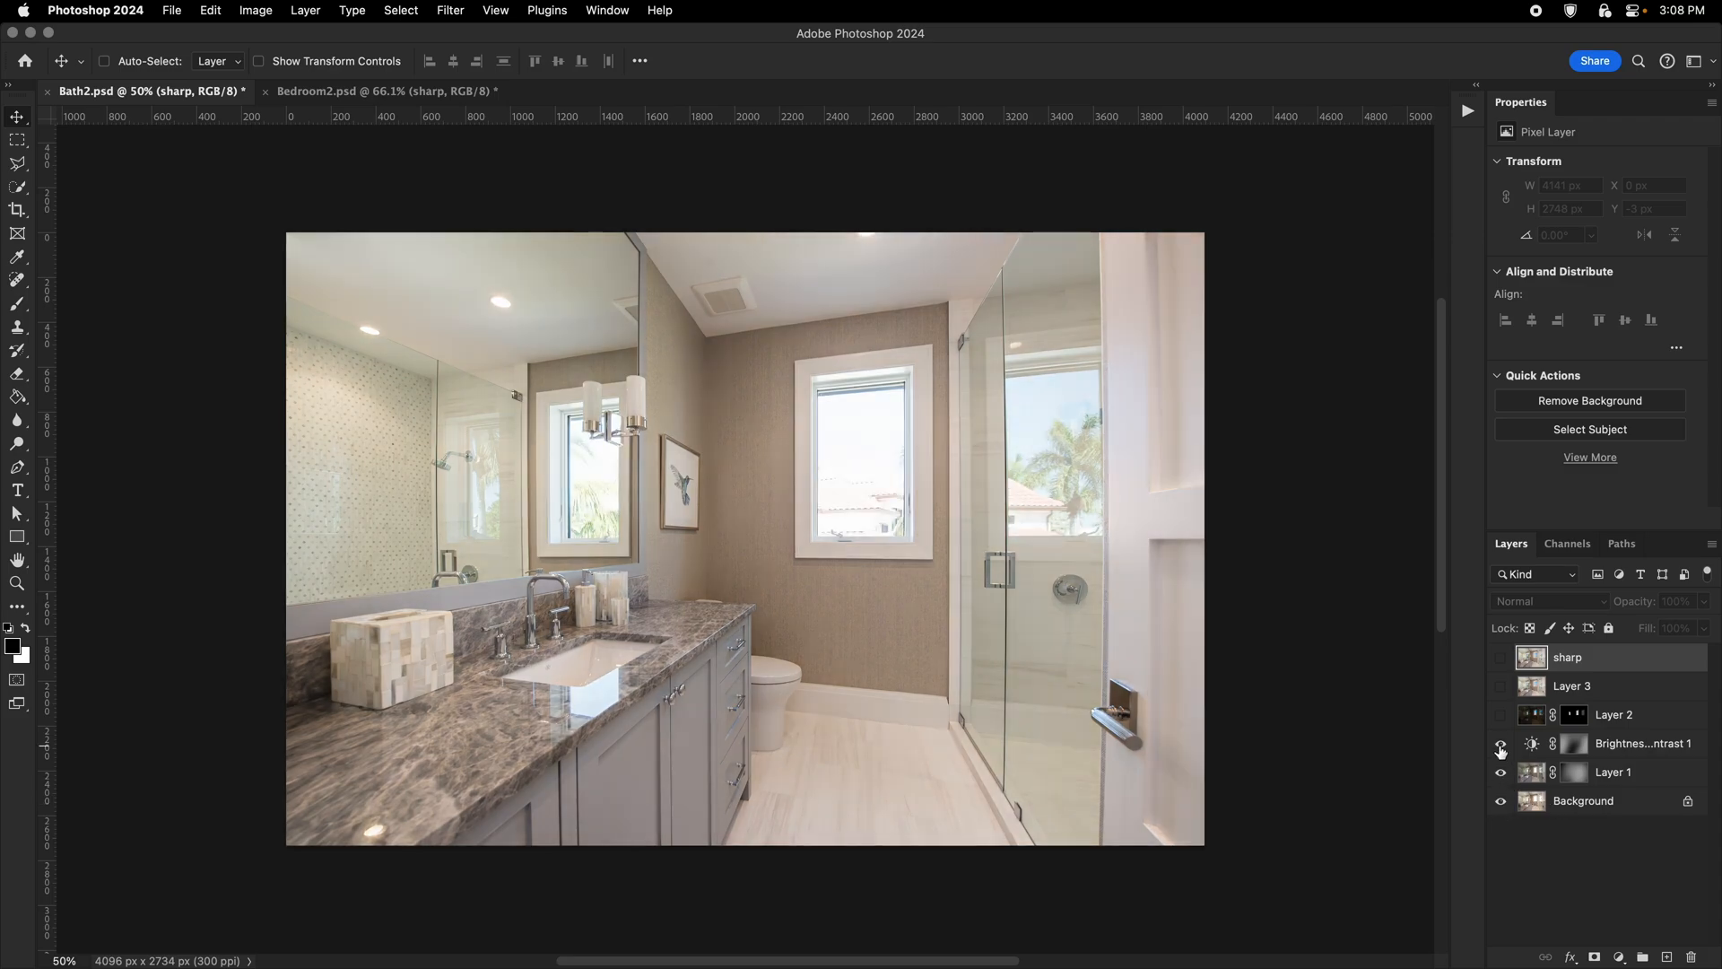
{"action": "left_click", "coordinate": [1501, 716]}
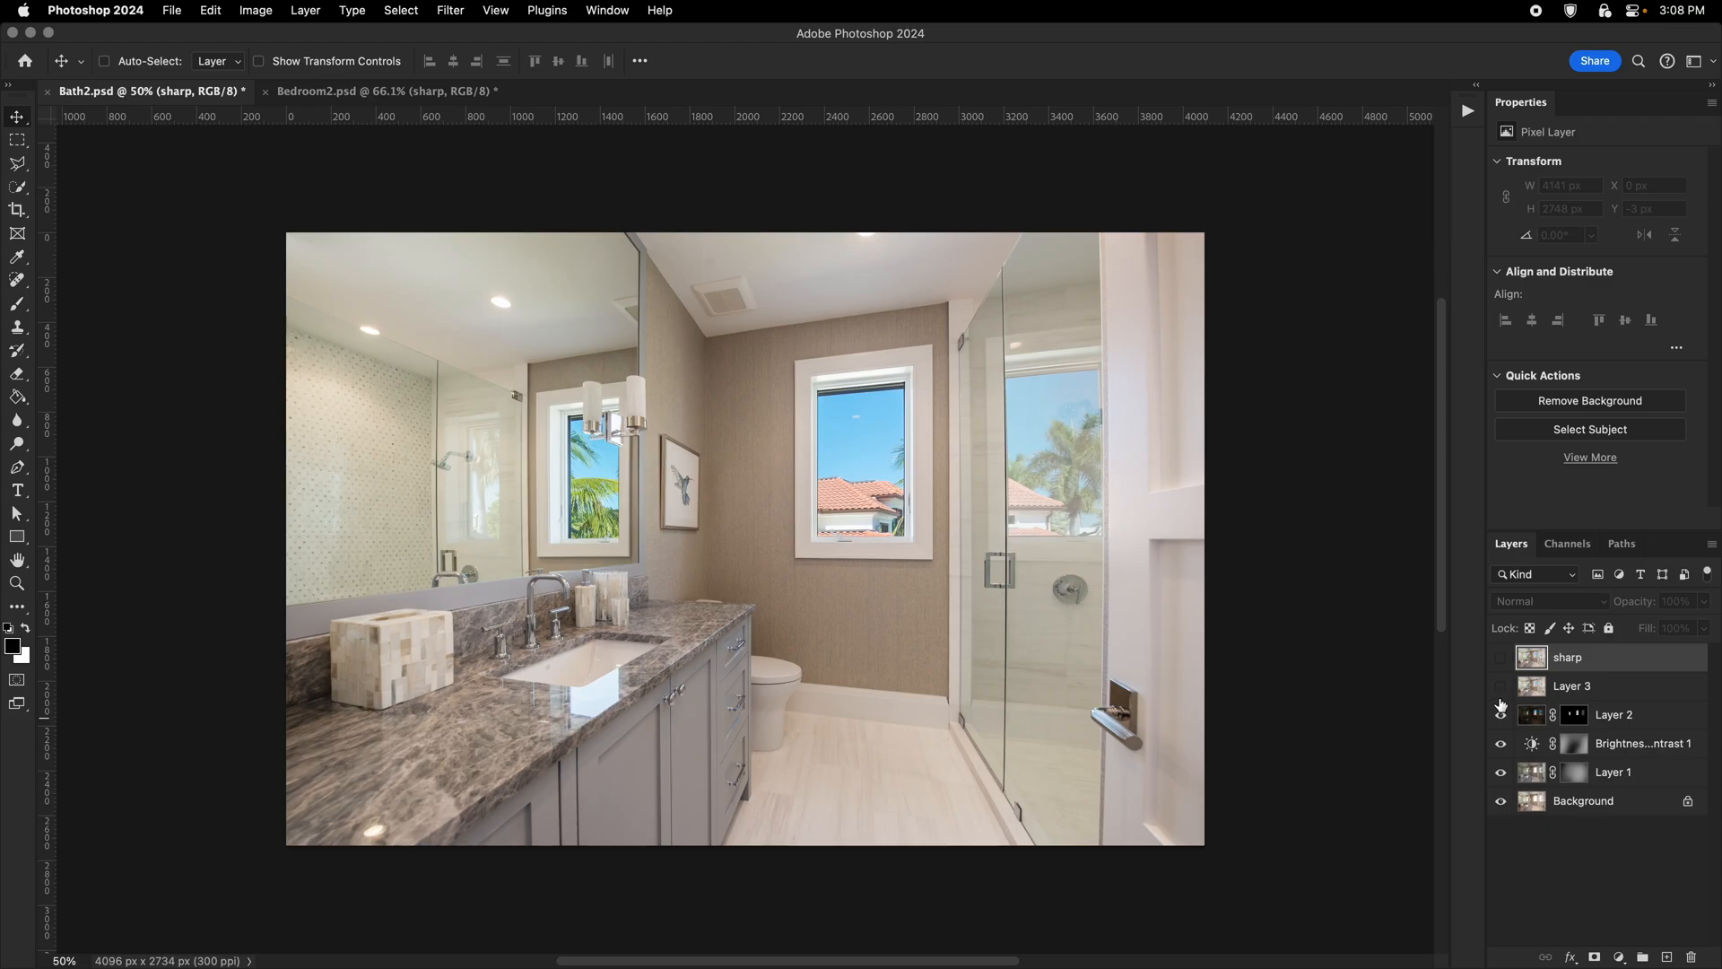
{"action": "left_click", "coordinate": [1502, 687]}
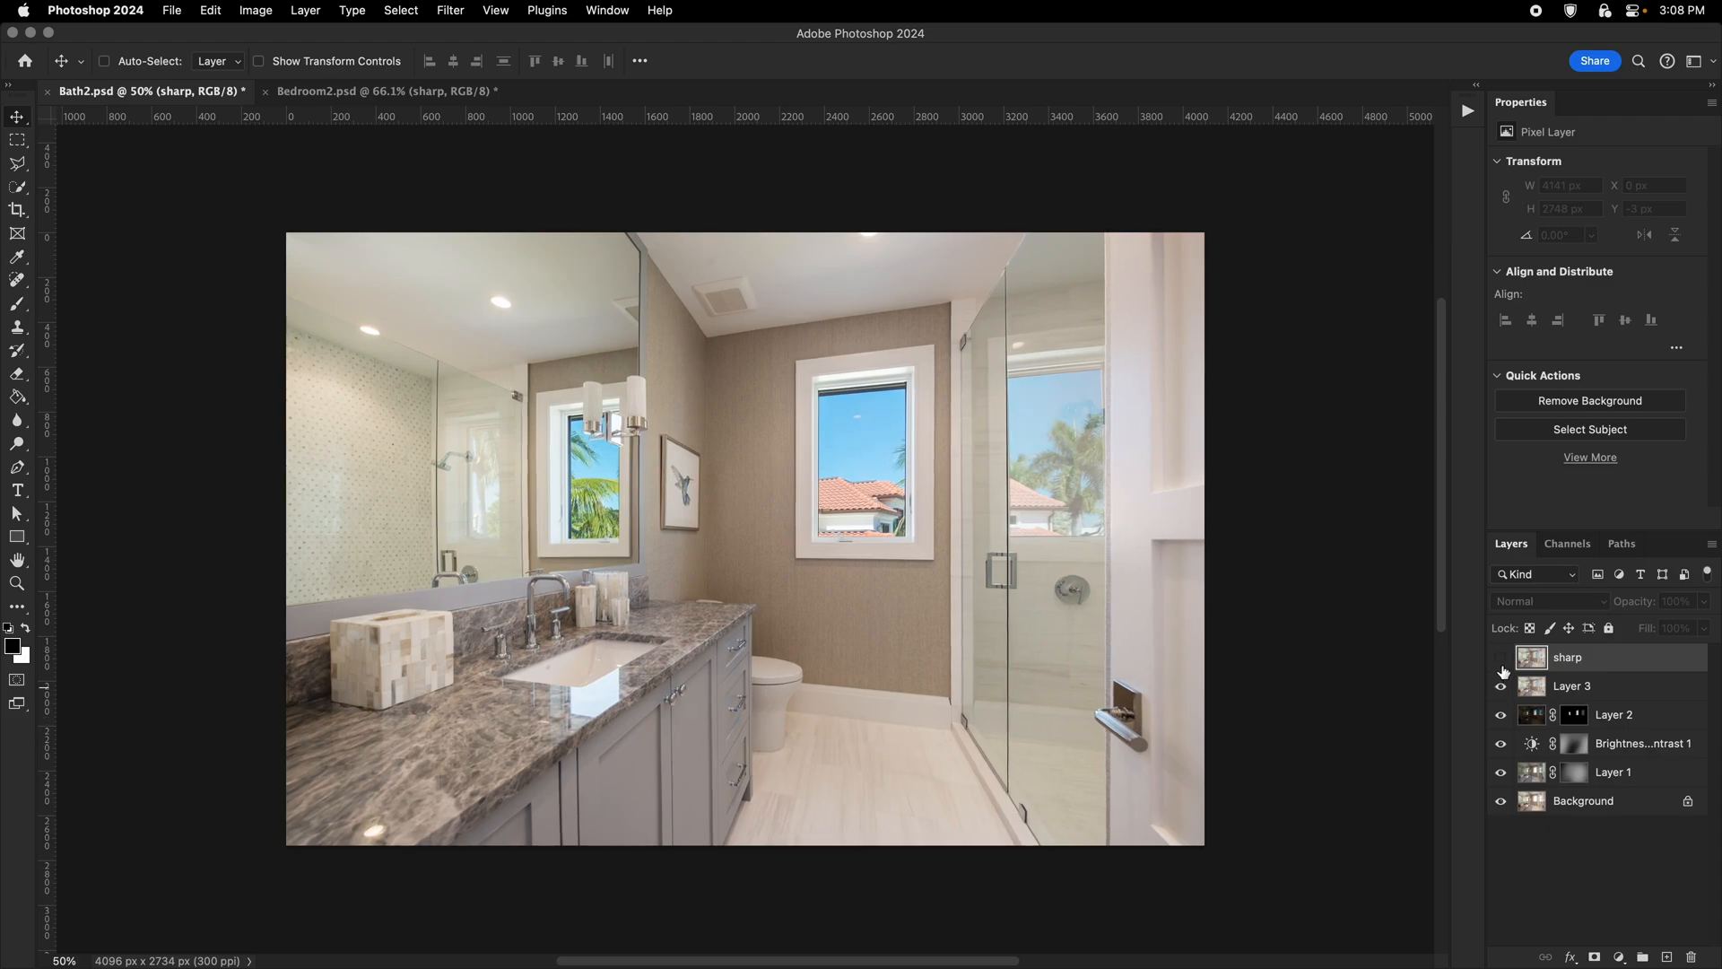
{"action": "left_click", "coordinate": [1501, 658]}
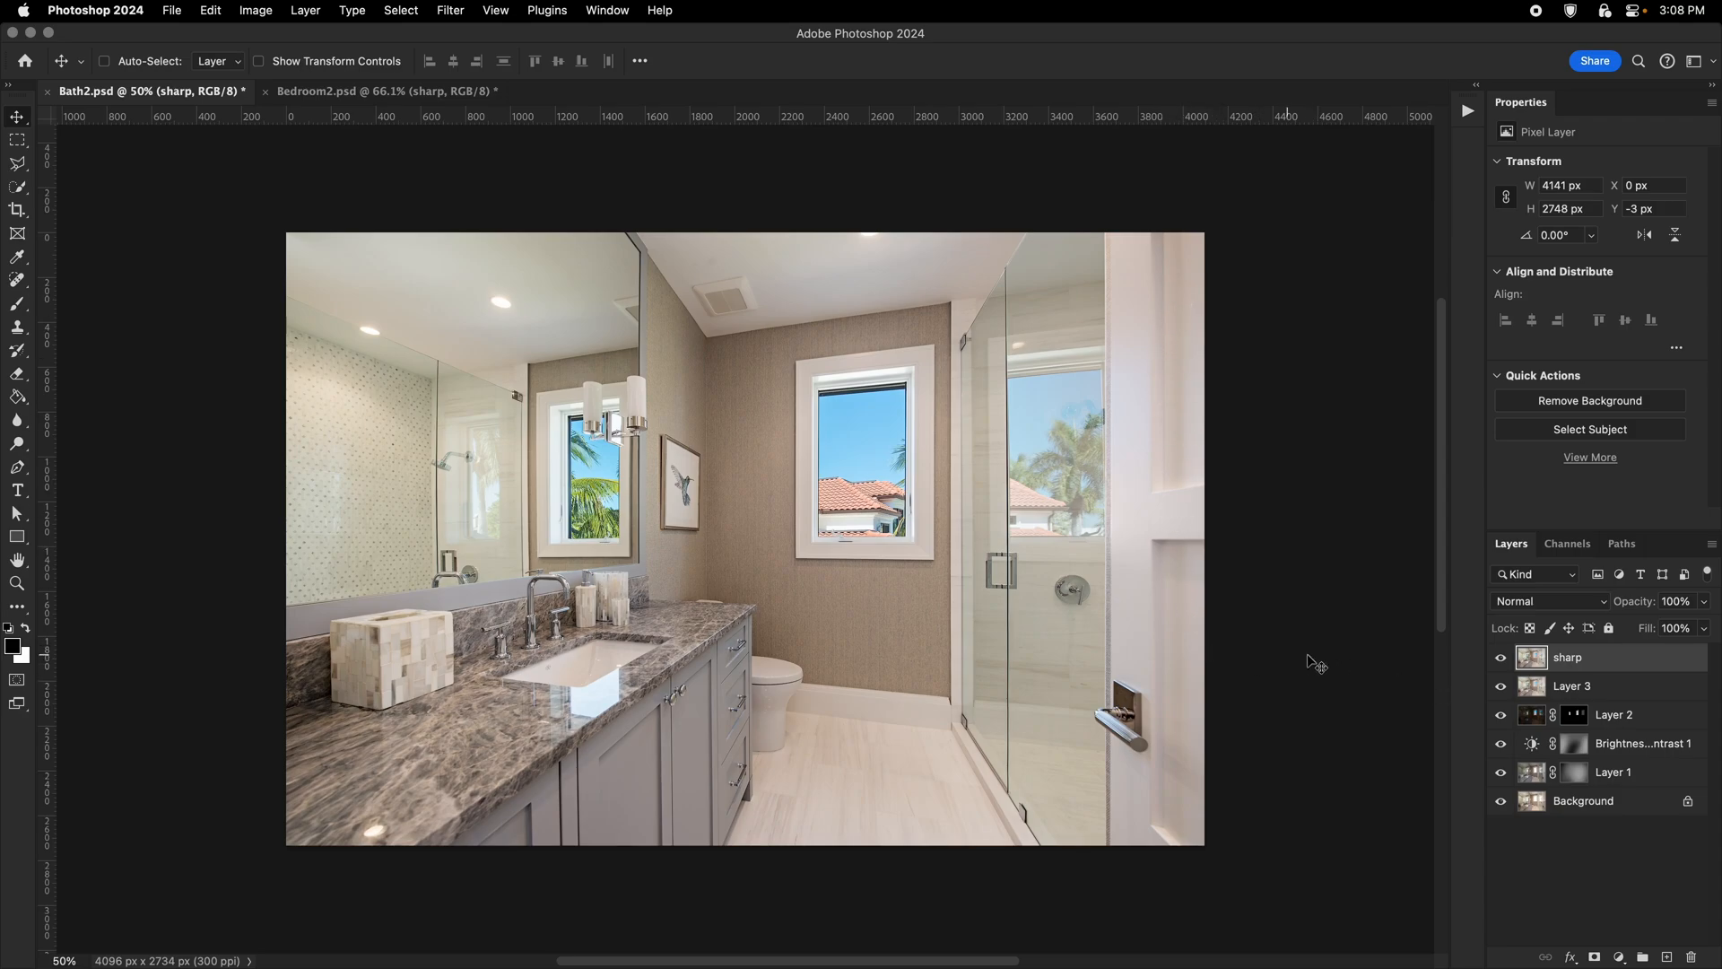
Inspect the sink, its window reflection and the marble countertop up close, and return to the whole bathroom view.
{"action": "key", "text": "z"}
{"action": "left_click_drag", "start_coordinate": [681, 705], "coordinate": [771, 709]}
{"action": "left_click_drag", "start_coordinate": [616, 687], "coordinate": [723, 692]}
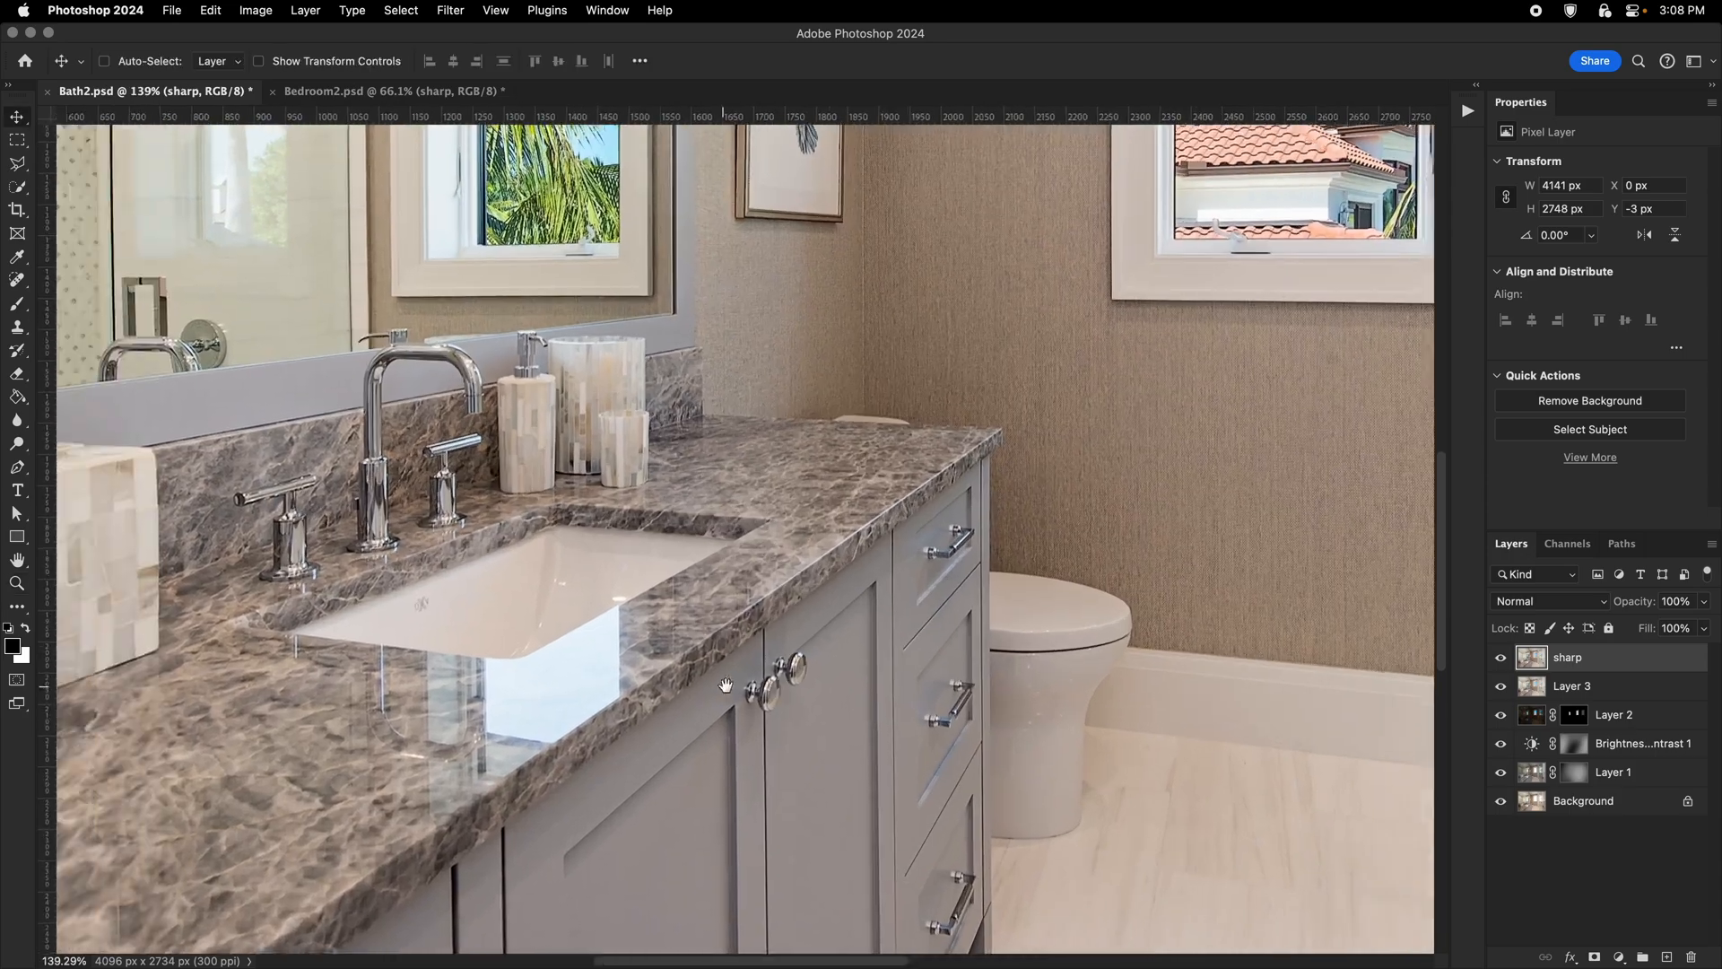
{"action": "left_click_drag", "start_coordinate": [513, 665], "coordinate": [556, 662]}
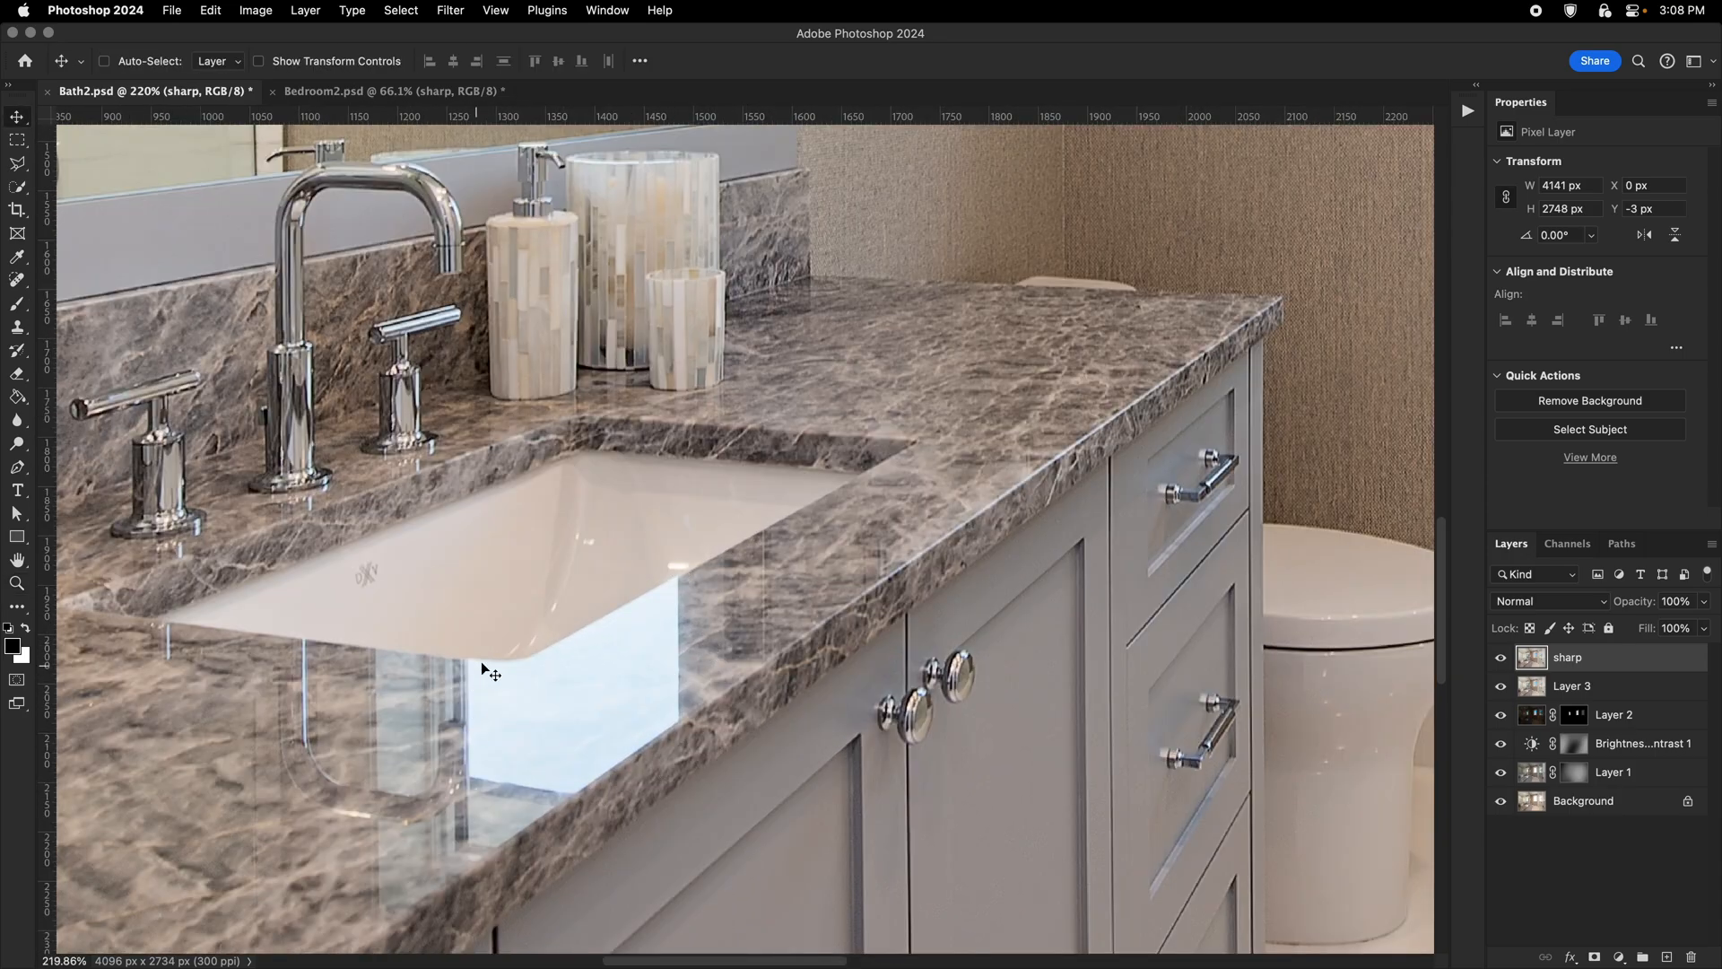
{"action": "key", "text": "z"}
{"action": "left_click_drag", "start_coordinate": [713, 603], "coordinate": [603, 608]}
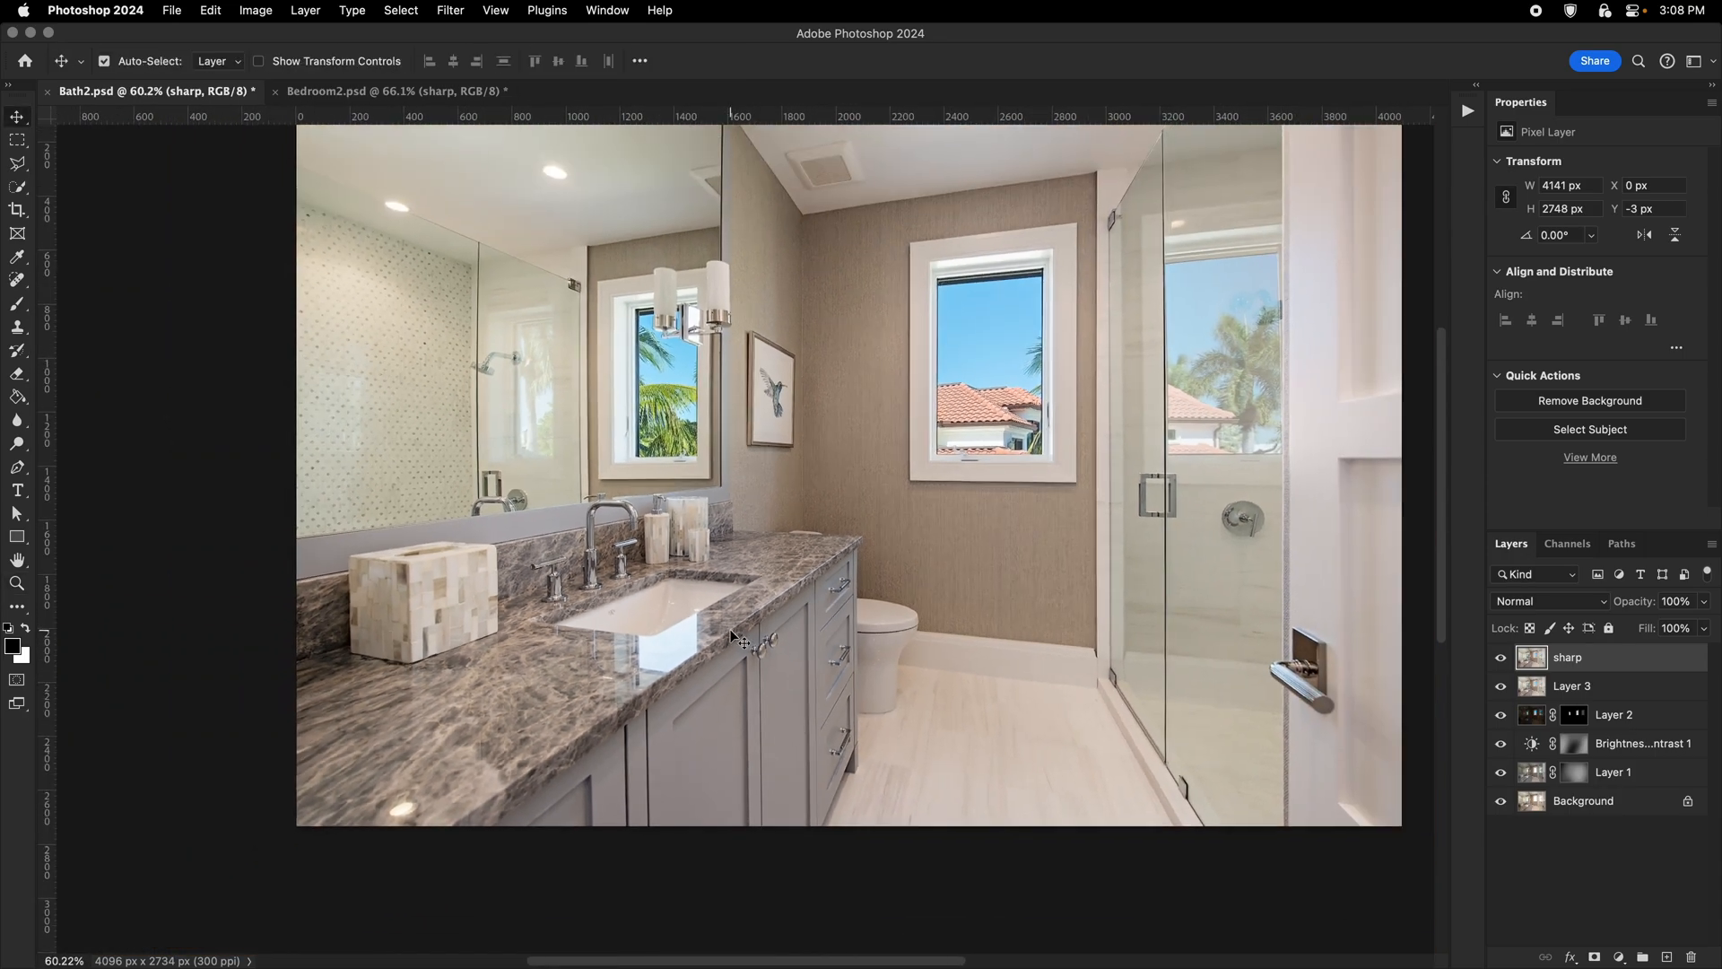
{"action": "key", "text": "super+0"}
{"action": "key", "text": "super+space"}
{"action": "left_click_drag", "start_coordinate": [1214, 699], "coordinate": [1199, 695]}
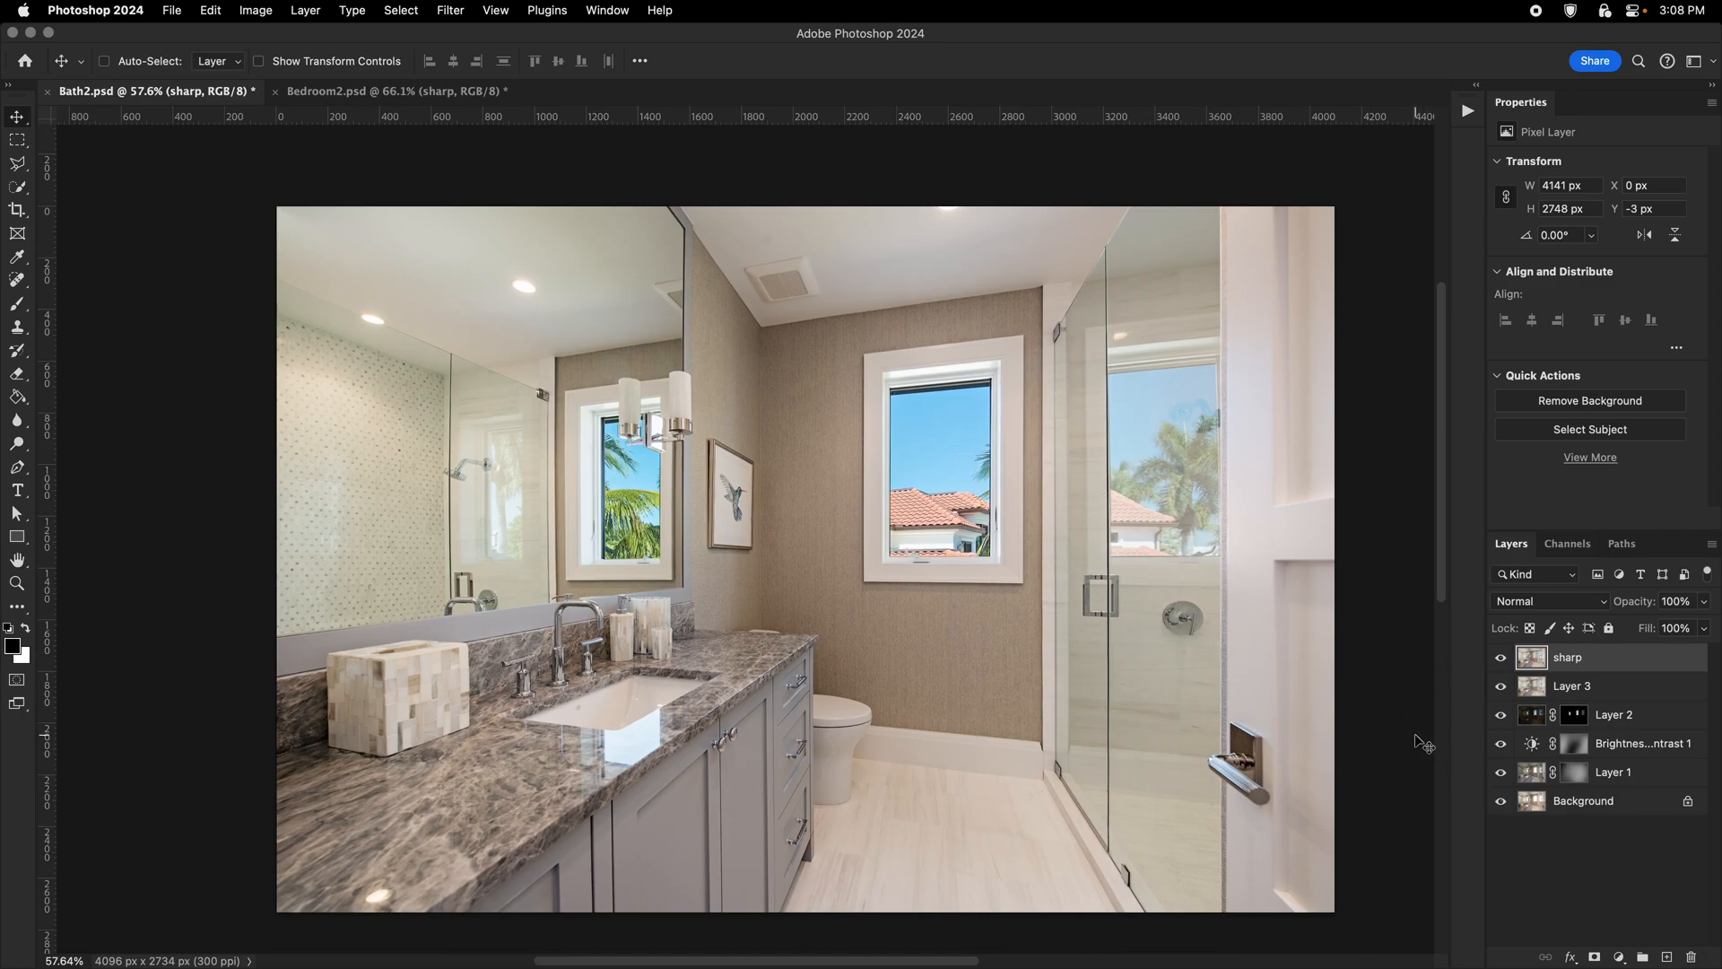
Close Bath2.psd.
{"action": "key", "text": "super+w"}
{"action": "left_click", "coordinate": [948, 396]}
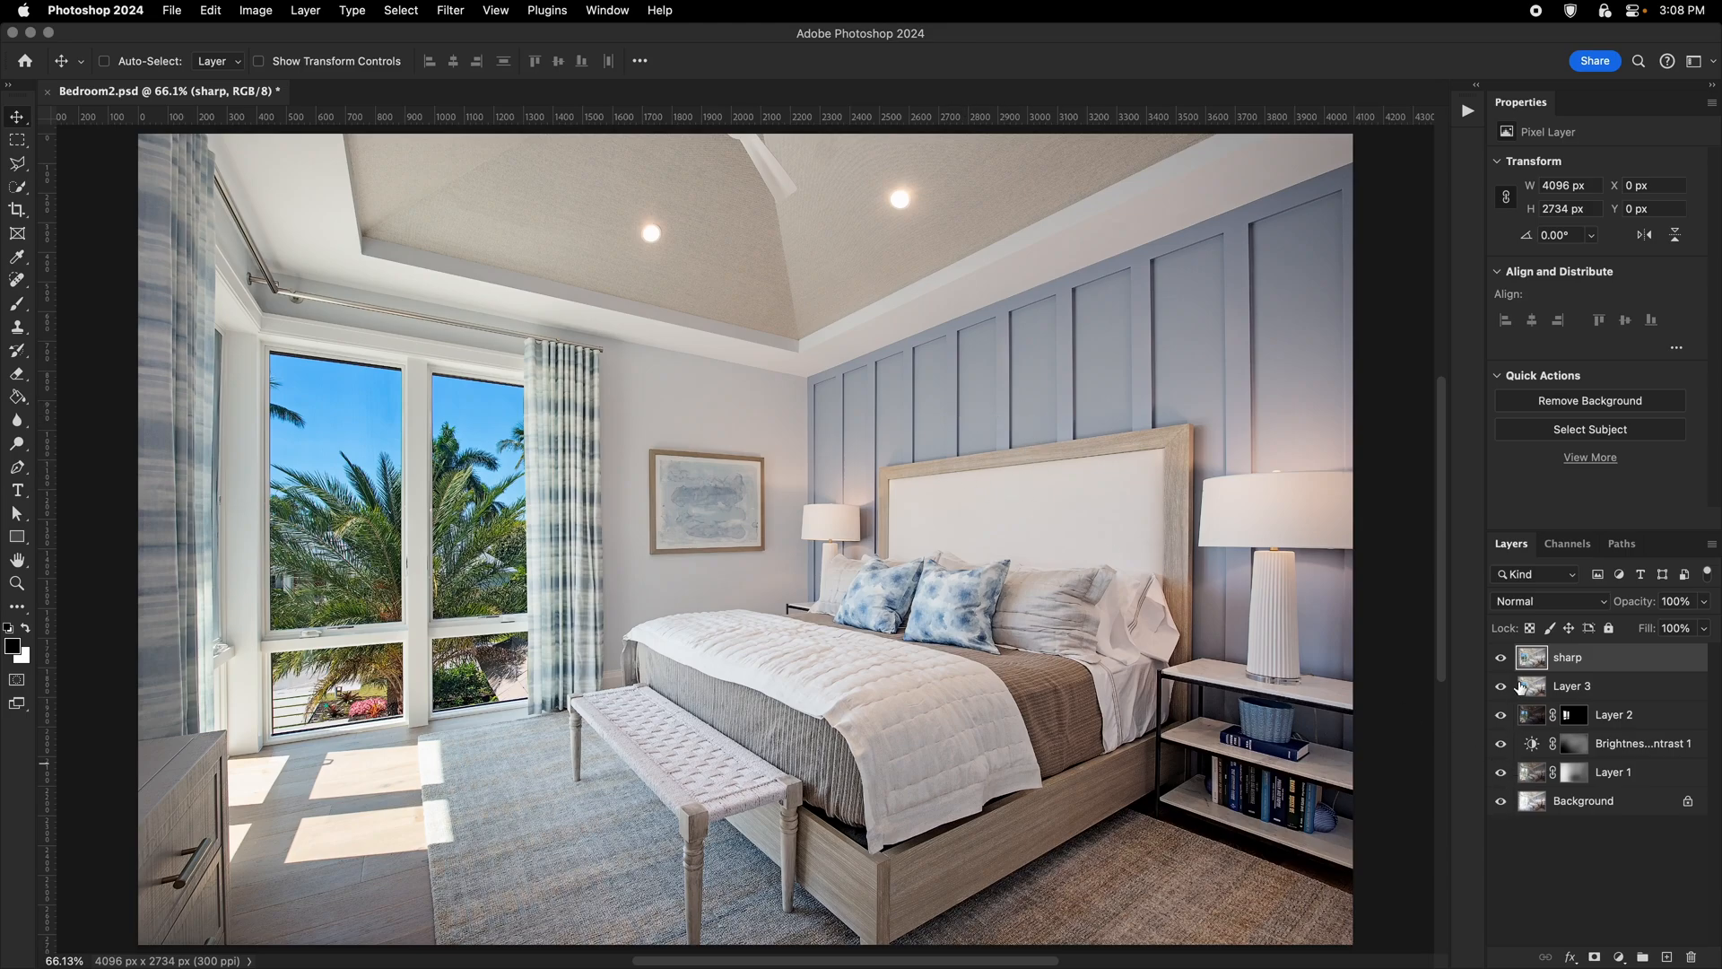
Isolate the bedroom's Background layer and show the masked Layer 1 above it.
{"action": "left_click", "coordinate": [1503, 803], "text": "alt"}
{"action": "left_click", "coordinate": [1579, 810]}
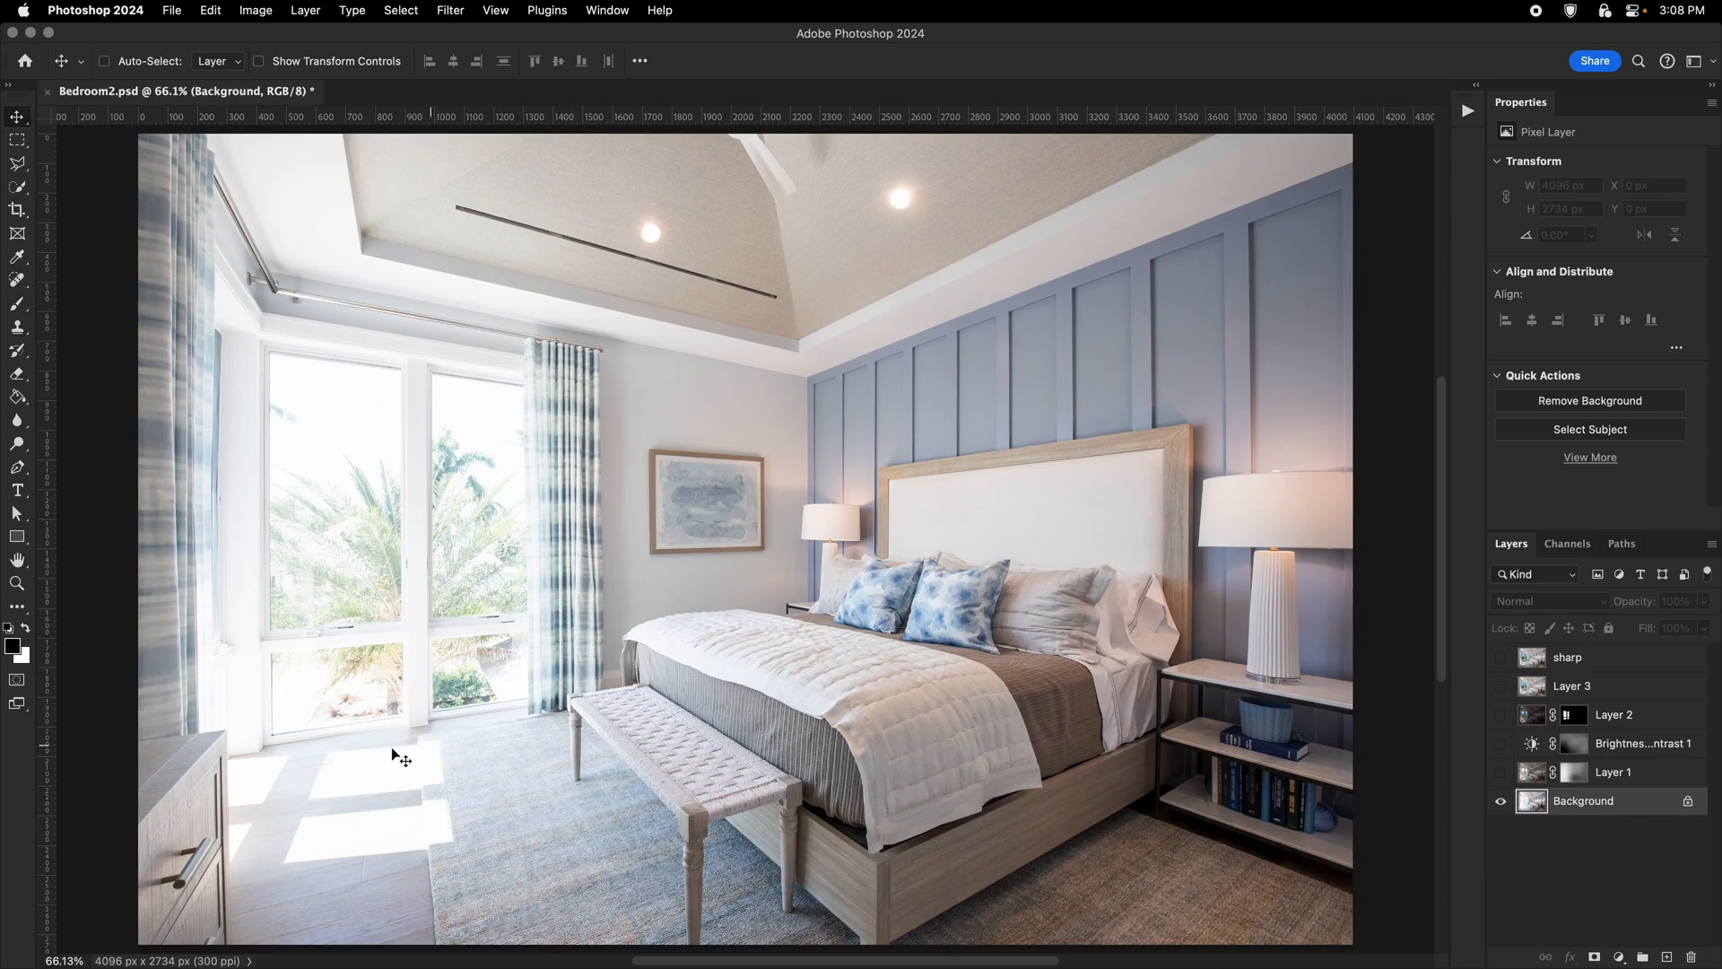
{"action": "left_click", "coordinate": [1500, 773]}
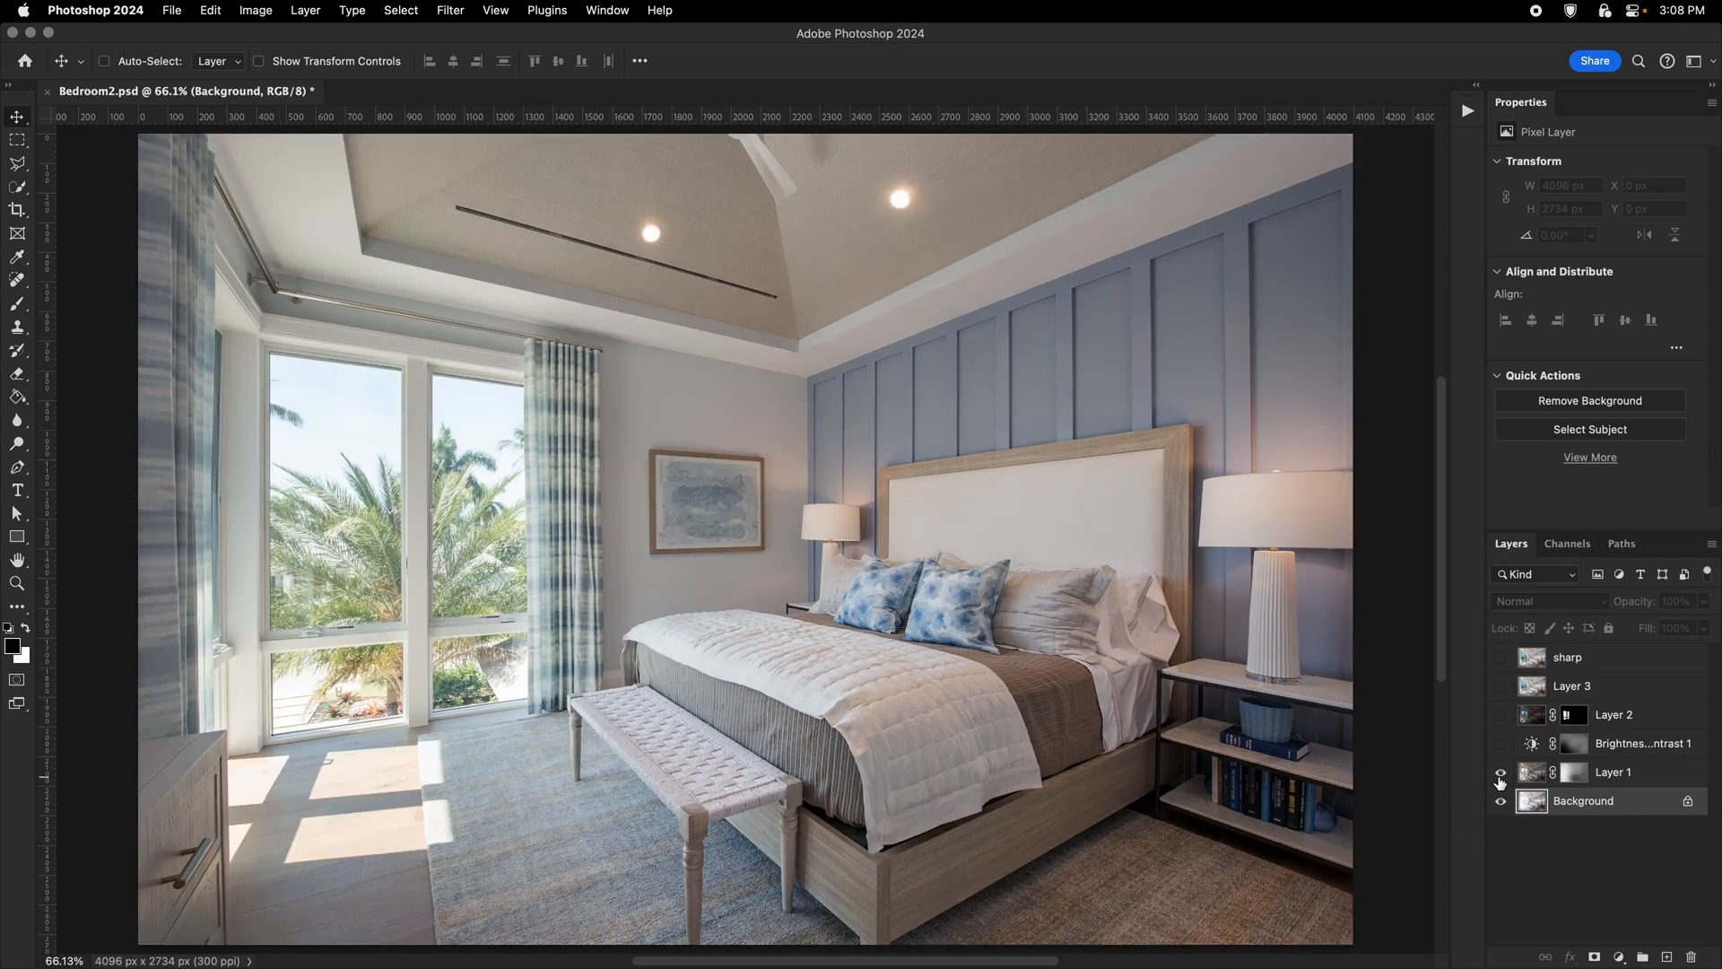
Delete Layer 1's mask and compare the bedspread close up with the layer hidden and shown.
{"action": "right_click", "coordinate": [1572, 775]}
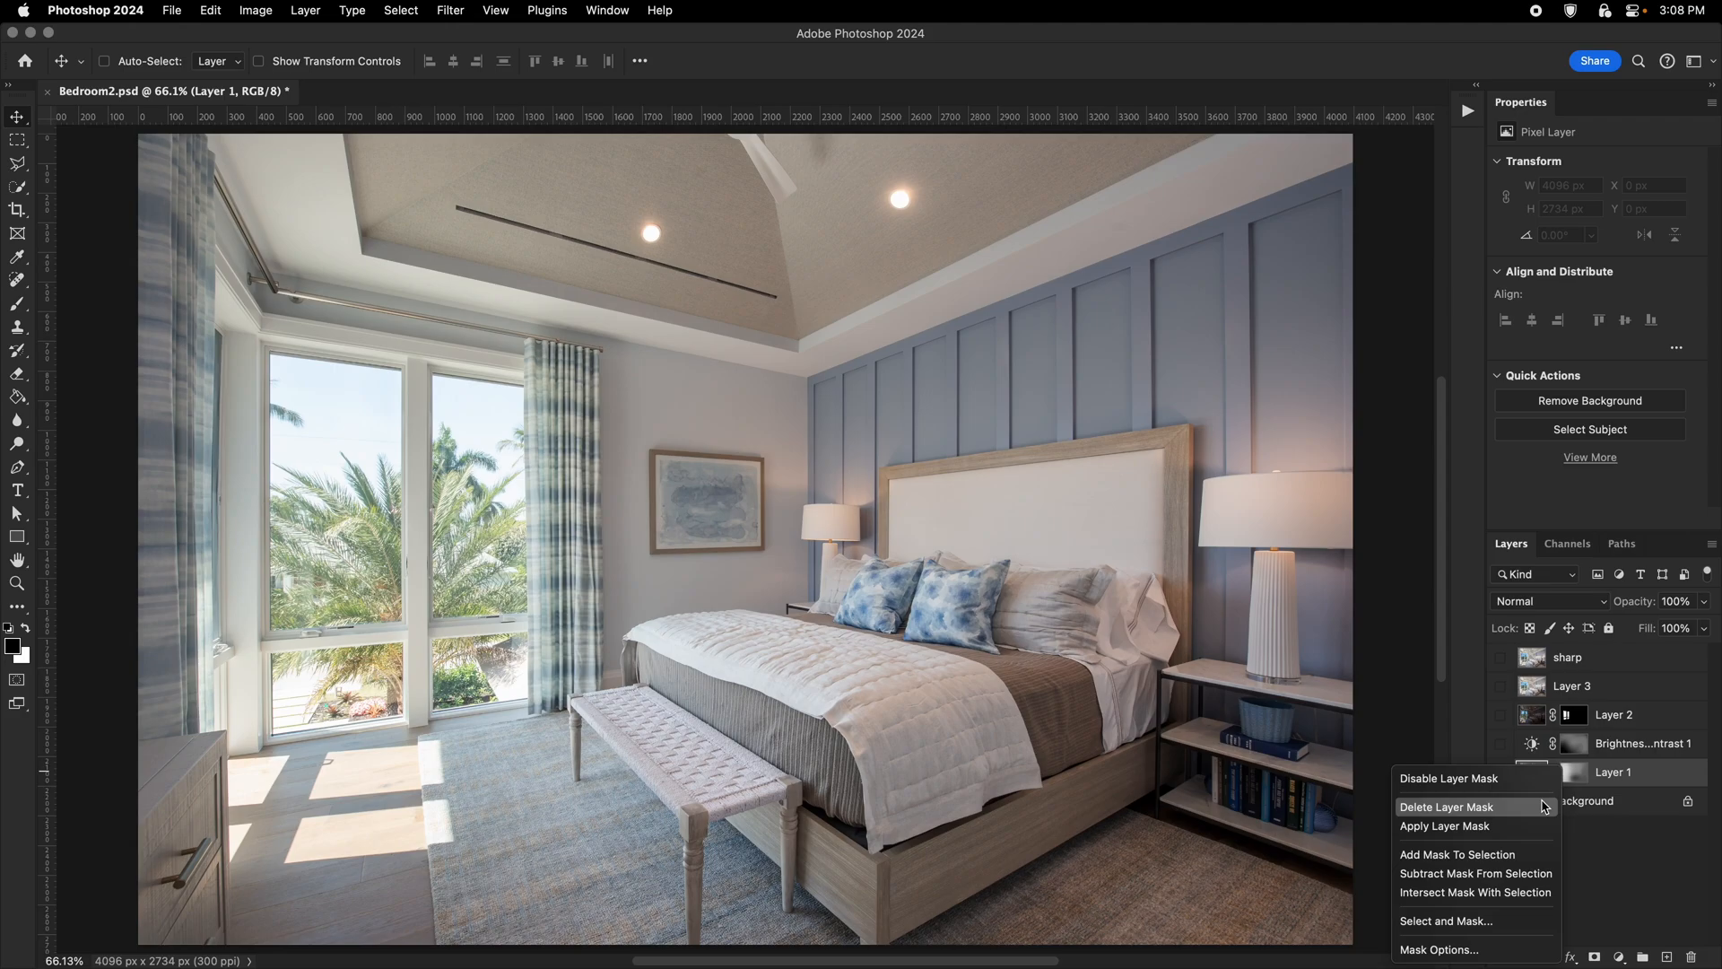
{"action": "left_click", "coordinate": [1593, 819]}
{"action": "left_click_drag", "start_coordinate": [949, 734], "coordinate": [1021, 681]}
{"action": "left_click_drag", "start_coordinate": [857, 632], "coordinate": [974, 626]}
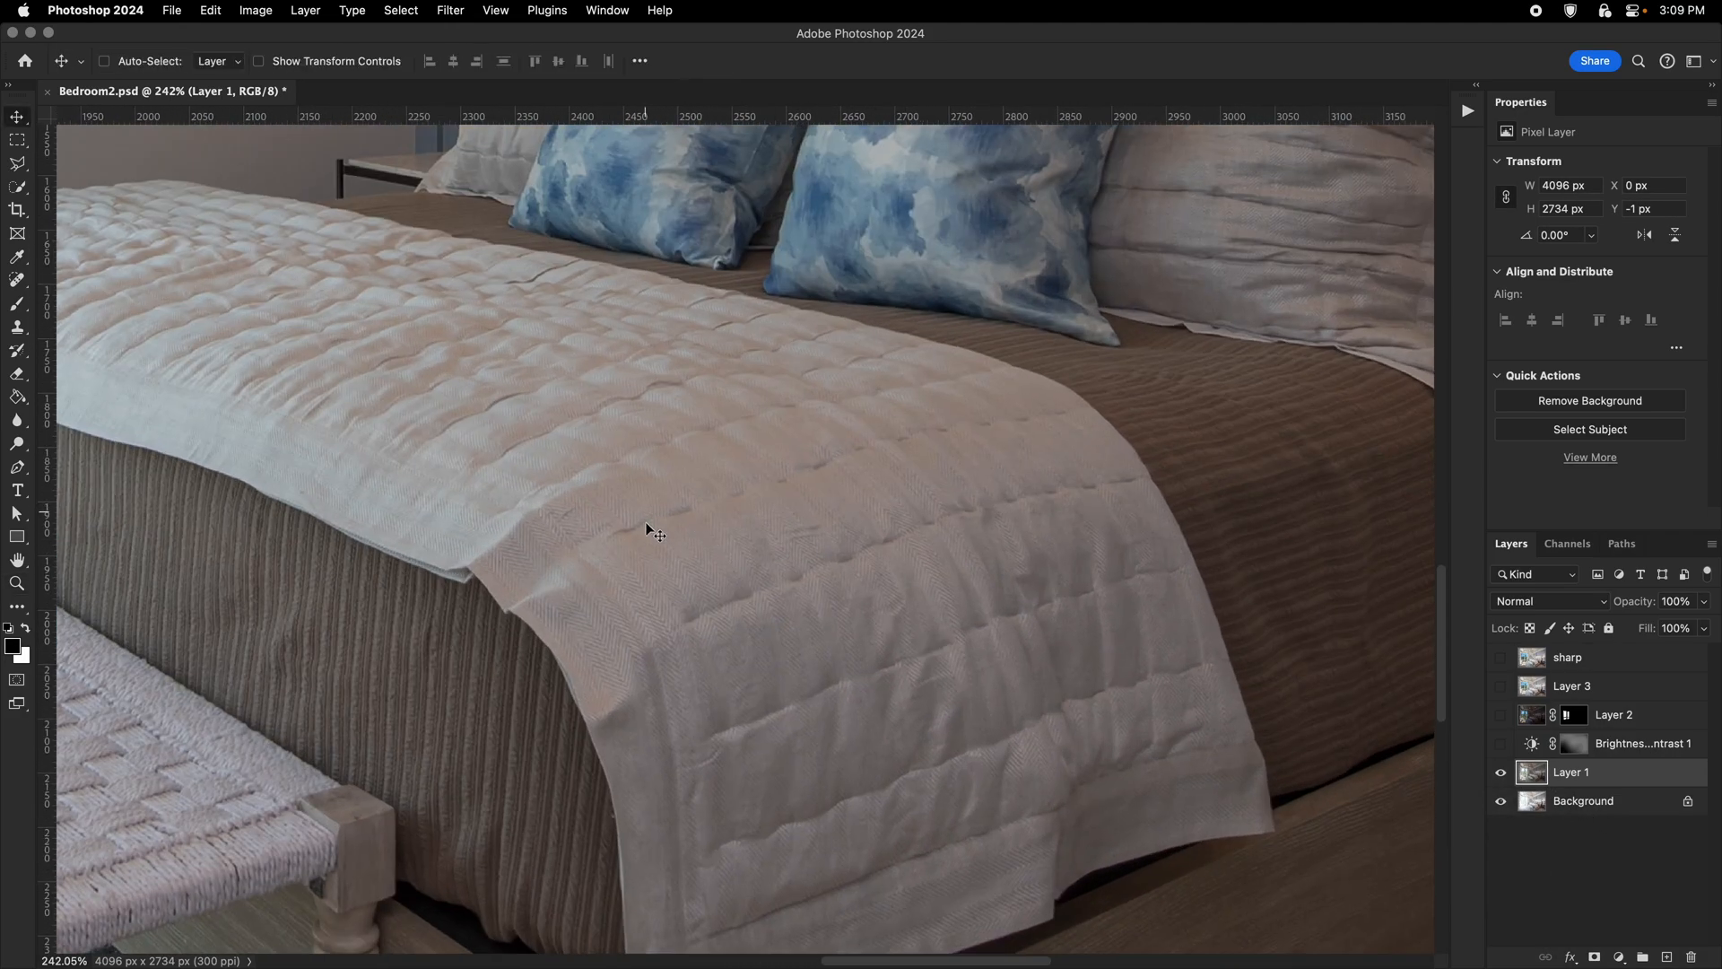
{"action": "left_click", "coordinate": [1501, 773]}
{"action": "left_click", "coordinate": [1500, 773]}
Examine the bed, pillows, bench and nightstand up close in the unmasked Layer 1.
{"action": "mouse_move", "coordinate": [906, 576]}
{"action": "left_mouse_down"}
{"action": "mouse_move", "coordinate": [842, 588]}
{"action": "mouse_move", "coordinate": [904, 546]}
{"action": "left_mouse_up"}
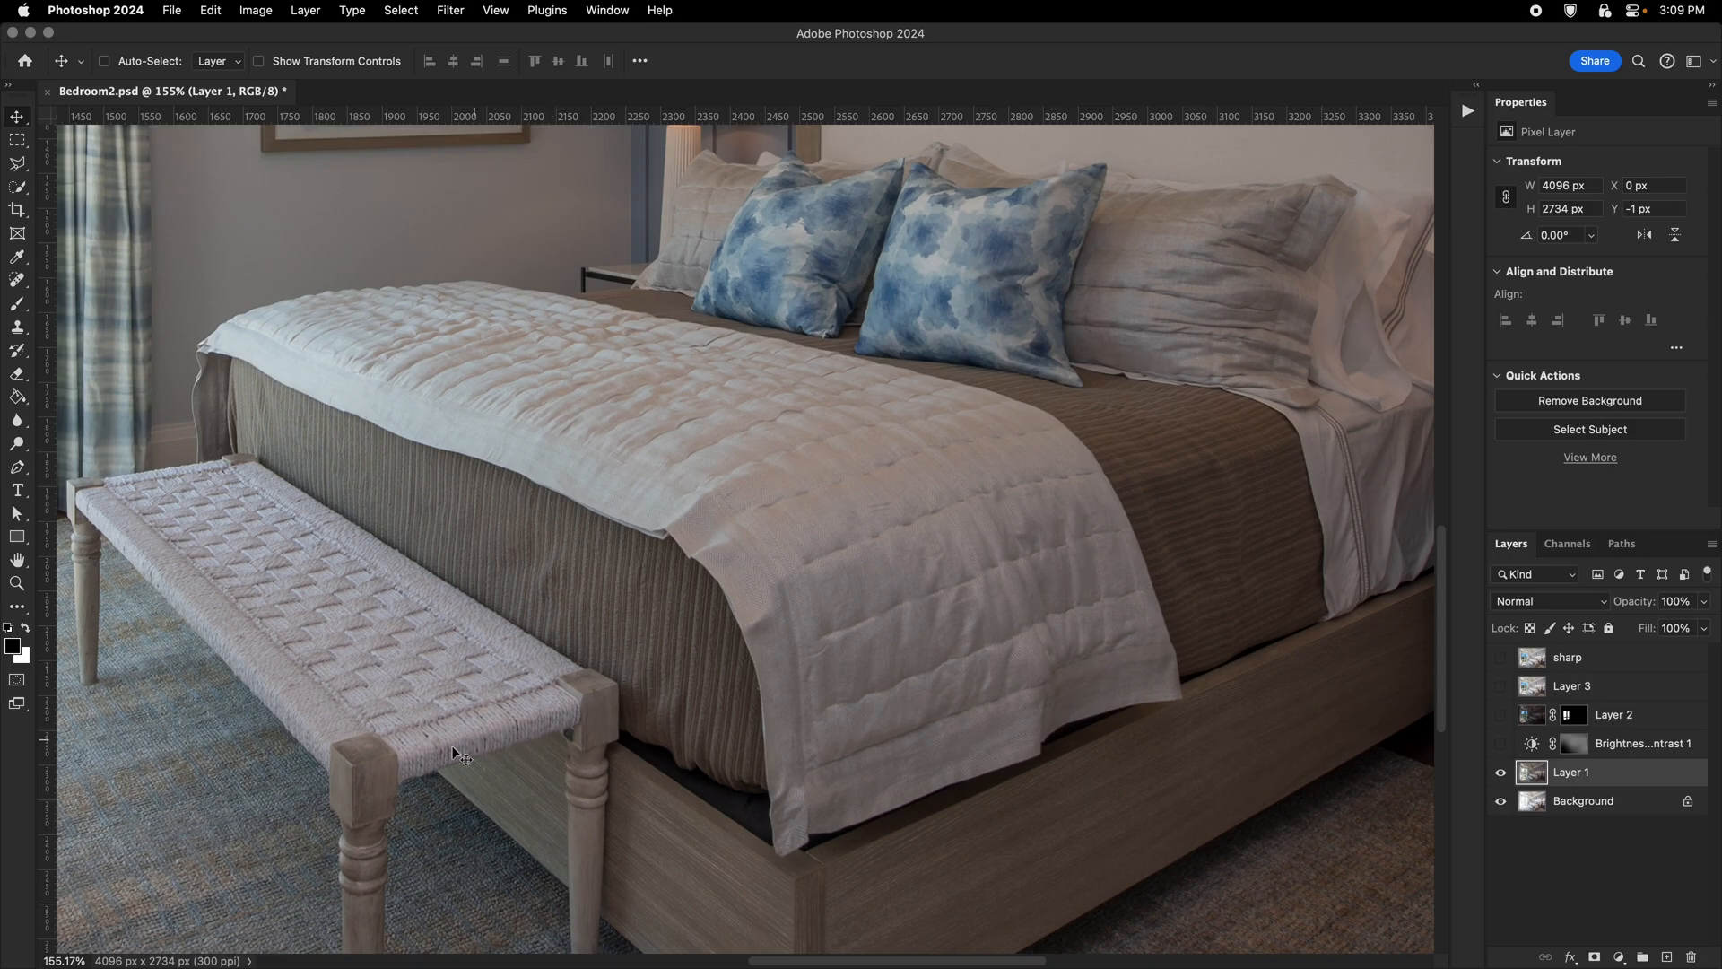
{"action": "scroll", "coordinate": [986, 583], "scroll_direction": "right", "scroll_amount": 10}
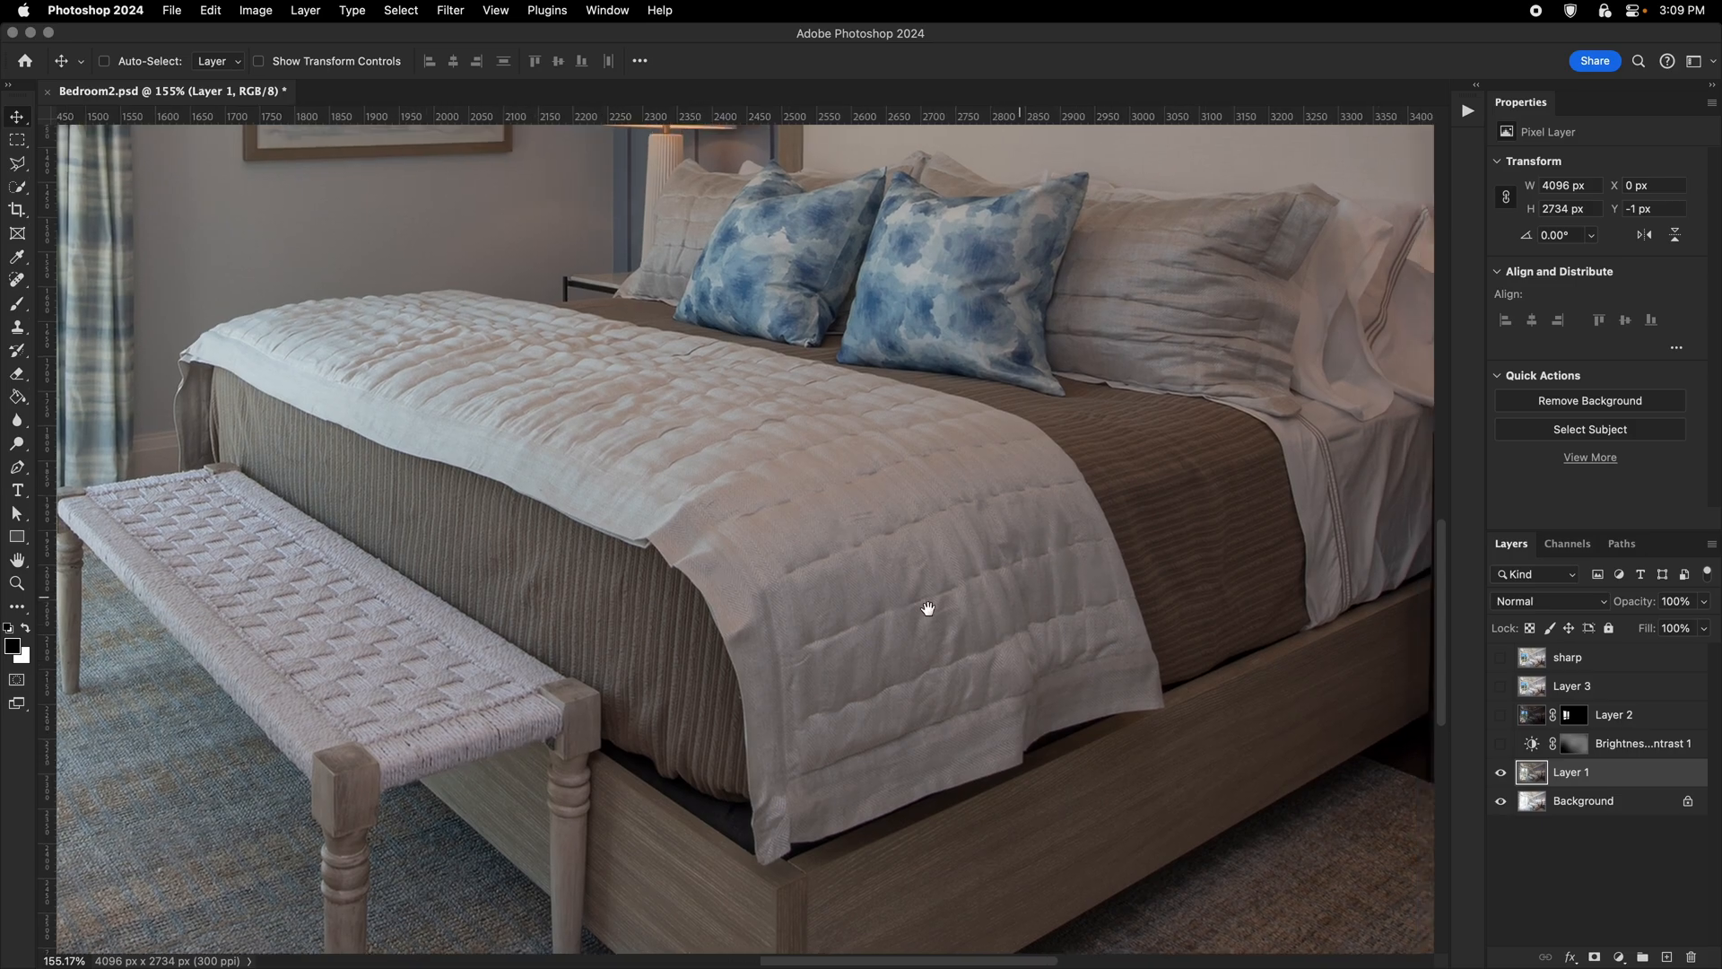
{"action": "scroll", "coordinate": [987, 583], "scroll_direction": "up", "scroll_amount": 2}
{"action": "left_click_drag", "start_coordinate": [1170, 658], "coordinate": [1036, 772]}
{"action": "left_click_drag", "start_coordinate": [690, 752], "coordinate": [981, 642]}
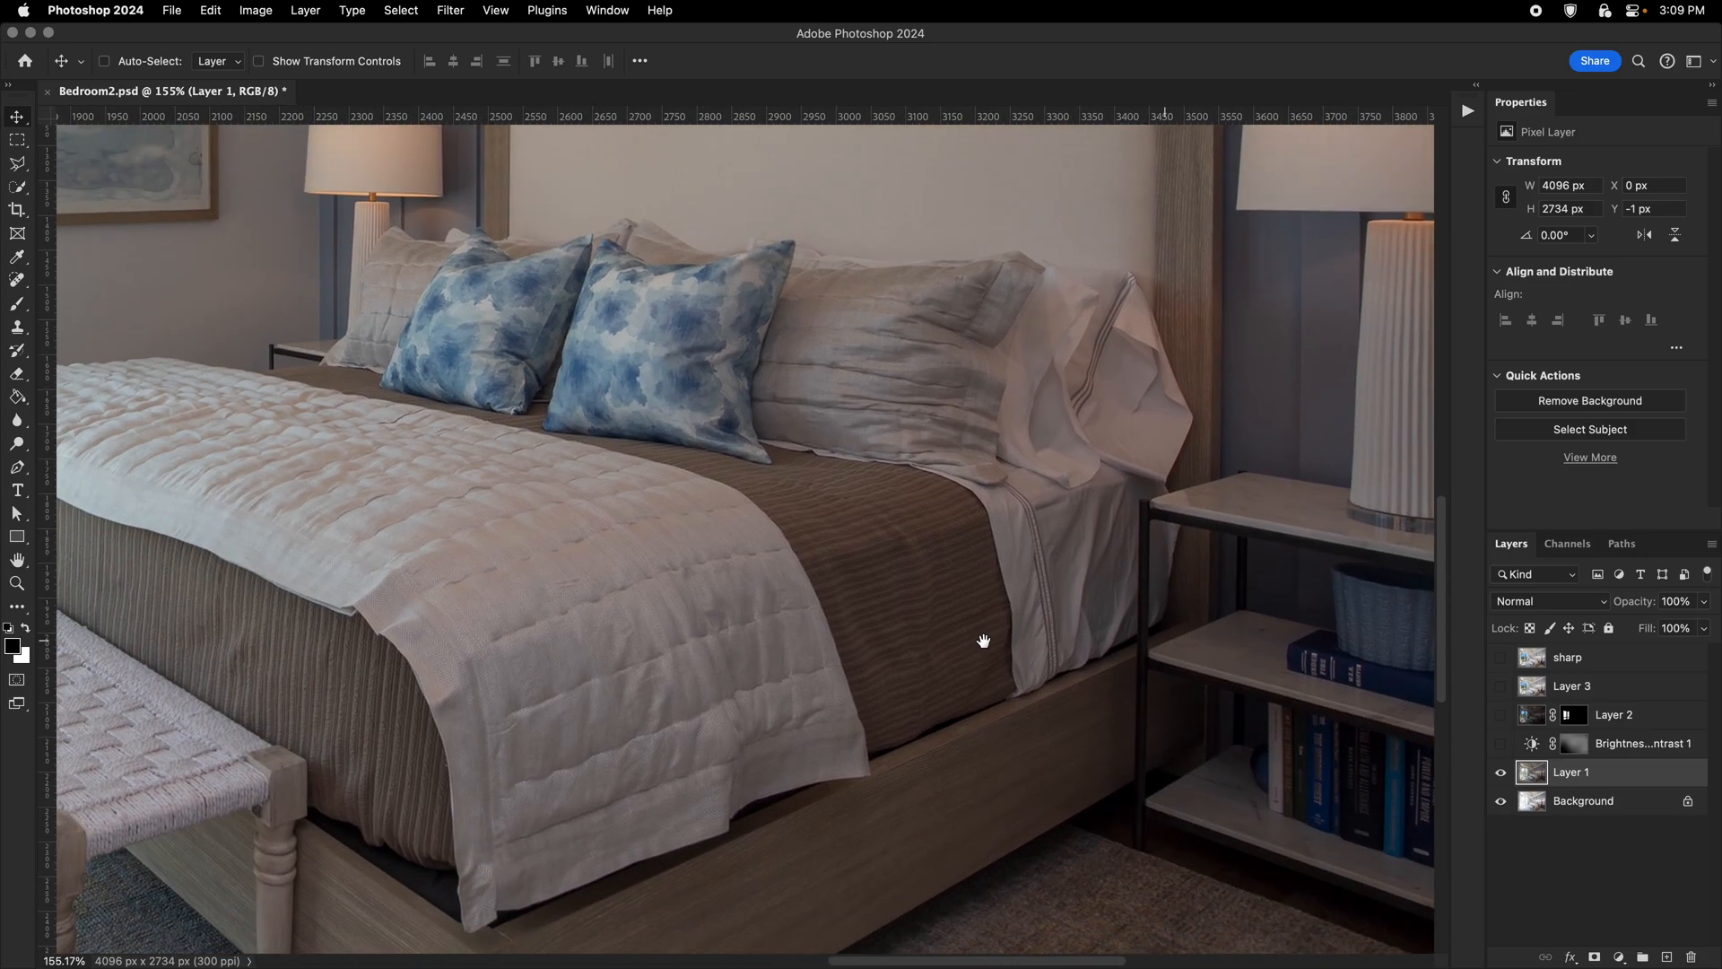
{"action": "left_click_drag", "start_coordinate": [720, 680], "coordinate": [1002, 628]}
{"action": "scroll", "coordinate": [1002, 628], "scroll_direction": "down", "scroll_amount": 2}
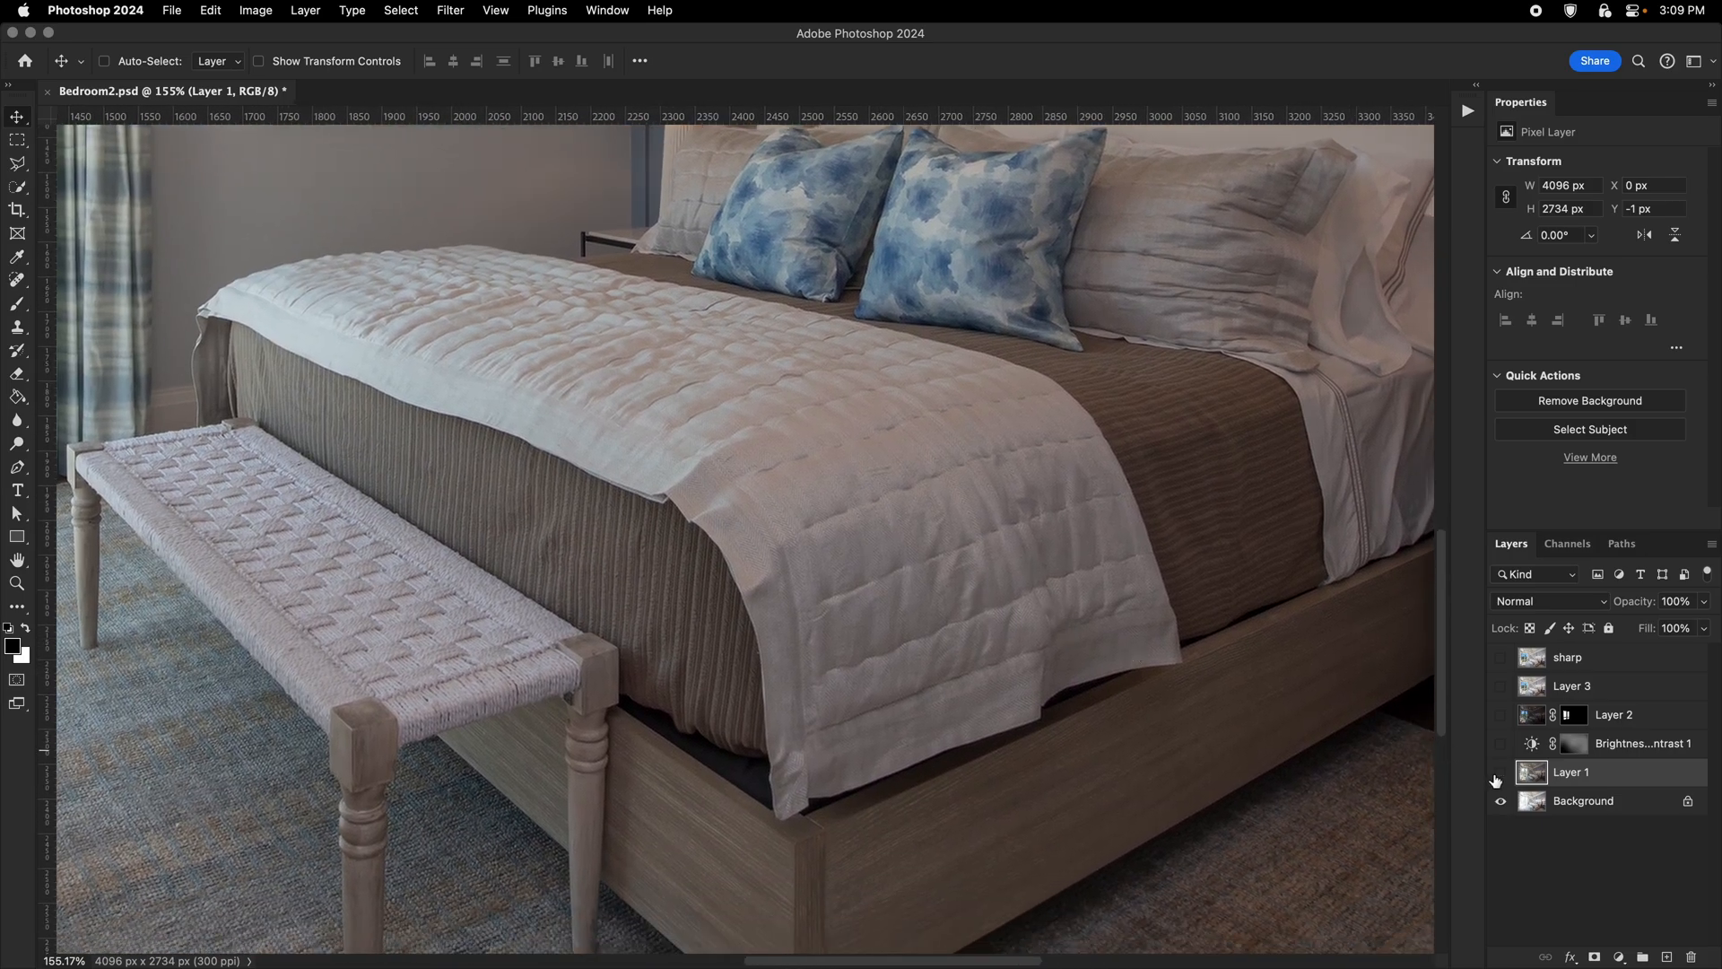
Compare the bed and bench close up between the Background and the unmasked Layer 1.
{"action": "left_click", "coordinate": [1501, 773]}
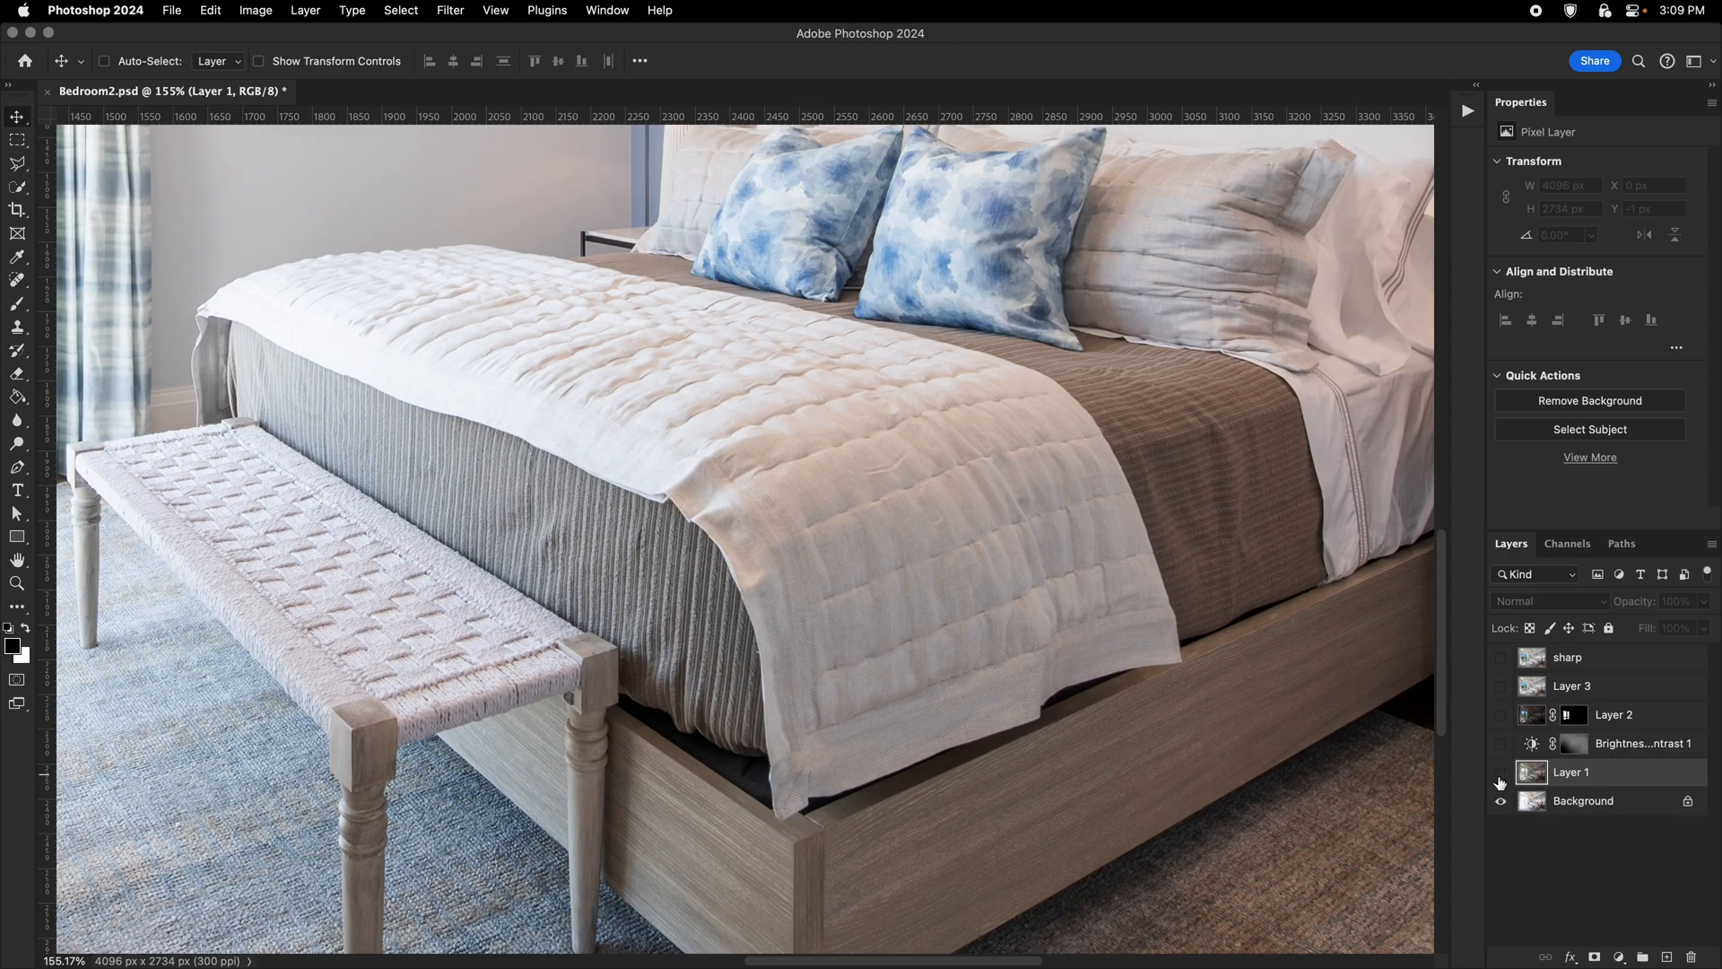
{"action": "left_click", "coordinate": [1500, 777]}
{"action": "scroll", "coordinate": [1318, 676], "scroll_direction": "down", "scroll_amount": 2}
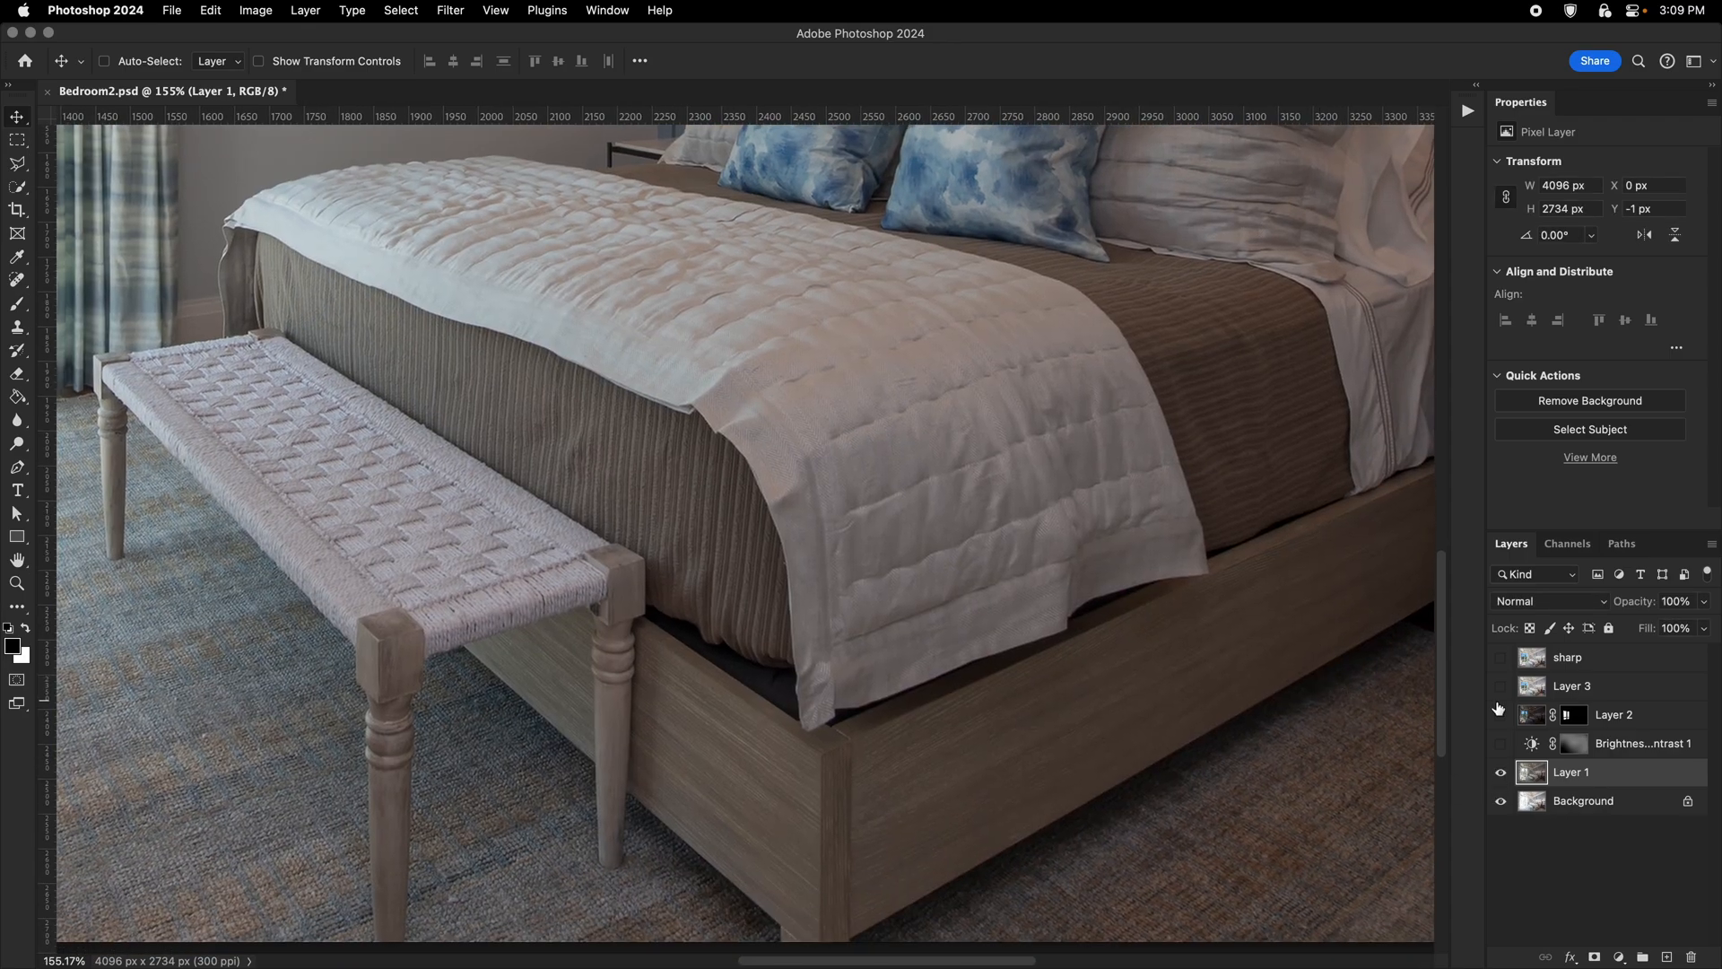
{"action": "left_click", "coordinate": [1500, 776]}
{"action": "left_click", "coordinate": [1501, 777]}
{"action": "left_click", "coordinate": [1501, 777]}
{"action": "left_click_drag", "start_coordinate": [919, 508], "coordinate": [930, 544]}
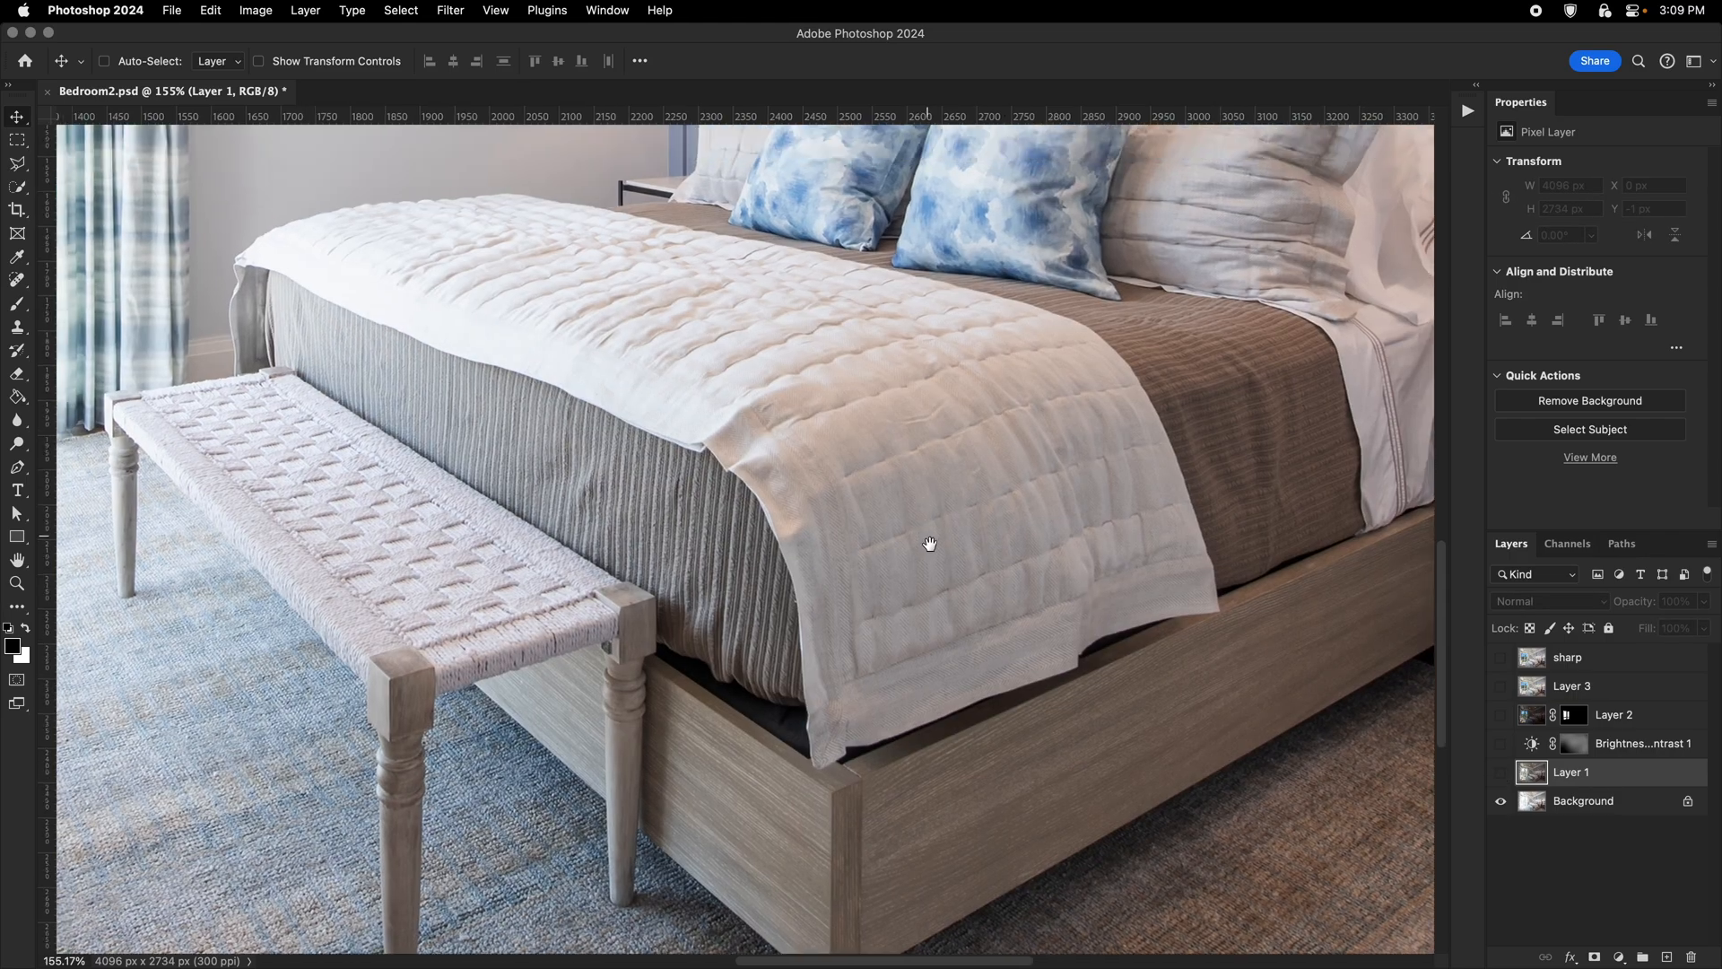
Return to the whole bedroom view and show the unmasked Layer 1 over the Background.
{"action": "key", "text": "super+0"}
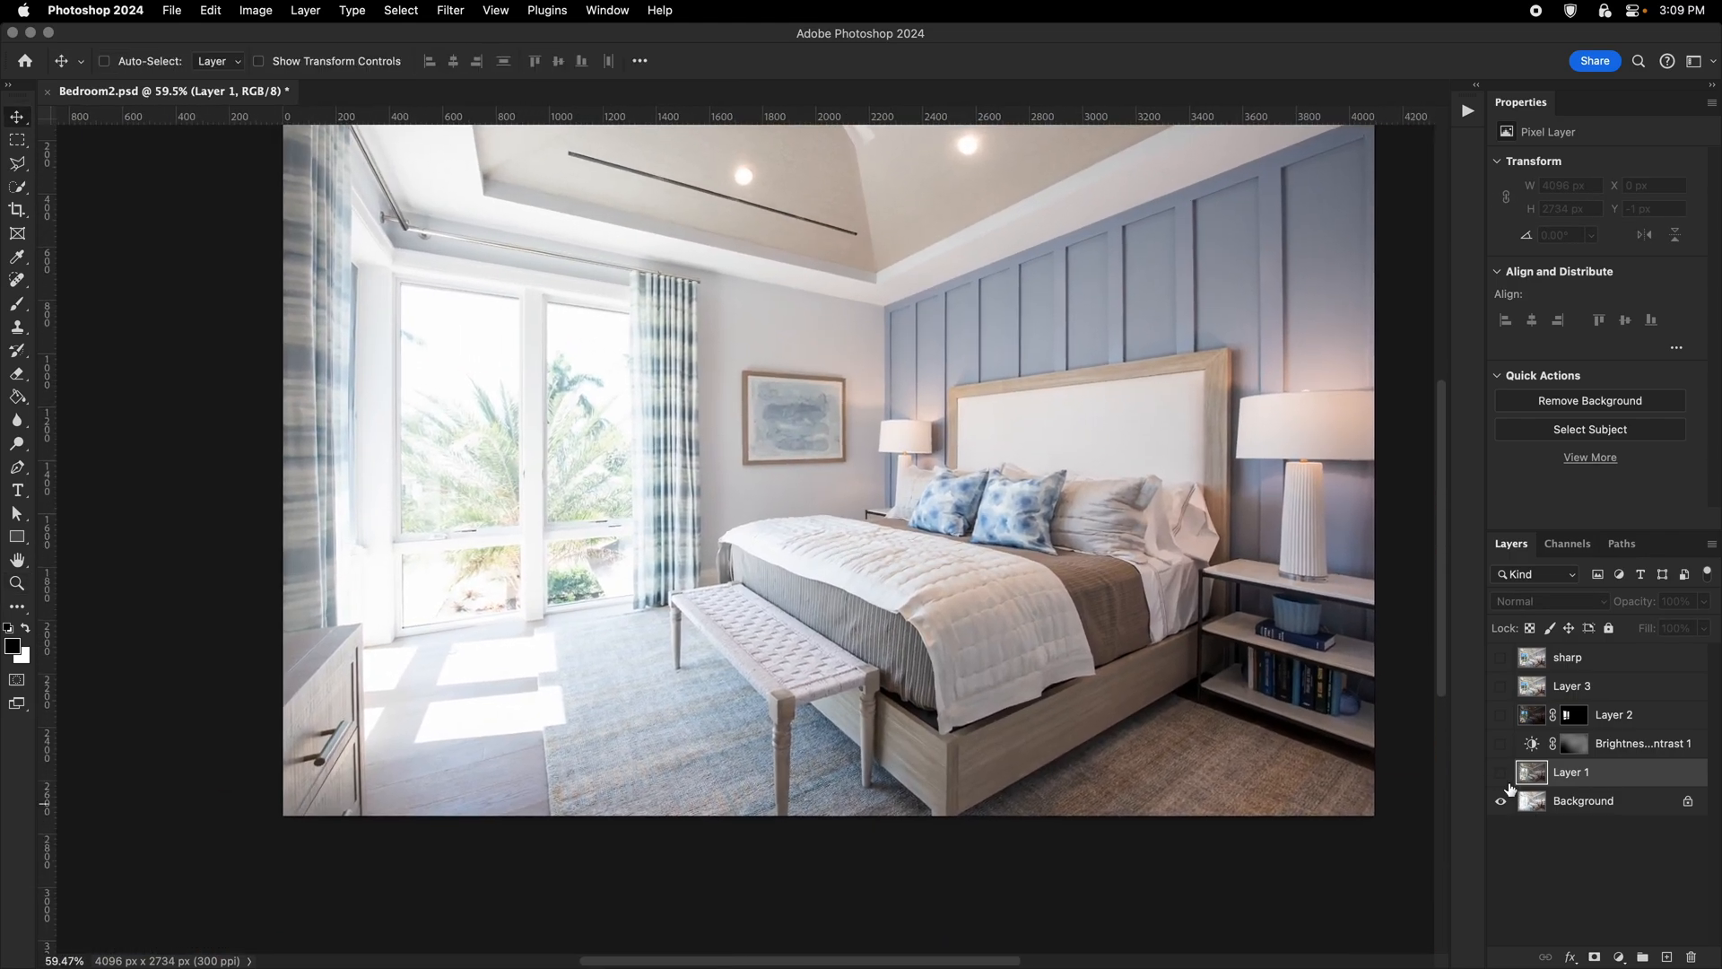
{"action": "left_click", "coordinate": [1500, 777]}
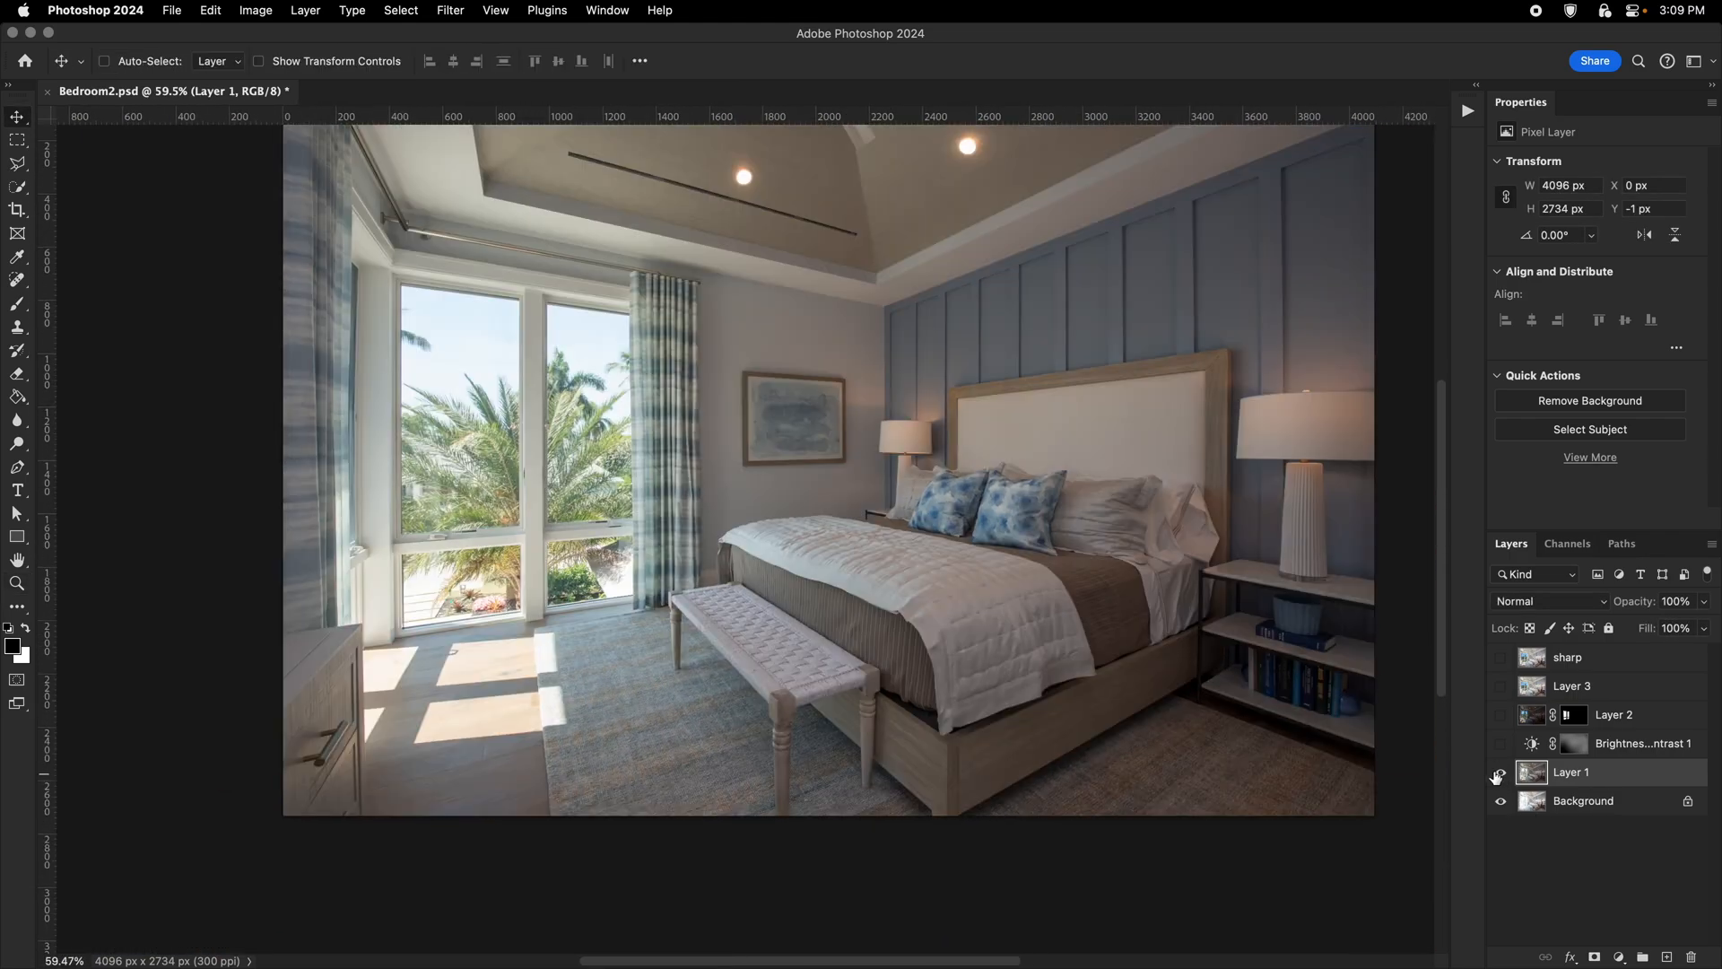
{"action": "scroll", "coordinate": [764, 525], "scroll_direction": "up", "scroll_amount": 1}
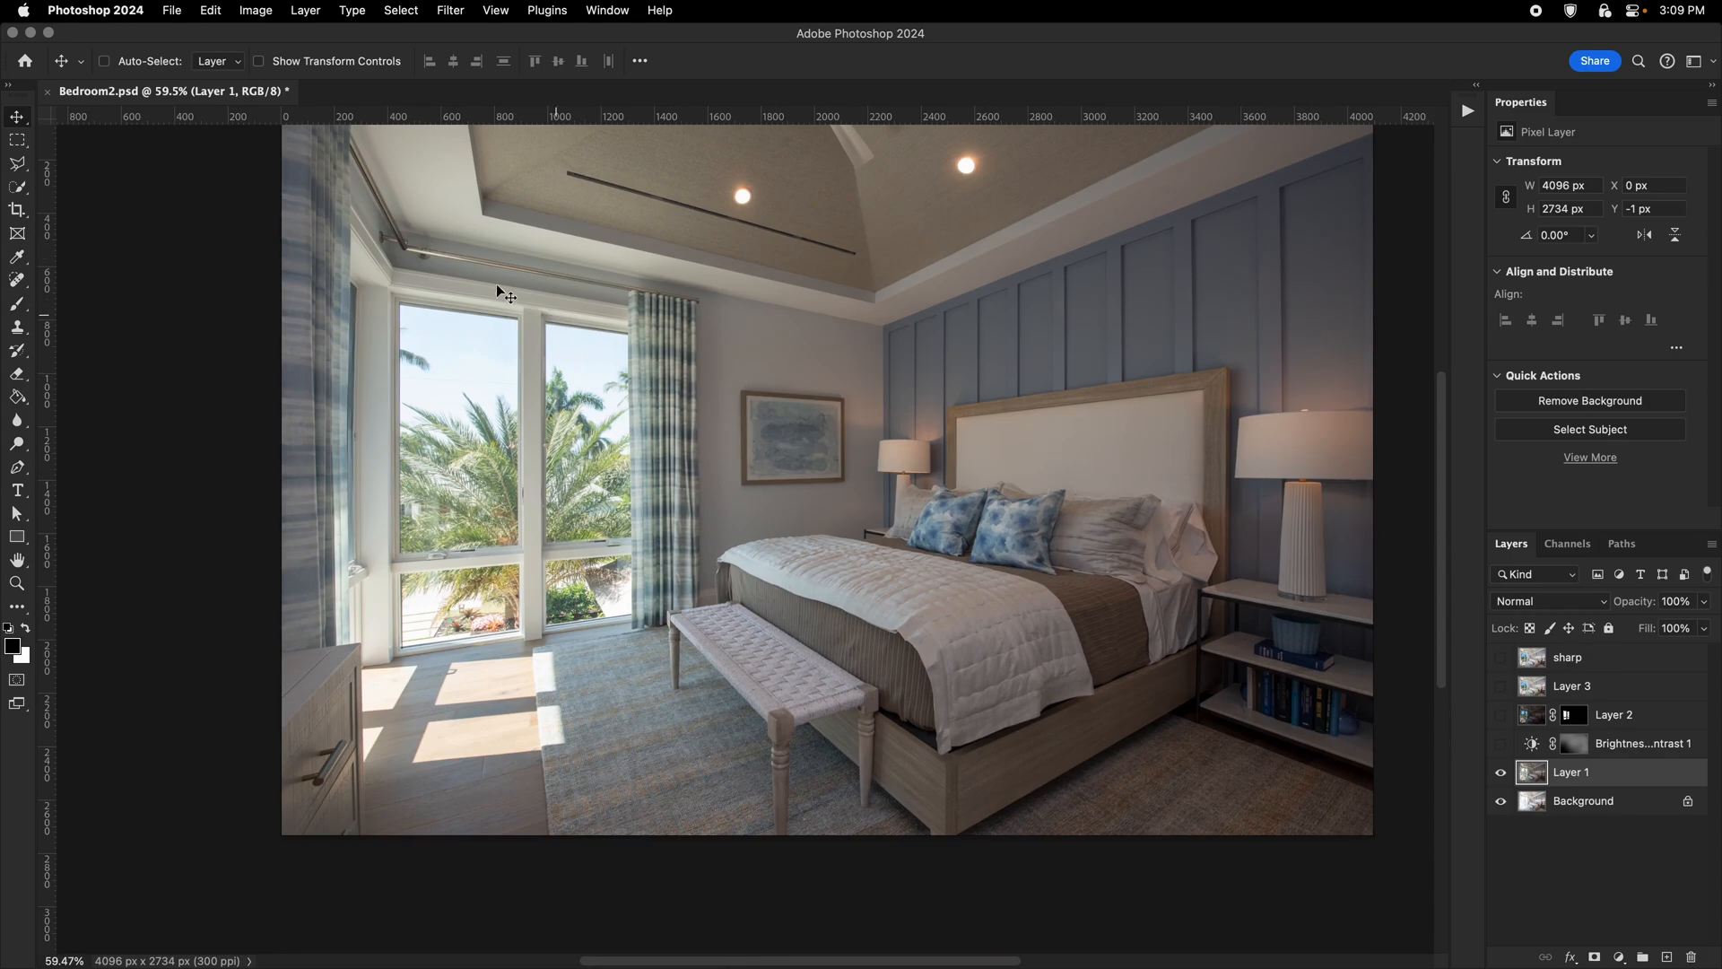
Undo the deletion of Layer 1's mask.
{"action": "key", "text": "super+z"}
{"action": "key", "text": "super+z"}
{"action": "key", "text": "super+z"}
{"action": "key", "text": "super+z"}
{"action": "key", "text": "super+z"}
{"action": "key", "text": "super+z"}
{"action": "key", "text": "super+z"}
{"action": "key", "text": "super+z"}
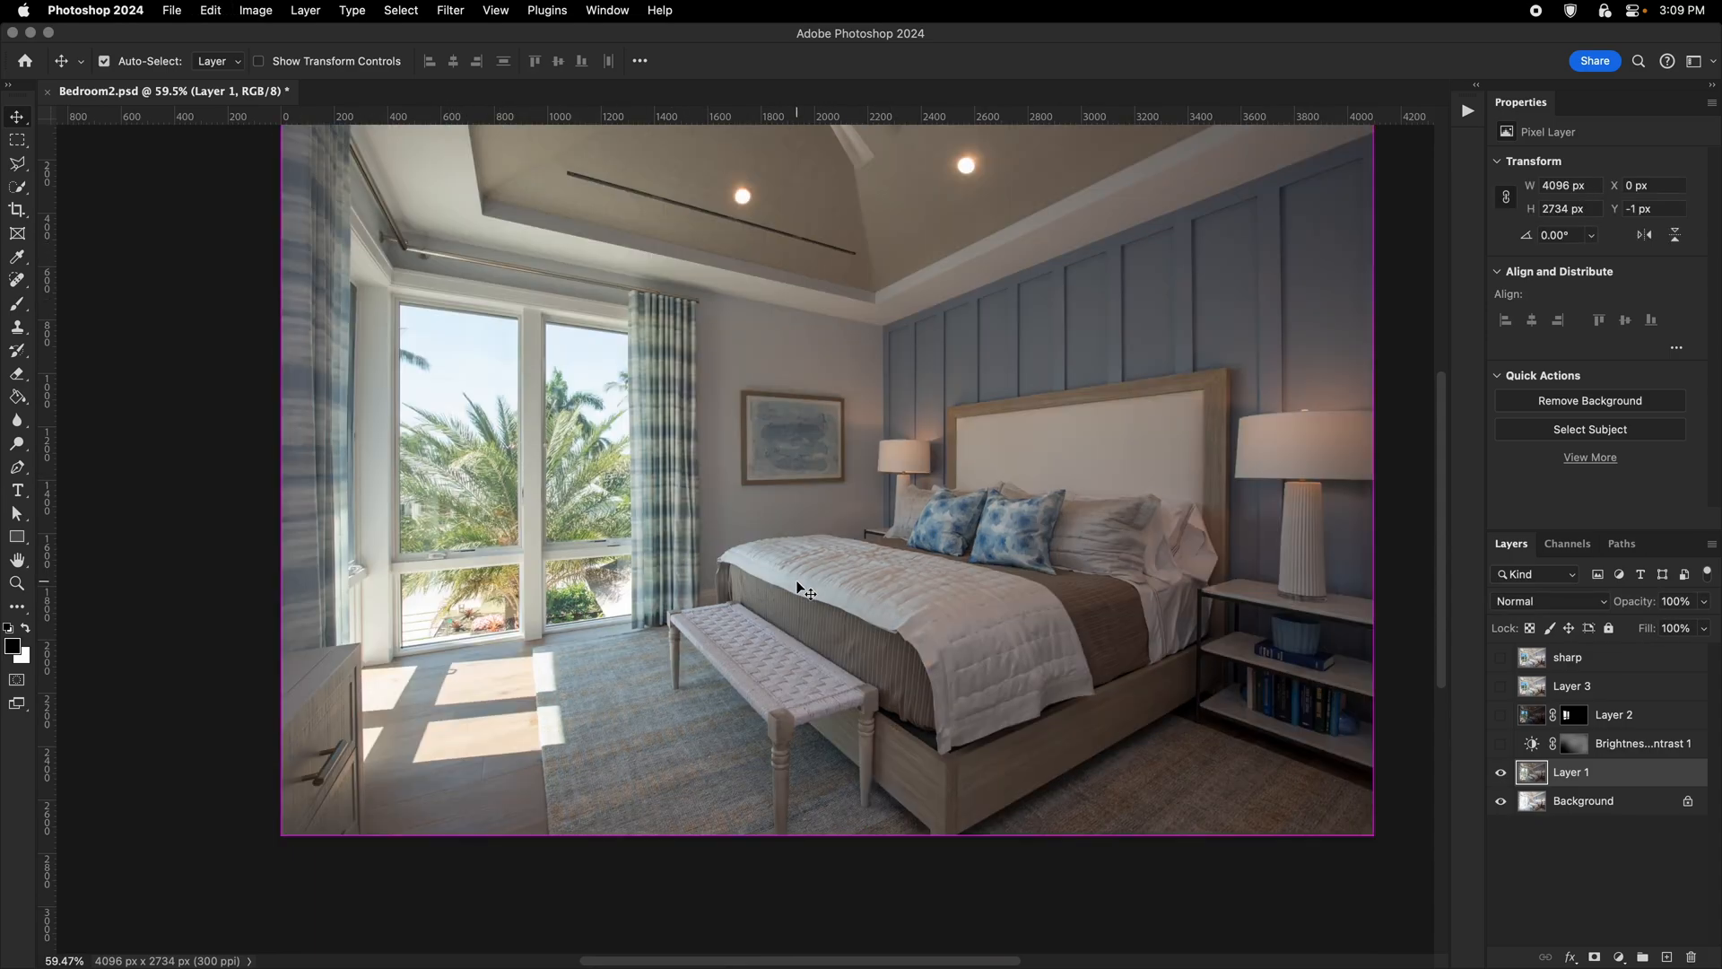
{"action": "key", "text": "super+z"}
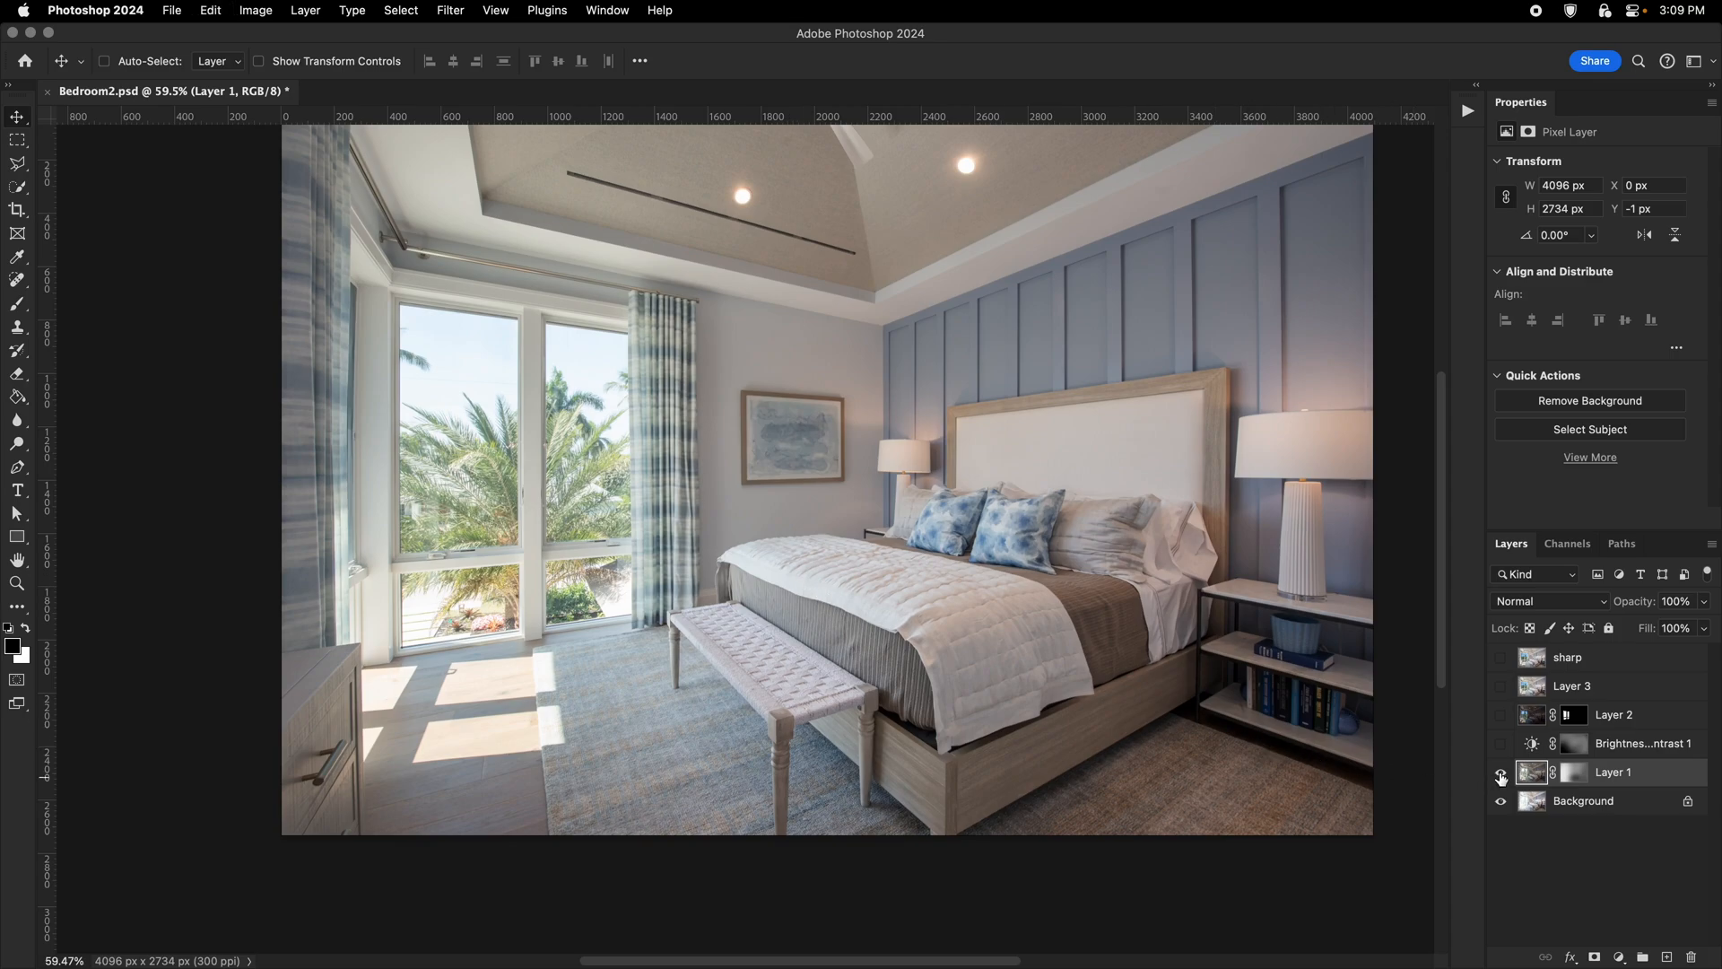
View Layer 1's mask on its own, and compare the bedroom with the masked layer hidden and shown.
{"action": "left_click", "coordinate": [1575, 775], "text": "alt"}
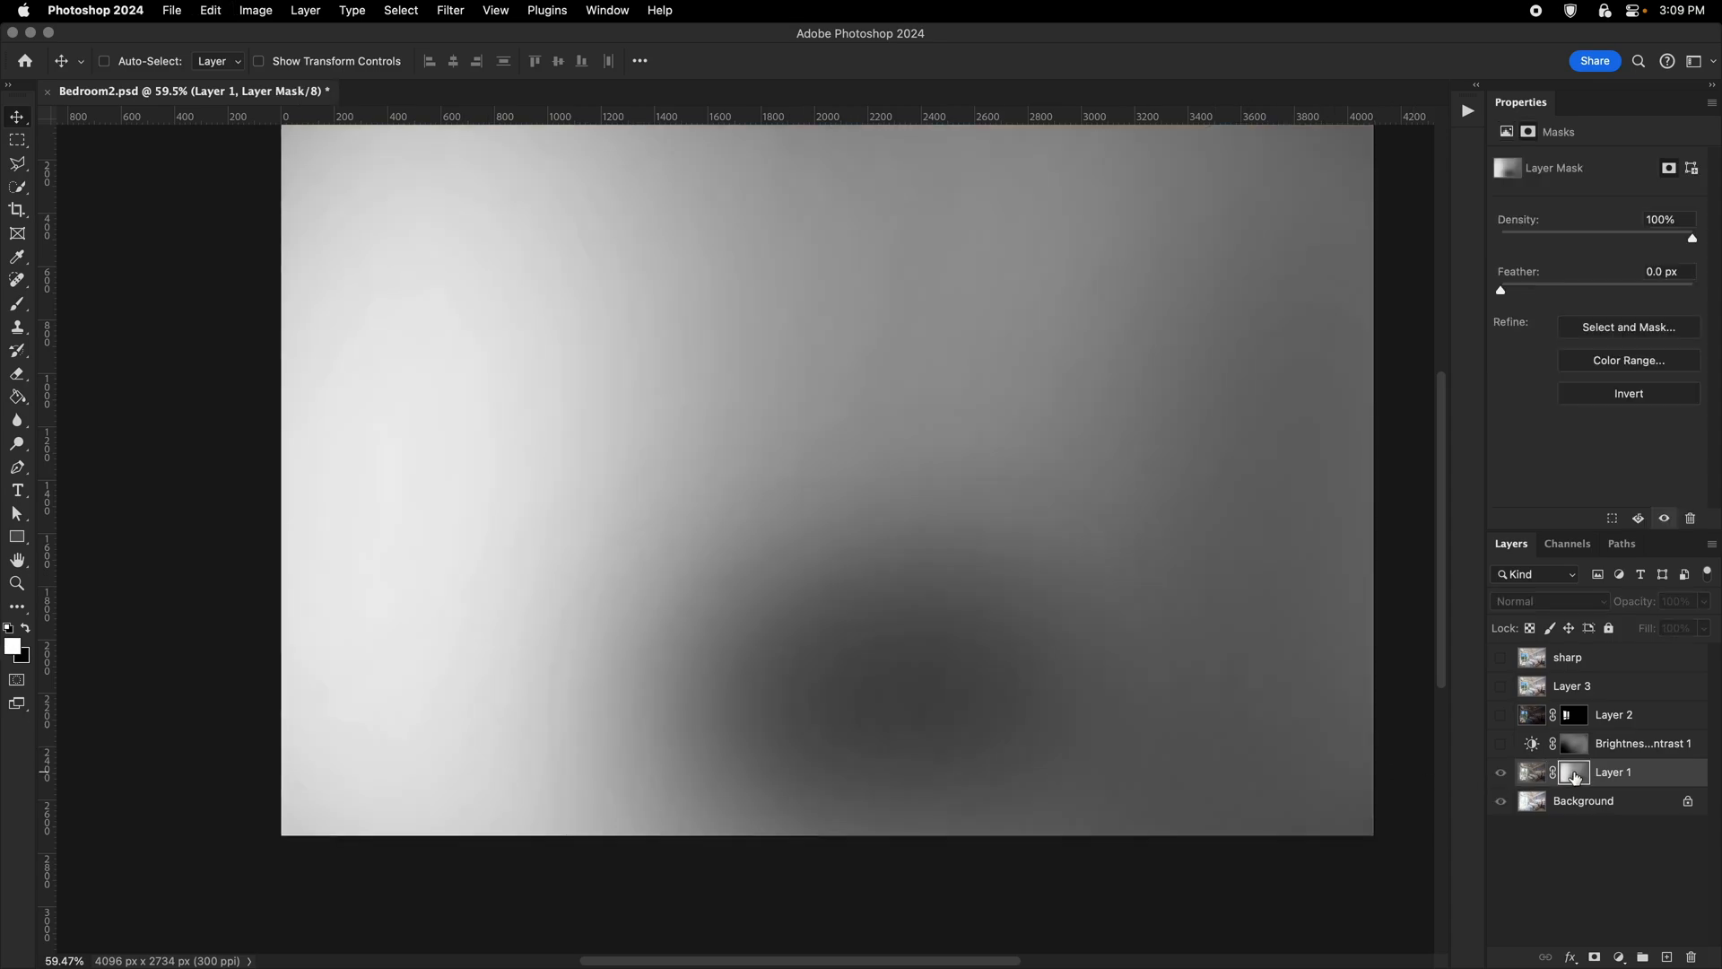
{"action": "left_click", "coordinate": [1575, 775], "text": "alt"}
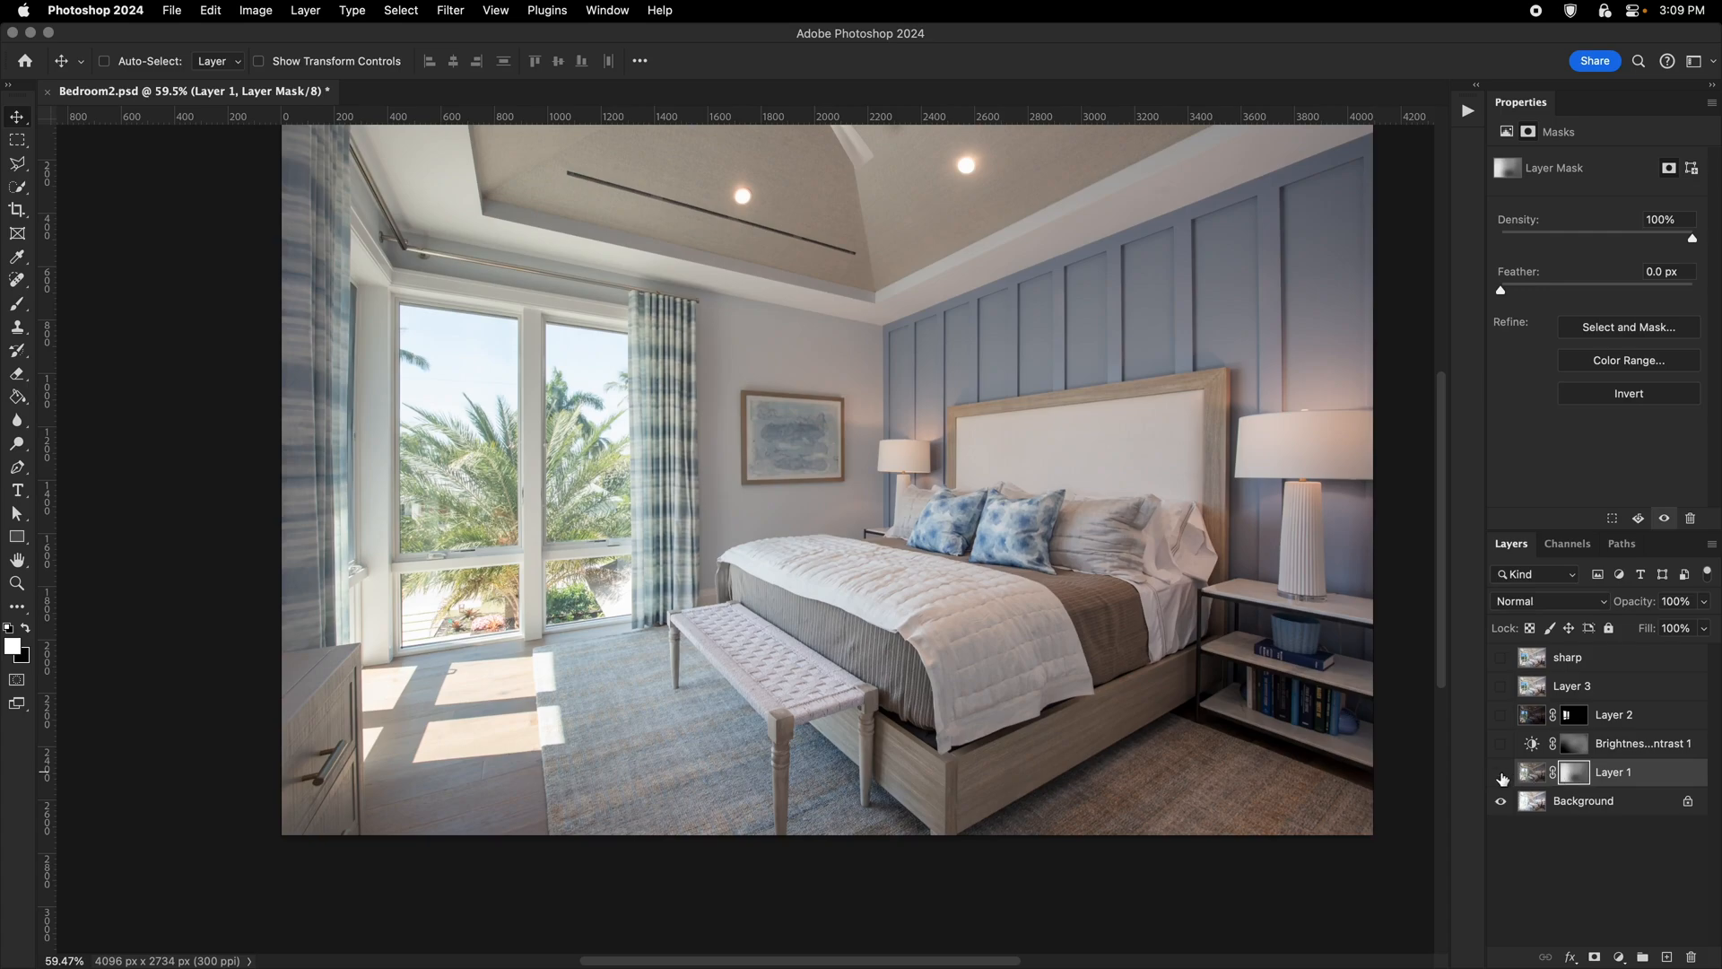
{"action": "left_click", "coordinate": [1502, 775]}
{"action": "left_click", "coordinate": [1502, 775]}
Show the Brightness/Contrast 1 adjustment, Layer 2 and Layer 3 in order above Layer 1.
{"action": "left_click", "coordinate": [1501, 743]}
{"action": "left_click", "coordinate": [1501, 715]}
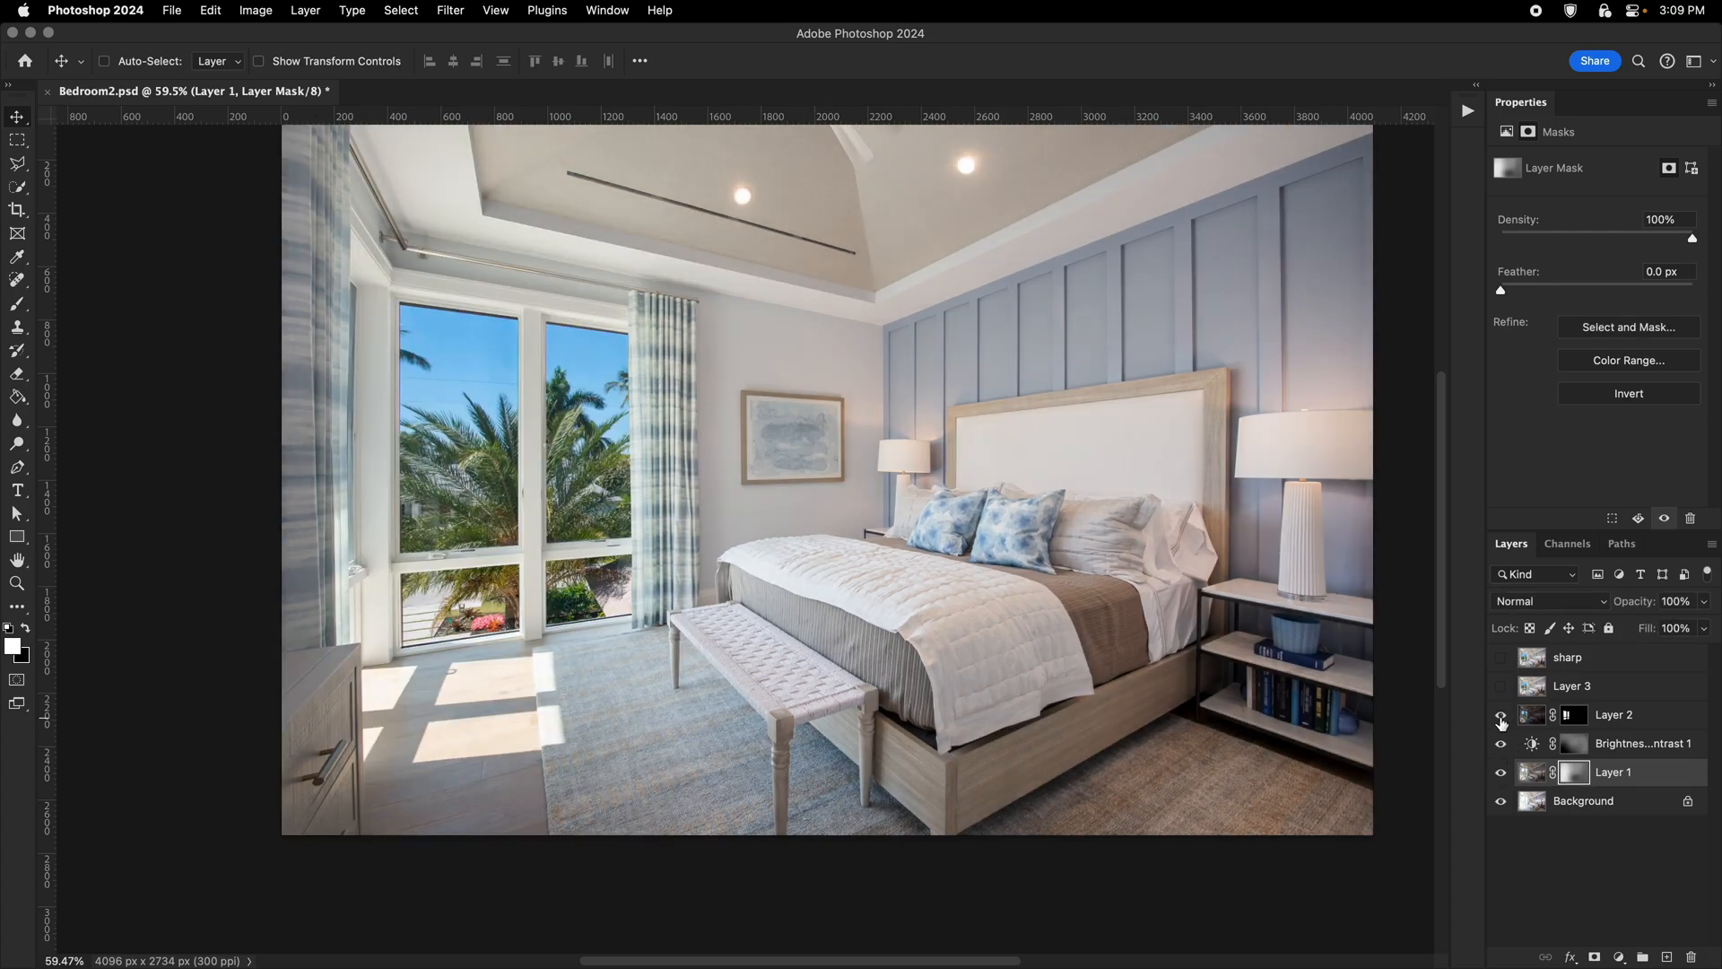
{"action": "left_click", "coordinate": [1501, 687]}
Inspect the bedroom windows close up, show and select the sharp layer, and review it in the wider room view.
{"action": "key", "text": "super+space"}
{"action": "left_click_drag", "start_coordinate": [402, 409], "coordinate": [449, 423]}
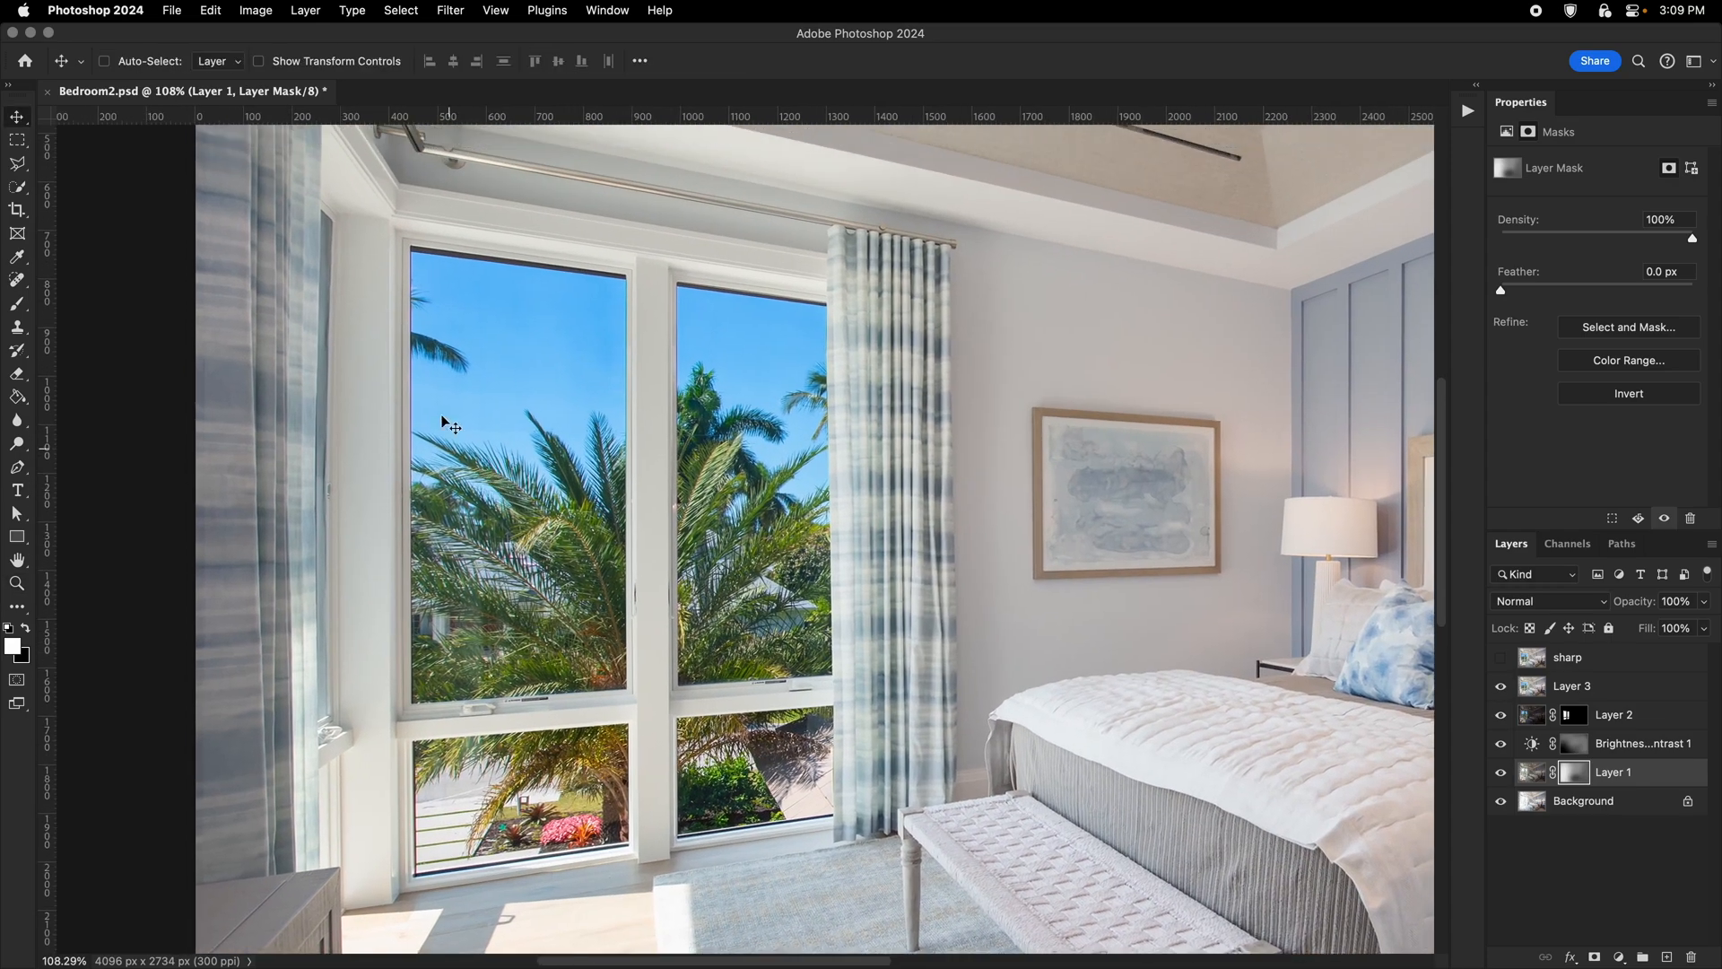
{"action": "left_click", "coordinate": [1500, 664]}
{"action": "left_click", "coordinate": [1562, 659]}
{"action": "key", "text": "super+space"}
{"action": "left_click_drag", "start_coordinate": [1152, 558], "coordinate": [1014, 523]}
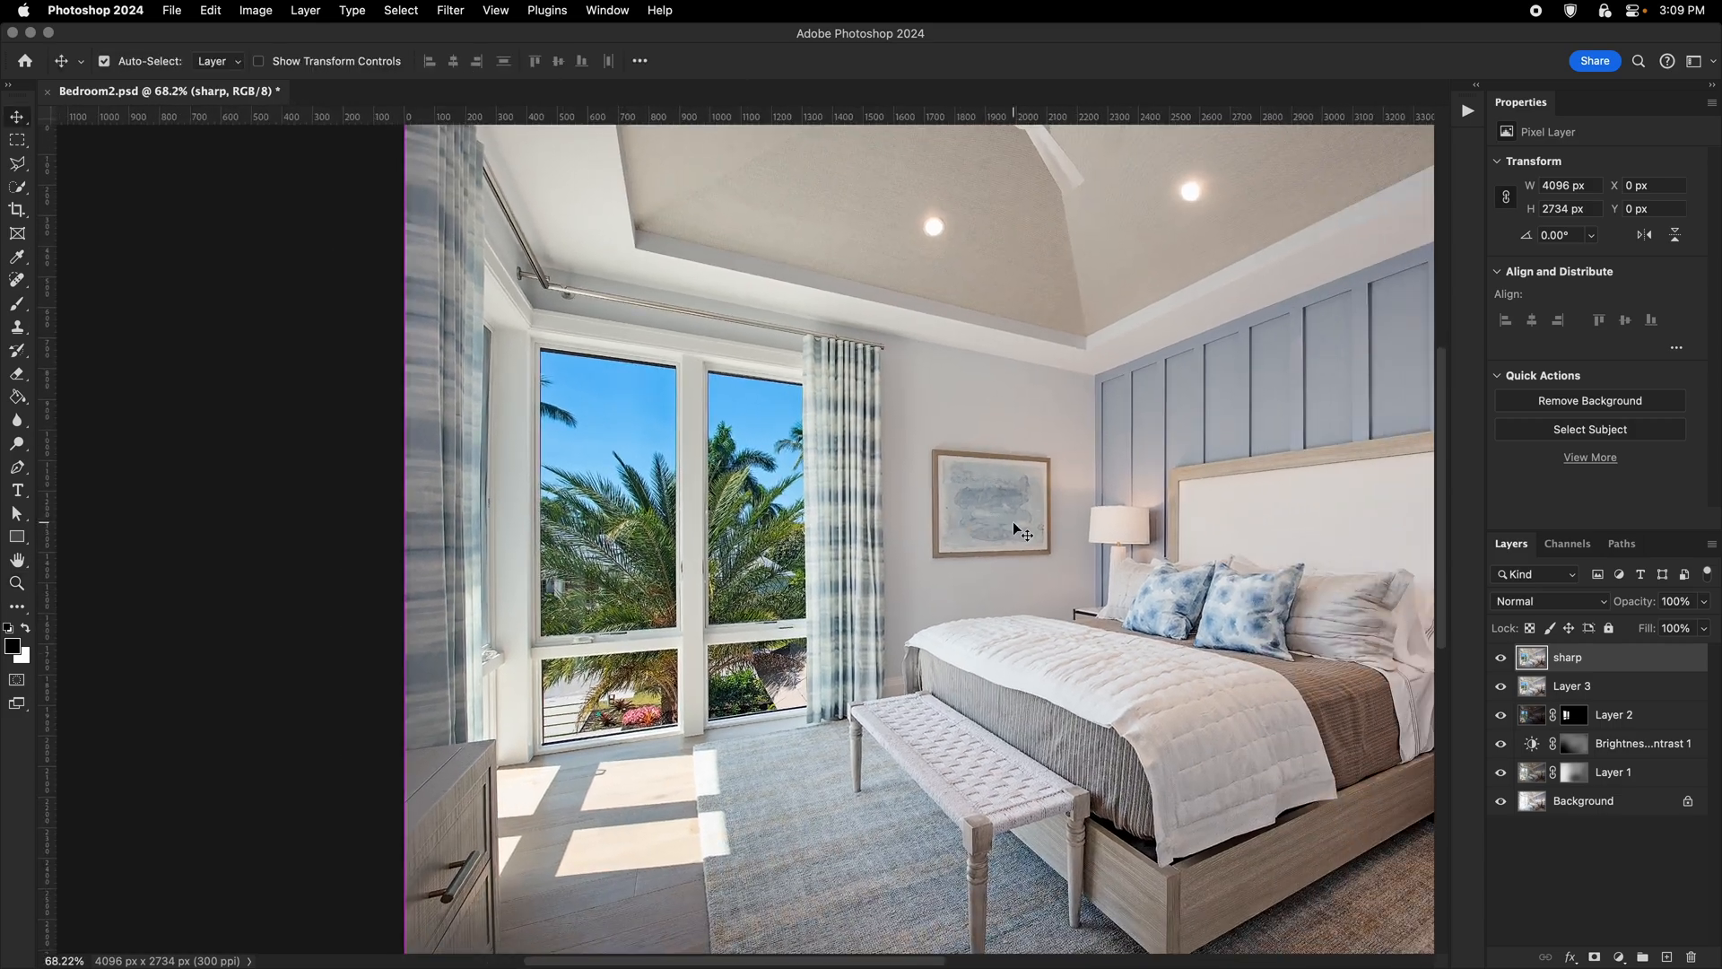
{"action": "key", "text": "super+minus"}
{"action": "key", "text": "super+minus"}
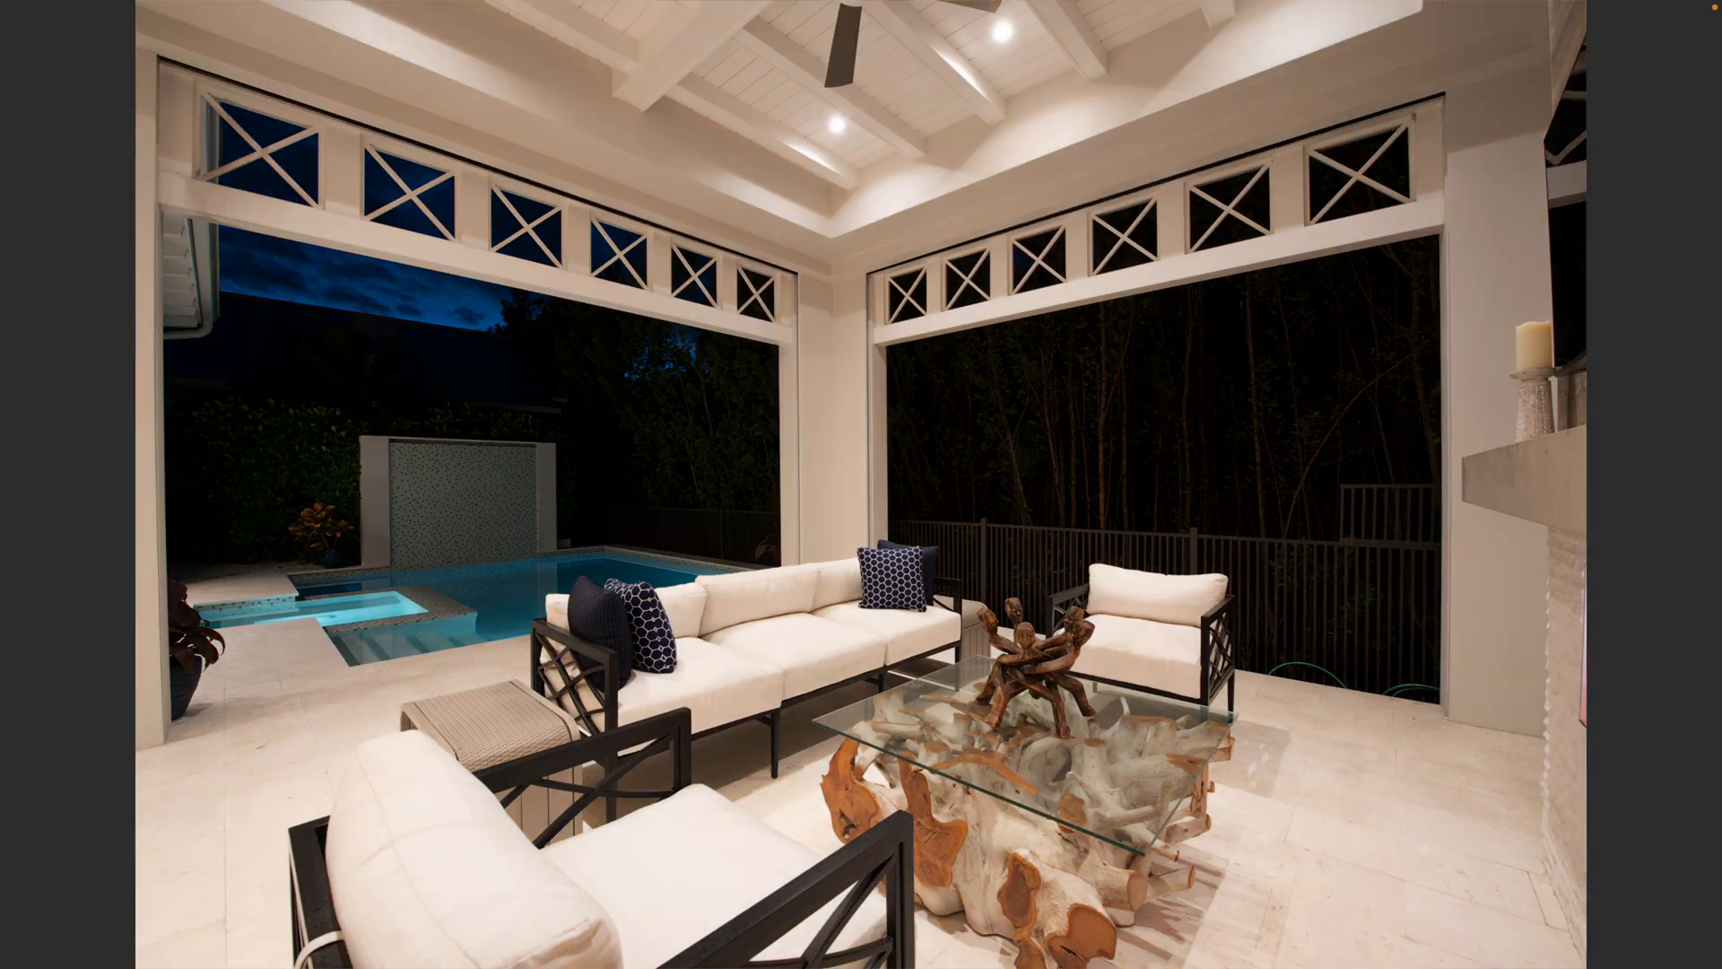
Step forward and back through the bracketed night exposures of the patio at full screen, comparing dark and bright frames.
{"action": "key", "text": "Right"}
{"action": "key", "text": "Right"}
{"action": "key", "text": "Right"}
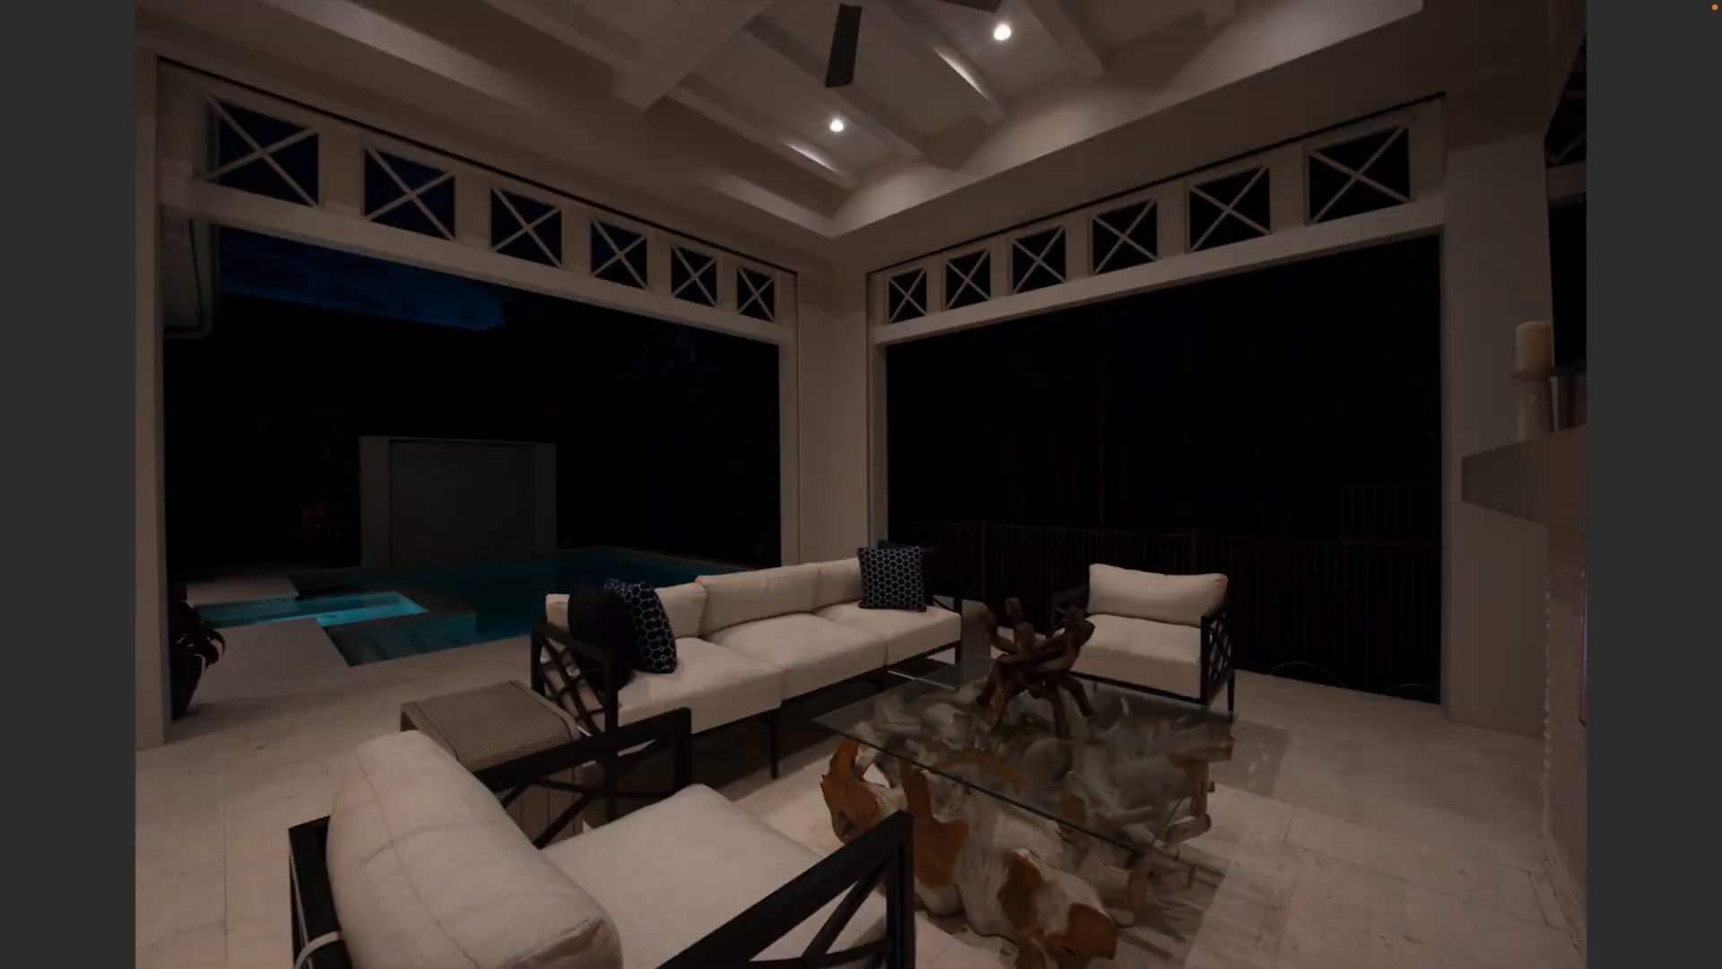
{"action": "key", "text": "Right"}
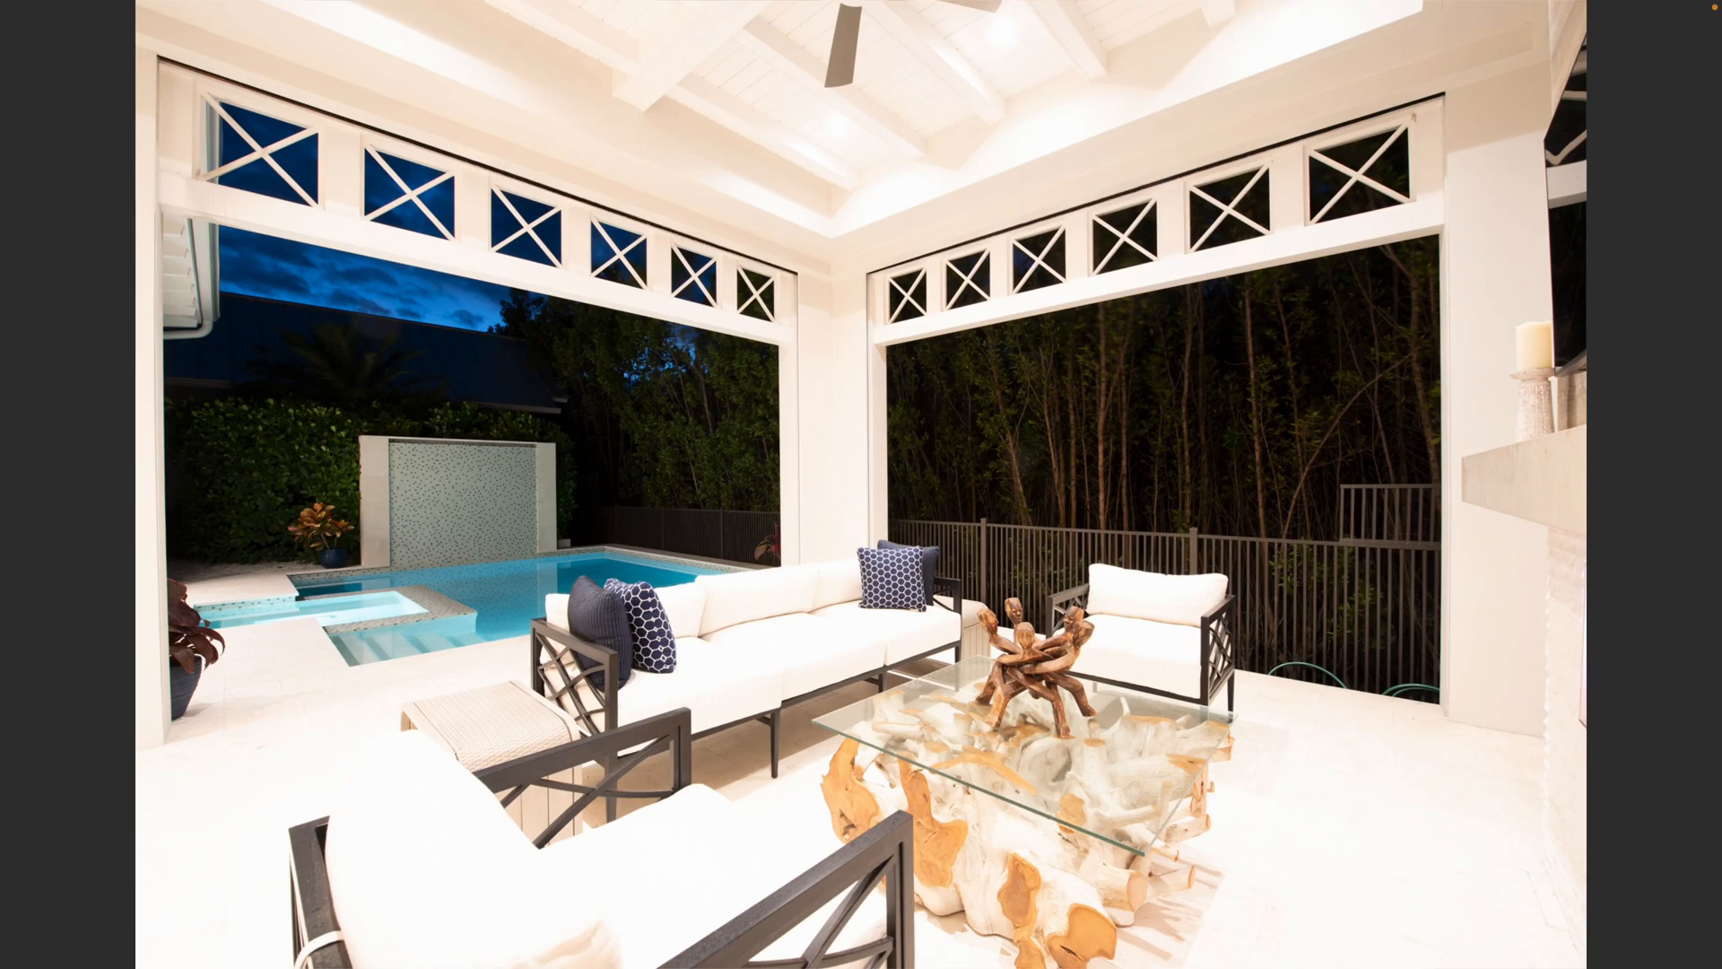
{"action": "key", "text": "Right"}
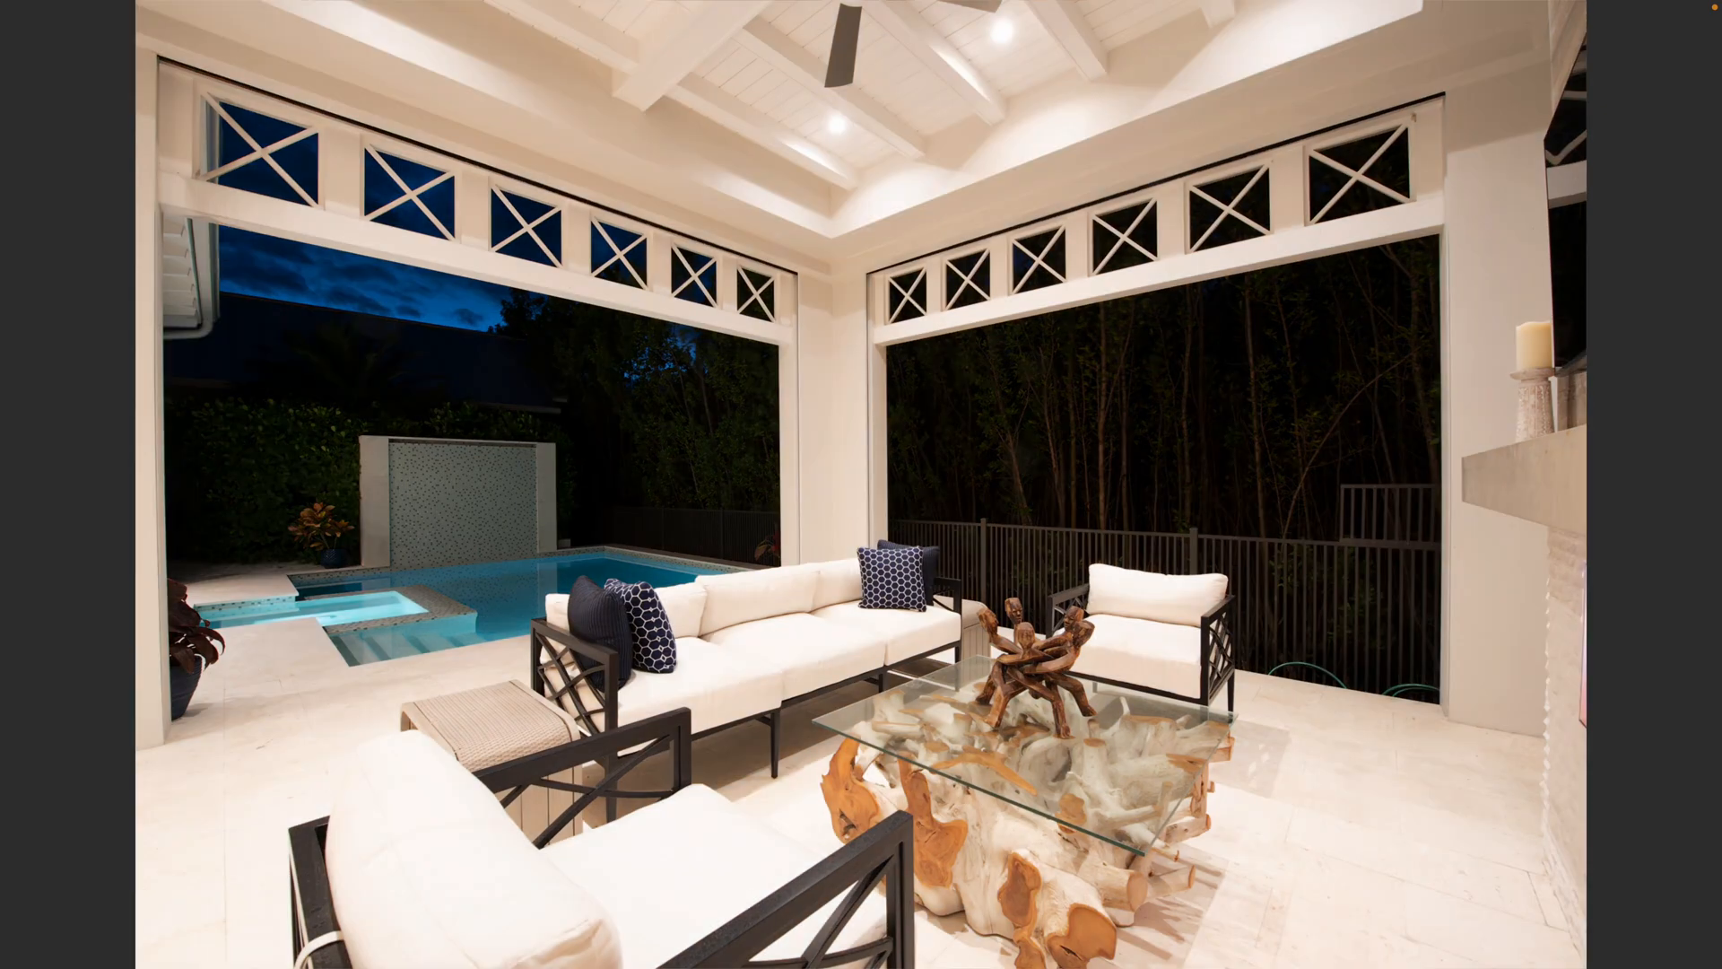
{"action": "key", "text": "Right"}
{"action": "key", "text": "Left"}
{"action": "key", "text": "Left"}
{"action": "key", "text": "Left"}
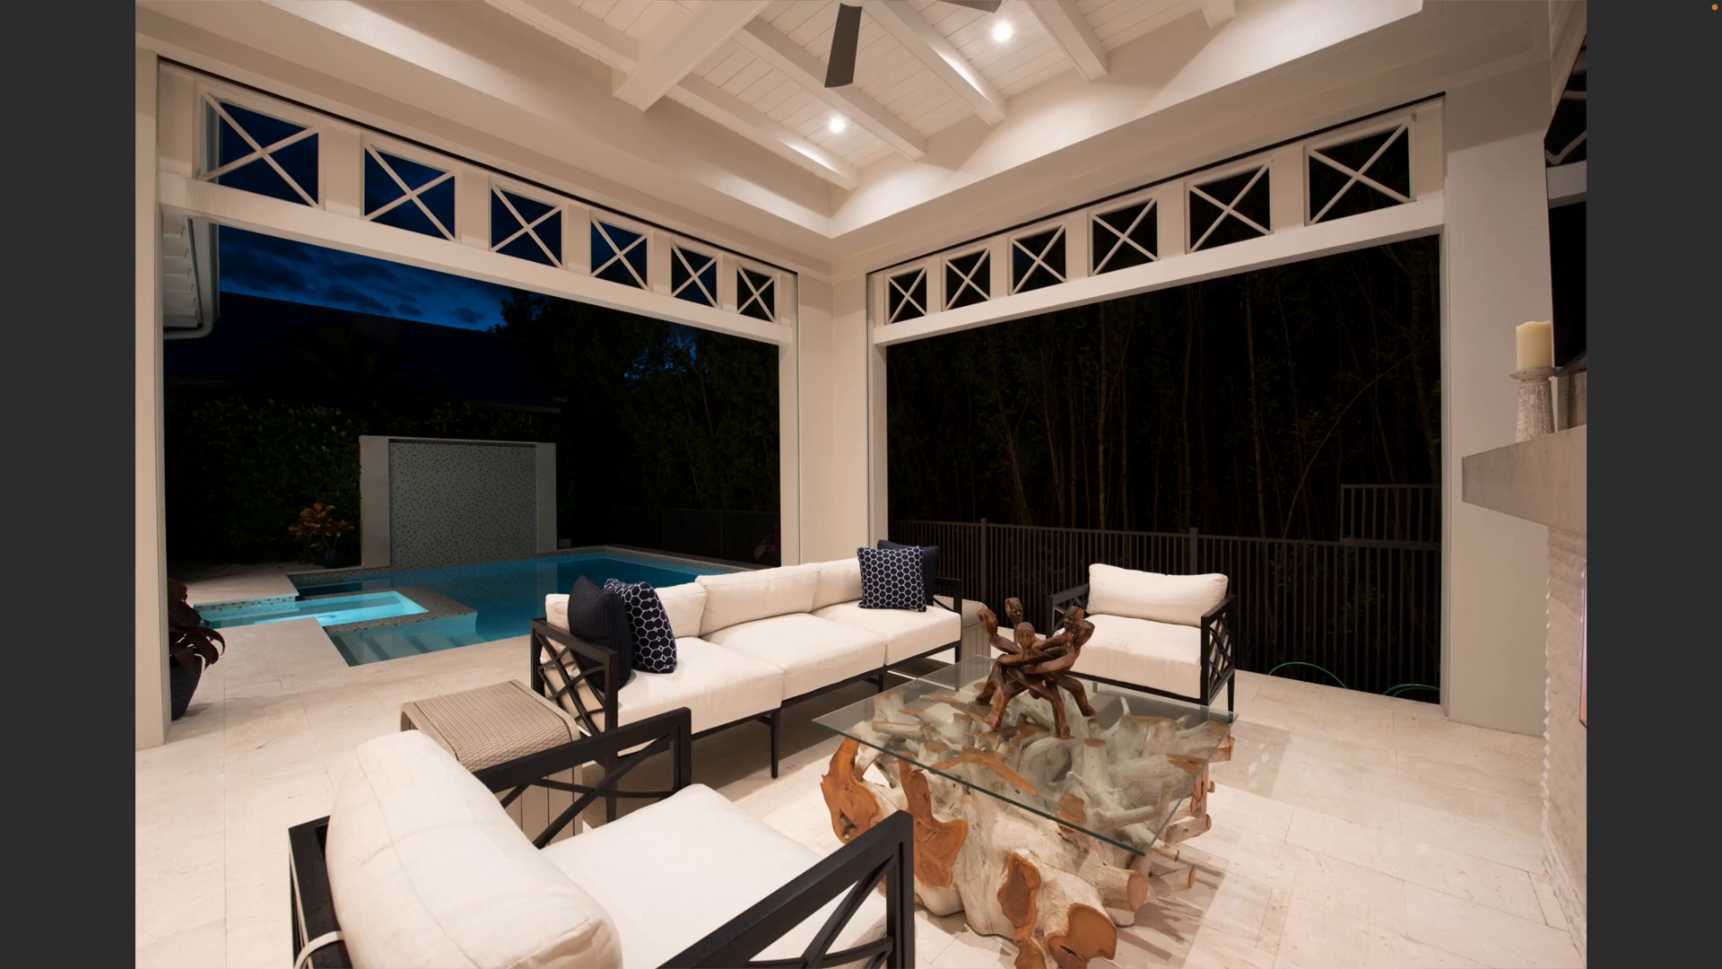
Browse from the patio exposures back to the twilight living room and bar photos and compare them at full screen.
{"action": "key", "text": "Left"}
{"action": "key", "text": "Left"}
{"action": "key", "text": "Left"}
{"action": "key", "text": "Left"}
{"action": "key", "text": "Left"}
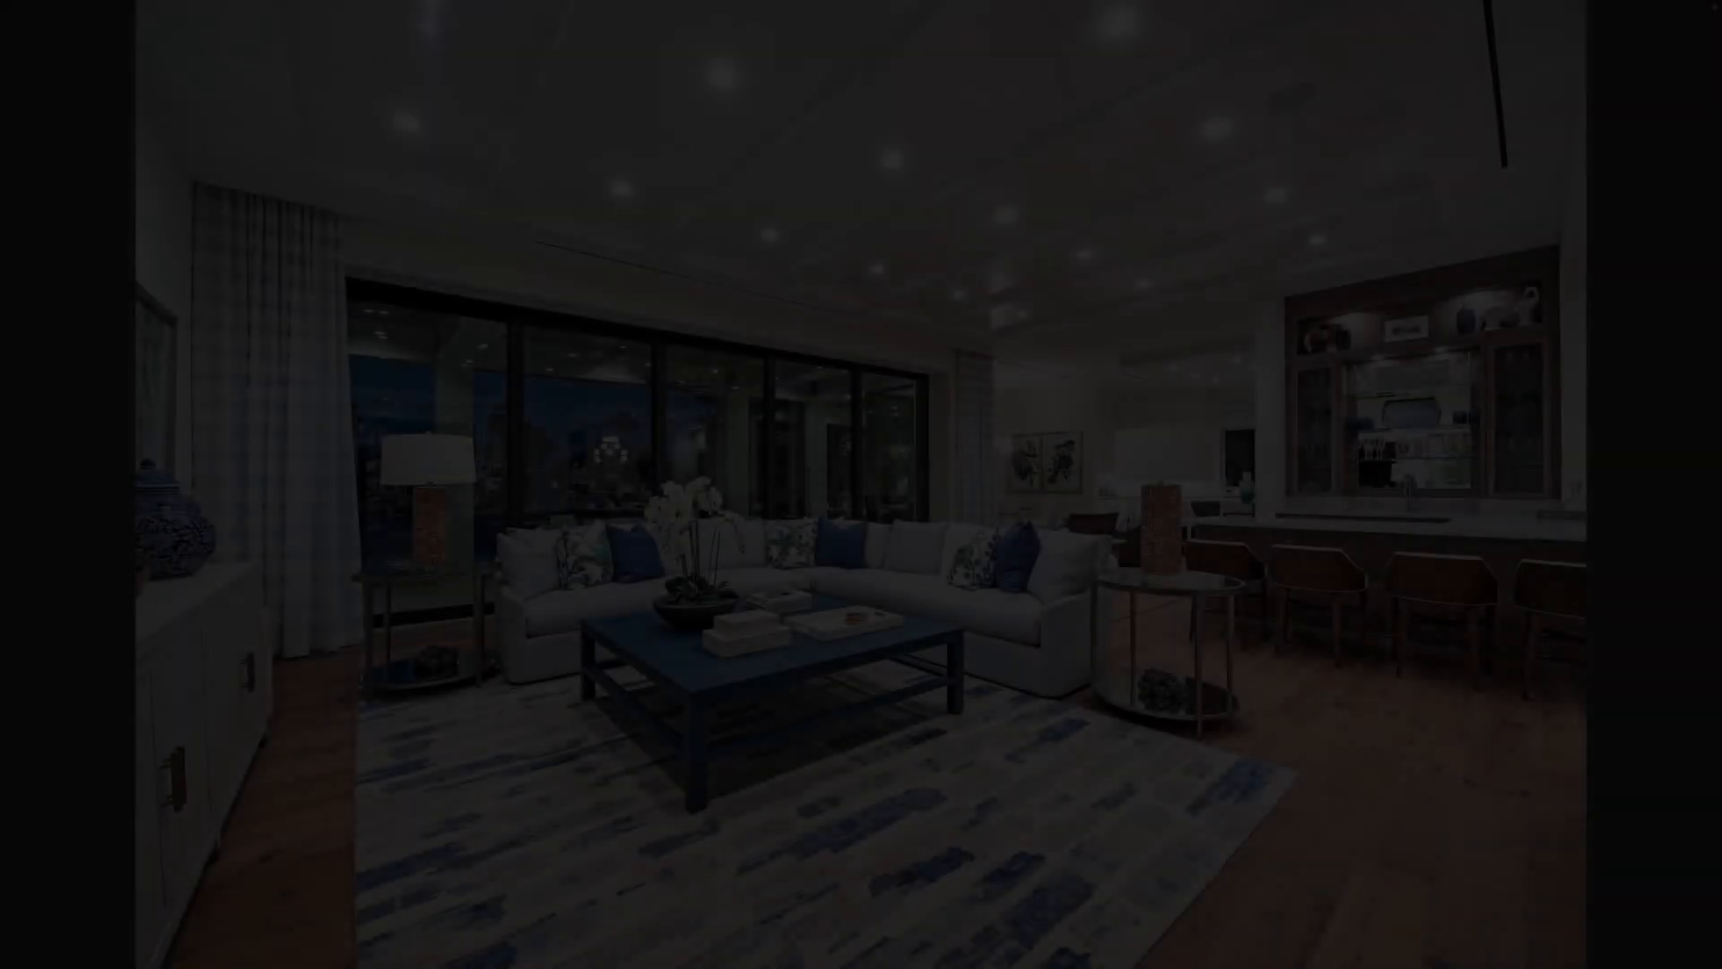
{"action": "key", "text": "Right"}
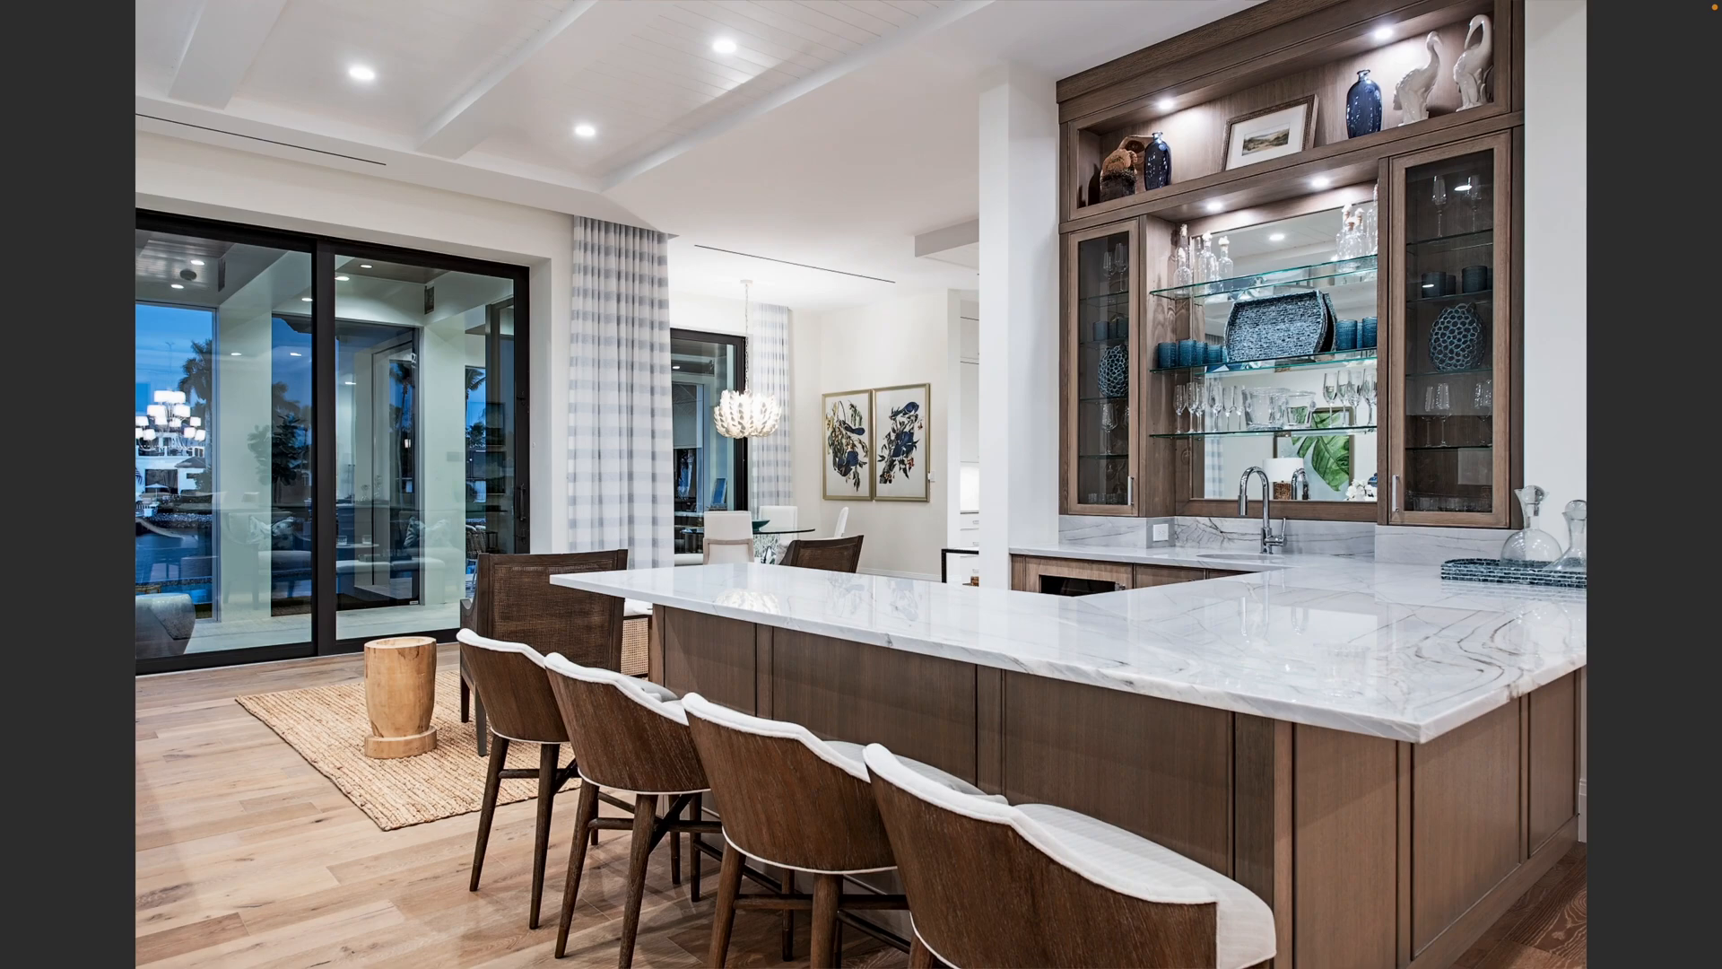
{"action": "key", "text": "Right"}
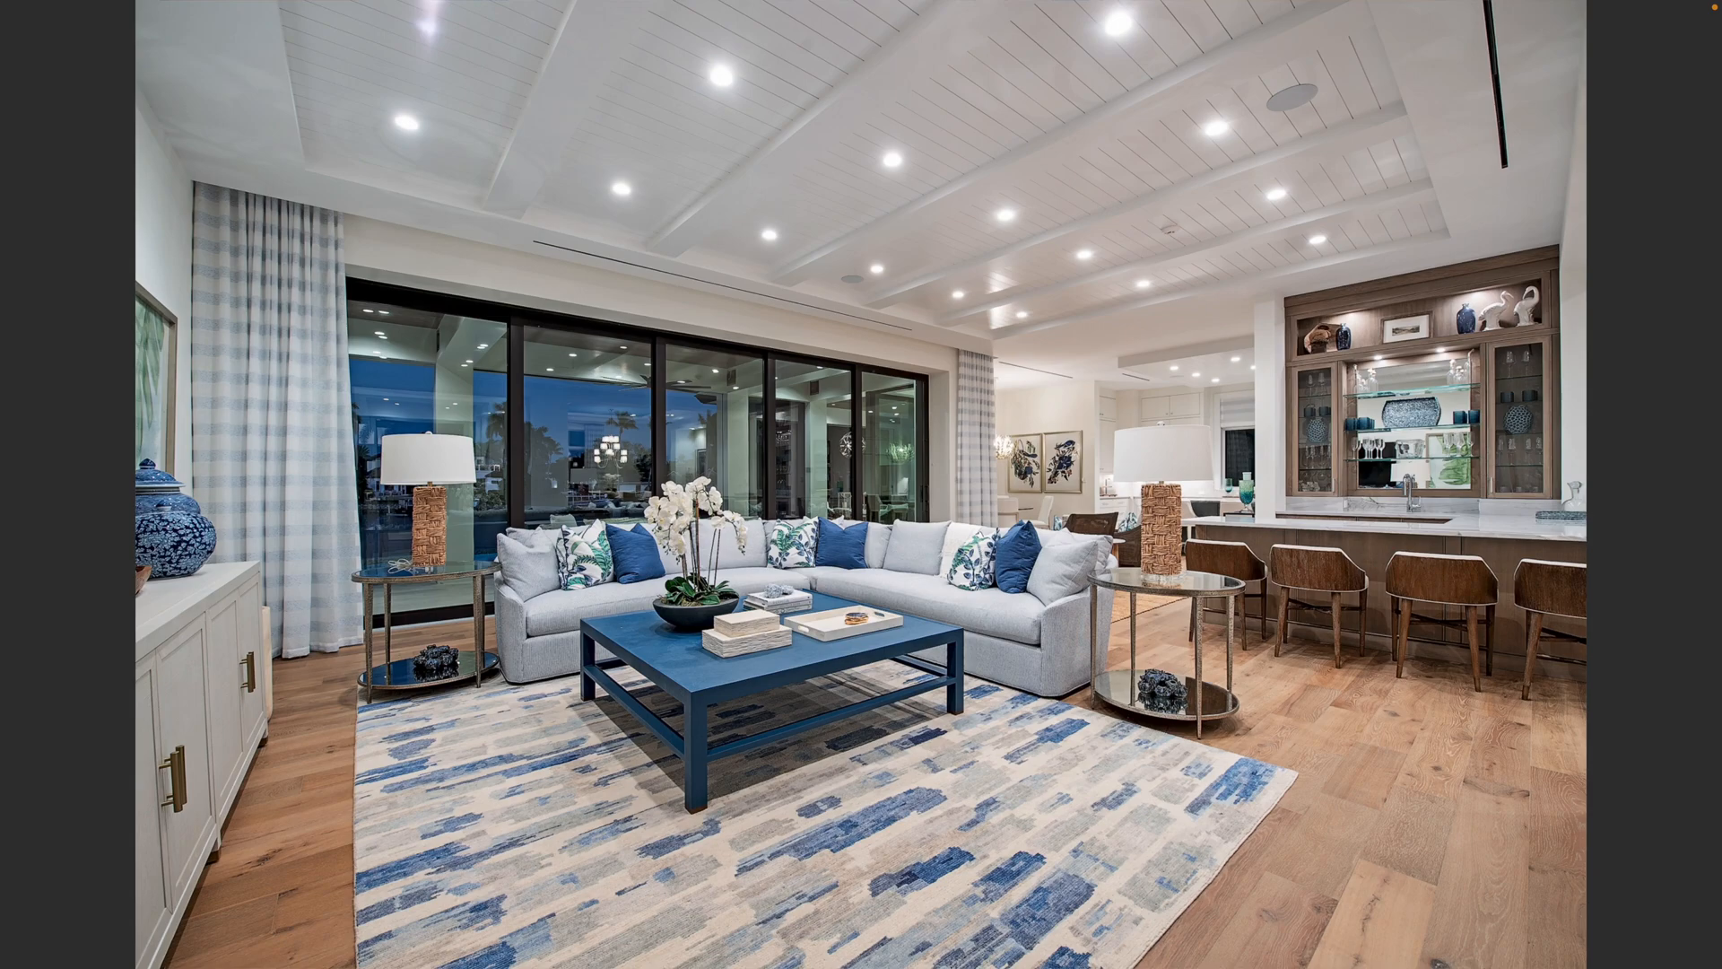